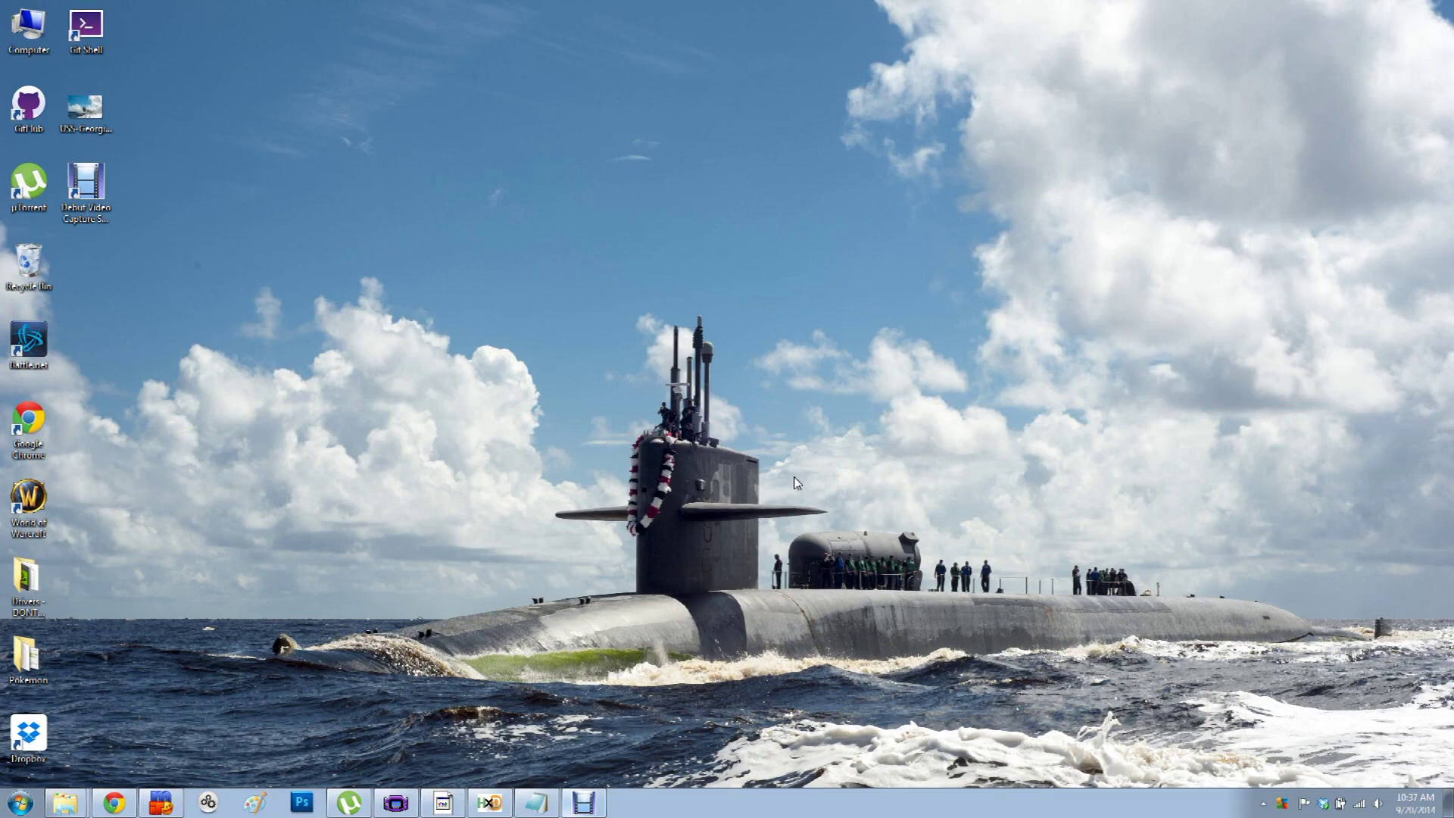
# - Switch to VisualBoyAdvance and load the ROM listed just before Pokemon Discovery 0.3.4 in the Discovery folder
pyautogui.moveTo(216, 701); pyautogui.dragTo(1383, 244)
pyautogui.click(395, 802)
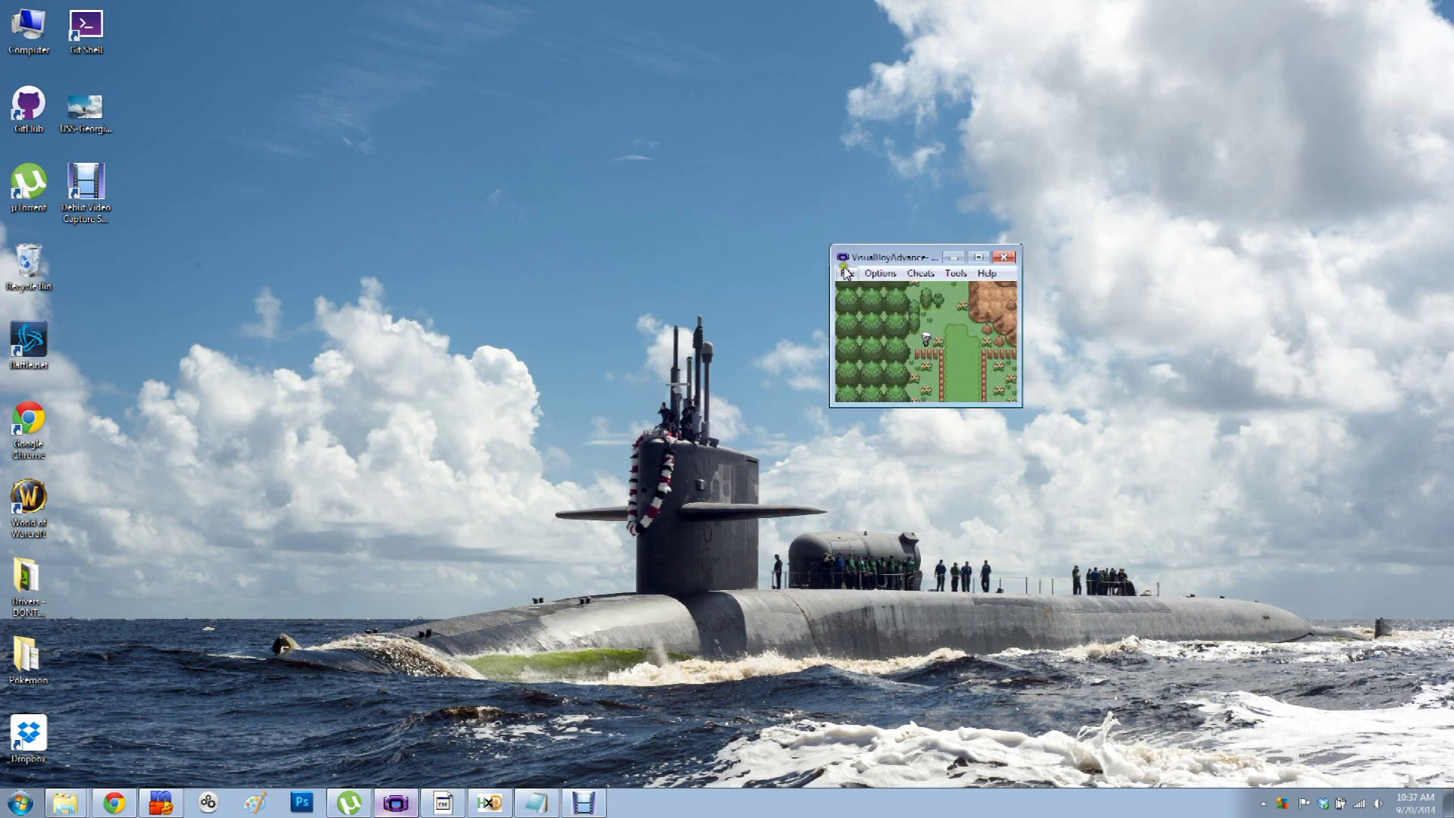
pyautogui.click(847, 272)
pyautogui.click(852, 294)
pyautogui.click(913, 382)
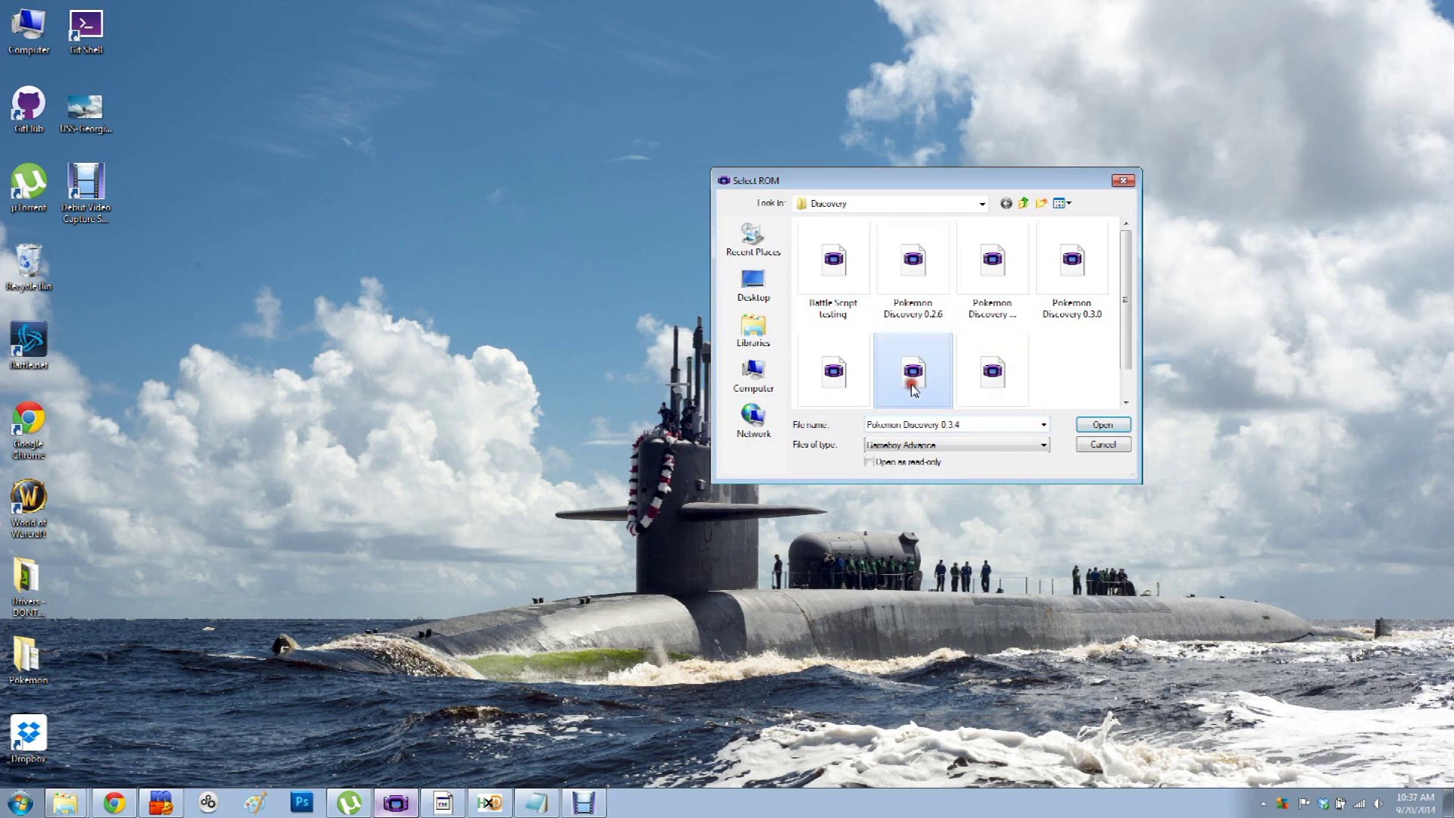
pyautogui.doubleClick(861, 388)
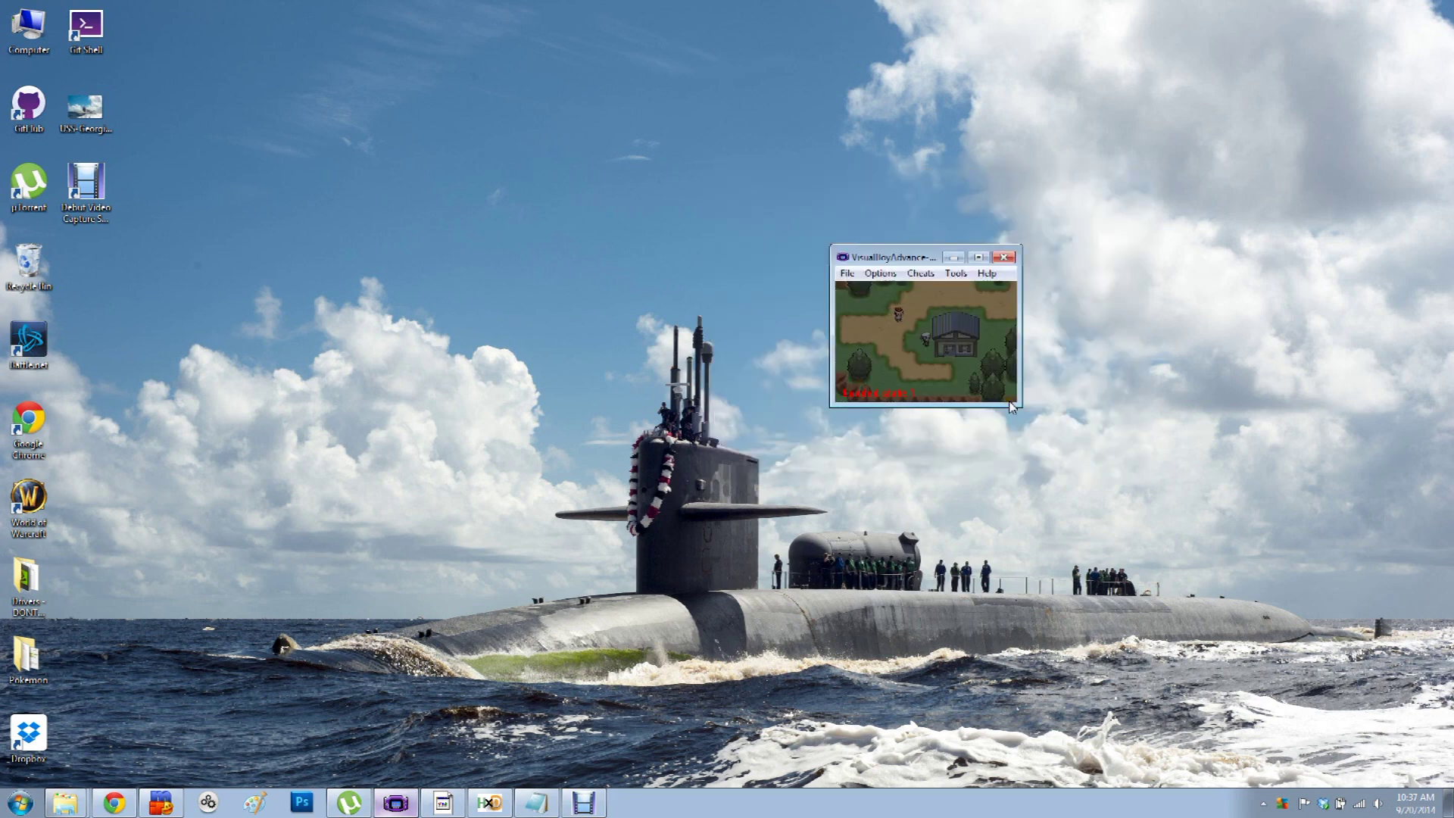
# - Test the loaded ROM by walking the character into the nearby house and talking to the red-haired person inside
pyautogui.press('Down')
pyautogui.press('Right')
pyautogui.press('Up')
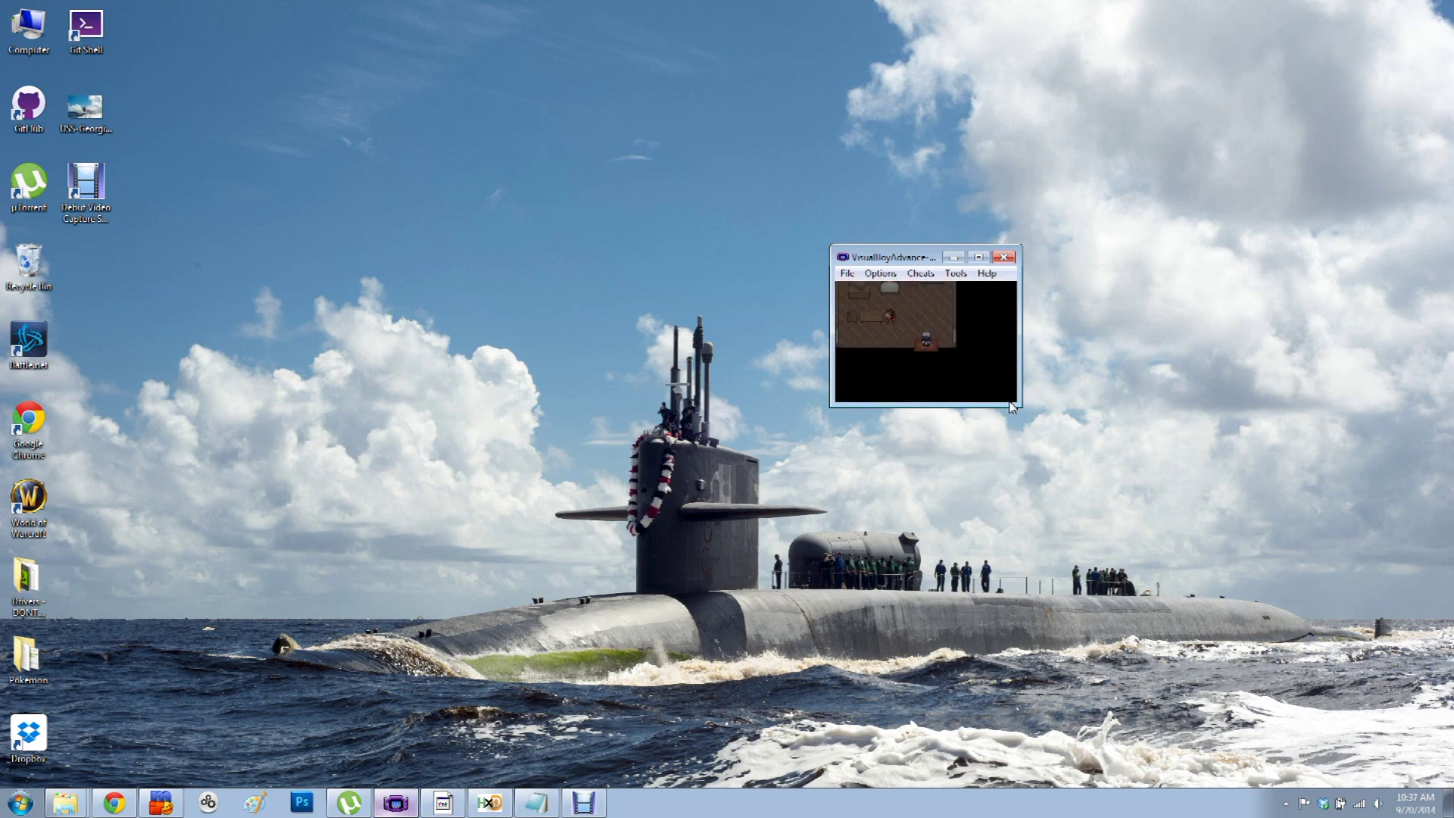
pyautogui.press('Up')
pyautogui.press('Left')
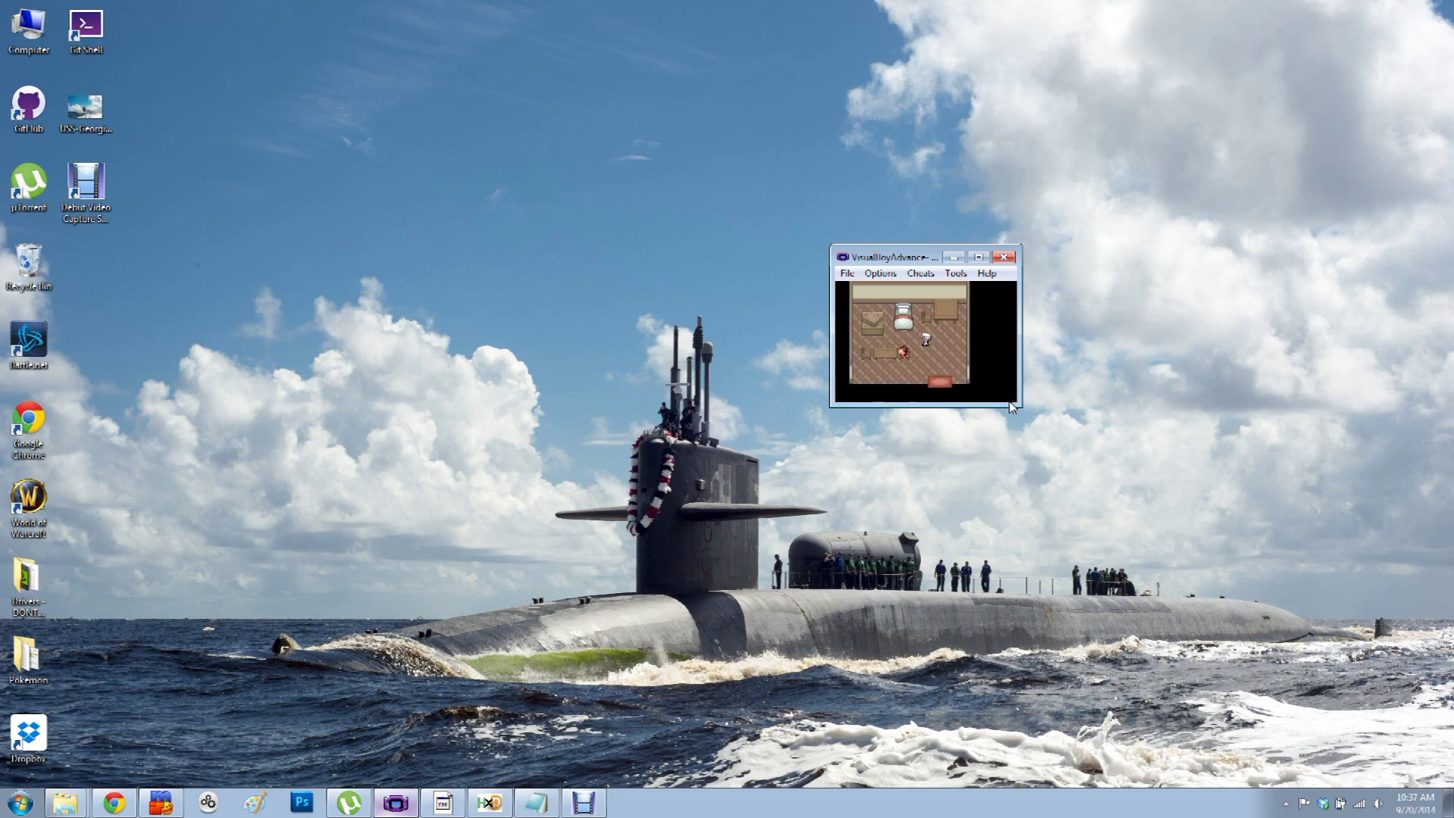
pyautogui.press('Down')
pyautogui.press('Right')
pyautogui.press('z')
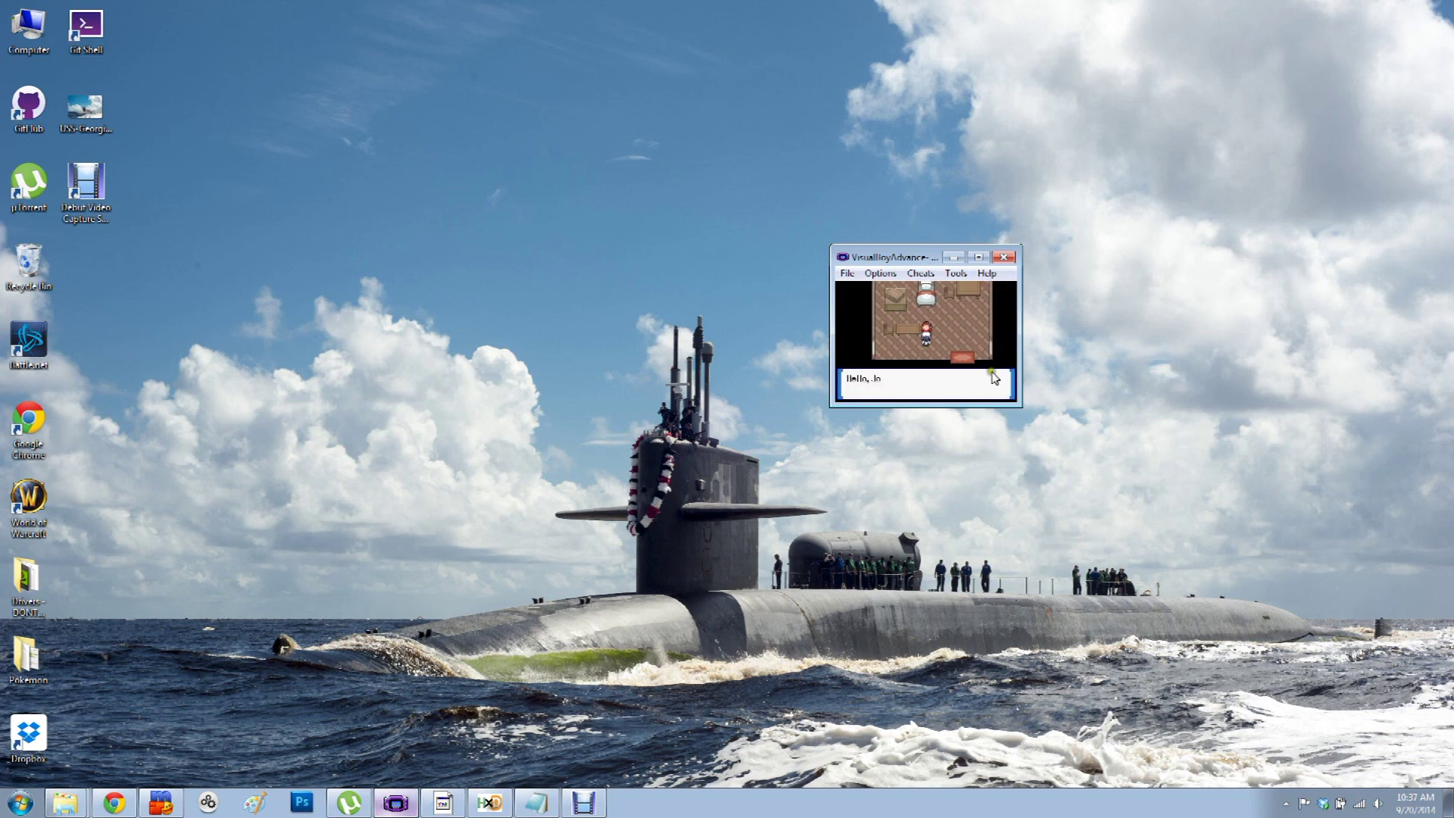
# - Load the Pokemon Discovery 0.3.4 ROM in the emulator
pyautogui.click(845, 275)
pyautogui.click(854, 292)
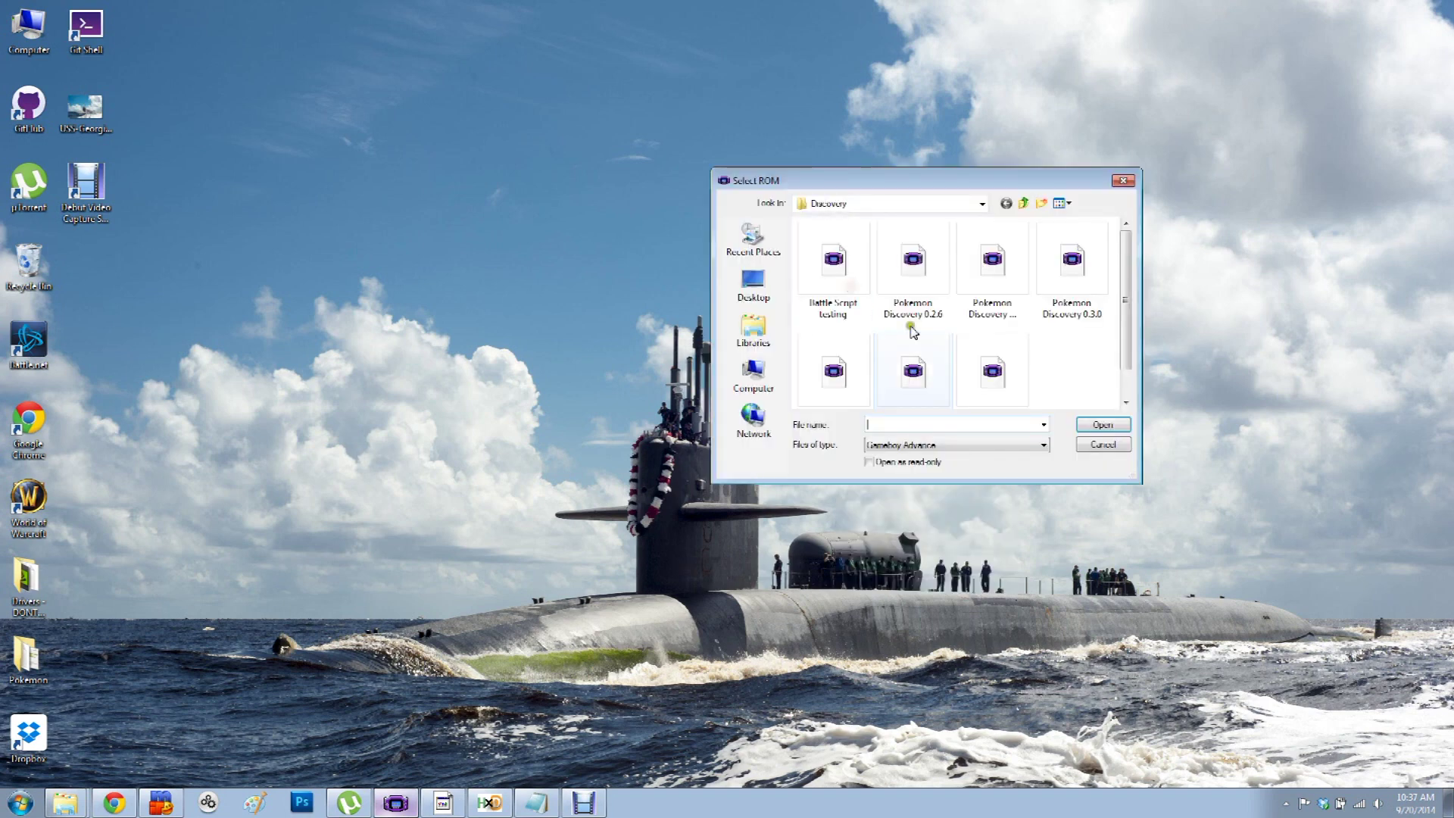
pyautogui.click(917, 375)
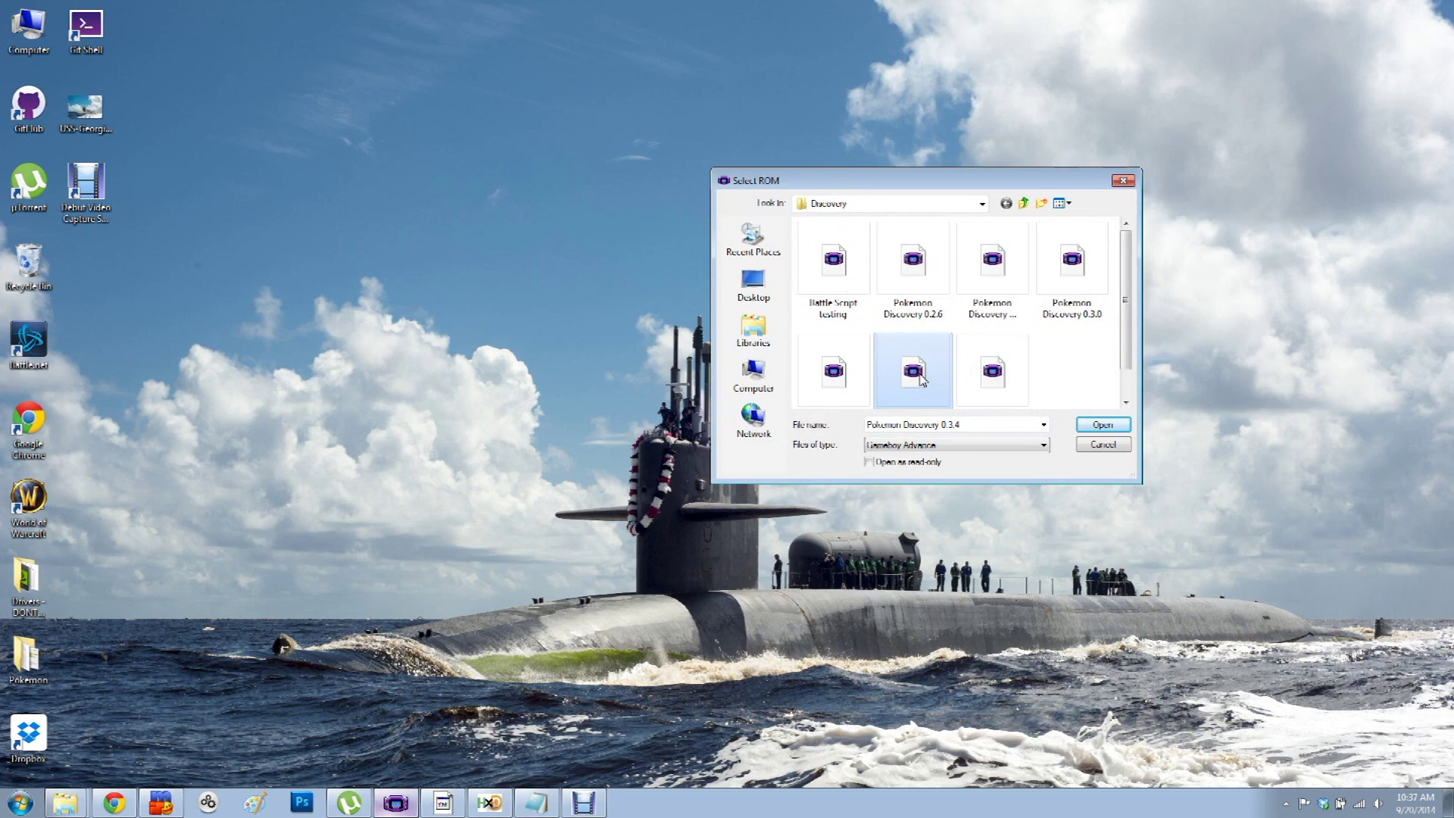
pyautogui.doubleClick(917, 373)
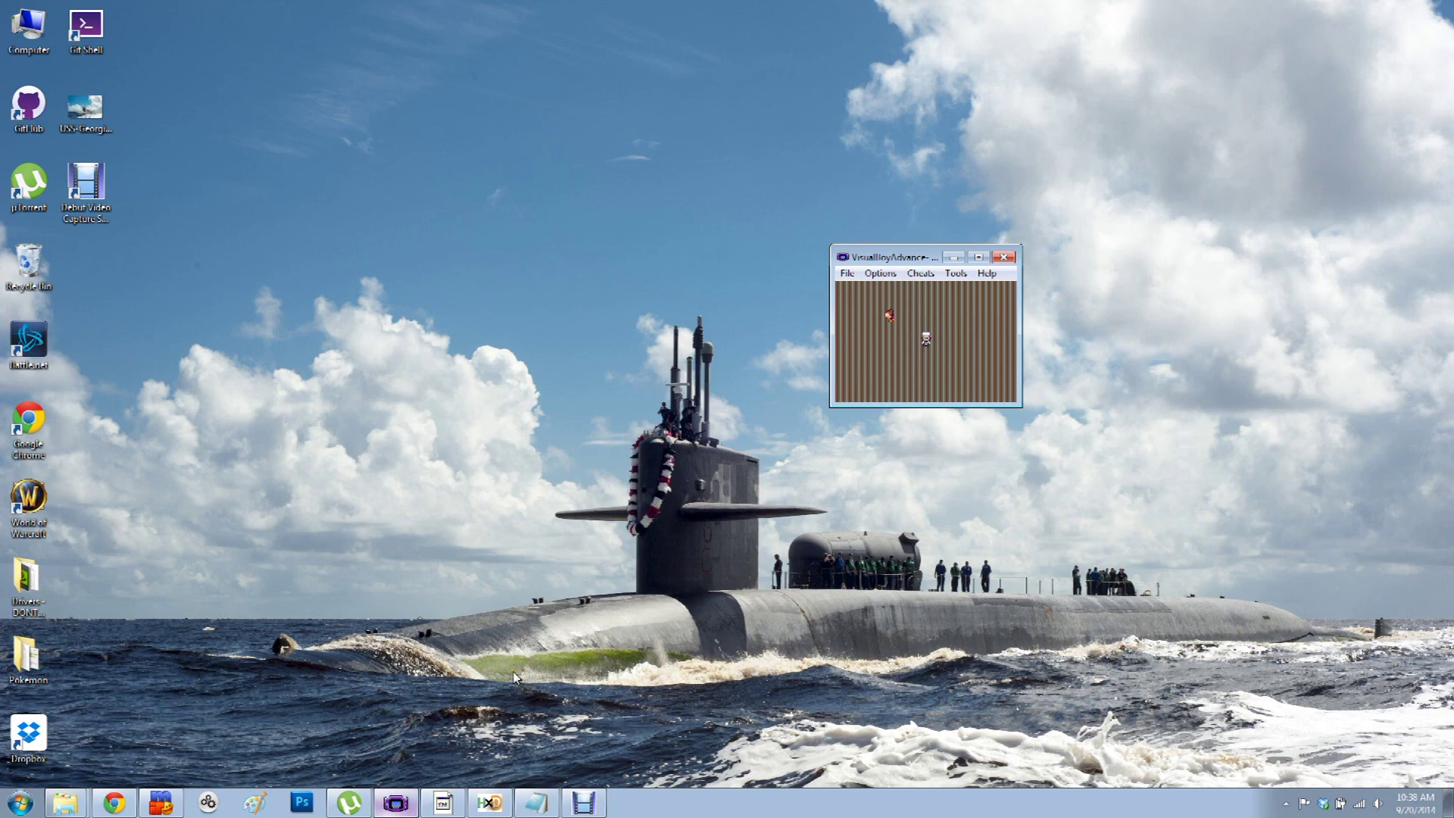
# - Switch to HxD, start a file comparison with Pokemon Discovery 0.3.0.gba as the source, and browse for the target file
pyautogui.click(498, 806)
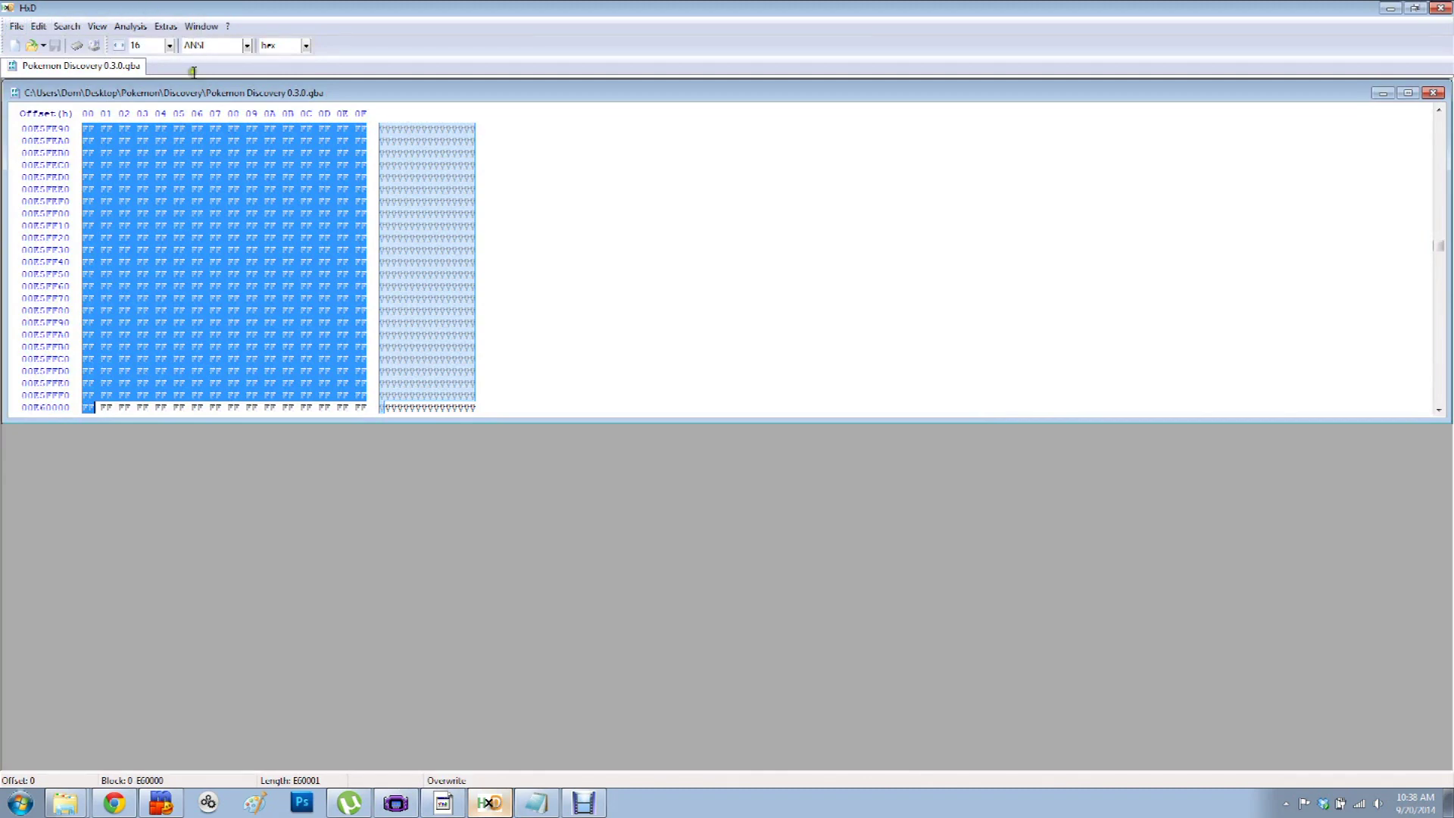
pyautogui.click(119, 29)
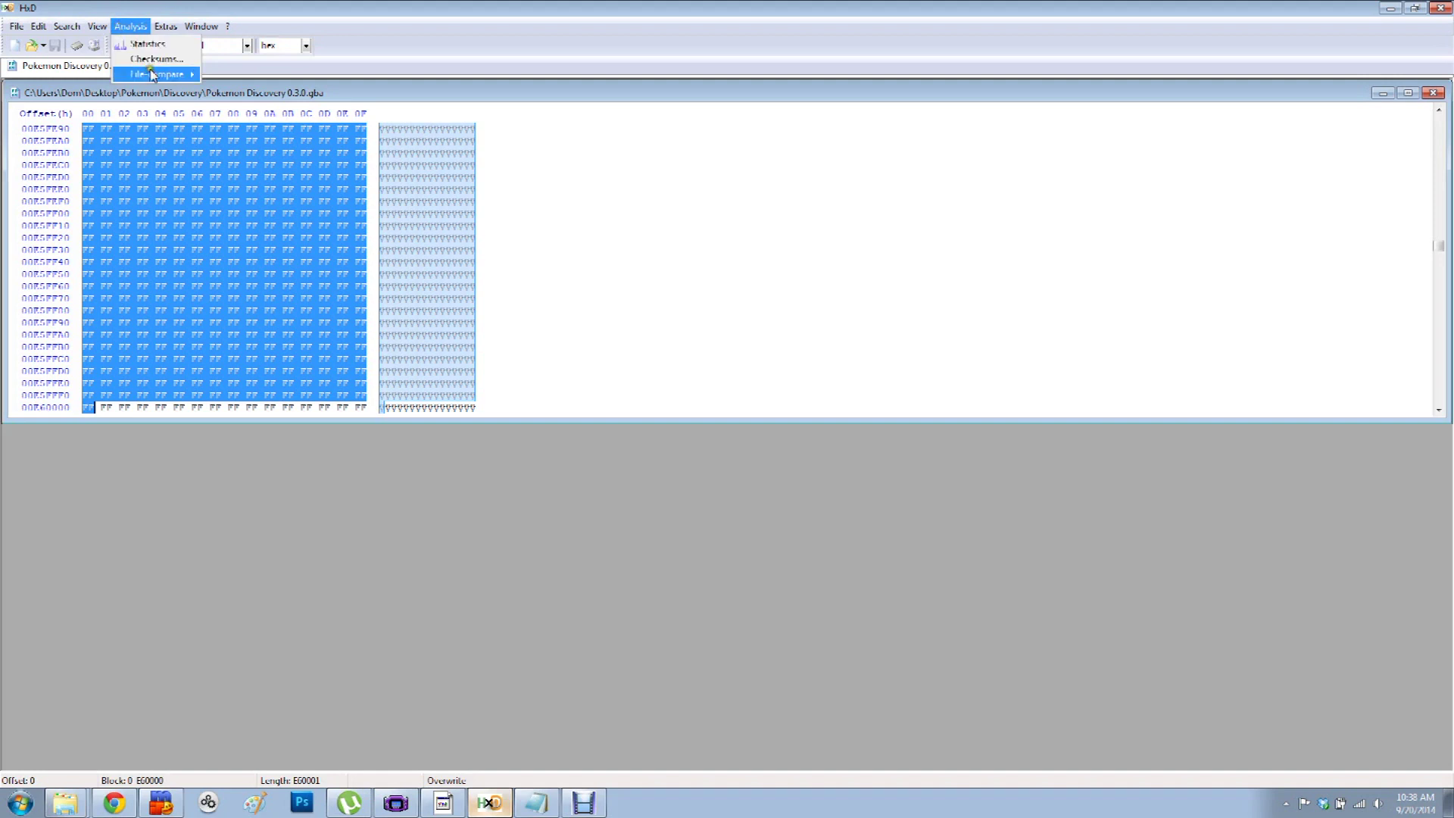
pyautogui.moveTo(155, 74)
pyautogui.click(275, 76)
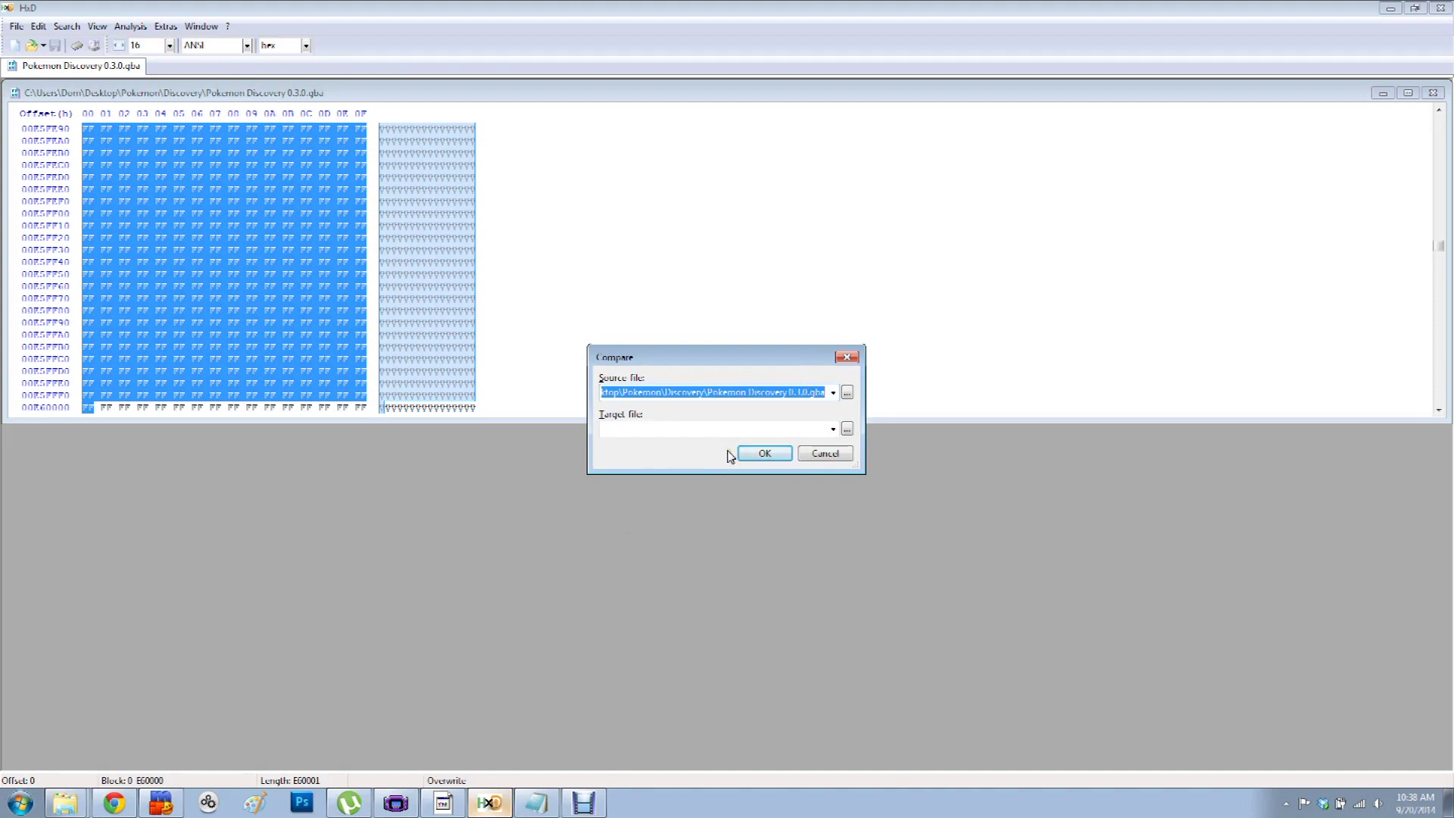
pyautogui.click(792, 407)
pyautogui.click(847, 430)
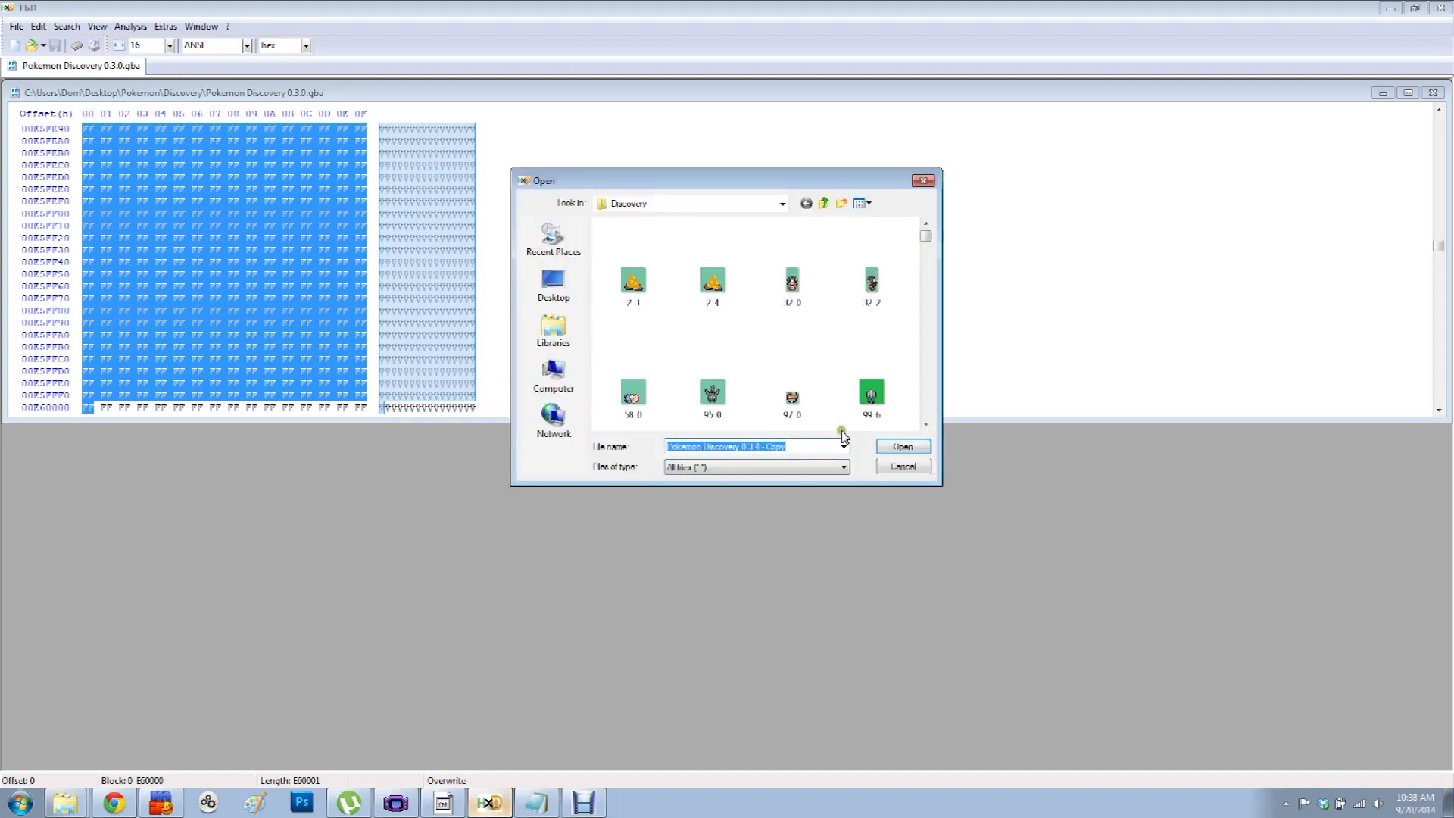
pyautogui.click(890, 453)
pyautogui.click(897, 448)
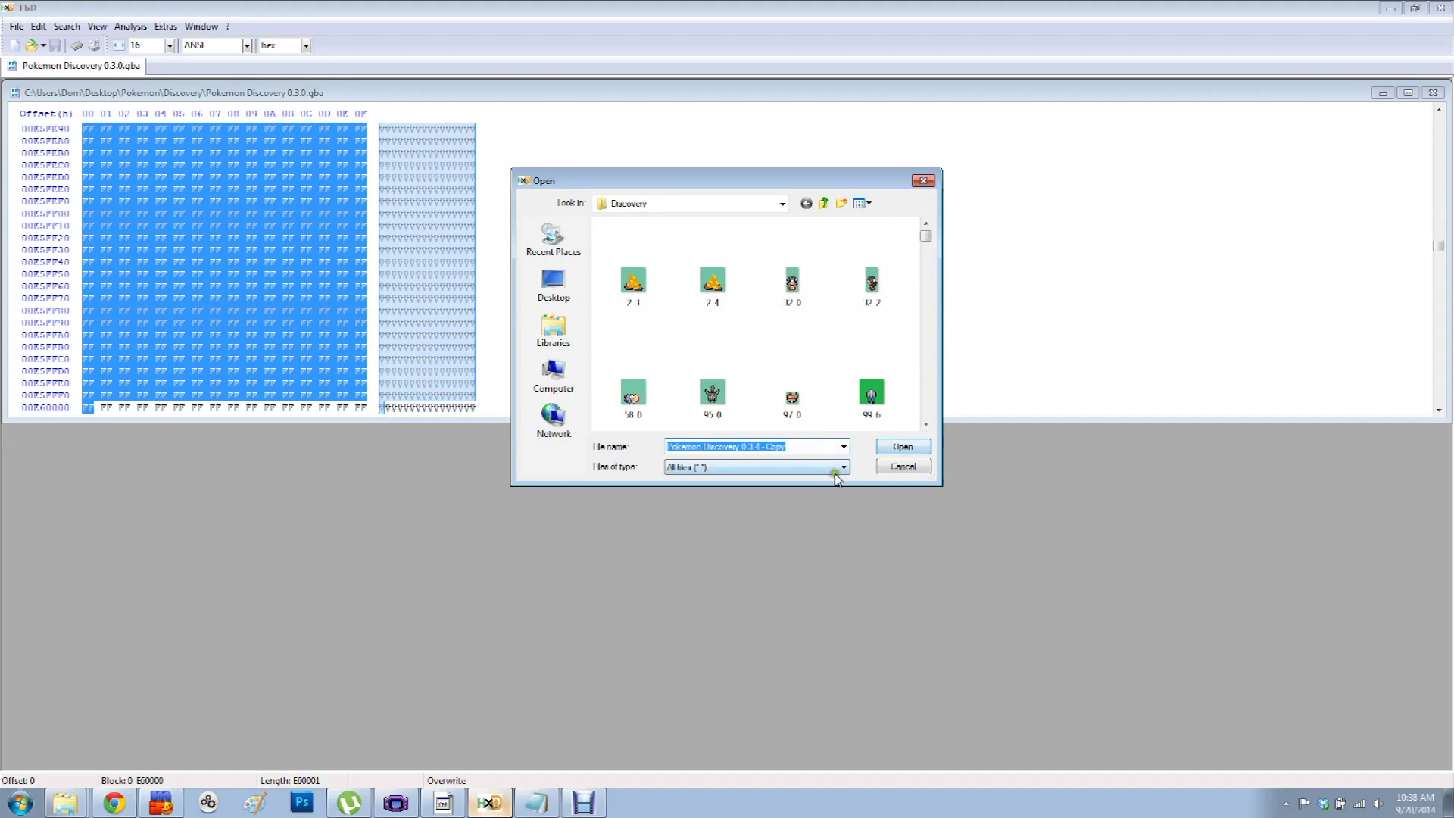
# - Switch to Windows Explorer and delete the Pokemon Discovery 0.3.4 - Copy GBA file from the Discovery folder
pyautogui.click(183, 769)
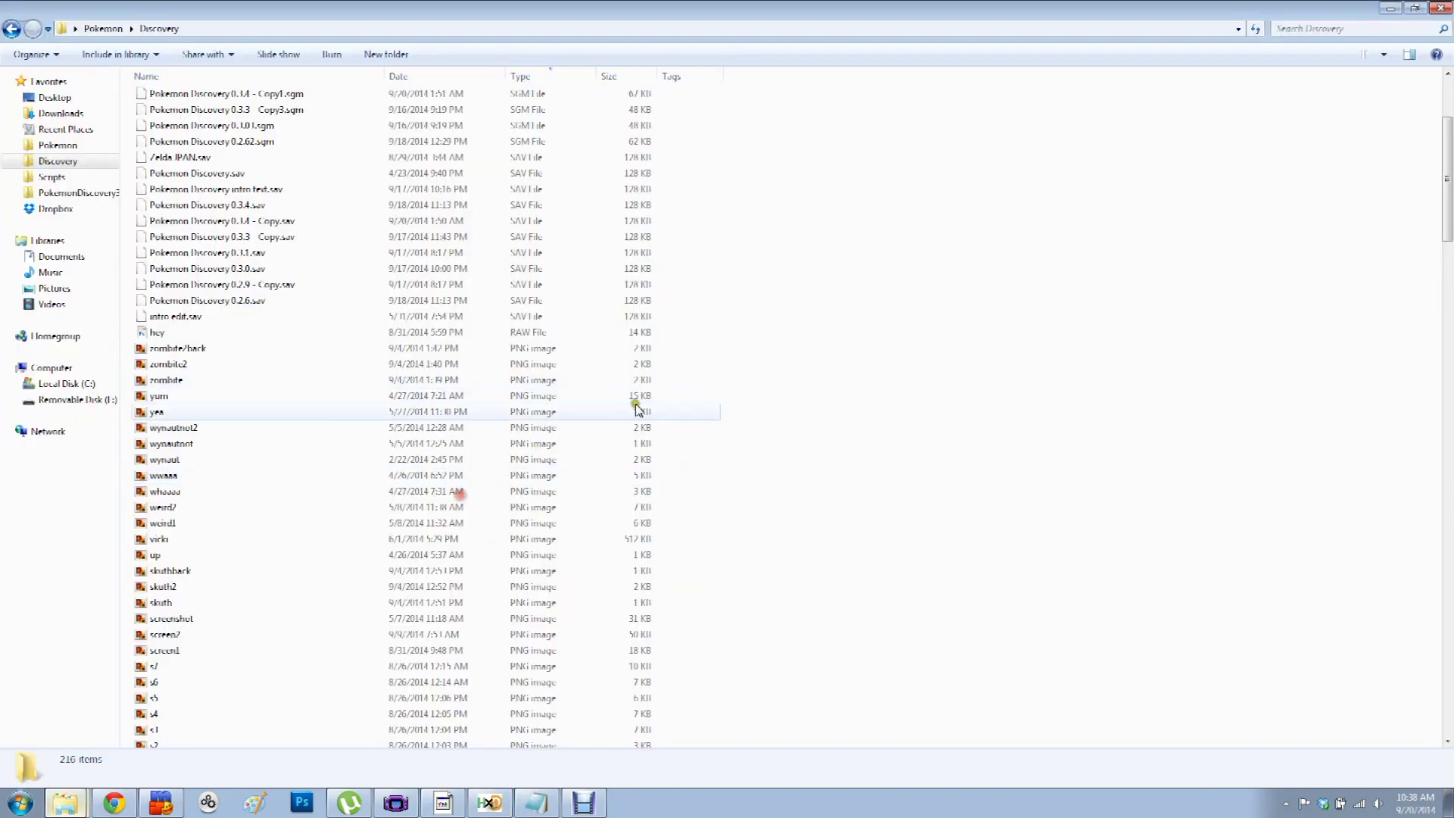
pyautogui.scroll(-20, 811, 477)
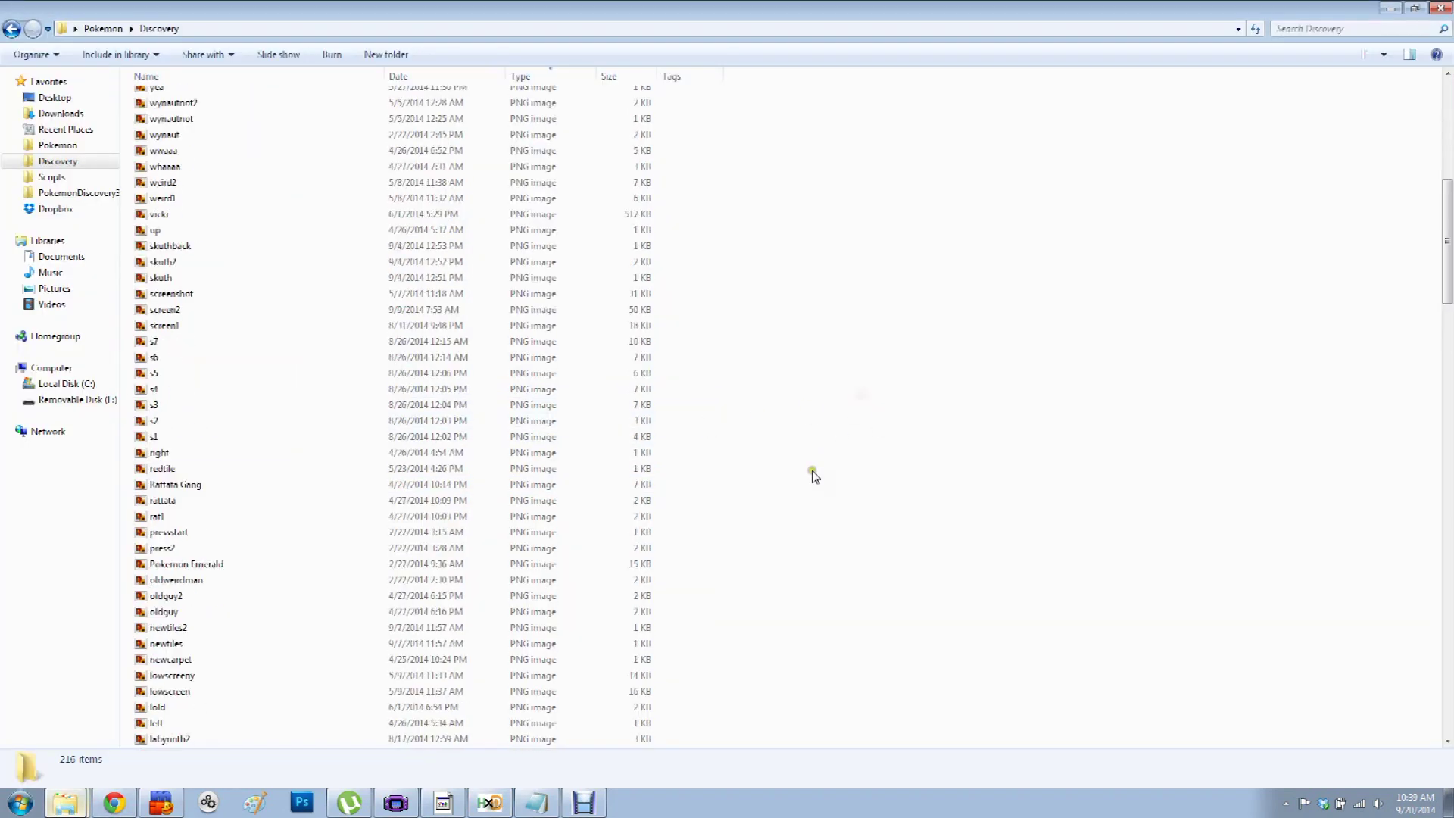
pyautogui.moveTo(1447, 413); pyautogui.dragTo(1448, 443)
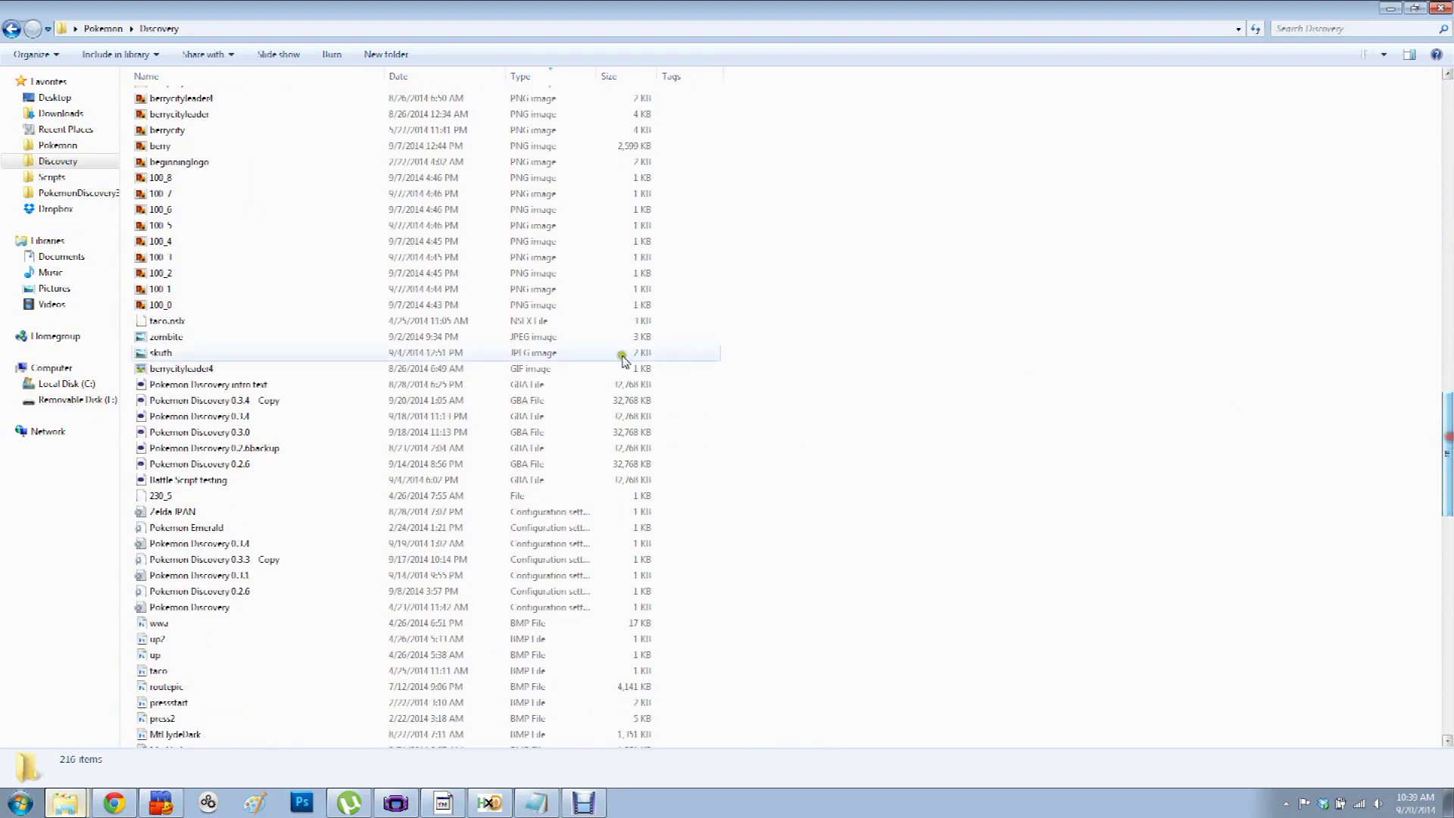
pyautogui.click(243, 400)
pyautogui.press('Delete')
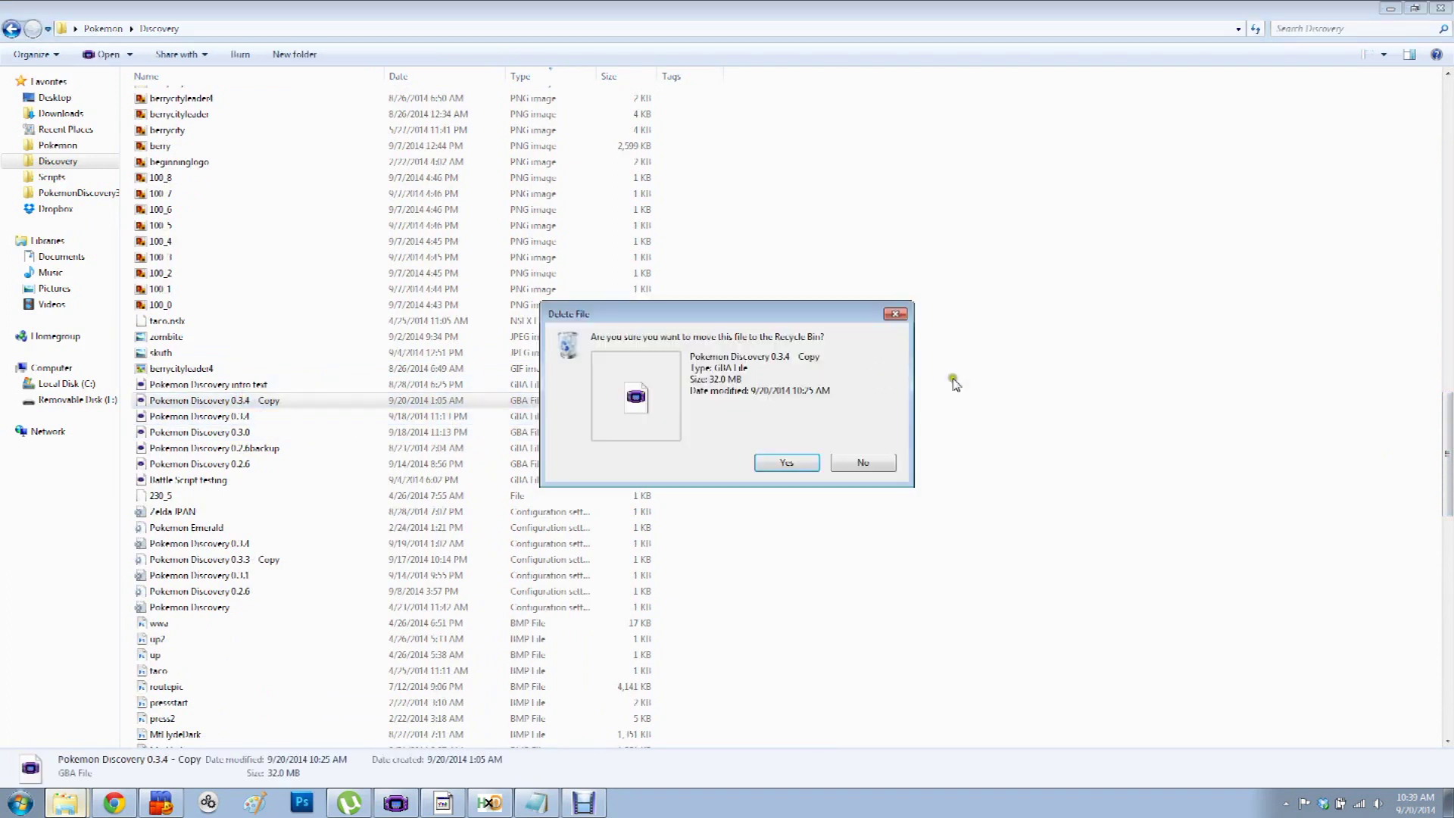
pyautogui.click(775, 468)
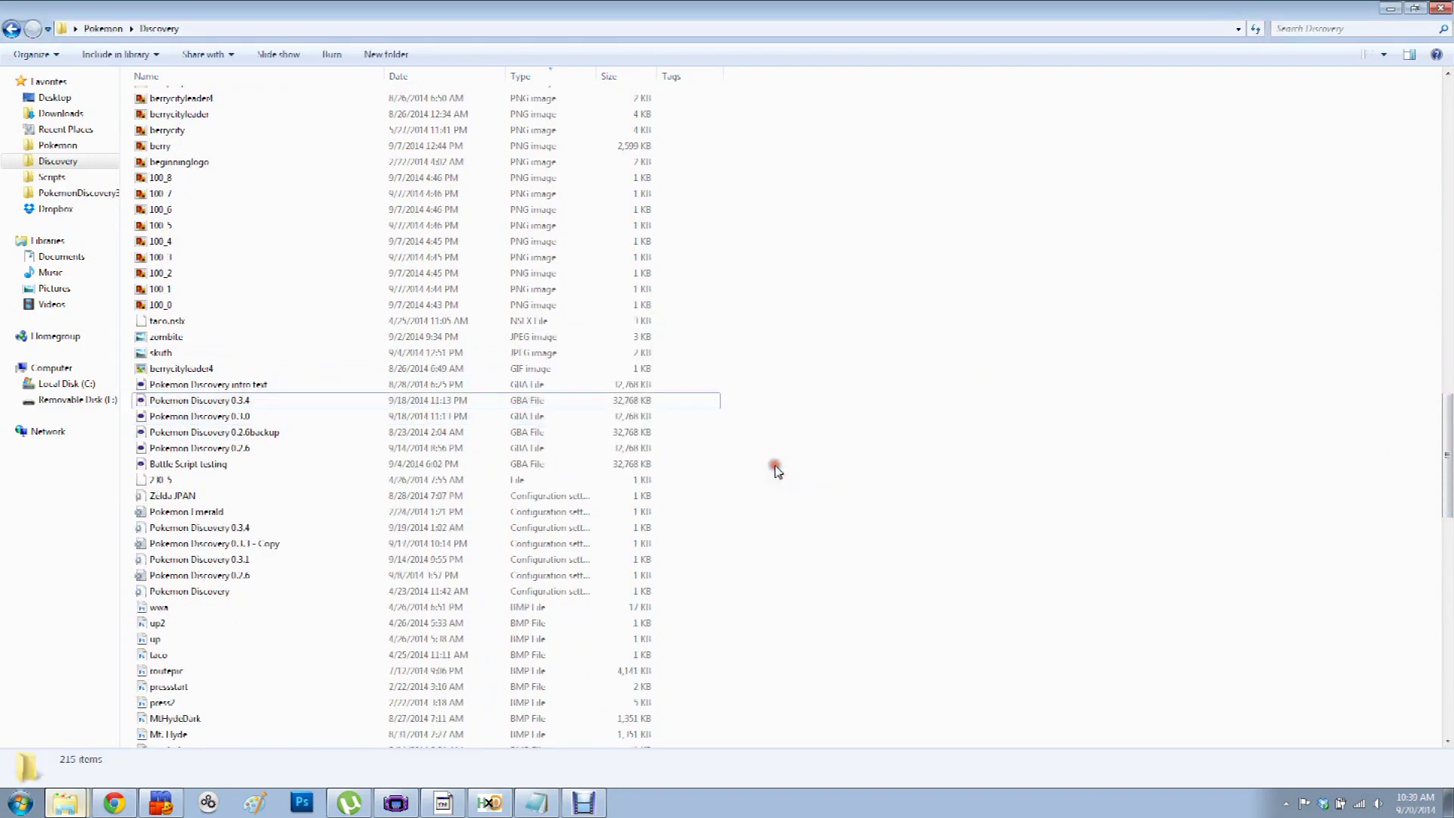
# - Duplicate the Pokemon Discovery 0.3.4 GBA file within the Discovery folder
pyautogui.rightClick(196, 401)
pyautogui.click(241, 676)
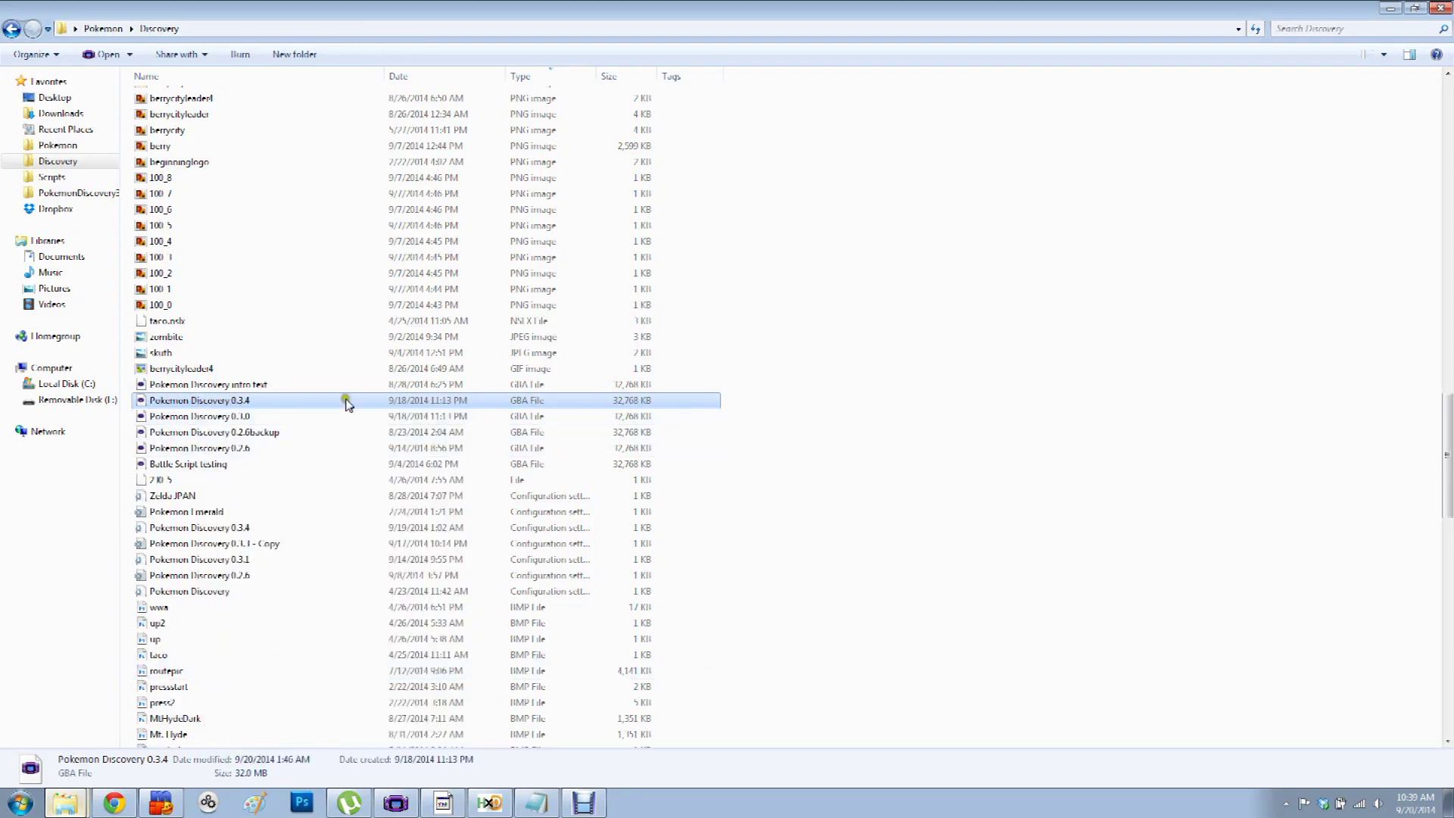
pyautogui.rightClick(817, 400)
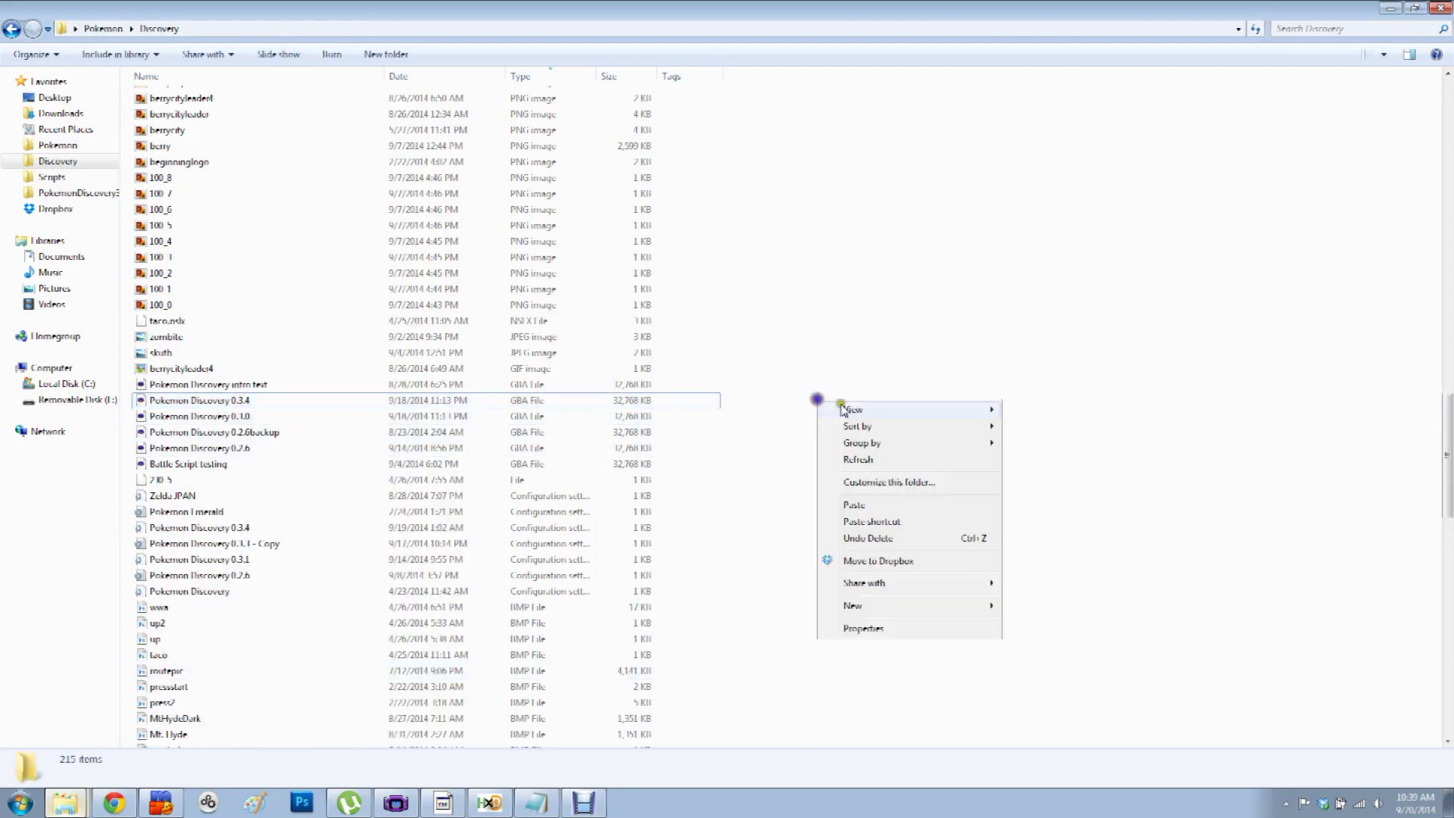
pyautogui.click(854, 504)
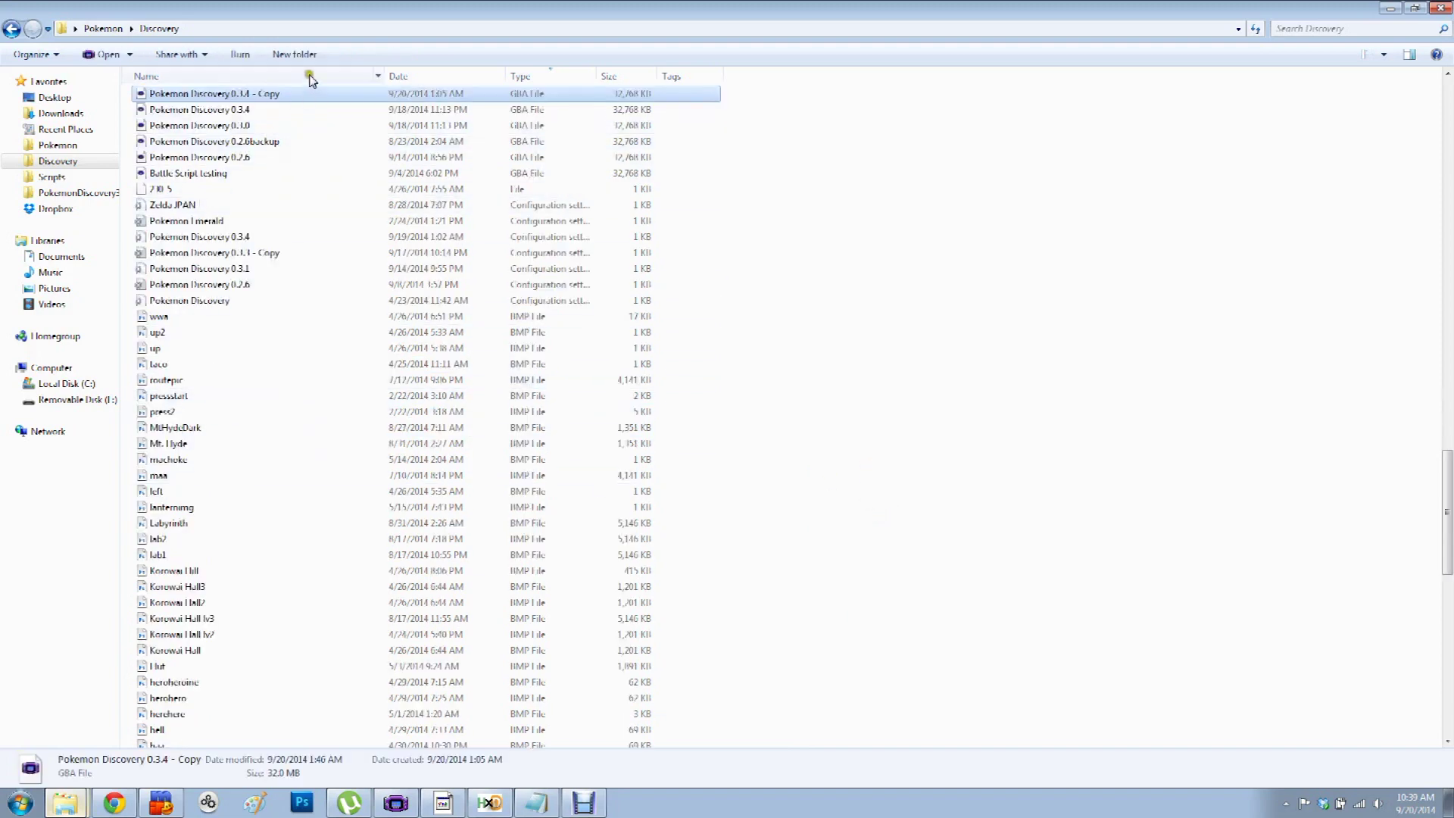
# - Return to HxD, choose Pokemon Discovery 0.3.4 - Copy as the comparison target, and run the comparison
pyautogui.click(489, 803)
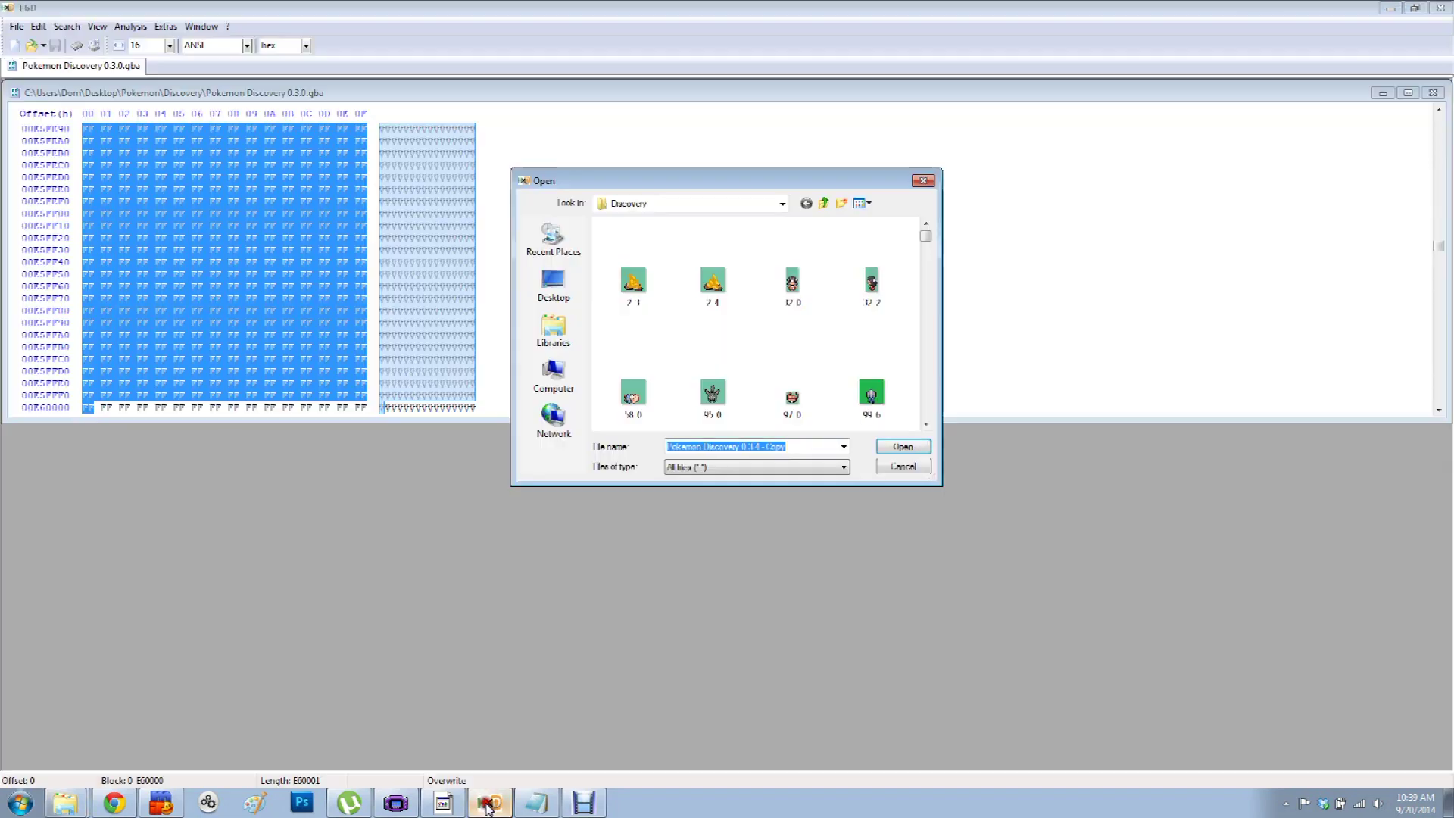
pyautogui.click(905, 447)
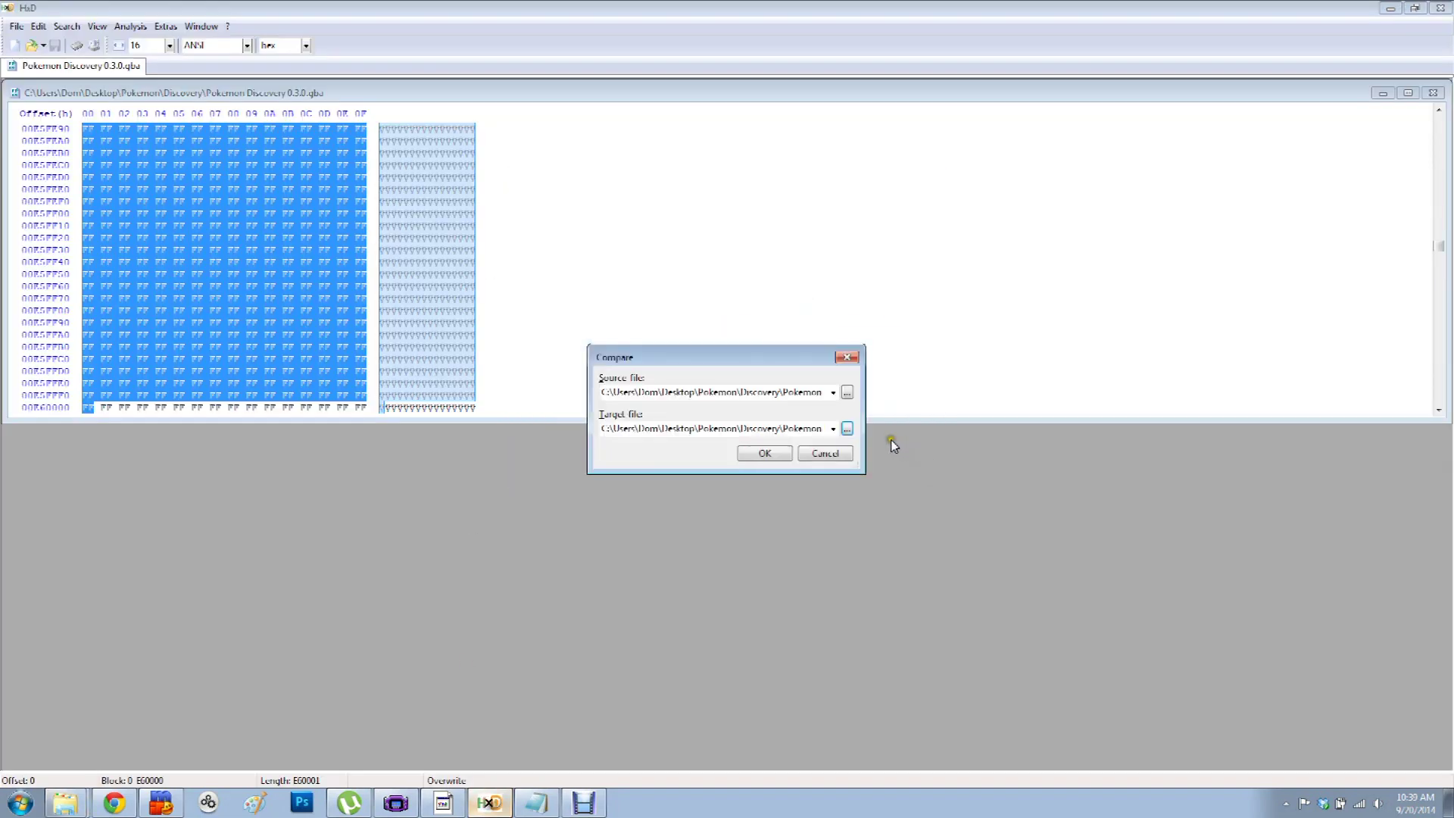
pyautogui.click(789, 452)
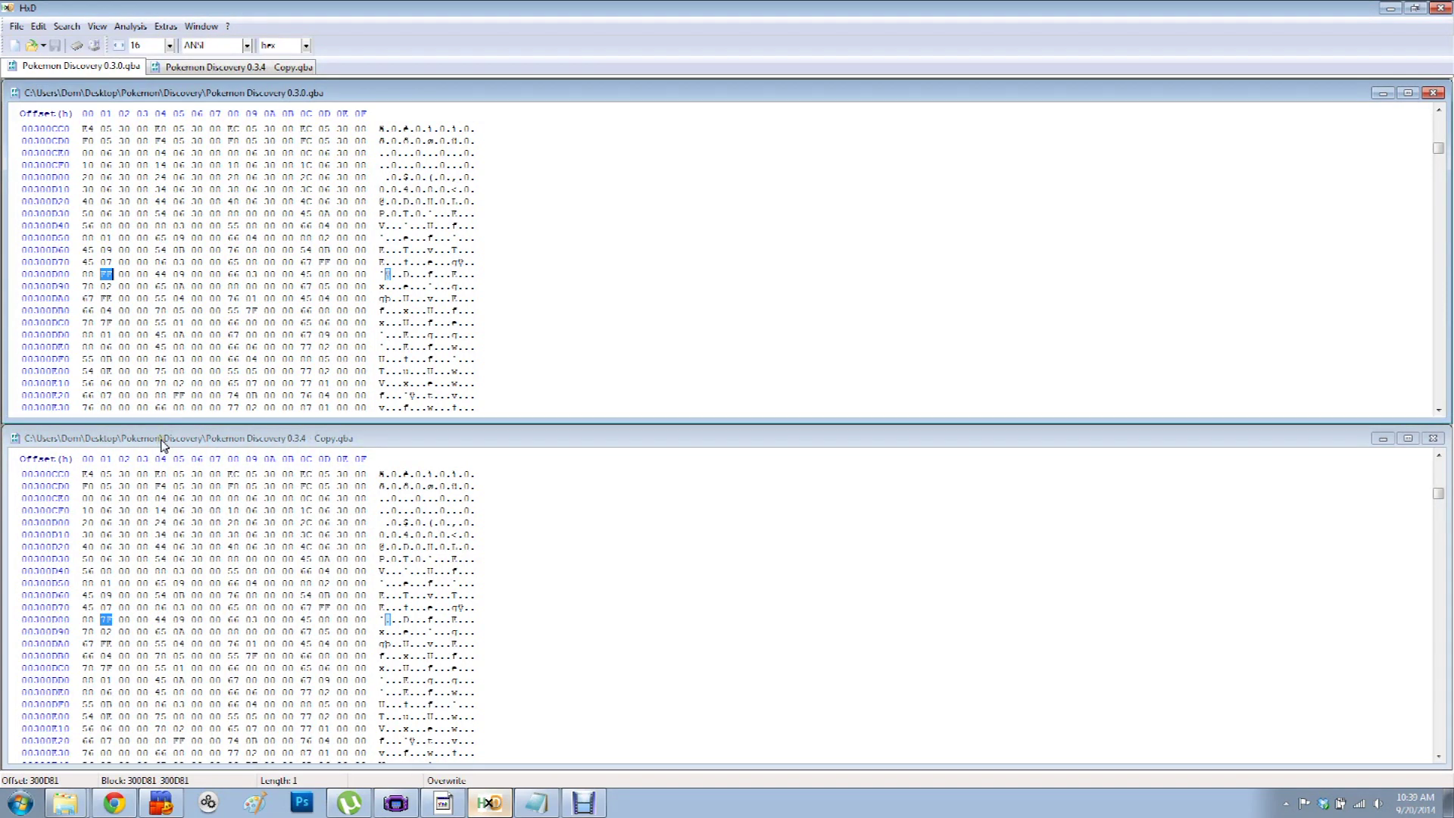
# - Step through the successive byte differences between Pokemon Discovery 0.3.0 and the 0.3.4 copy, from offset 300D81 to about 31CE9B
pyautogui.press('F6')
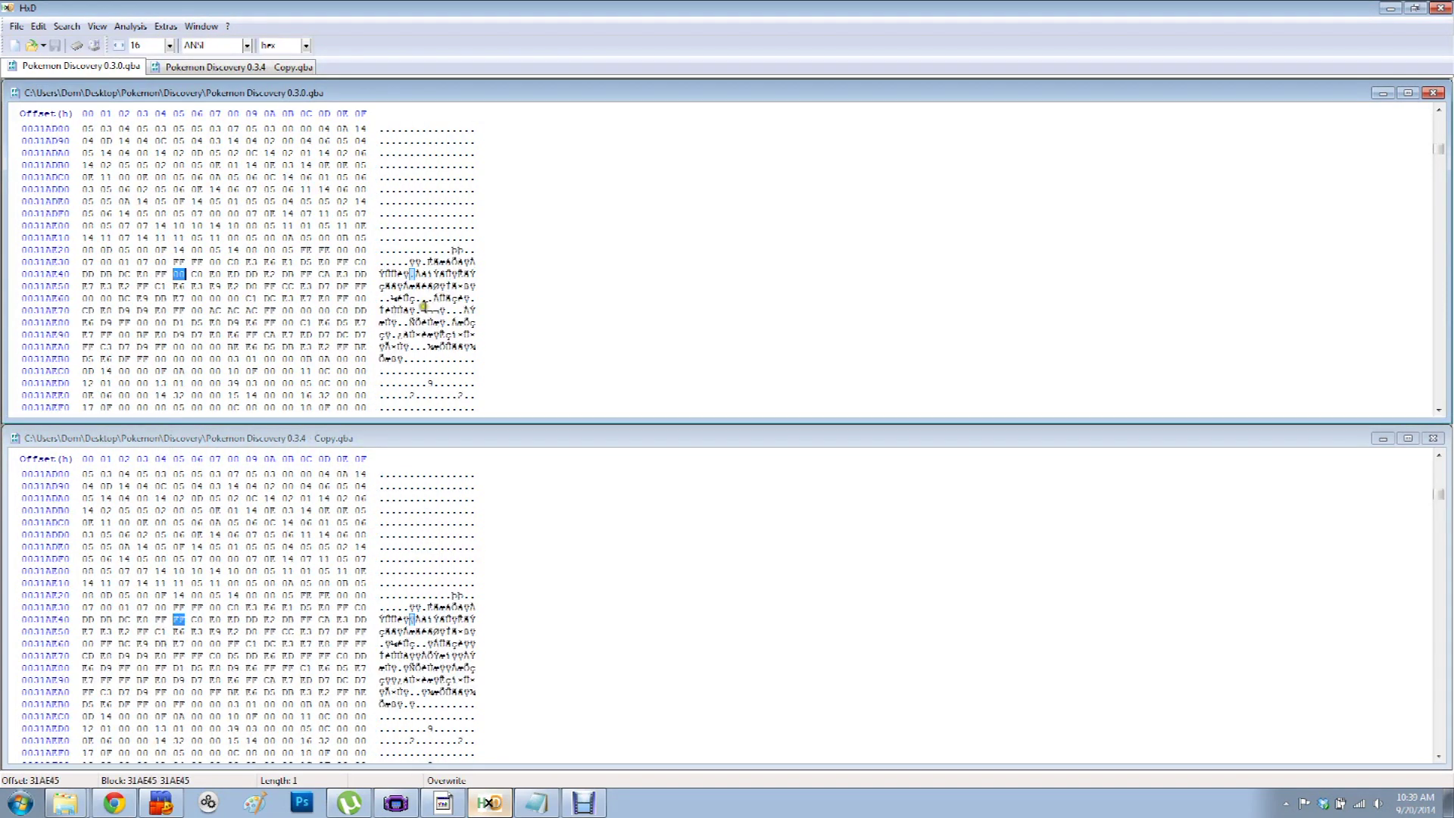
pyautogui.press('F6')
pyautogui.press('F6')
pyautogui.press('F6')
pyautogui.press('F6')
pyautogui.press('F6')
pyautogui.press('F6')
pyautogui.press('F6')
pyautogui.press('F6')
pyautogui.press('F6')
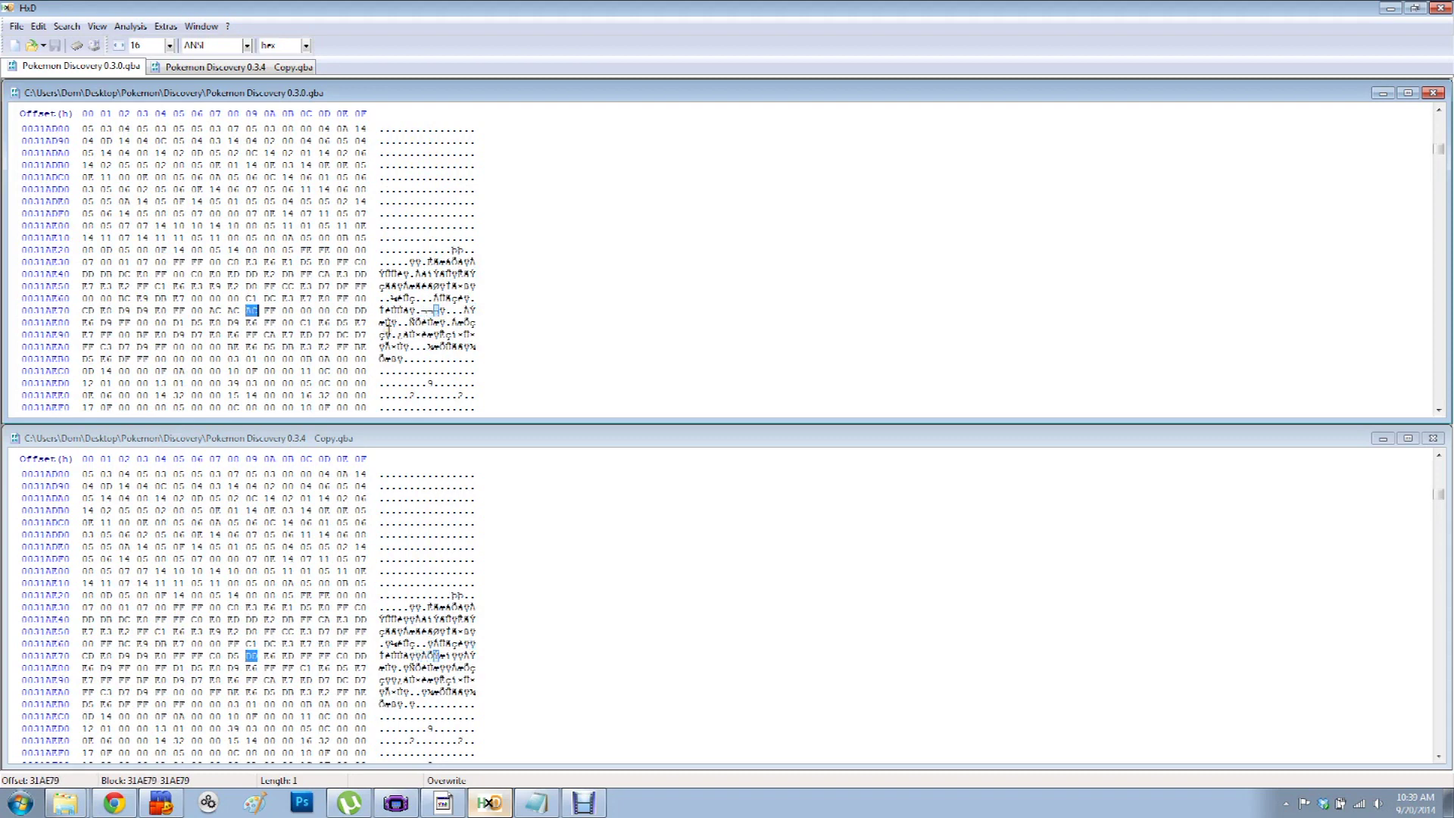
pyautogui.press('F6')
pyautogui.press('F6')
pyautogui.press('F6')
pyautogui.press('F6')
pyautogui.press('F6')
pyautogui.press('F6')
pyautogui.press('F6')
pyautogui.press('F6')
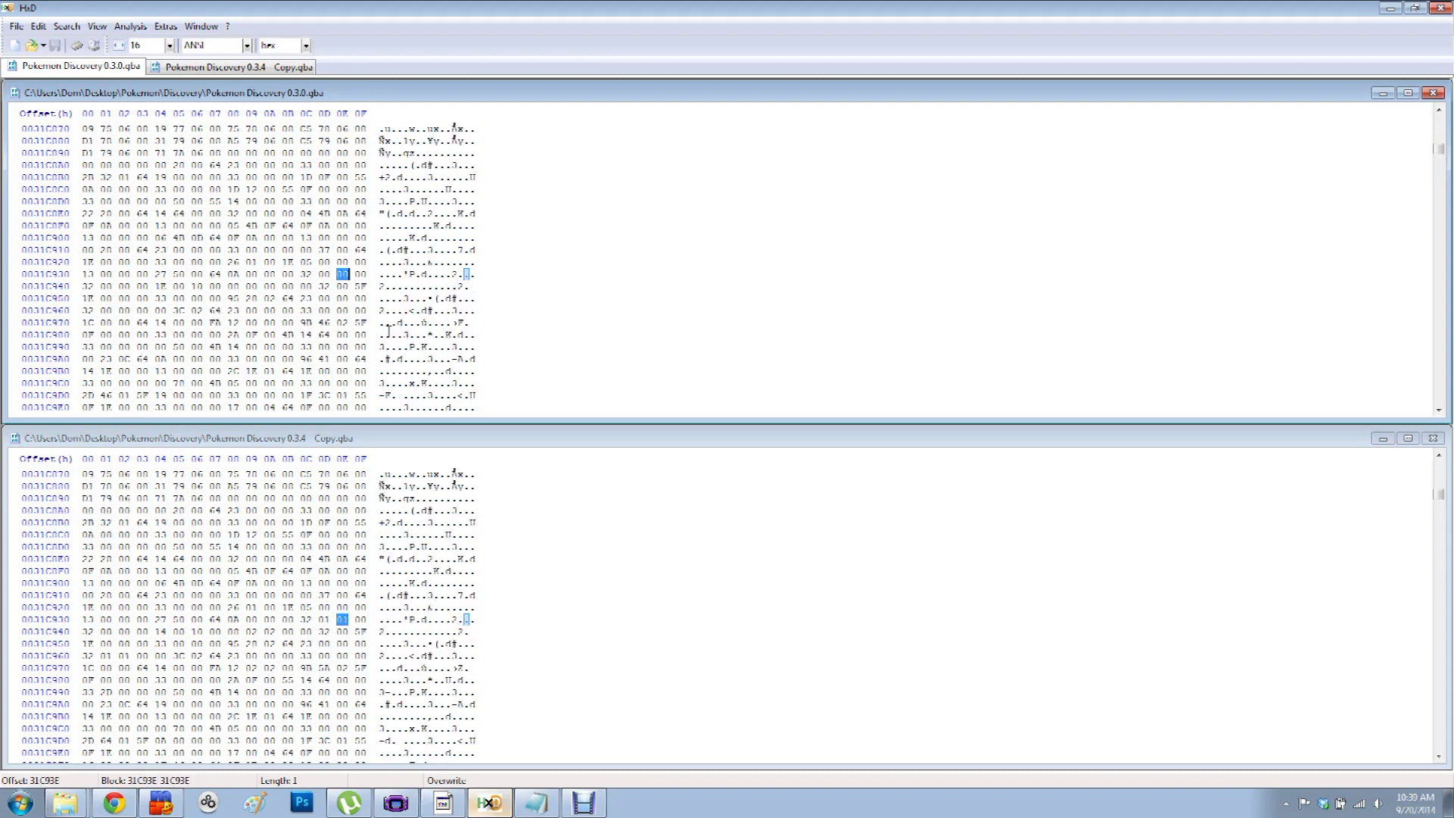
pyautogui.press('F6')
pyautogui.press('F6')
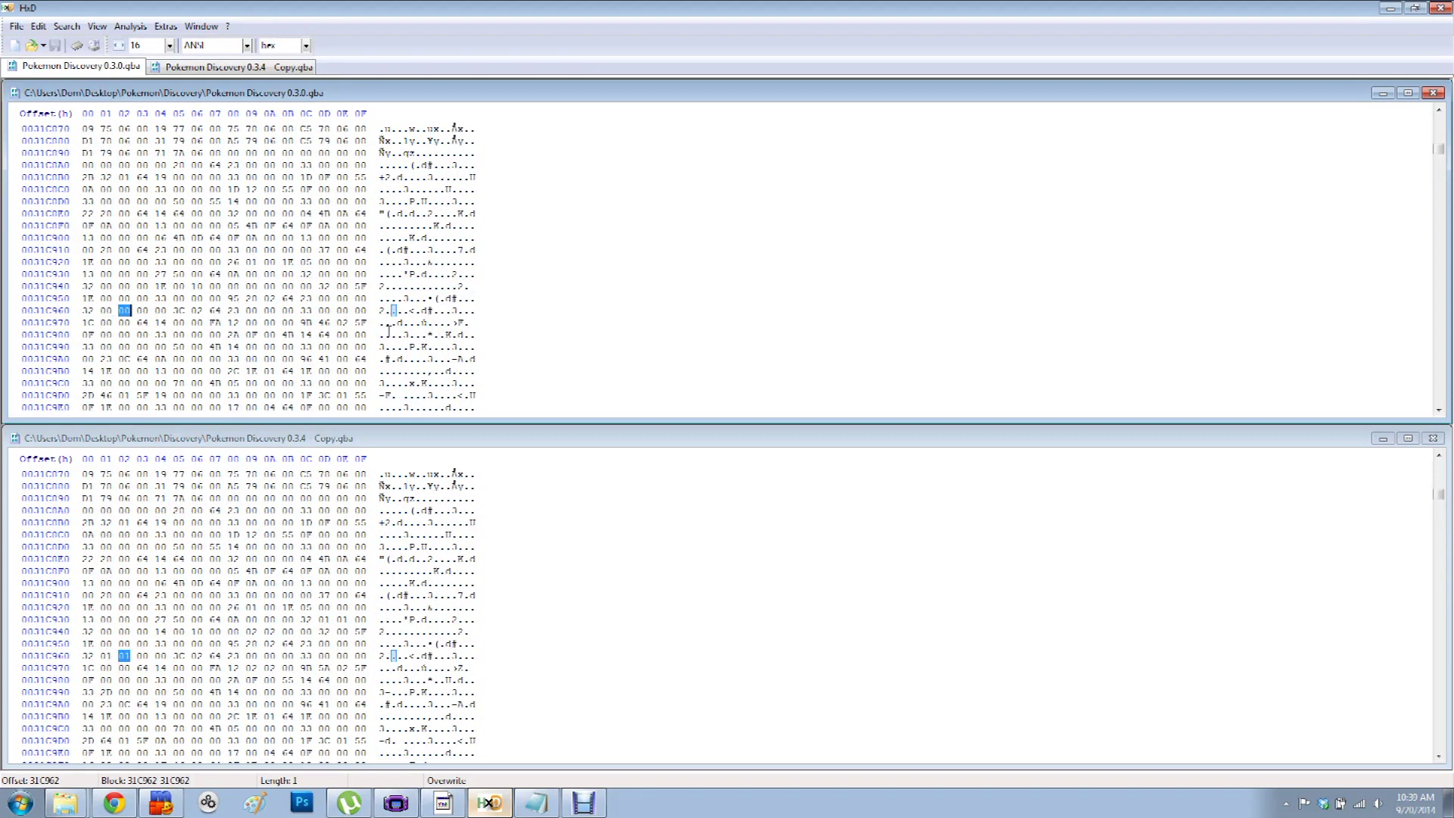
pyautogui.press('F6')
pyautogui.press('F6')
pyautogui.press('F6')
pyautogui.press('F6')
pyautogui.press('F6')
pyautogui.press('F6')
pyautogui.press('F6')
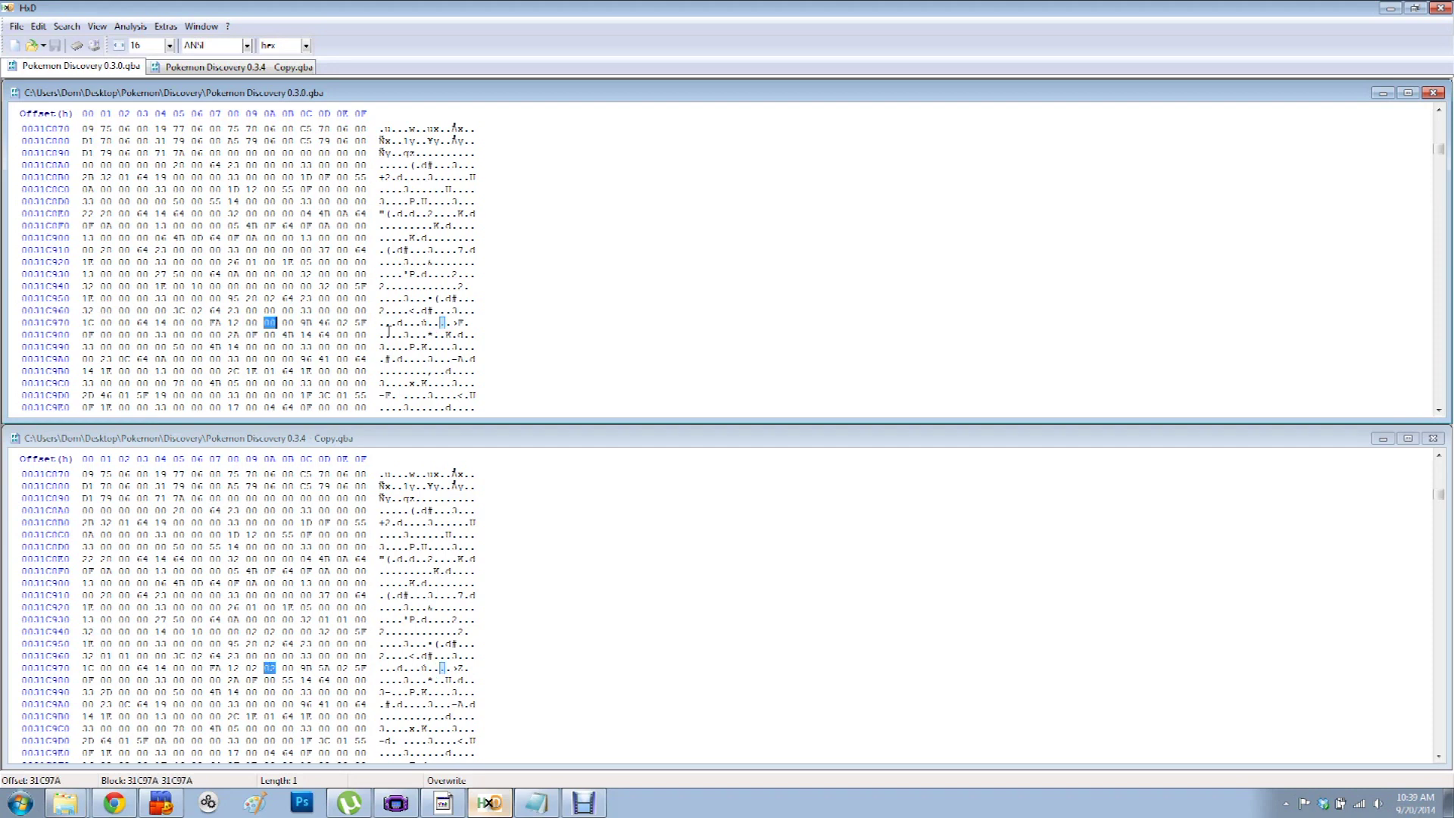
pyautogui.press('F6')
pyautogui.press('F6')
pyautogui.press('F6')
pyautogui.press('F6')
pyautogui.press('F6')
pyautogui.press('F6')
pyautogui.press('F6')
pyautogui.press('F6')
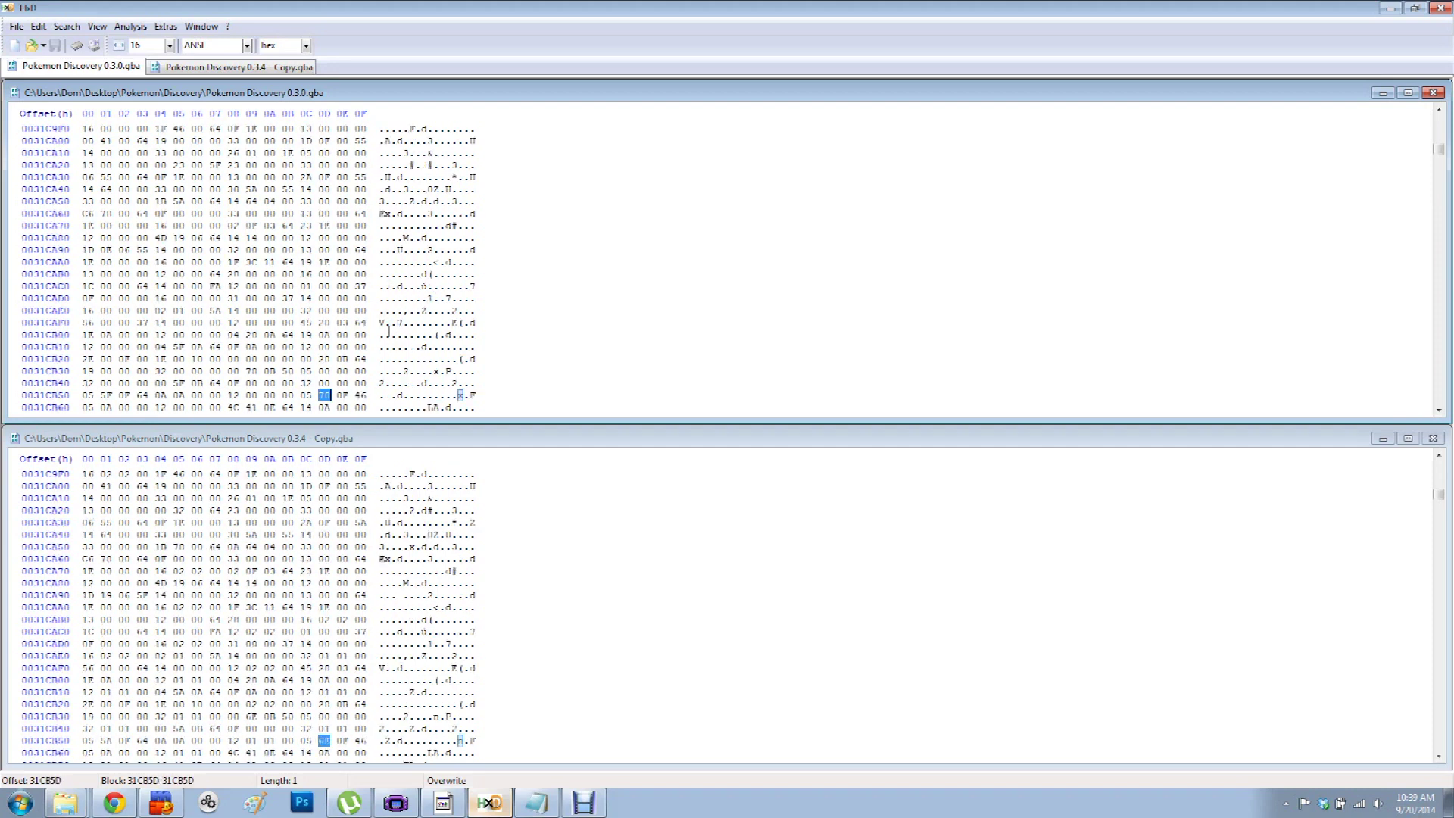
pyautogui.press('F6')
pyautogui.press('F6')
pyautogui.press('F6')
pyautogui.press('F6')
pyautogui.press('F6')
pyautogui.press('F6')
pyautogui.press('F6')
pyautogui.press('F6')
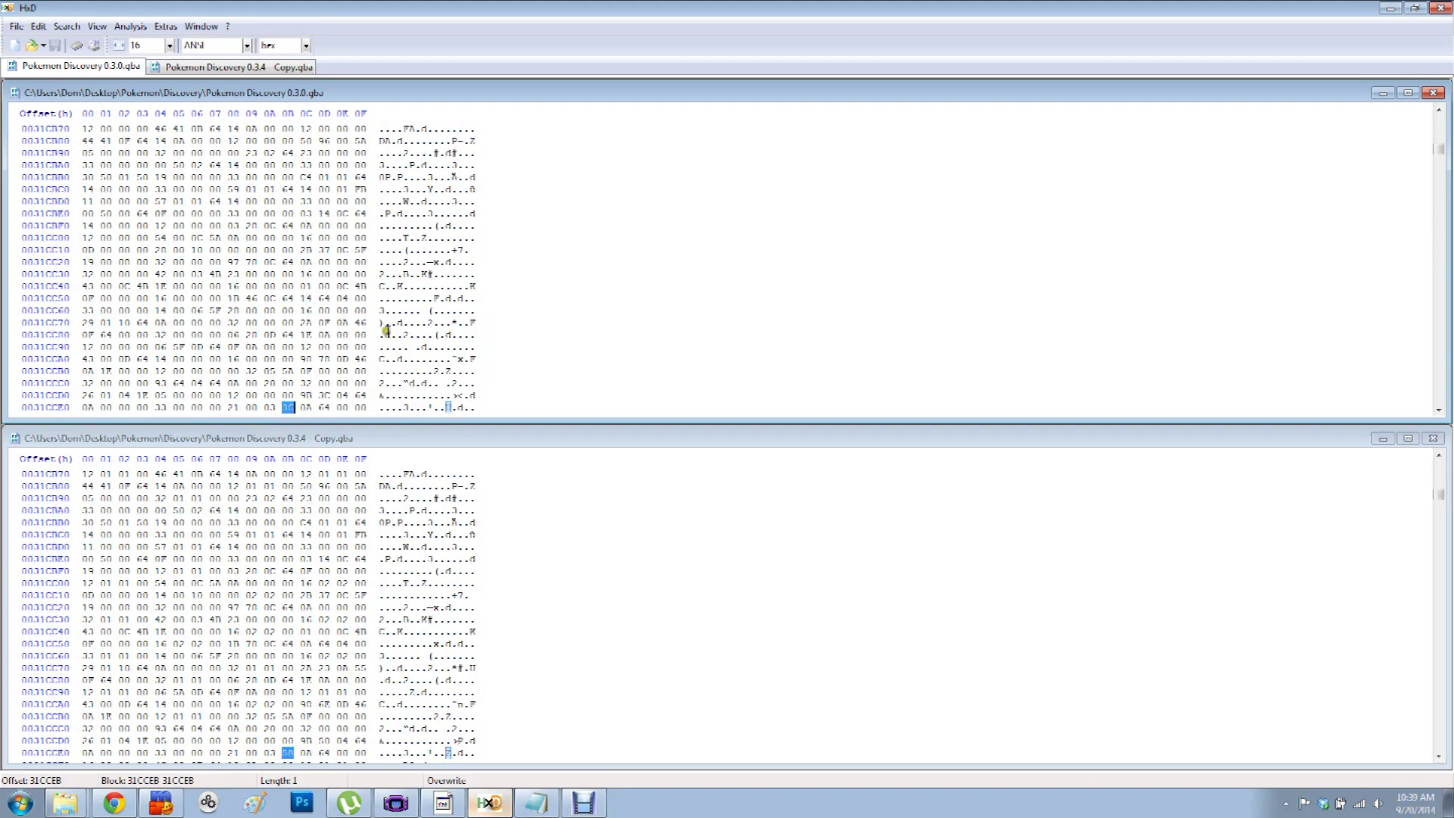
pyautogui.press('F6')
pyautogui.press('F6')
pyautogui.press('F6')
pyautogui.press('F6')
pyautogui.press('F6')
pyautogui.press('F6')
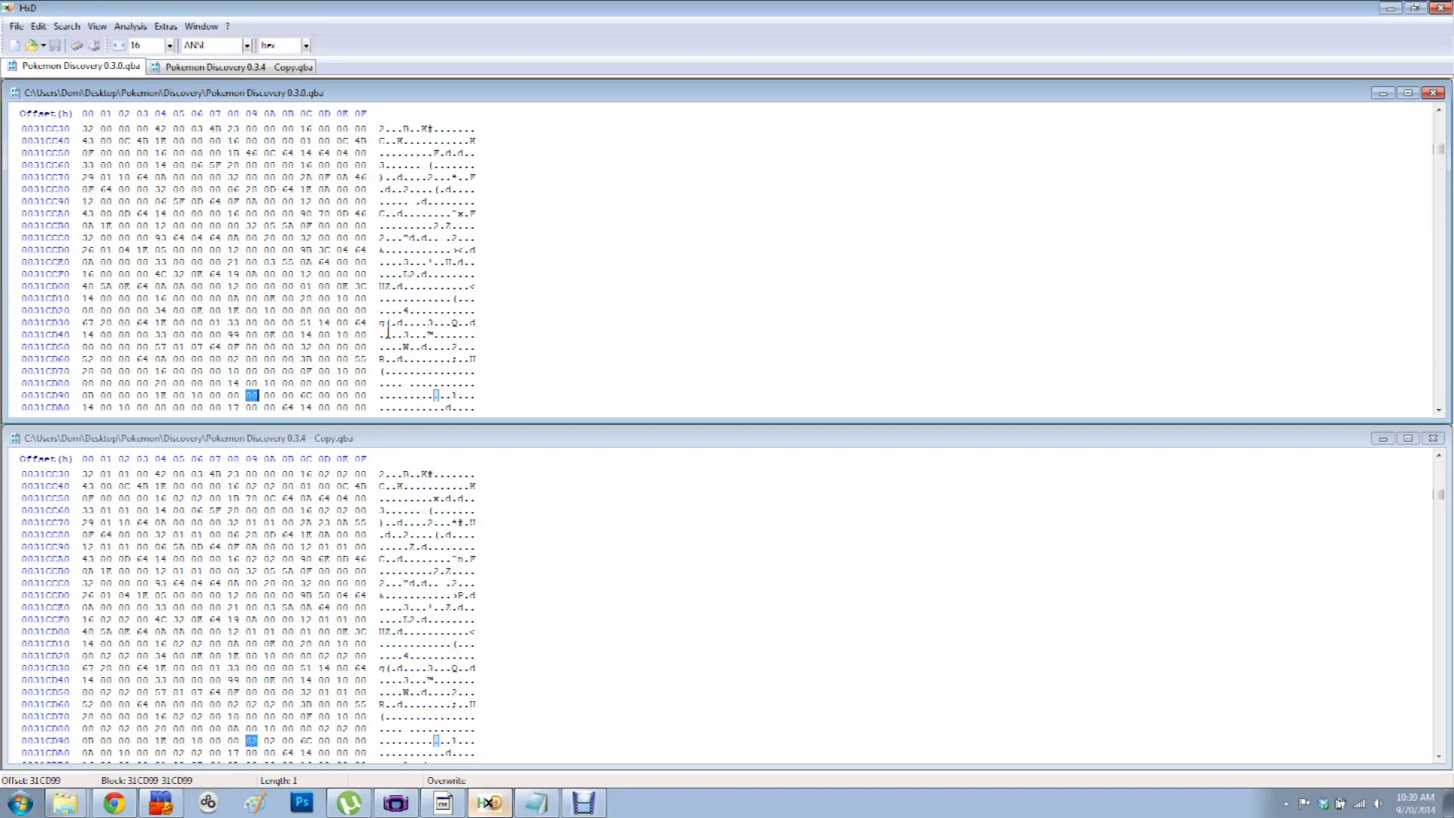
pyautogui.press('F6')
pyautogui.press('F6')
pyautogui.press('F6')
pyautogui.press('F6')
pyautogui.press('F6')
pyautogui.press('F6')
pyautogui.press('F6')
pyautogui.press('F6')
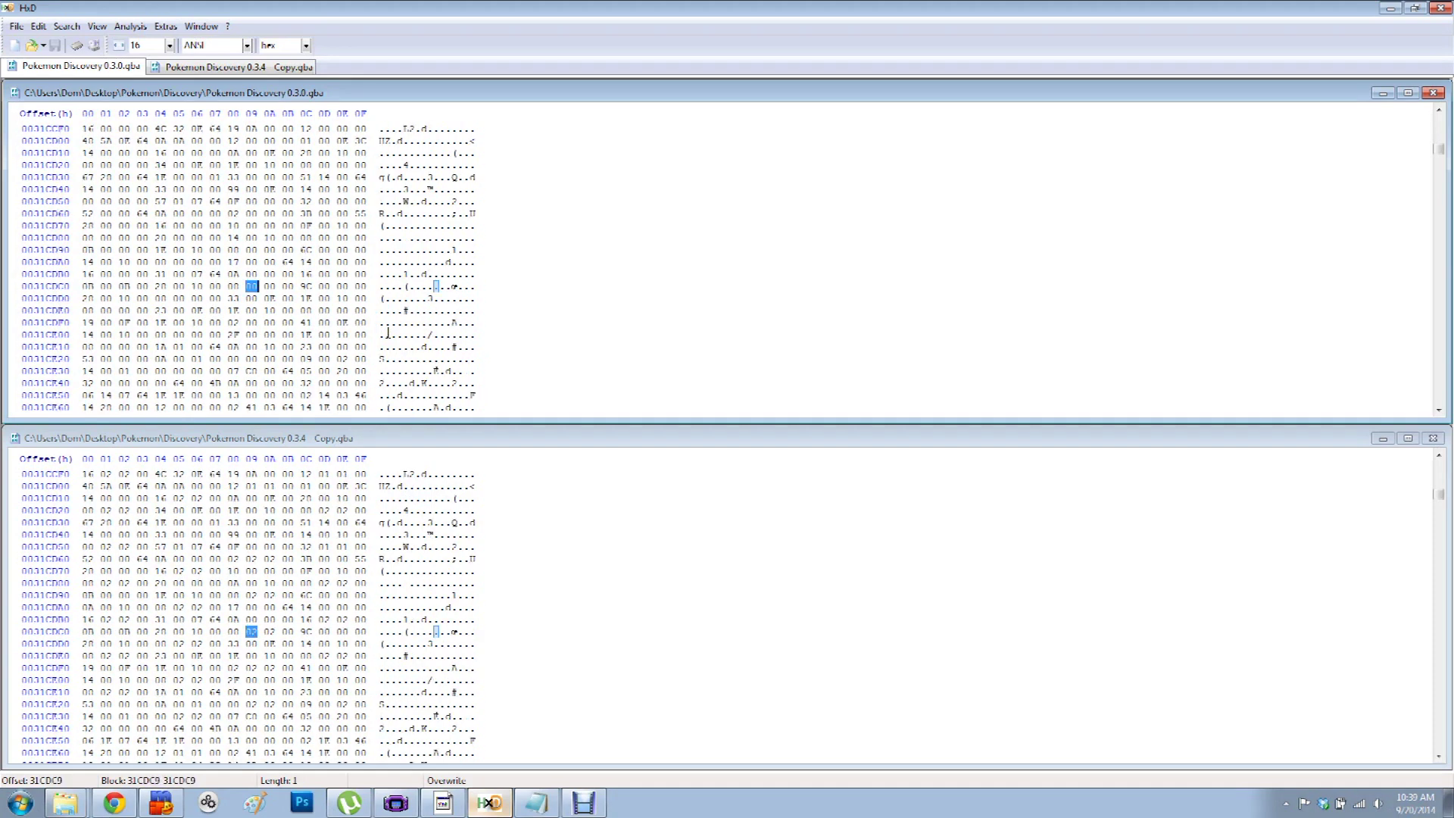
pyautogui.press('F6')
pyautogui.press('F6')
pyautogui.press('F6')
pyautogui.press('F6')
pyautogui.press('F6')
pyautogui.press('F6')
pyautogui.press('F6')
pyautogui.press('F6')
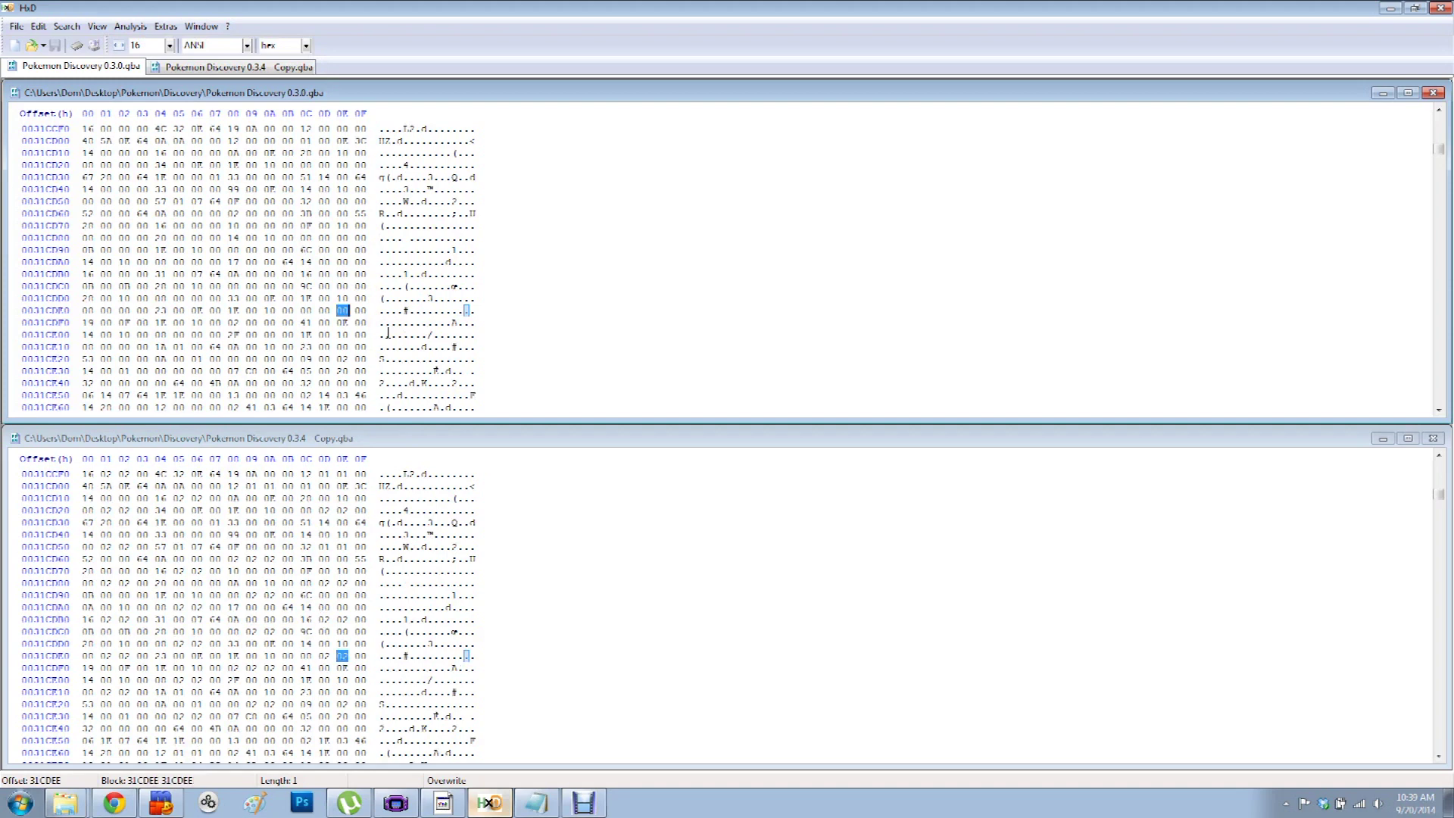
pyautogui.press('F6')
pyautogui.press('F6')
pyautogui.press('F6')
pyautogui.press('F6')
pyautogui.press('F6')
pyautogui.press('F6')
pyautogui.press('F6')
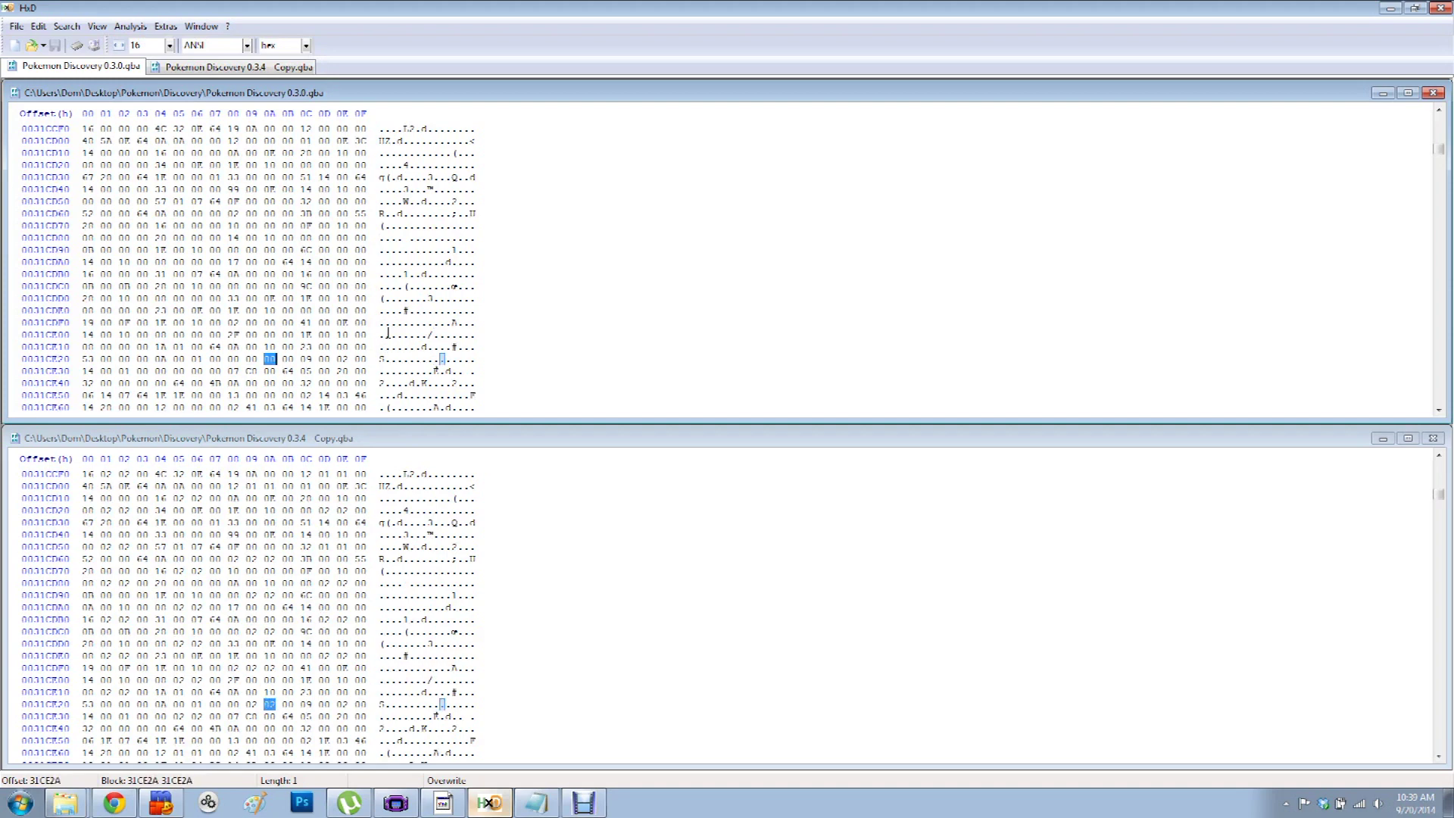
pyautogui.press('F6')
pyautogui.press('F6')
pyautogui.press('F6')
pyautogui.press('F6')
pyautogui.press('F6')
pyautogui.press('F6')
pyautogui.press('F6')
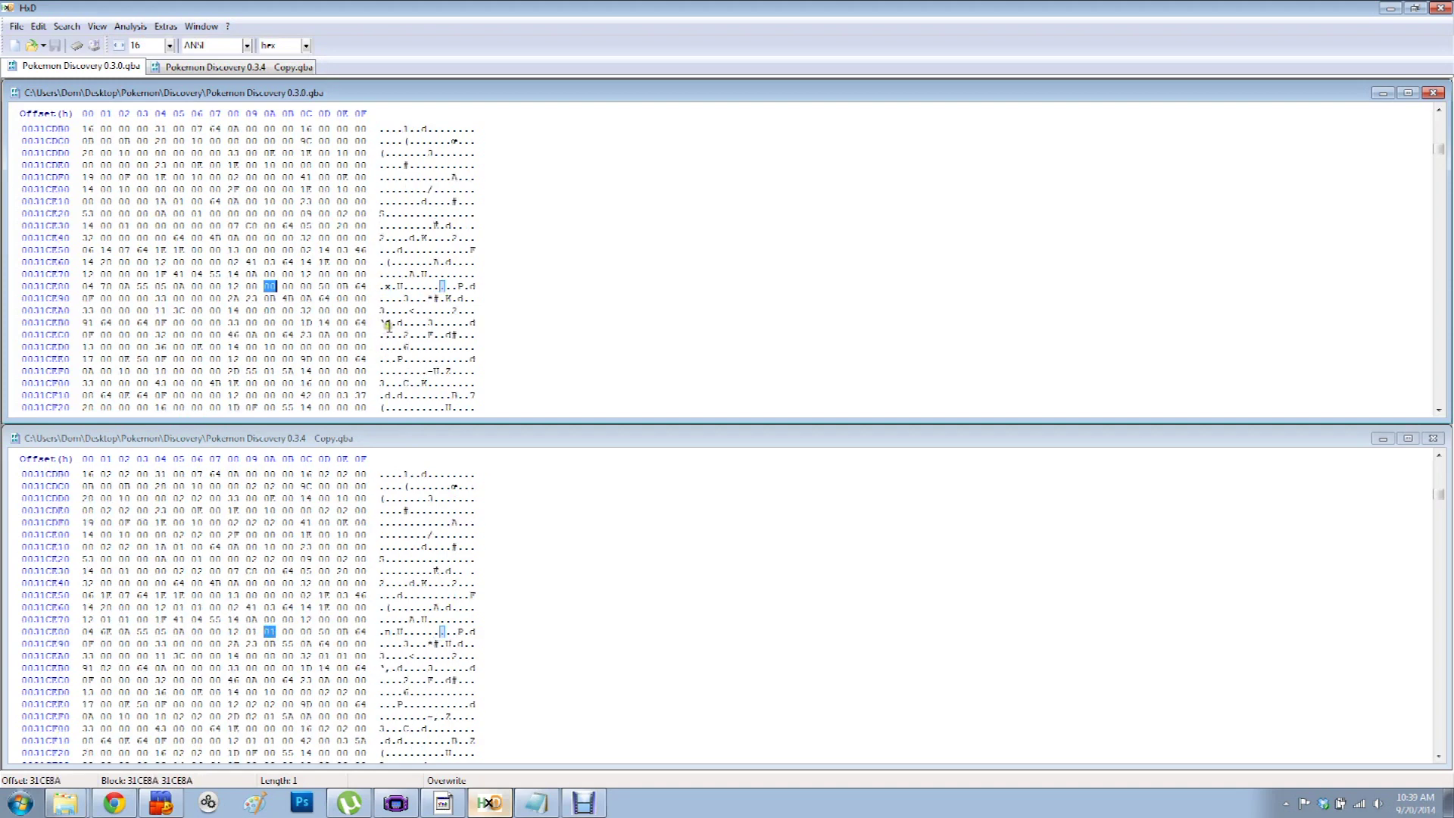
pyautogui.scroll(-1, 244, 618)
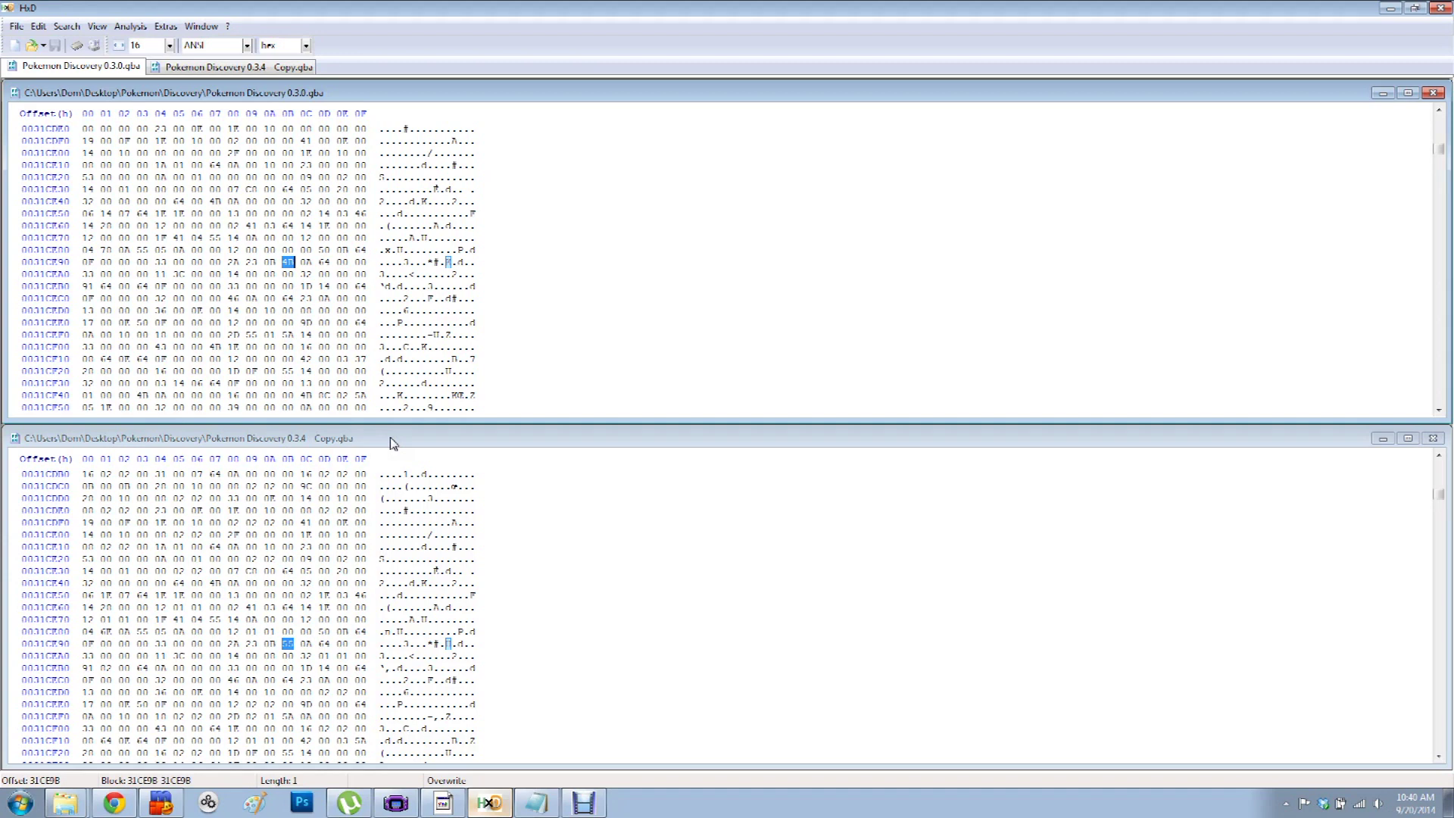
pyautogui.moveTo(393, 443); pyautogui.dragTo(384, 443)
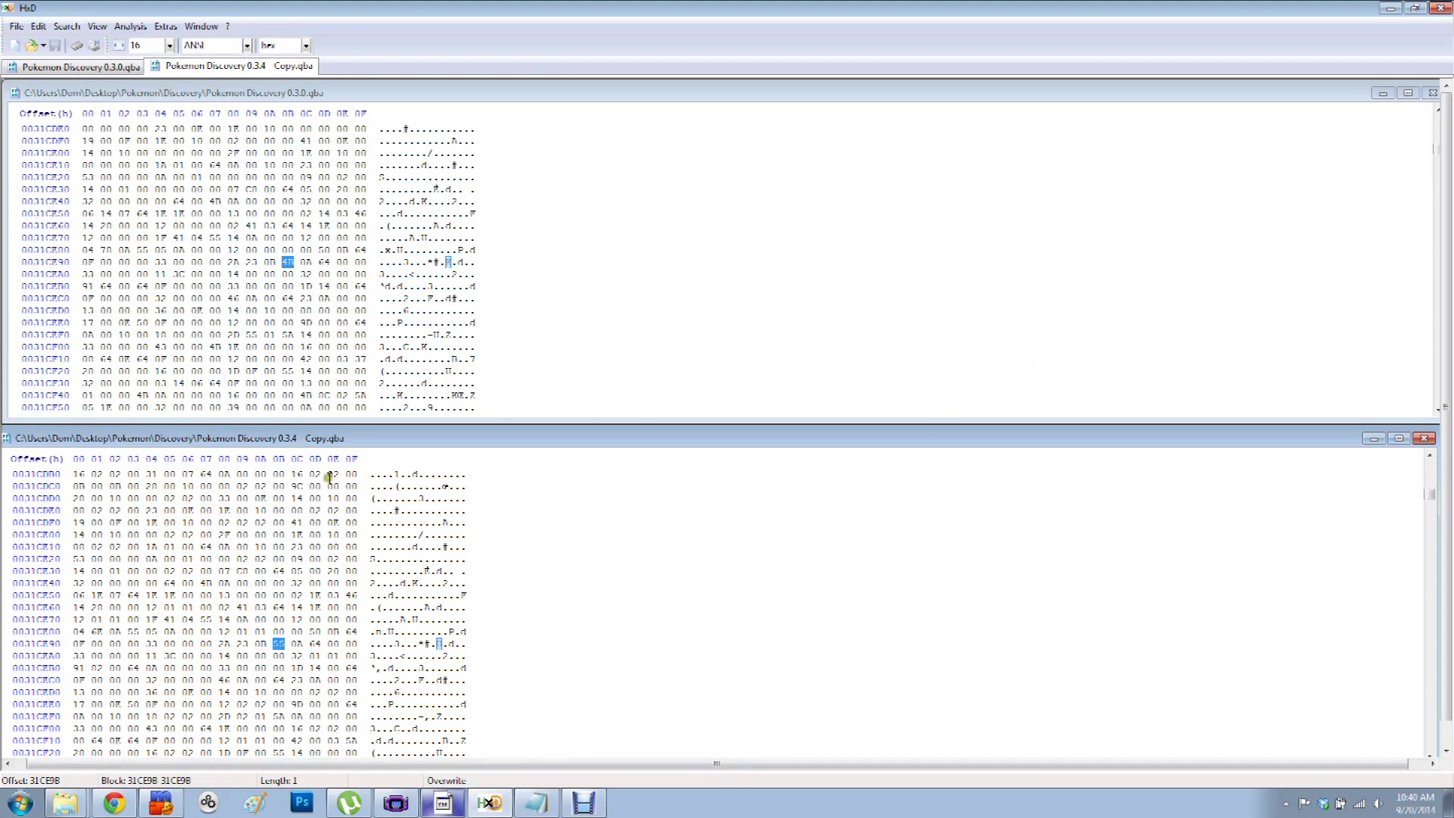
# - Switch to Windows Explorer and launch AdvanceMap from the AdvanceMap folder inside Pokemon
pyautogui.press('super')
pyautogui.press('super+e')
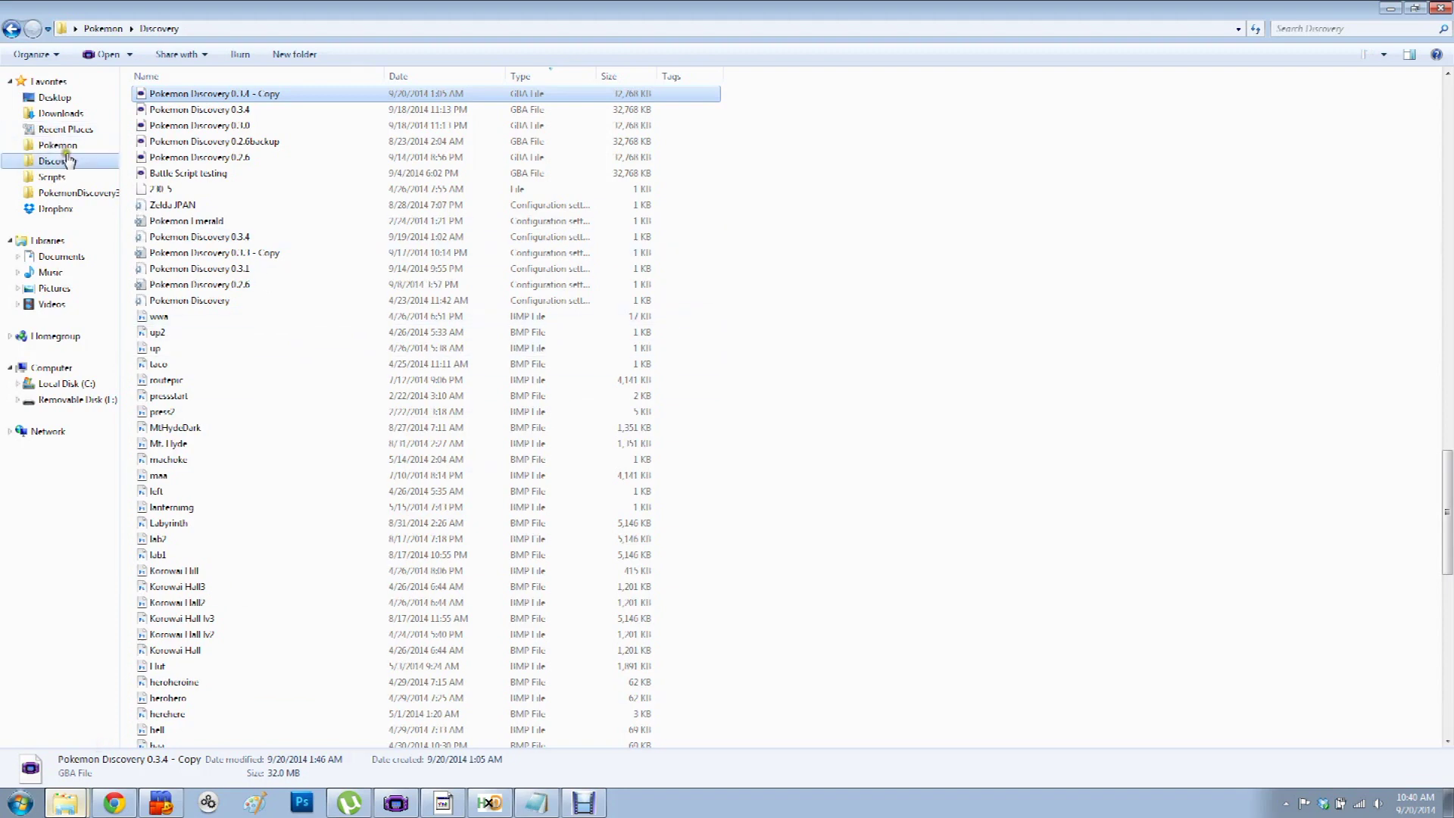
pyautogui.click(66, 146)
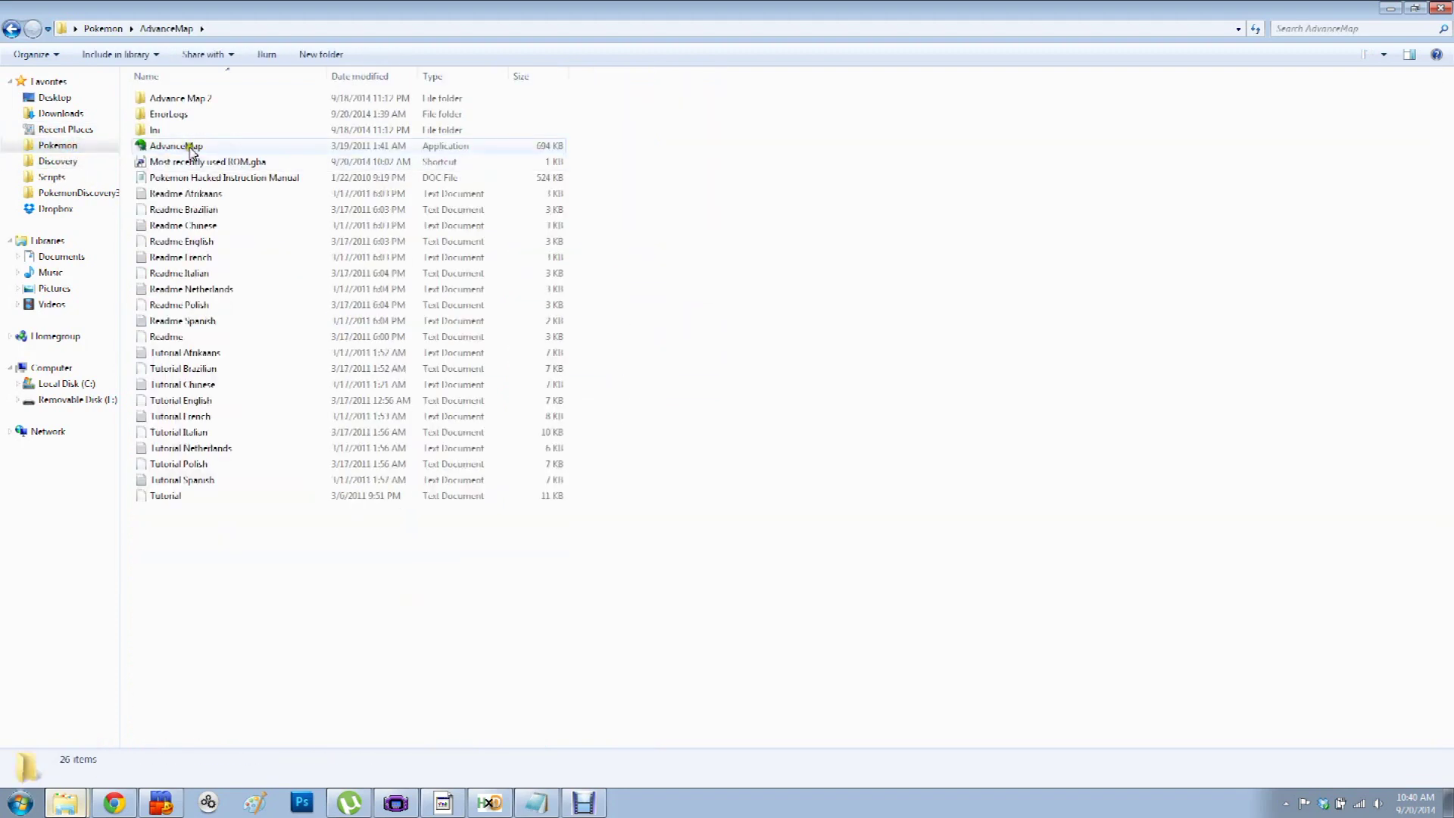
pyautogui.doubleClick(227, 148)
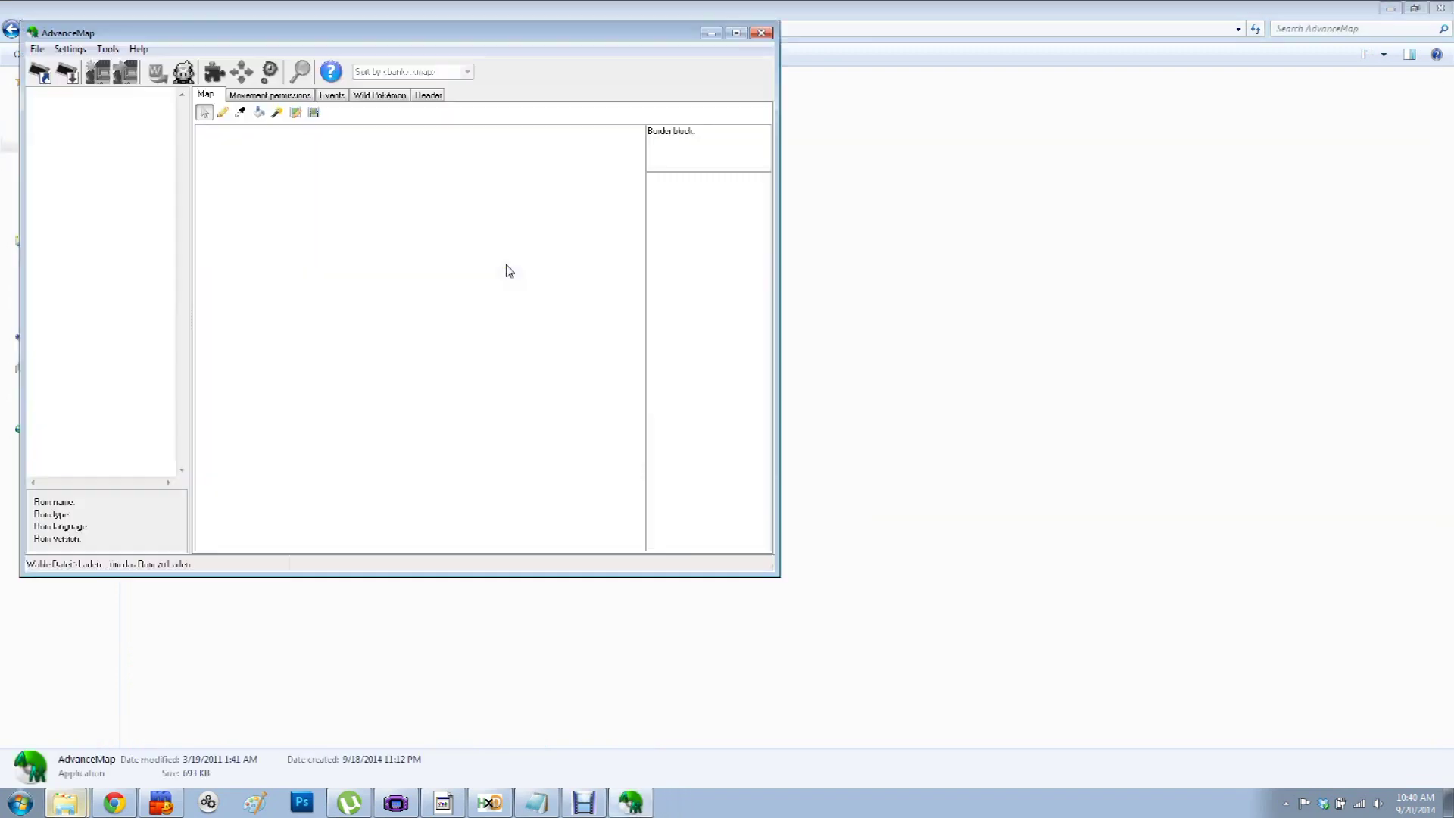
# - Load the Pokemon Discovery 0.3.4 - Copy ROM into AdvanceMap
pyautogui.click(36, 49)
pyautogui.click(60, 62)
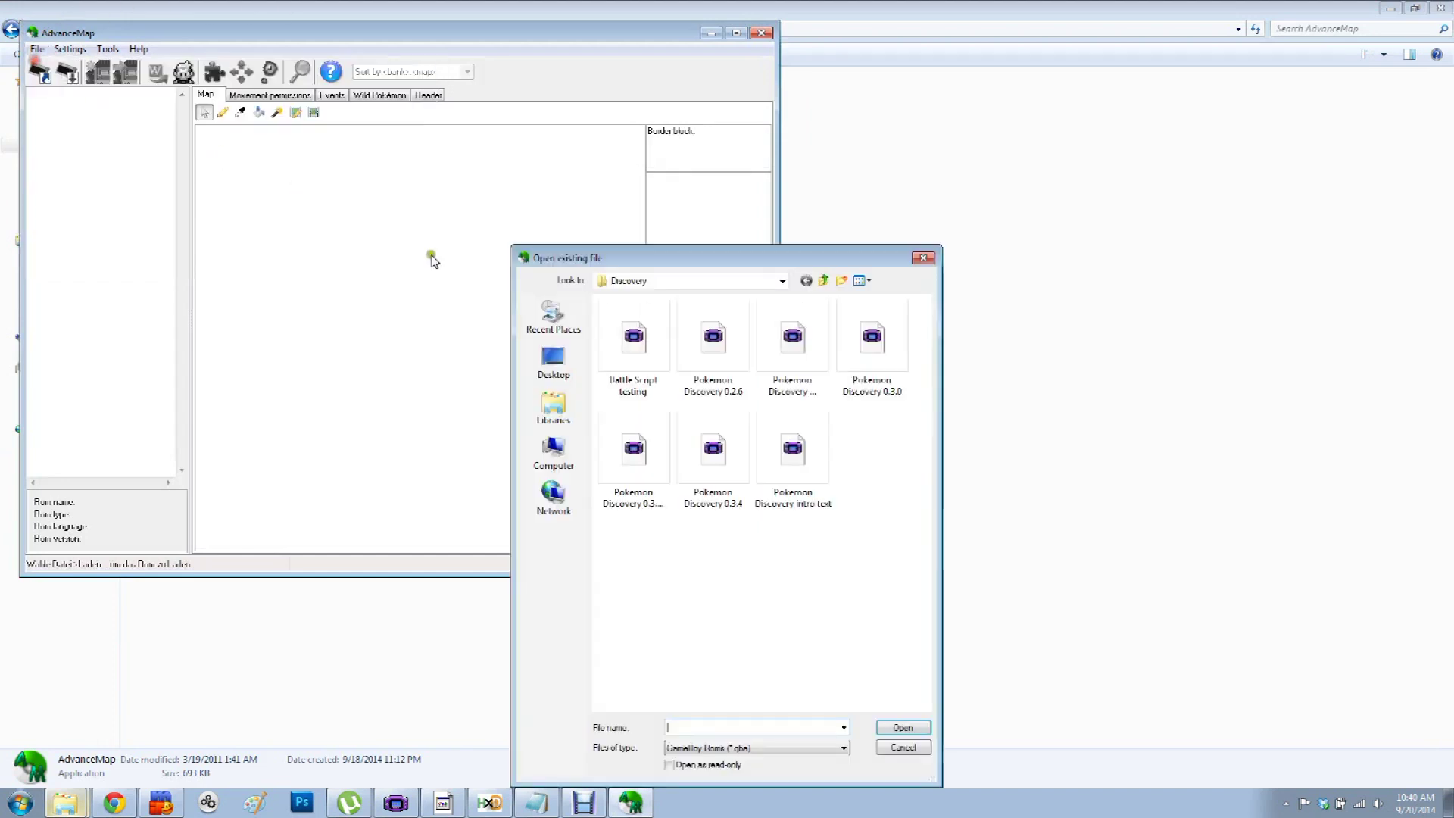
pyautogui.click(632, 456)
pyautogui.doubleClick(632, 456)
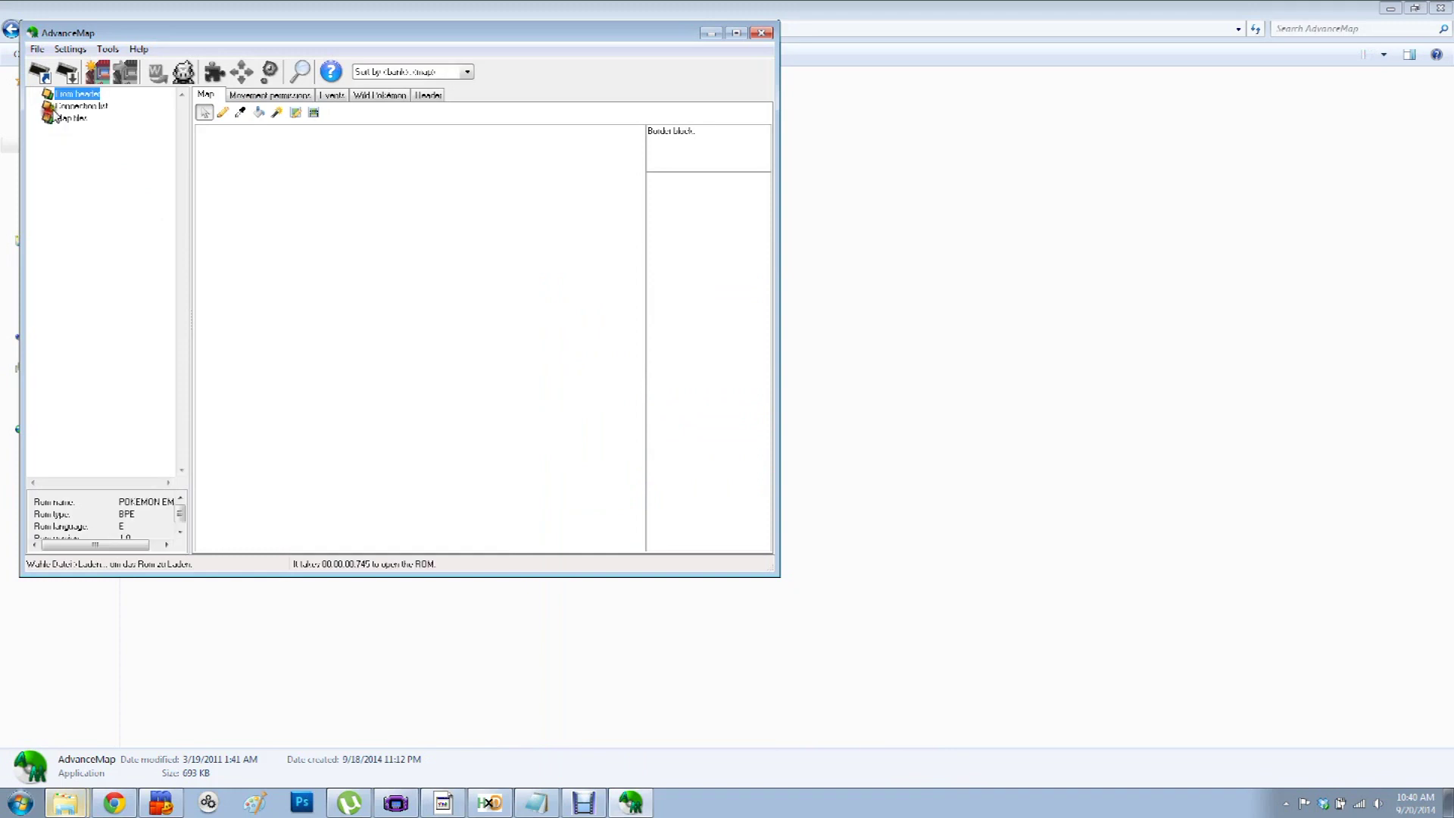
# - Expand map bank 9 and open the Korowai Hill (9.4) map to view its layout
pyautogui.doubleClick(76, 96)
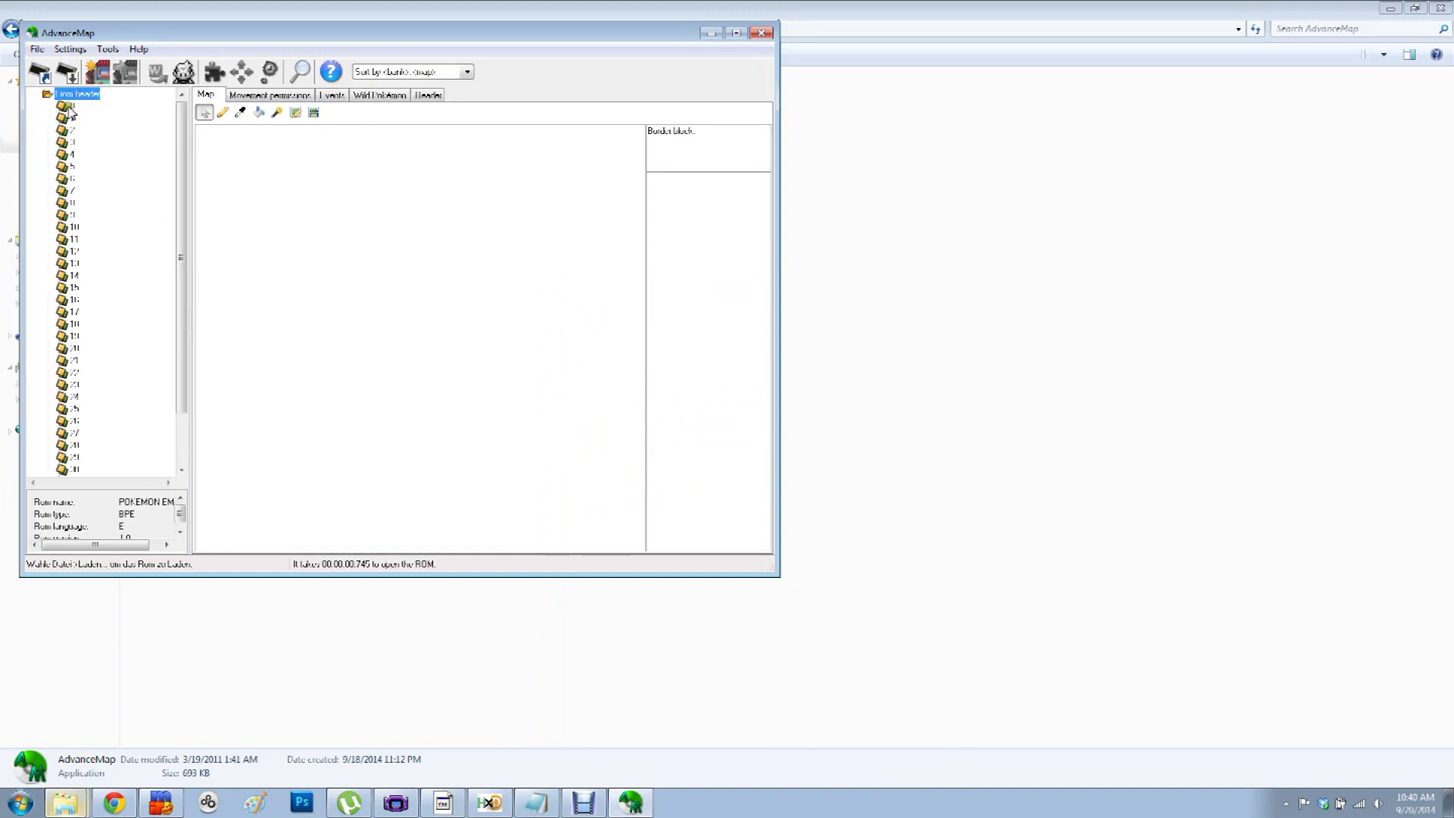
pyautogui.doubleClick(66, 215)
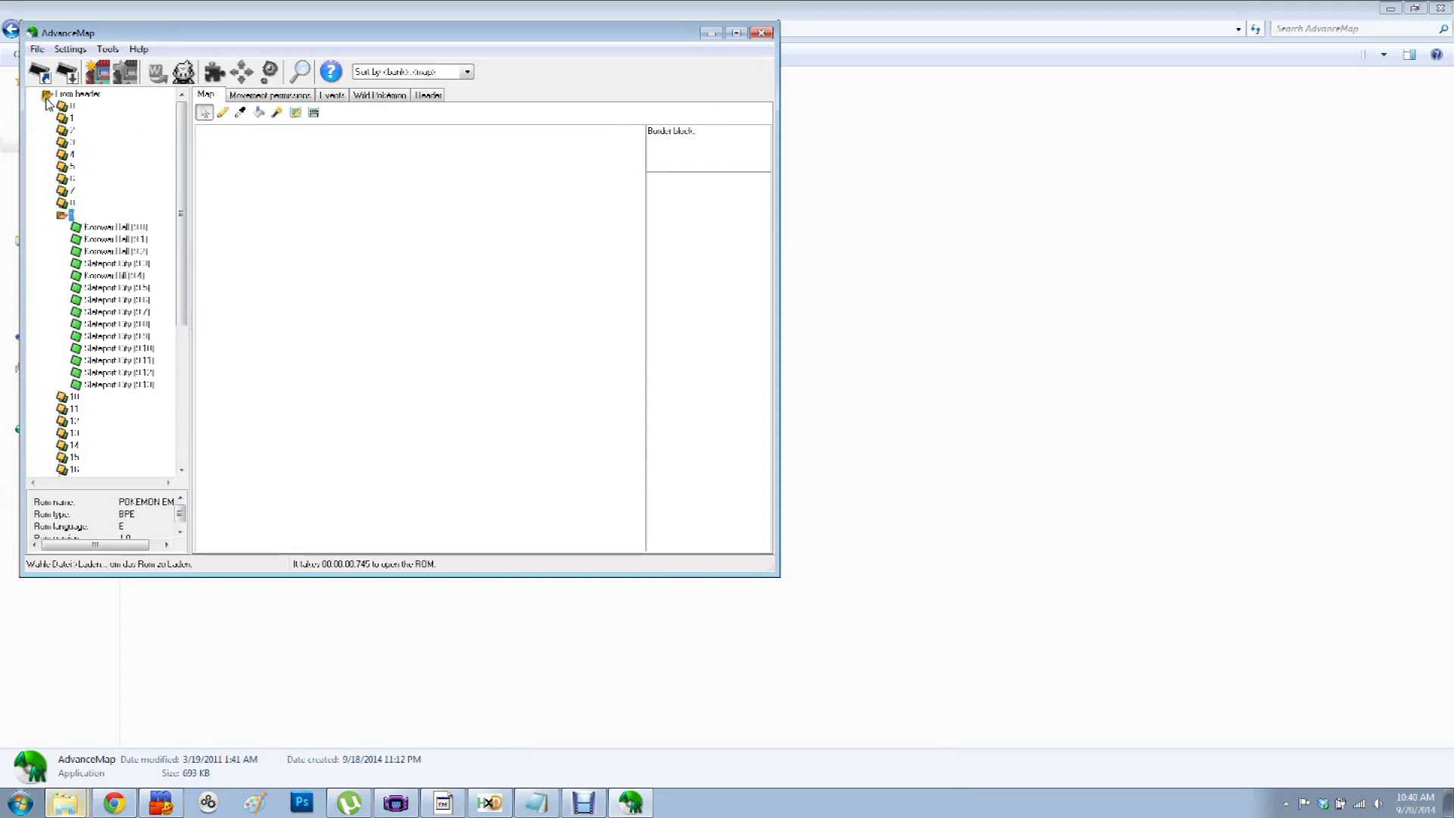
pyautogui.click(127, 276)
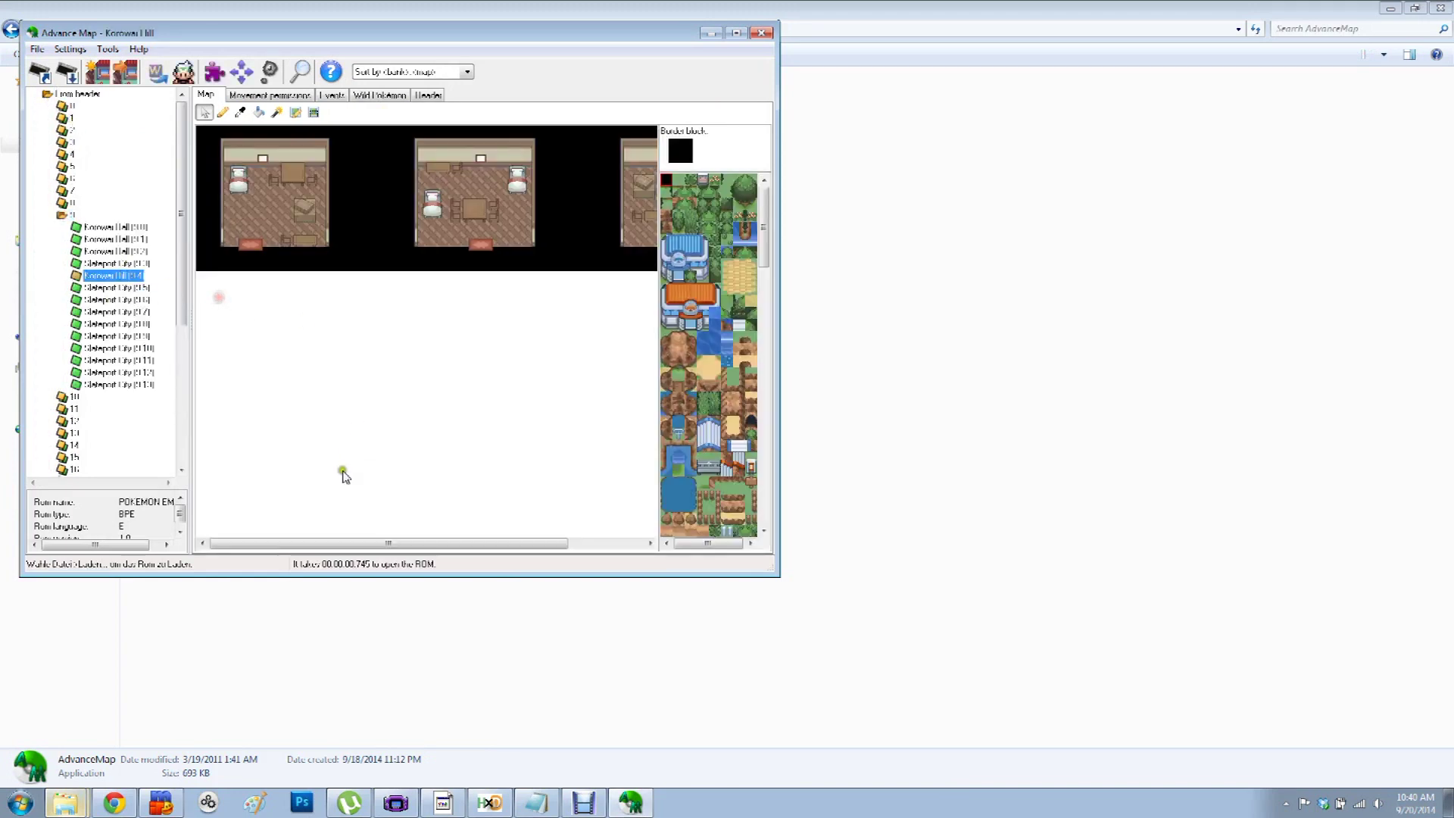
pyautogui.moveTo(341, 545); pyautogui.dragTo(529, 547)
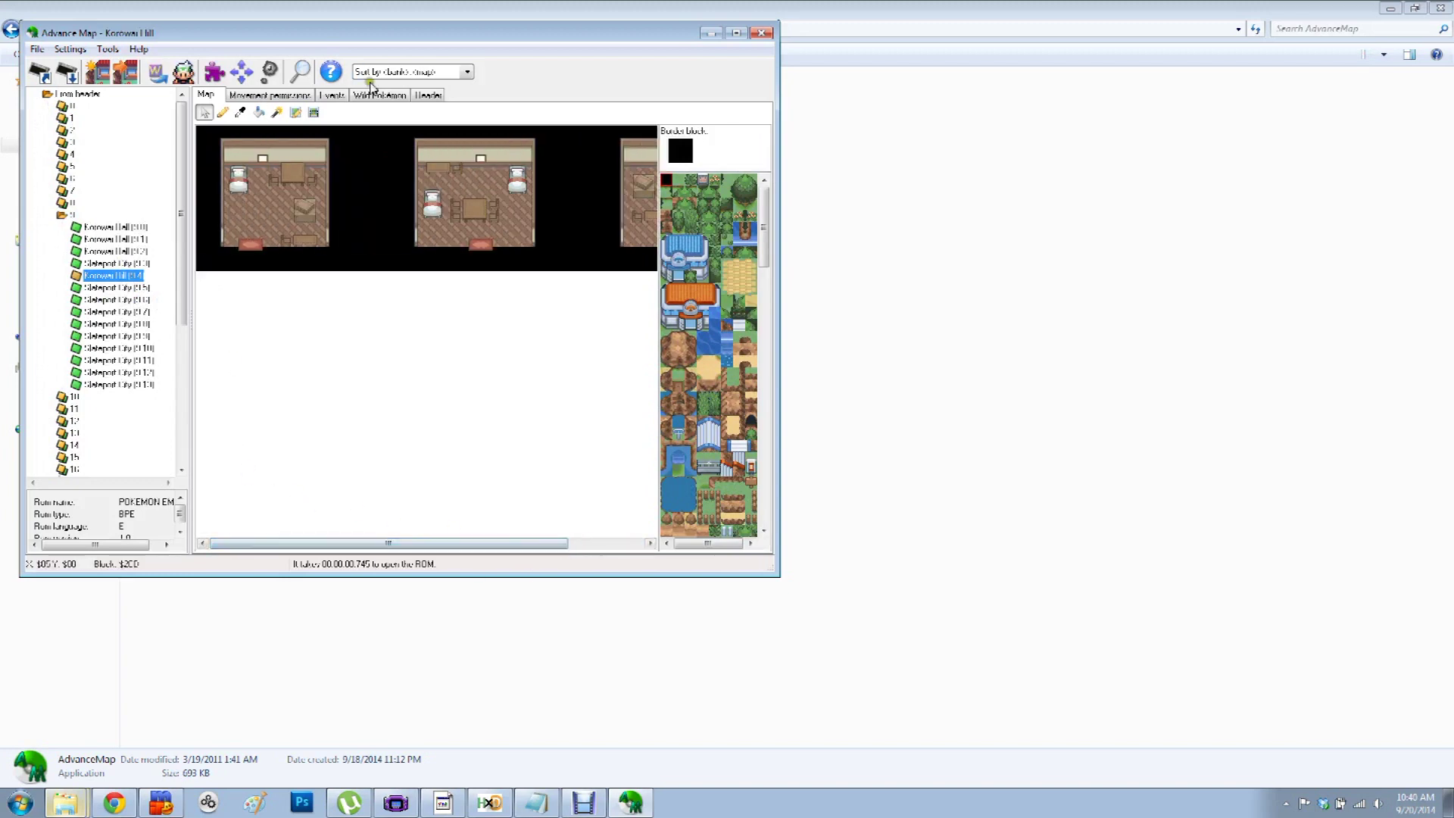
# - Show the Korowai Hill map's header data and examine its map footer offset and event offset
pyautogui.click(429, 95)
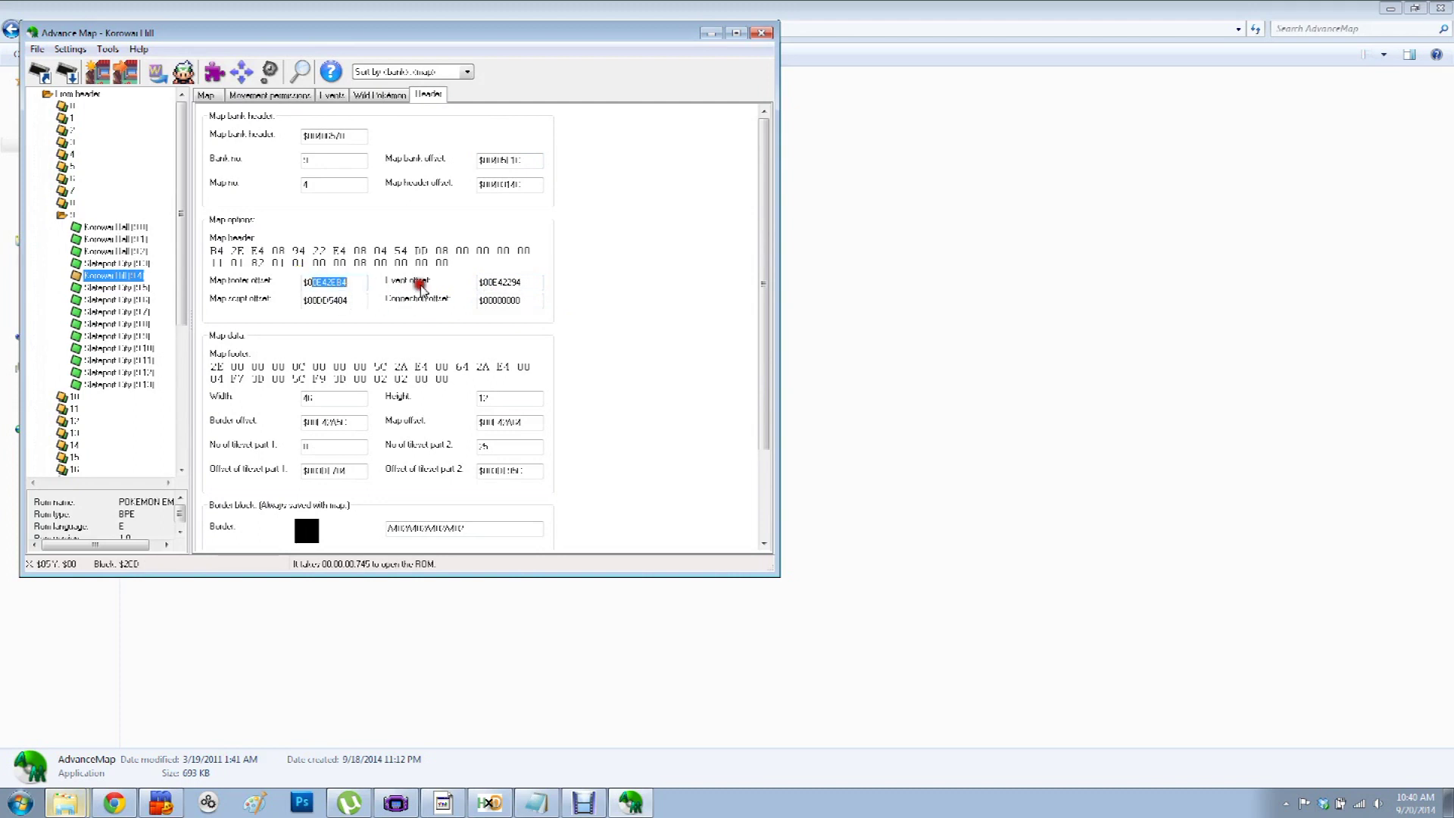
pyautogui.moveTo(318, 281); pyautogui.dragTo(402, 285)
pyautogui.click(507, 285)
pyautogui.click(375, 633)
# - Switch back to HxD, close AdvanceMap to free the 0.3.4 copy, and retry reading the file
pyautogui.click(483, 808)
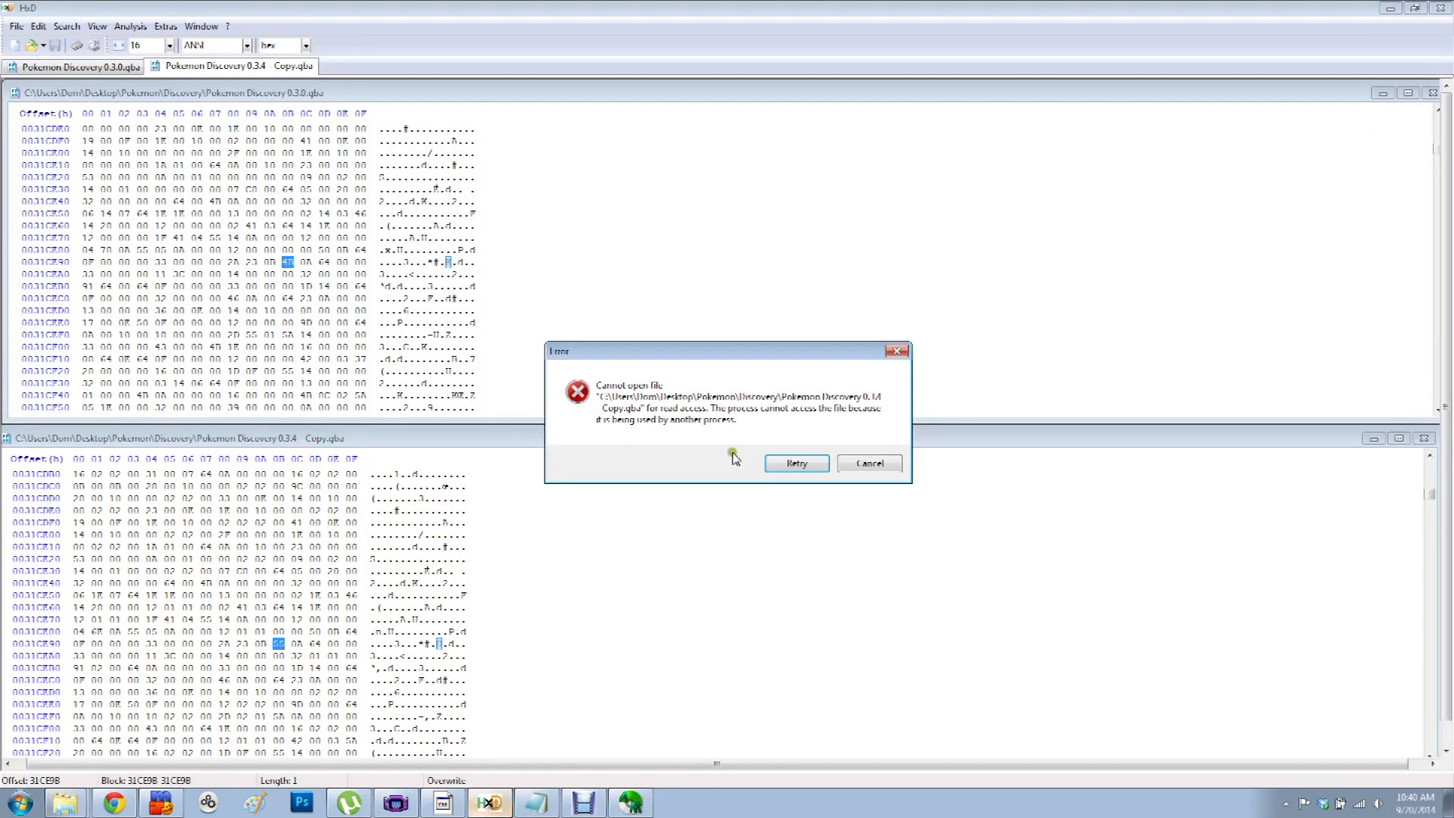
pyautogui.click(638, 808)
pyautogui.click(761, 33)
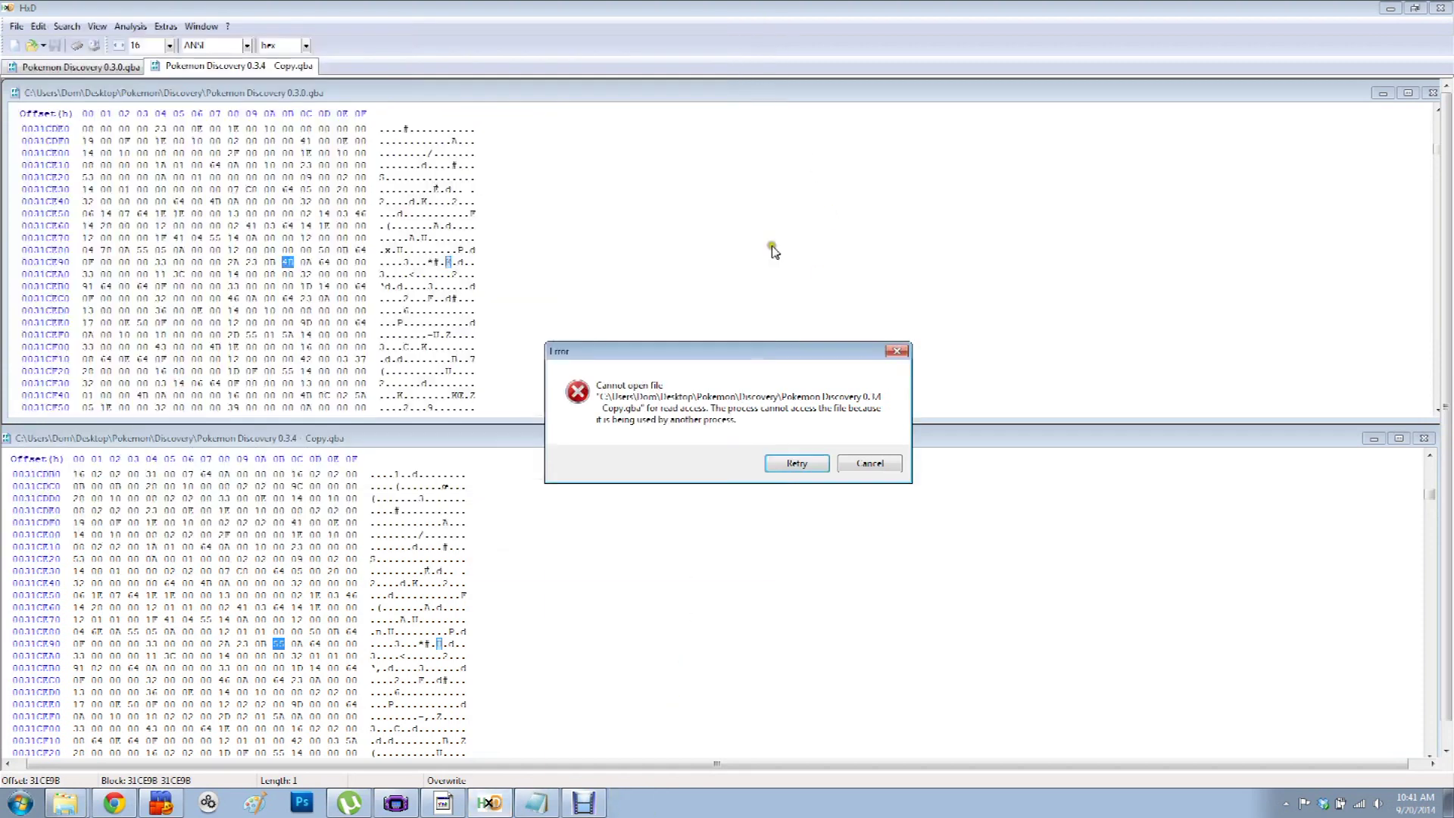
pyautogui.click(780, 460)
pyautogui.click(655, 353)
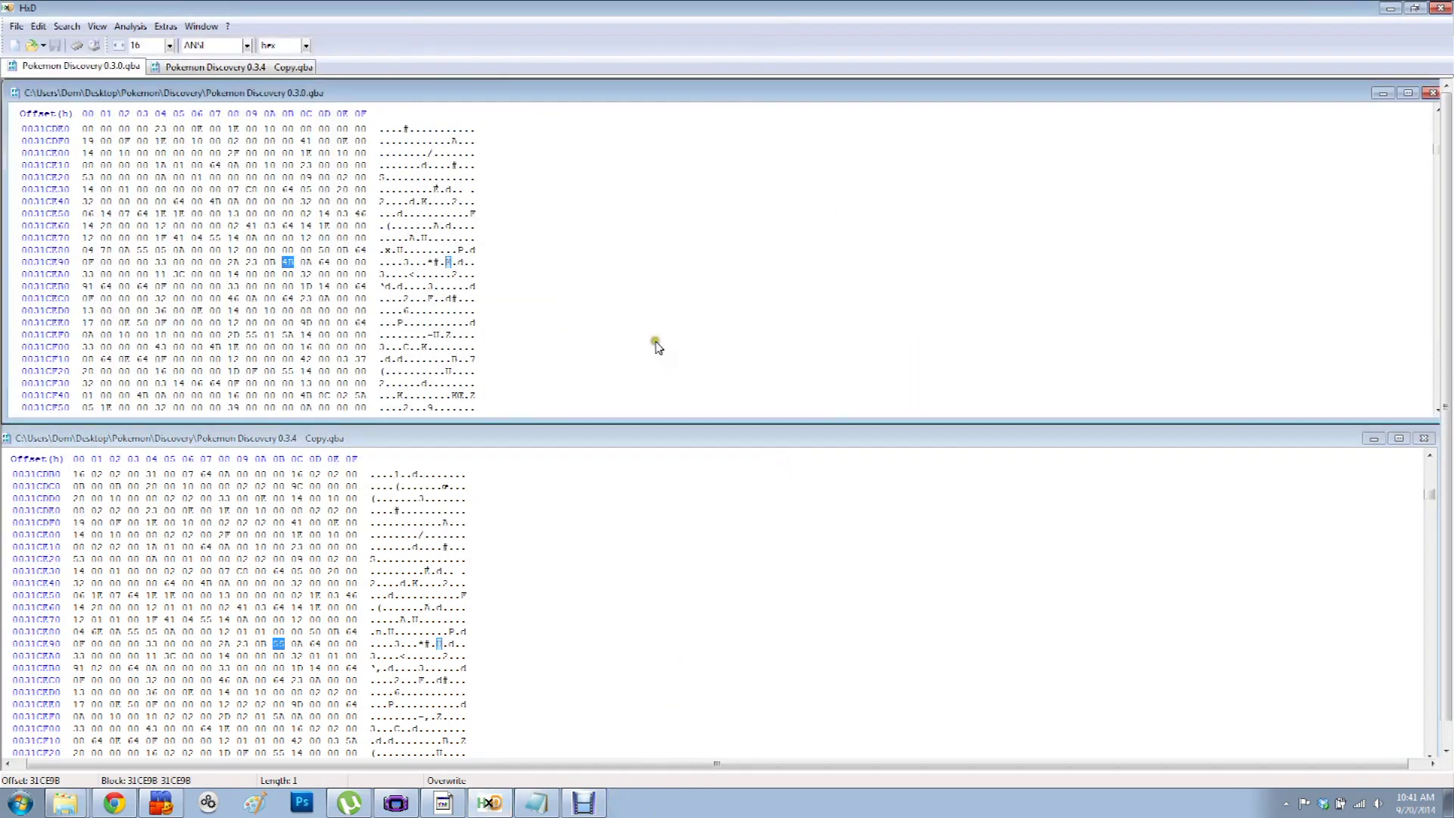
# - Go to hex offset E60000 in both Pokemon Discovery 0.3.0 and the 0.3.4 copy to compare the data there
pyautogui.hotkey('ctrl', 'g')
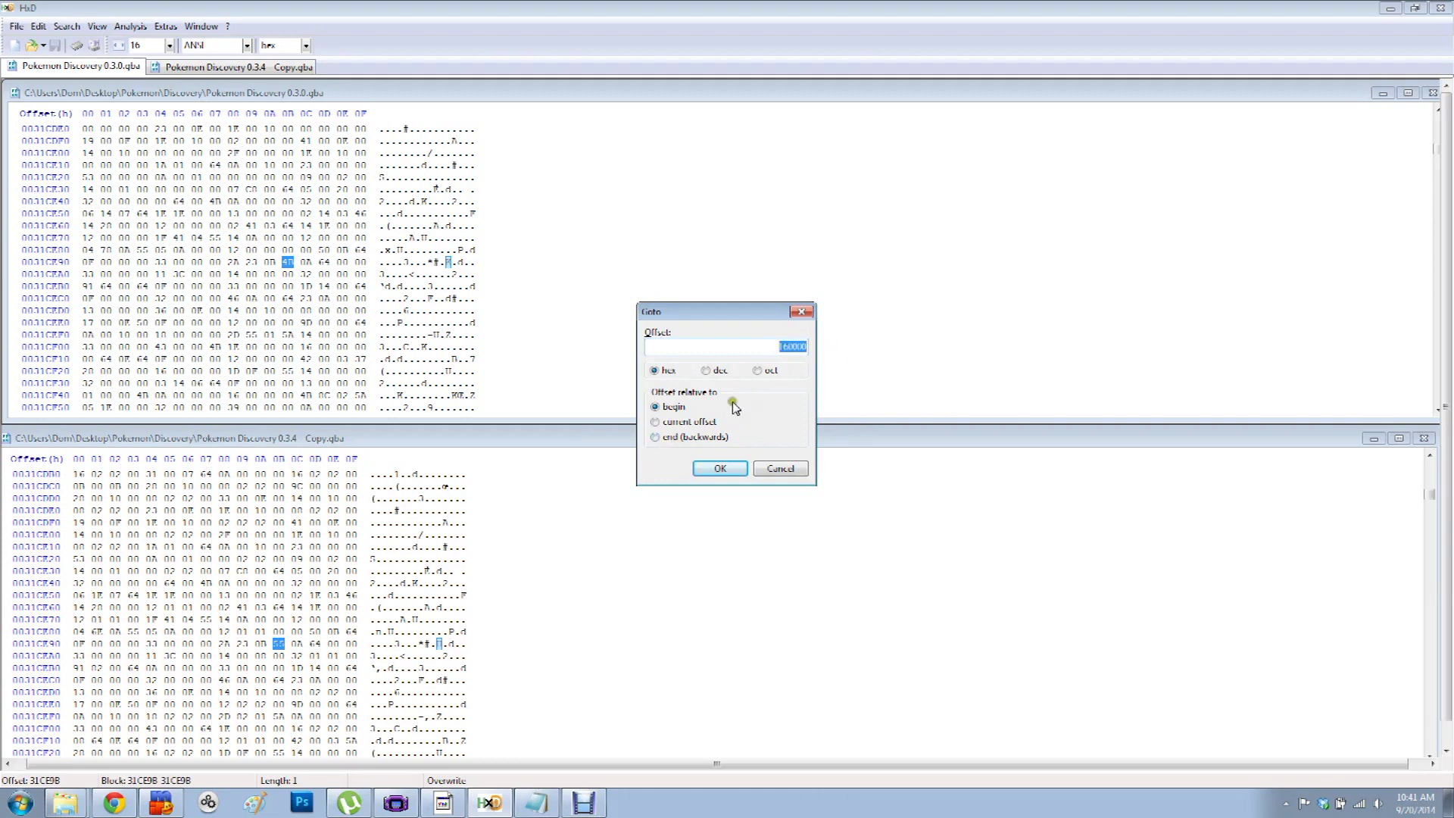
pyautogui.click(717, 469)
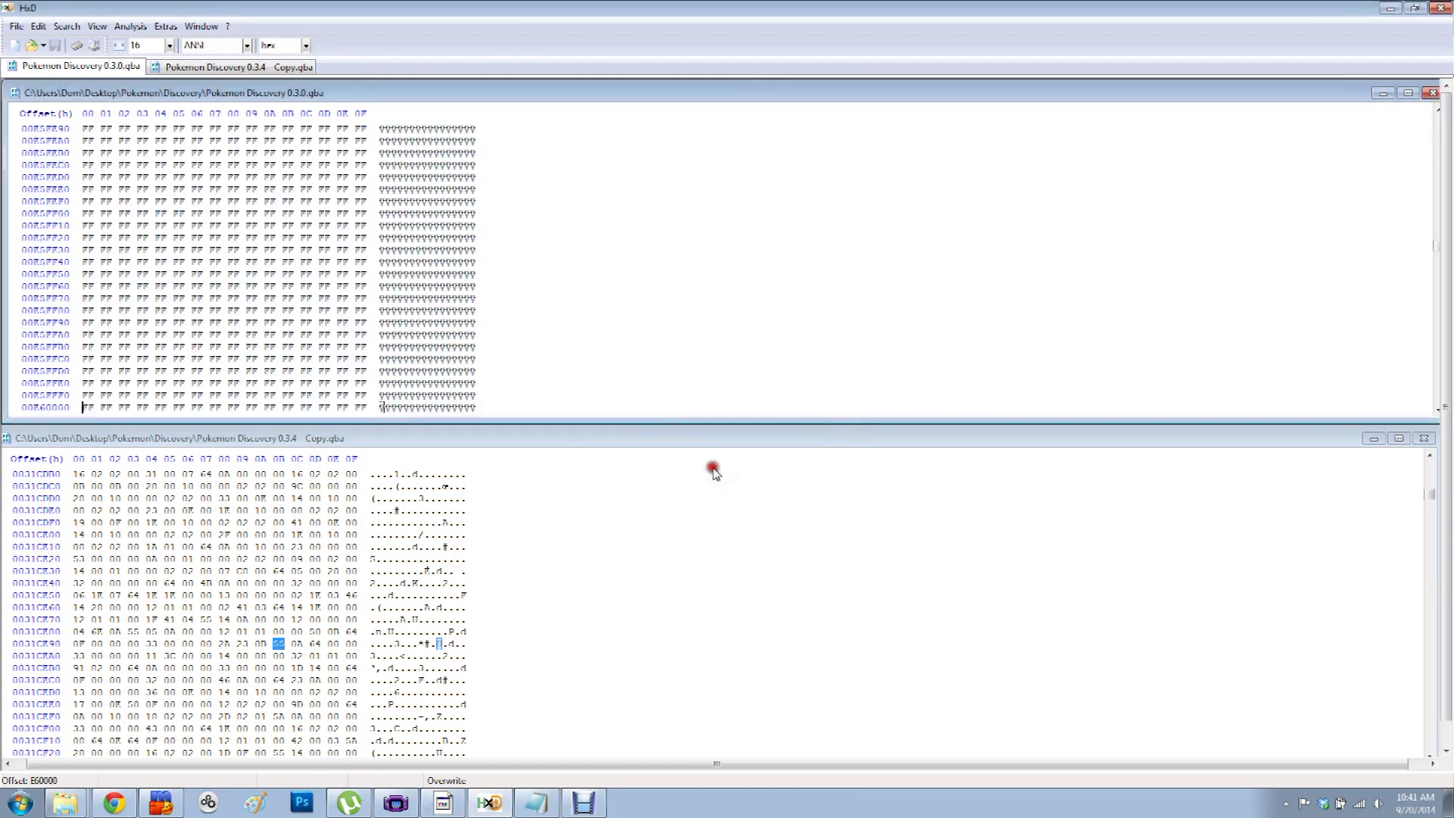
pyautogui.click(551, 442)
pyautogui.hotkey('ctrl', 'g')
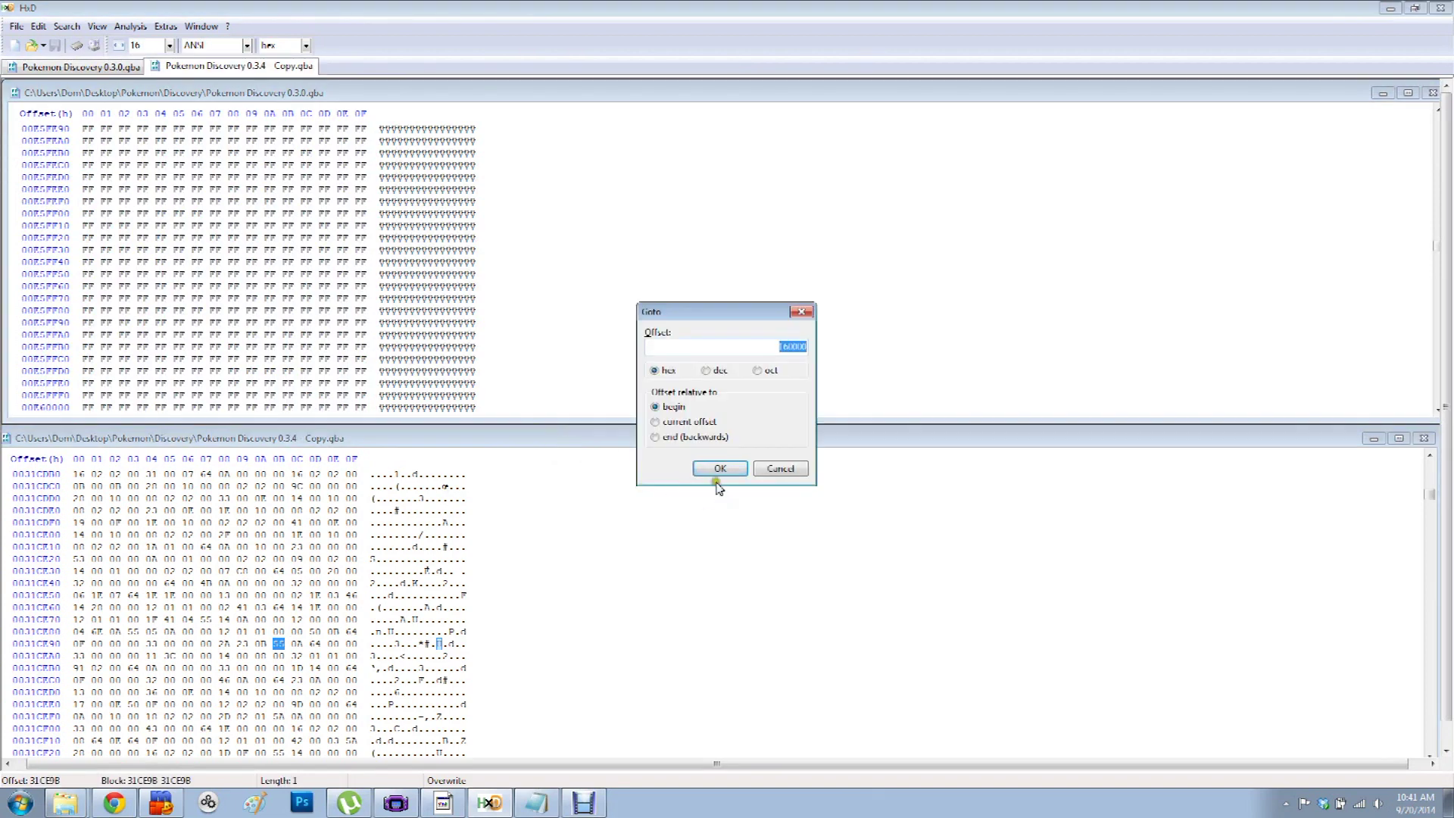
pyautogui.click(719, 468)
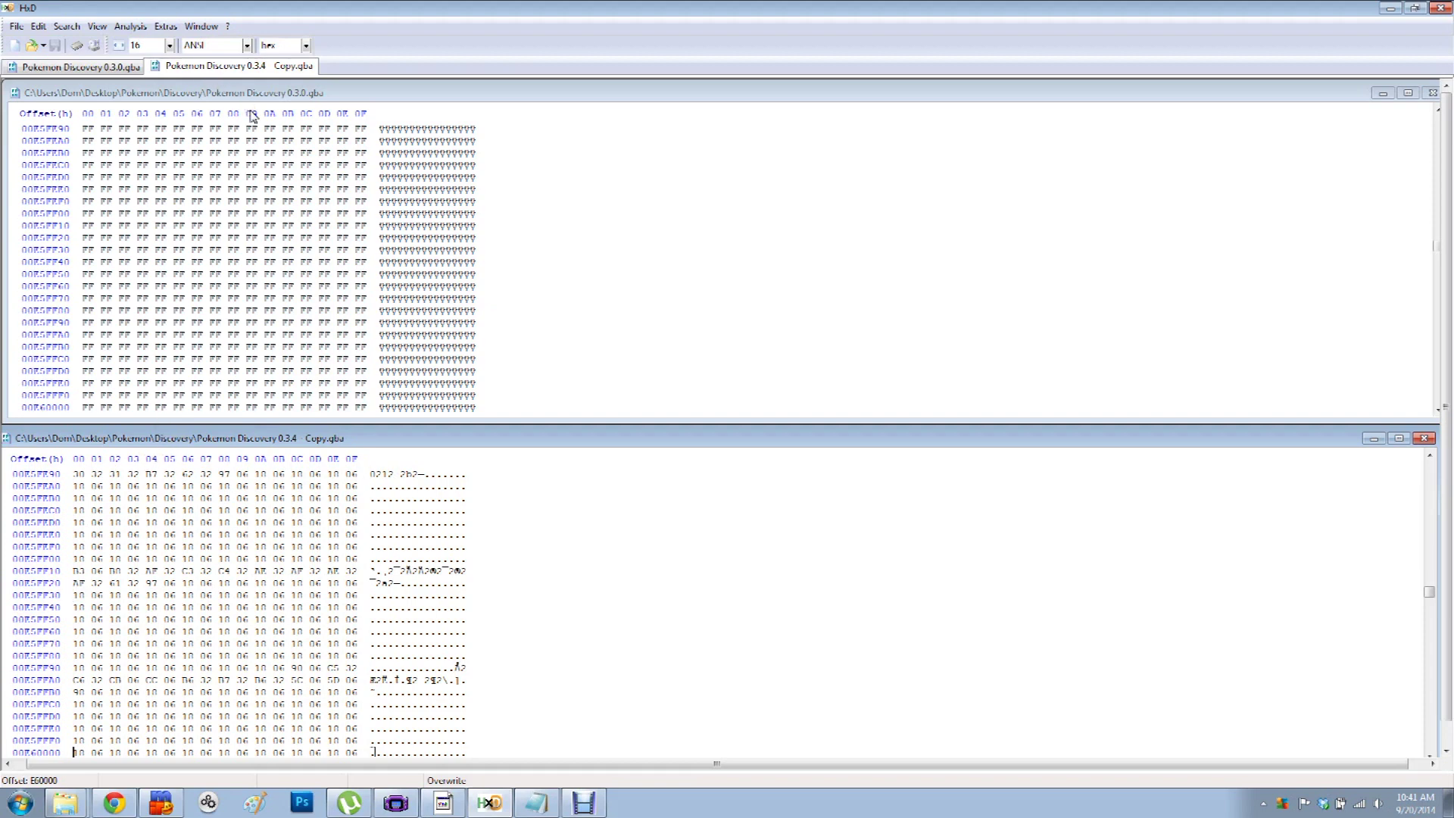
pyautogui.click(268, 94)
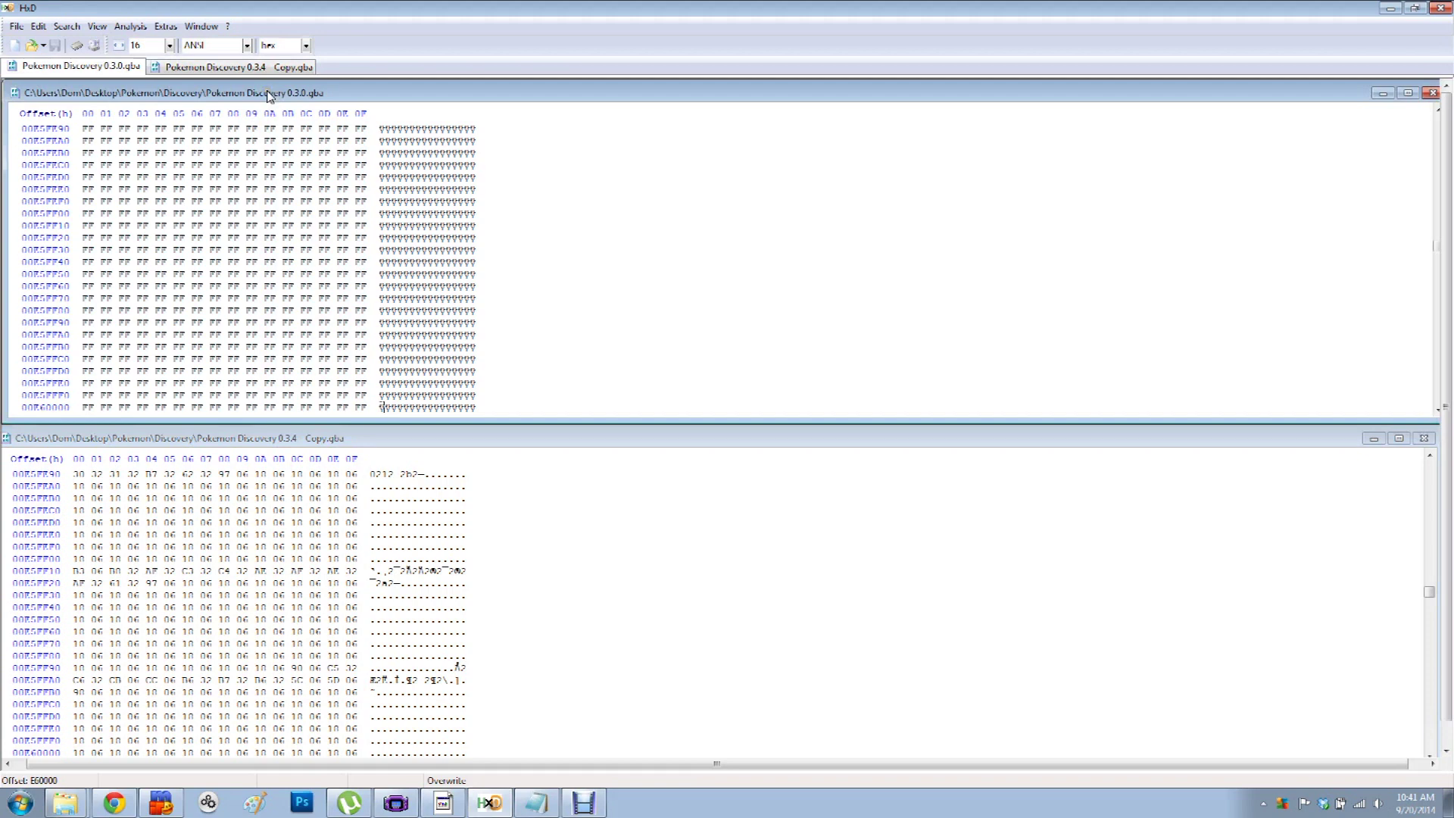
# - Switch to VisualBoyAdvance and load the Pokemon Discovery 0.3.4 - Copy ROM from the Discovery folder
pyautogui.click(443, 803)
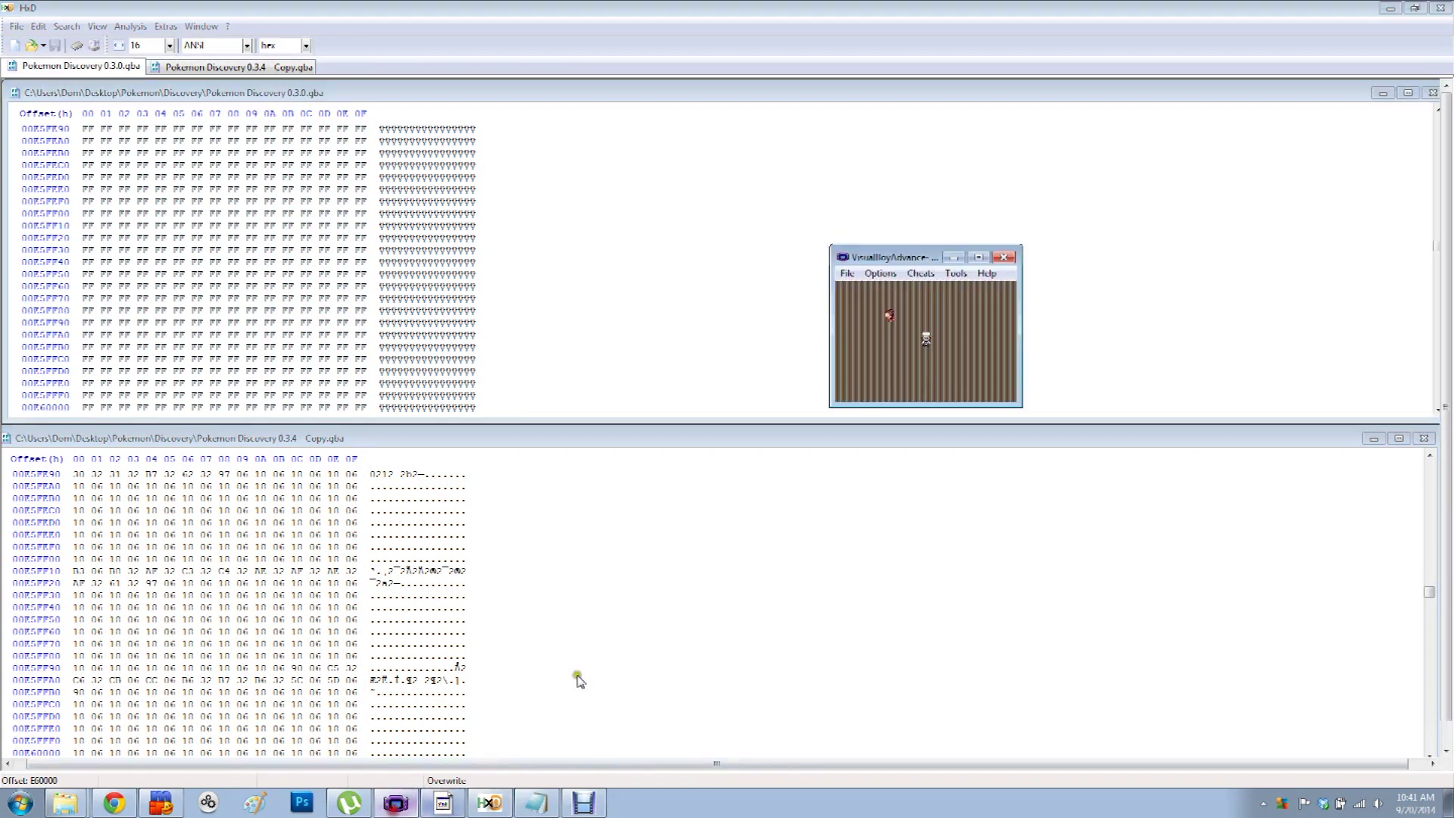
pyautogui.click(856, 280)
pyautogui.click(854, 288)
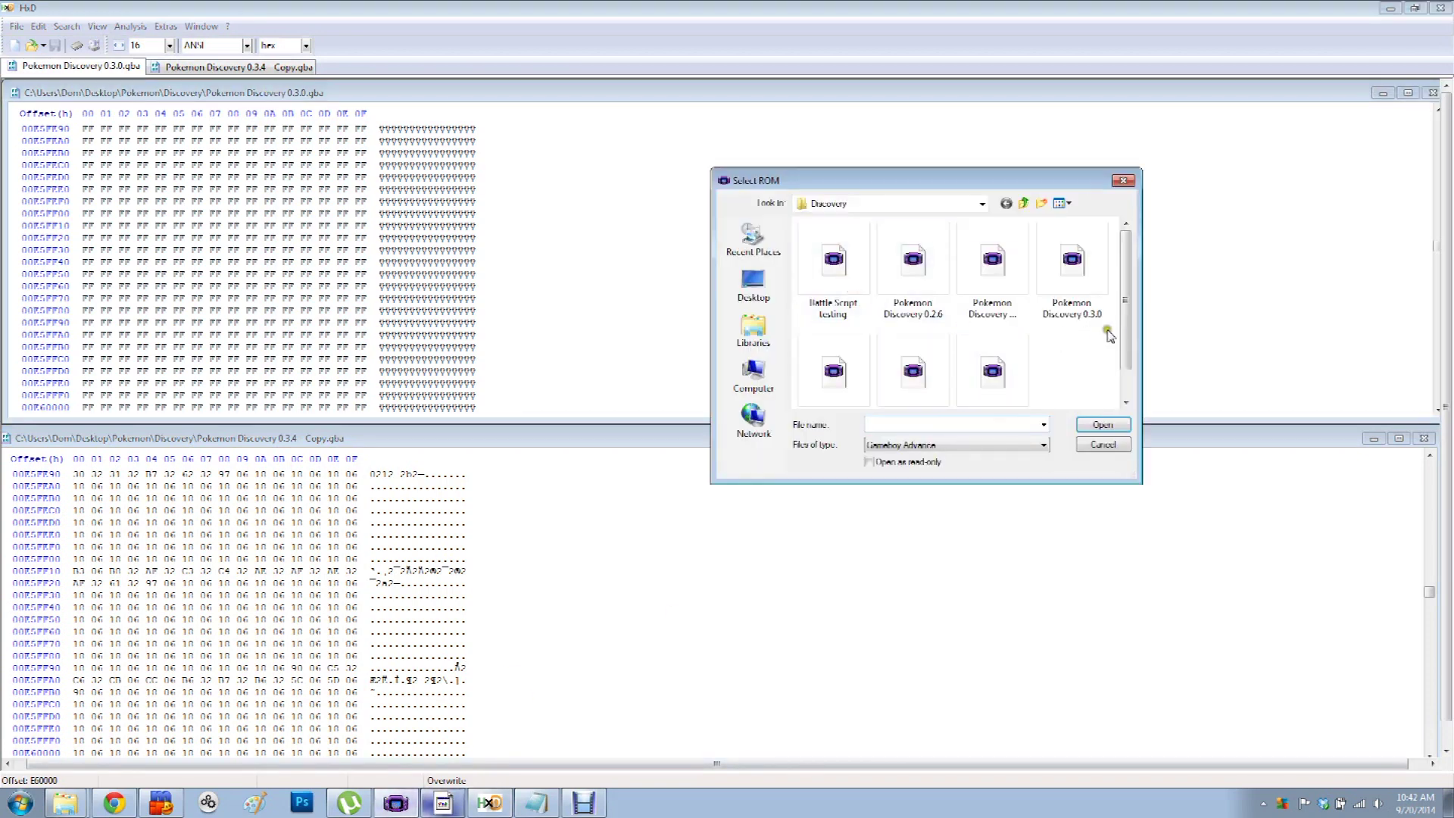
pyautogui.scroll(-1, 1129, 341)
pyautogui.click(863, 345)
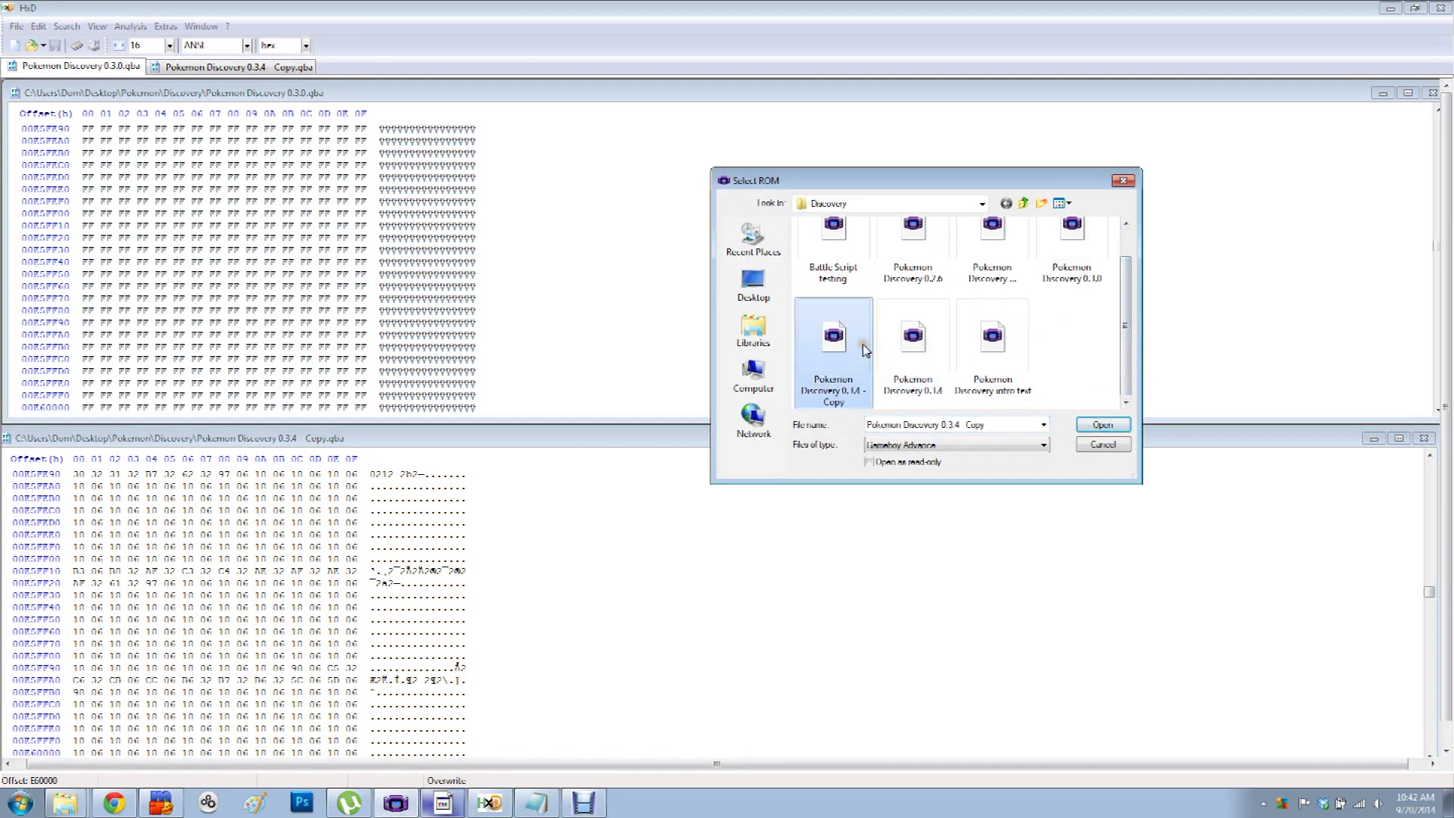
pyautogui.doubleClick(855, 343)
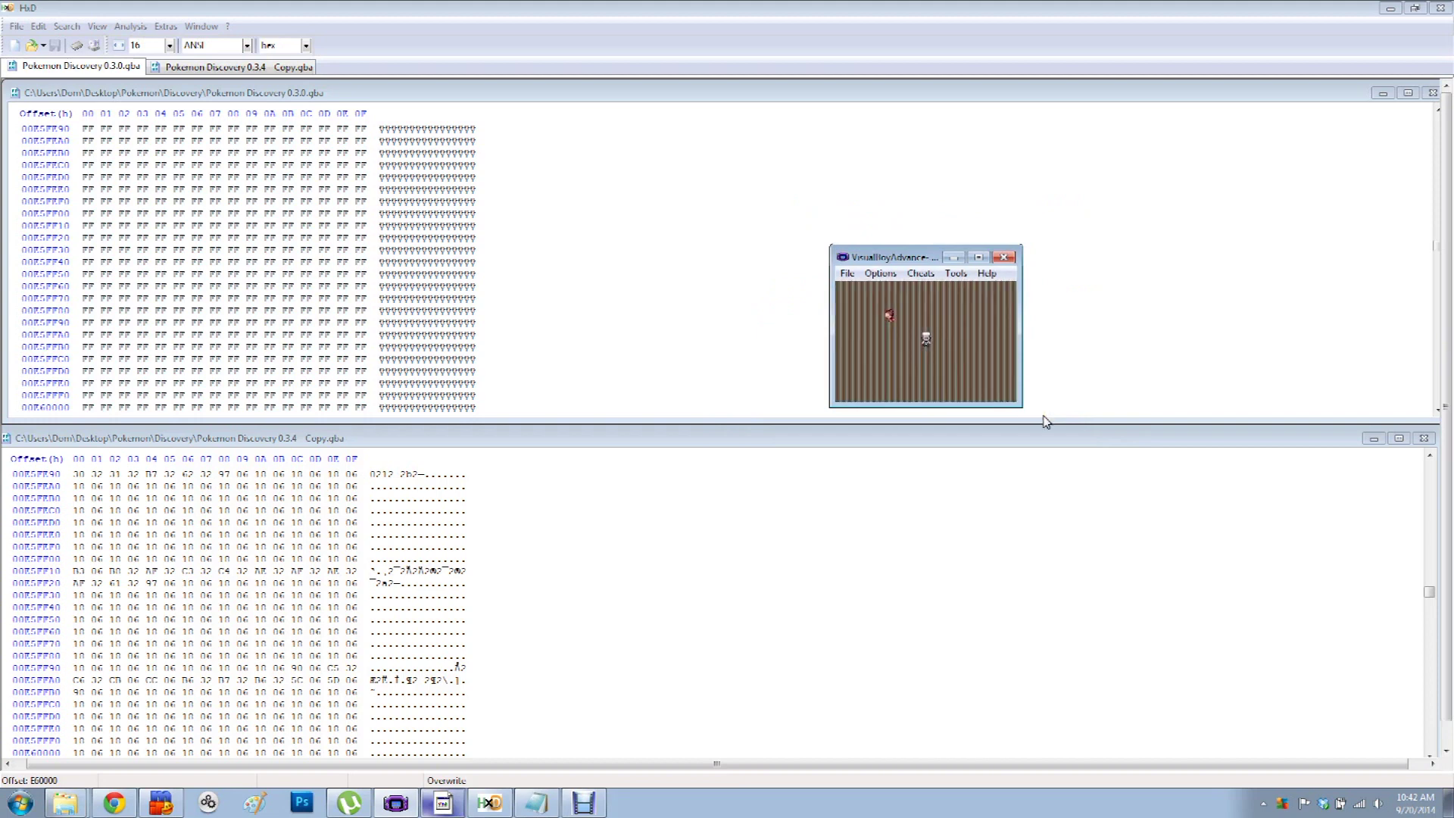
# - Enlarge the emulator window and turn the player character upward to examine how the map renders
pyautogui.click(1033, 541)
pyautogui.click(1015, 412)
pyautogui.click(396, 803)
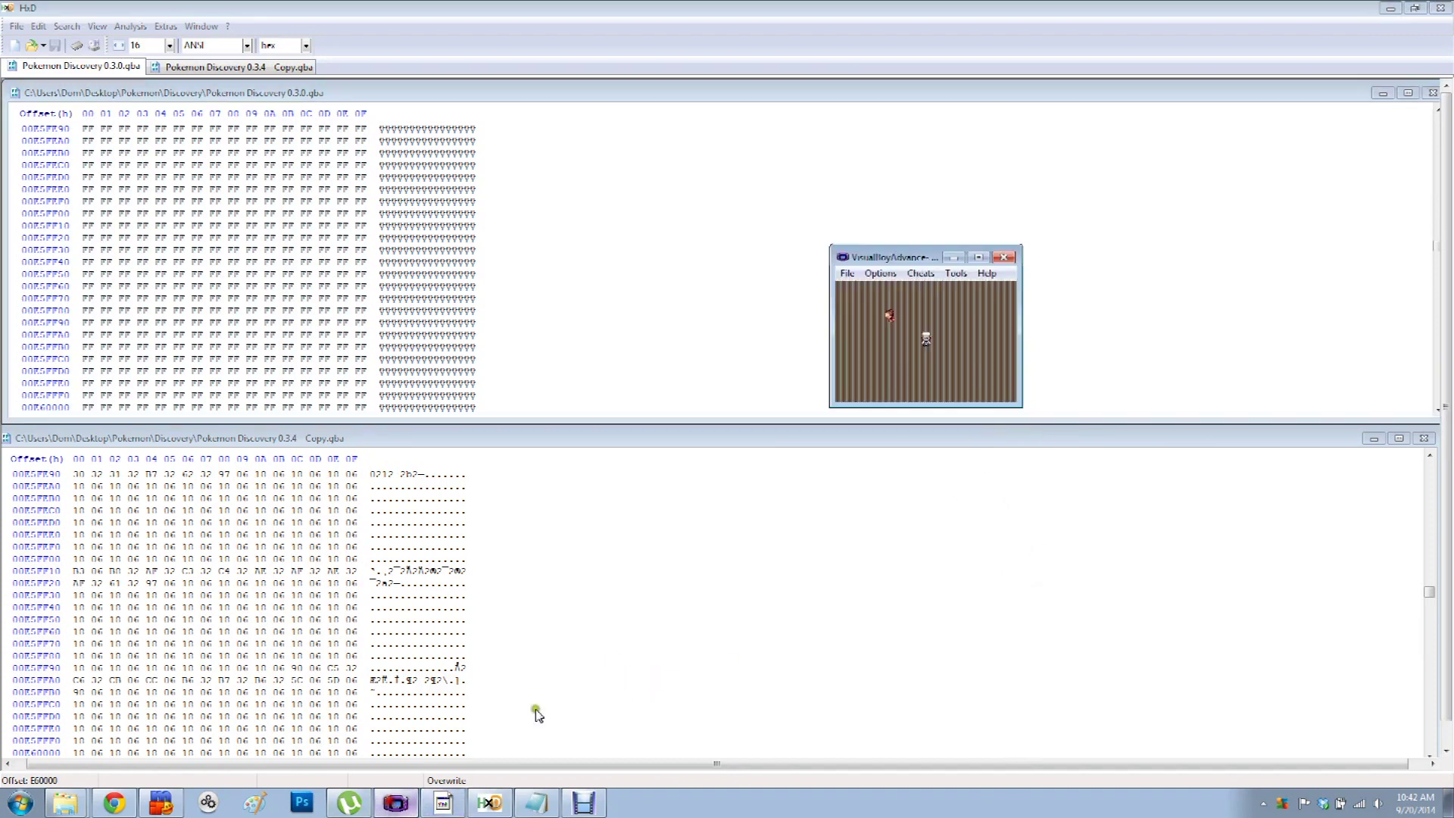
pyautogui.click(1018, 413)
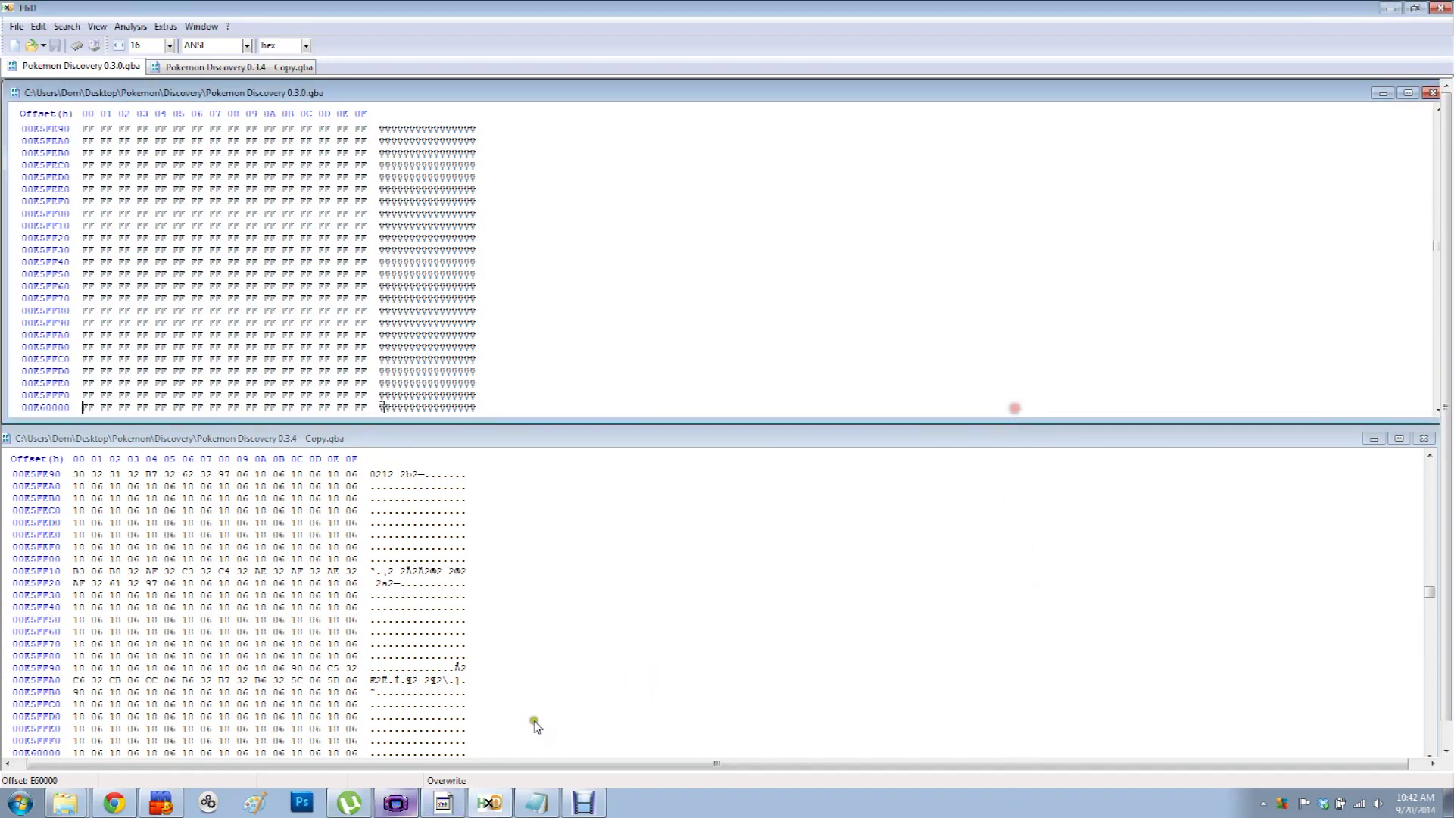
pyautogui.click(397, 802)
pyautogui.moveTo(1015, 404); pyautogui.dragTo(1308, 709)
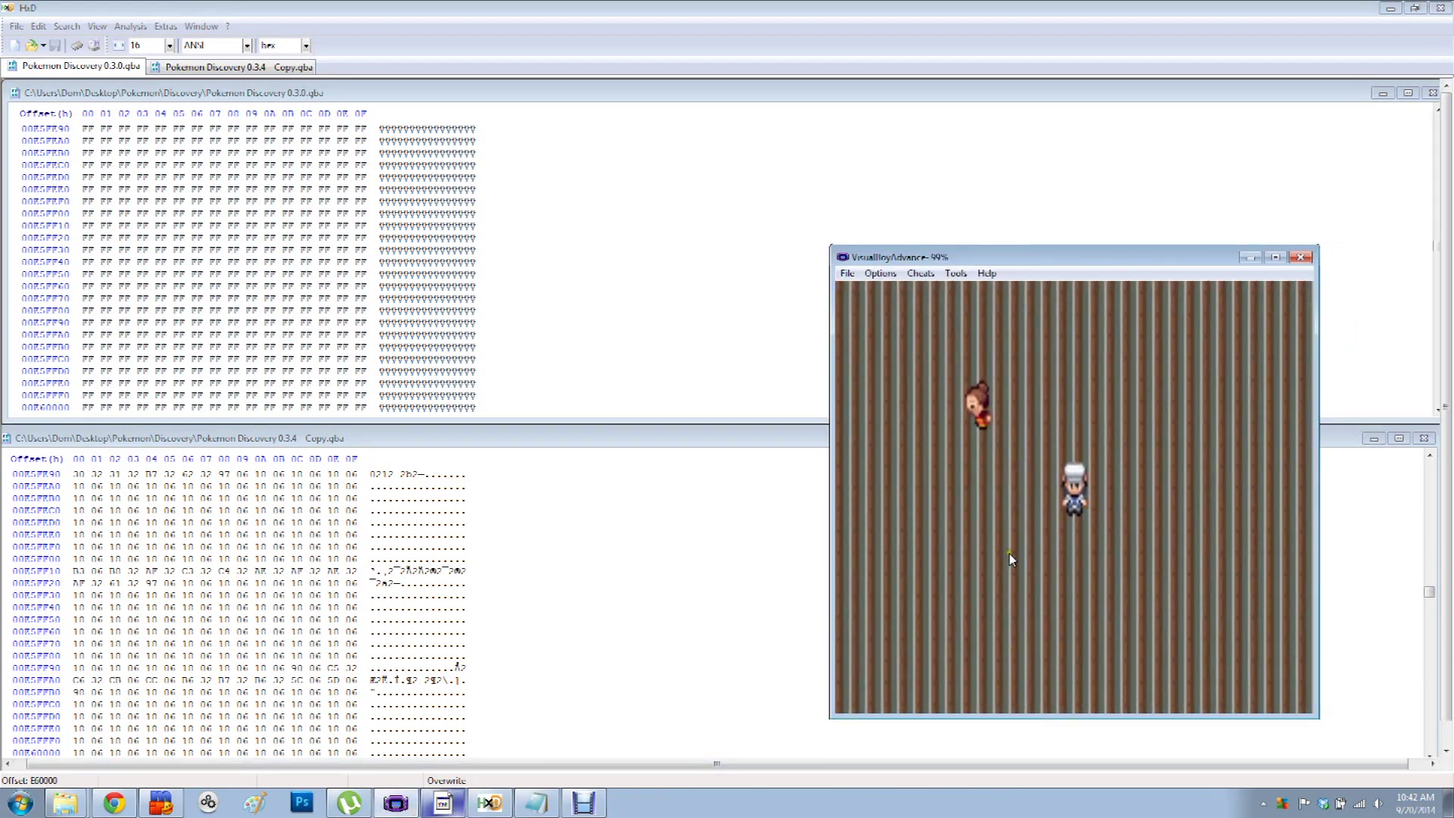
pyautogui.press('Up')
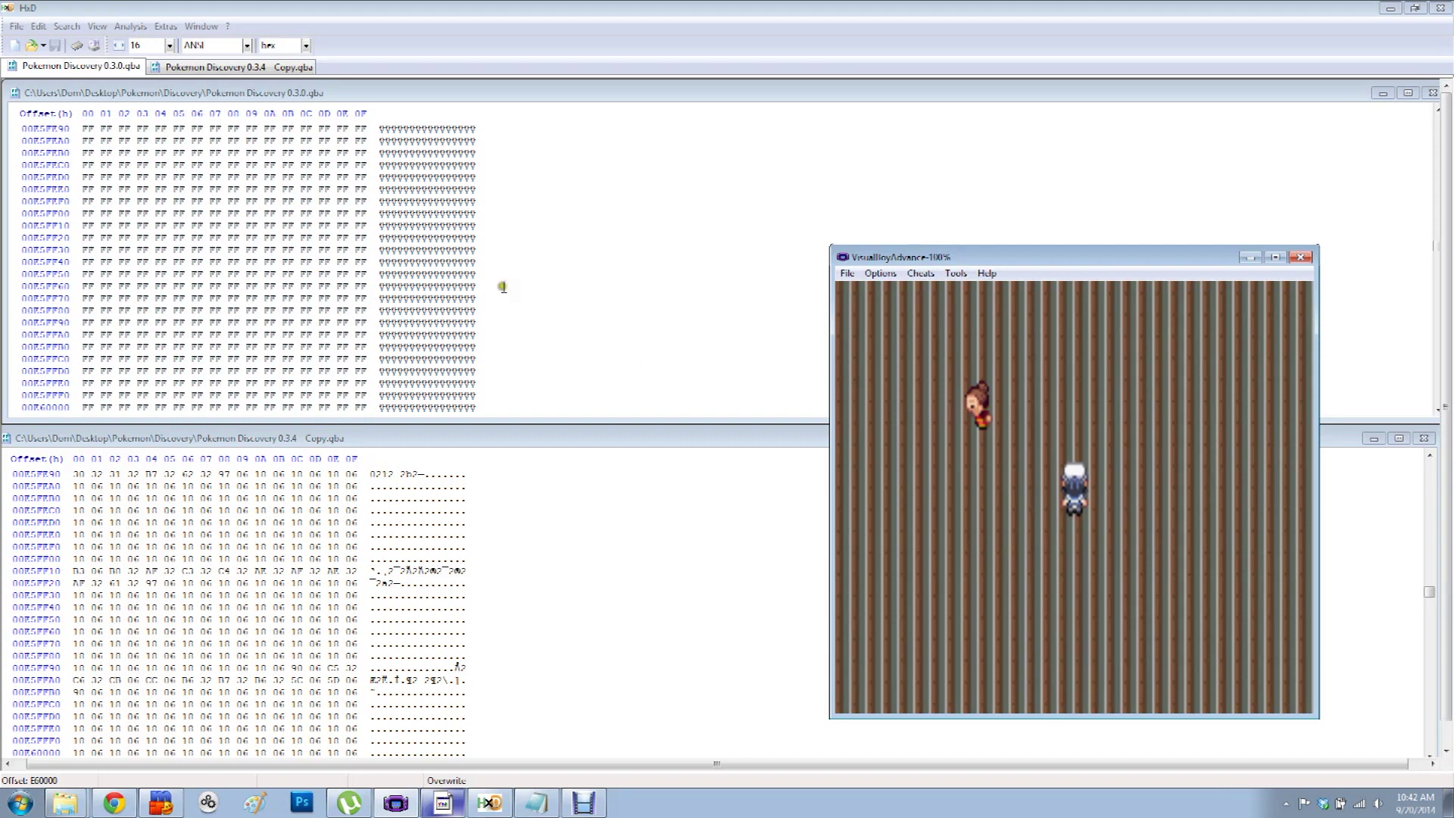
# - Switch to HxD and select the block from offset 0 to E60000 in Pokemon Discovery 0.3.0
pyautogui.click(523, 92)
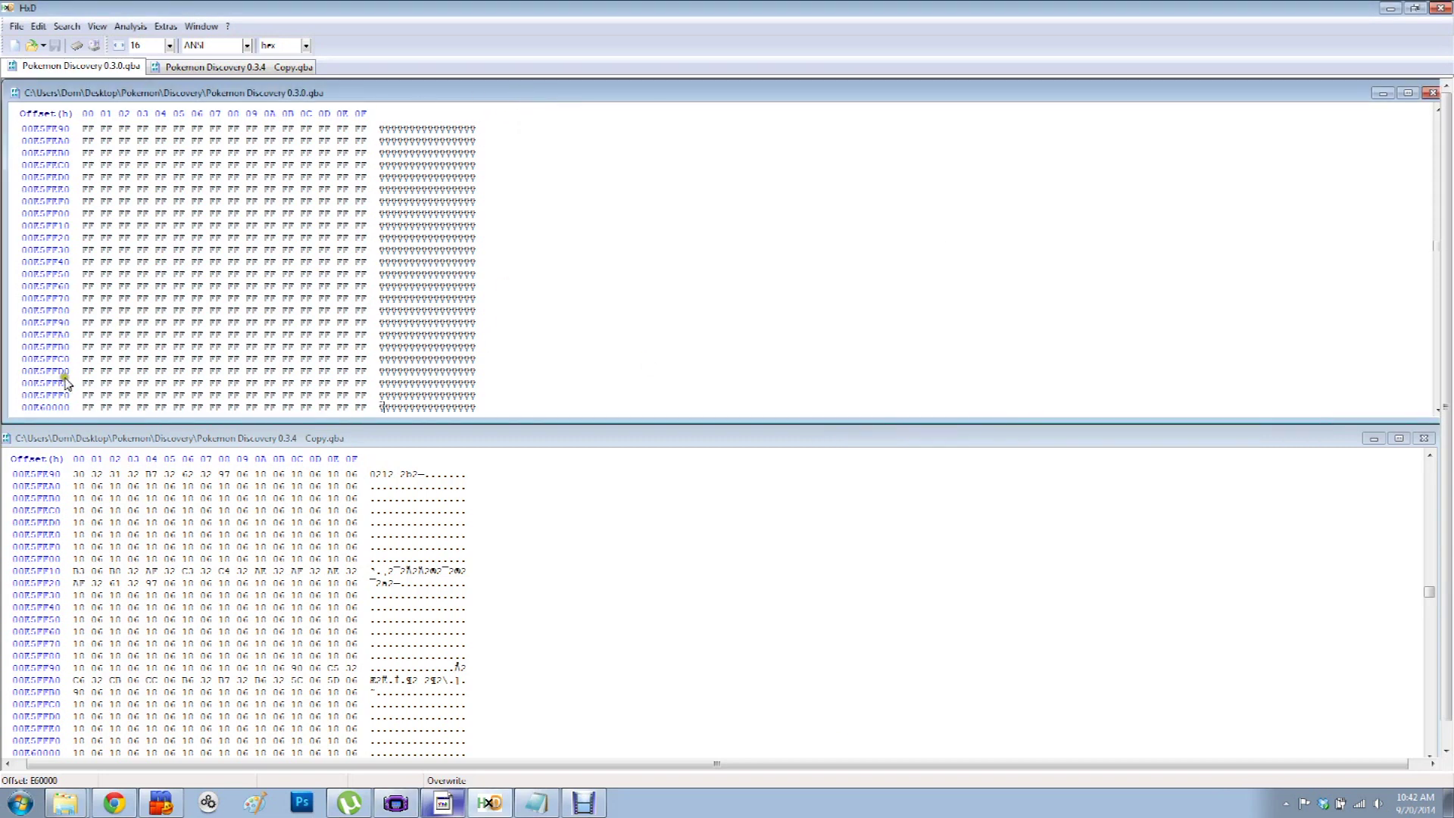
pyautogui.click(38, 27)
pyautogui.click(73, 210)
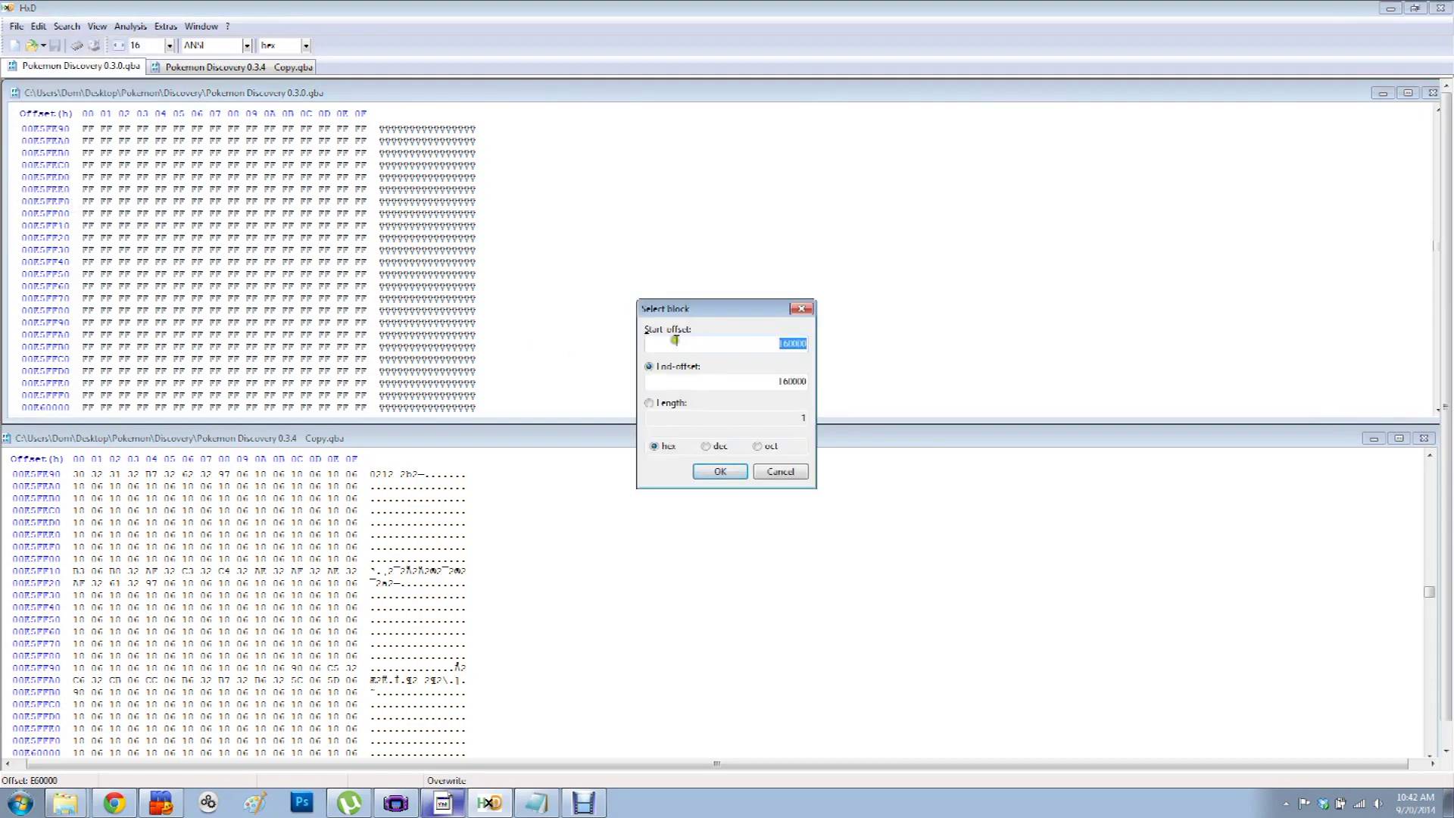
pyautogui.click(792, 382)
pyautogui.click(778, 374)
pyautogui.moveTo(780, 379); pyautogui.dragTo(915, 392)
pyautogui.click(734, 472)
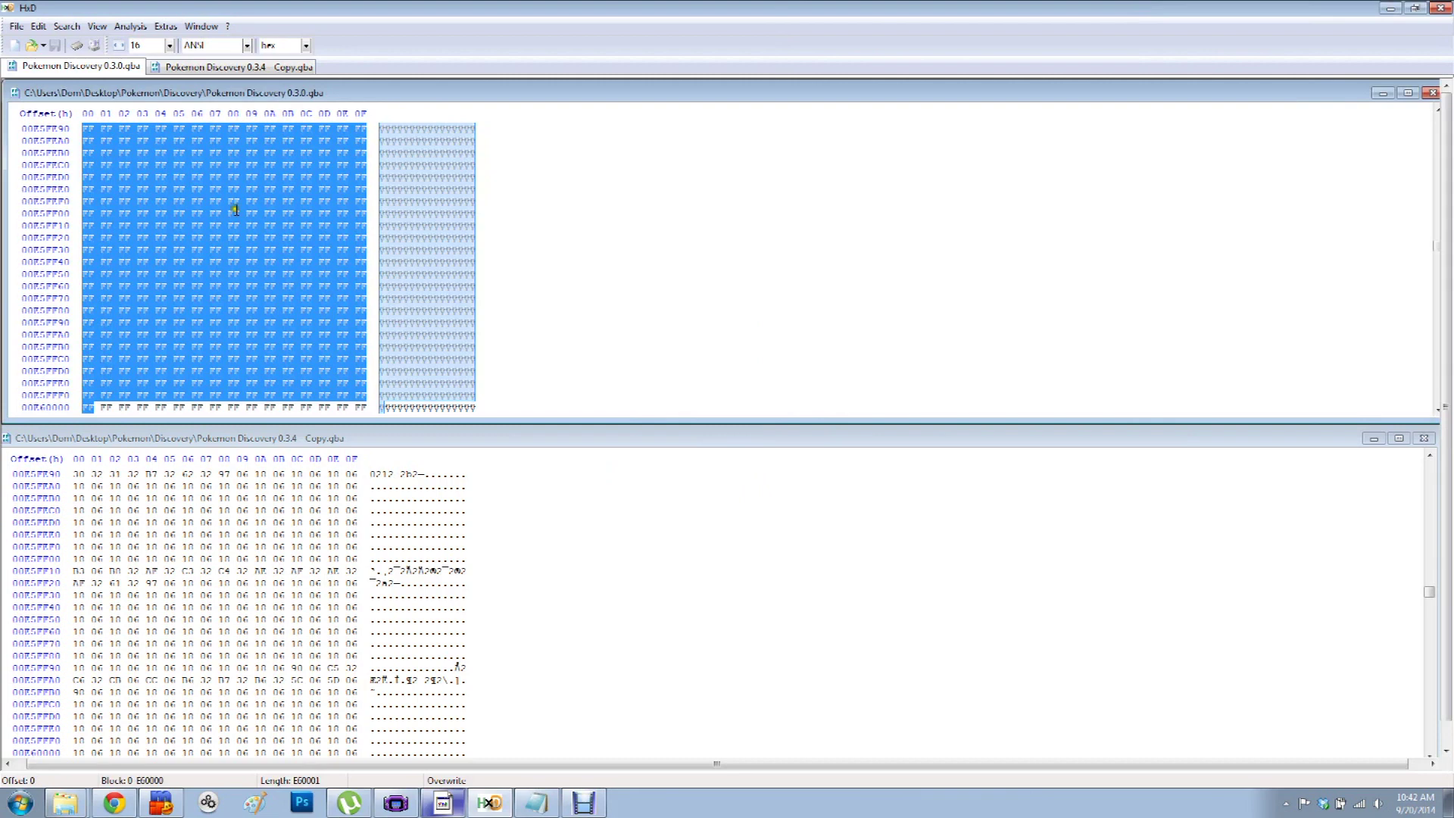
# - Check where the selection in Pokemon Discovery 0.3.0 ends and copy the selected bytes
pyautogui.scroll(9, 711, 270)
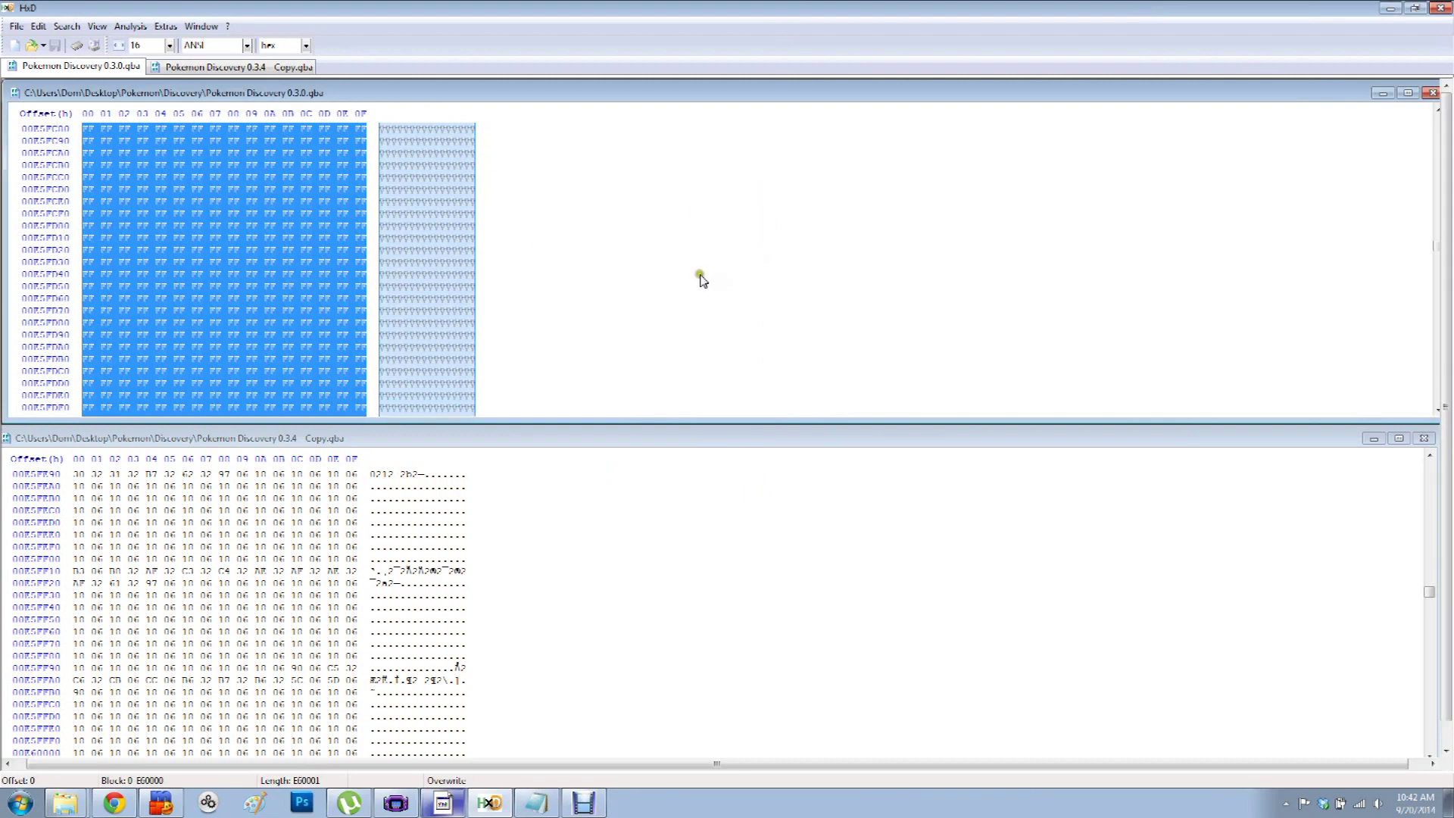
pyautogui.scroll(-11, 691, 278)
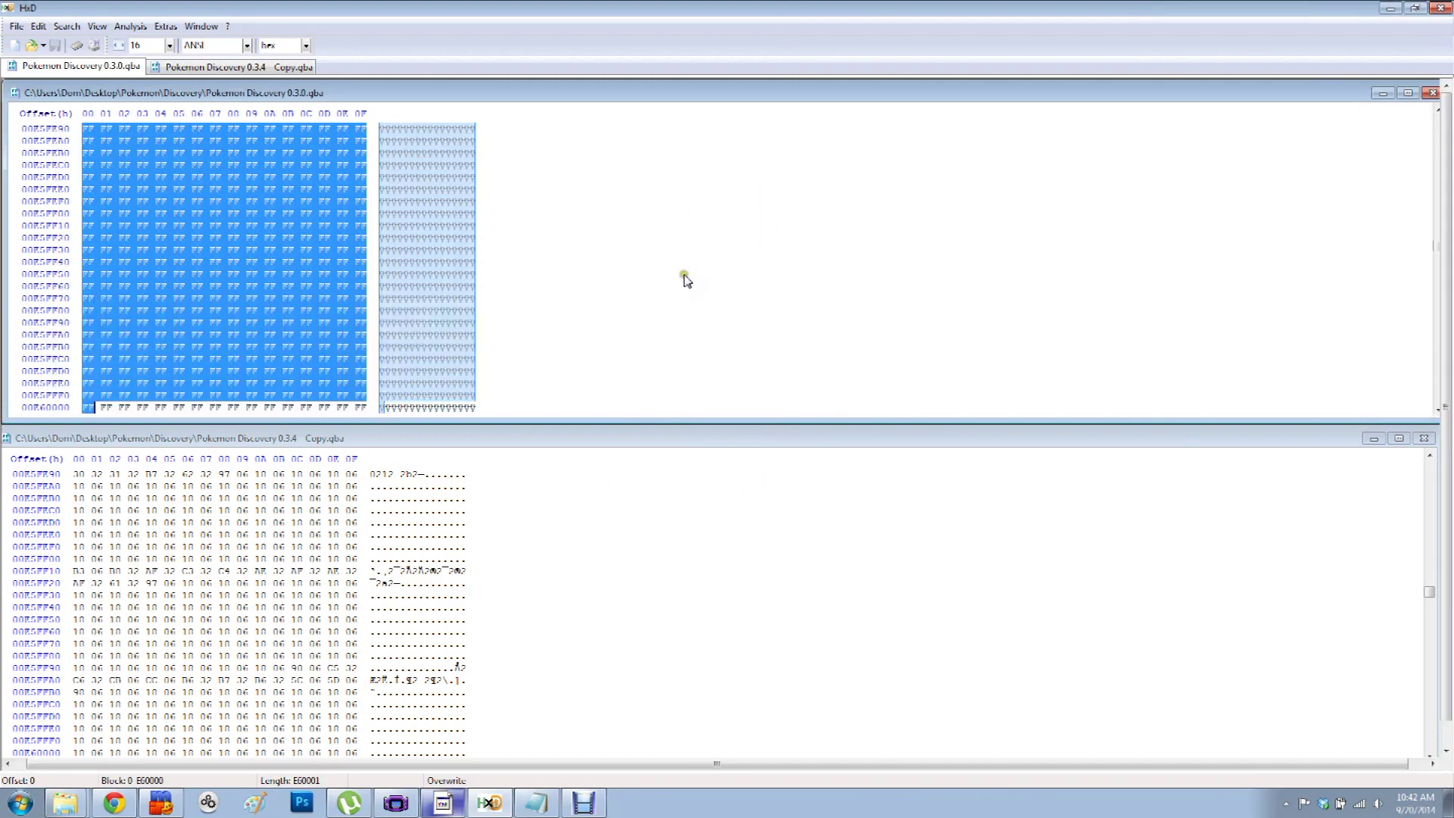
pyautogui.scroll(1, 160, 218)
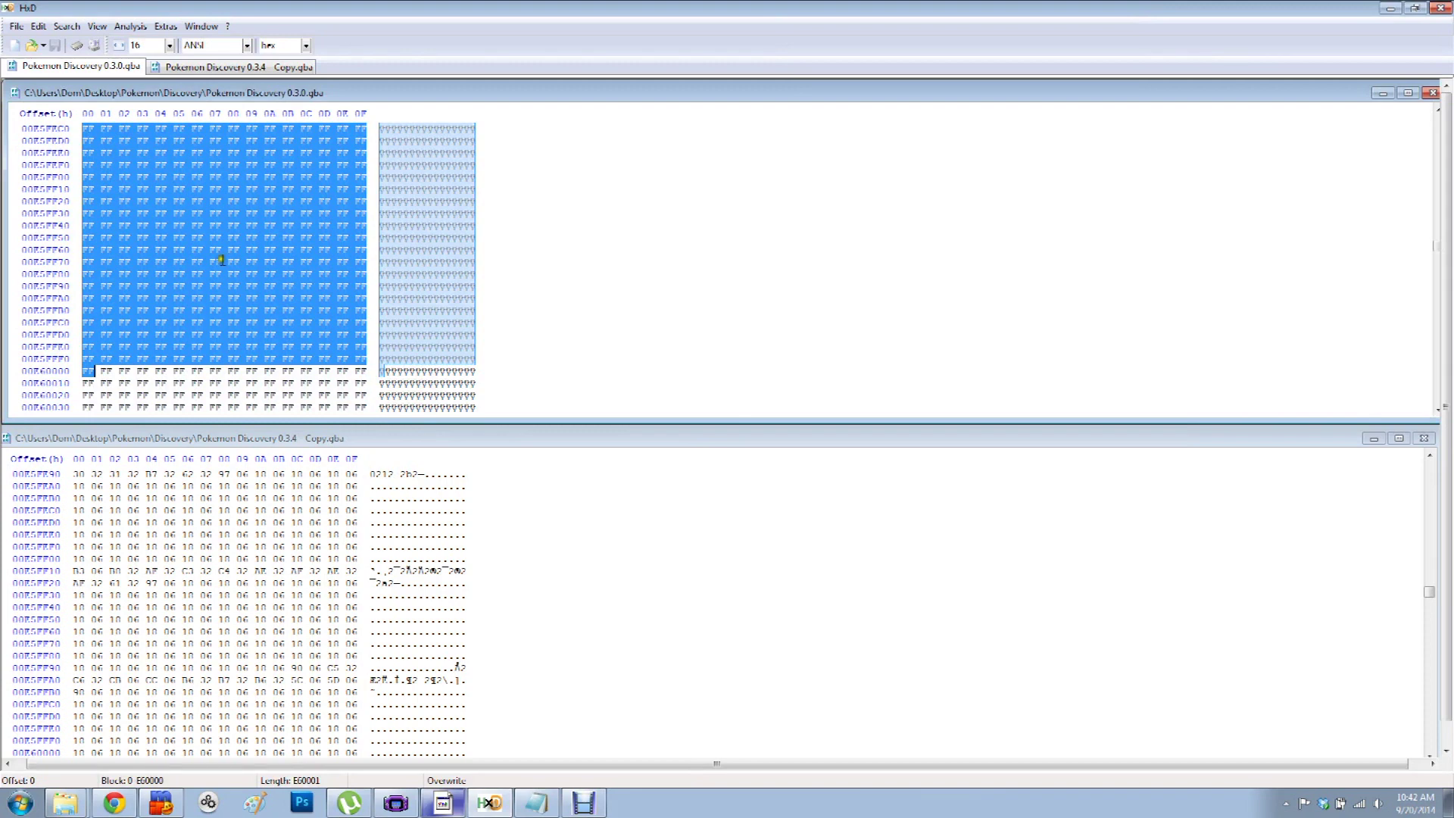
pyautogui.rightClick(202, 227)
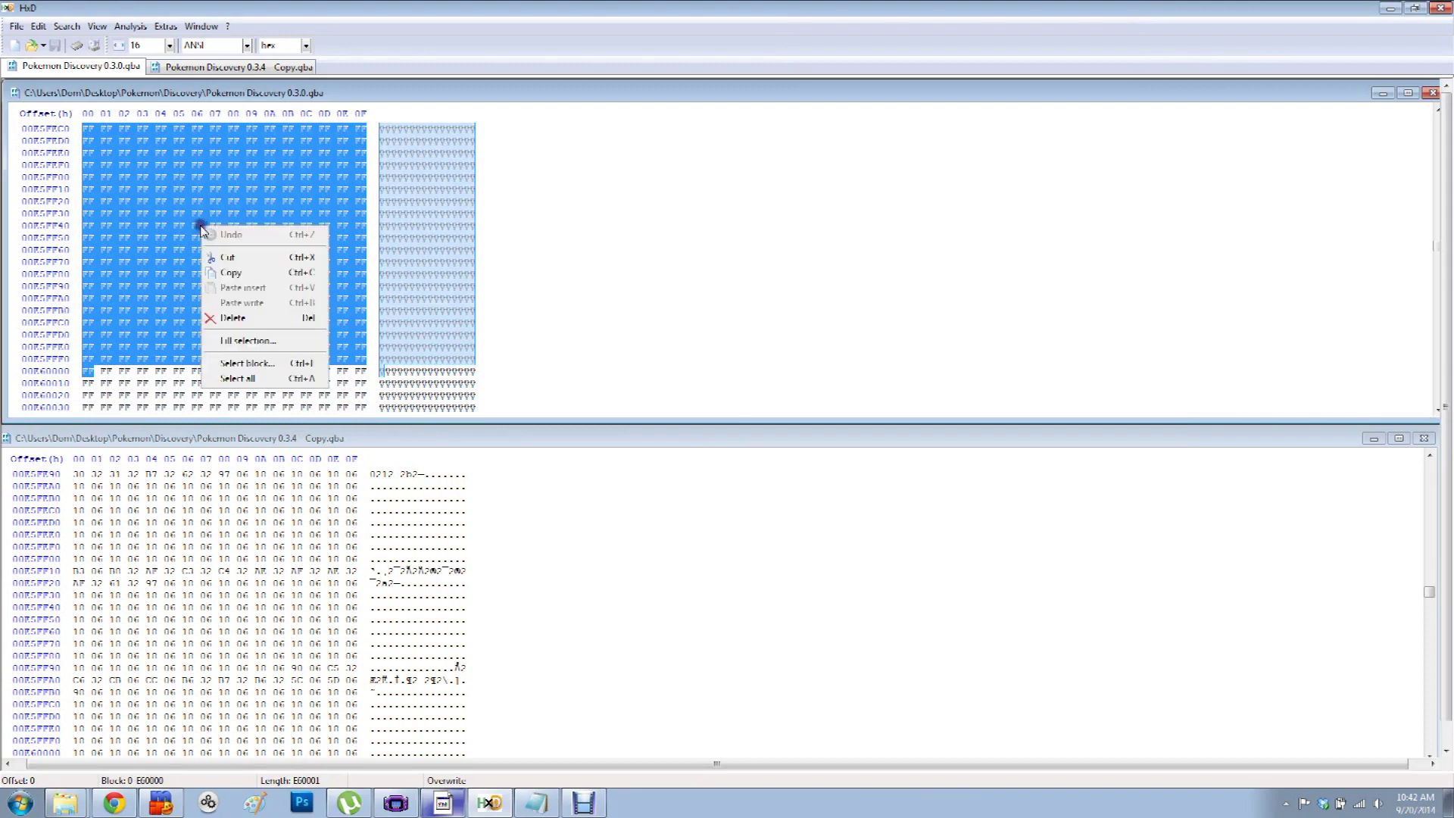
pyautogui.click(275, 274)
# - Overwrite the 0.3.4 copy with the copied bytes from offset 0 using Paste write, and save the file
pyautogui.click(1429, 594)
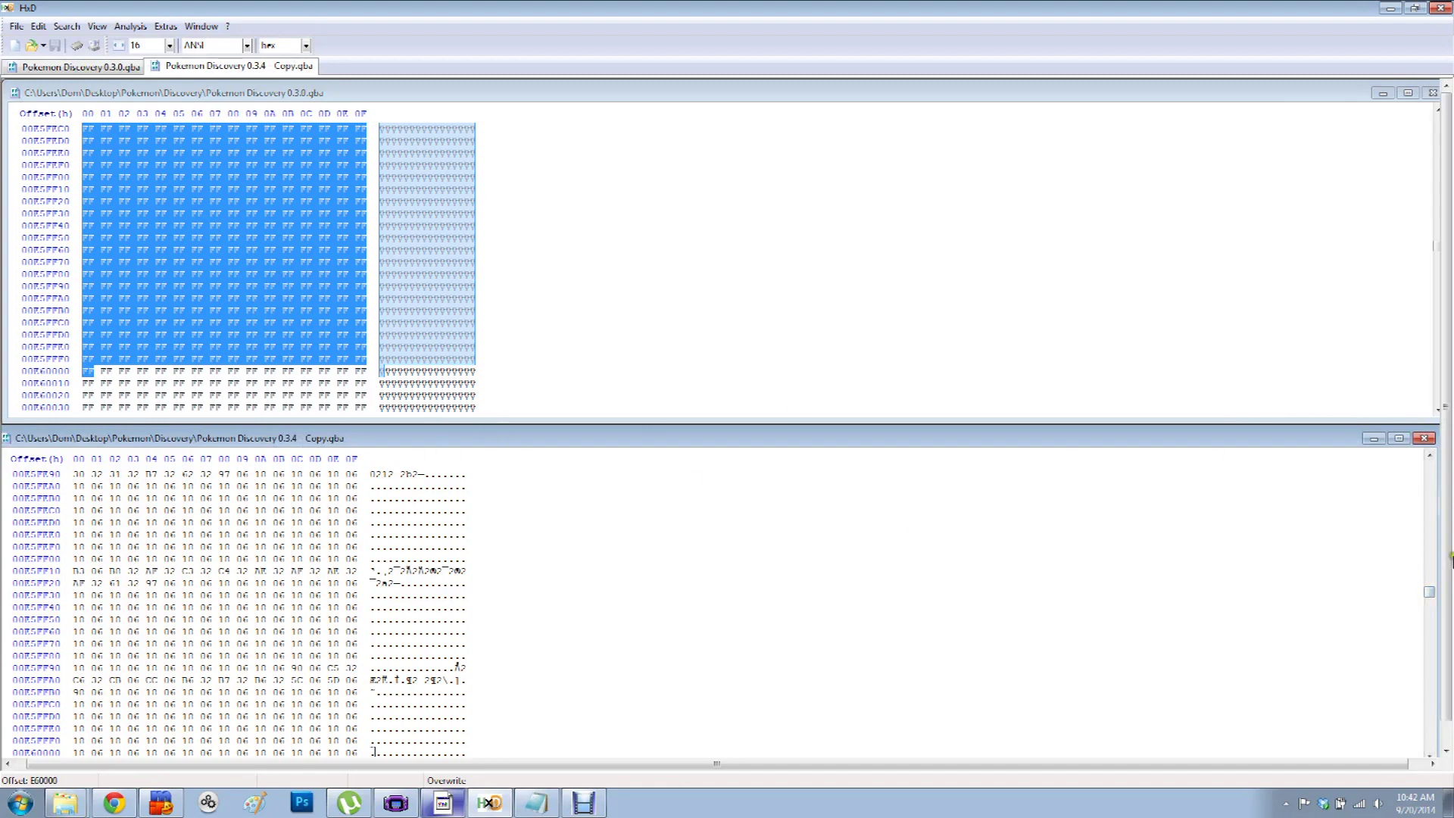
pyautogui.moveTo(1437, 600); pyautogui.dragTo(1436, 465)
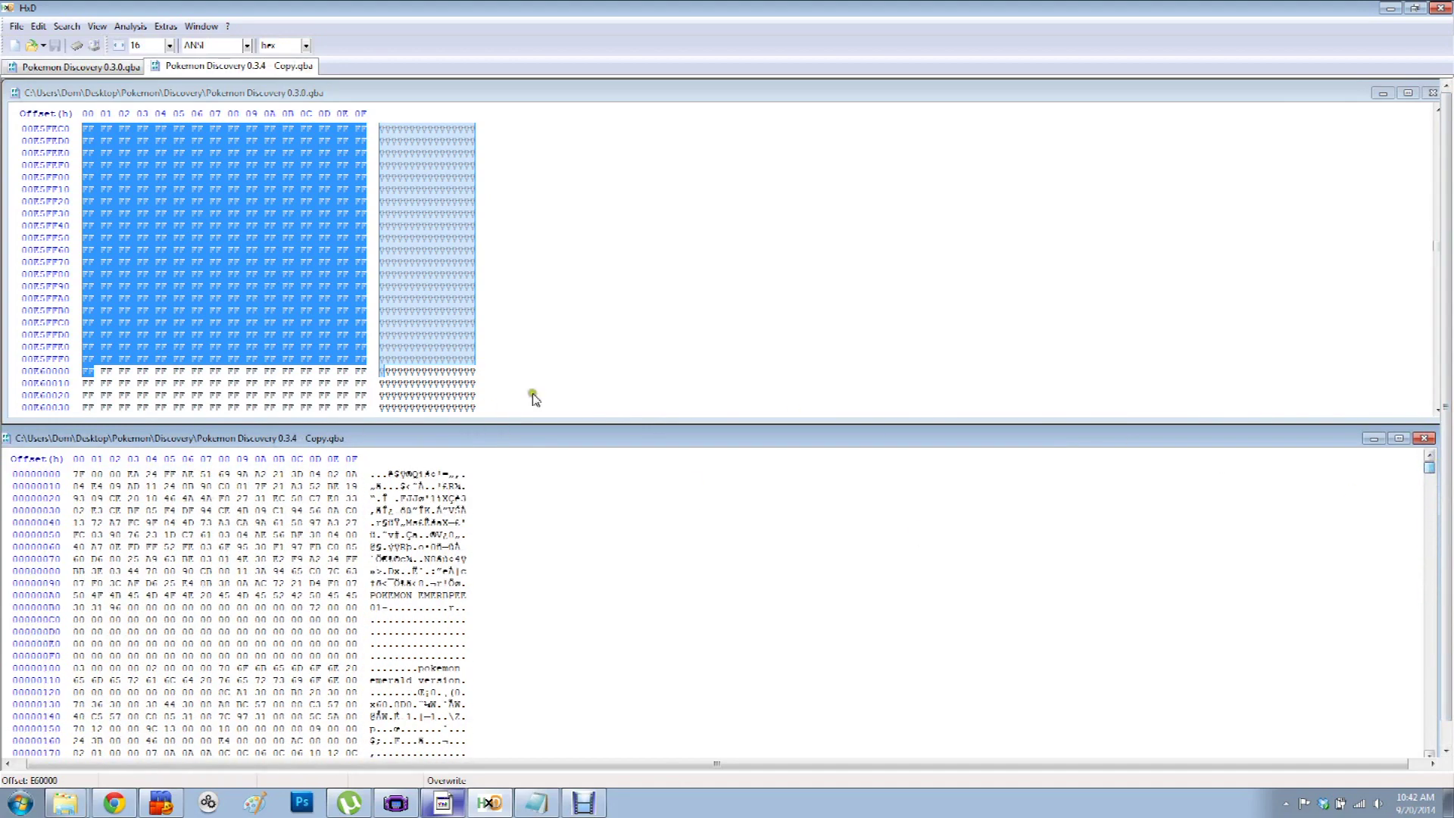
pyautogui.click(75, 474)
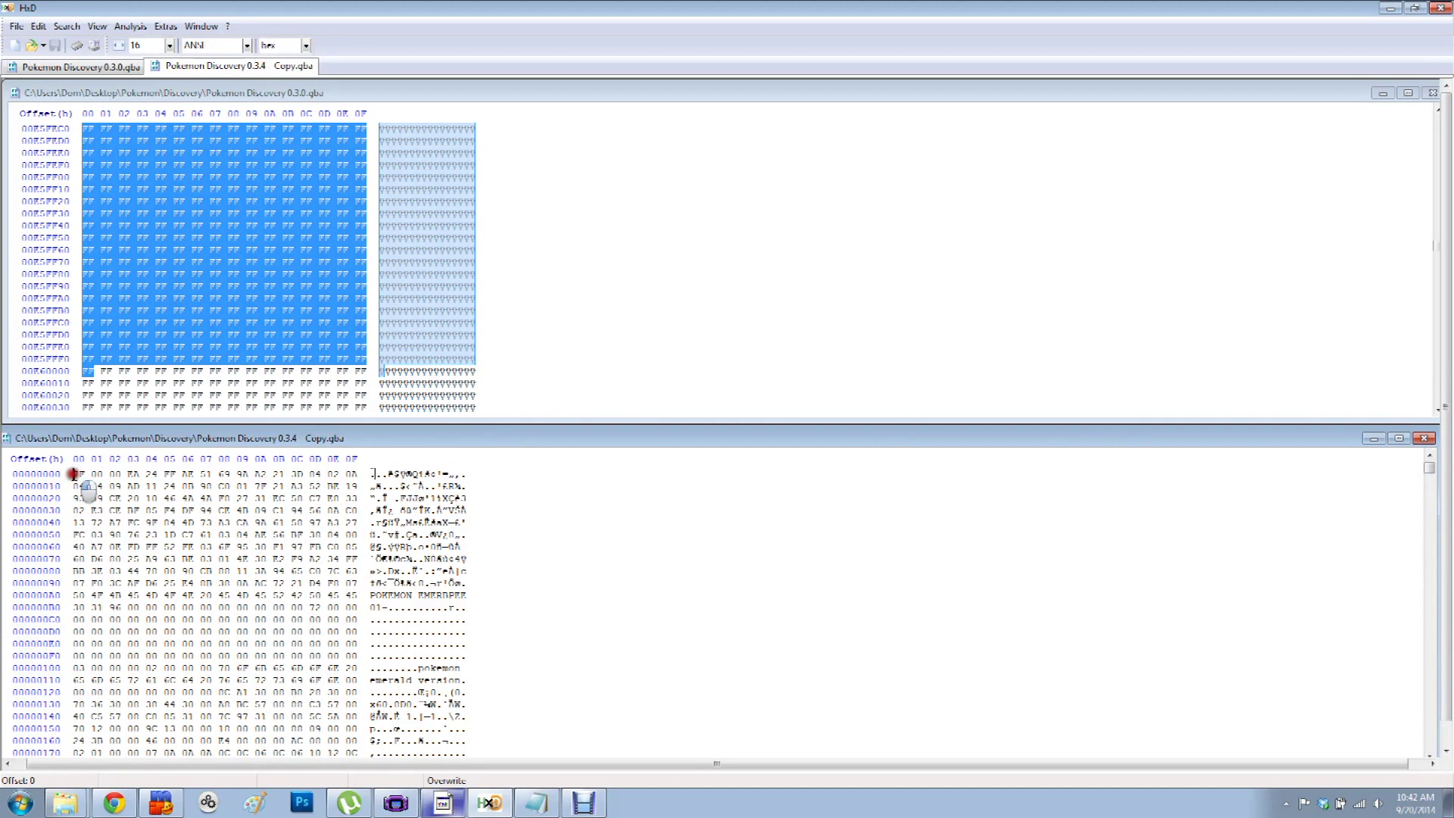
pyautogui.rightClick(73, 474)
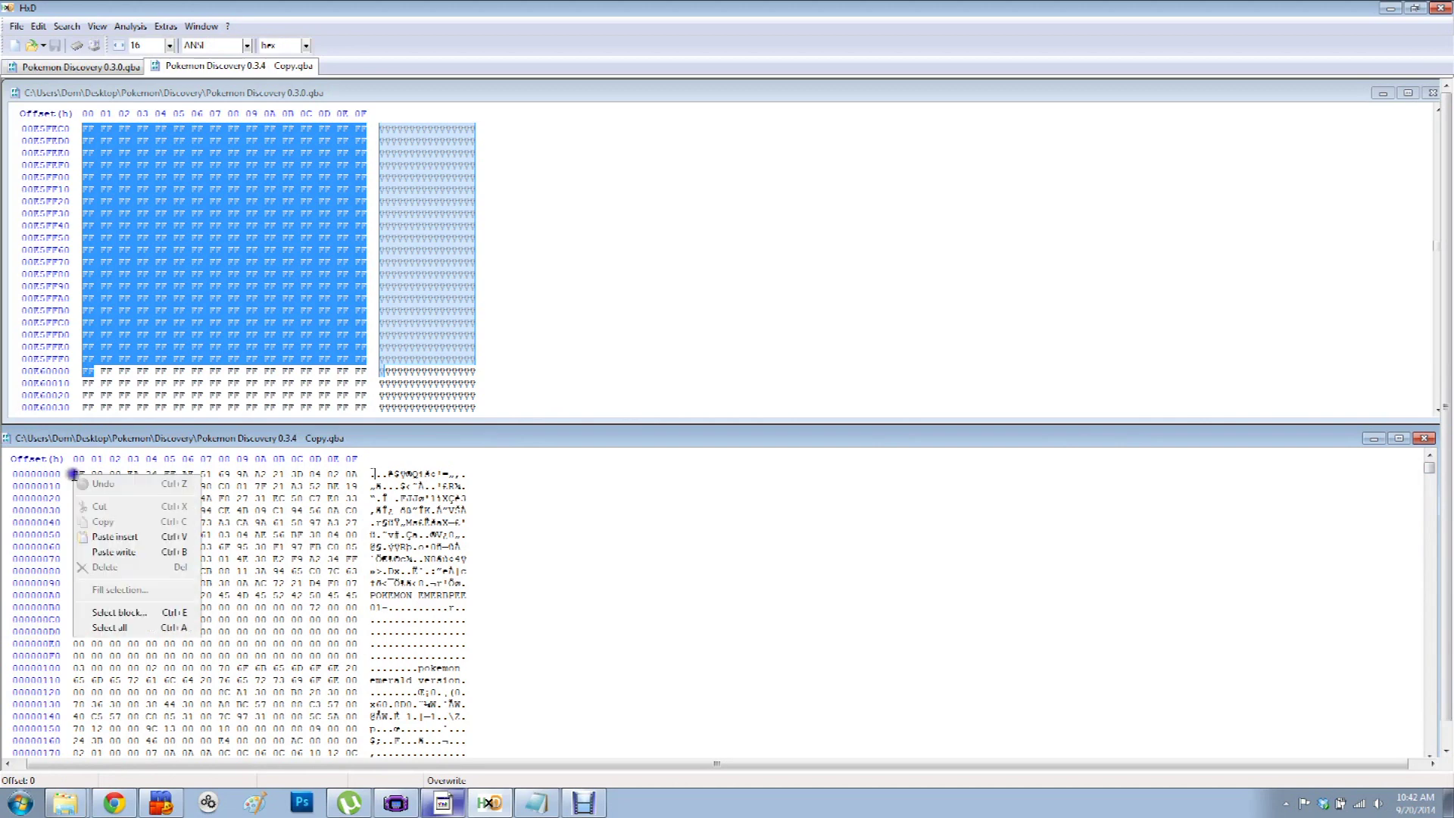
pyautogui.click(119, 561)
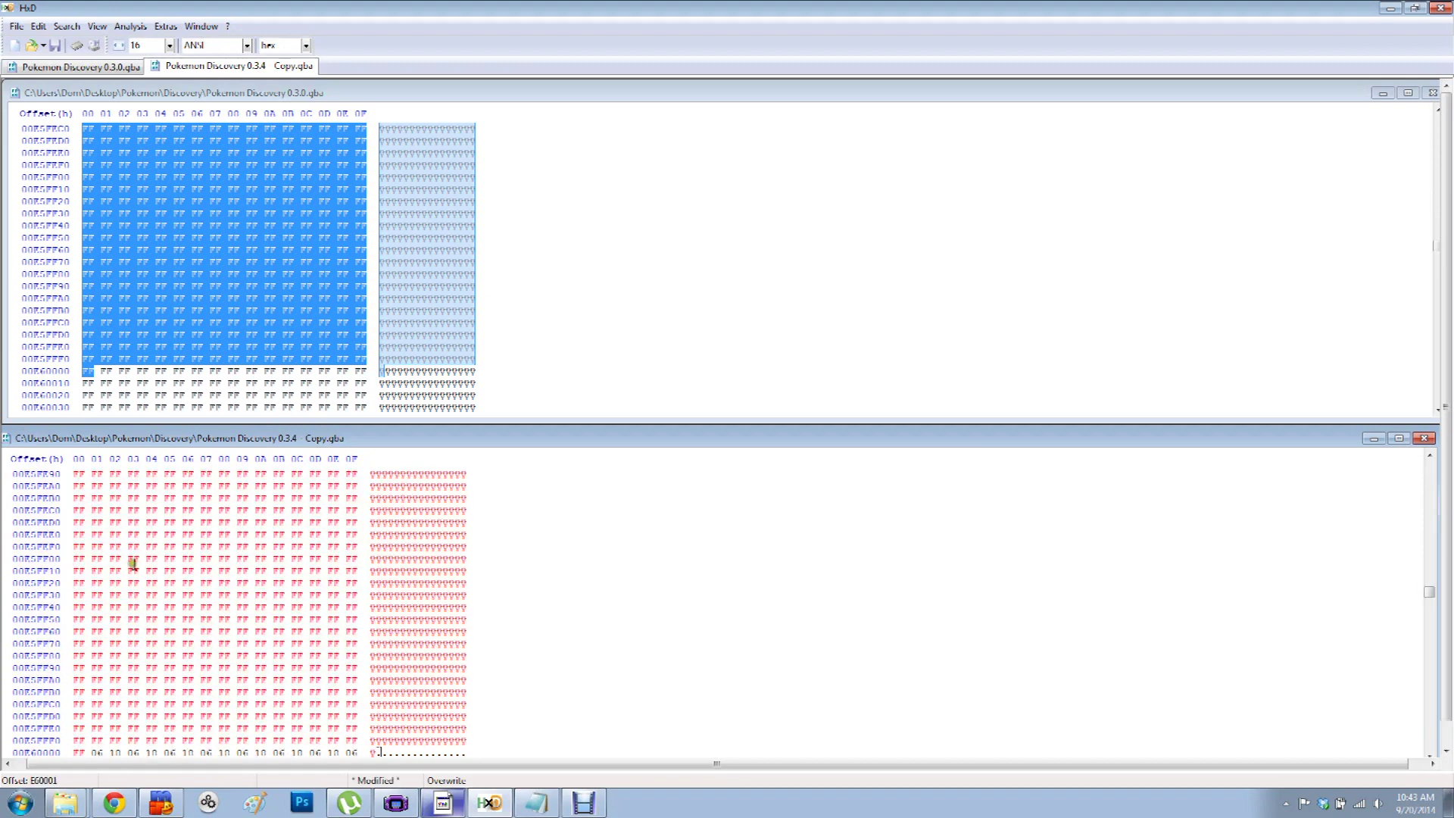
pyautogui.click(16, 26)
pyautogui.click(37, 89)
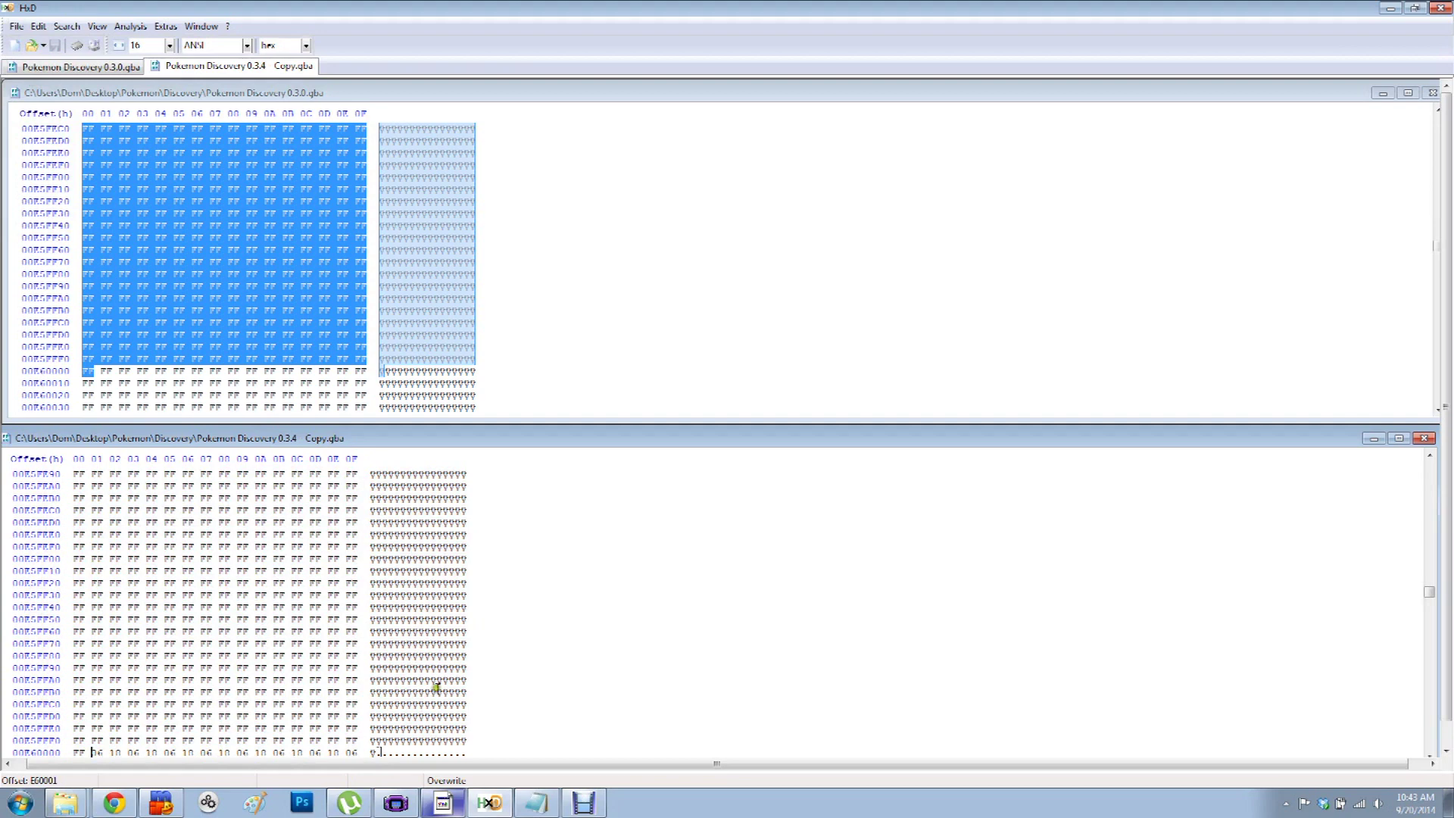
# - Switch to VisualBoyAdvance and reload the modified Pokemon Discovery 0.3.4 - Copy ROM
pyautogui.click(395, 803)
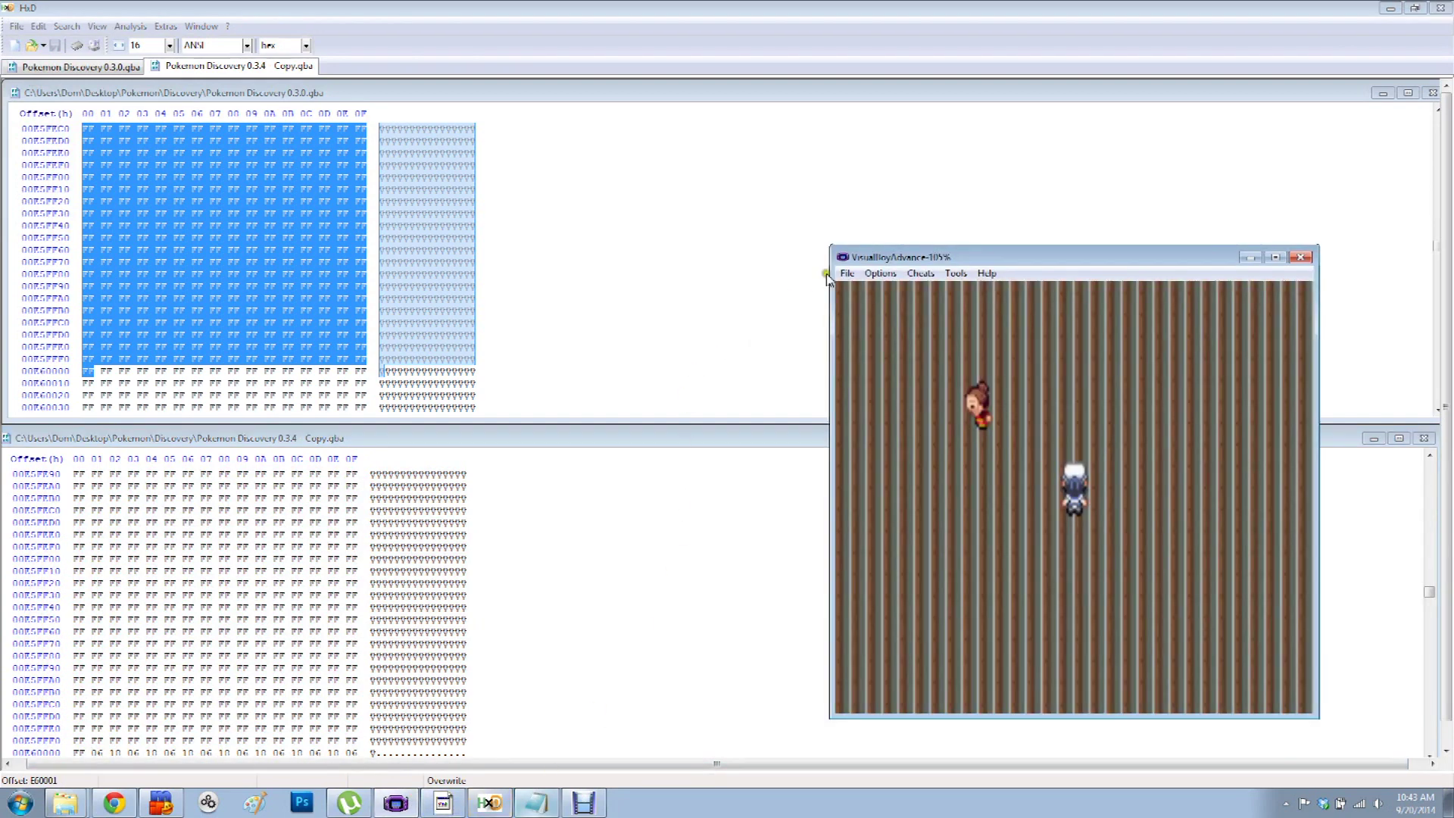
pyautogui.click(848, 273)
pyautogui.click(859, 289)
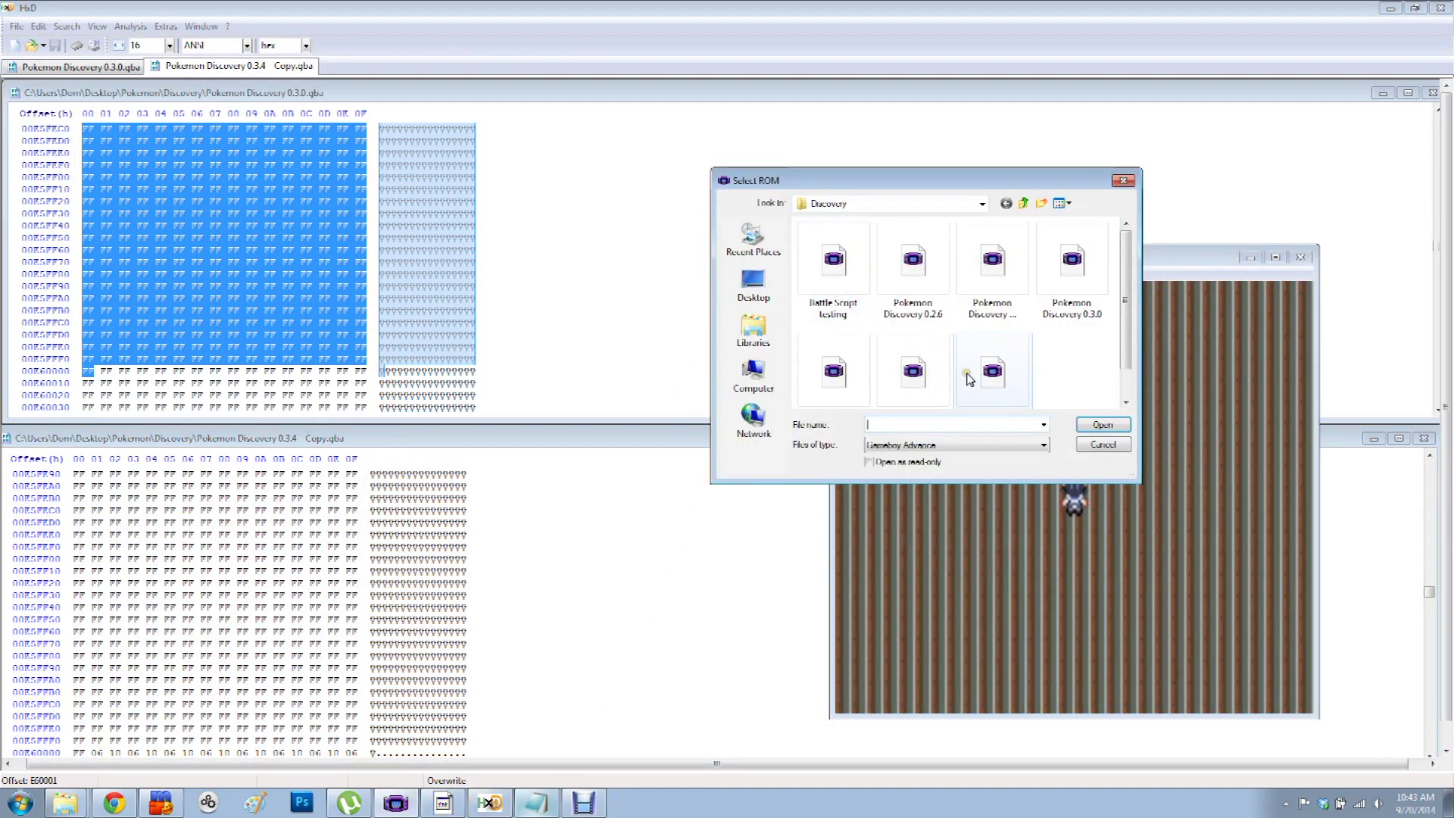
pyautogui.click(859, 368)
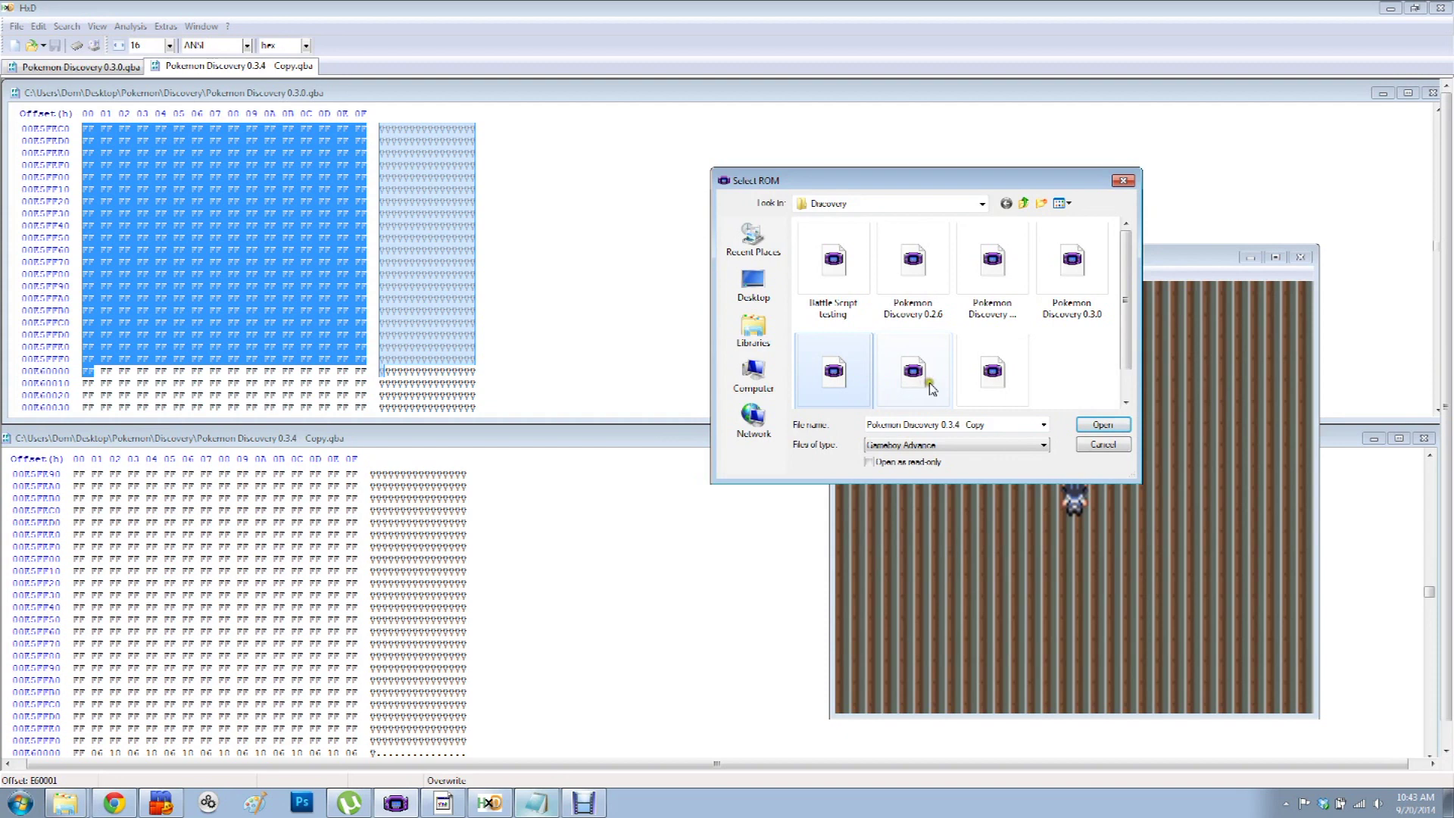
pyautogui.click(1104, 422)
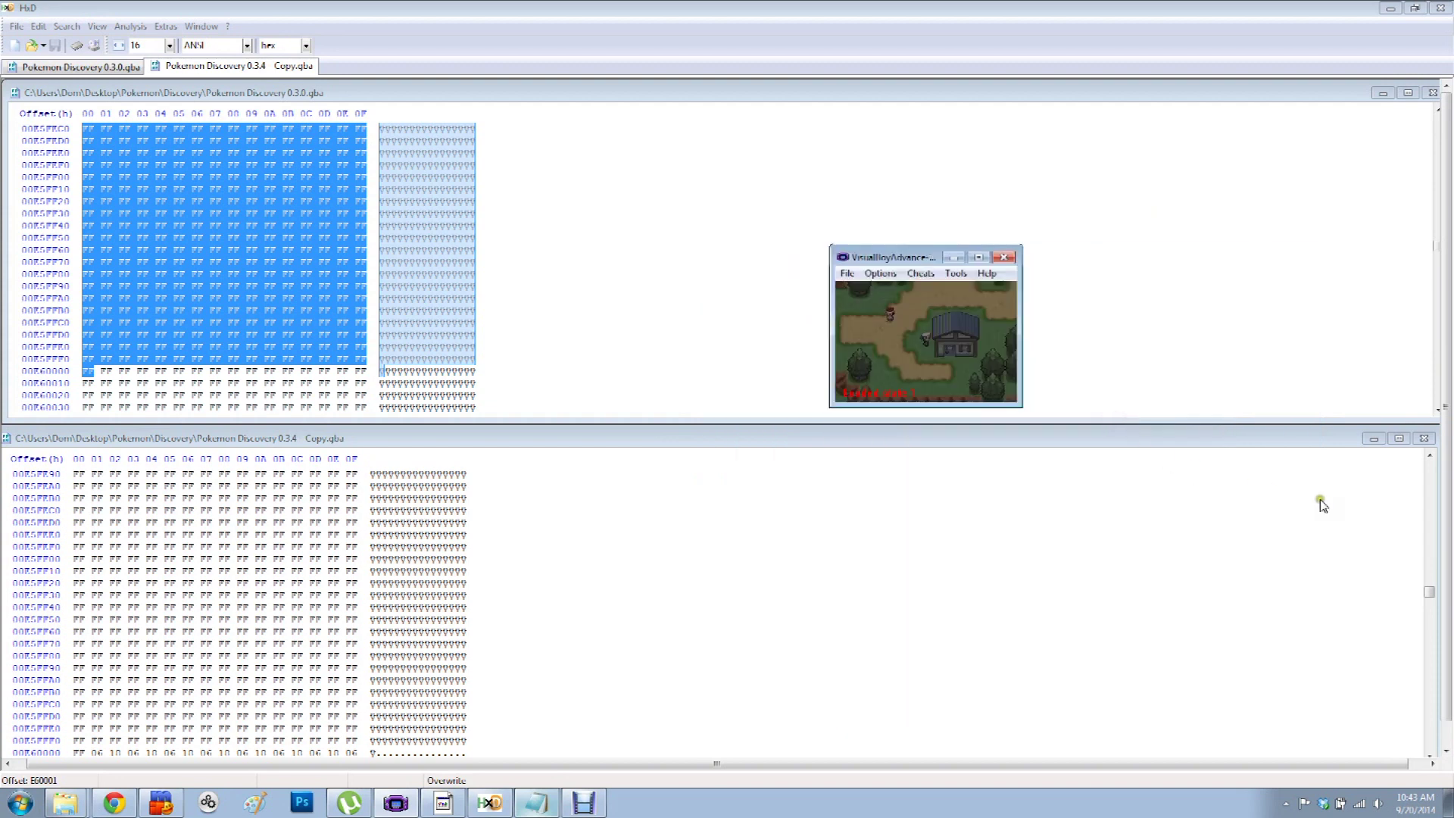
# - Walk the player character into the nearby house and up to the bed to test the maps
pyautogui.press('Right')
pyautogui.press('Down')
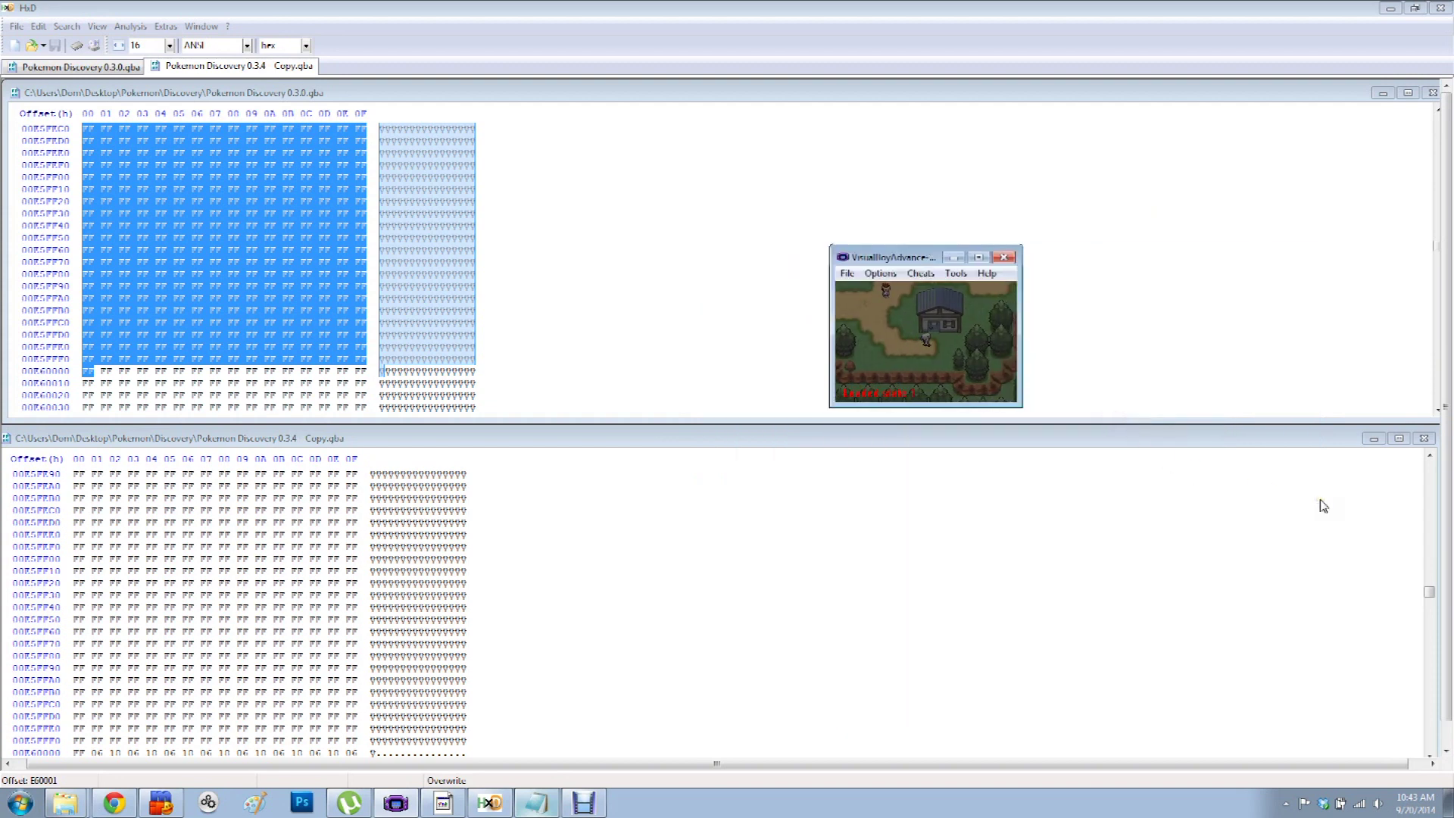
pyautogui.press('Up')
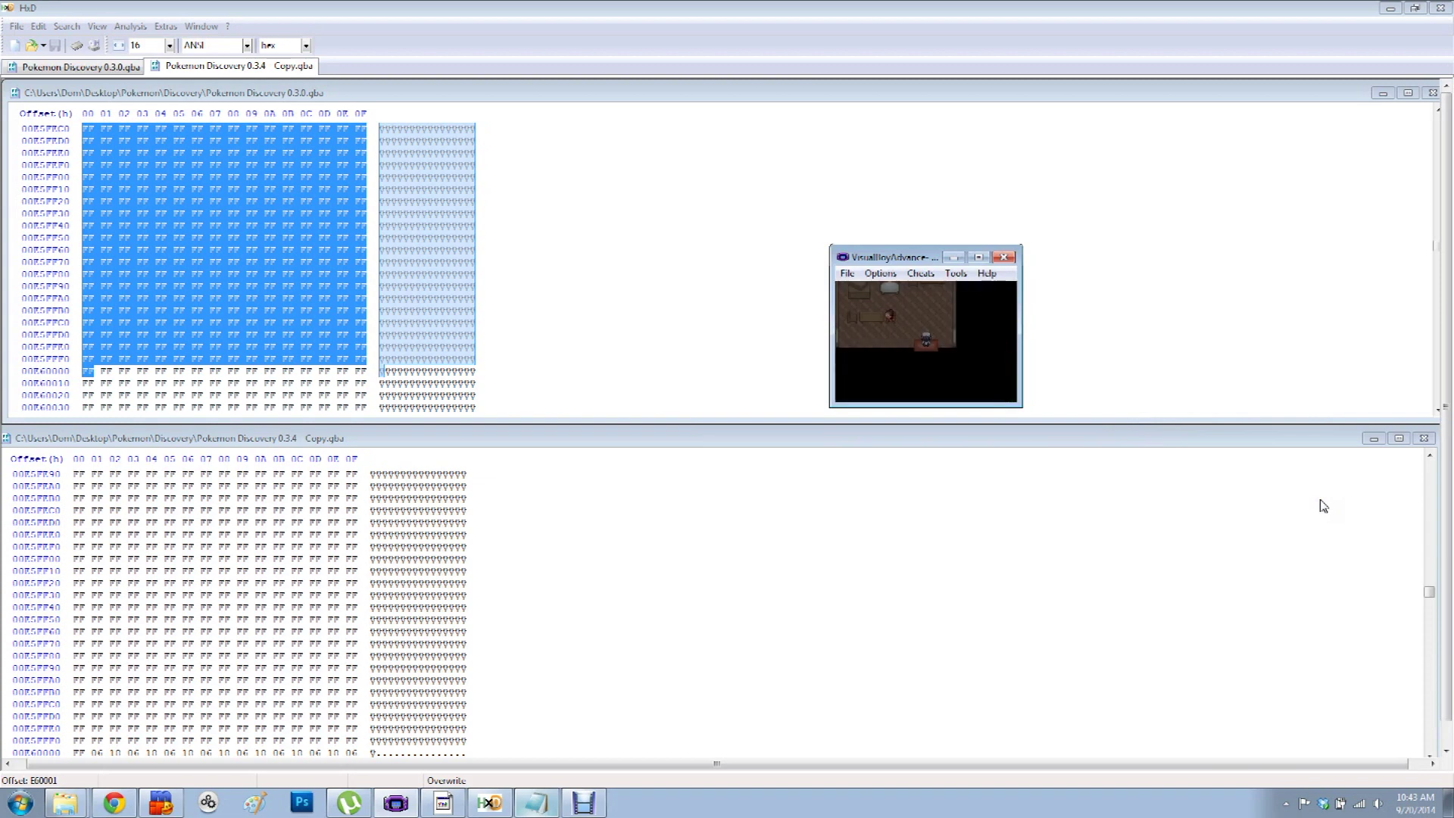
pyautogui.press('Up')
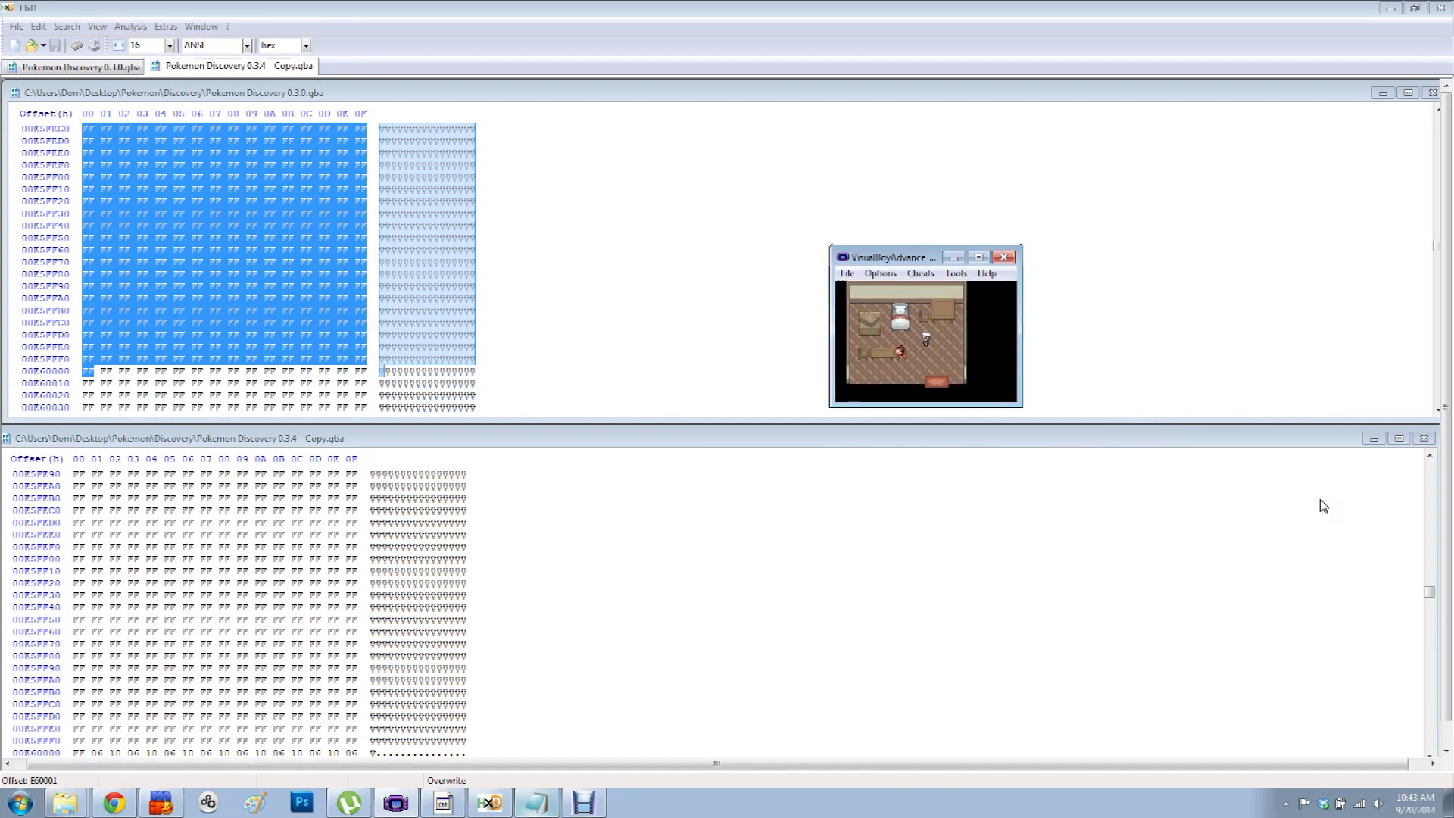
pyautogui.press('Left')
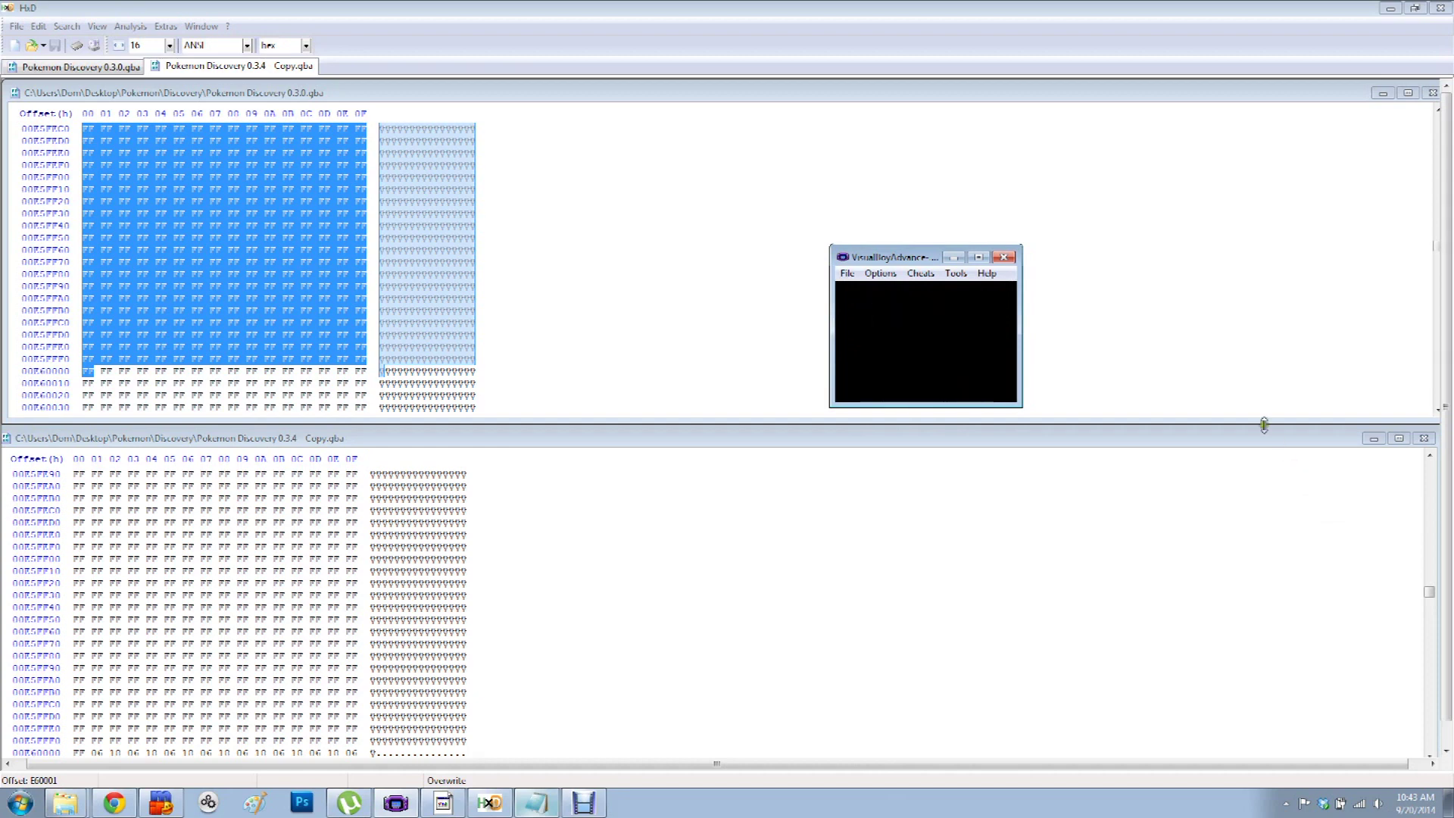
# - Enlarge the emulator window, advance the dialogue, and walk the character away from the bed inside the house
pyautogui.moveTo(1018, 407); pyautogui.dragTo(1286, 654)
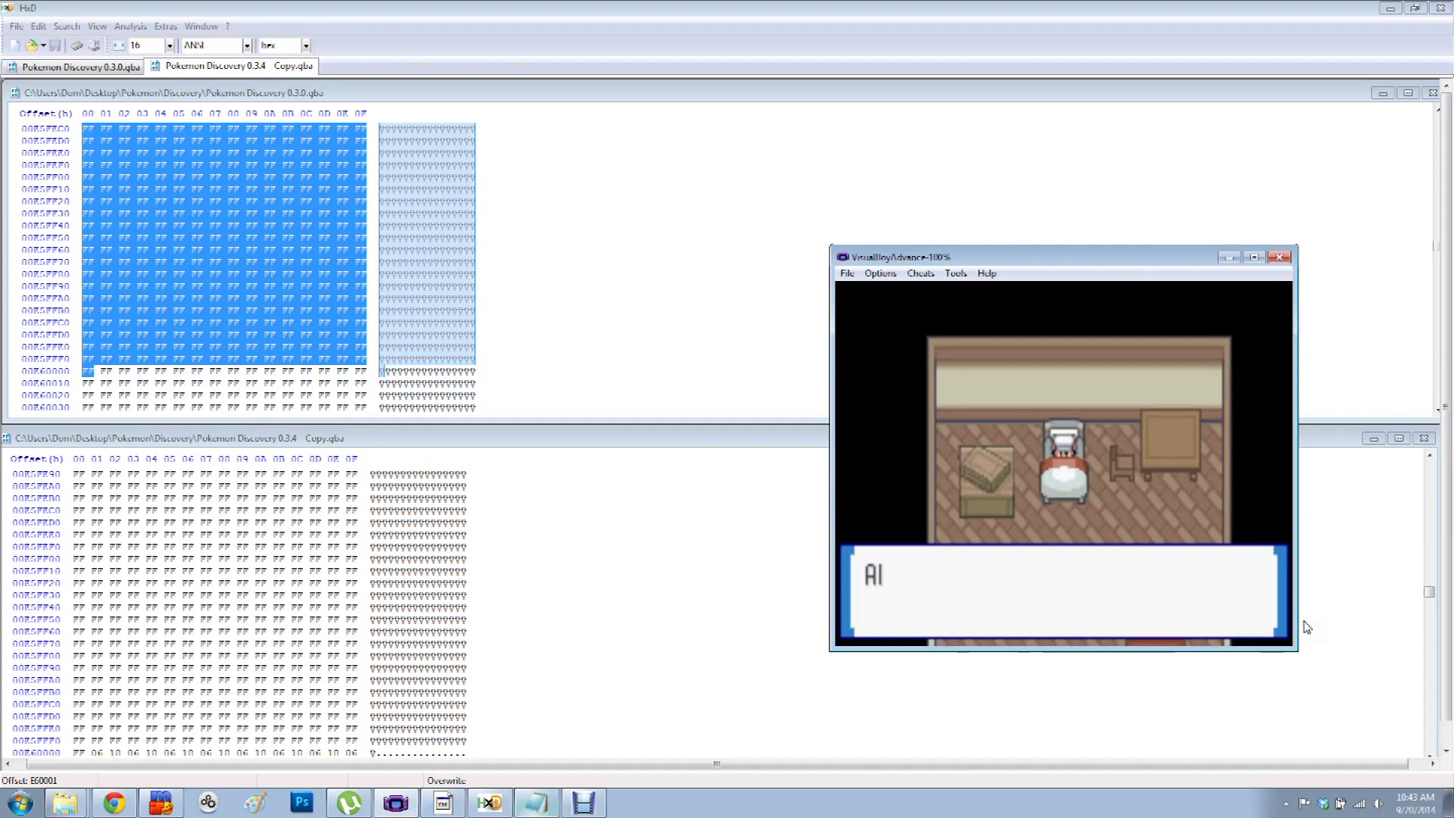
pyautogui.press('z')
pyautogui.press('Right')
pyautogui.press('Down')
pyautogui.press('Down')
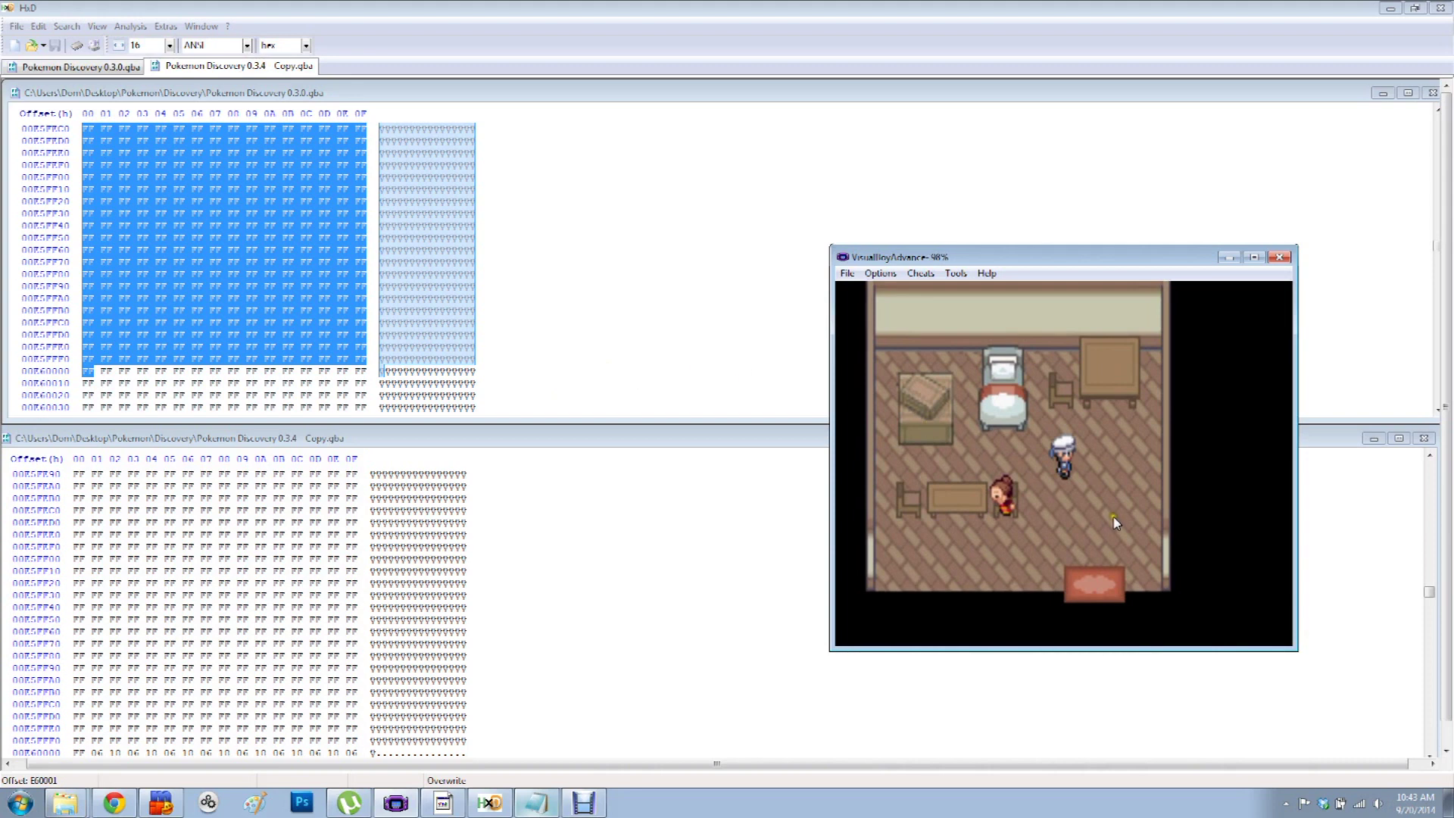
# - Switch back to HxD and close the 0.3.4 copy
pyautogui.click(780, 448)
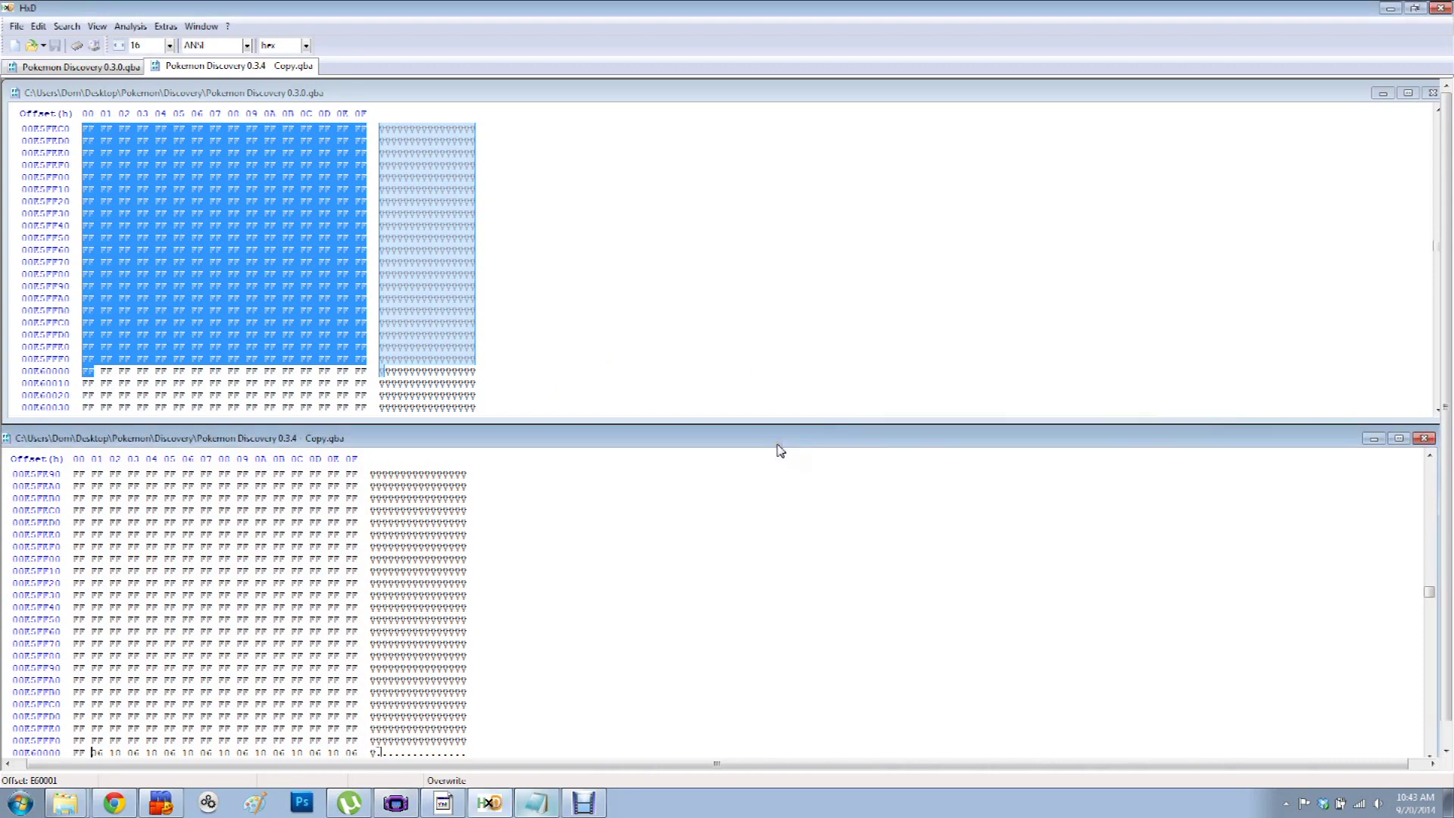
pyautogui.click(1423, 439)
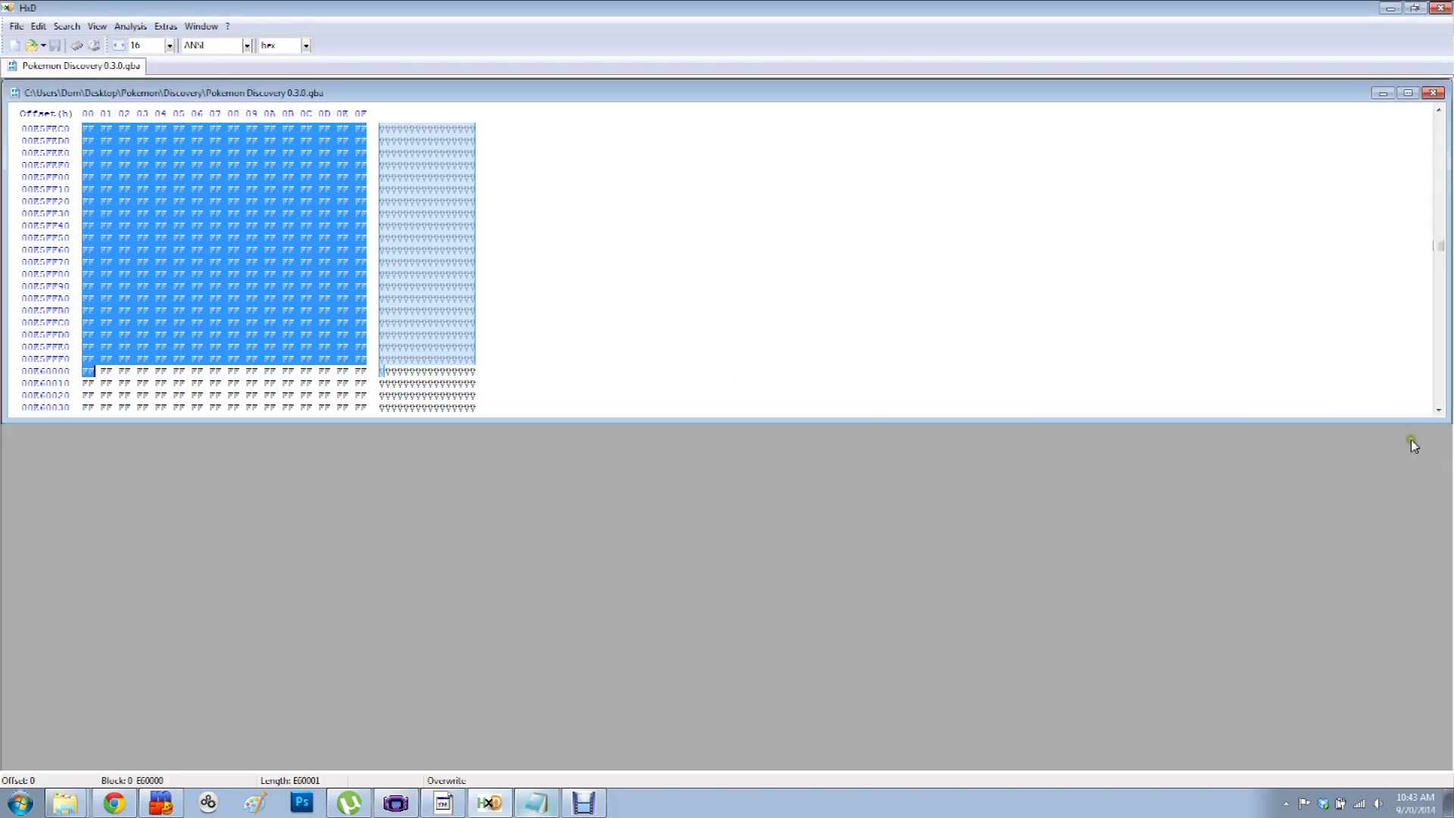
# - Switch to the Key note in Notepad and delete all of its text
pyautogui.click(534, 803)
pyautogui.click(249, 151)
pyautogui.hotkey('ctrl', 'a')
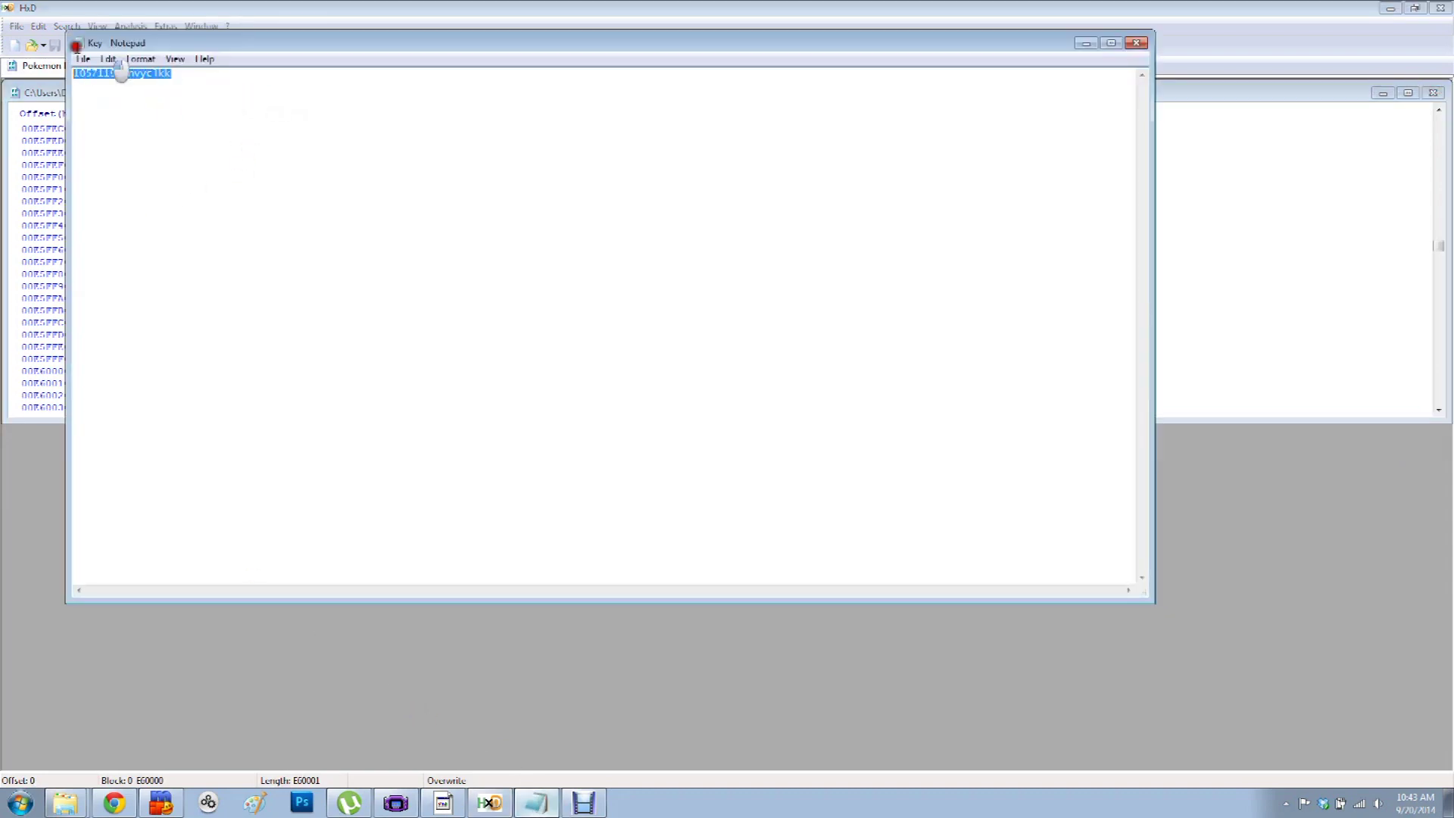
pyautogui.press('Delete')
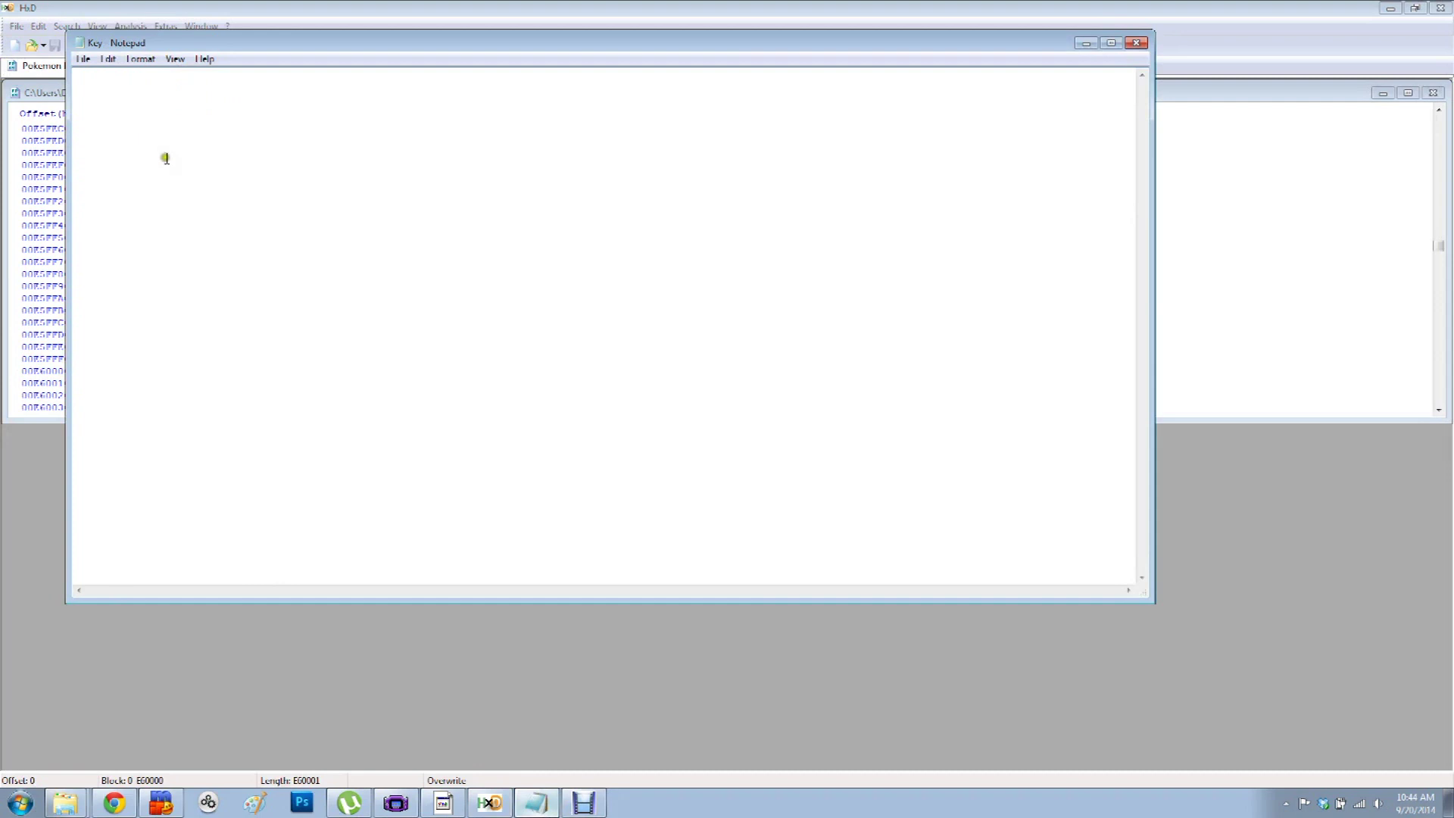
# - Change the Key note's text to a much larger font size
pyautogui.press('capslock')
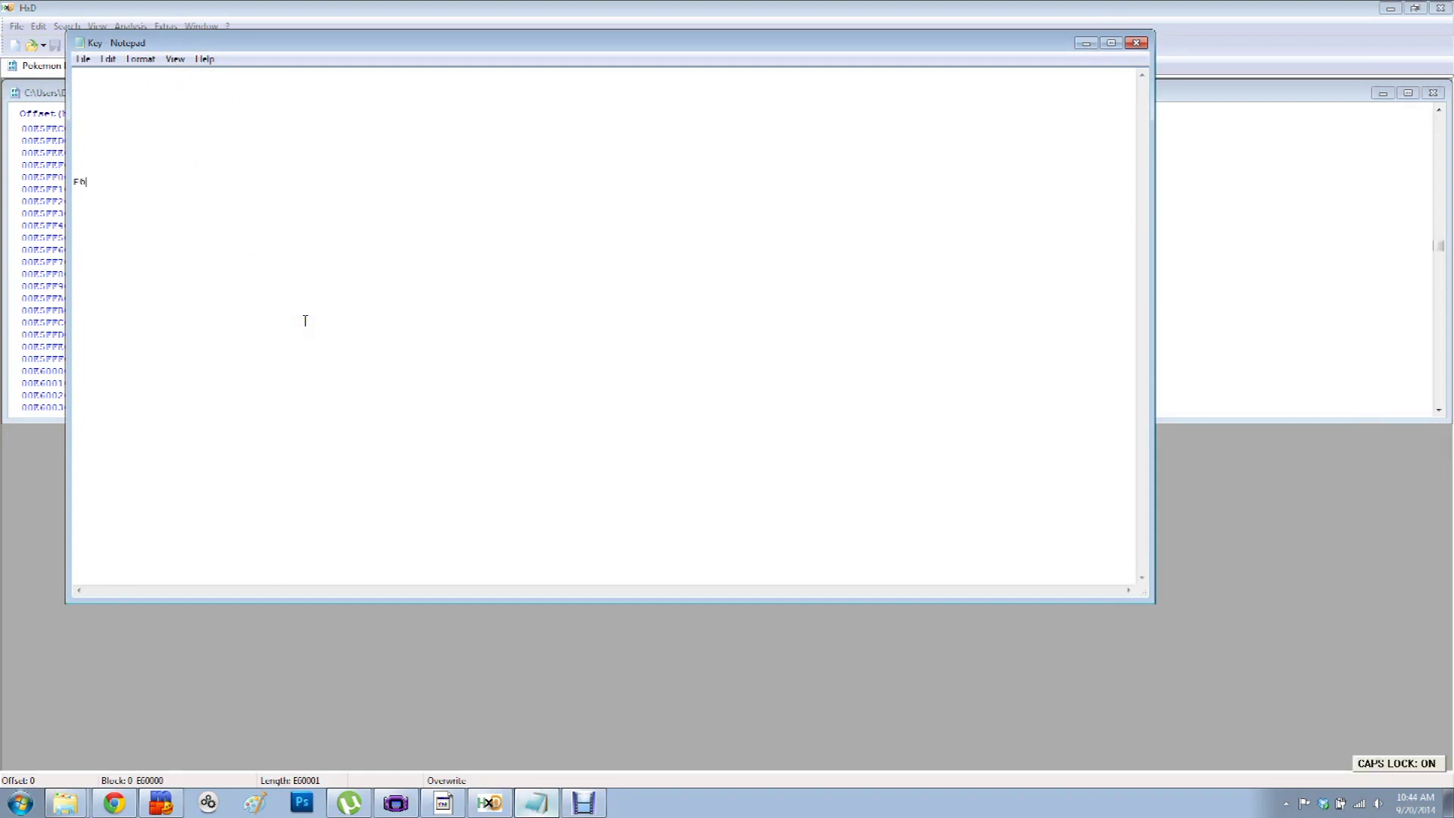
pyautogui.click(140, 58)
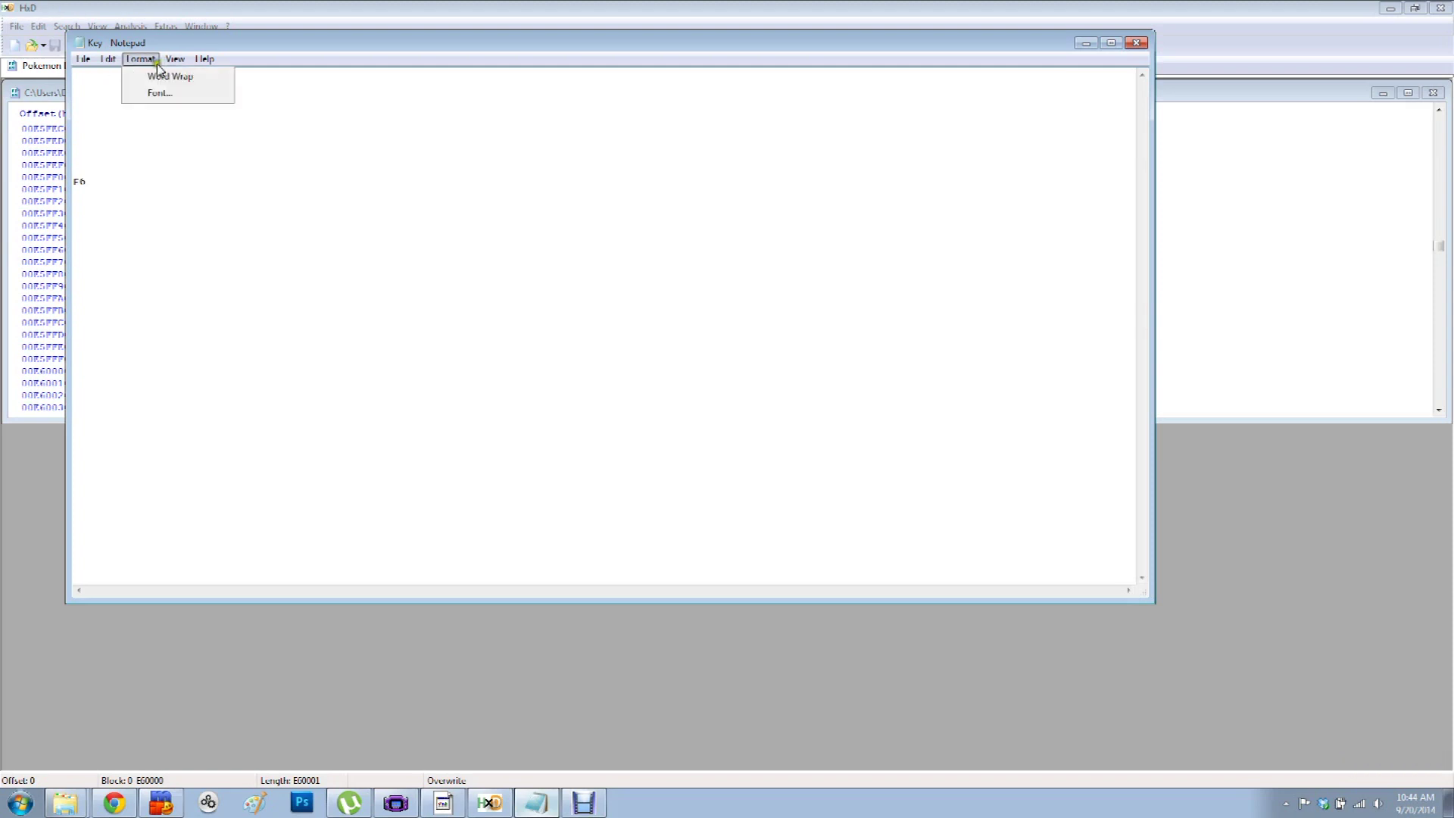
pyautogui.click(165, 95)
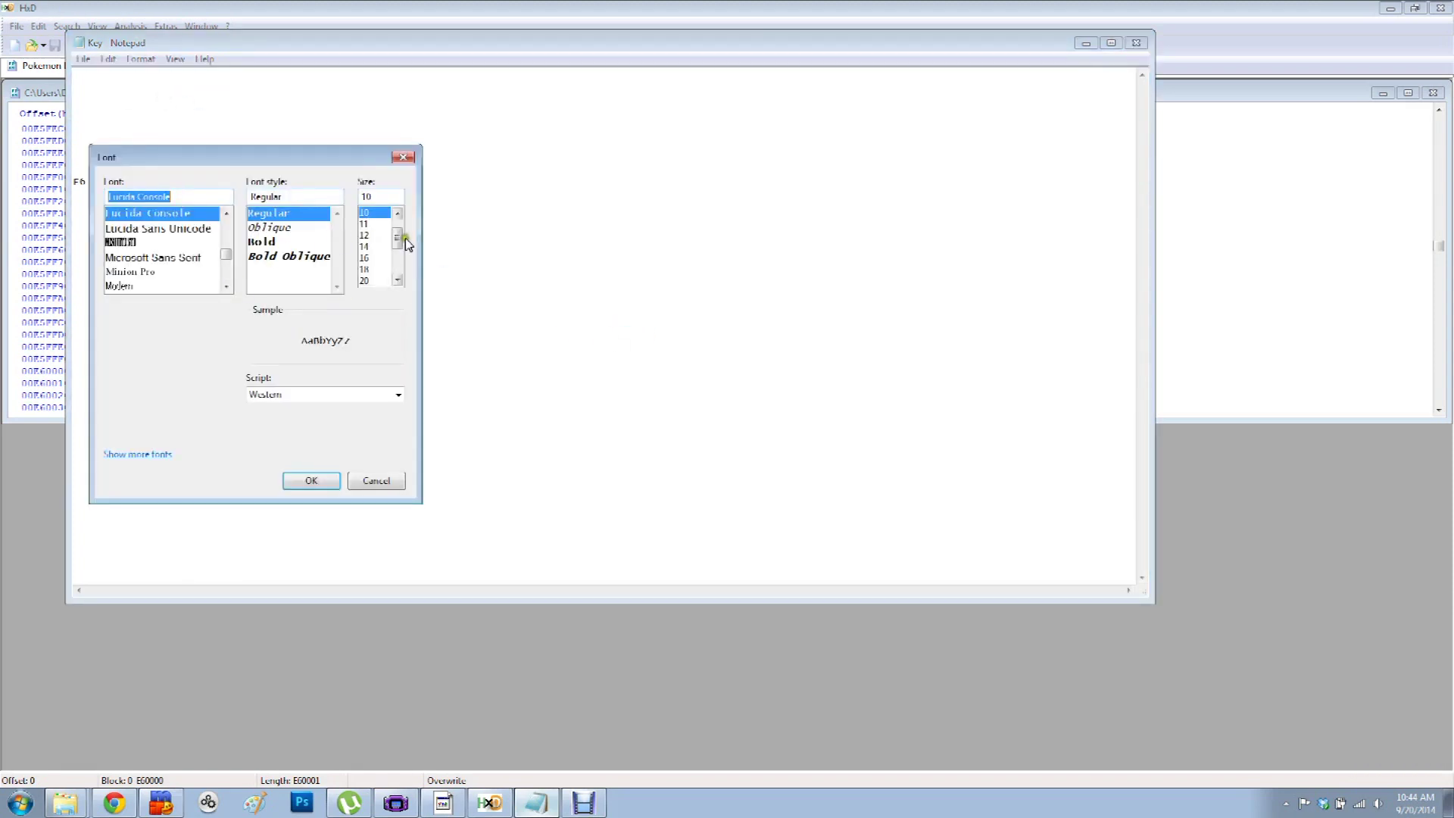
pyautogui.click(401, 261)
pyautogui.click(373, 269)
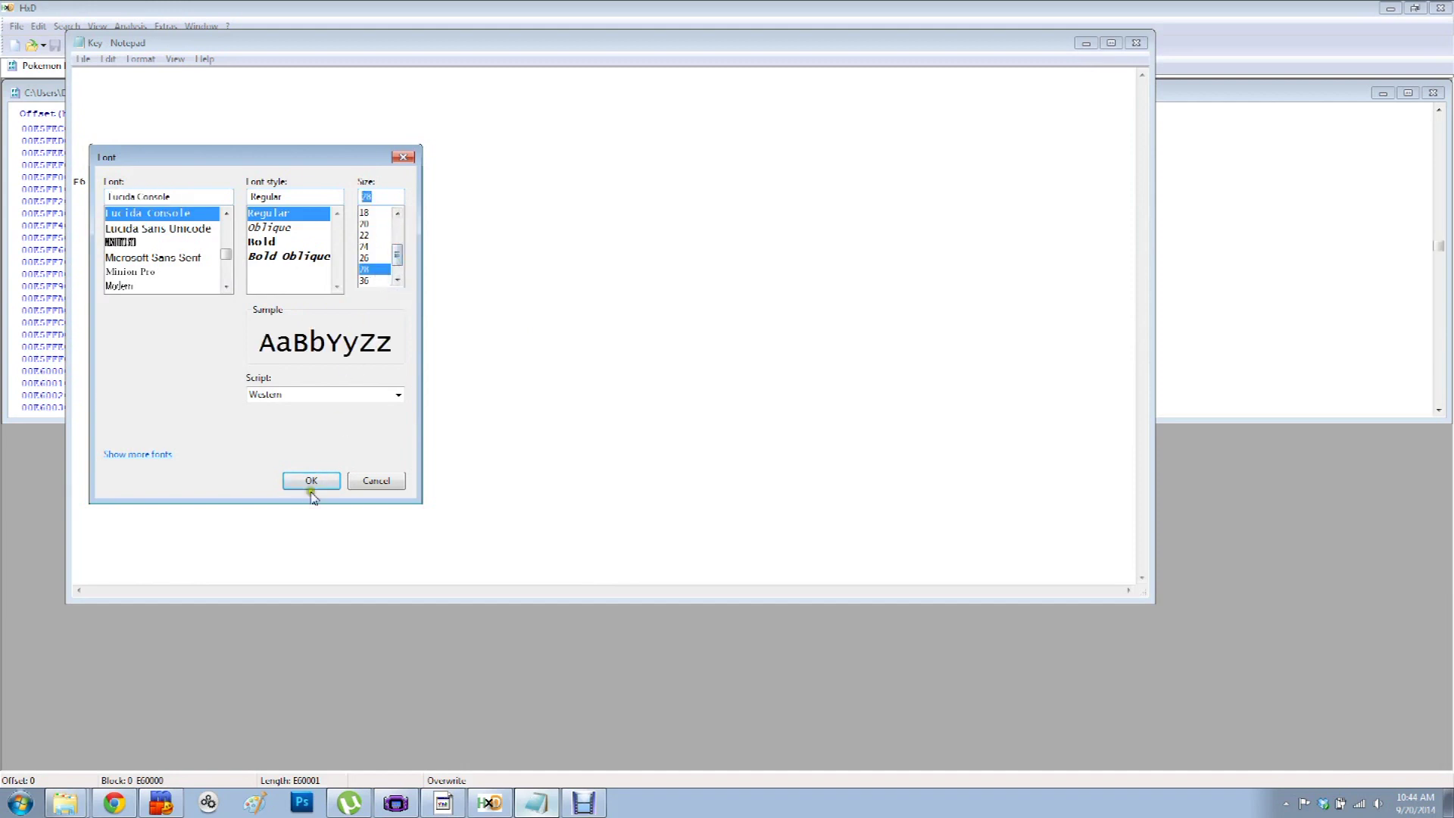
pyautogui.scroll(-1, 401, 261)
pyautogui.click(371, 268)
pyautogui.click(313, 475)
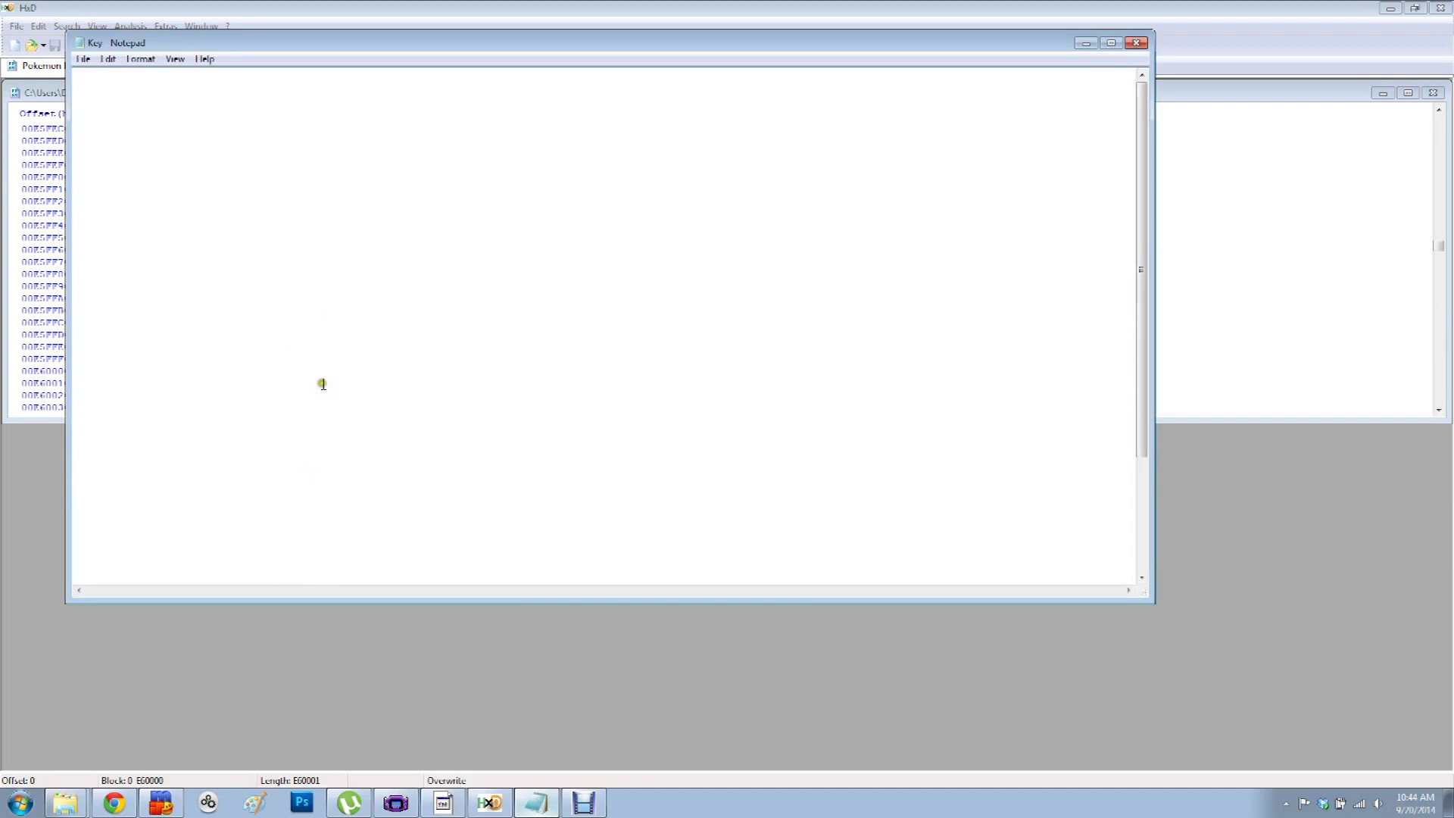
# - Record "E60000 - WORKING" in the Key note
pyautogui.write('E60000')
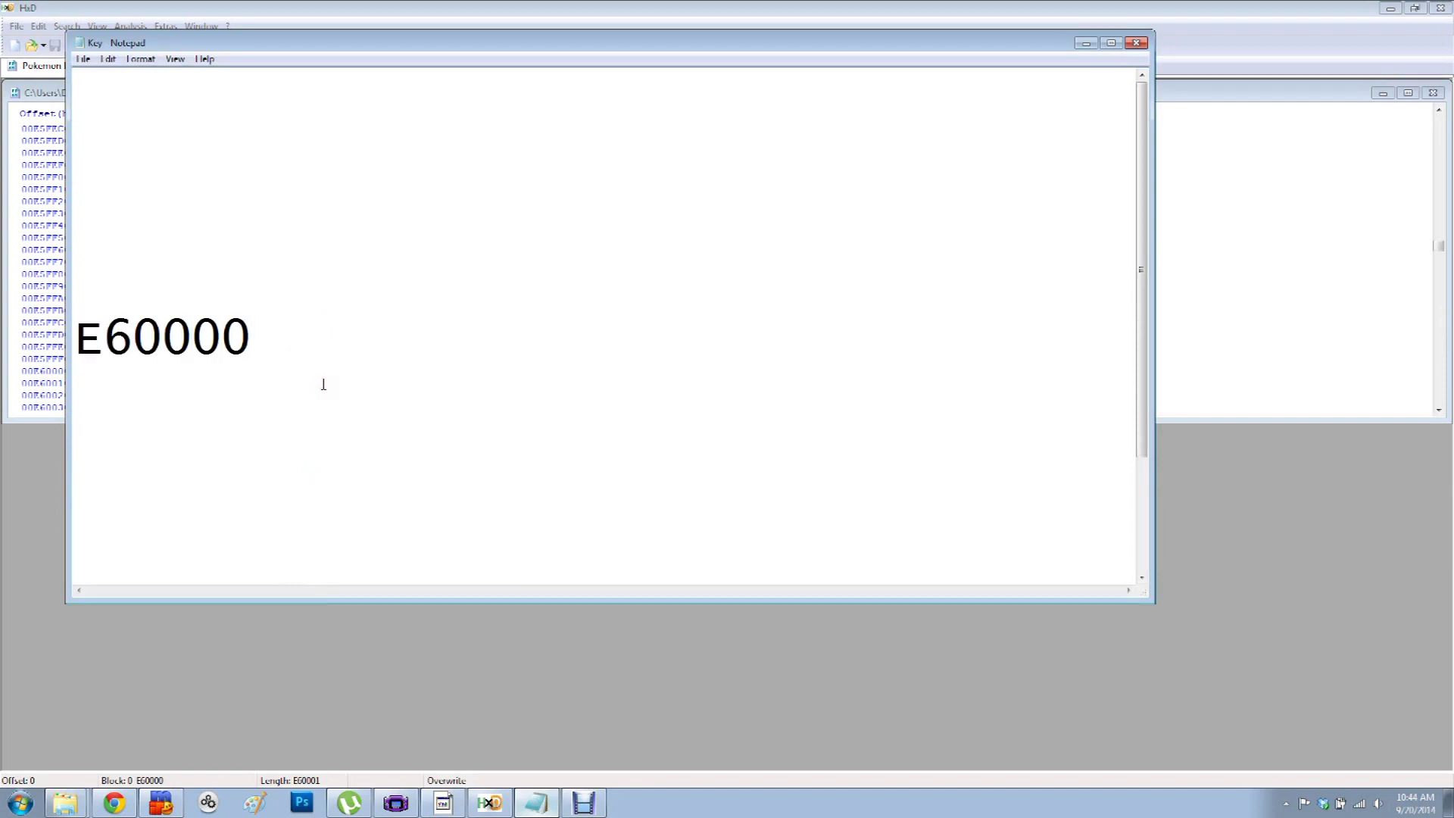
pyautogui.write(' - WORKING')
pyautogui.press('capslock')
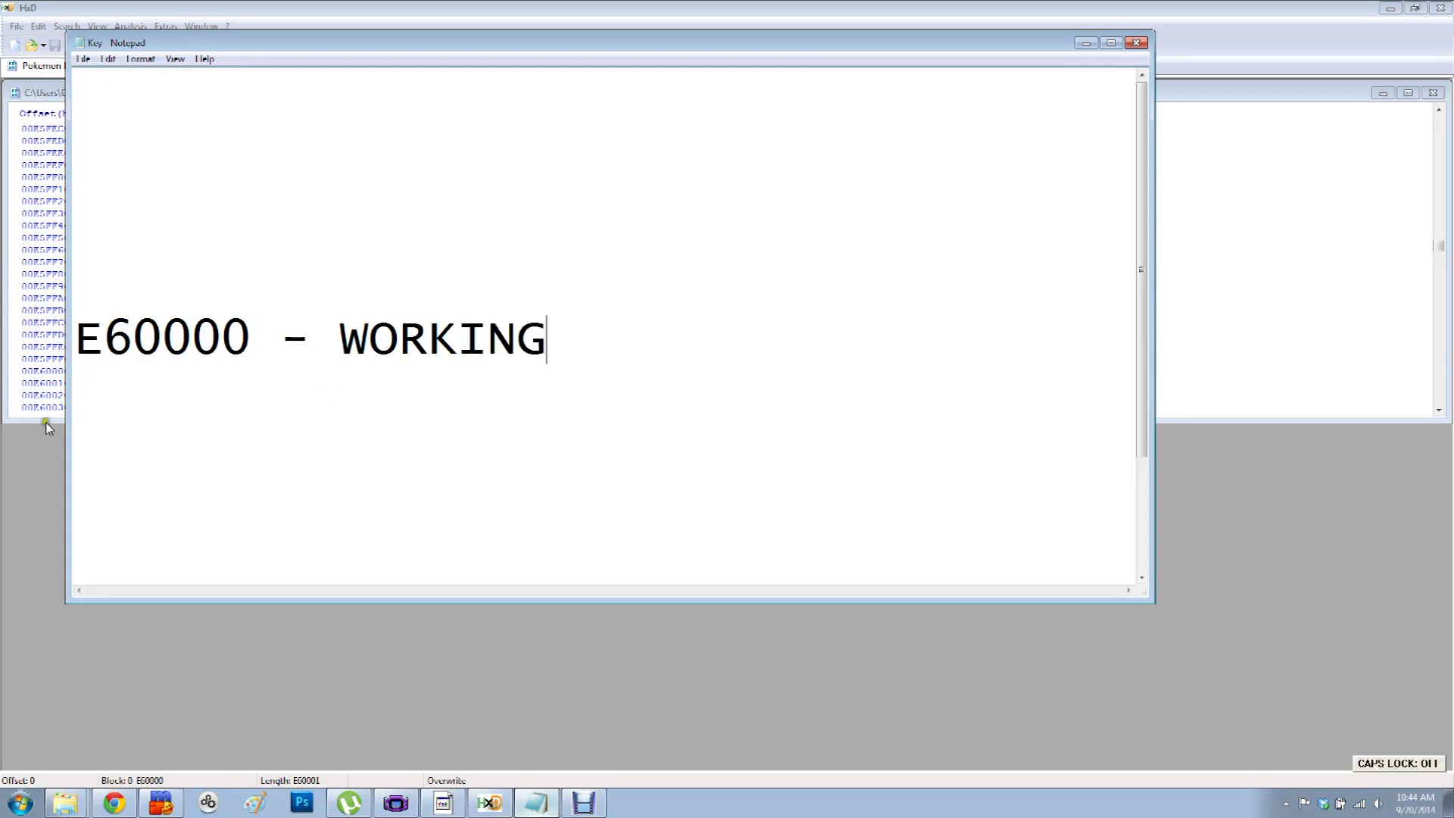
pyautogui.moveTo(75, 339); pyautogui.dragTo(252, 339)
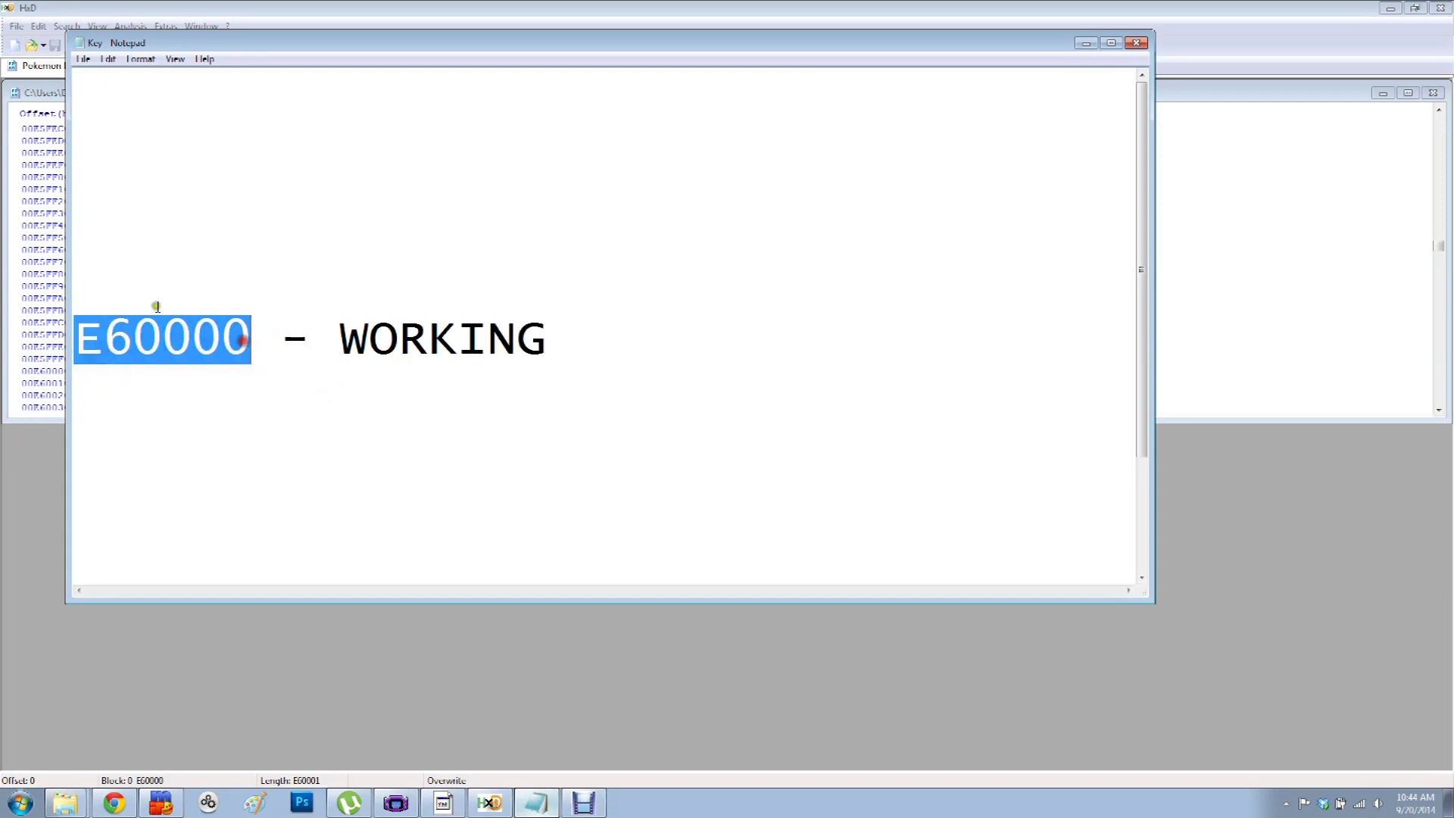
pyautogui.click(153, 305)
pyautogui.write('e4')
pyautogui.press('BackSpace')
pyautogui.press('BackSpace')
pyautogui.write('e')
pyautogui.press('BackSpace')
pyautogui.press('capslock')
pyautogui.write('E')
pyautogui.press('BackSpace')
pyautogui.press('BackSpace')
pyautogui.press('BackSpace')
pyautogui.press('BackSpace')
pyautogui.press('BackSpace')
pyautogui.press('BackSpace')
pyautogui.press('BackSpace')
pyautogui.press('BackSpace')
pyautogui.press('BackSpace')
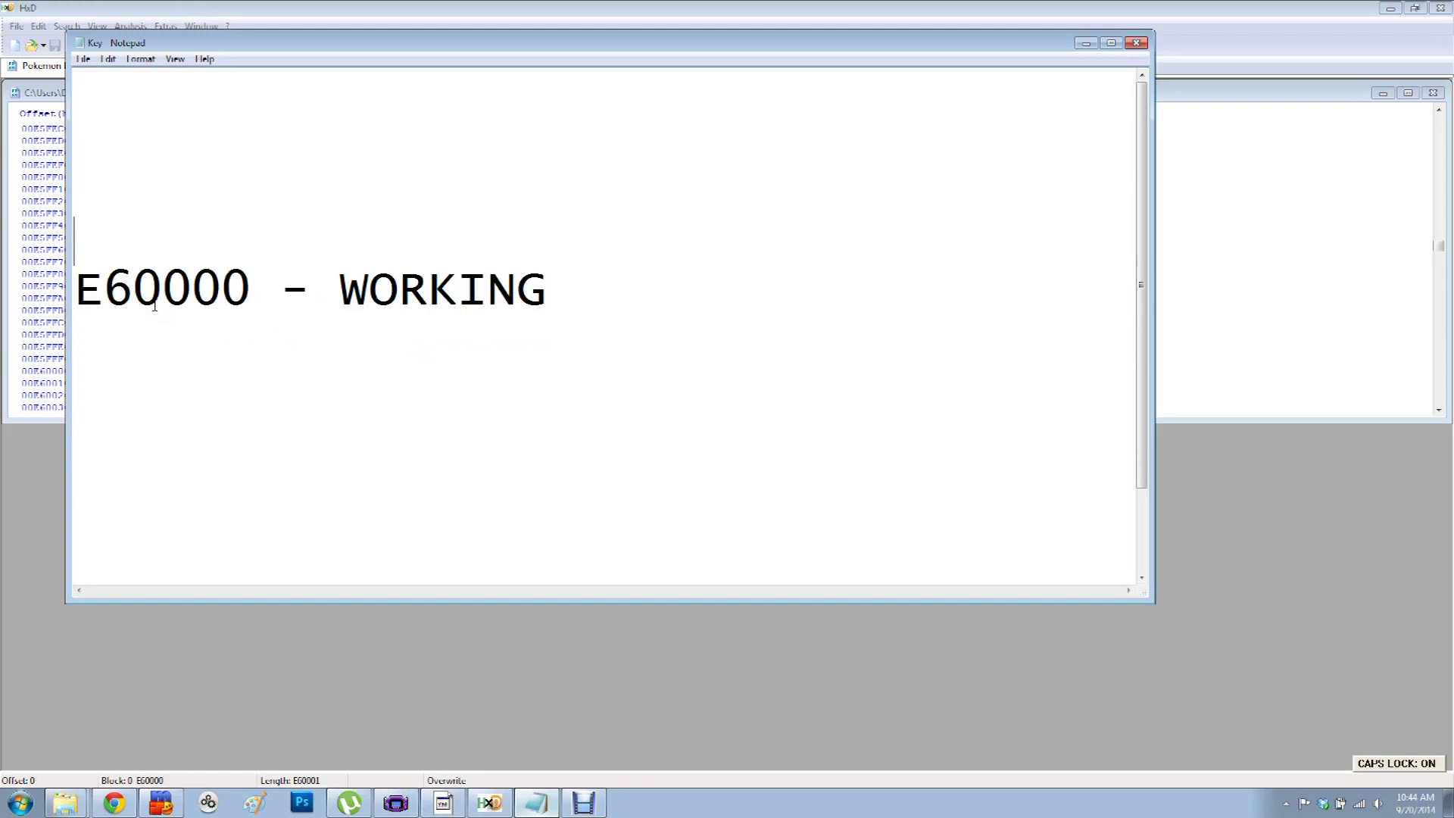
pyautogui.write('E4000')
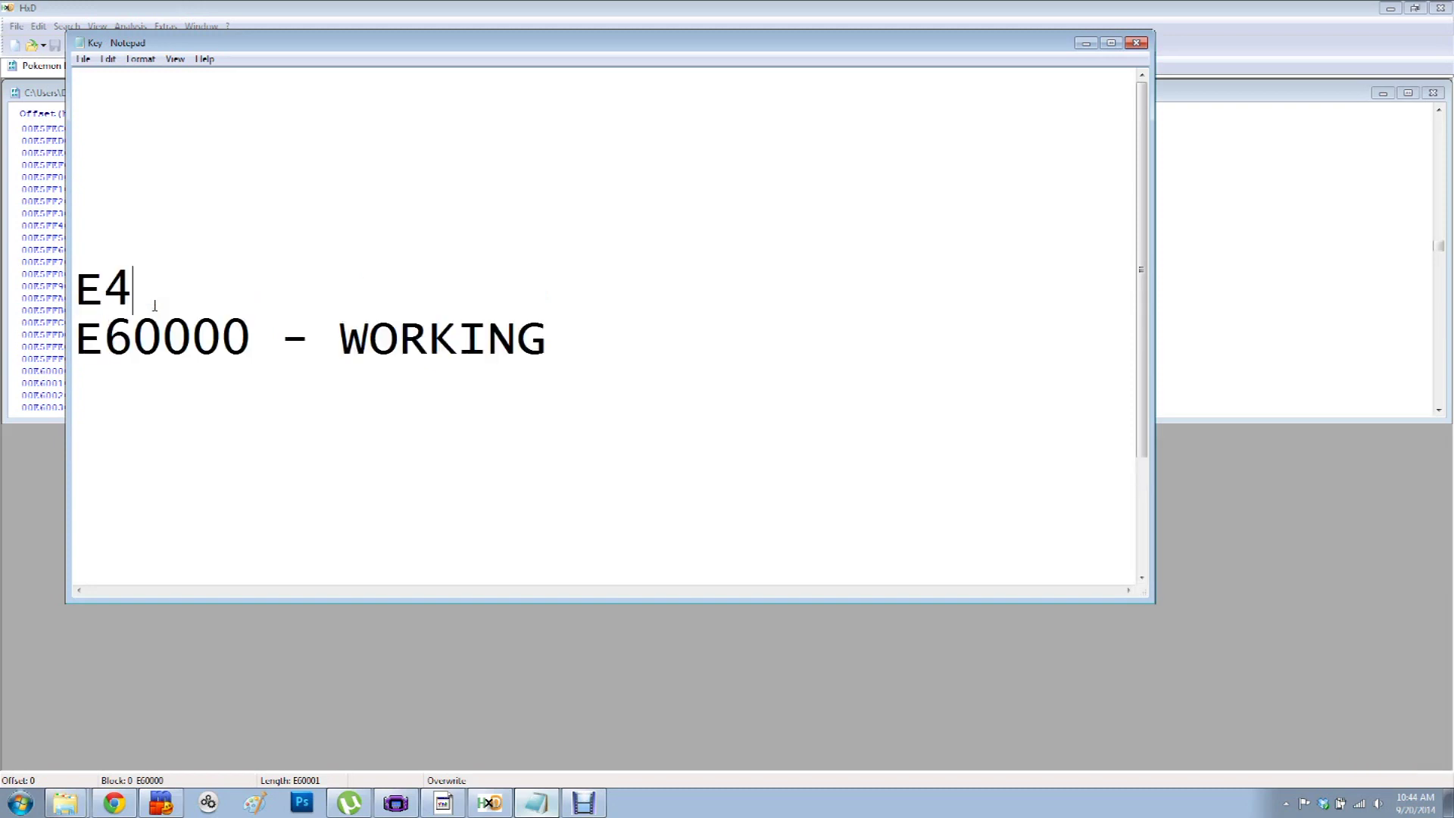
pyautogui.press('BackSpace')
pyautogui.press('BackSpace')
pyautogui.press('BackSpace')
pyautogui.press('BackSpace')
pyautogui.press('BackSpace')
pyautogui.write('B457')
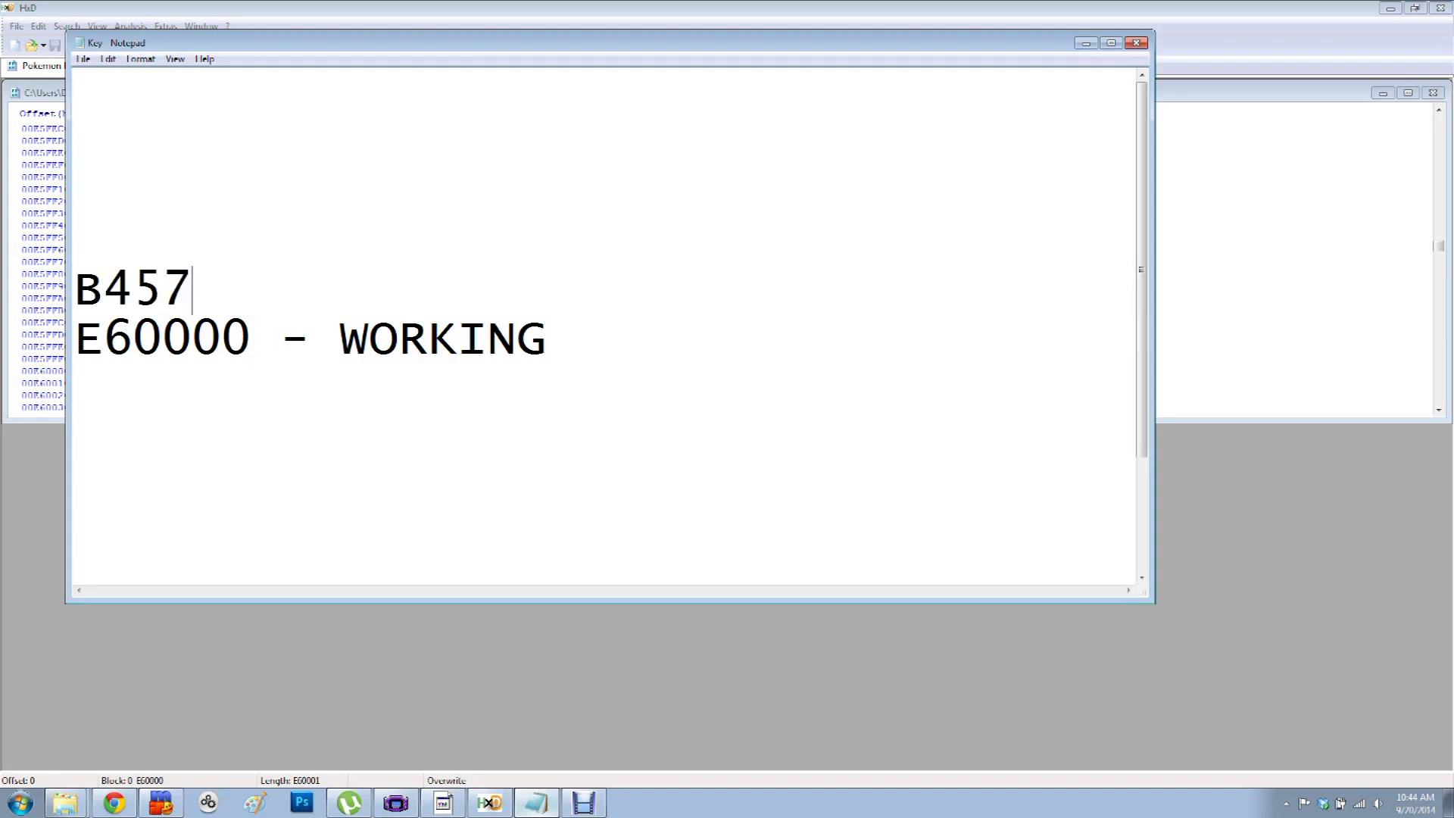
pyautogui.write('C2')
pyautogui.press('BackSpace')
pyautogui.press('BackSpace')
pyautogui.press('BackSpace')
pyautogui.press('BackSpace')
pyautogui.press('BackSpace')
pyautogui.press('BackSpace')
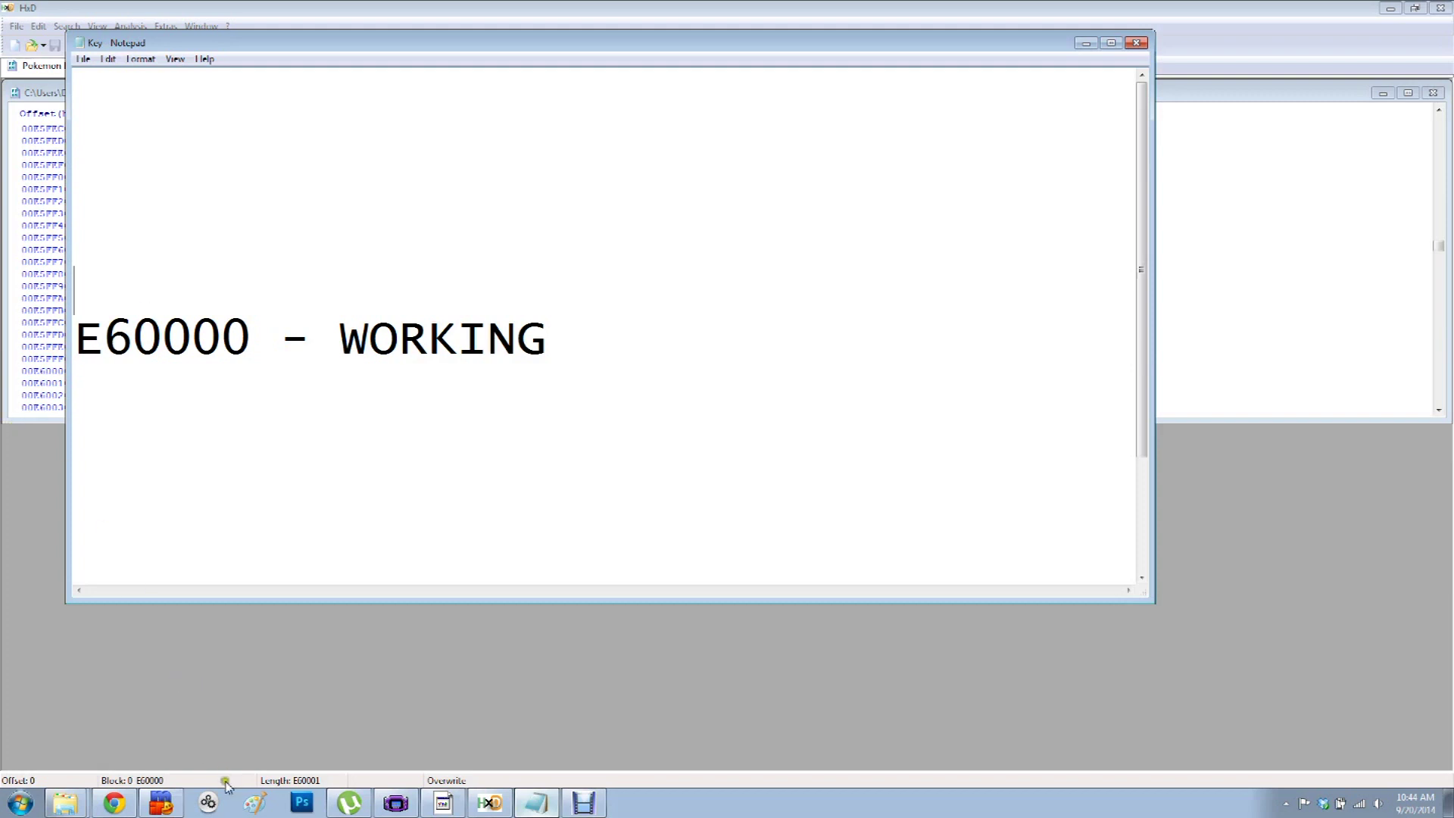
# - Copy the offset E60000 from the note into the XSE calculator as hexadecimal and convert it to decimal
pyautogui.moveTo(73, 338); pyautogui.dragTo(241, 345)
pyautogui.rightClick(221, 342)
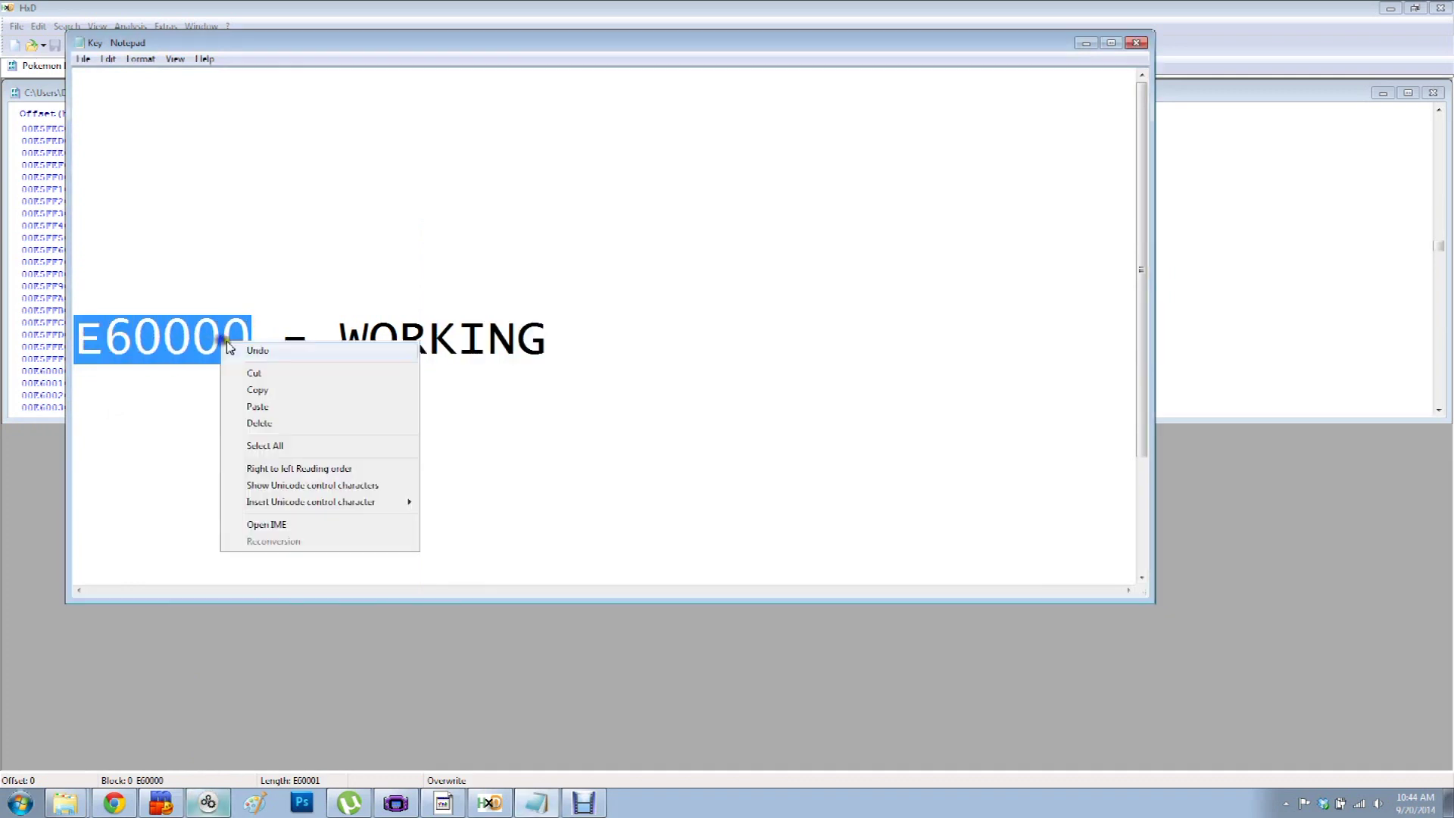
pyautogui.click(288, 390)
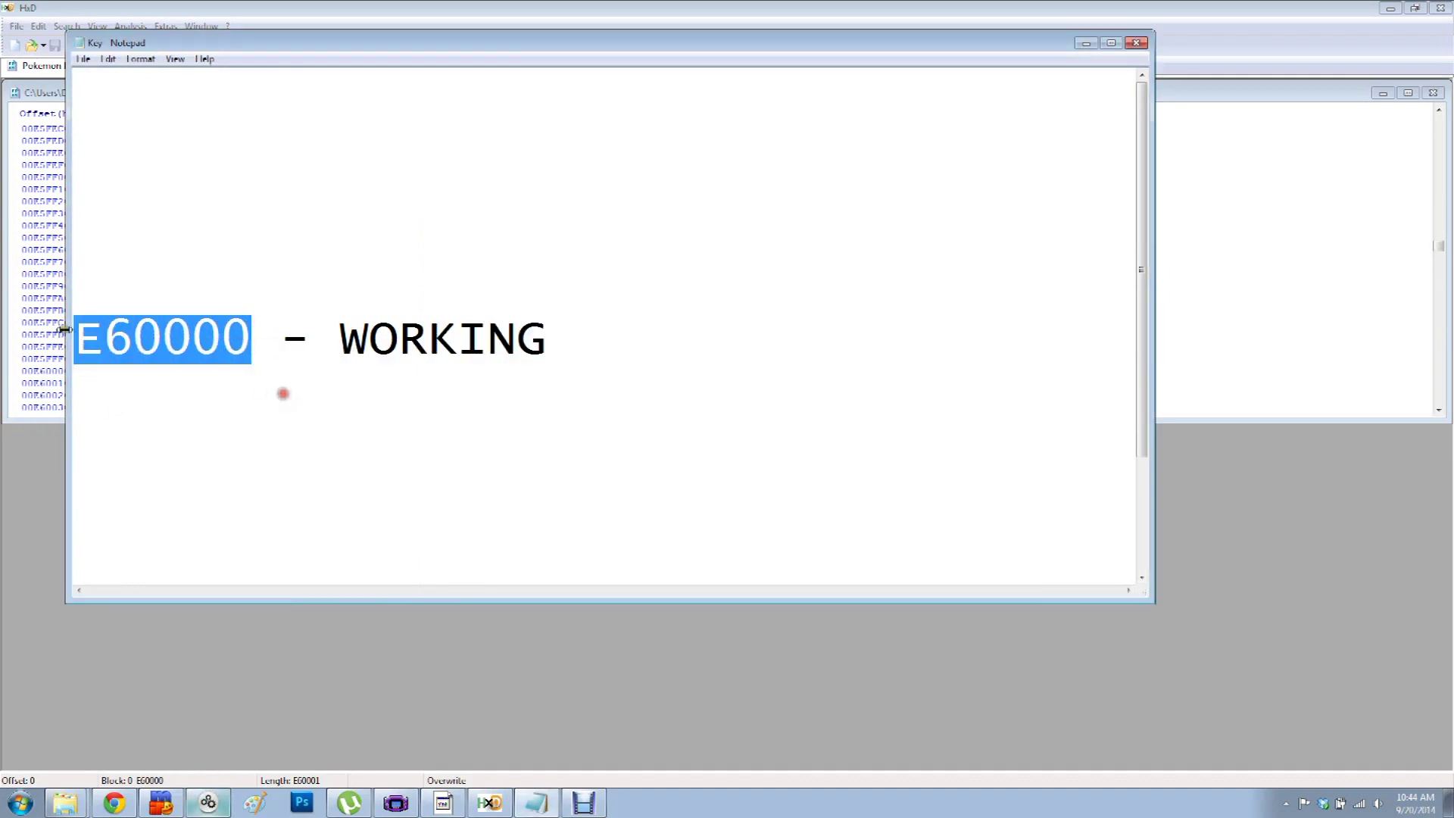
pyautogui.click(246, 801)
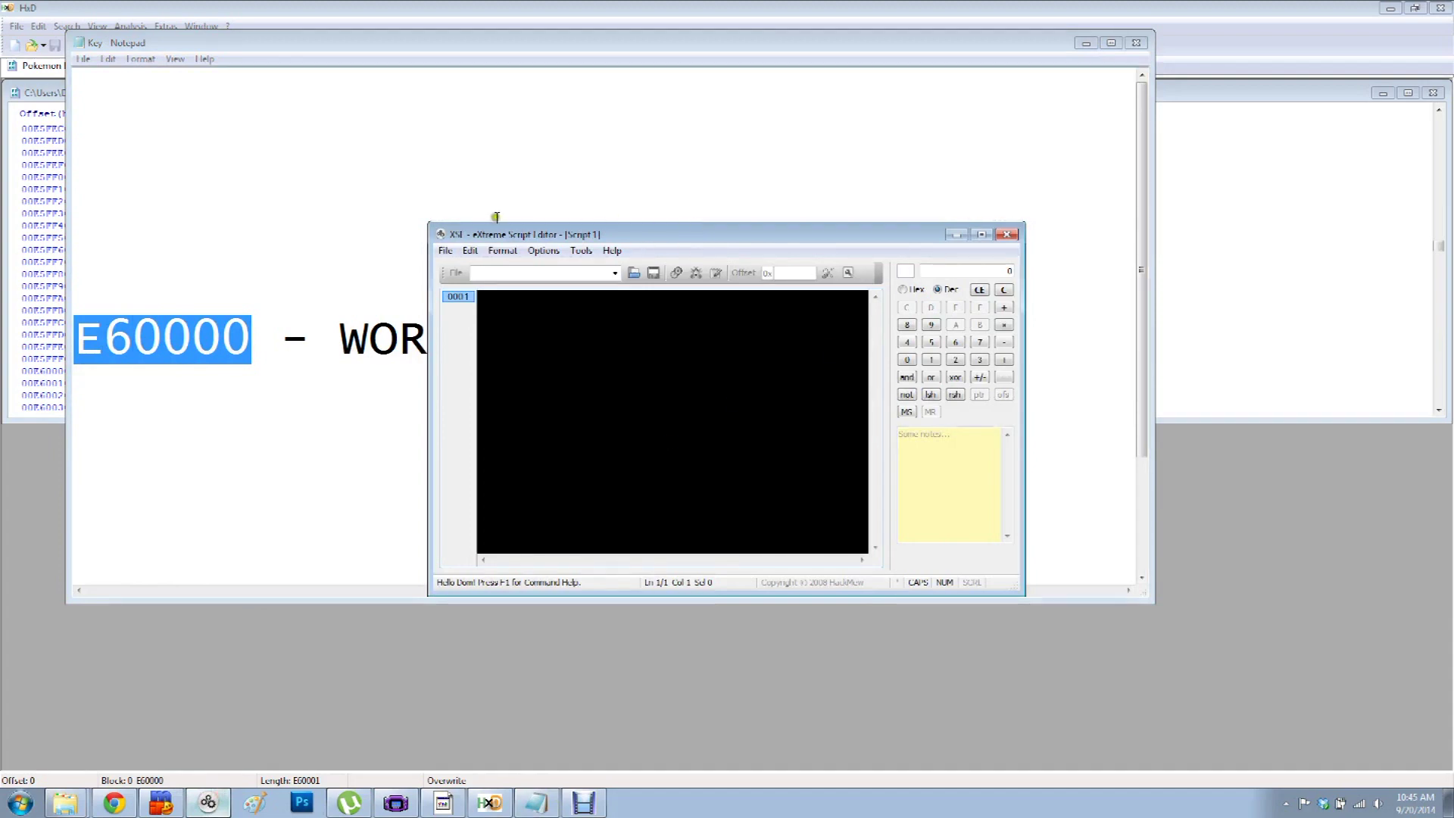
pyautogui.rightClick(1000, 267)
pyautogui.click(903, 289)
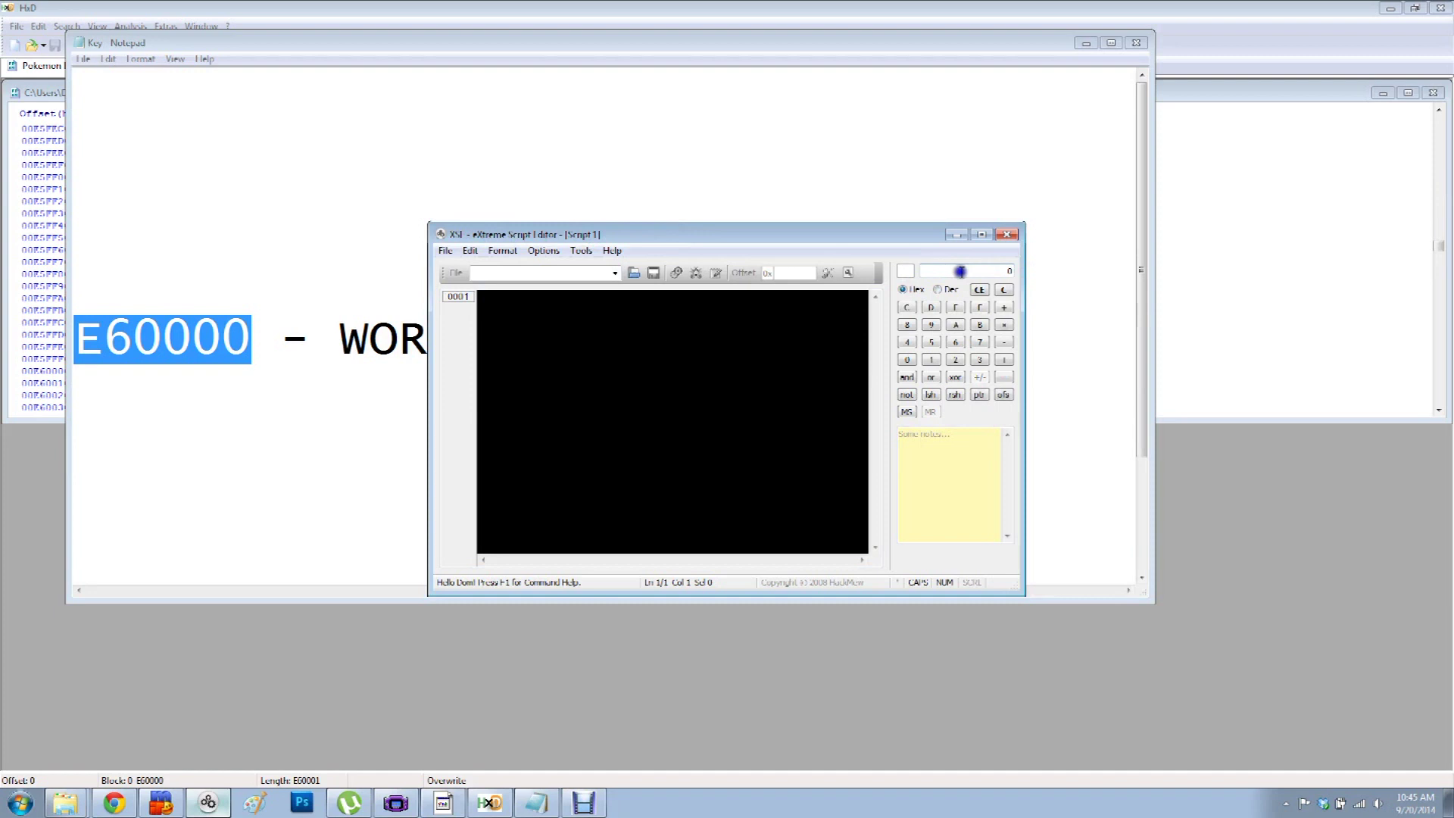
pyautogui.rightClick(984, 271)
pyautogui.click(1004, 302)
pyautogui.click(937, 289)
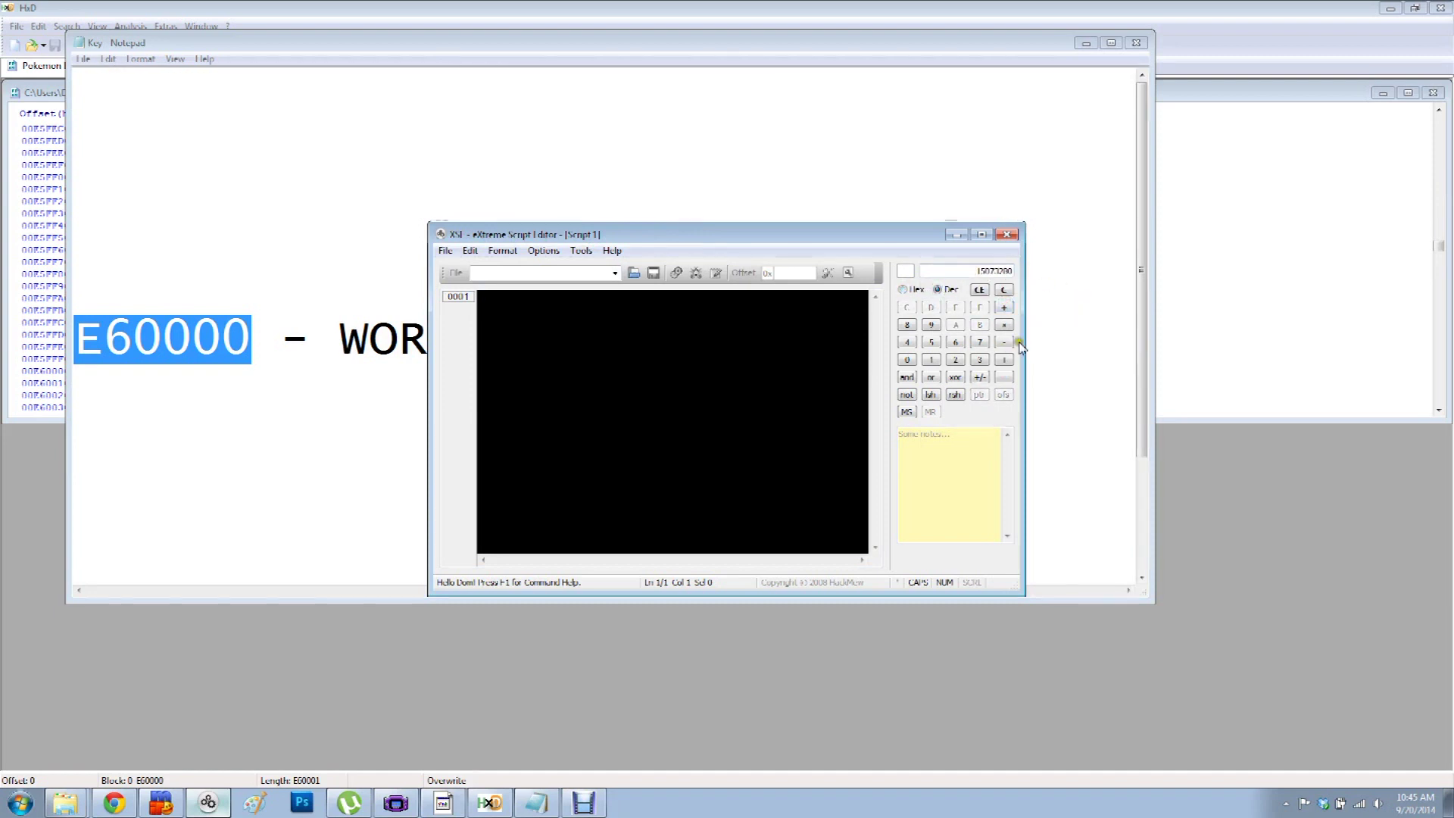
# - Divide the decimal offset by 2 in the calculator and copy the result as a hexadecimal value
pyautogui.click(1003, 308)
pyautogui.click(958, 359)
pyautogui.click(1004, 377)
pyautogui.click(908, 293)
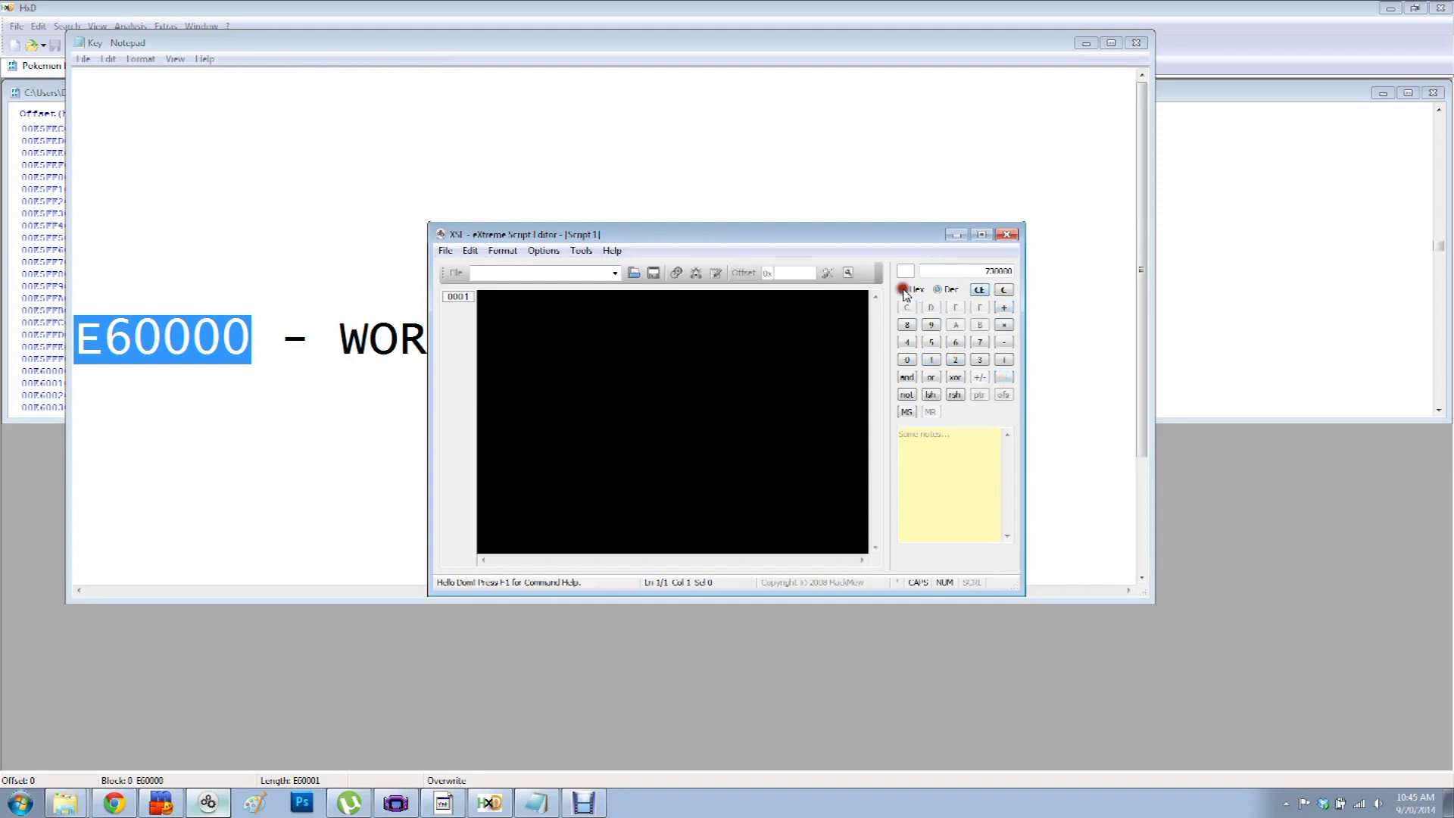
pyautogui.rightClick(1003, 272)
pyautogui.click(1046, 284)
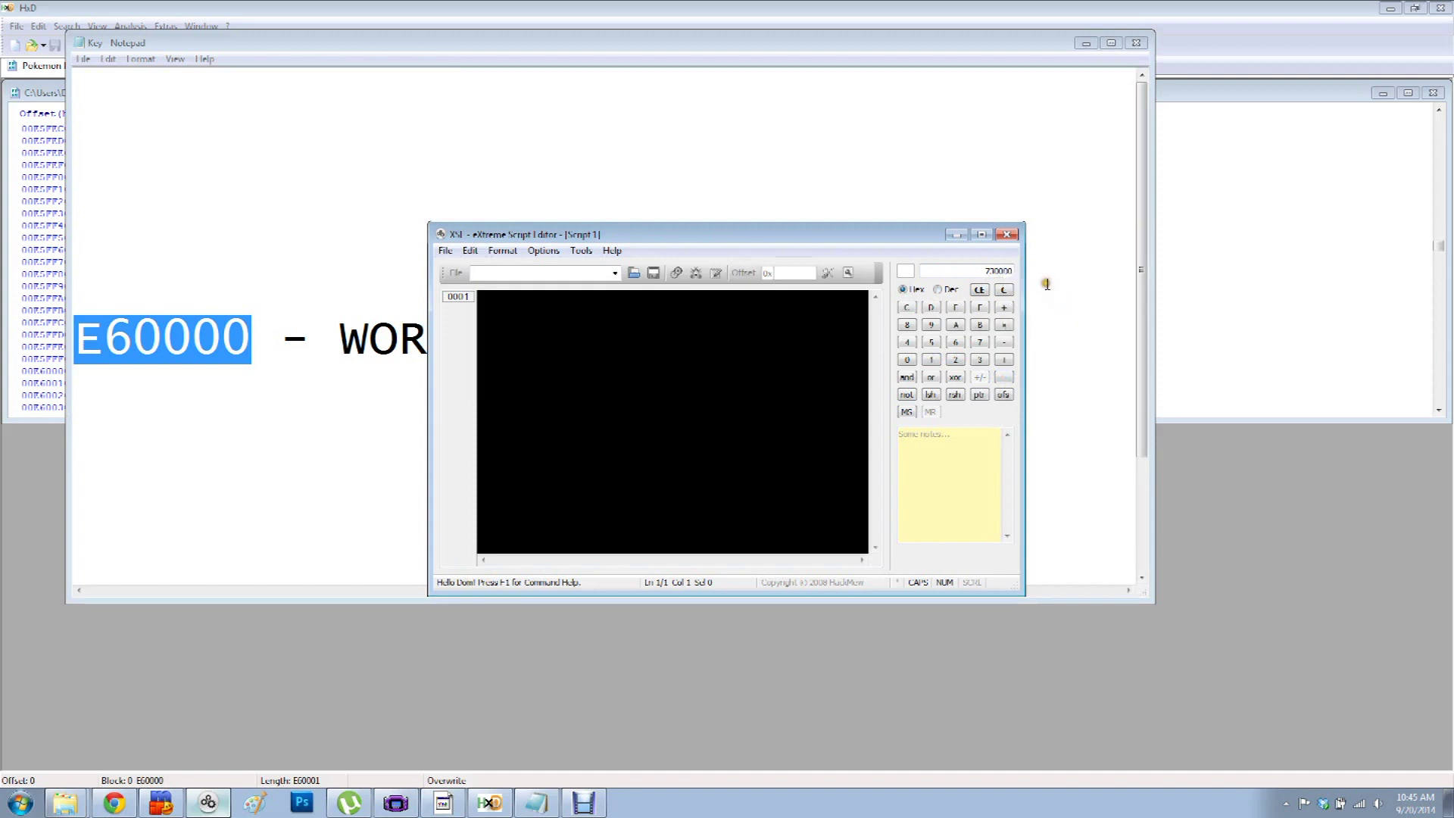
pyautogui.rightClick(989, 271)
pyautogui.click(1020, 300)
# - Switch to Windows Explorer and delete the Pokemon Discovery 0.3.4 - Copy GBA file from the Discovery folder
pyautogui.click(489, 803)
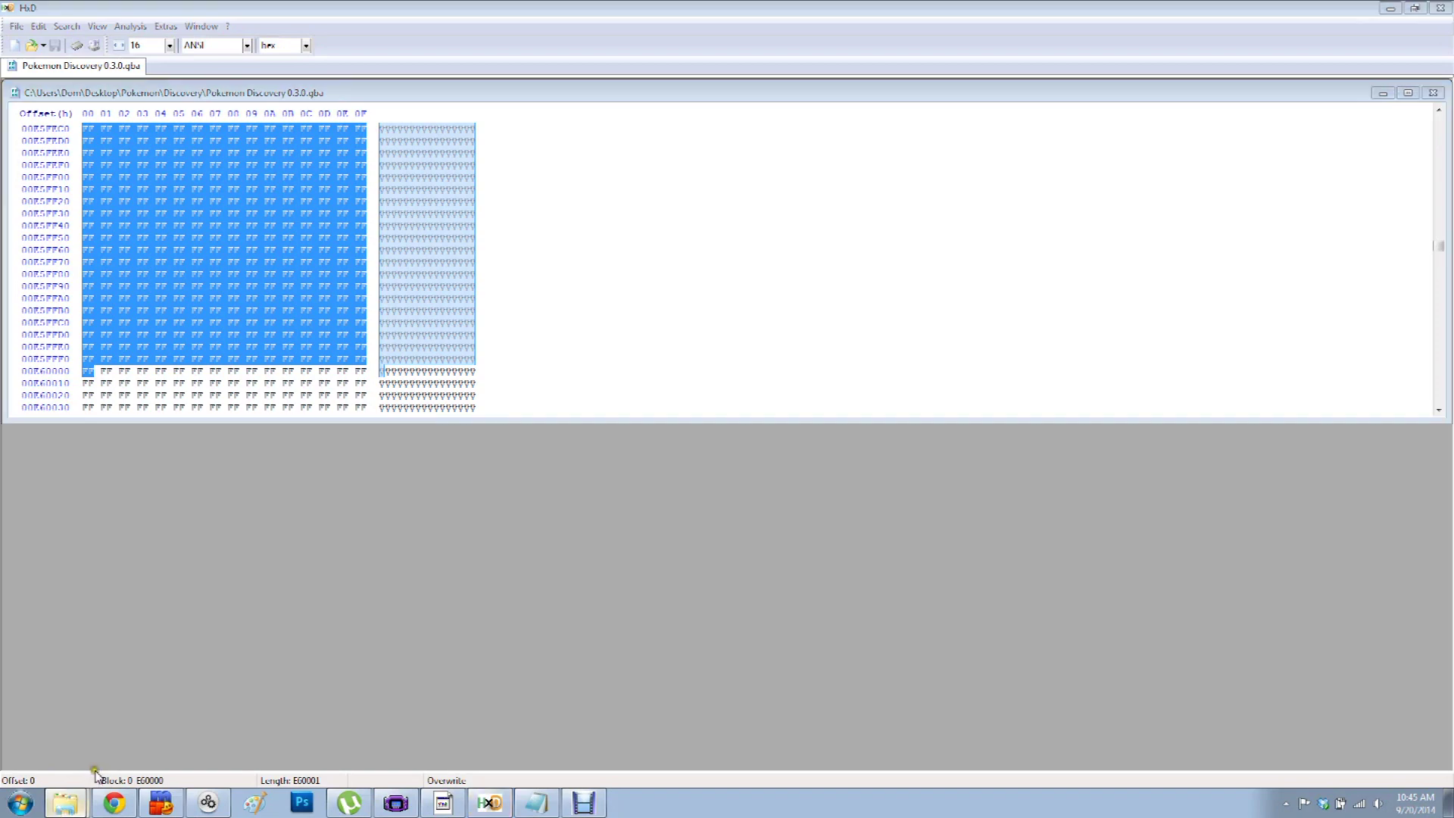
pyautogui.click(65, 803)
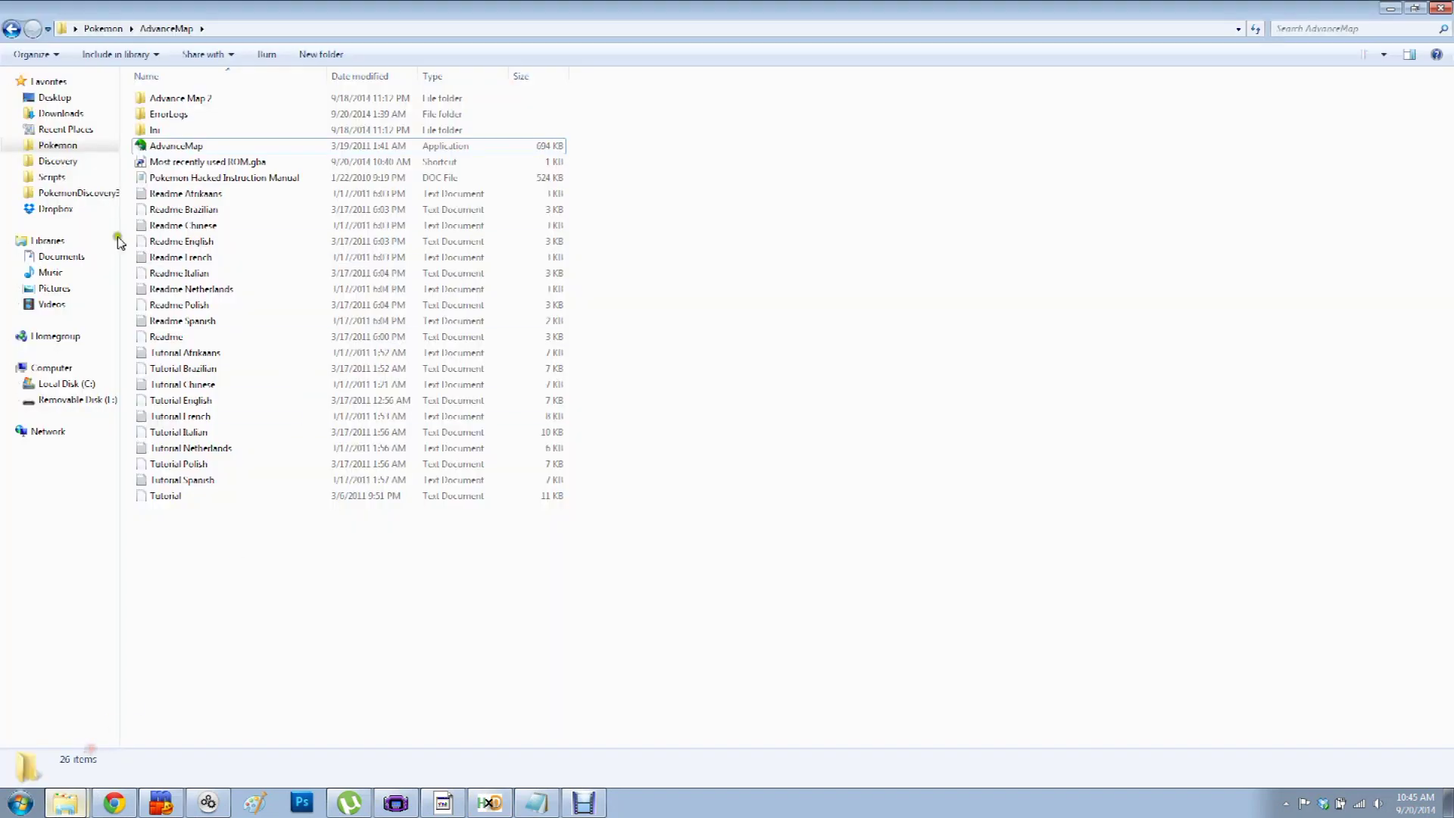
pyautogui.click(60, 160)
pyautogui.scroll(-20, 810, 541)
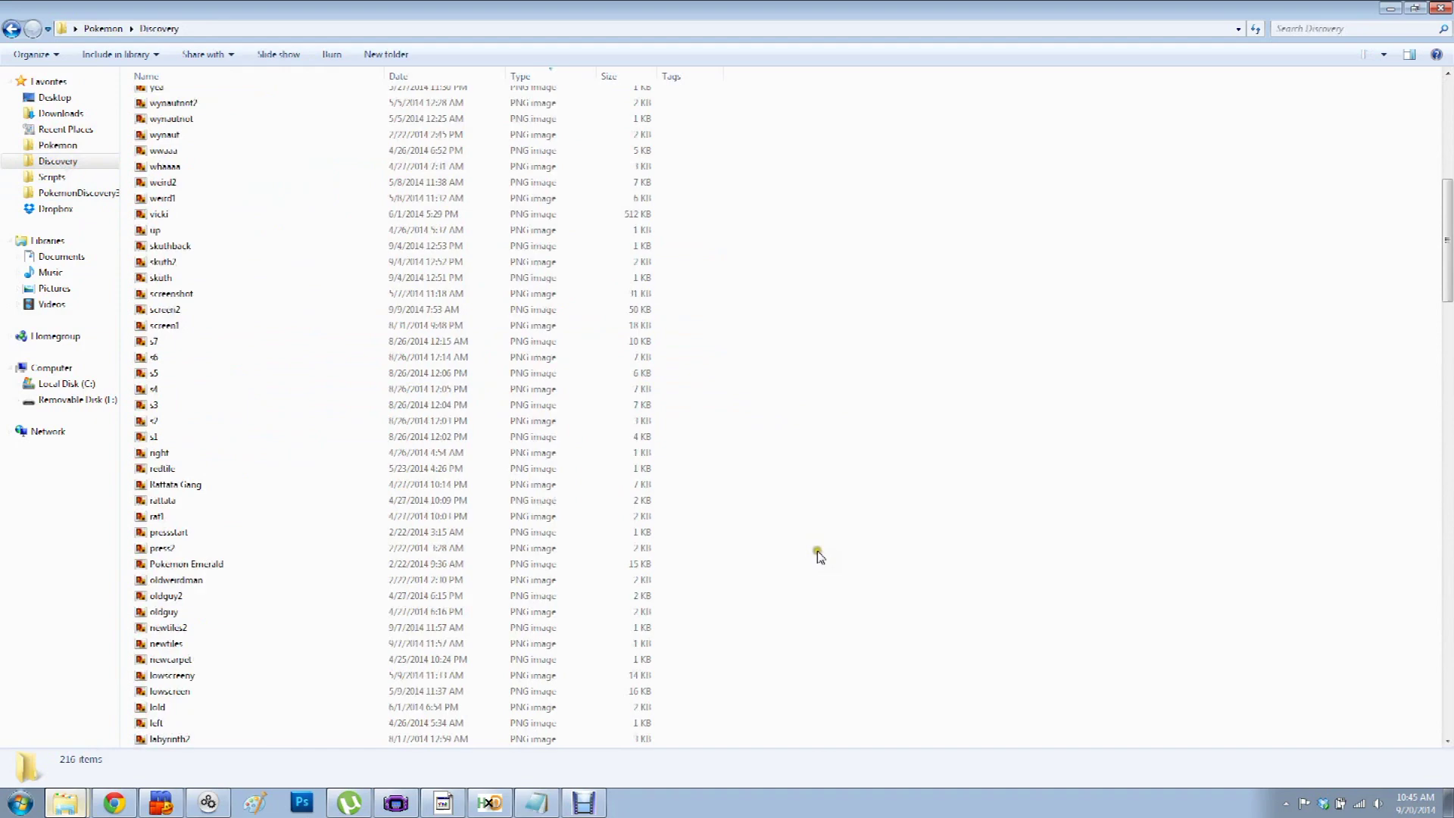
pyautogui.scroll(-12, 808, 577)
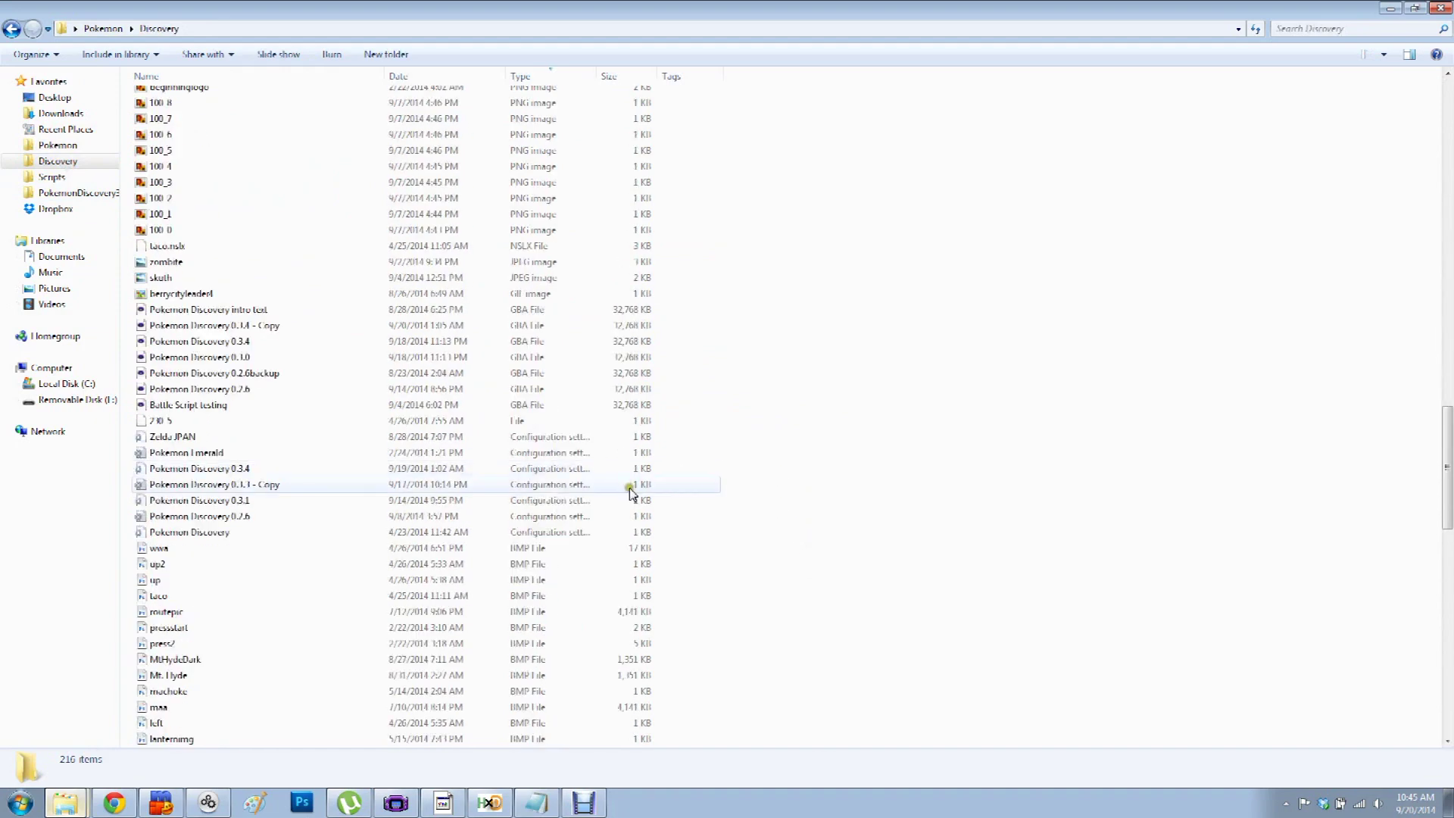
pyautogui.click(210, 330)
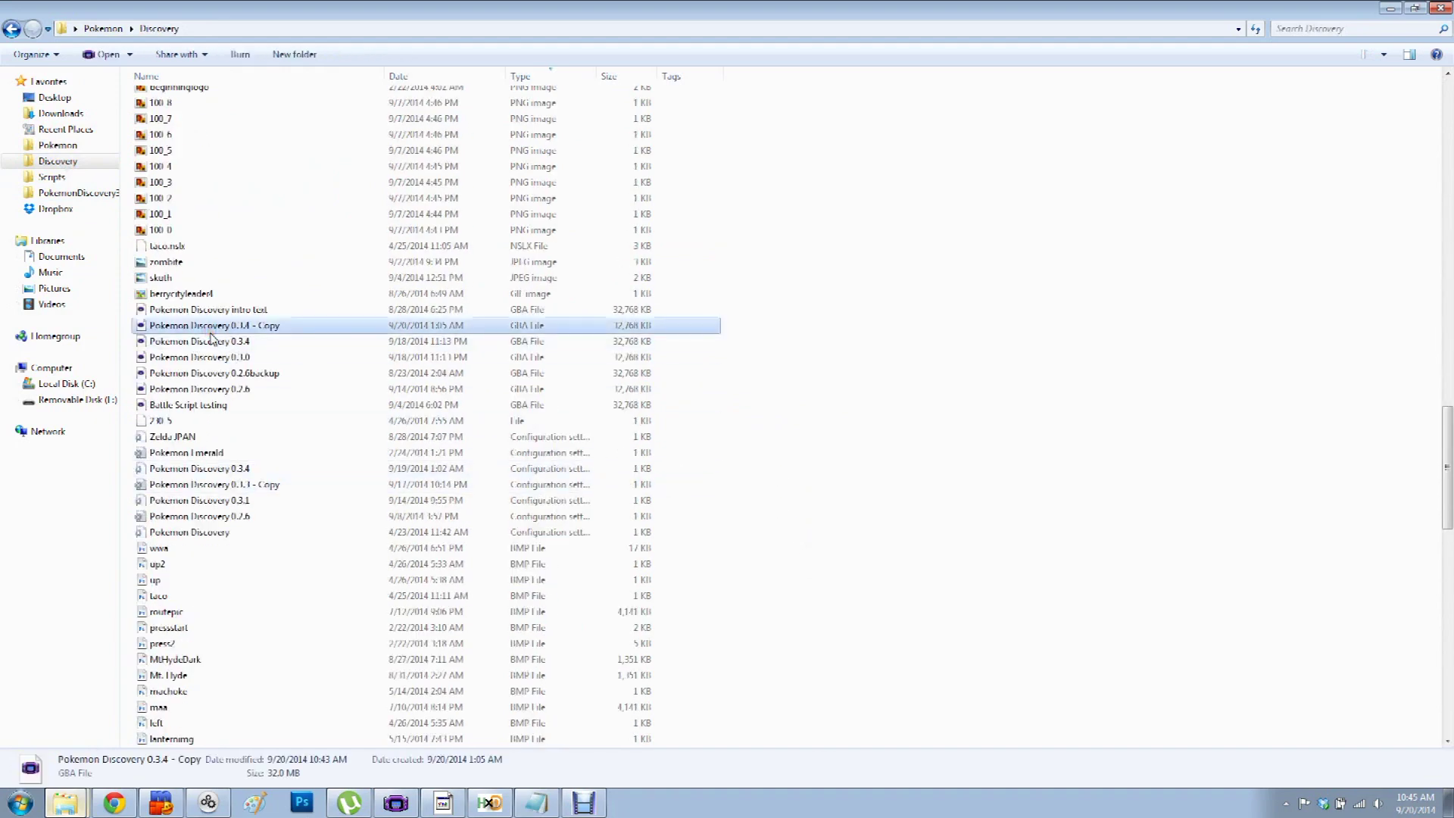
pyautogui.click(301, 332)
pyautogui.click(466, 325)
pyautogui.press('Delete')
pyautogui.click(773, 462)
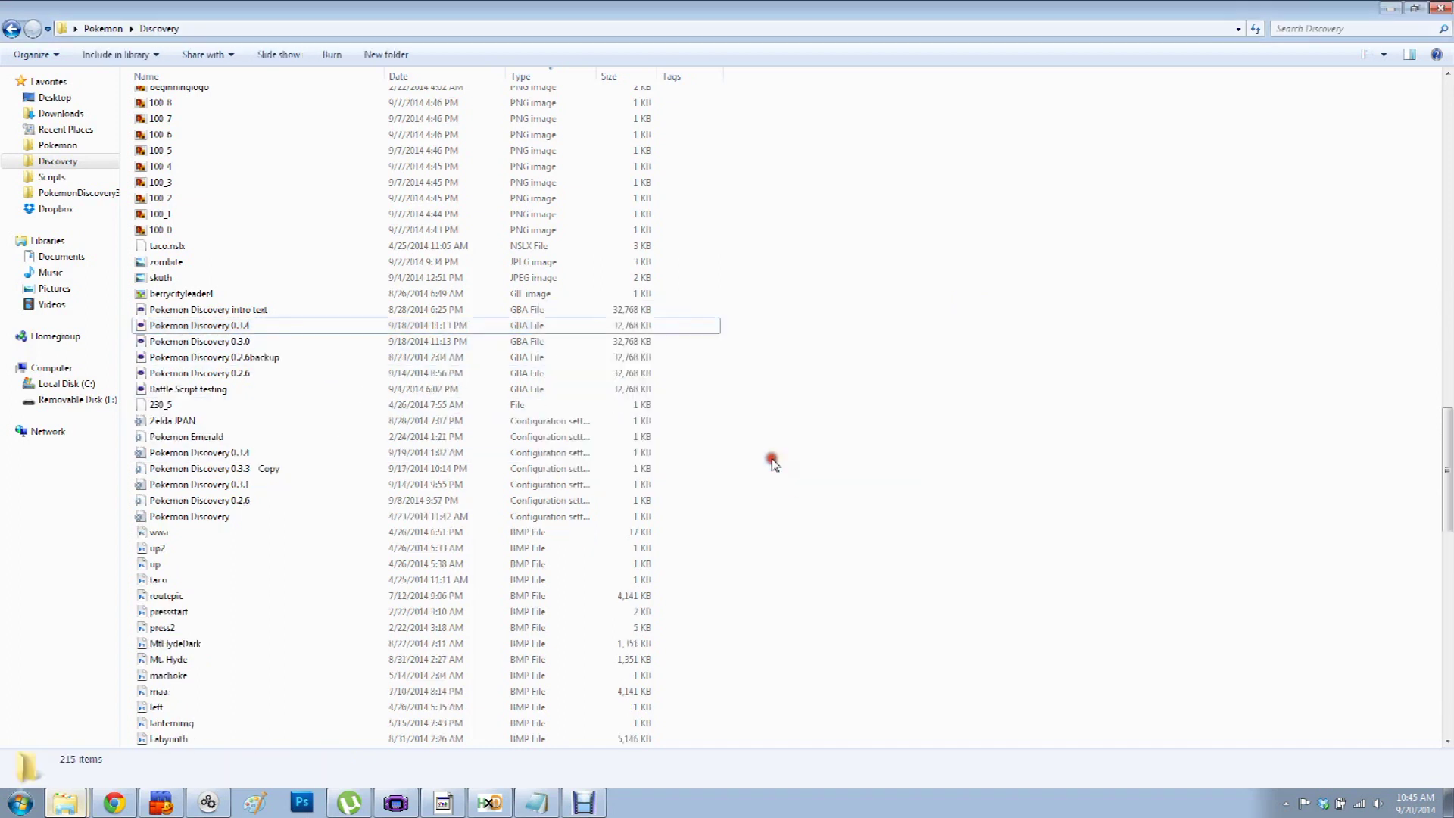
# - Make a fresh duplicate of the Pokemon Discovery 0.3.4 GBA file in the same folder
pyautogui.rightClick(222, 328)
pyautogui.click(299, 593)
pyautogui.rightClick(784, 315)
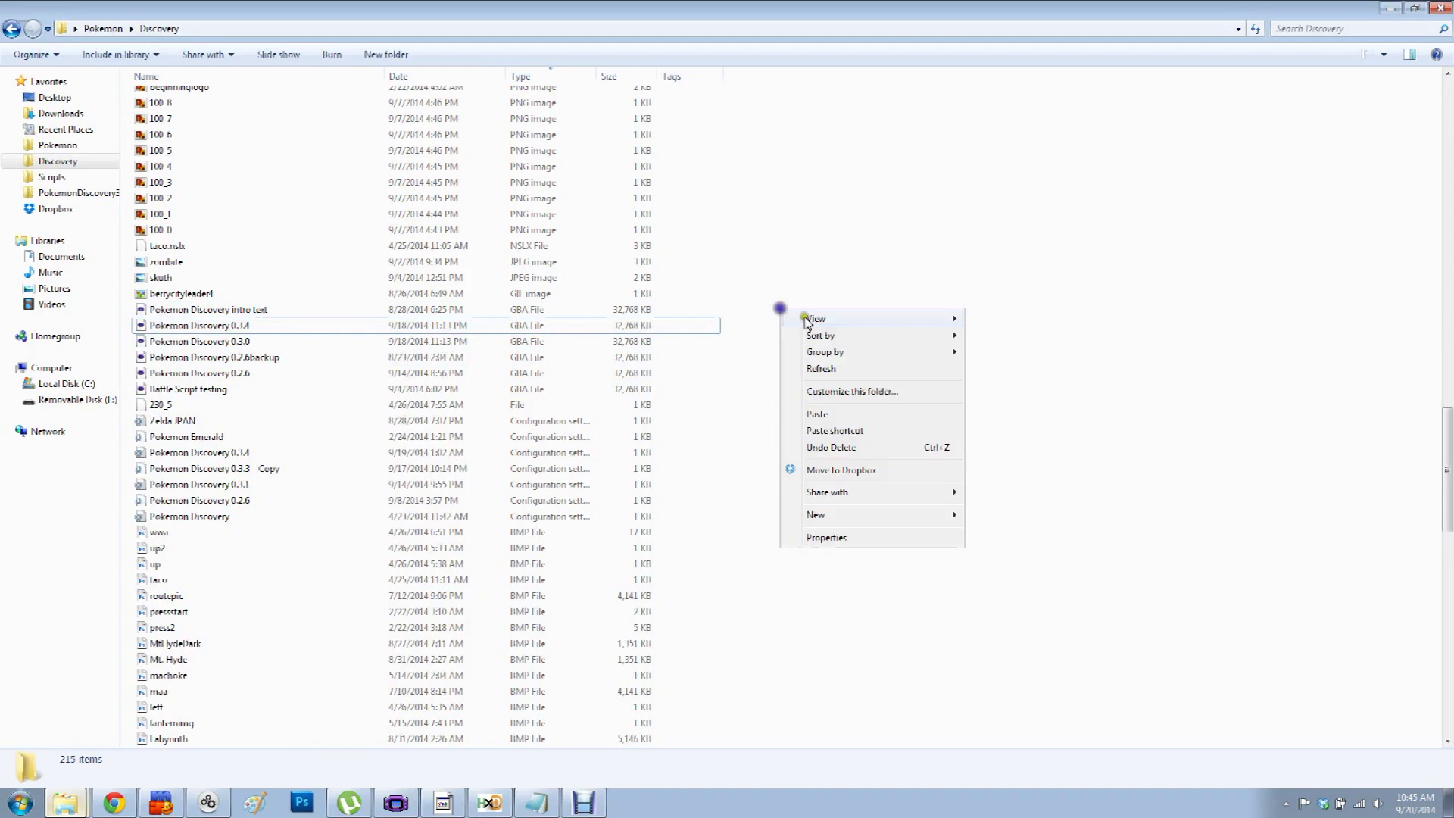
pyautogui.click(880, 415)
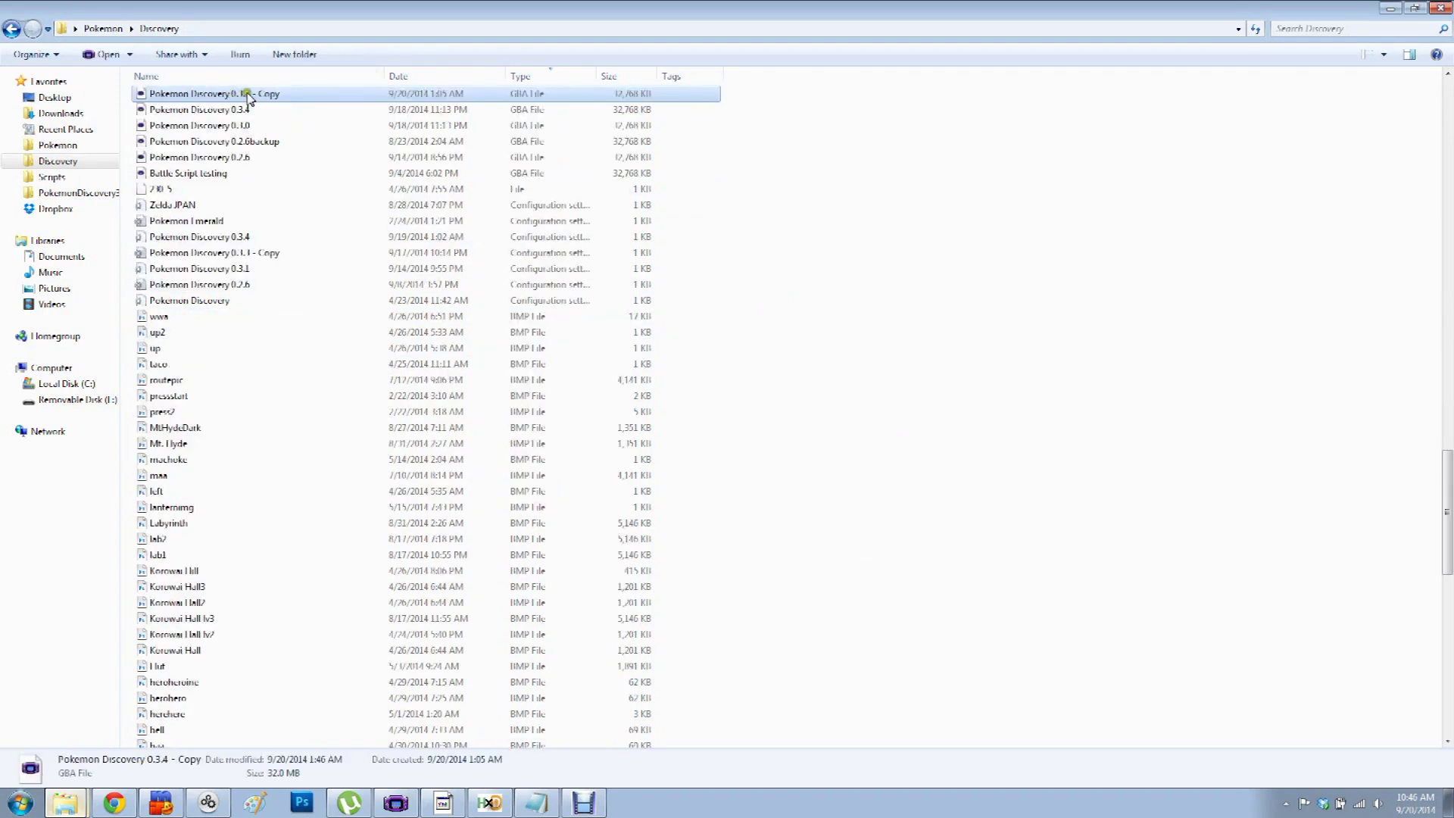
# - Switch to HxD and compare Pokemon Discovery 0.3.0 with the target file Pokemon Discovery 0.3.4 - Copy
pyautogui.click(489, 802)
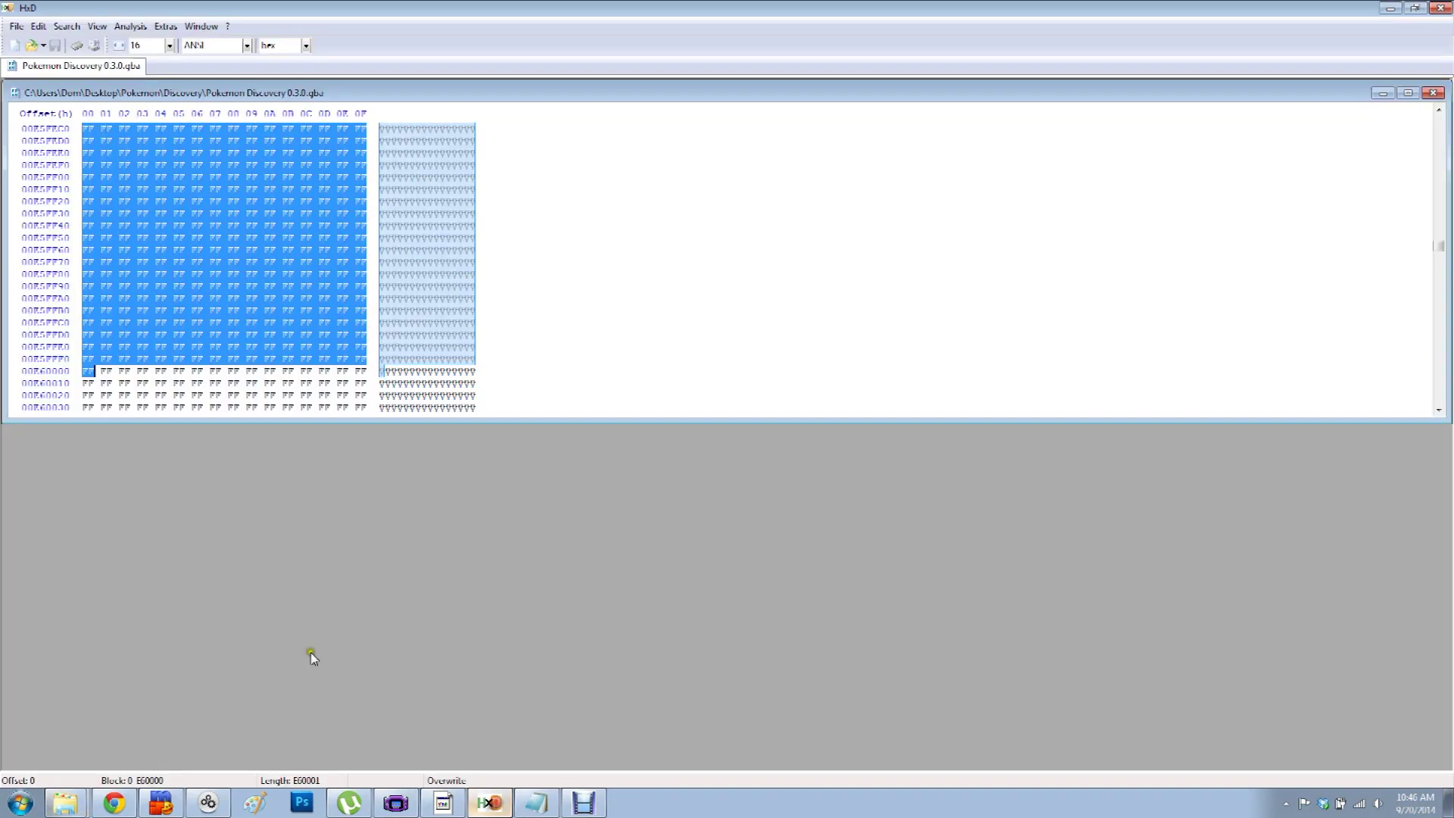
pyautogui.click(130, 26)
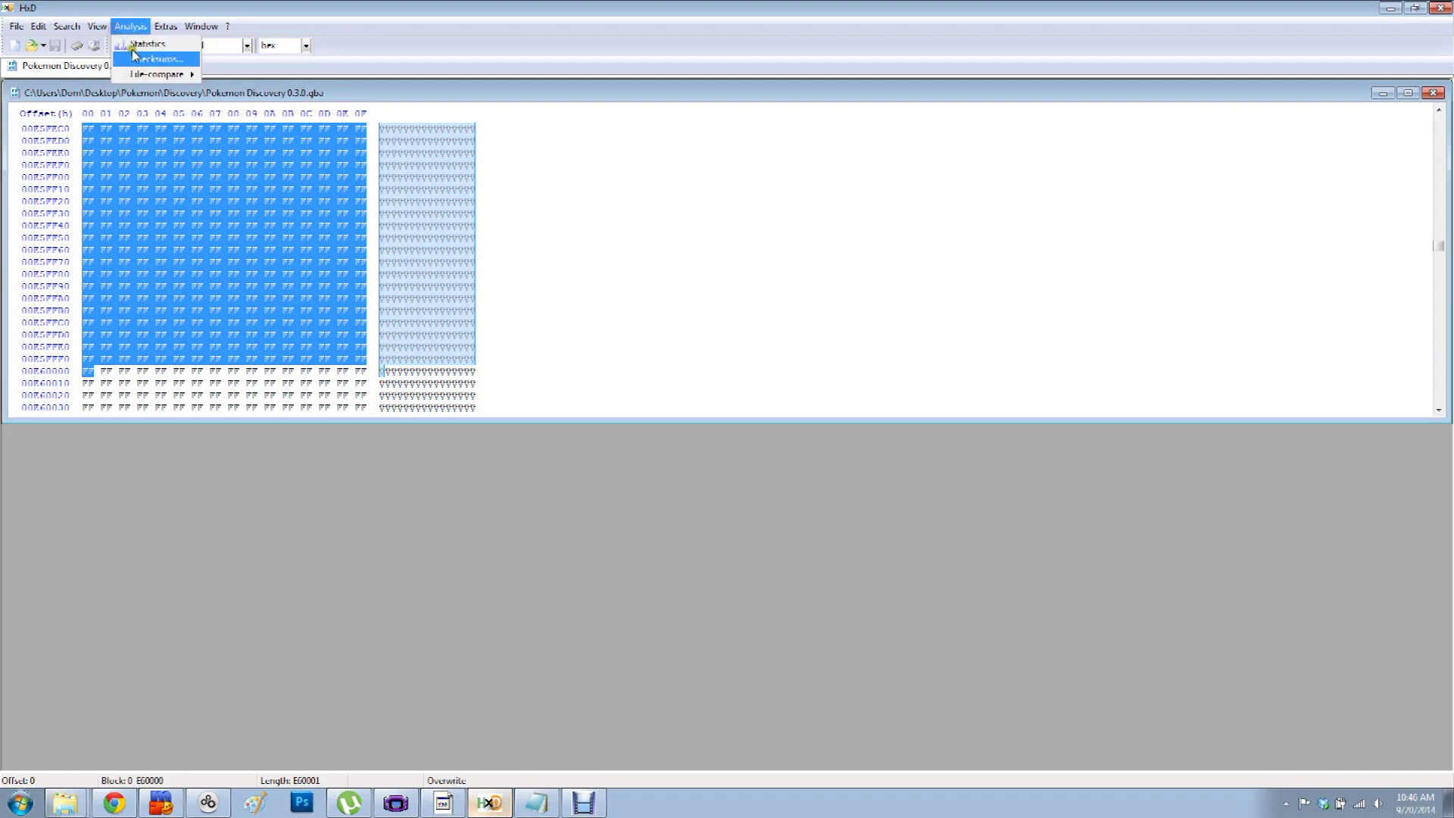
pyautogui.moveTo(151, 73)
pyautogui.click(279, 78)
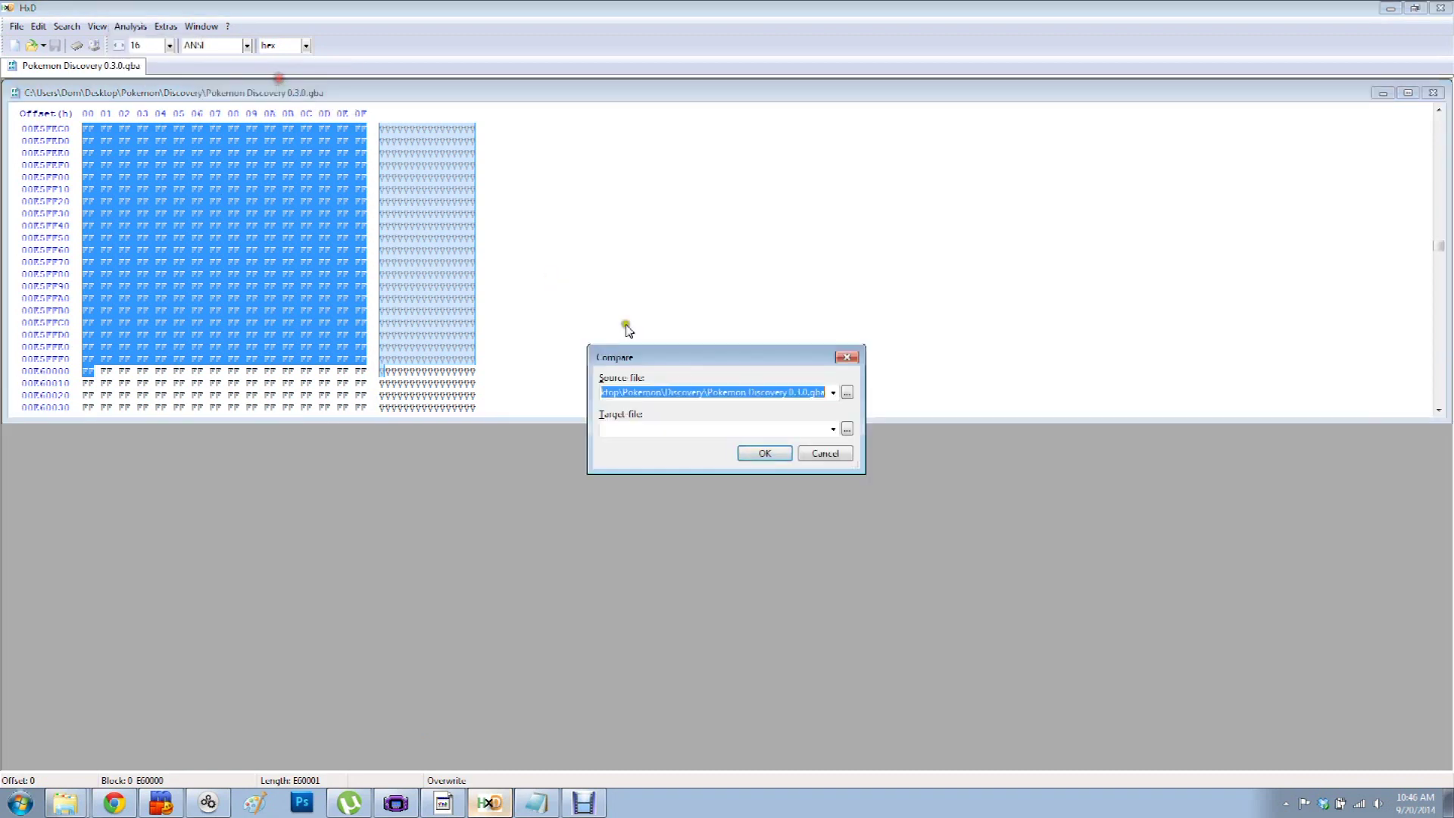
pyautogui.click(846, 428)
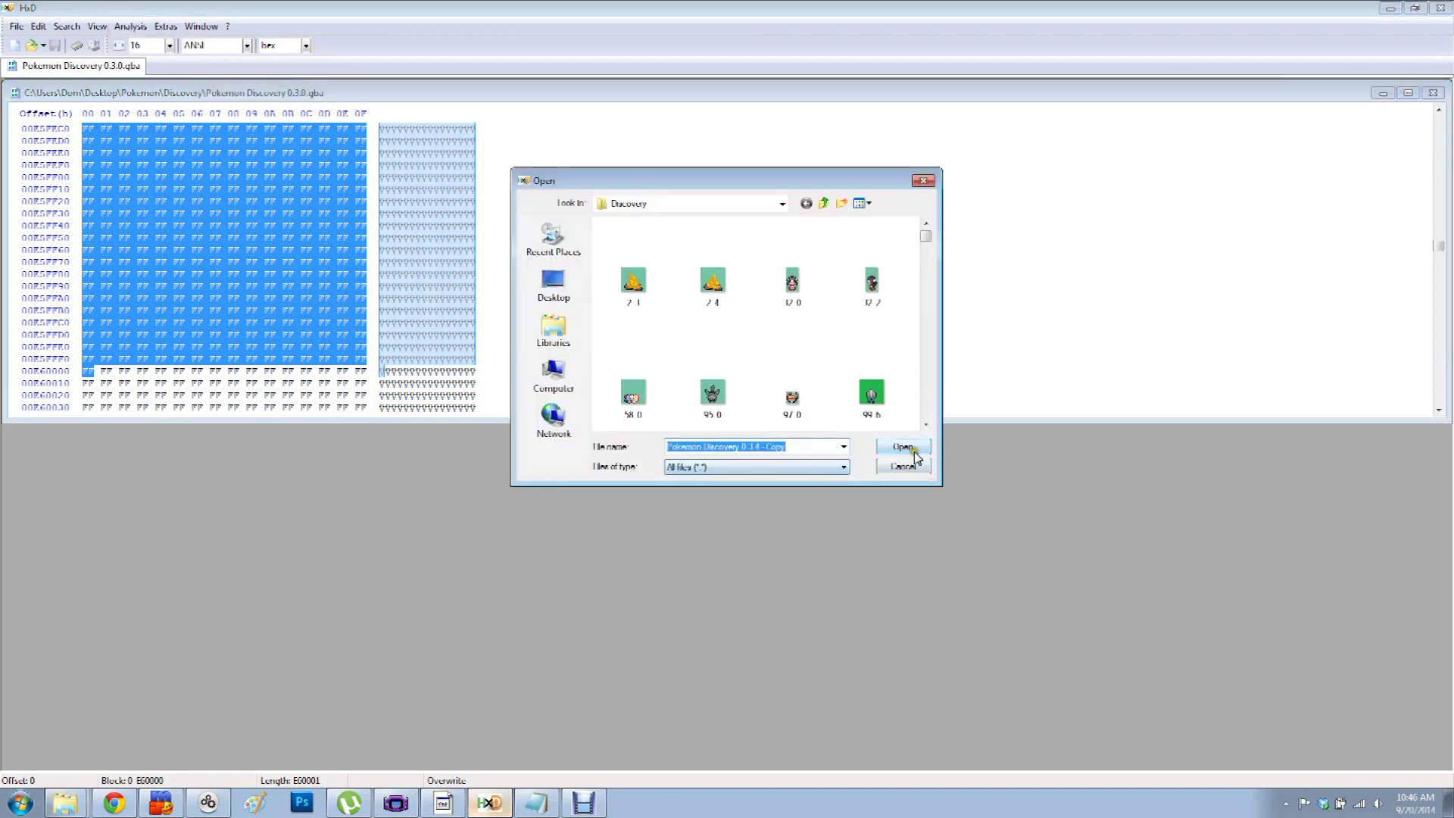
pyautogui.click(903, 446)
pyautogui.click(780, 452)
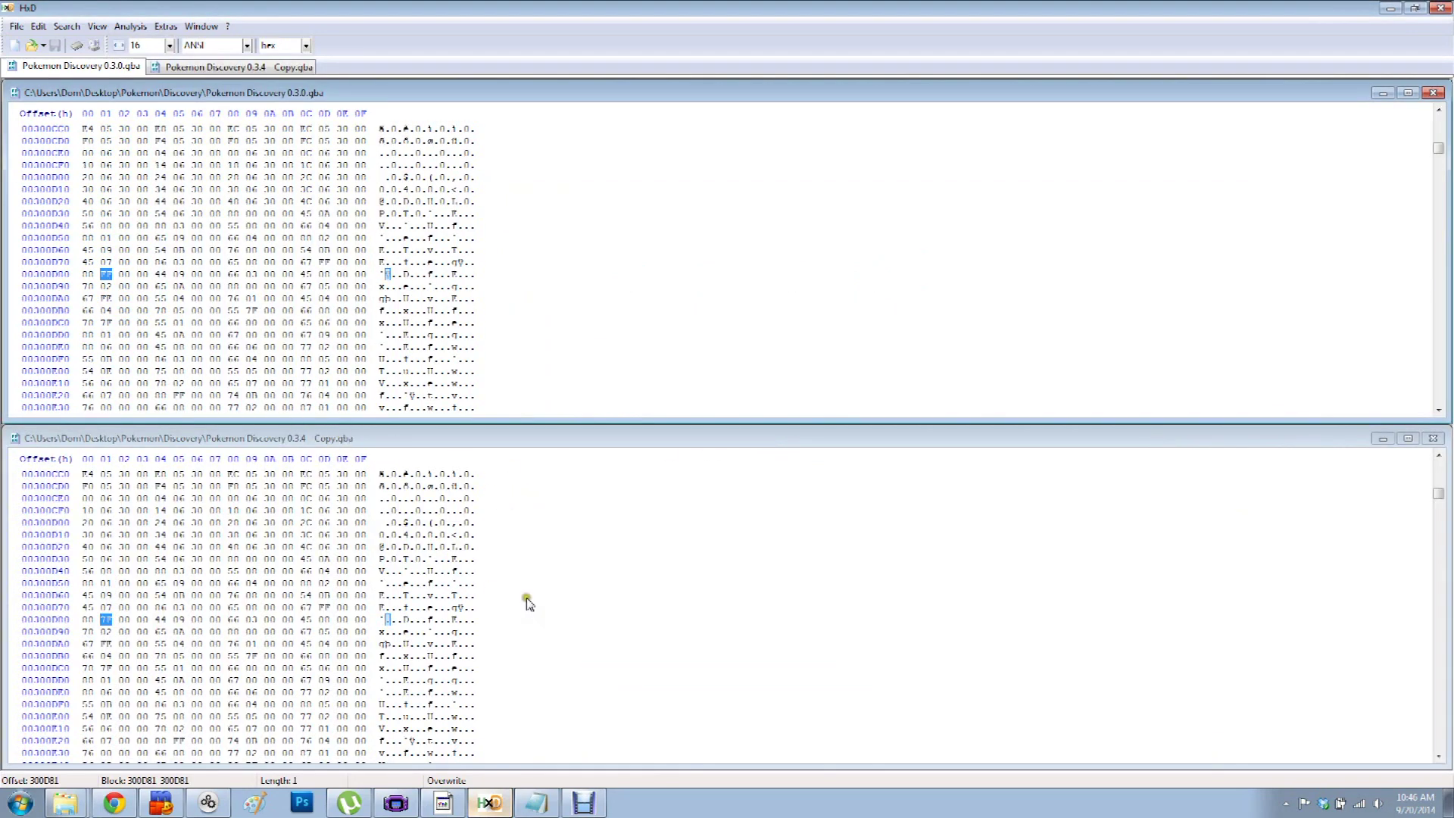
pyautogui.click(208, 802)
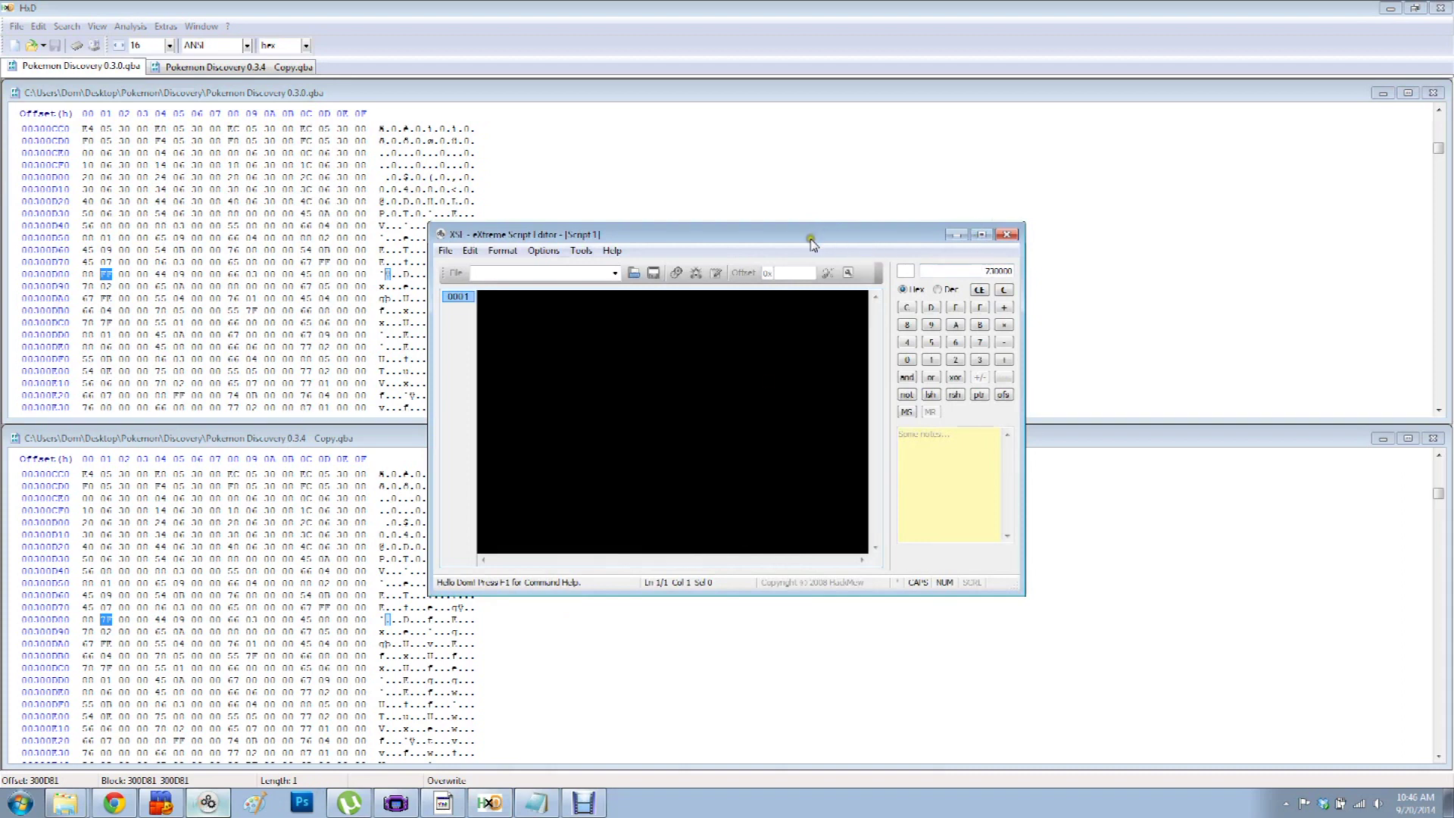
pyautogui.click(288, 227)
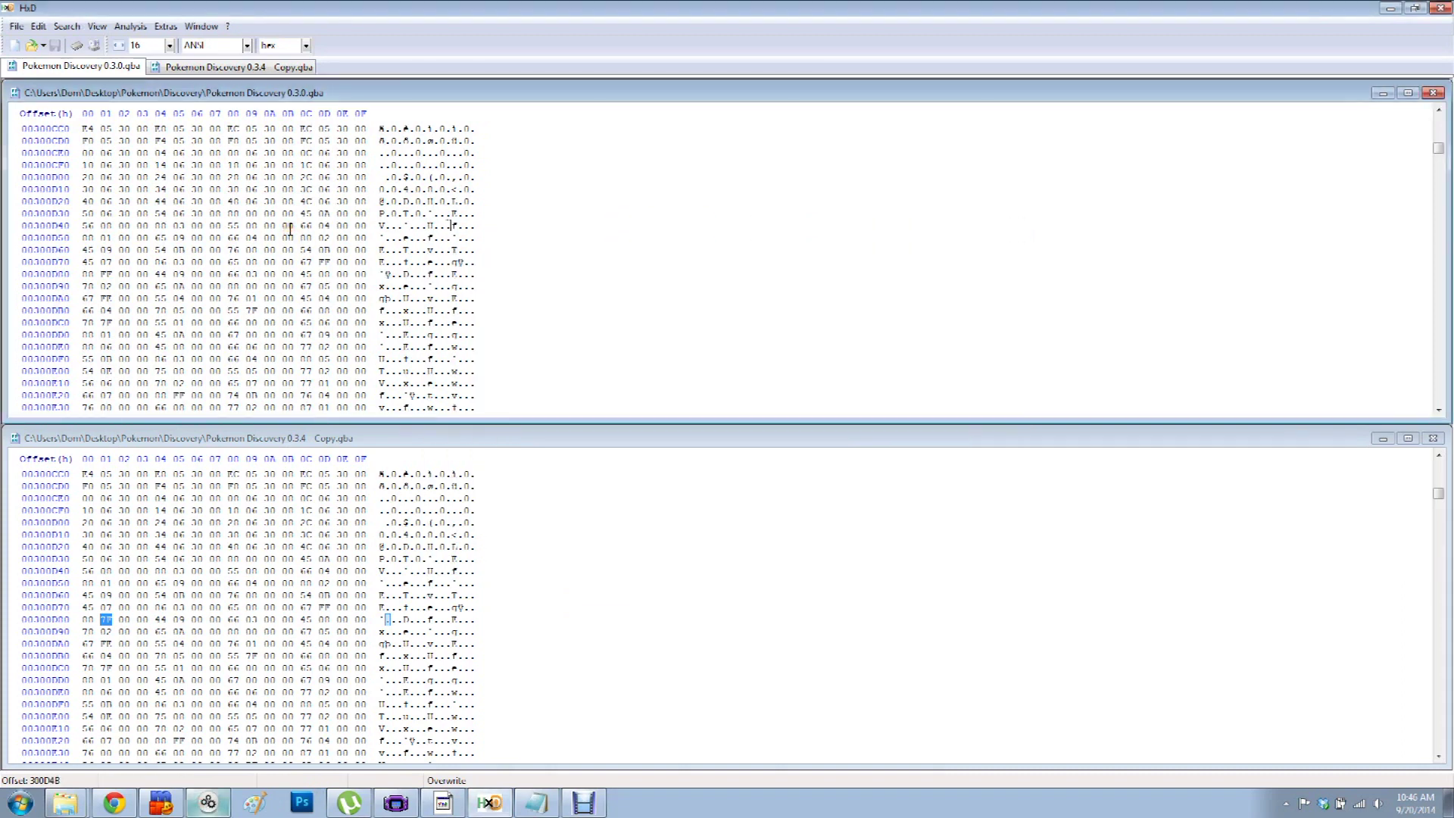
pyautogui.hotkey('ctrl', 'g')
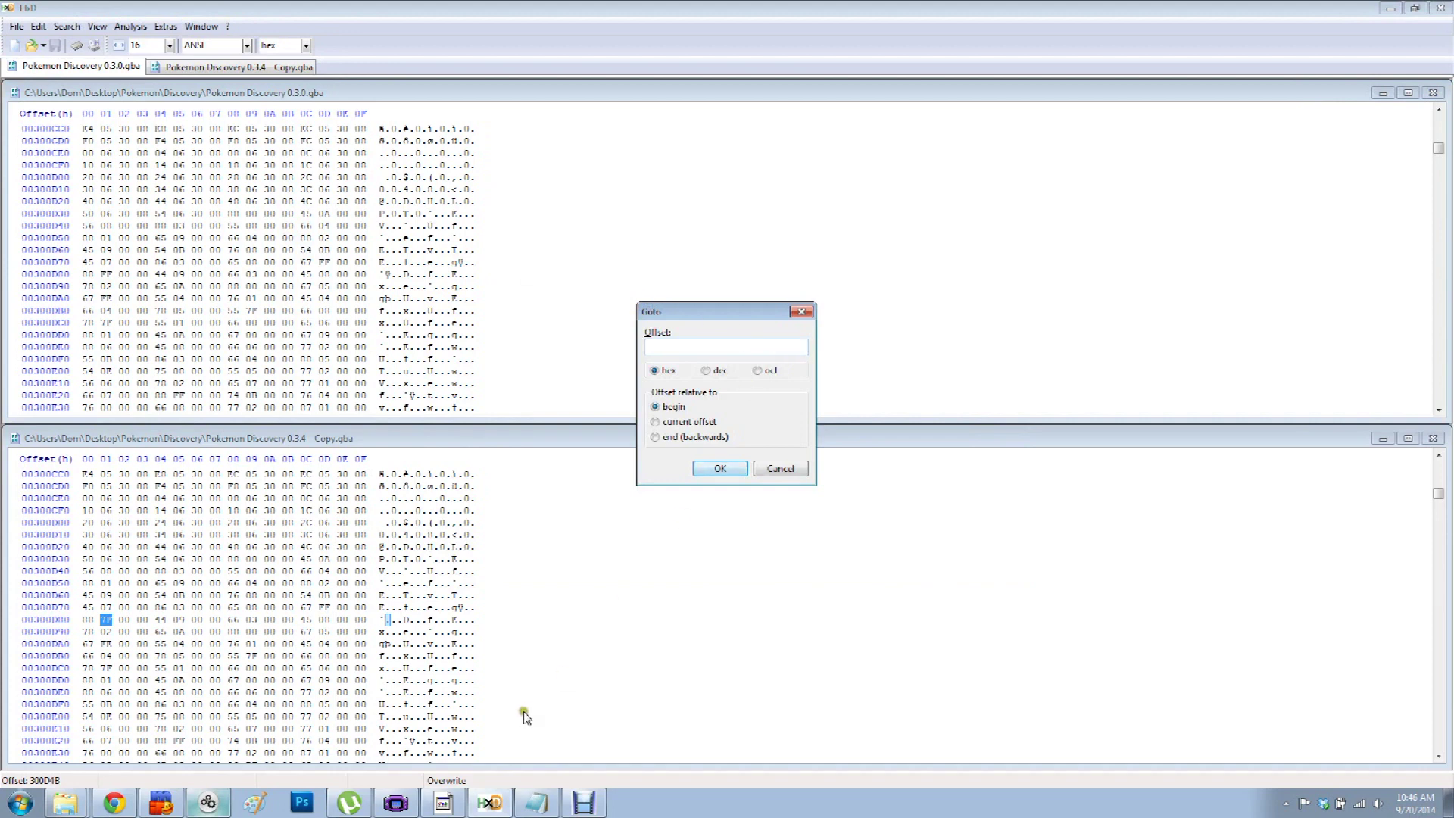
pyautogui.click(782, 471)
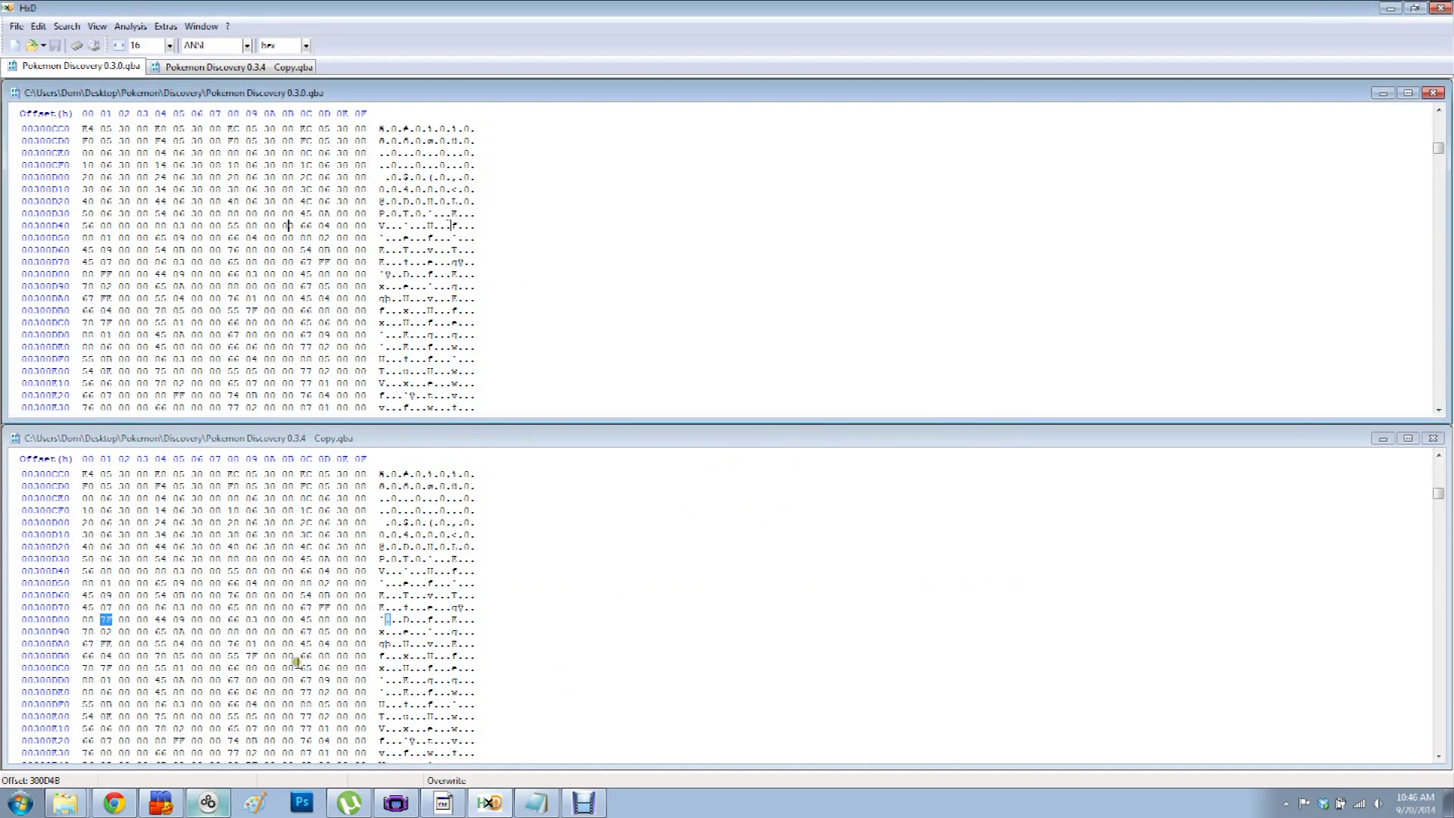
# - Copy the hexadecimal value 730000 from the XSE calculator and go to that offset in Pokemon Discovery 0.3.0 in HxD
pyautogui.click(208, 802)
pyautogui.rightClick(1009, 273)
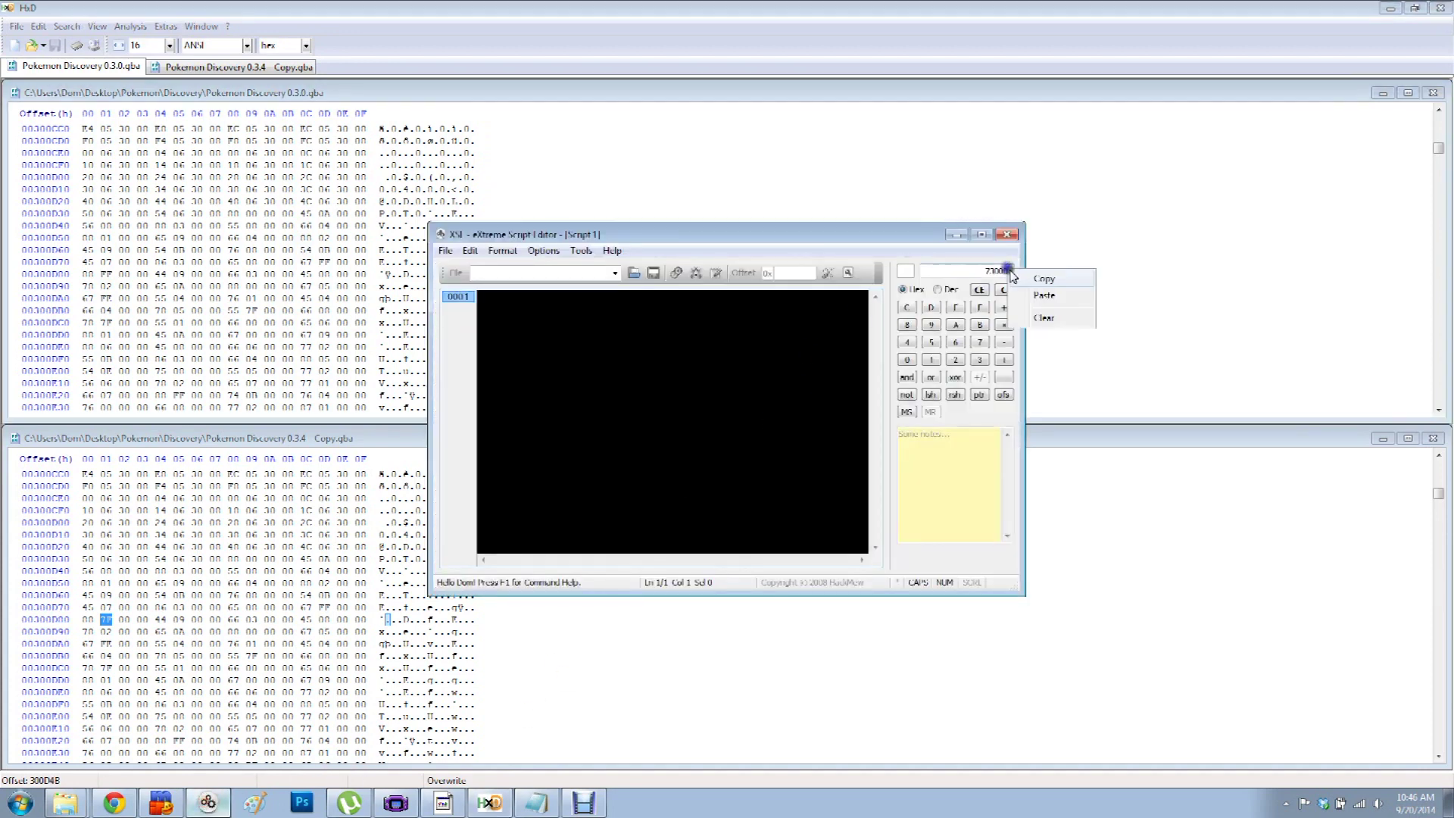
pyautogui.click(1075, 281)
pyautogui.click(404, 248)
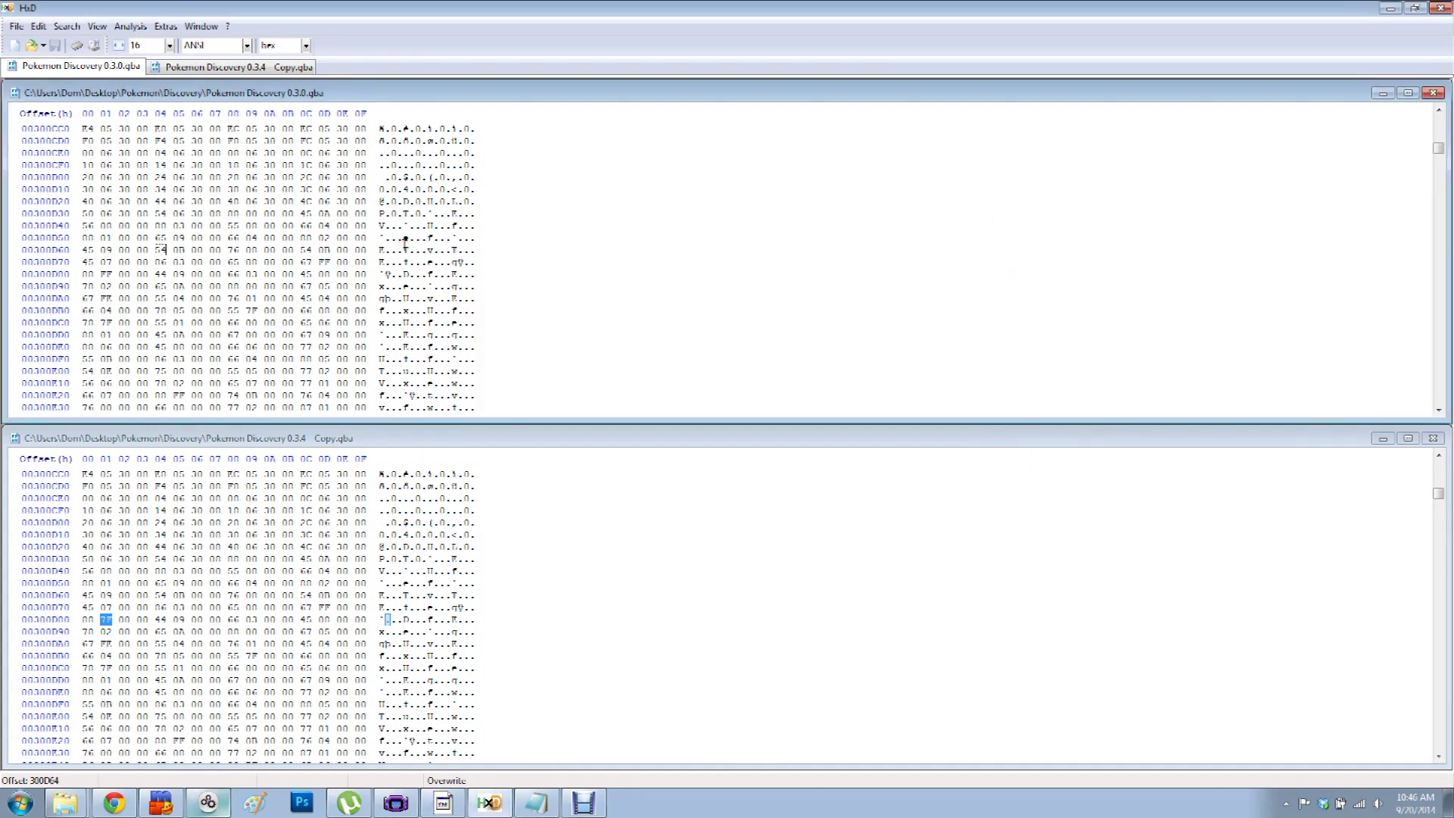
pyautogui.hotkey('ctrl', 'g')
pyautogui.hotkey('ctrl', 'v')
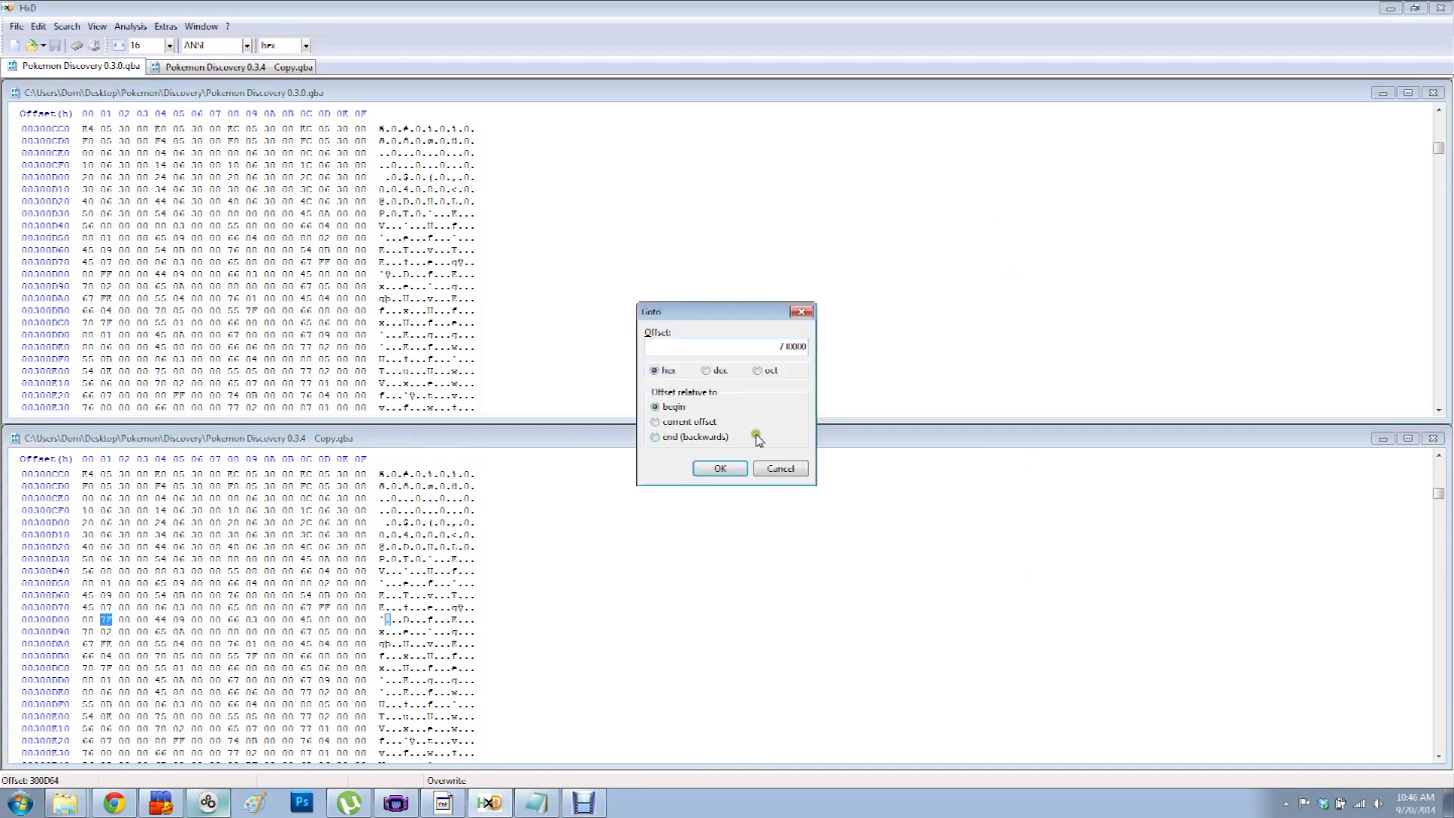
pyautogui.click(718, 465)
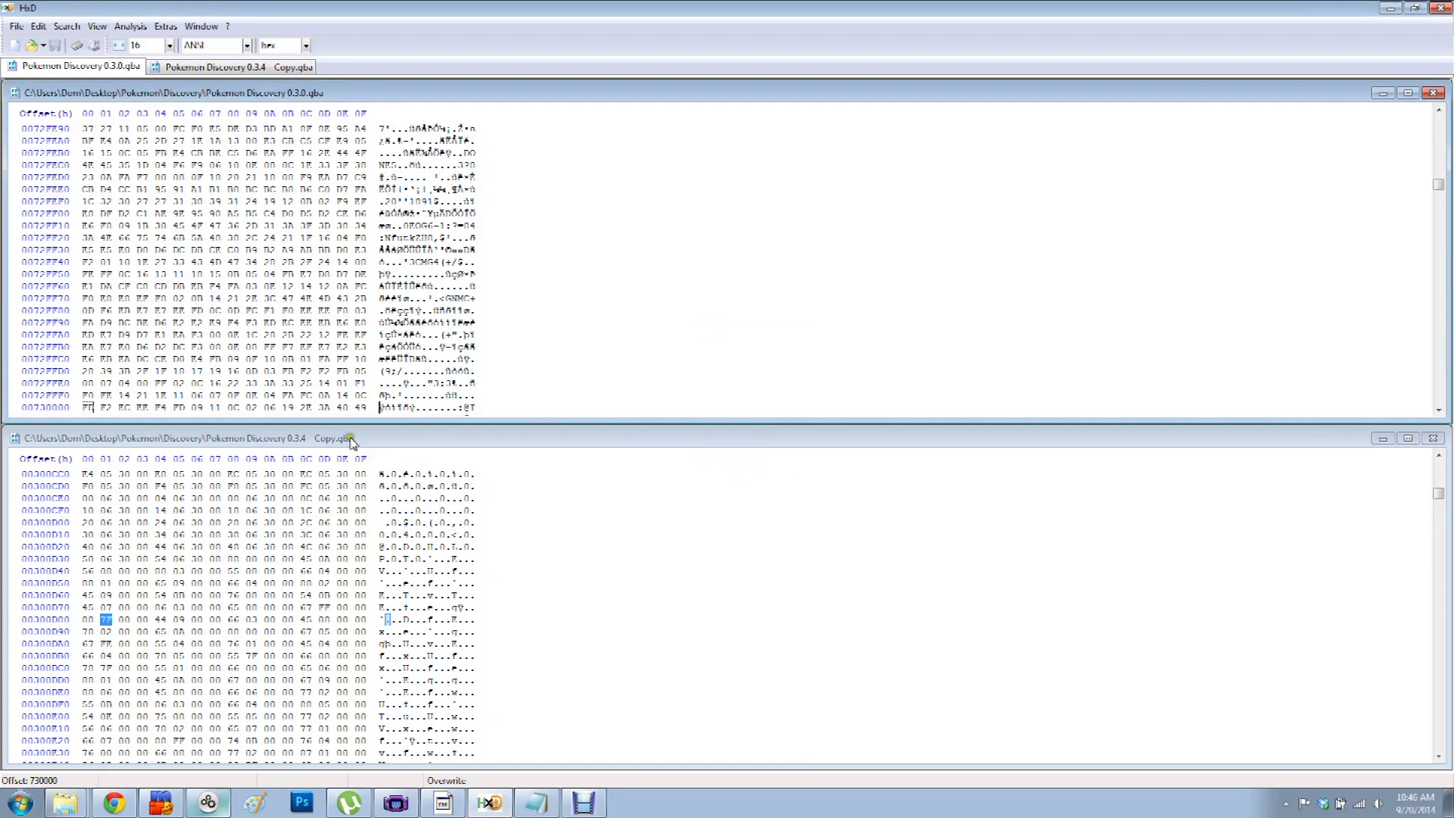
# - Select the block from offset 0 to 730000 in Pokemon Discovery 0.3.0 and copy it
pyautogui.click(67, 25)
pyautogui.moveTo(22, 28)
pyautogui.click(64, 211)
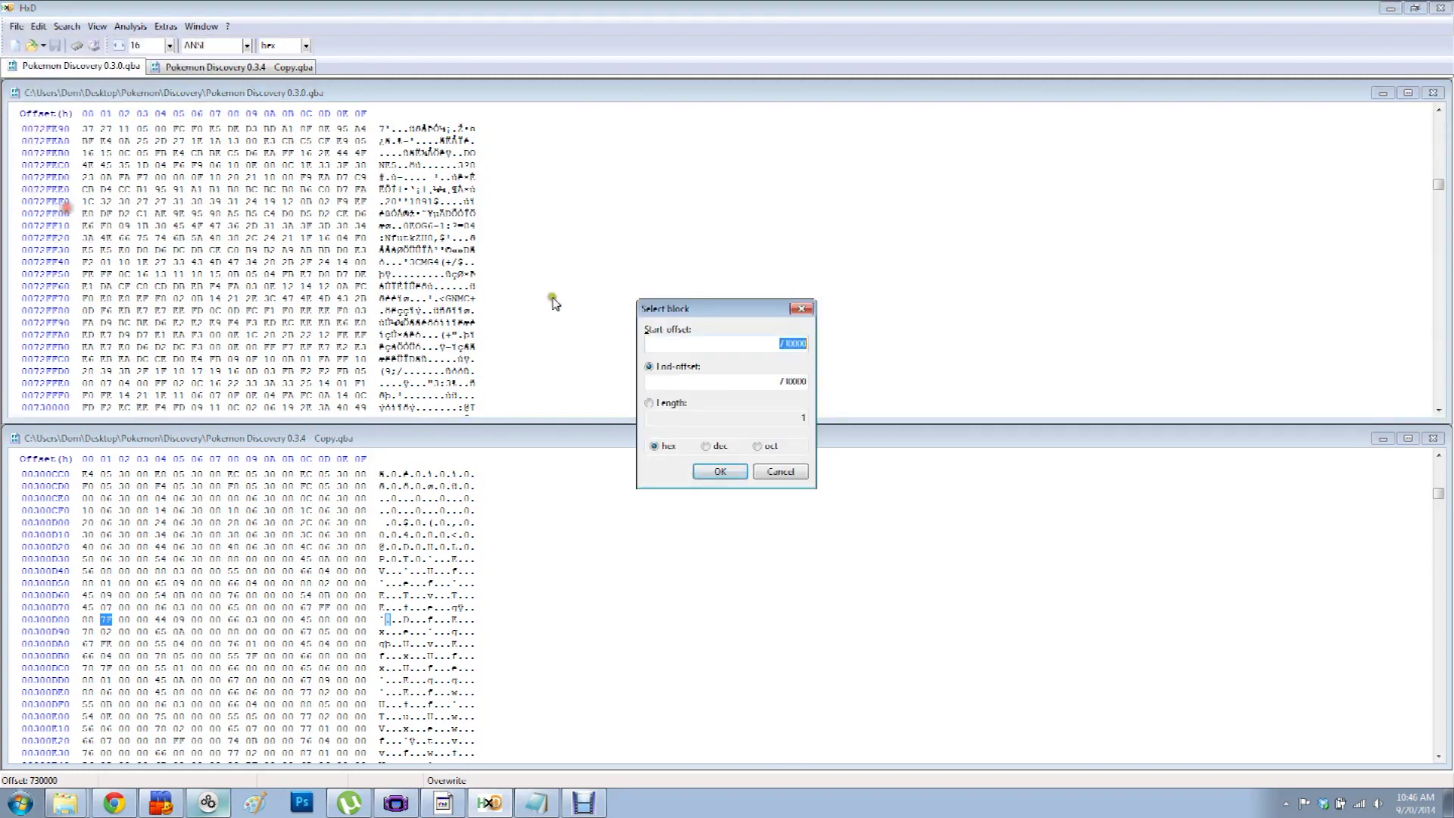
pyautogui.write('0')
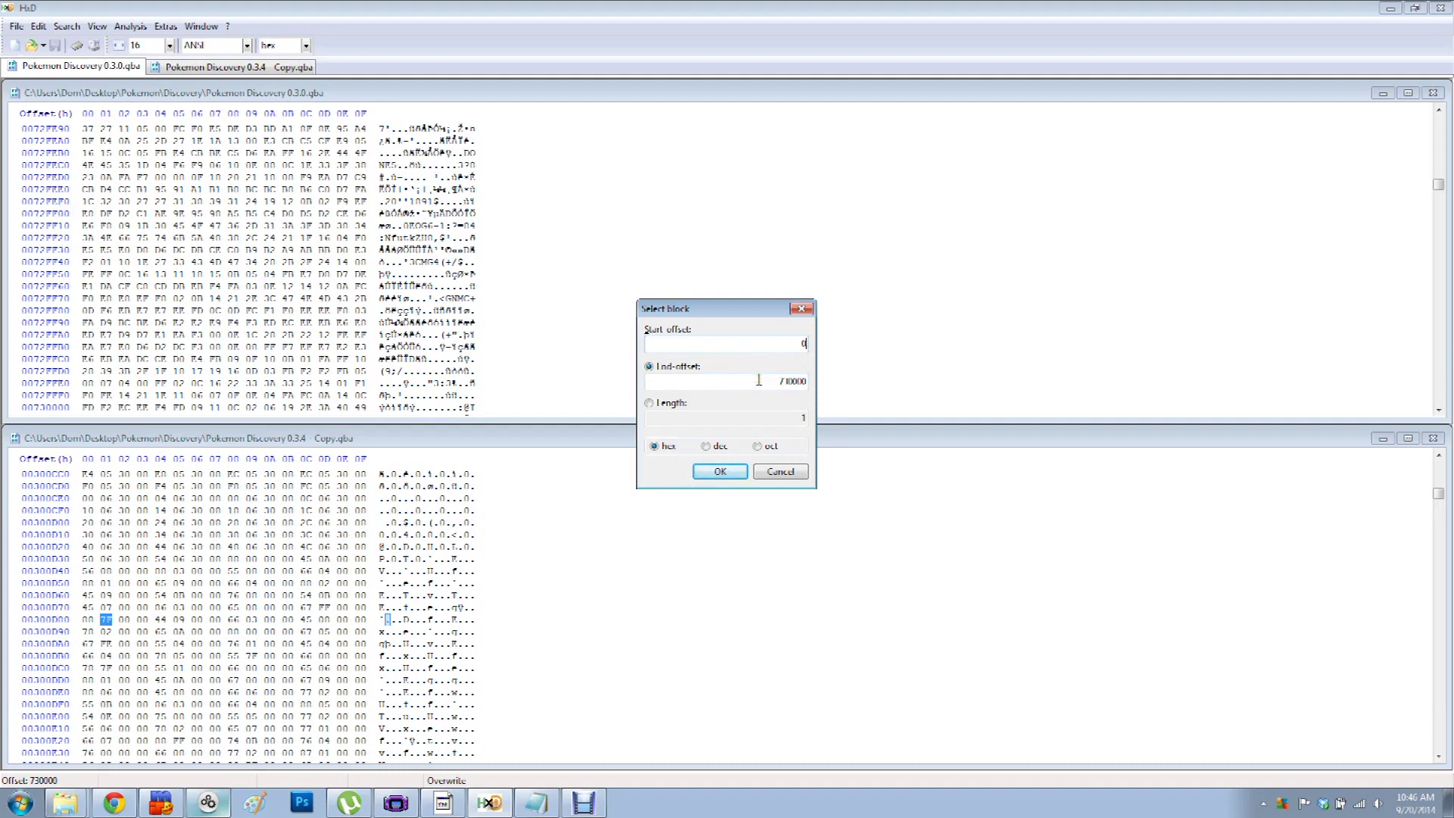
pyautogui.click(726, 473)
pyautogui.rightClick(252, 303)
pyautogui.click(309, 348)
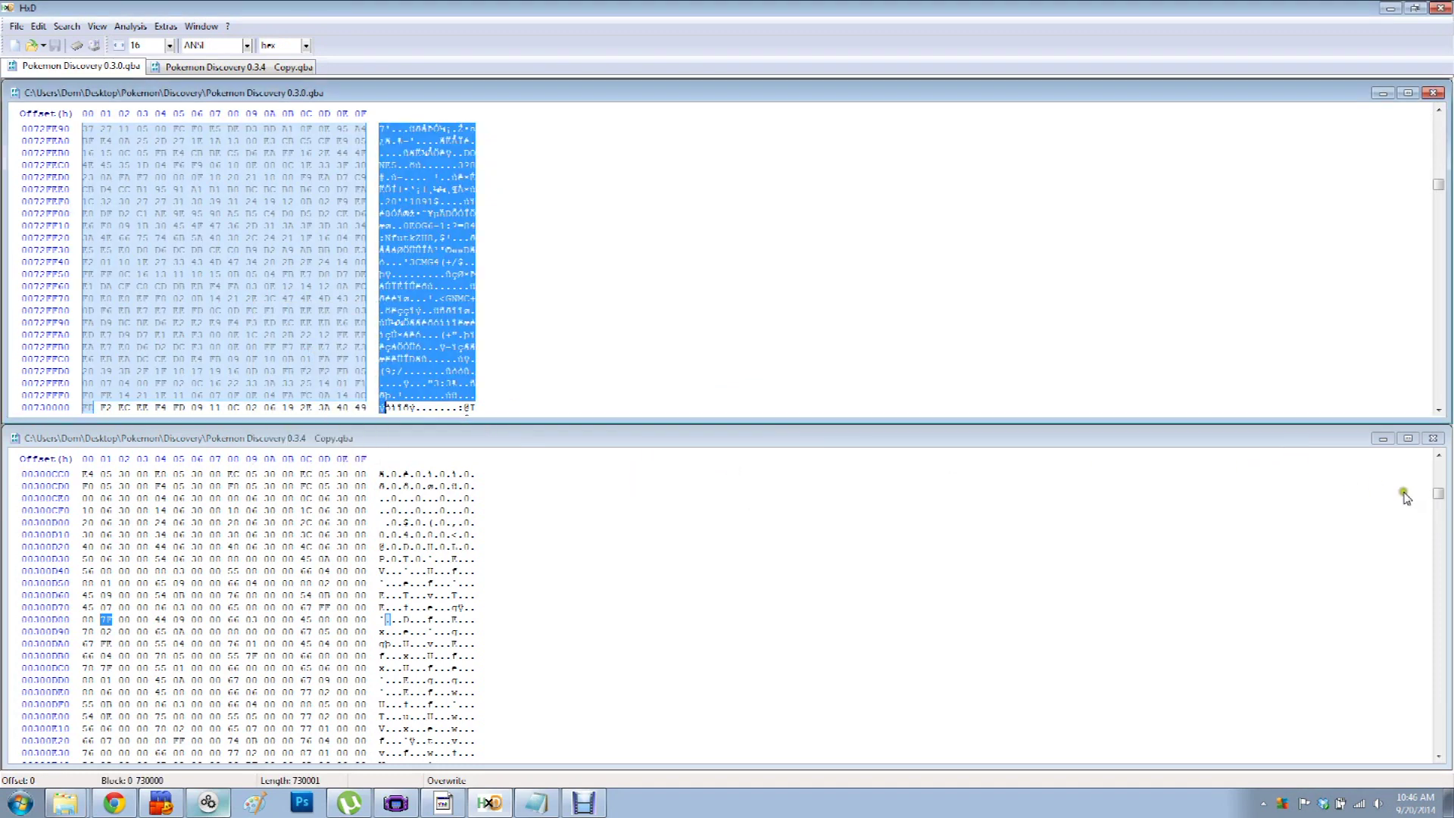
# - Overwrite Pokemon Discovery 0.3.4 - Copy with the copied block starting at offset 0 and save the file
pyautogui.moveTo(1438, 496); pyautogui.dragTo(1439, 465)
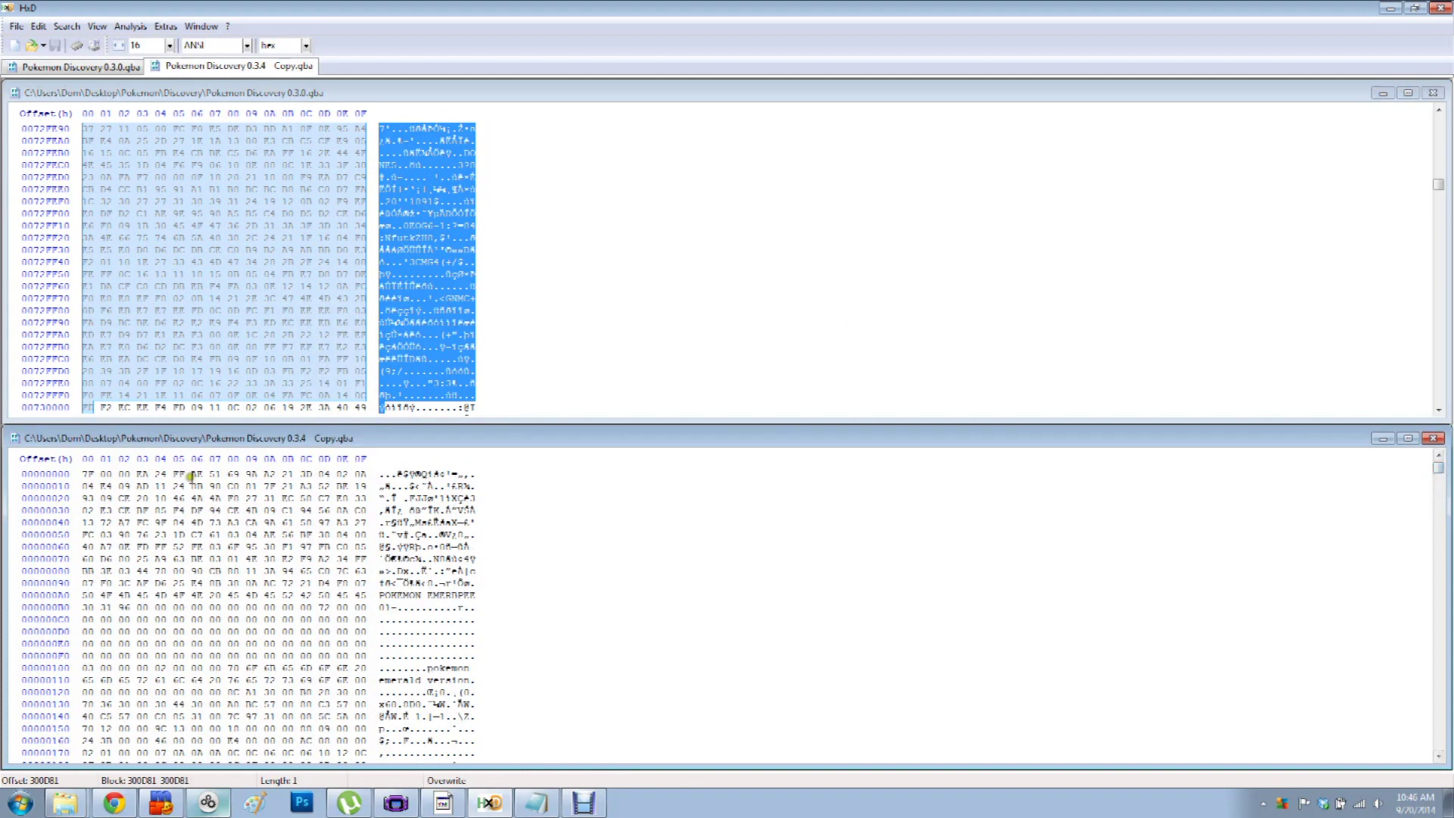
pyautogui.click(83, 474)
pyautogui.rightClick(85, 475)
pyautogui.click(130, 555)
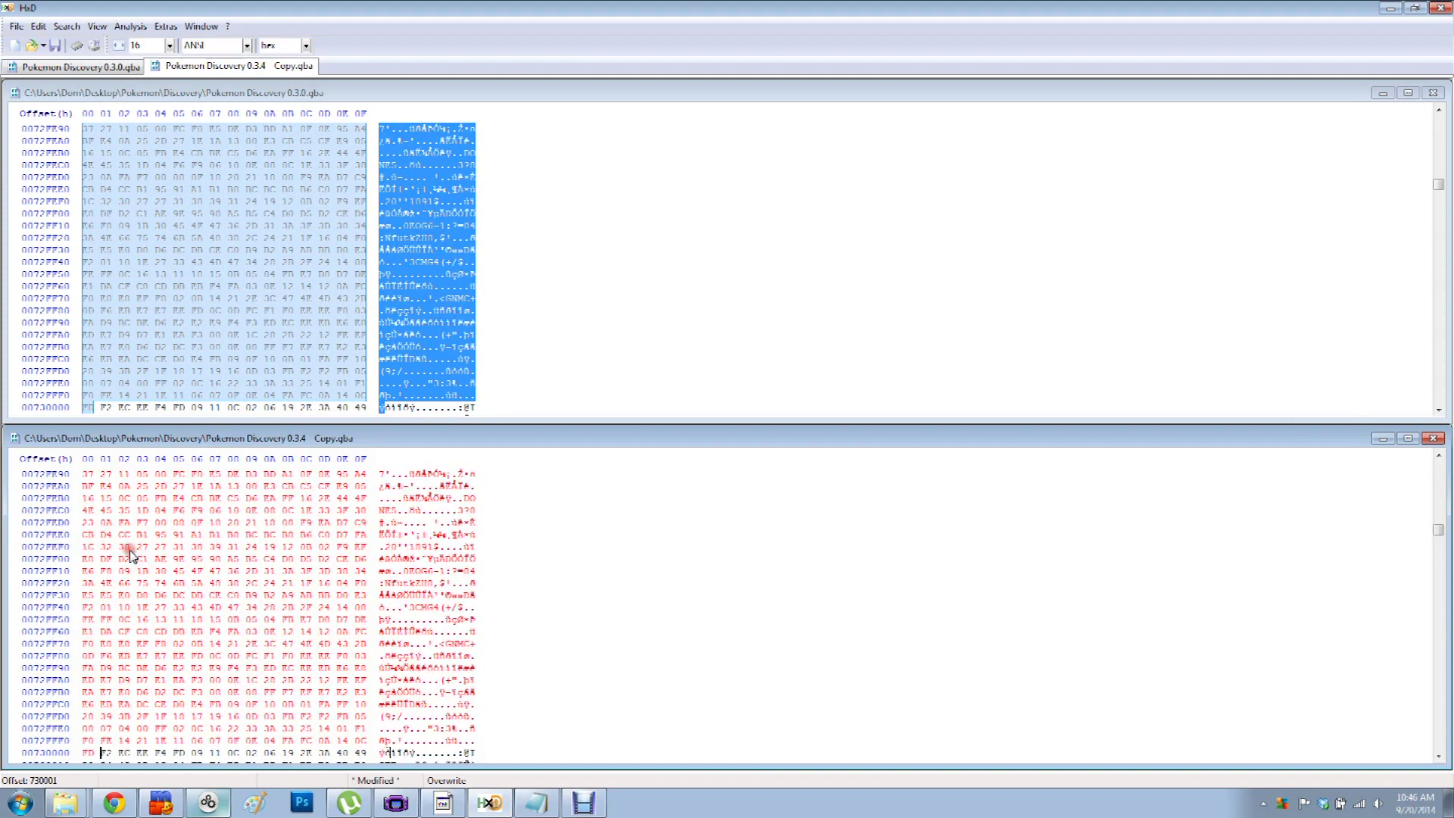
pyautogui.click(16, 26)
pyautogui.click(30, 104)
# - Switch to VisualBoyAdvance, load the Pokemon Discovery 0.3.4 - Copy ROM and enlarge the game window
pyautogui.click(443, 803)
pyautogui.click(852, 271)
pyautogui.click(854, 290)
pyautogui.doubleClick(833, 370)
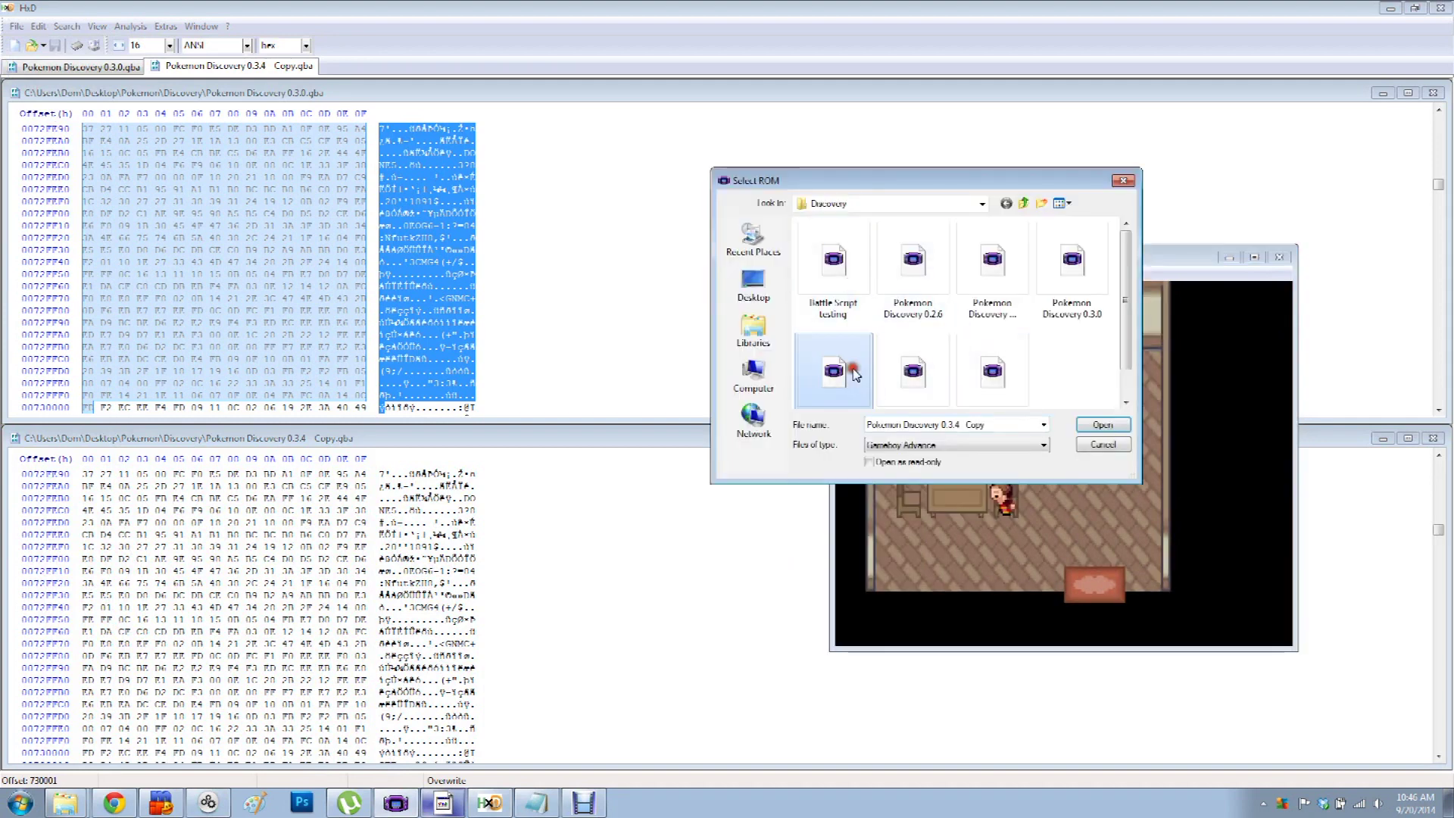
pyautogui.moveTo(1018, 407); pyautogui.dragTo(1339, 679)
# - Test the patched ROM by walking the character outdoors and through the house entrance
pyautogui.press('Right')
pyautogui.press('Right')
pyautogui.press('Down')
pyautogui.press('Down')
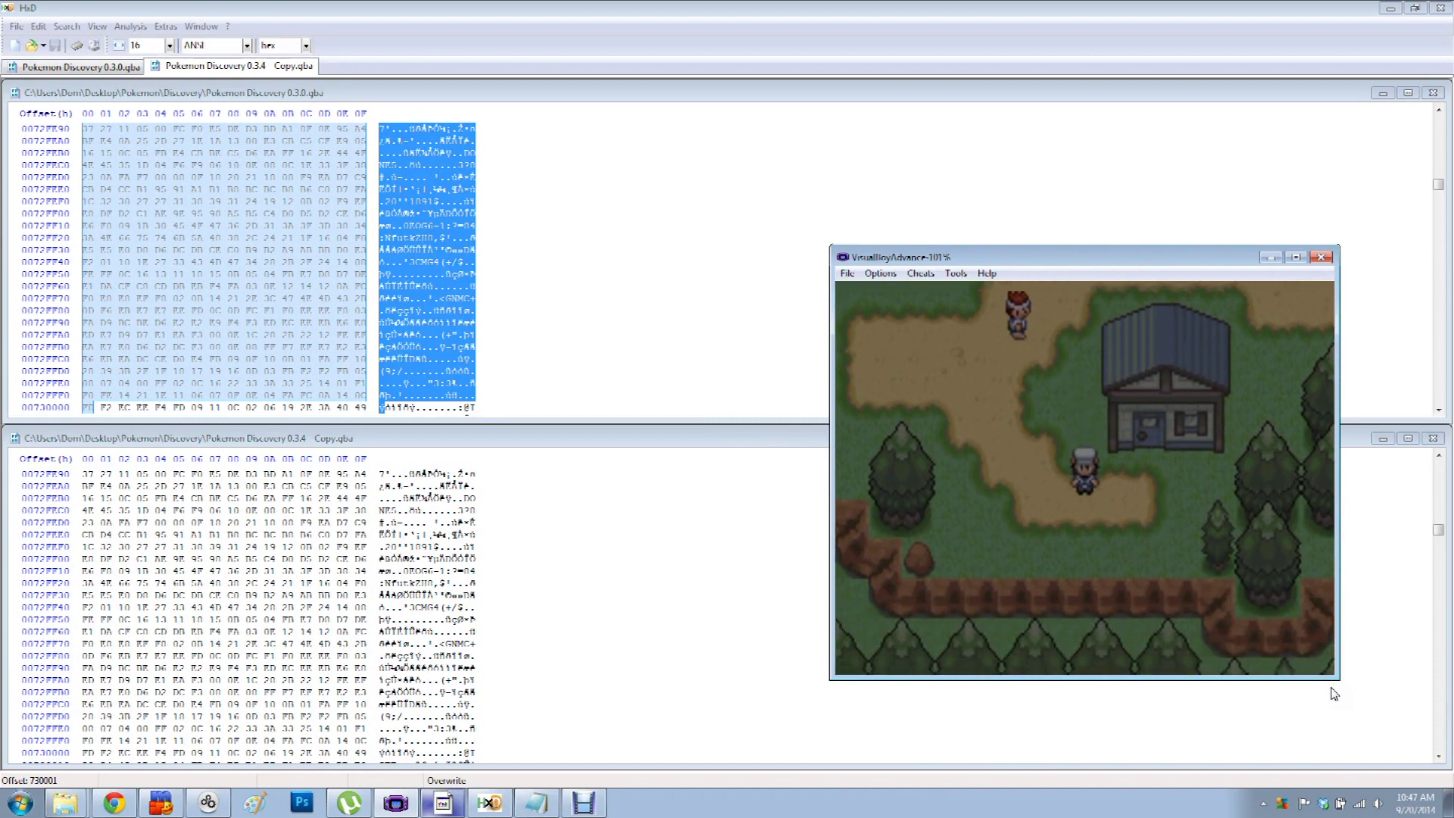
pyautogui.press('Up')
pyautogui.press('Down')
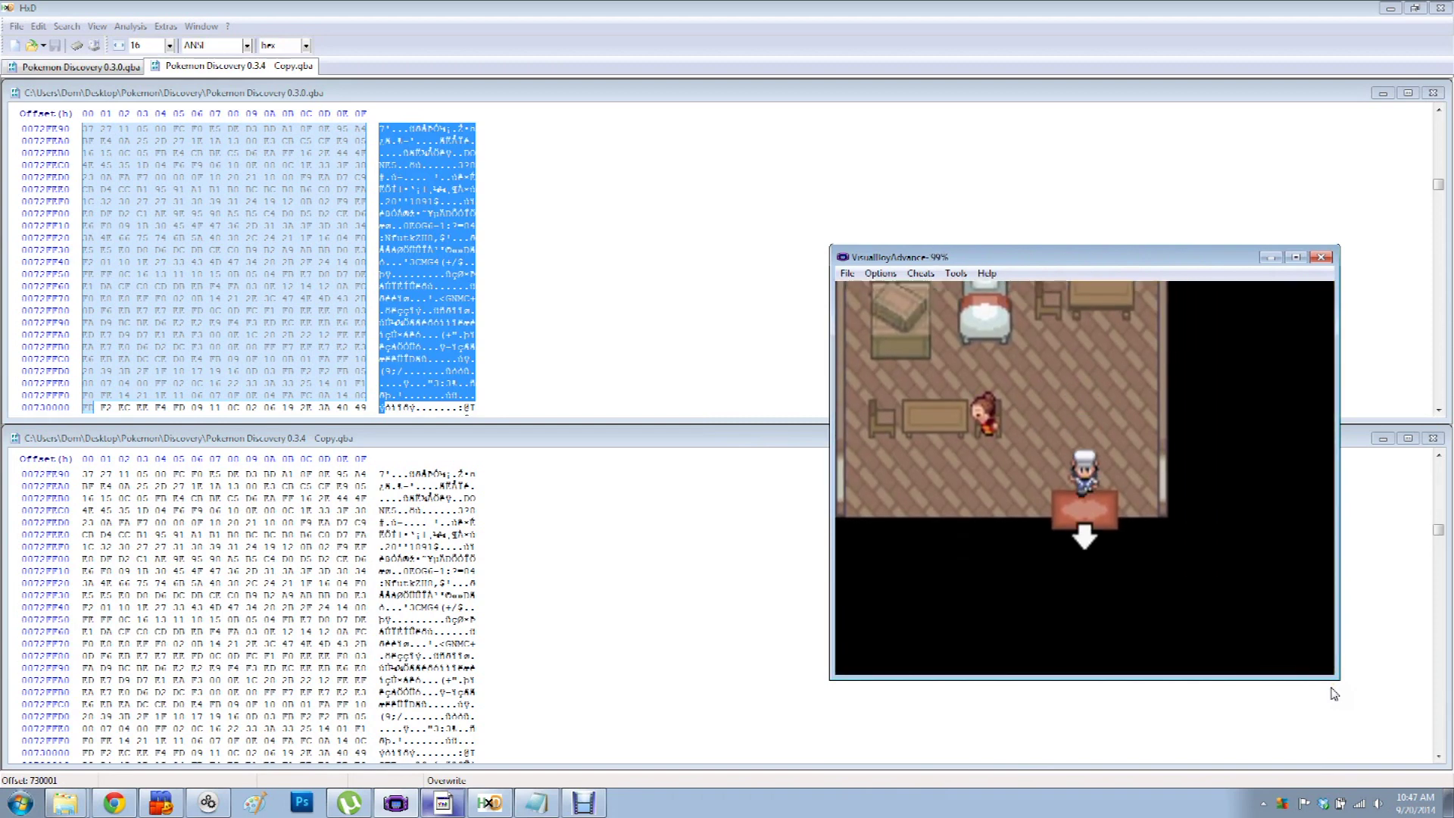
pyautogui.press('Left')
pyautogui.press('Up')
pyautogui.press('Up')
pyautogui.press('Down')
pyautogui.press('Right')
pyautogui.press('Up')
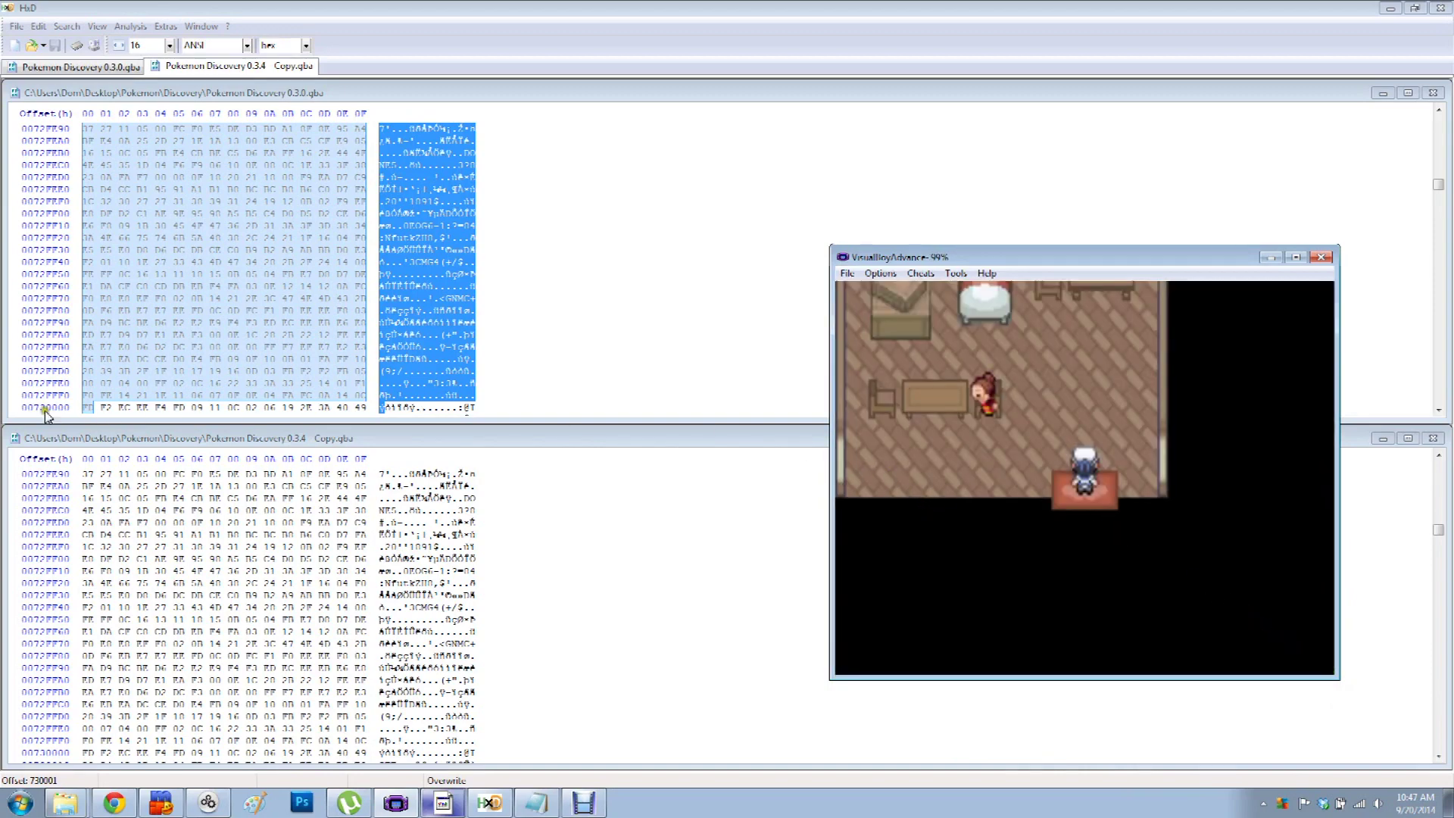
# - Switch to the Key note in Notepad and add the line "730000 - WORKING" above the E60000 entry
pyautogui.click(443, 803)
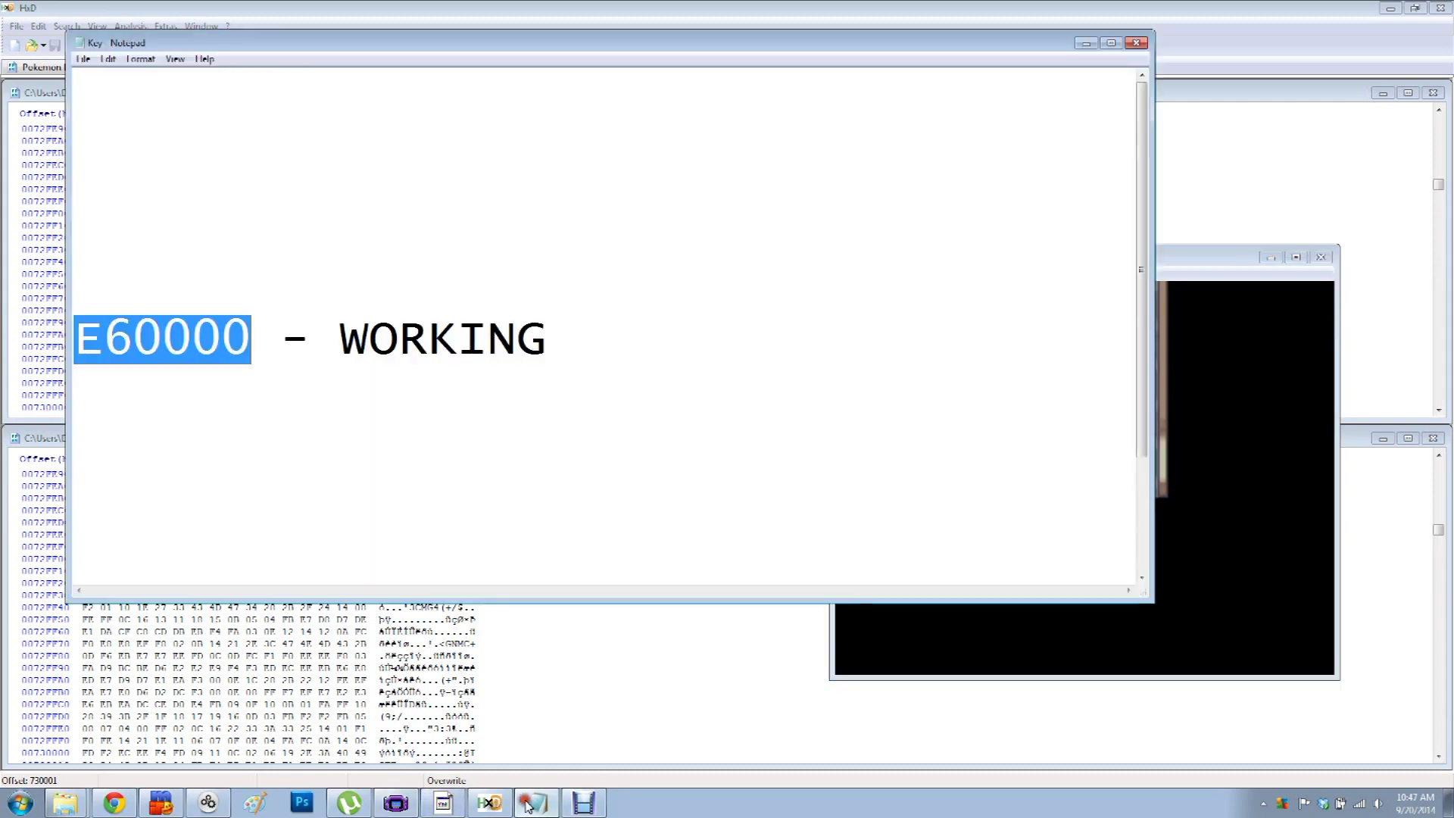
pyautogui.click(150, 294)
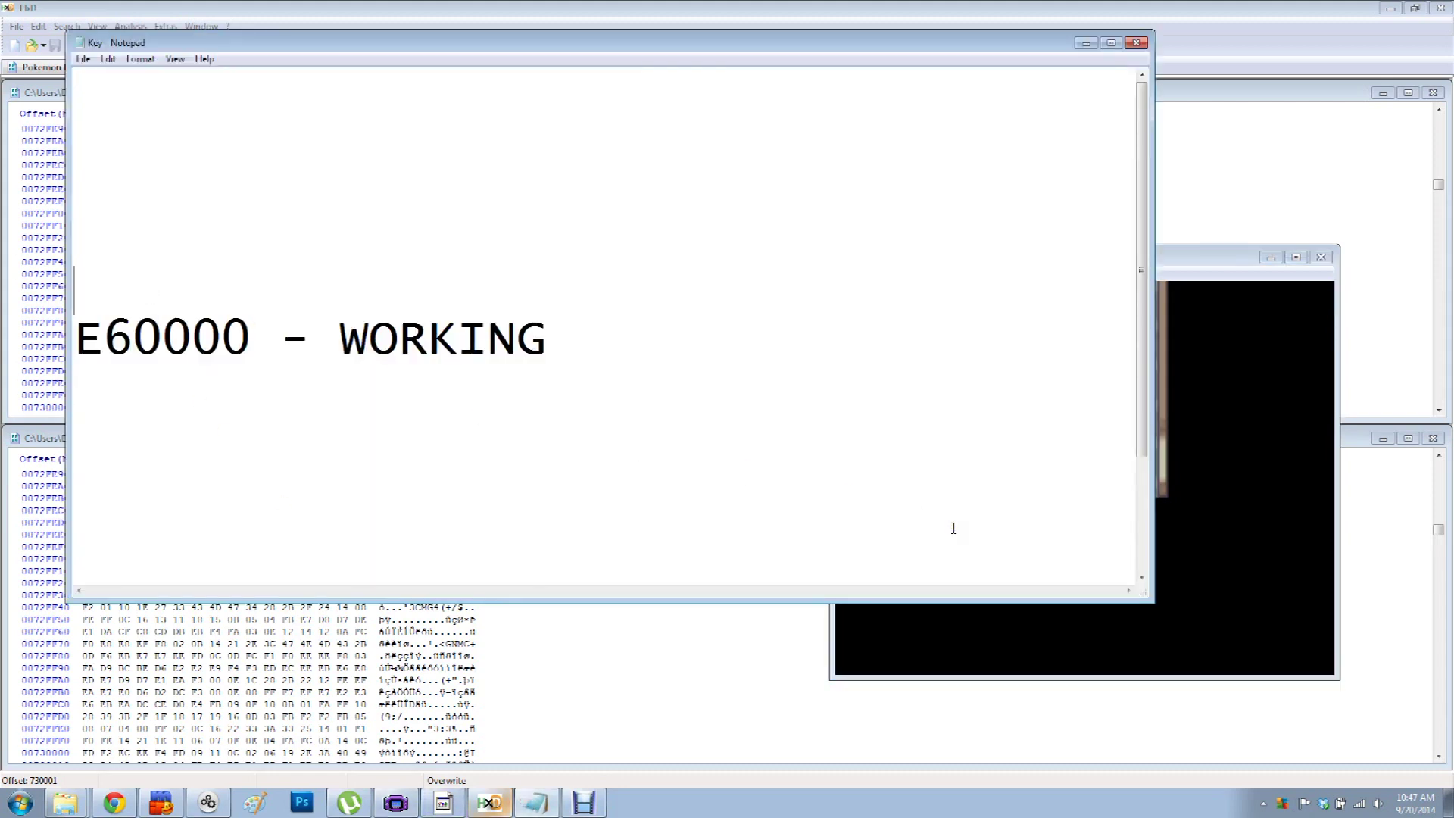
pyautogui.write('730000 - WORKING')
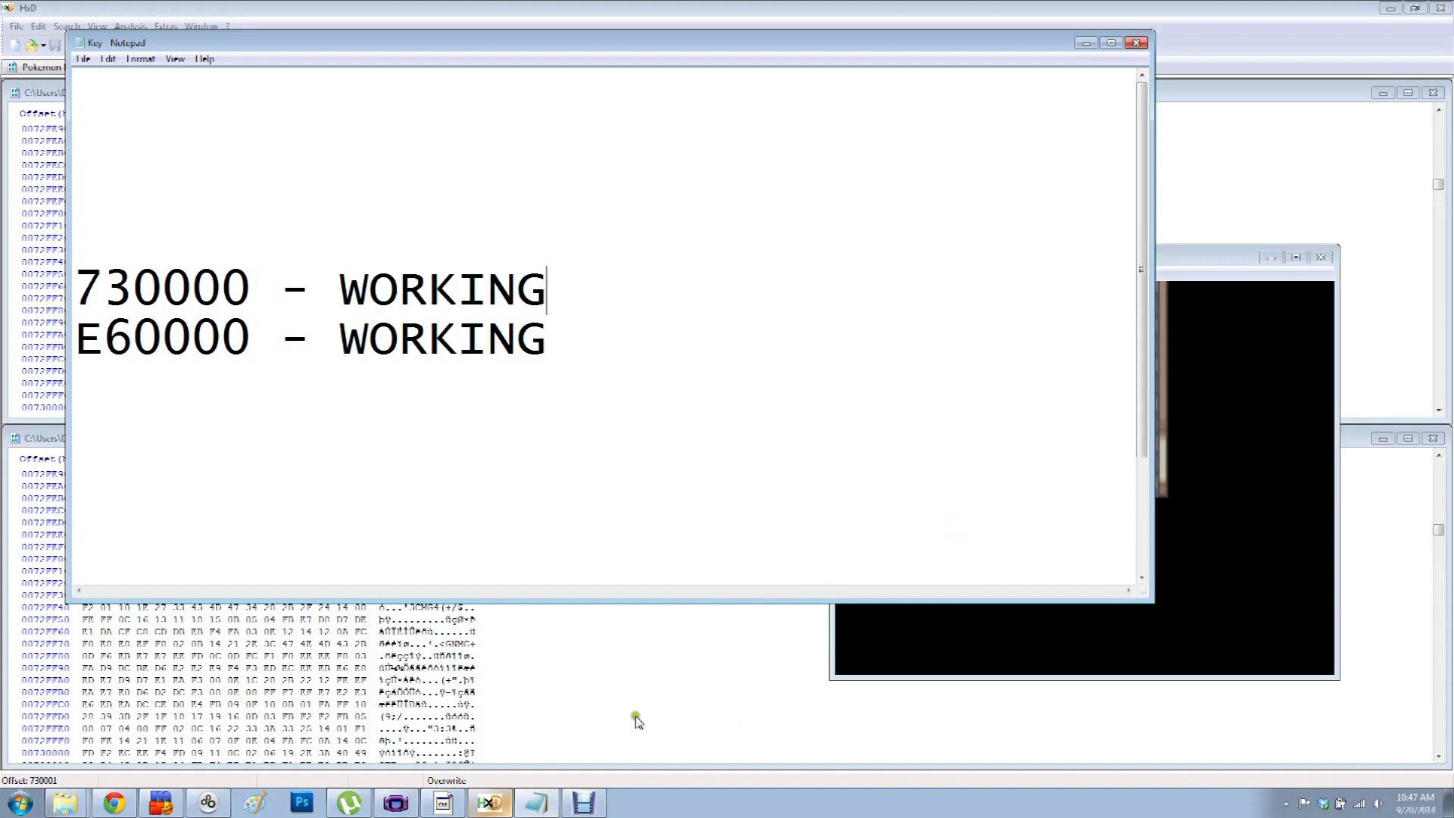
# - Switch to the XSE calculator, divide 730000 hex by 2 in decimal mode, and copy the result as a hexadecimal value
pyautogui.click(255, 803)
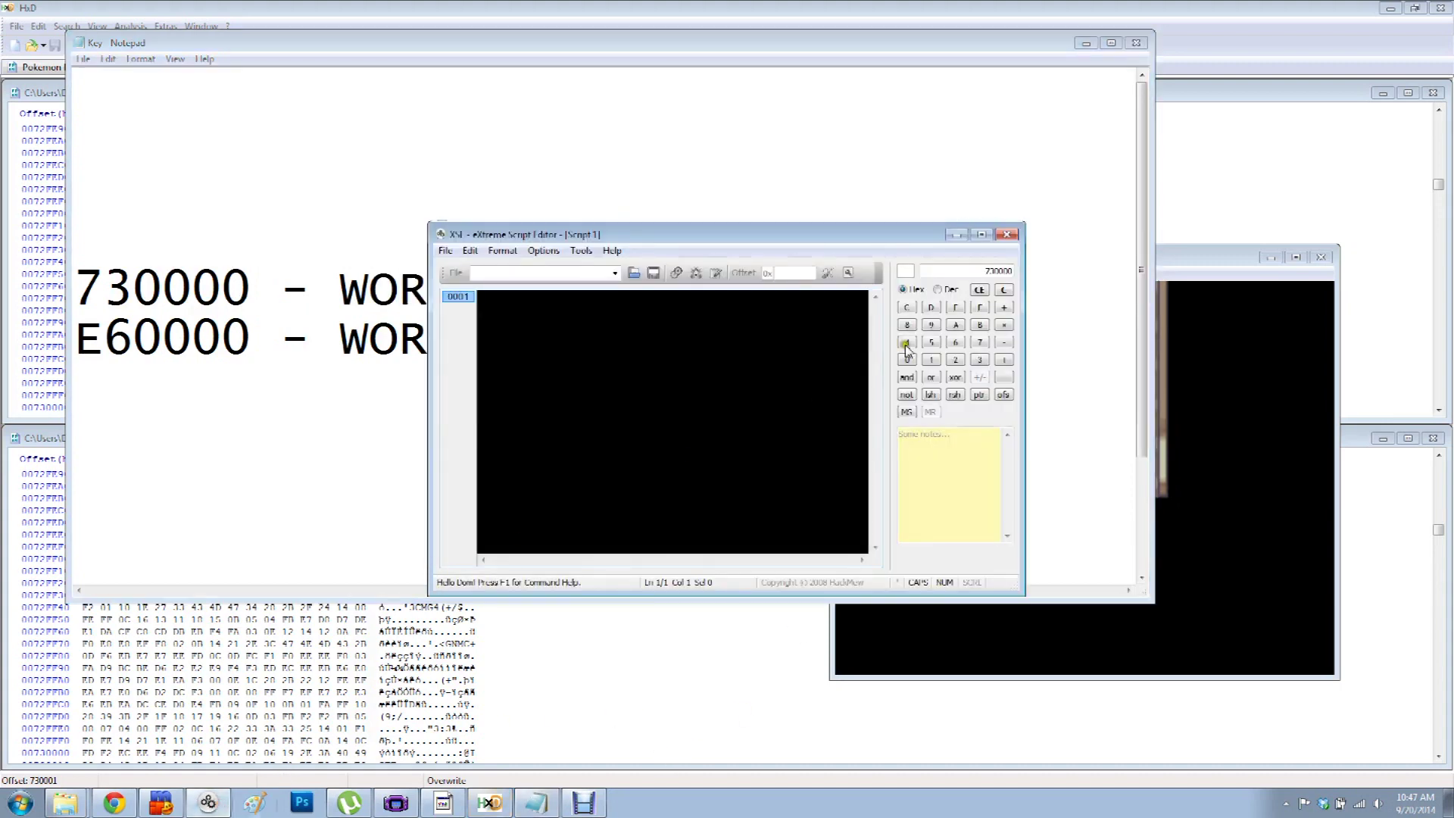
pyautogui.click(939, 290)
pyautogui.click(956, 361)
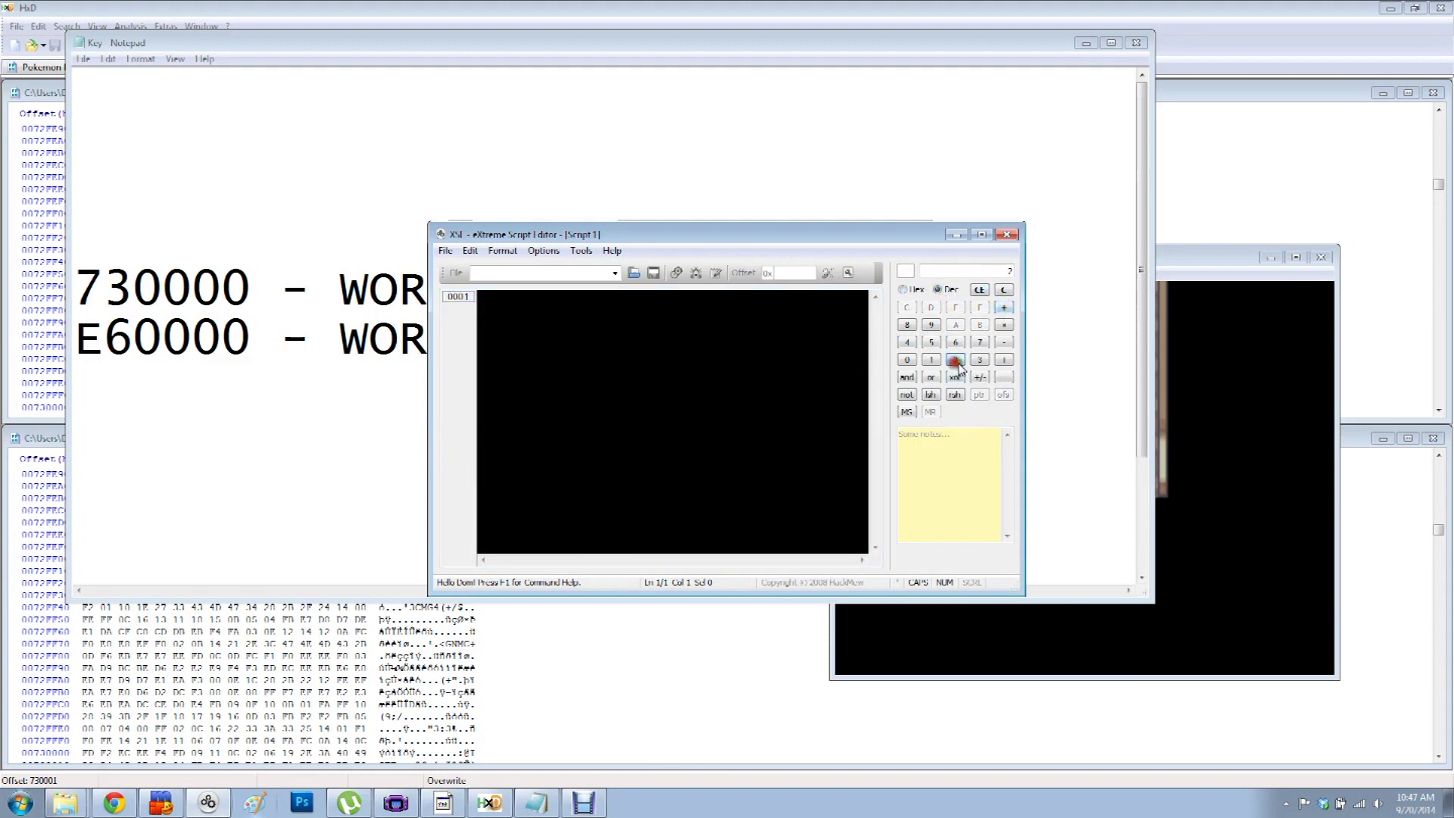
pyautogui.click(1006, 379)
pyautogui.click(902, 290)
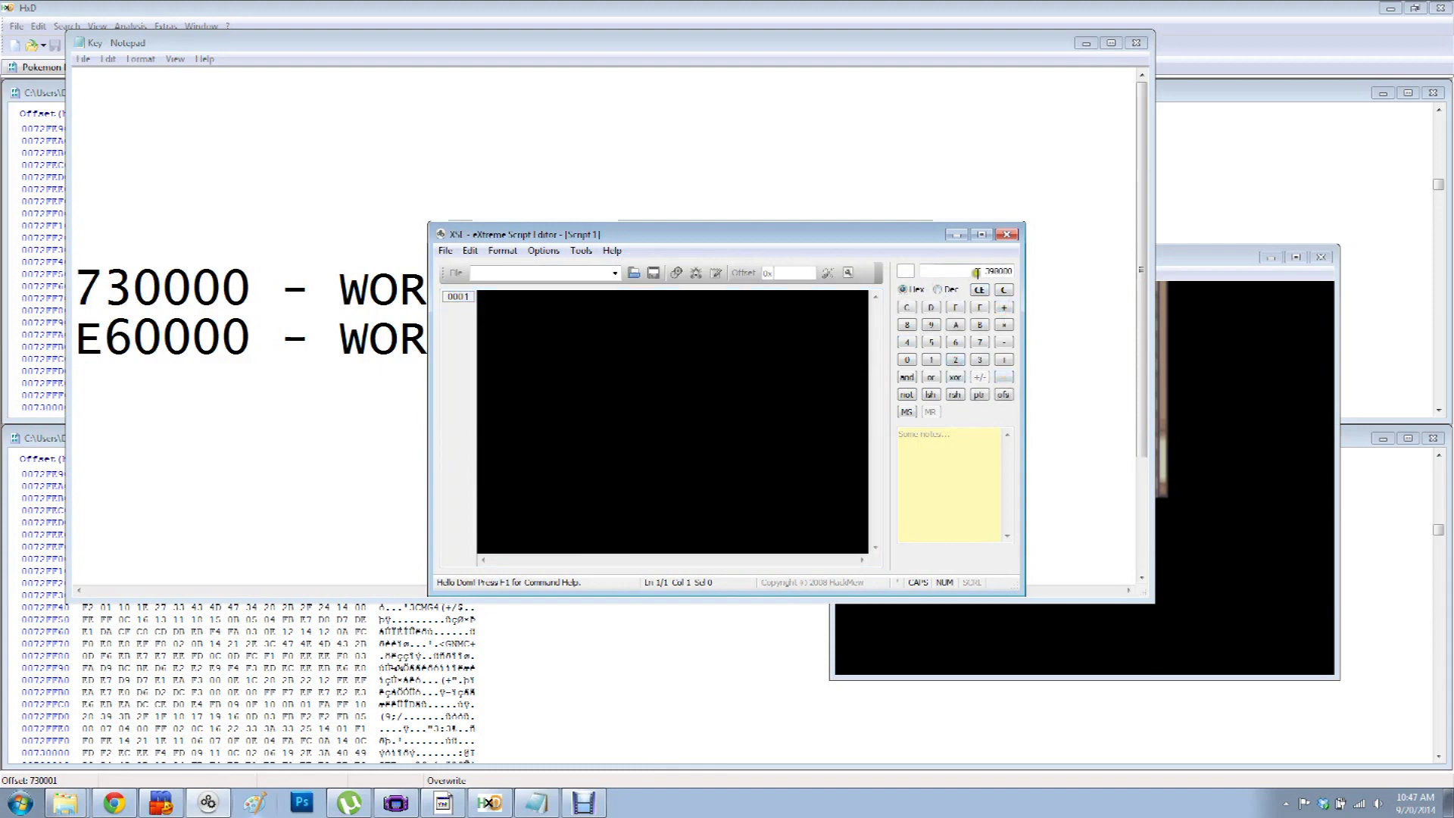
pyautogui.rightClick(986, 270)
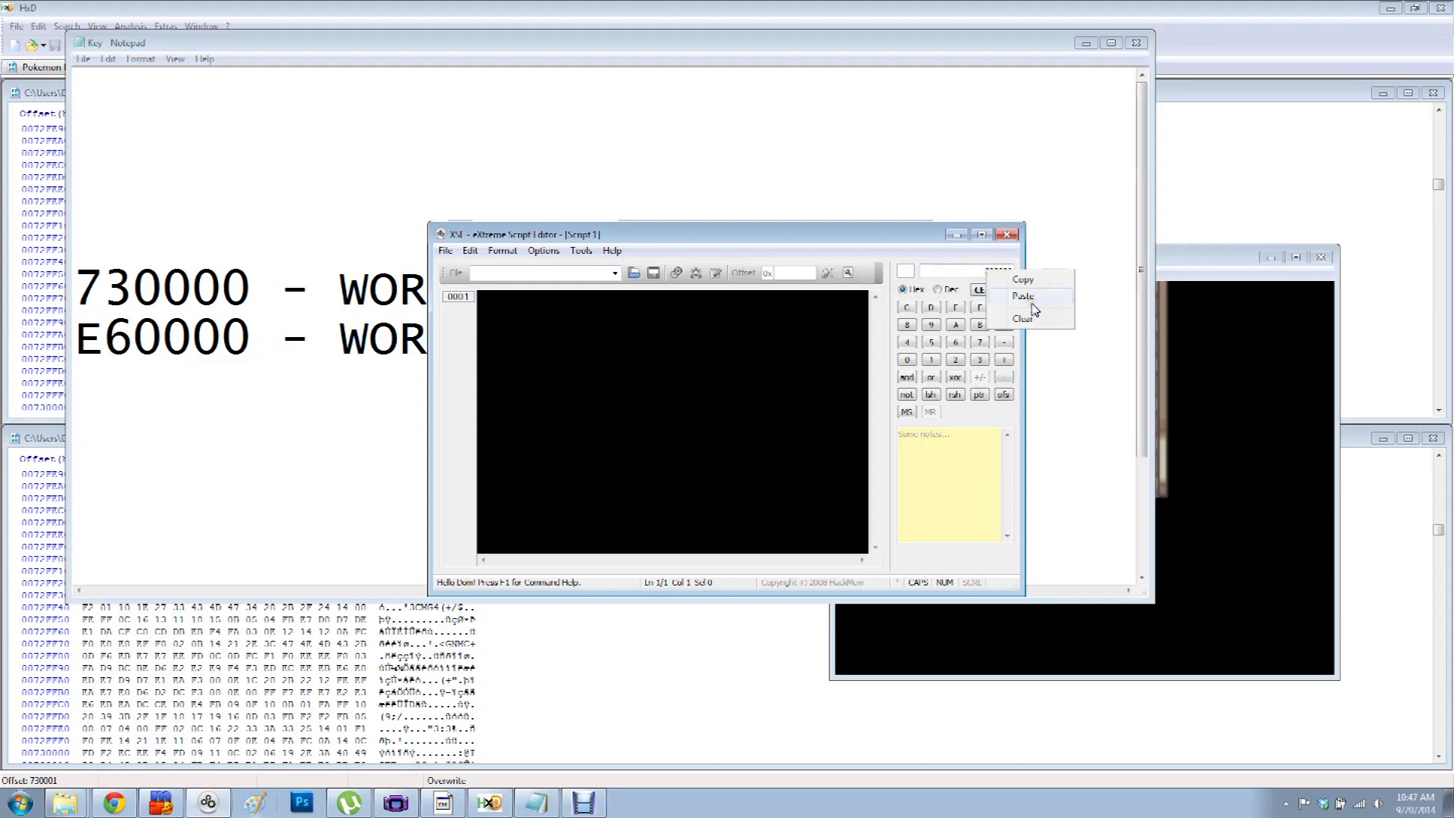
pyautogui.click(1024, 280)
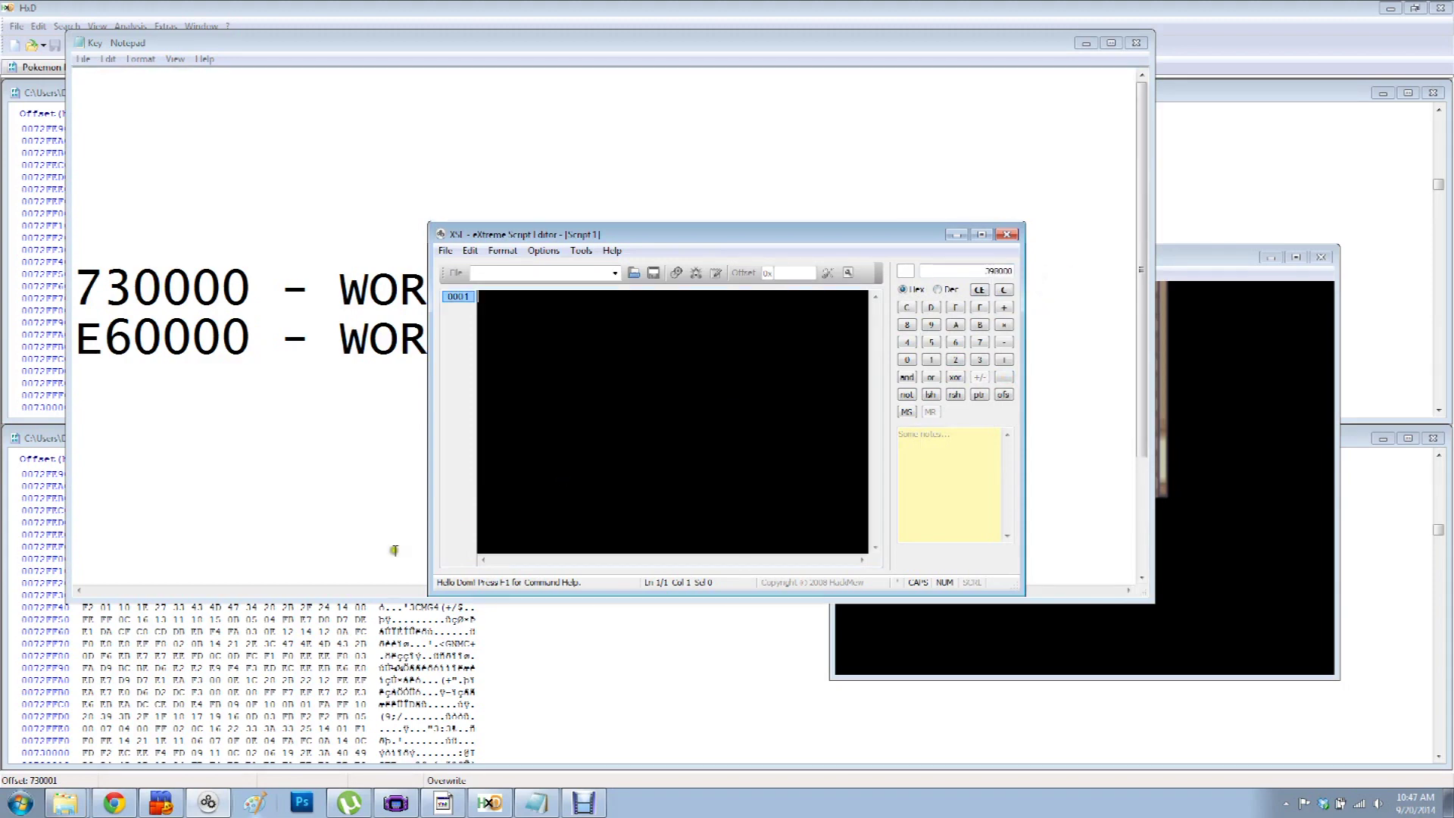
# - Close Pokemon Discovery 0.3.4 - Copy in HxD and delete that GBA file from the Discovery folder in Windows Explorer
pyautogui.click(196, 667)
pyautogui.click(1431, 437)
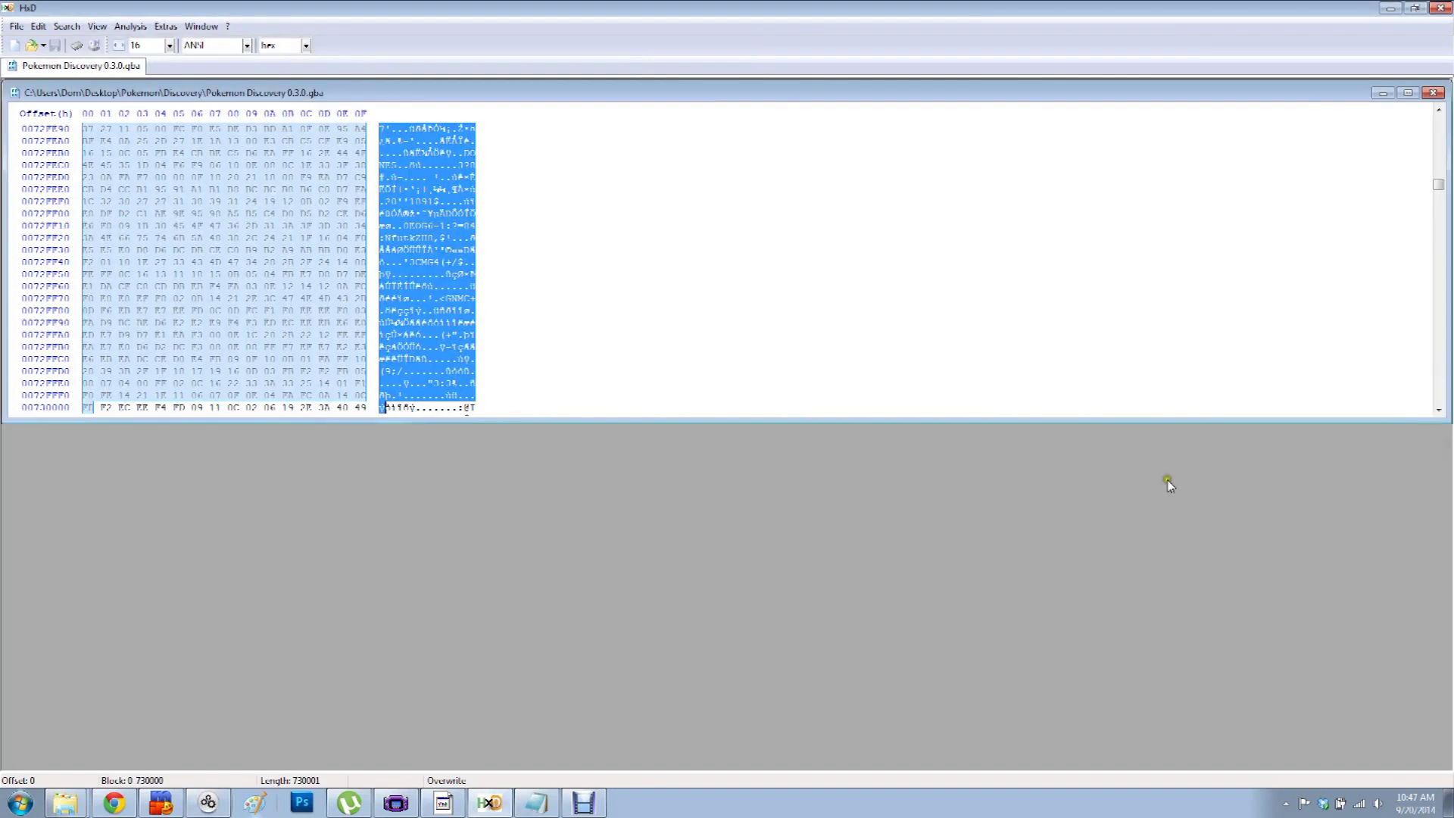
pyautogui.click(67, 803)
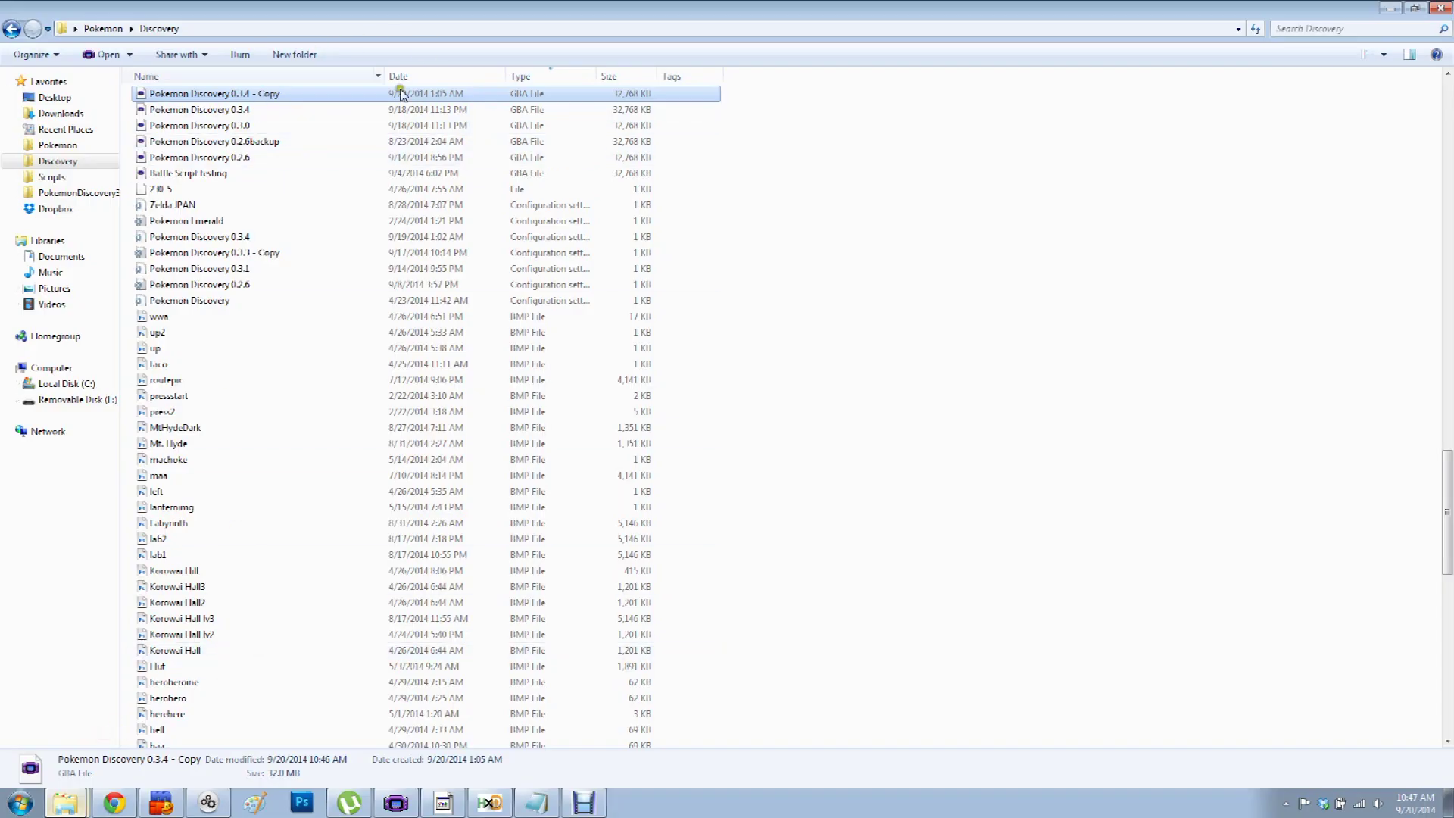
pyautogui.press('Delete')
pyautogui.click(784, 456)
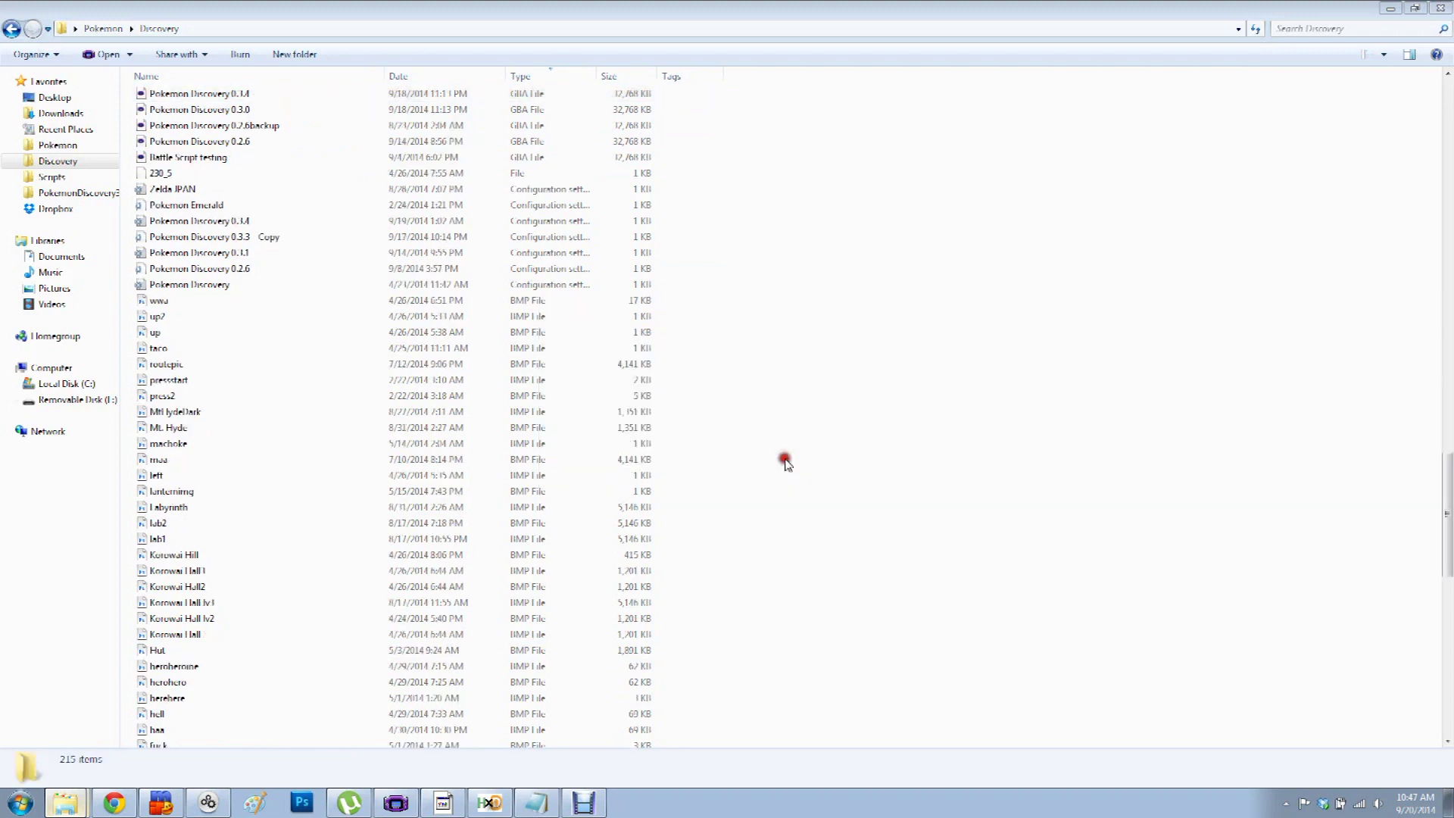
# - Duplicate the original Pokemon Discovery 0.3.4 GBA file within the Discovery folder
pyautogui.rightClick(259, 97)
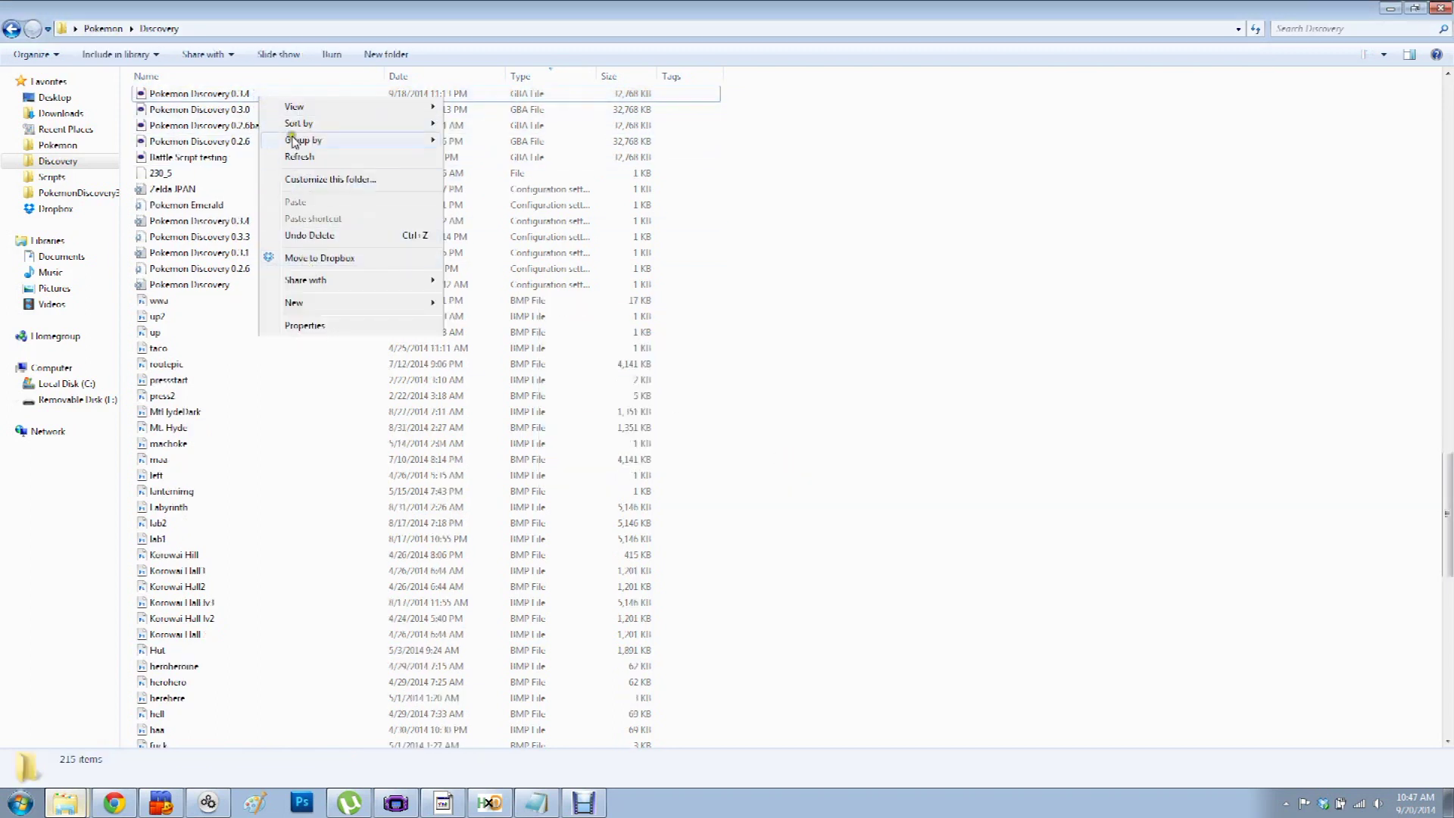
pyautogui.click(182, 93)
pyautogui.rightClick(176, 89)
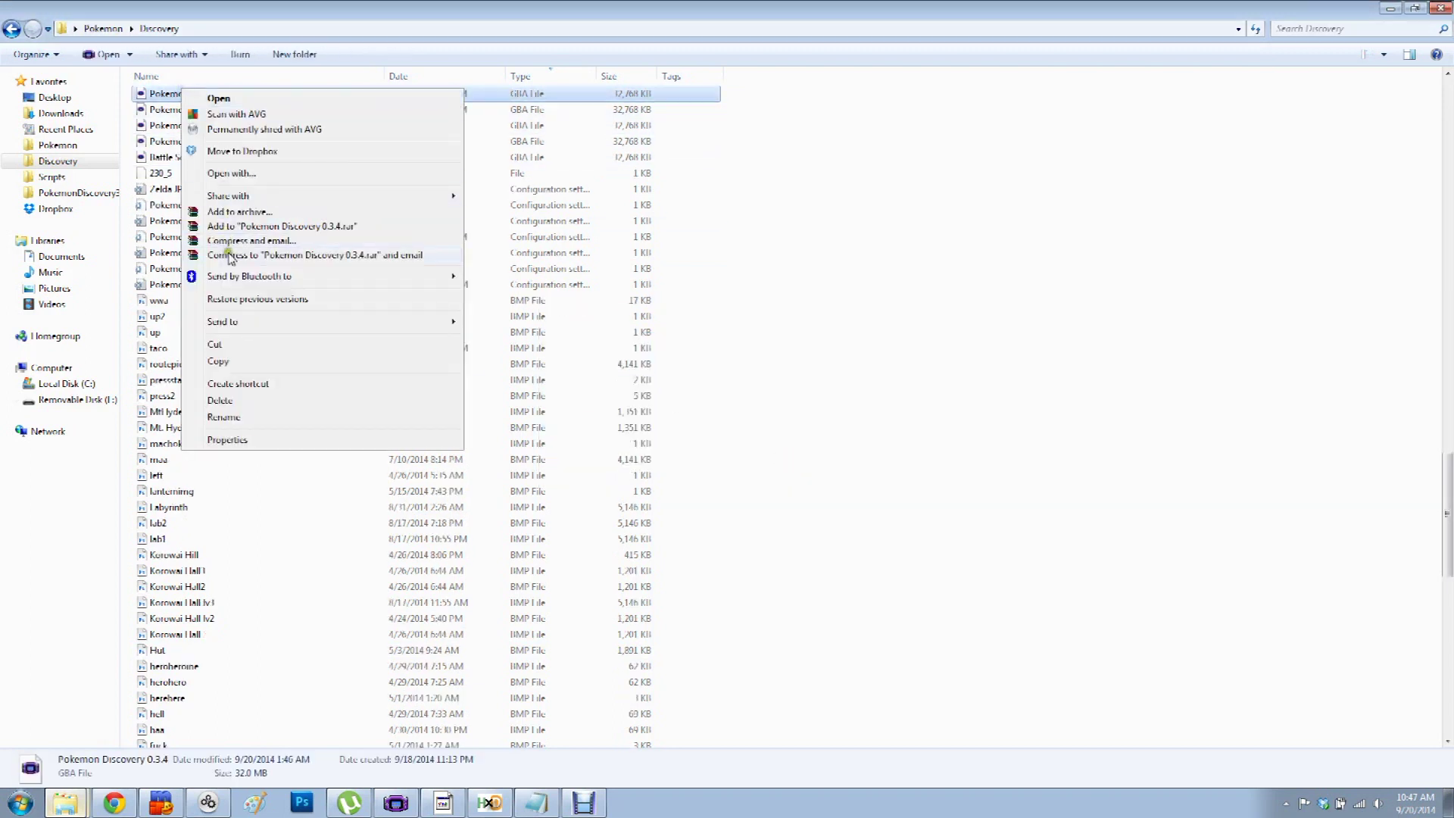
pyautogui.click(240, 362)
pyautogui.rightClick(816, 253)
pyautogui.click(892, 365)
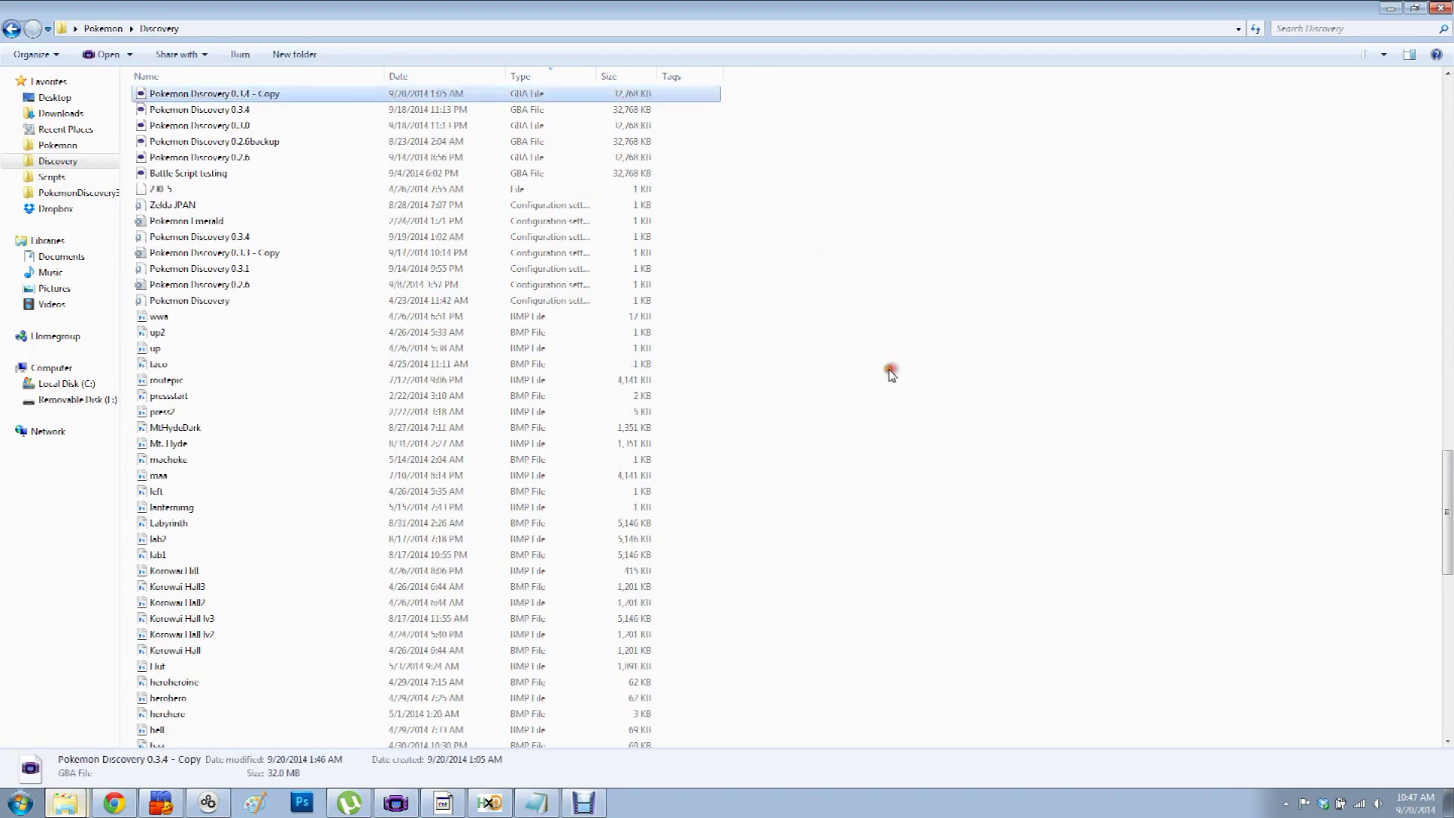
# - Switch to HxD and compare Pokemon Discovery 0.3.0 with the target file Pokemon Discovery 0.3.4 - Copy
pyautogui.click(163, 803)
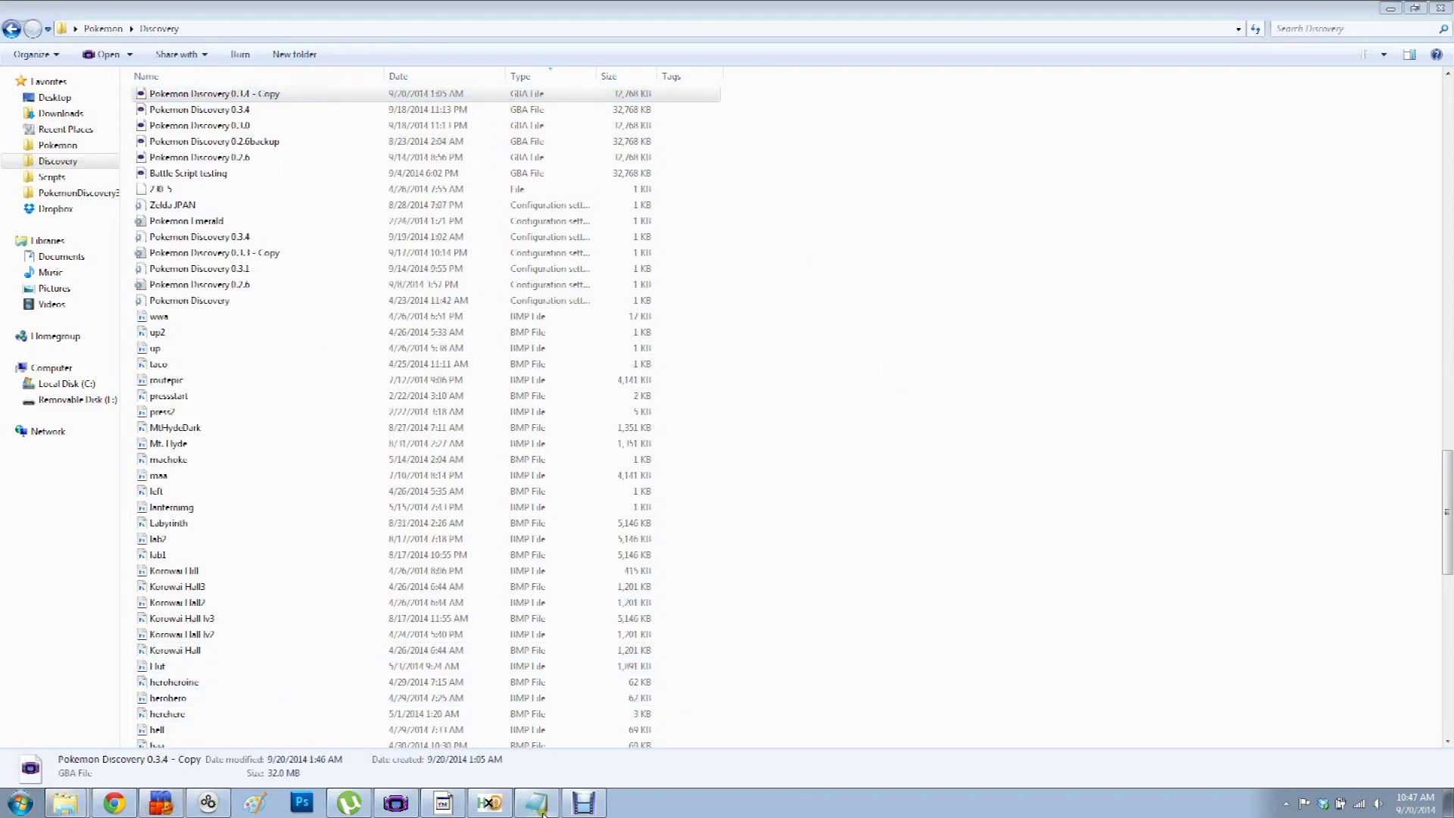
pyautogui.click(498, 809)
pyautogui.click(130, 26)
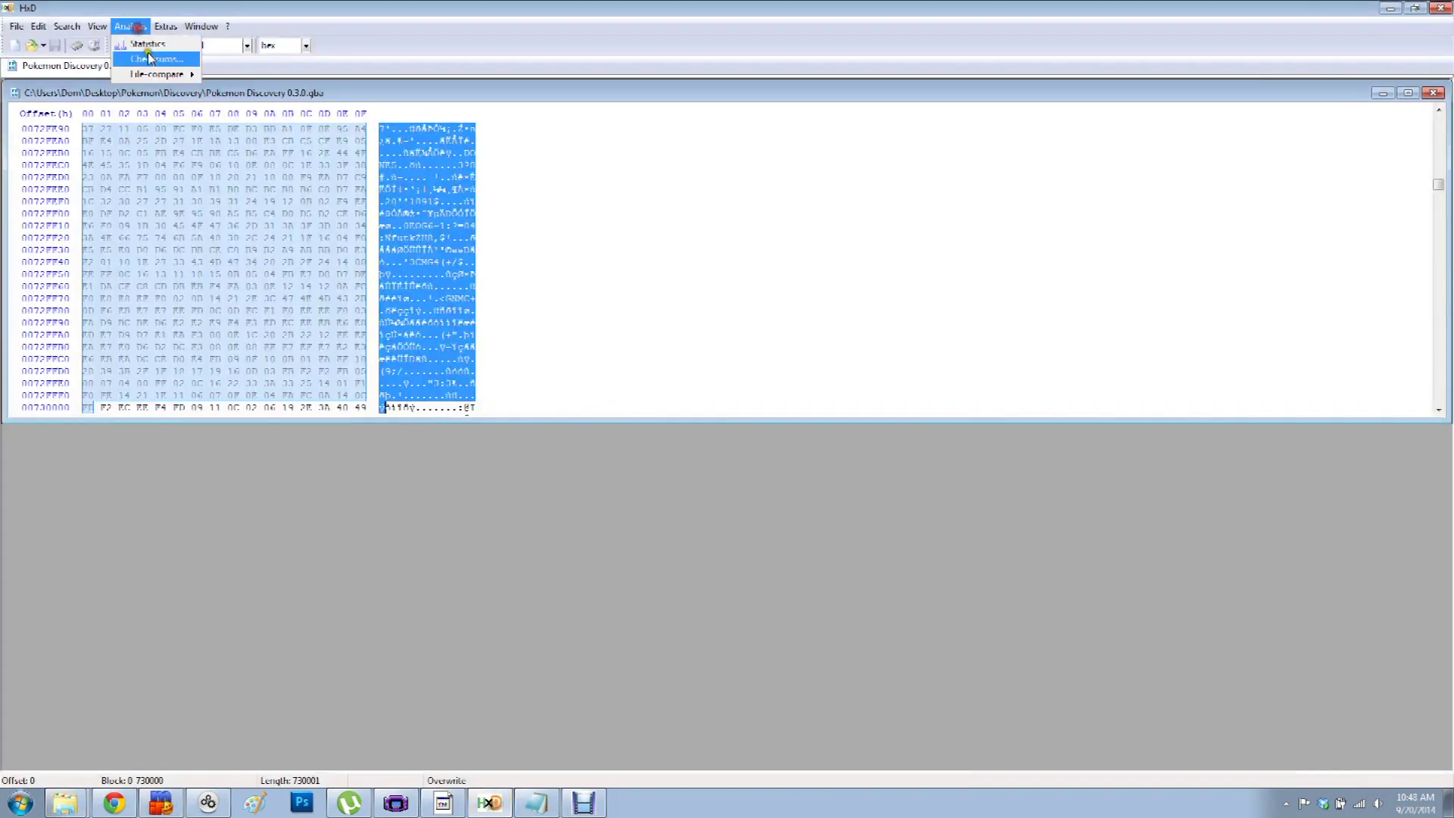
pyautogui.click(159, 74)
pyautogui.click(241, 74)
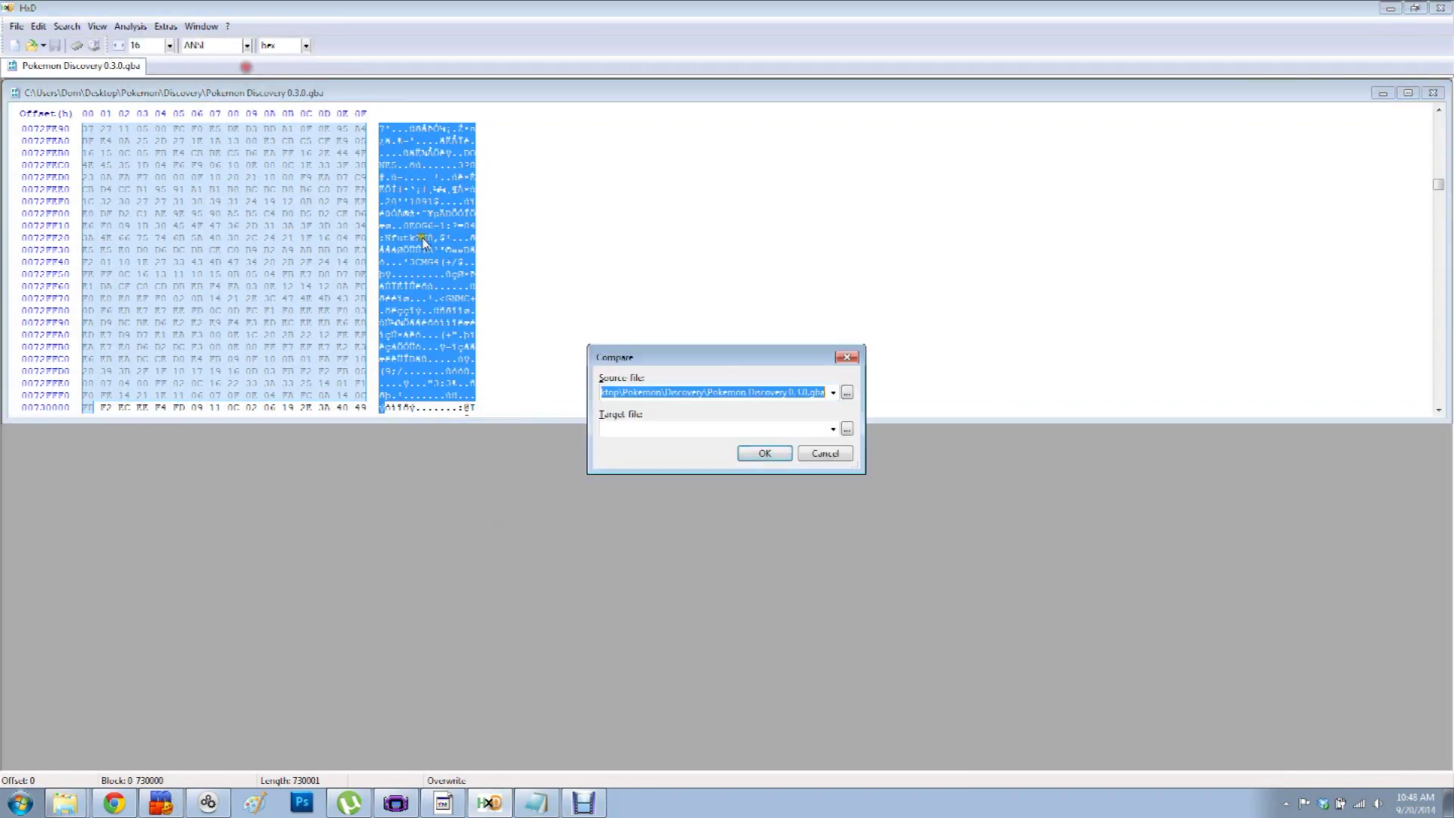
pyautogui.click(843, 432)
pyautogui.click(915, 448)
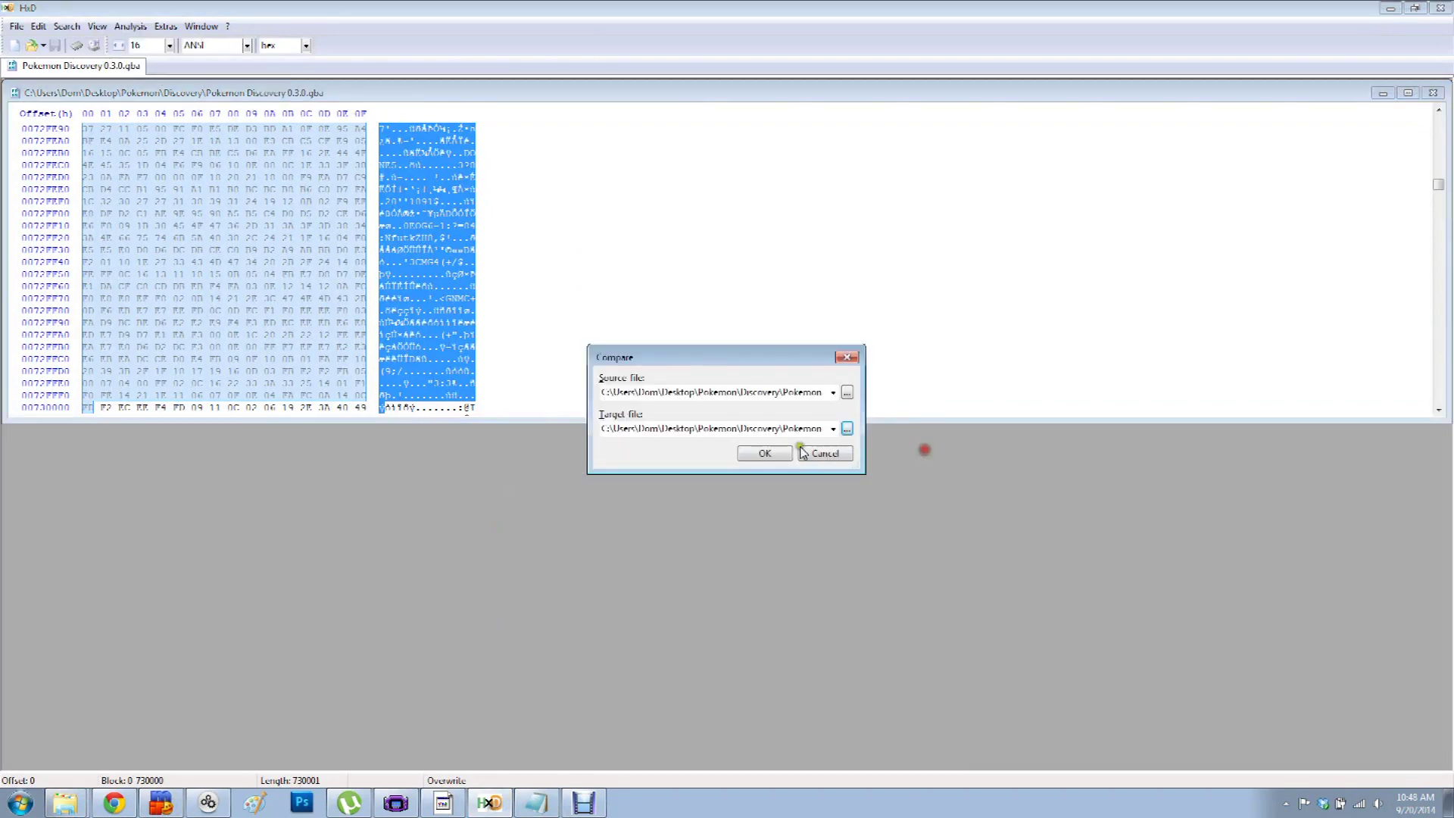
pyautogui.click(766, 453)
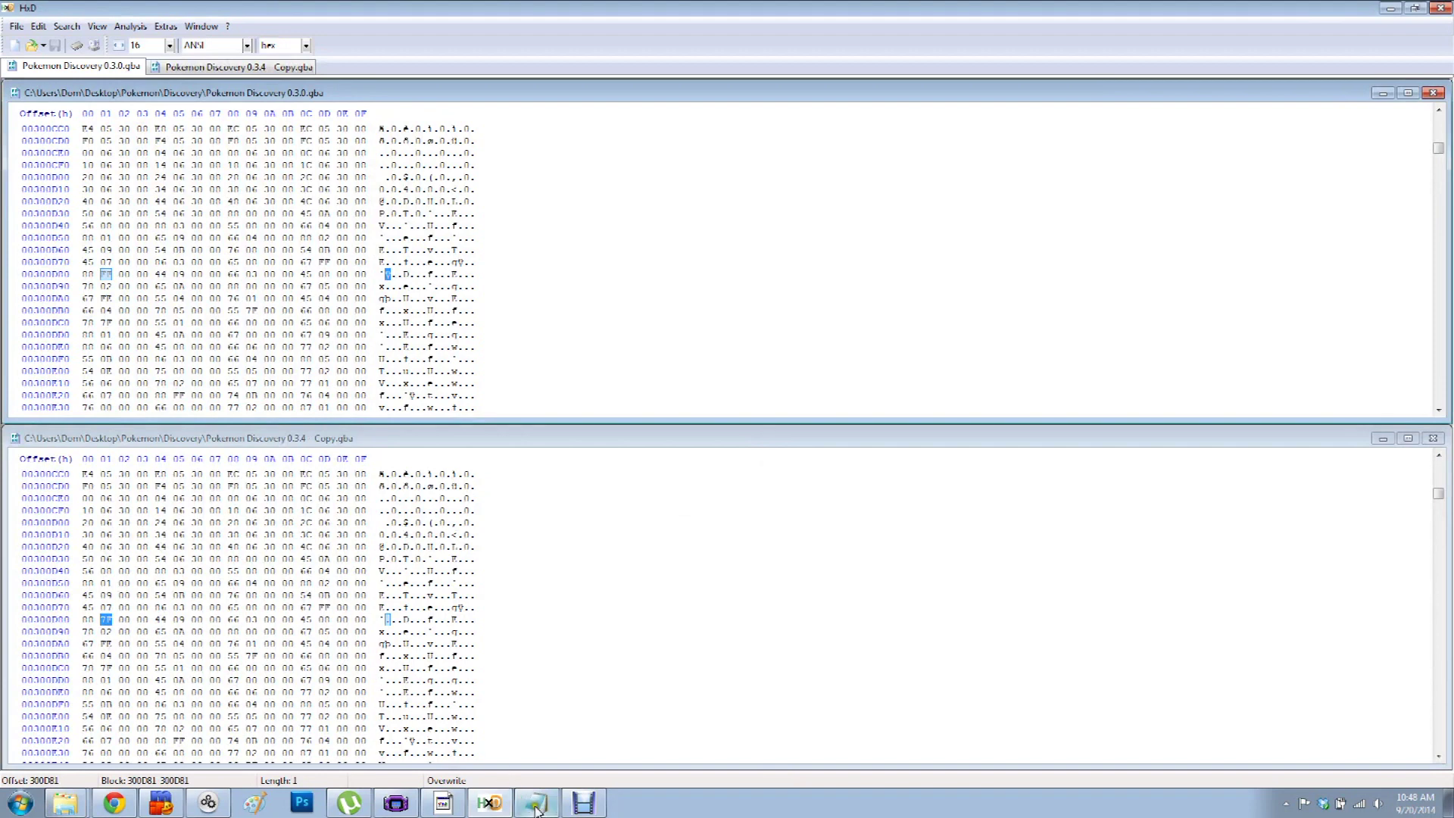
# - Copy the hexadecimal result from the XSE calculator and return to Pokemon Discovery 0.3.0 in HxD
pyautogui.click(220, 806)
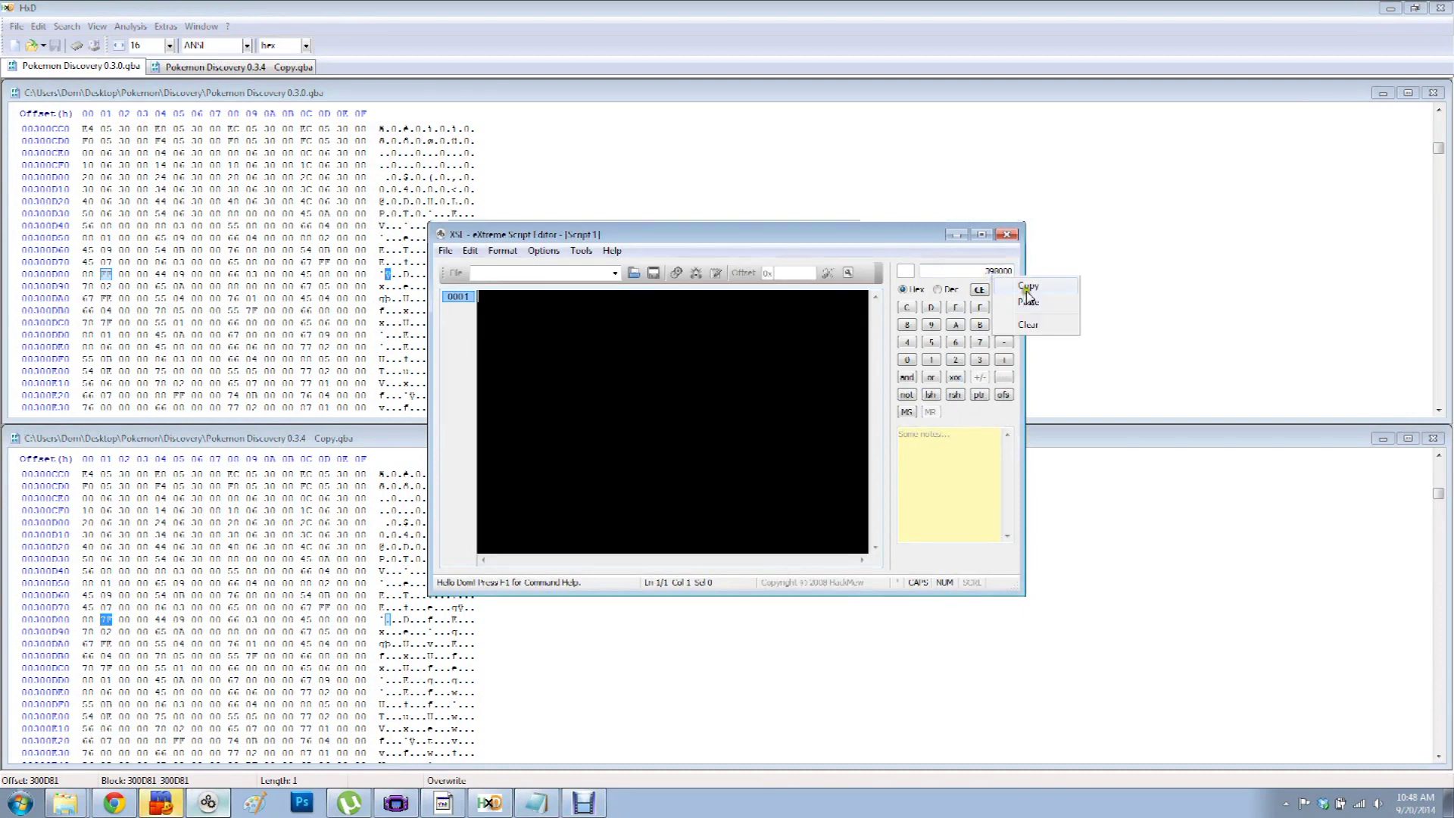
pyautogui.click(493, 91)
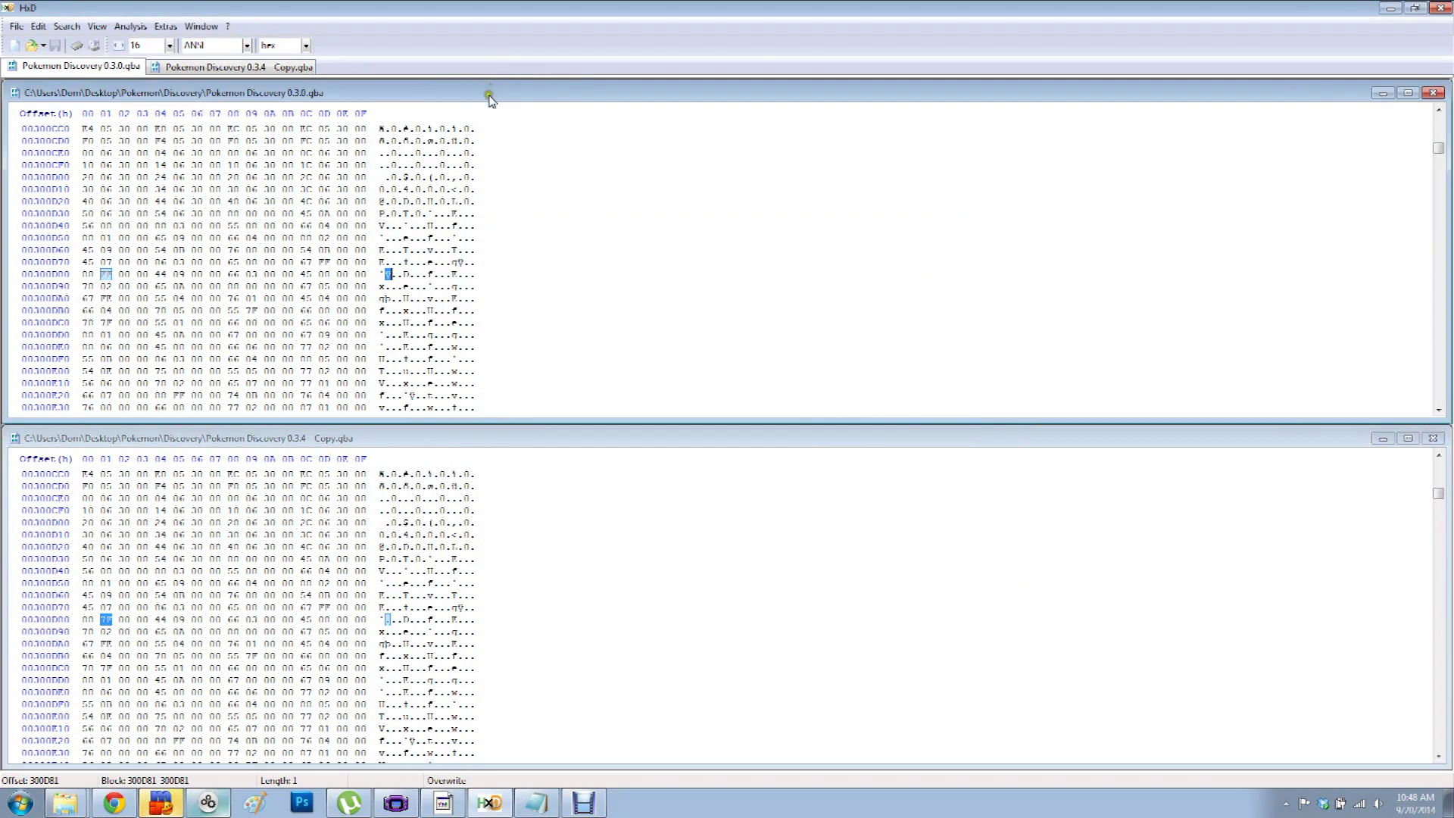
pyautogui.hotkey('ctrl', 'g')
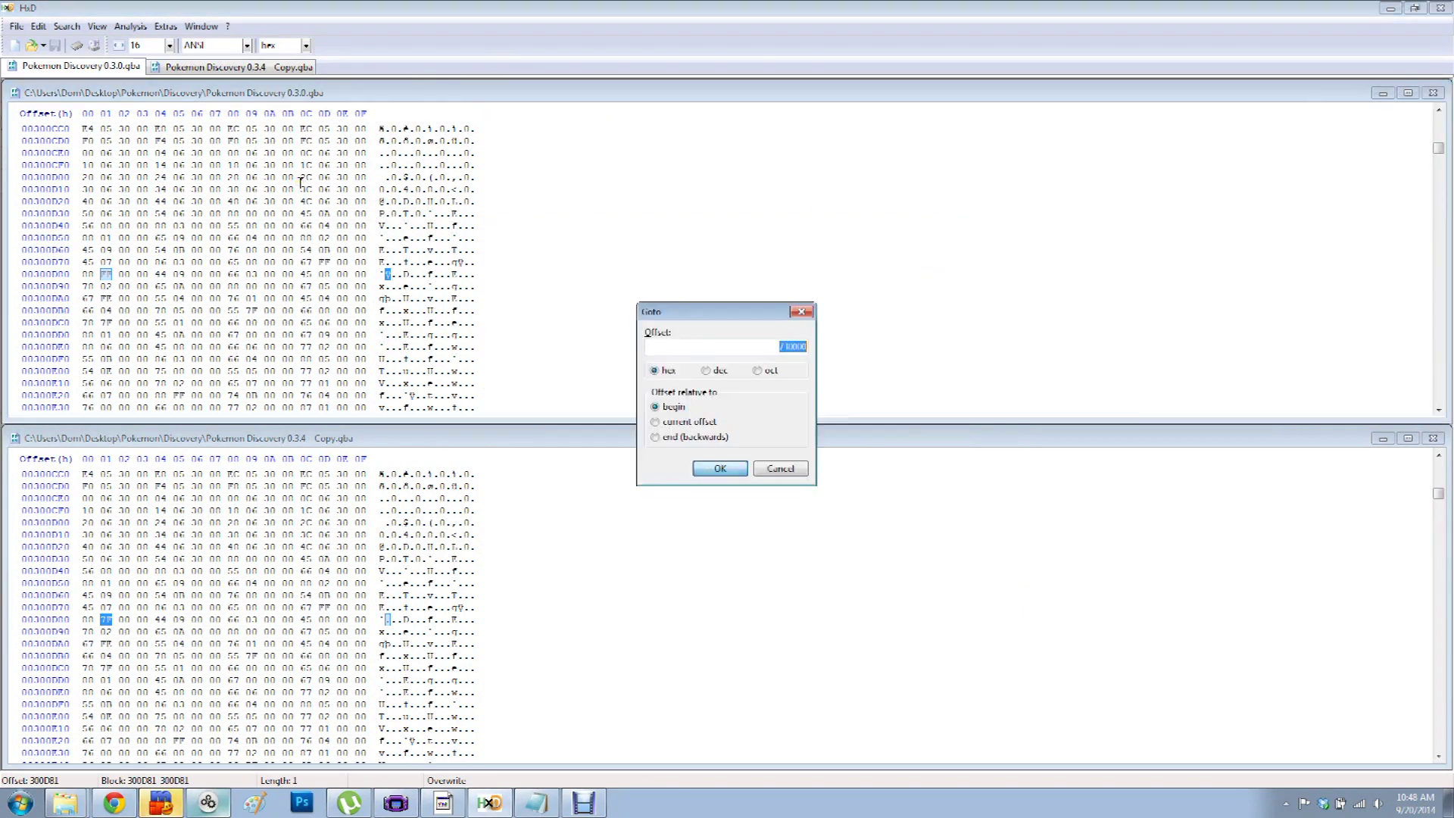
pyautogui.click(784, 471)
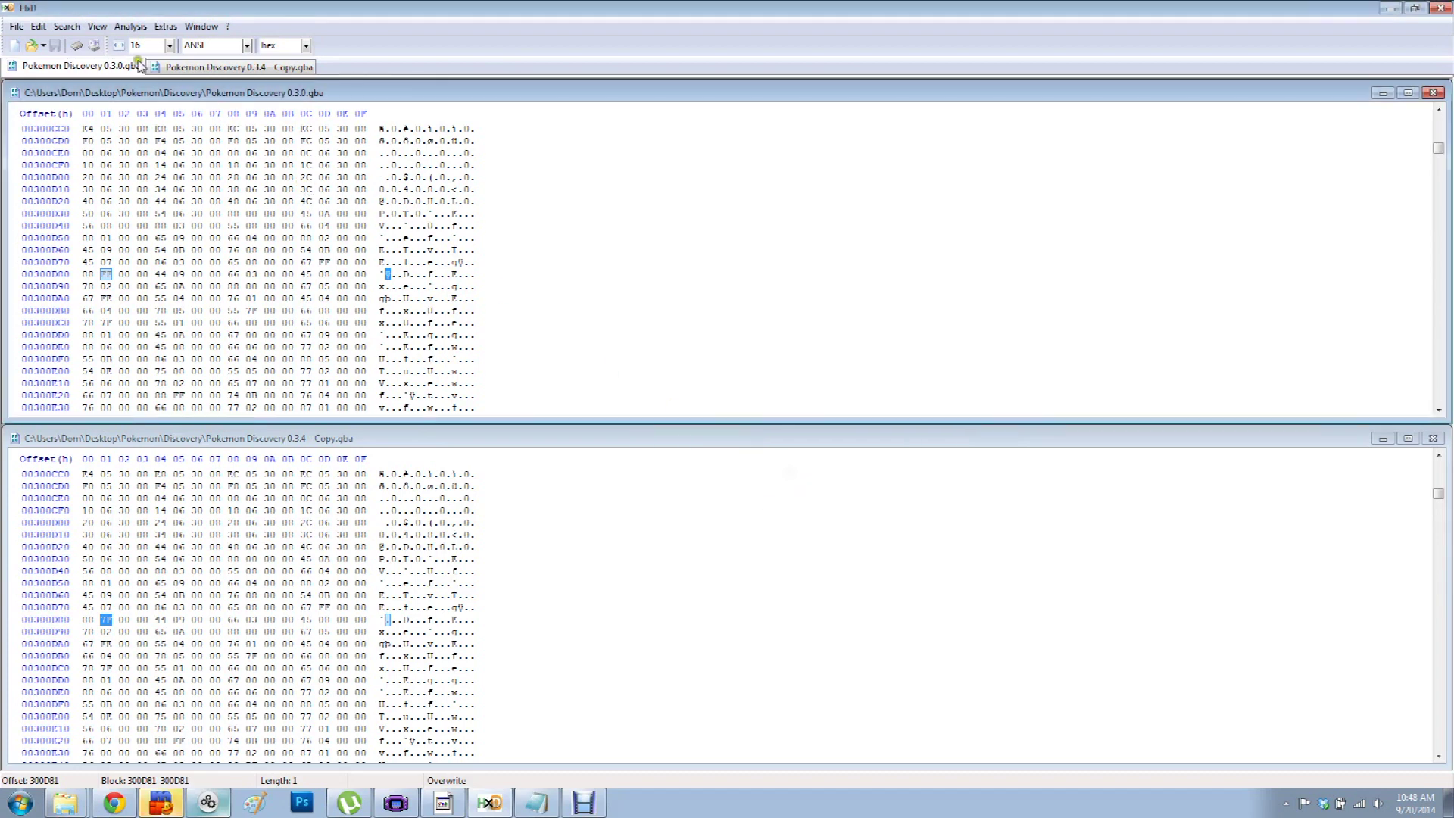
# - Select the block from offset 0 to 398000 hex in Pokemon Discovery 0.3.0 and copy it
pyautogui.click(37, 27)
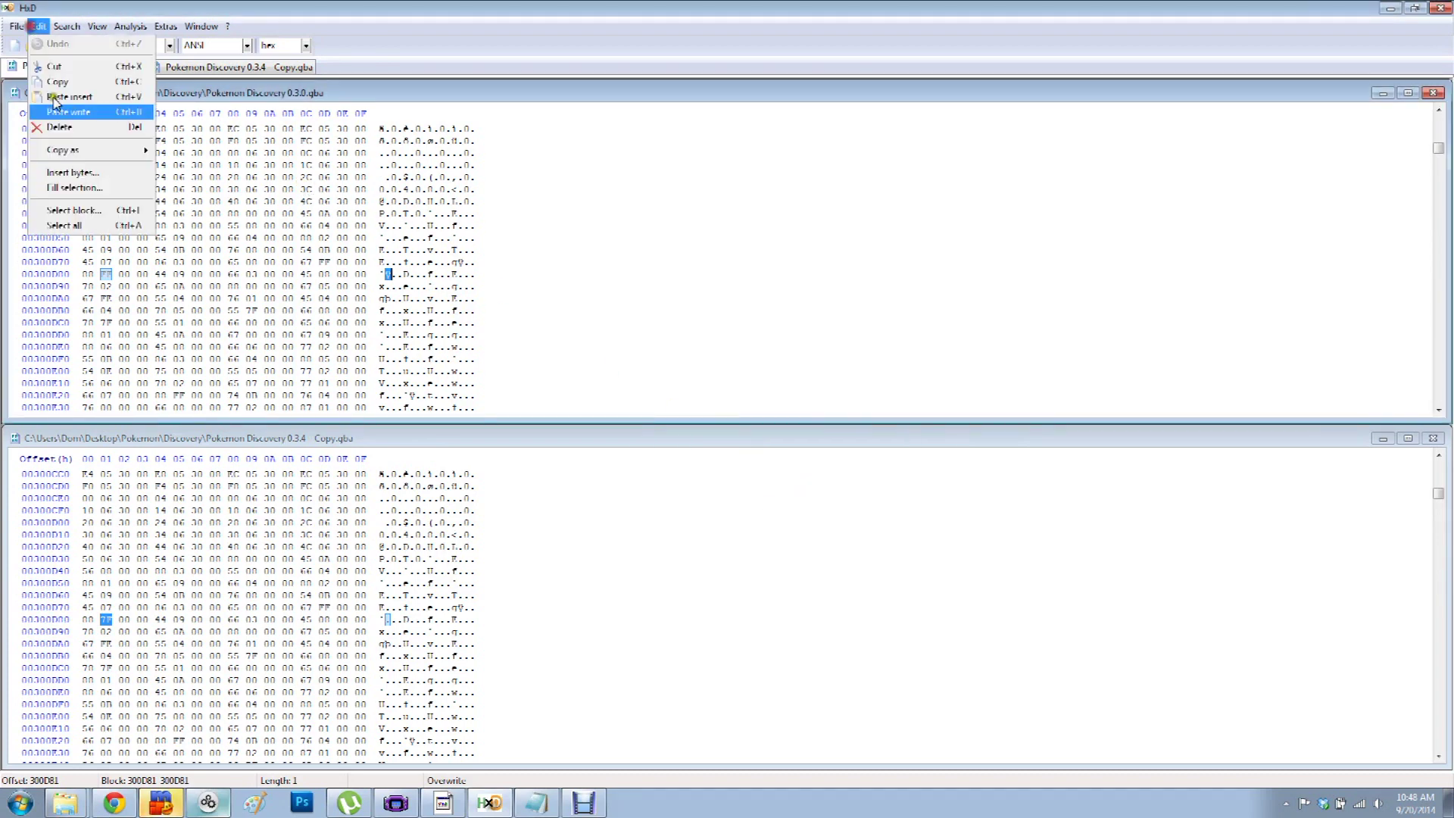
pyautogui.click(82, 207)
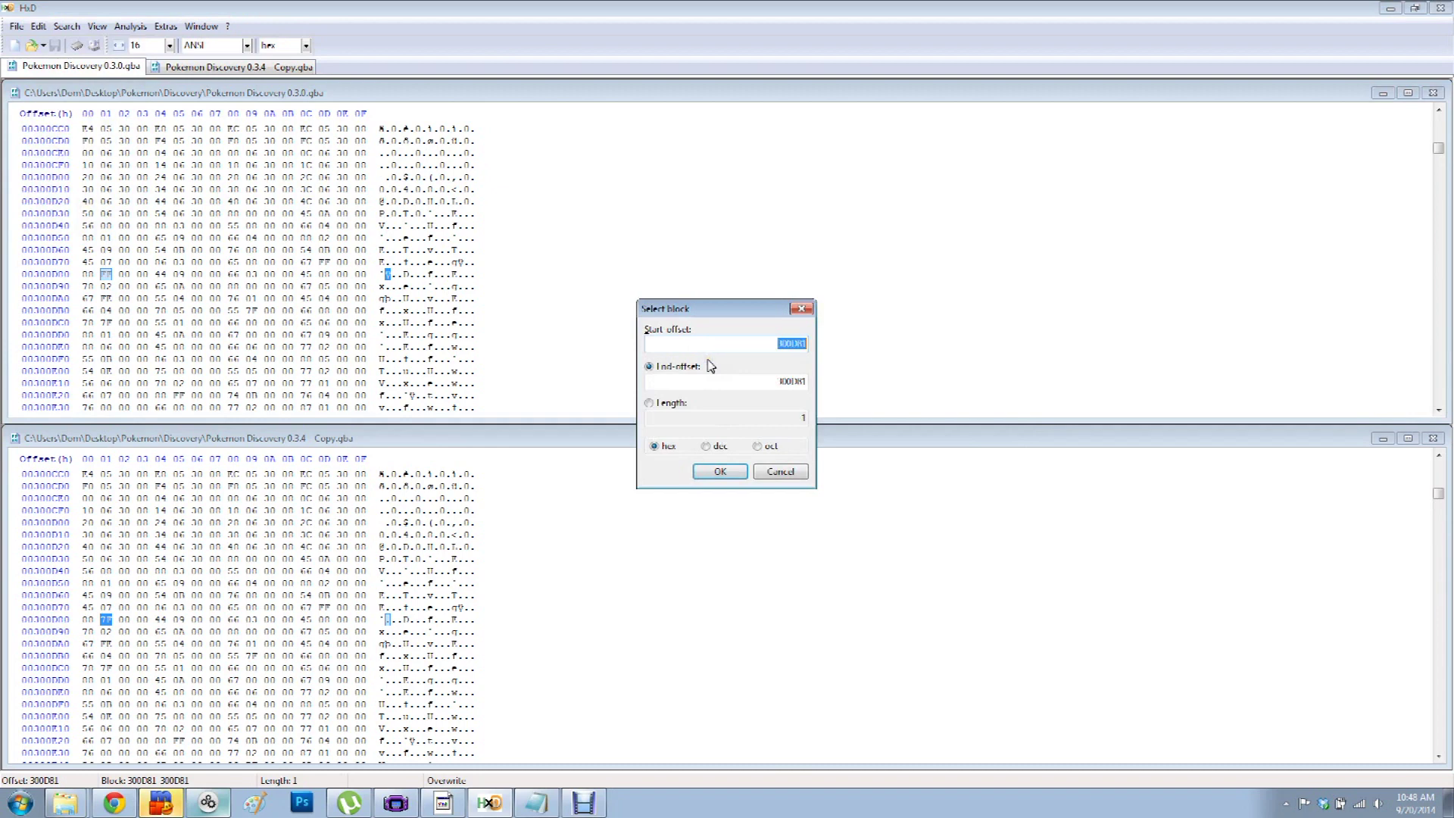
pyautogui.write('0')
pyautogui.moveTo(760, 385); pyautogui.dragTo(917, 399)
pyautogui.write('198000')
pyautogui.click(720, 471)
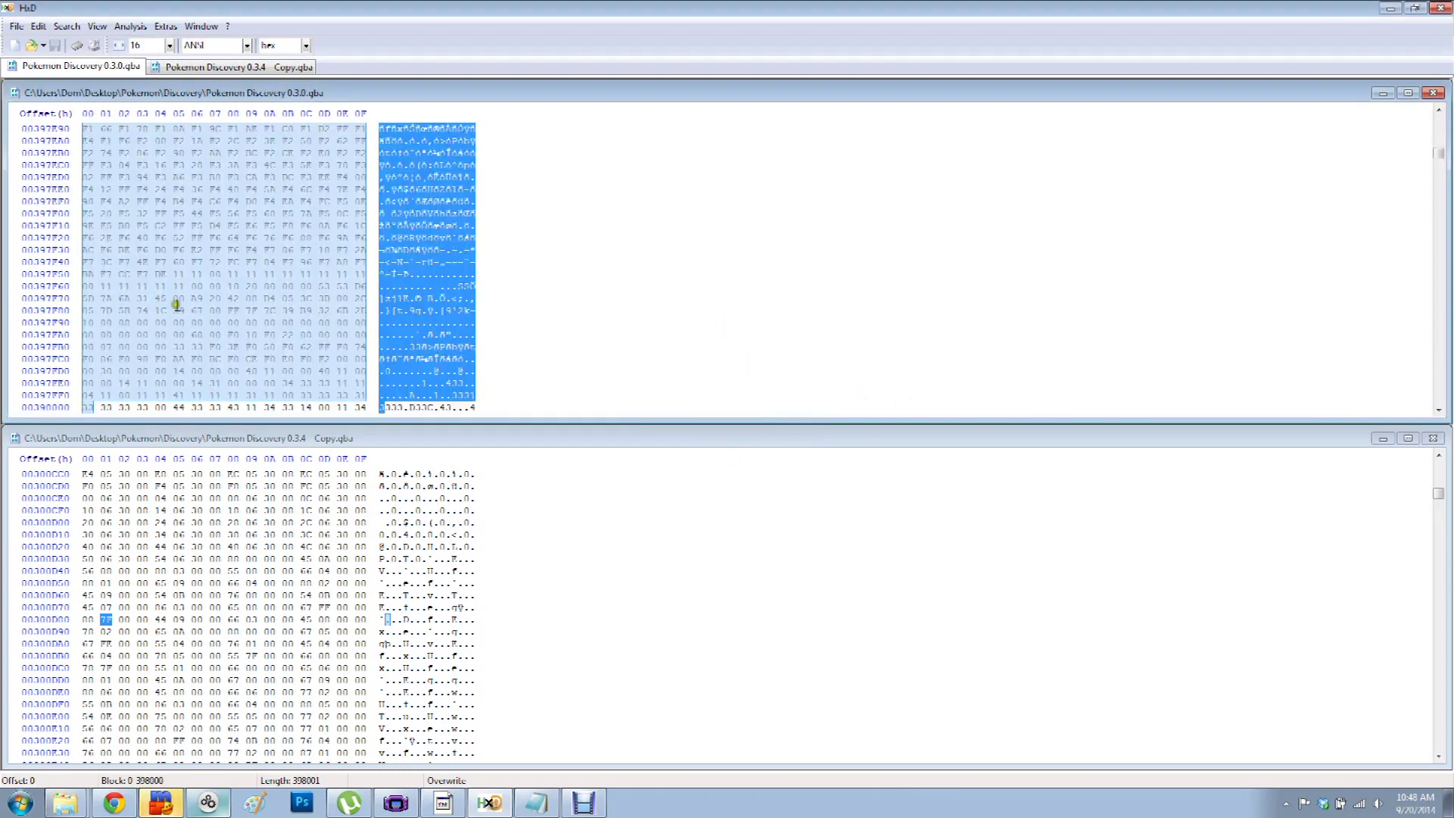
pyautogui.rightClick(172, 263)
pyautogui.click(206, 311)
# - Overwrite Pokemon Discovery 0.3.4 - Copy from offset 0 with the copied block and save the file
pyautogui.moveTo(1438, 493); pyautogui.dragTo(1438, 460)
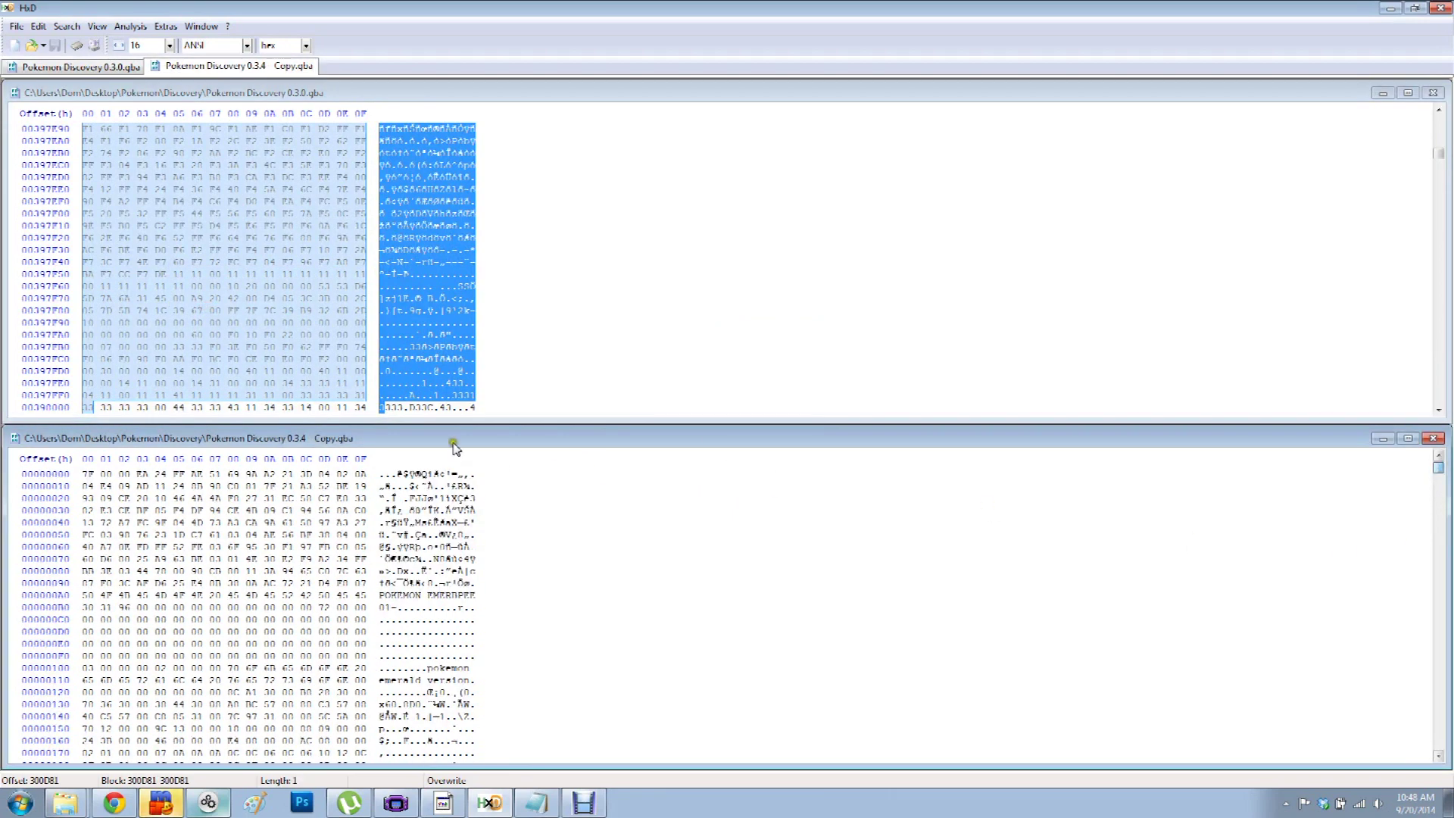
pyautogui.rightClick(85, 474)
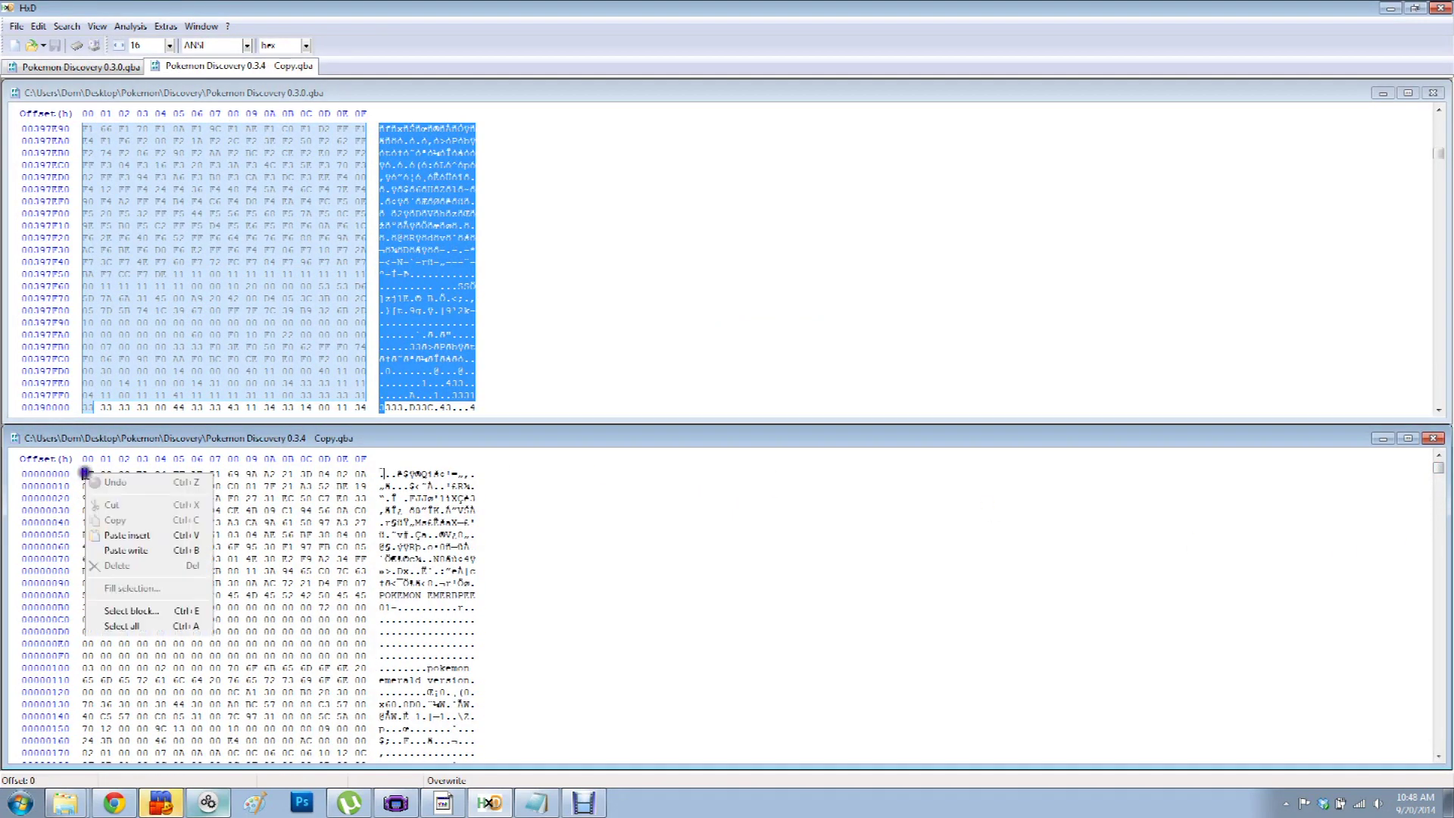
pyautogui.click(127, 550)
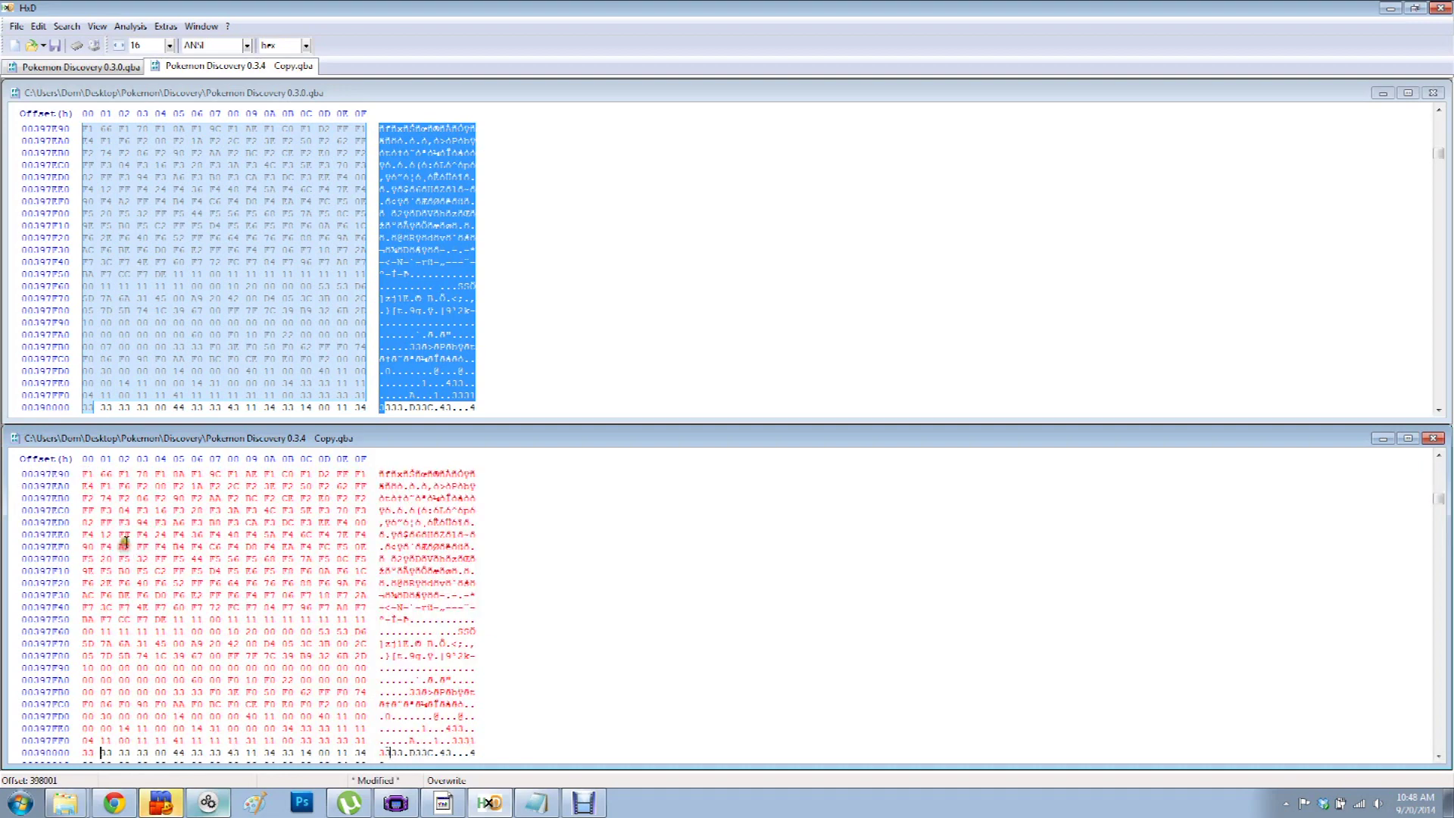
pyautogui.click(16, 26)
pyautogui.click(30, 91)
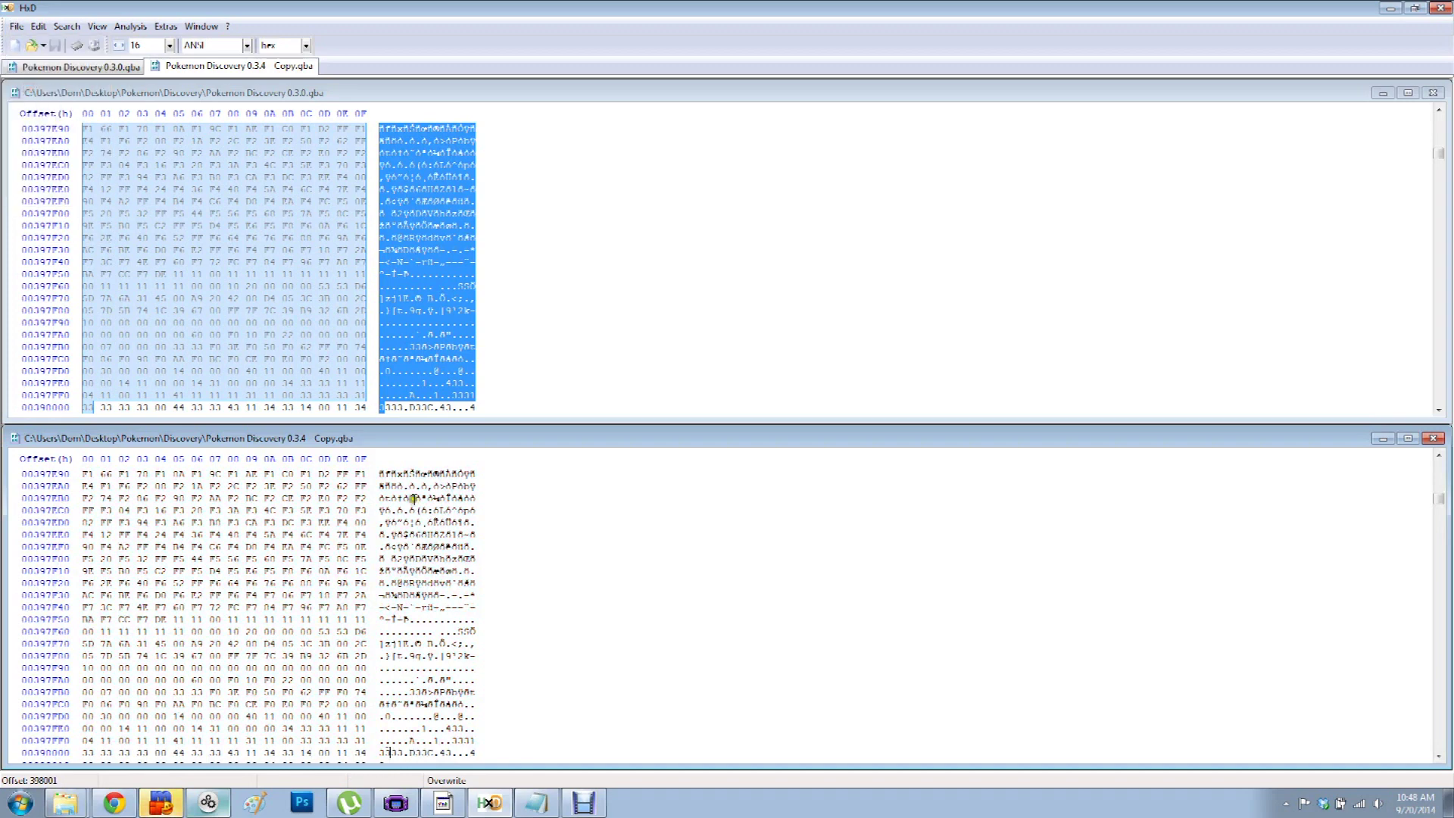
# - Load Pokemon Discovery 0.3.4 - Copy in VisualBoyAdvance and test it by walking the character around and through a door
pyautogui.click(395, 804)
pyautogui.click(854, 273)
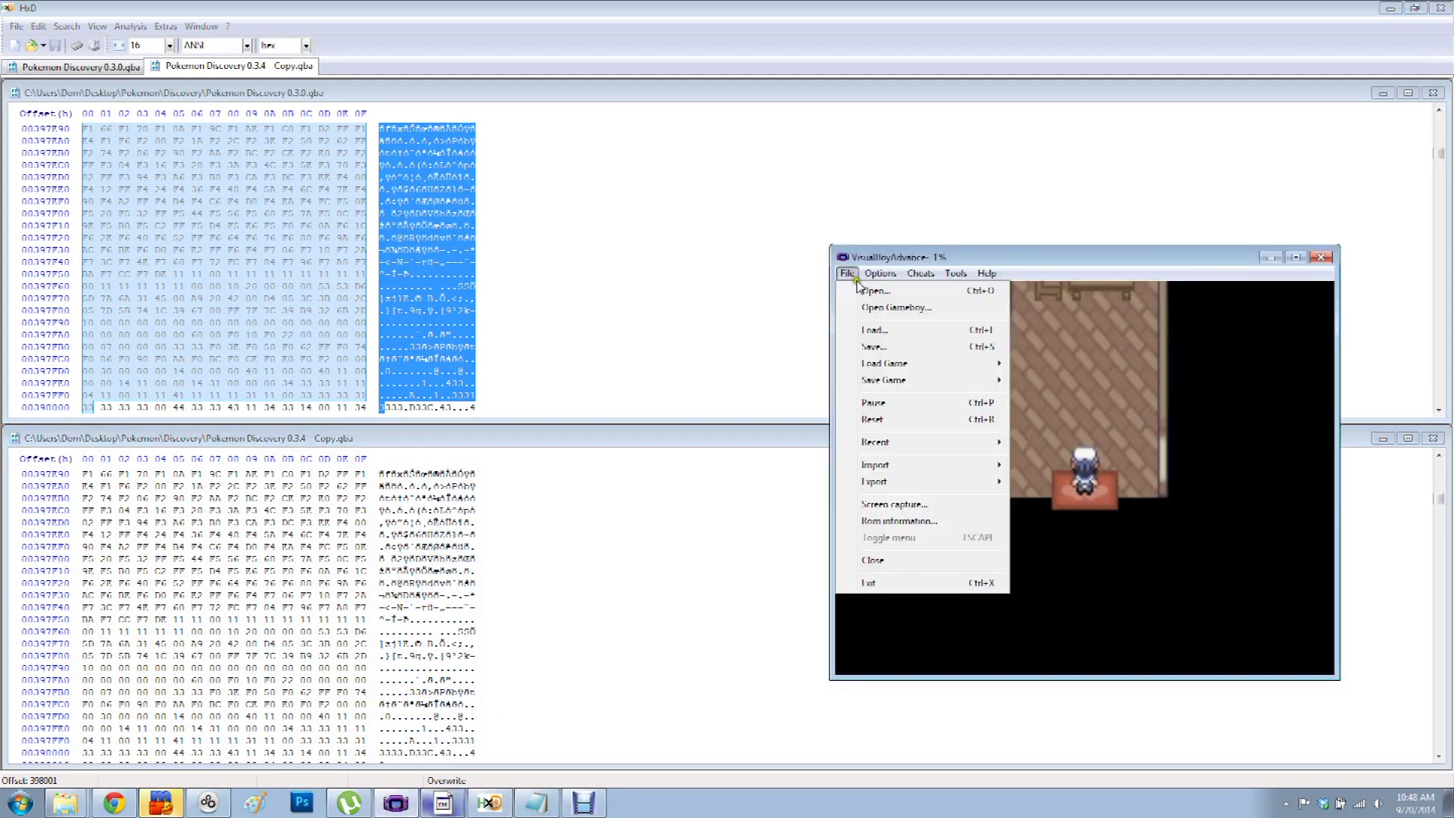
pyautogui.click(863, 288)
pyautogui.doubleClick(836, 378)
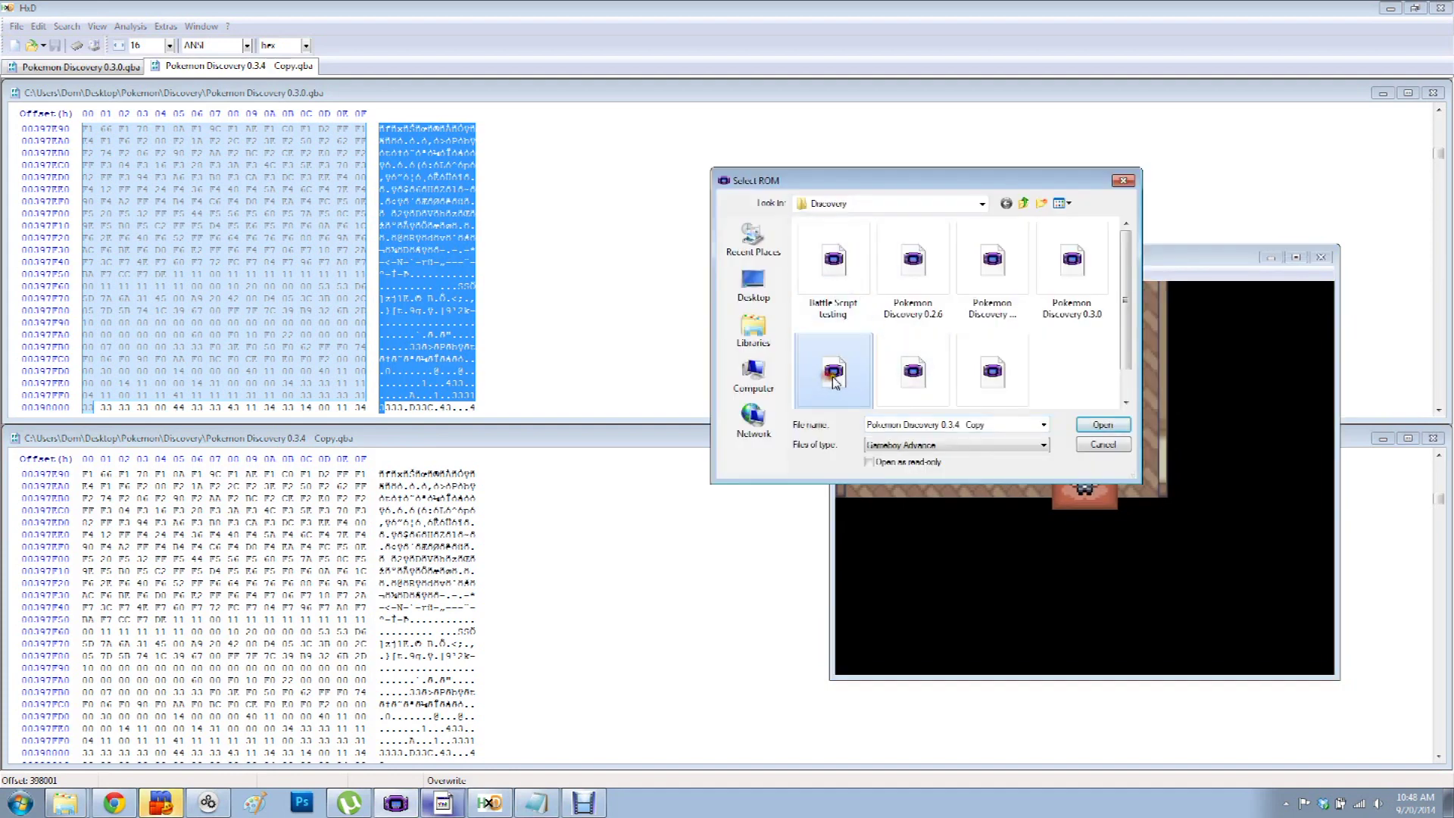
pyautogui.moveTo(1019, 404); pyautogui.dragTo(1363, 662)
pyautogui.press('Down')
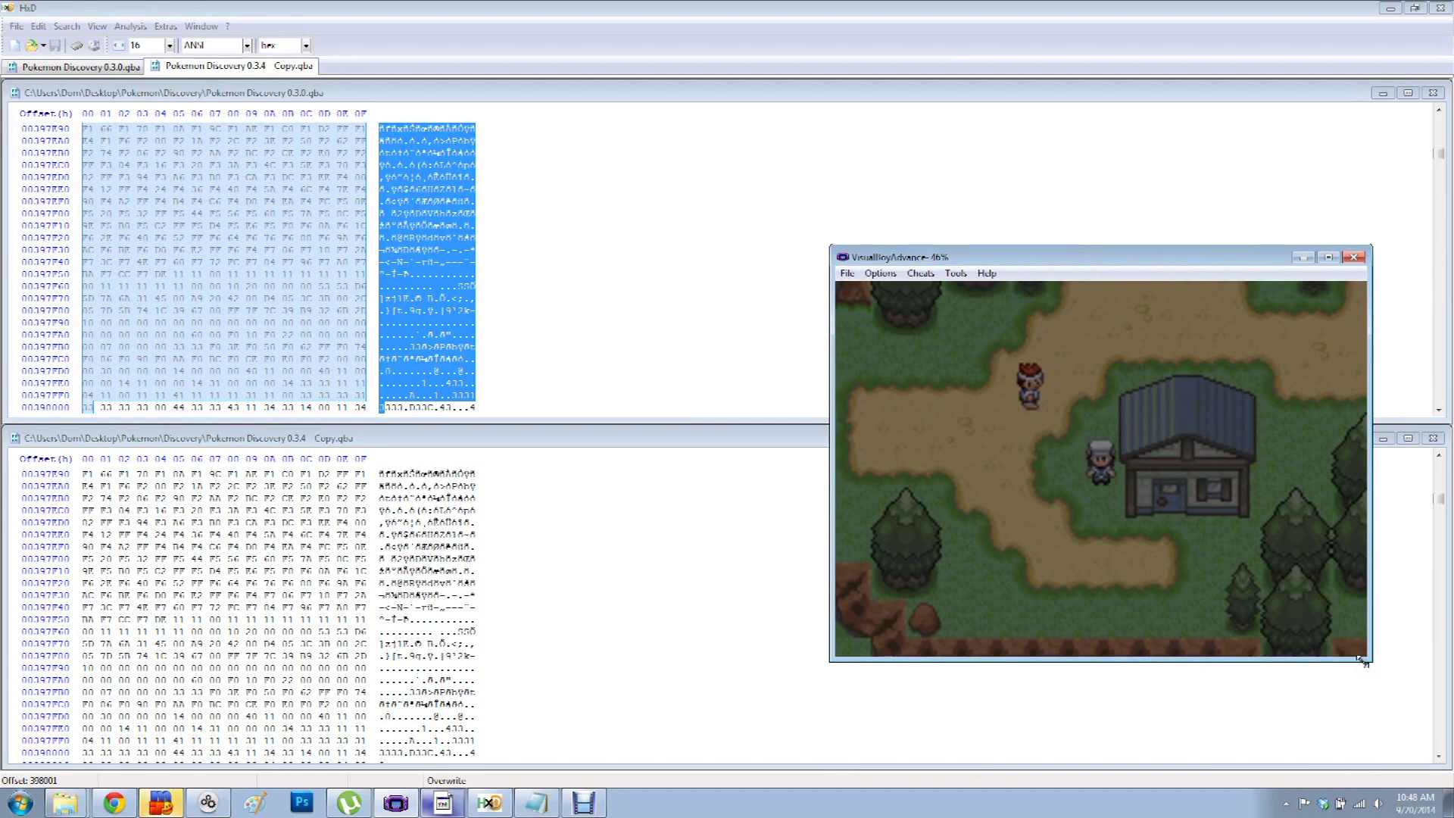
pyautogui.press('Up')
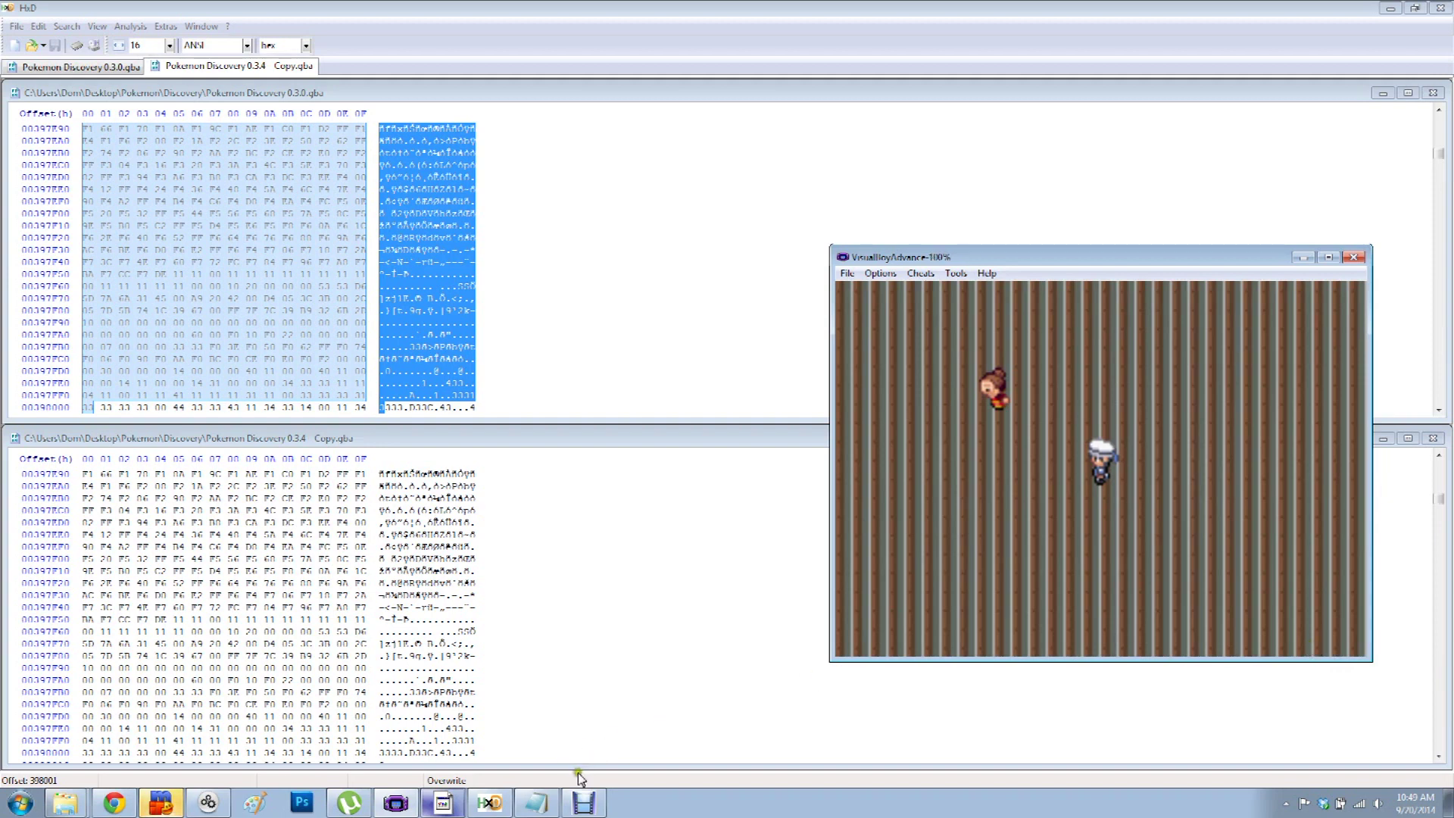
# - Switch to the Key note in Notepad and add the line "398000 - NOT WORKING" above the 730000 entry
pyautogui.click(535, 804)
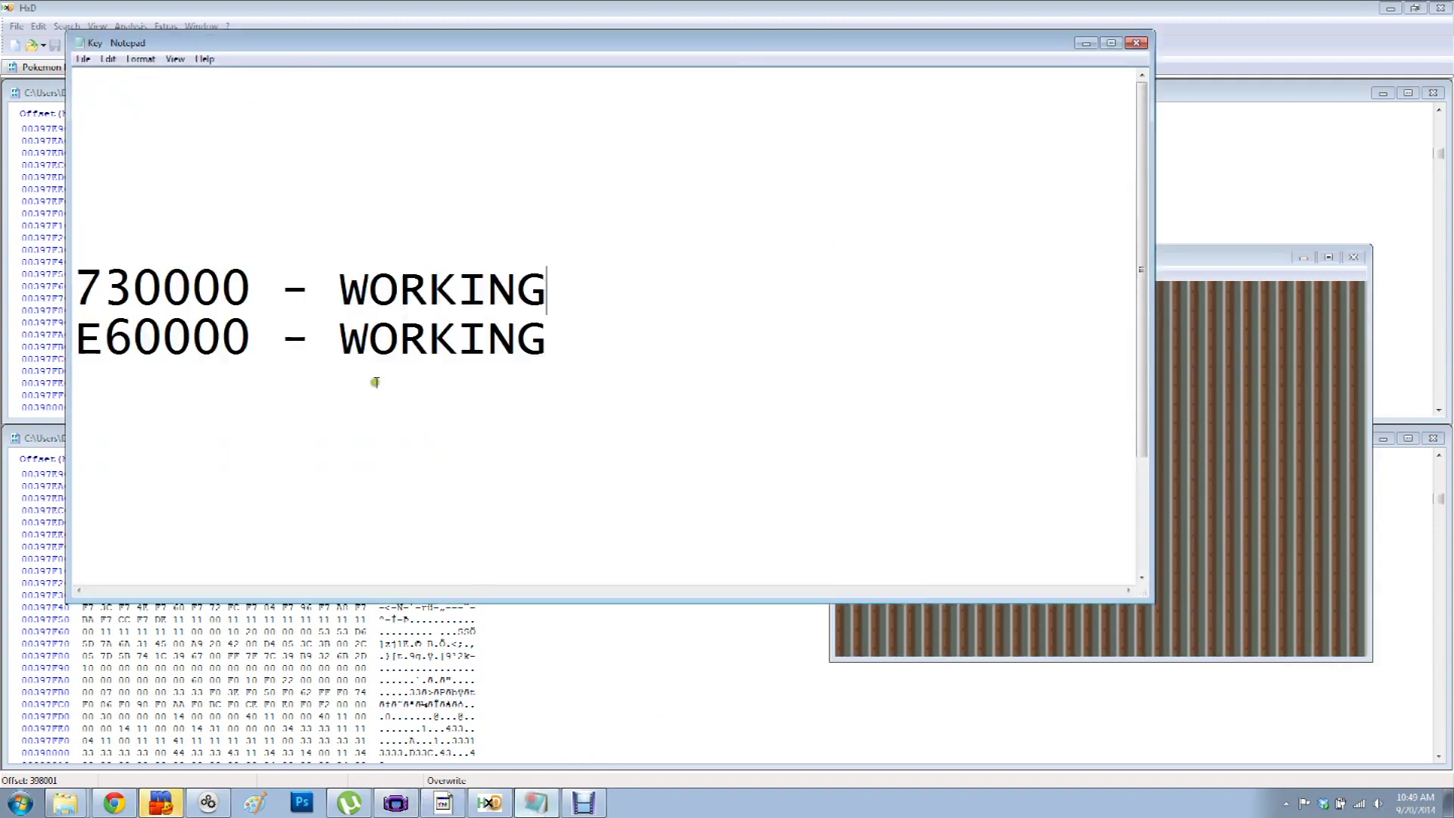
pyautogui.click(118, 181)
pyautogui.write('399')
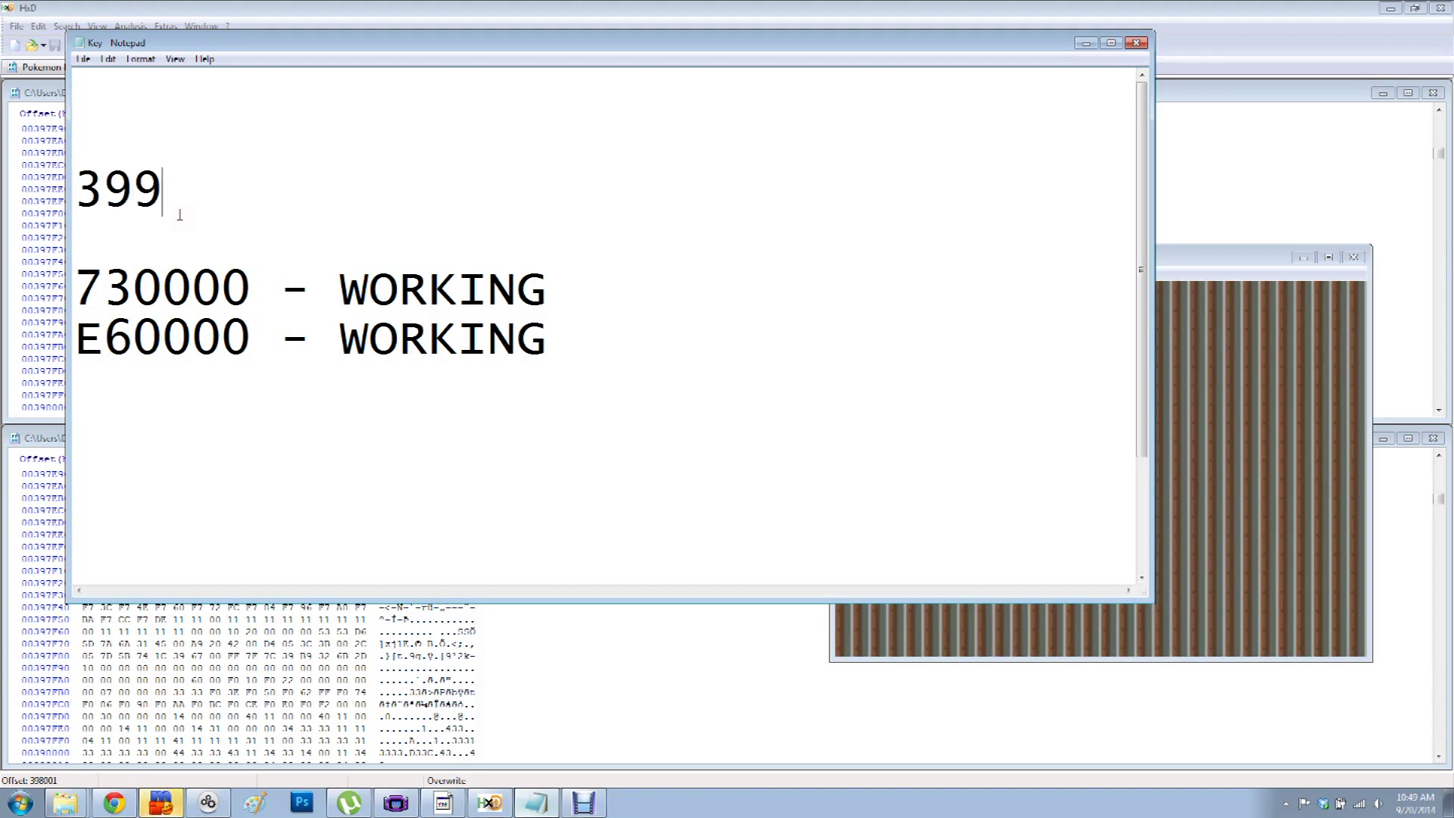
pyautogui.press('BackSpace')
pyautogui.write('8000')
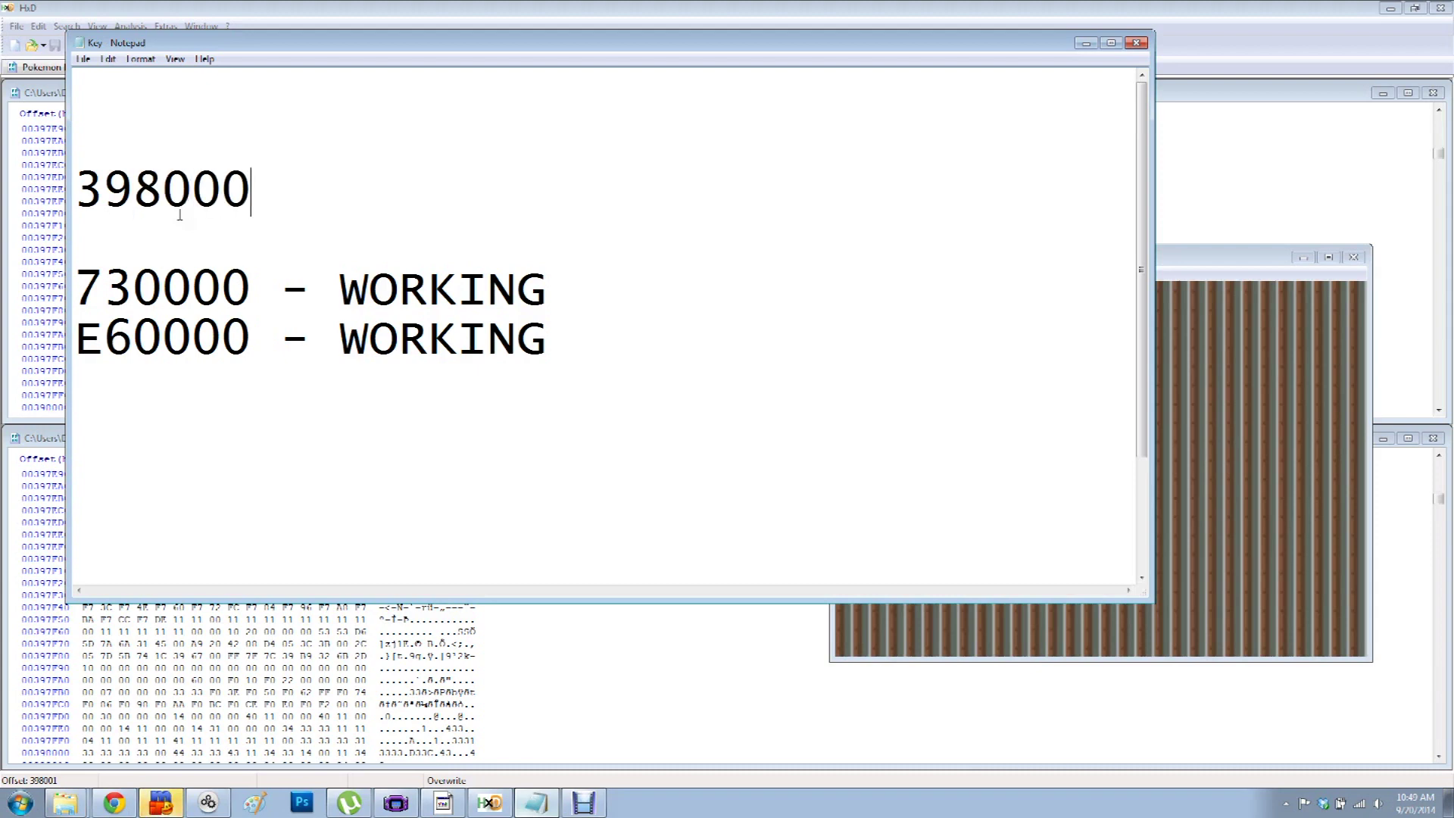
pyautogui.write(' - NOT WORKING')
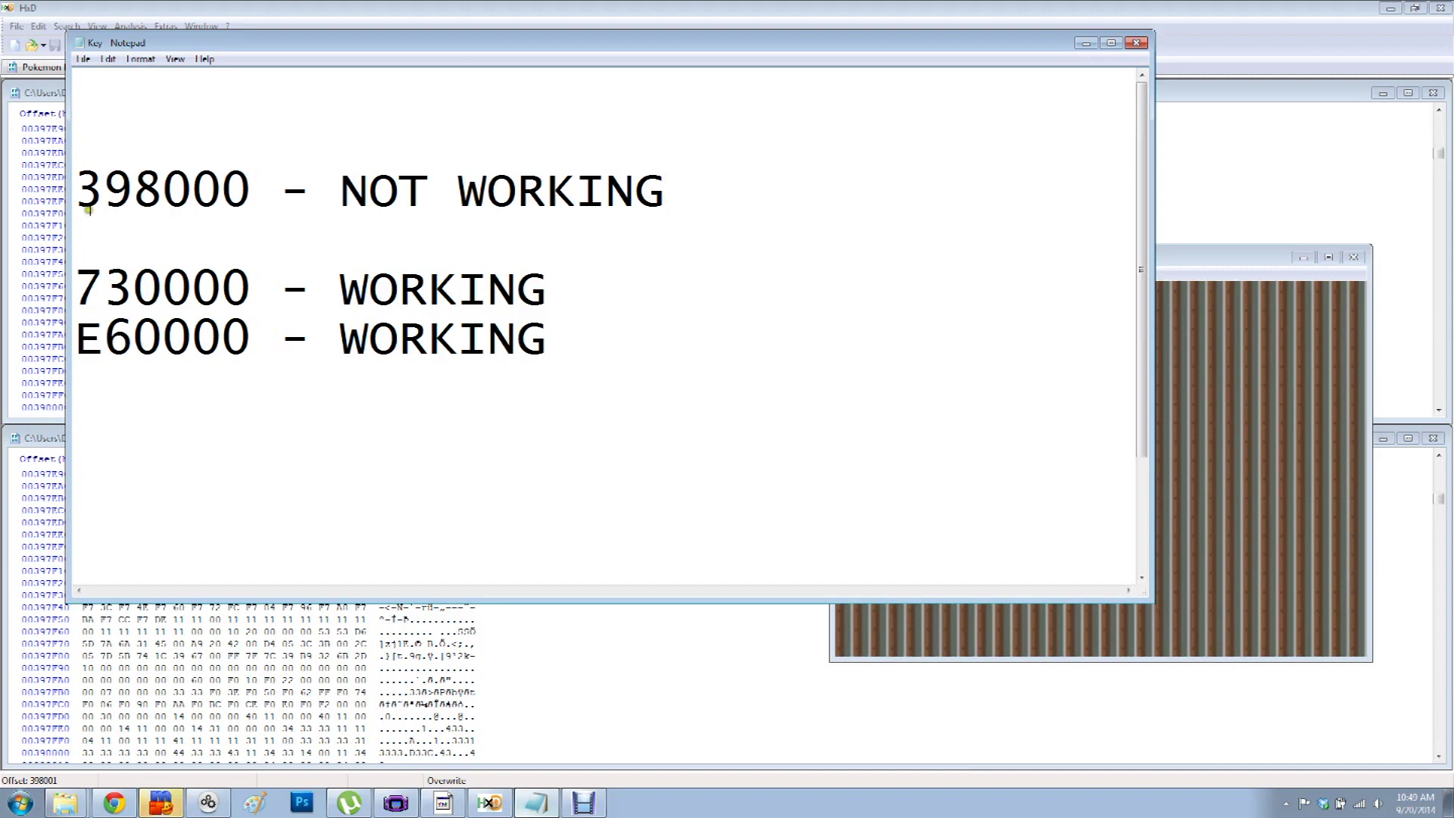
# - Examine the range between the 398000 and 730000 entries in the Key note
pyautogui.moveTo(77, 190); pyautogui.dragTo(248, 195)
pyautogui.moveTo(79, 288); pyautogui.dragTo(252, 299)
pyautogui.doubleClick(250, 299)
pyautogui.click(198, 285)
pyautogui.moveTo(73, 181); pyautogui.dragTo(251, 195)
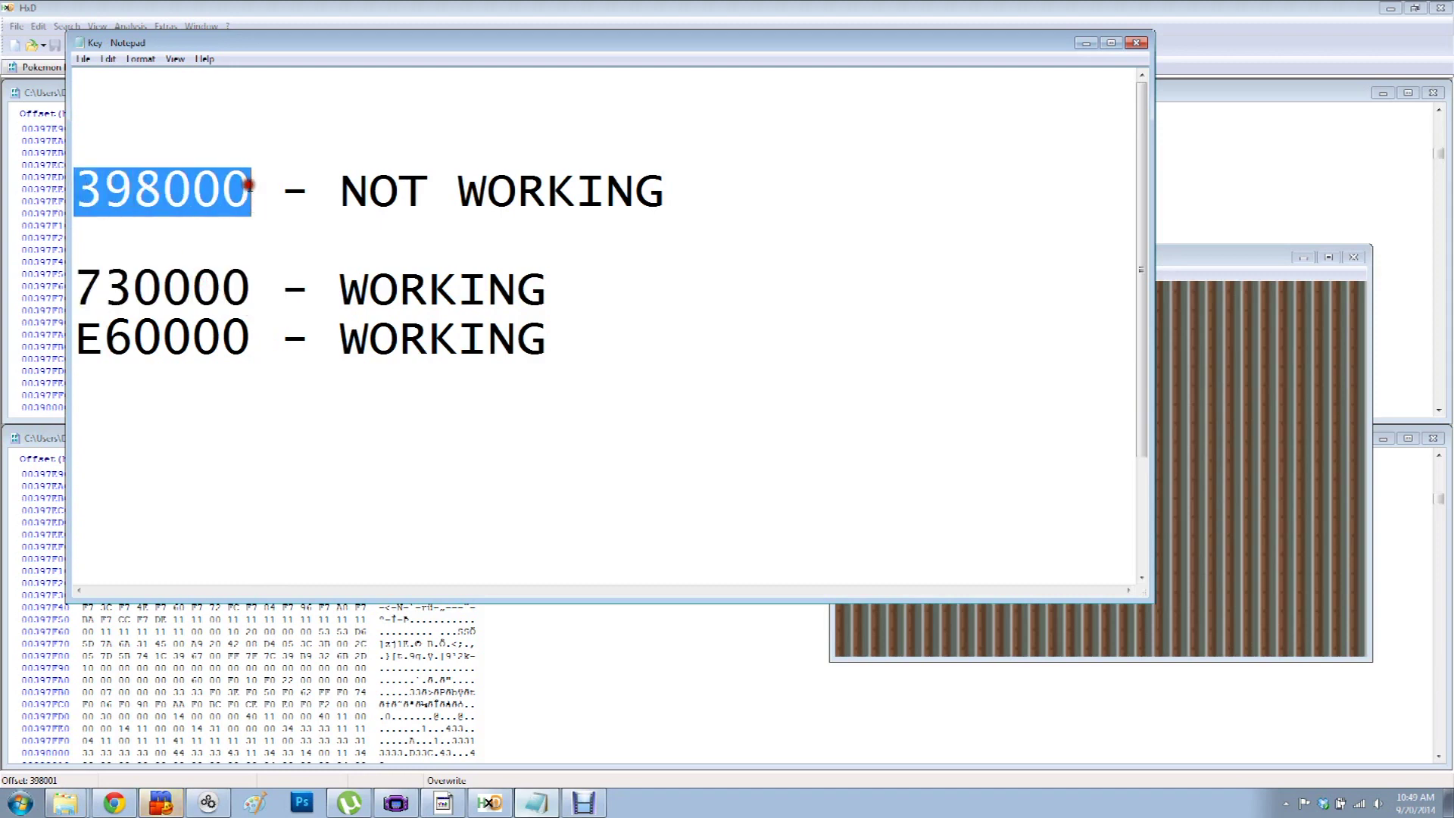
pyautogui.click(257, 198)
pyautogui.moveTo(138, 195); pyautogui.dragTo(75, 191)
pyautogui.click(214, 214)
pyautogui.click(99, 244)
pyautogui.moveTo(91, 156); pyautogui.dragTo(303, 253)
pyautogui.click(259, 265)
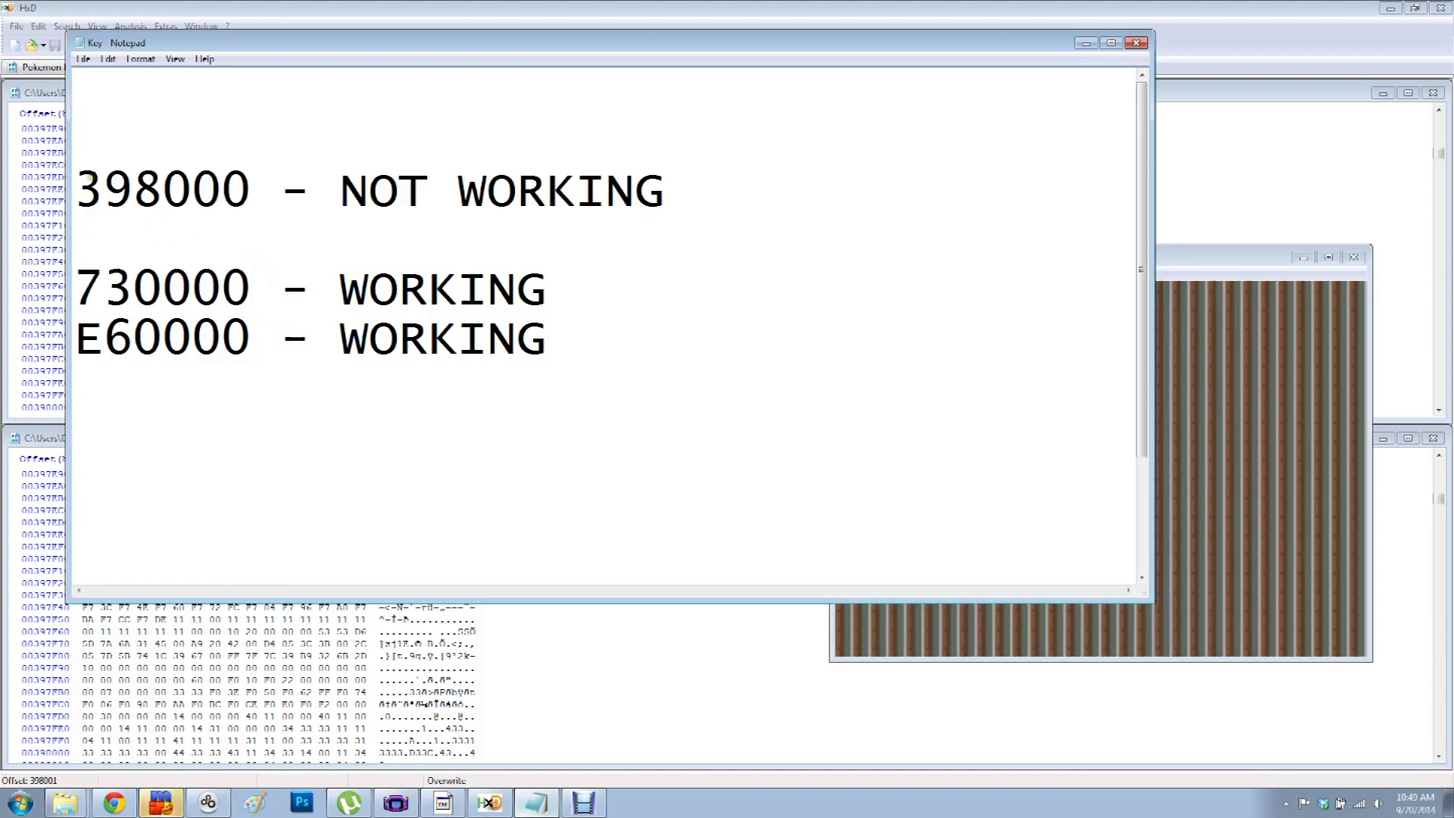
pyautogui.moveTo(76, 189); pyautogui.dragTo(257, 201)
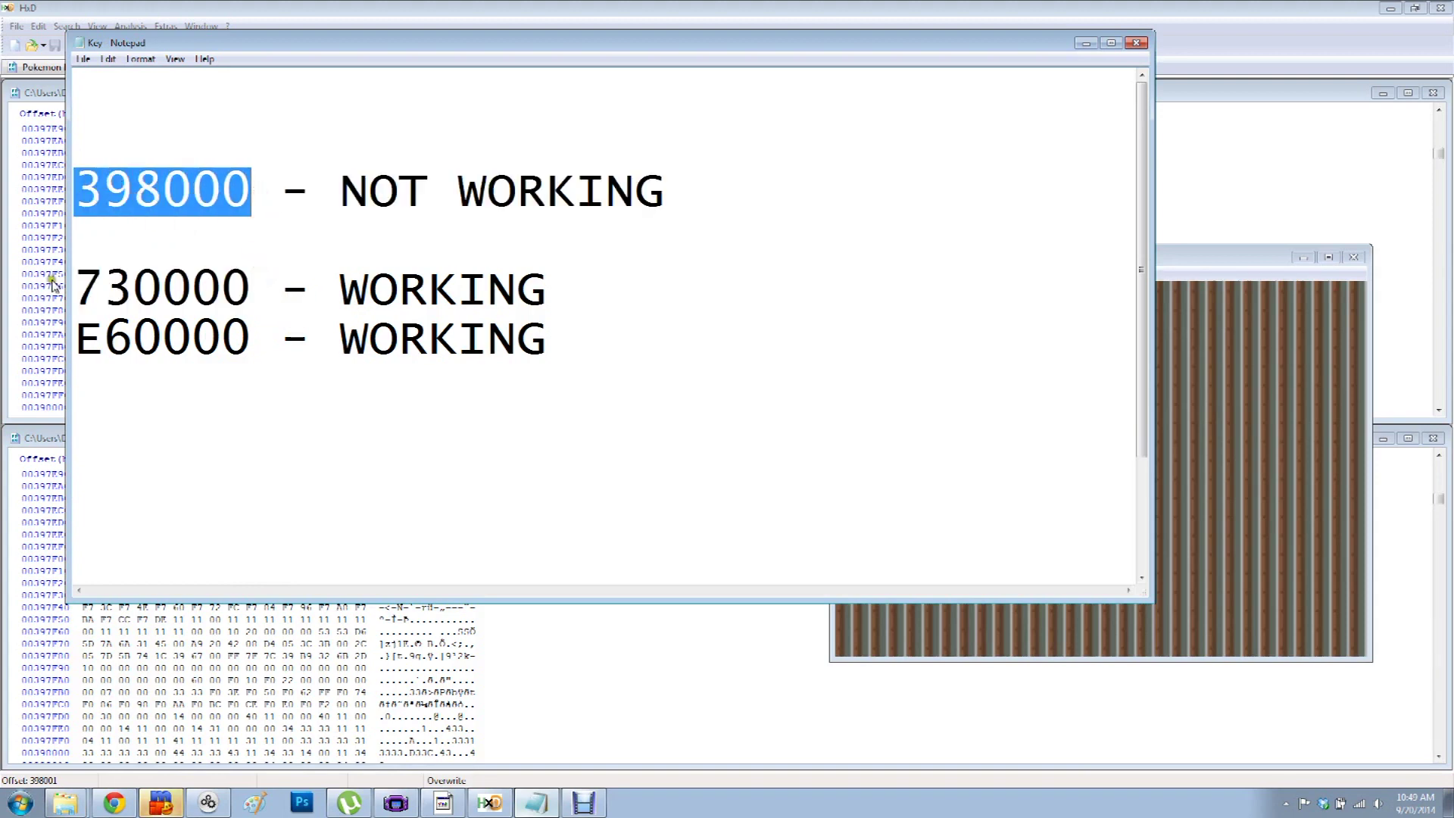
pyautogui.moveTo(102, 287); pyautogui.dragTo(261, 292)
pyautogui.click(266, 293)
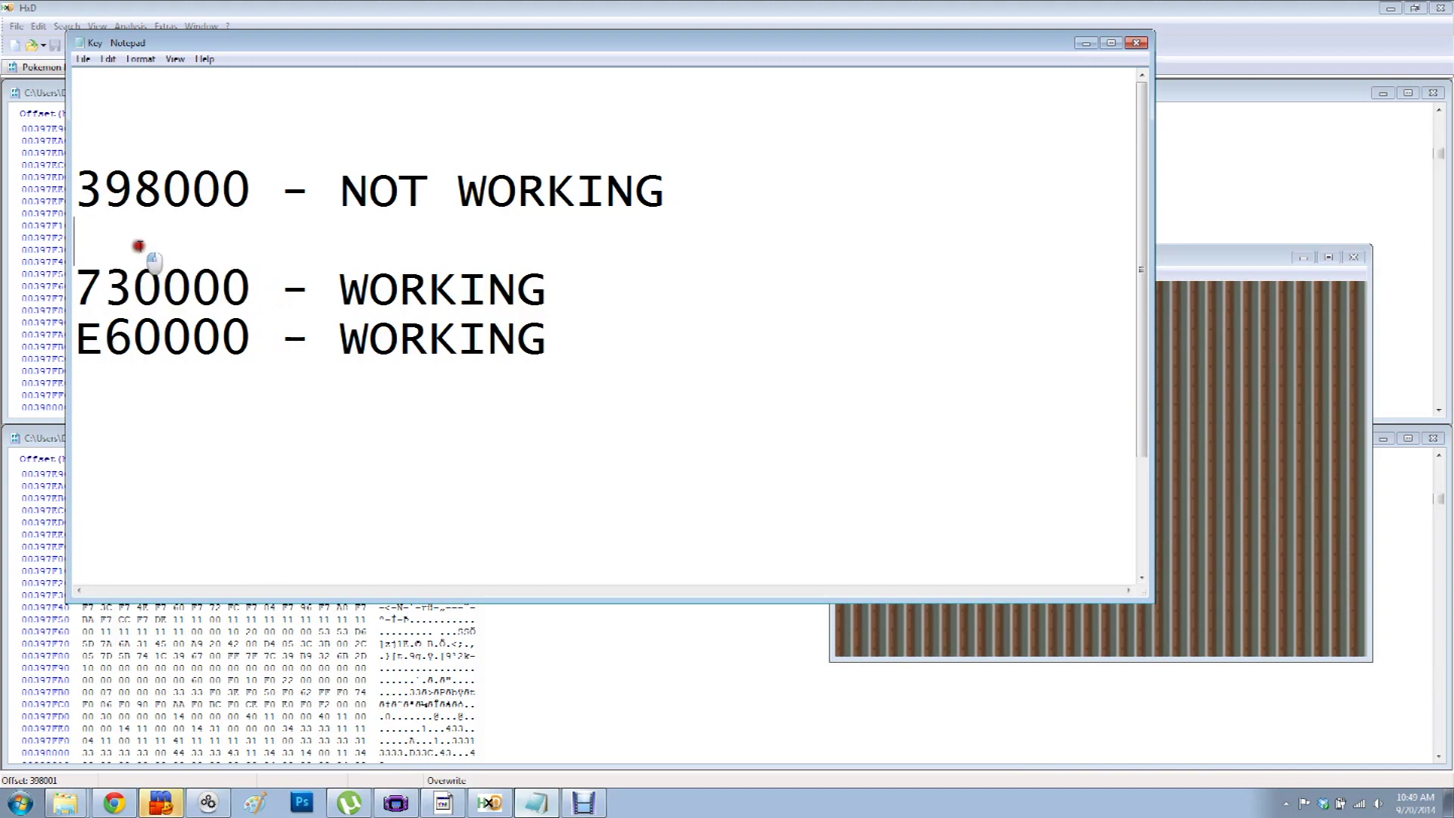
# - Add the line "550000" directly above the 730000 entry in the Key note and copy that value
pyautogui.press('Return')
pyautogui.write('550000')
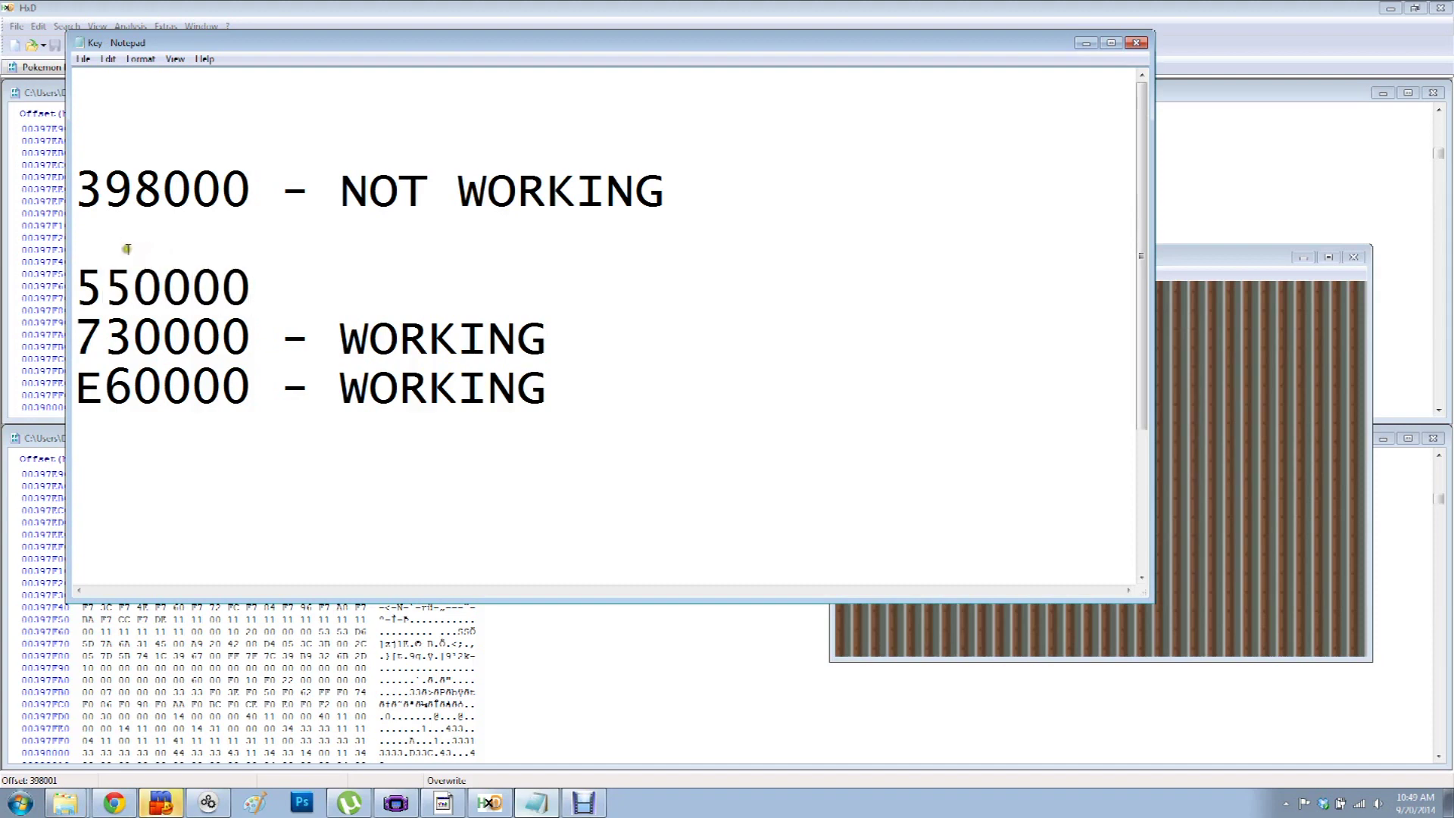
pyautogui.moveTo(260, 286); pyautogui.dragTo(22, 281)
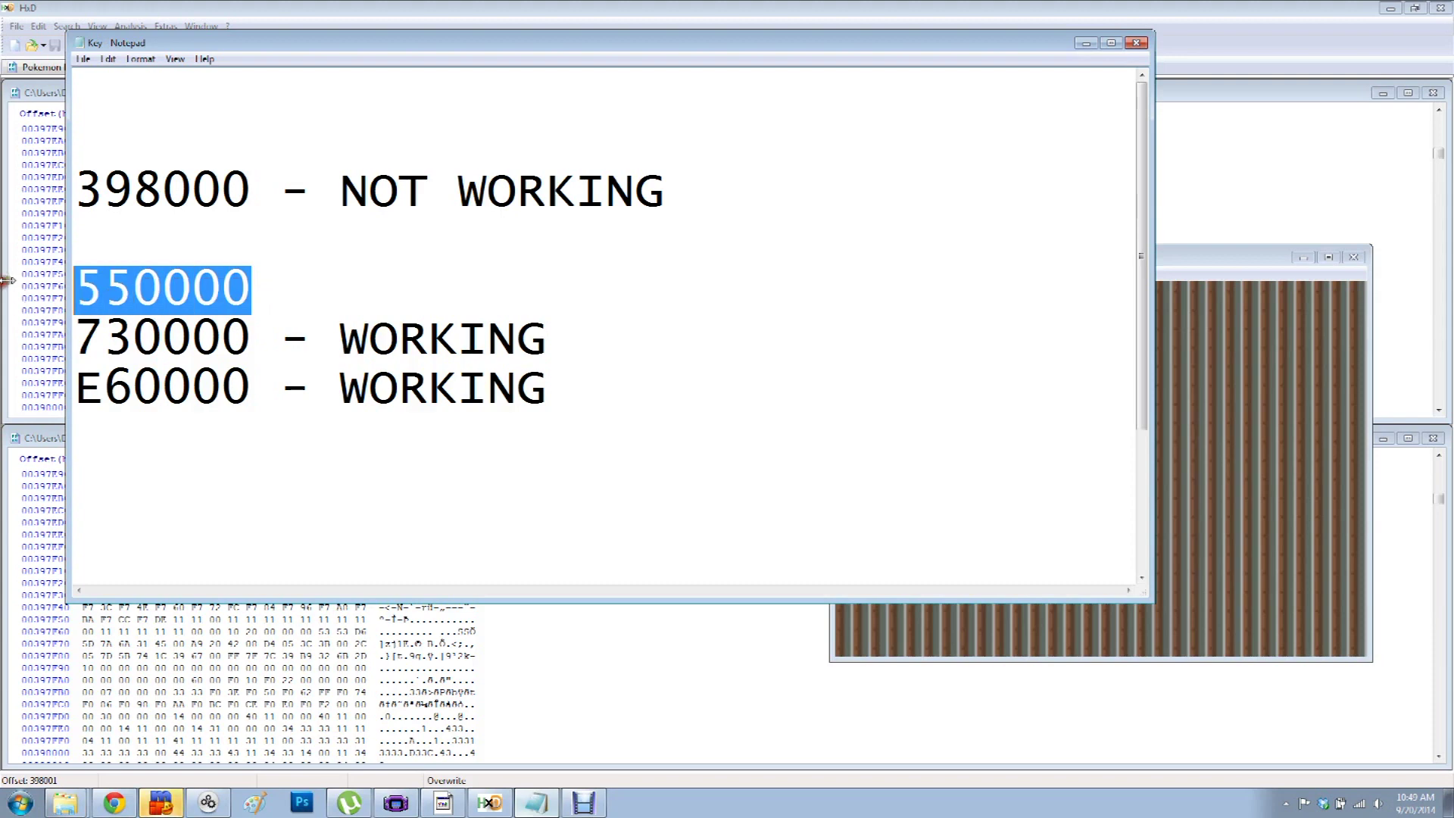
pyautogui.click(1291, 437)
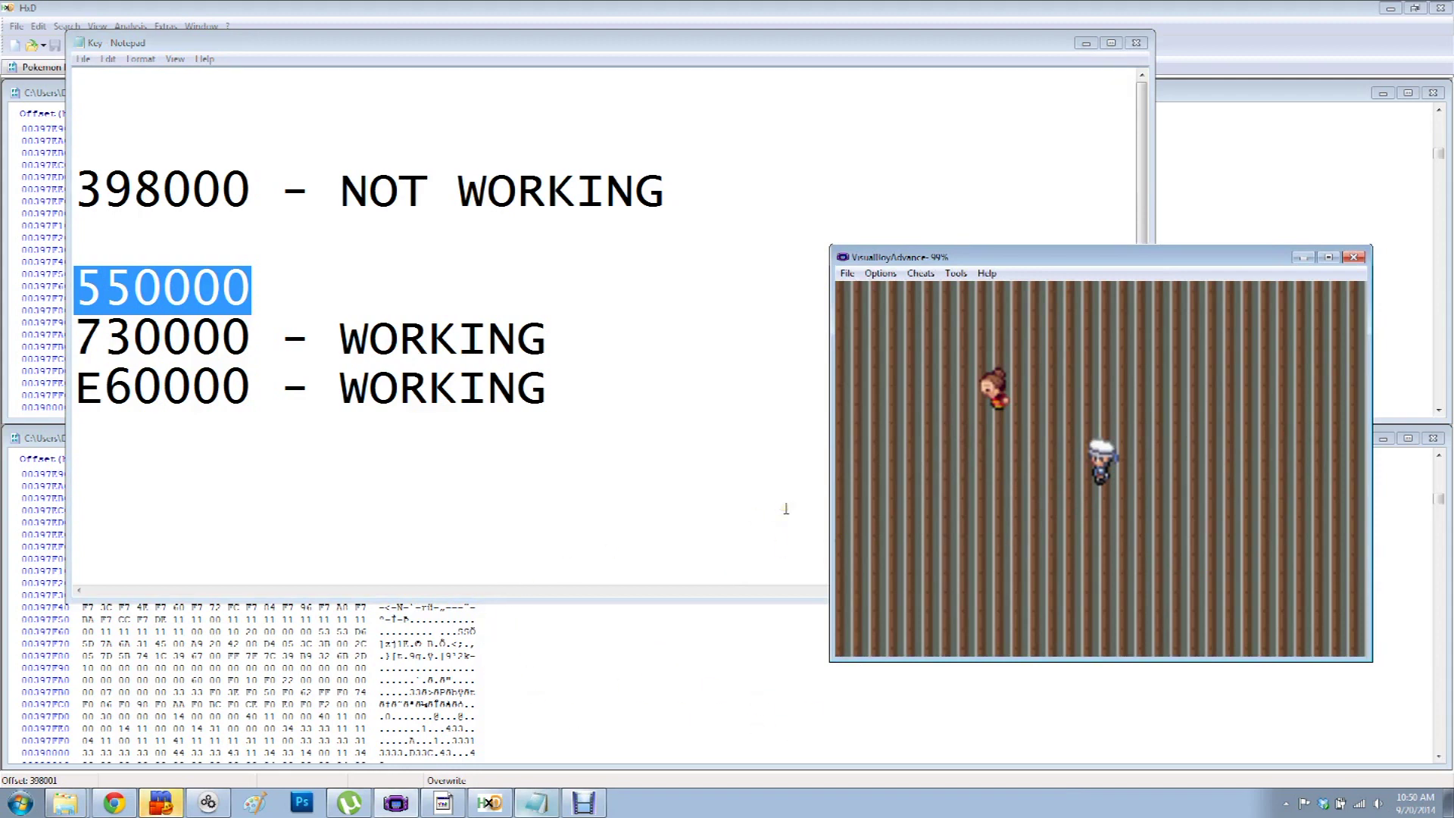
pyautogui.rightClick(159, 292)
pyautogui.click(206, 344)
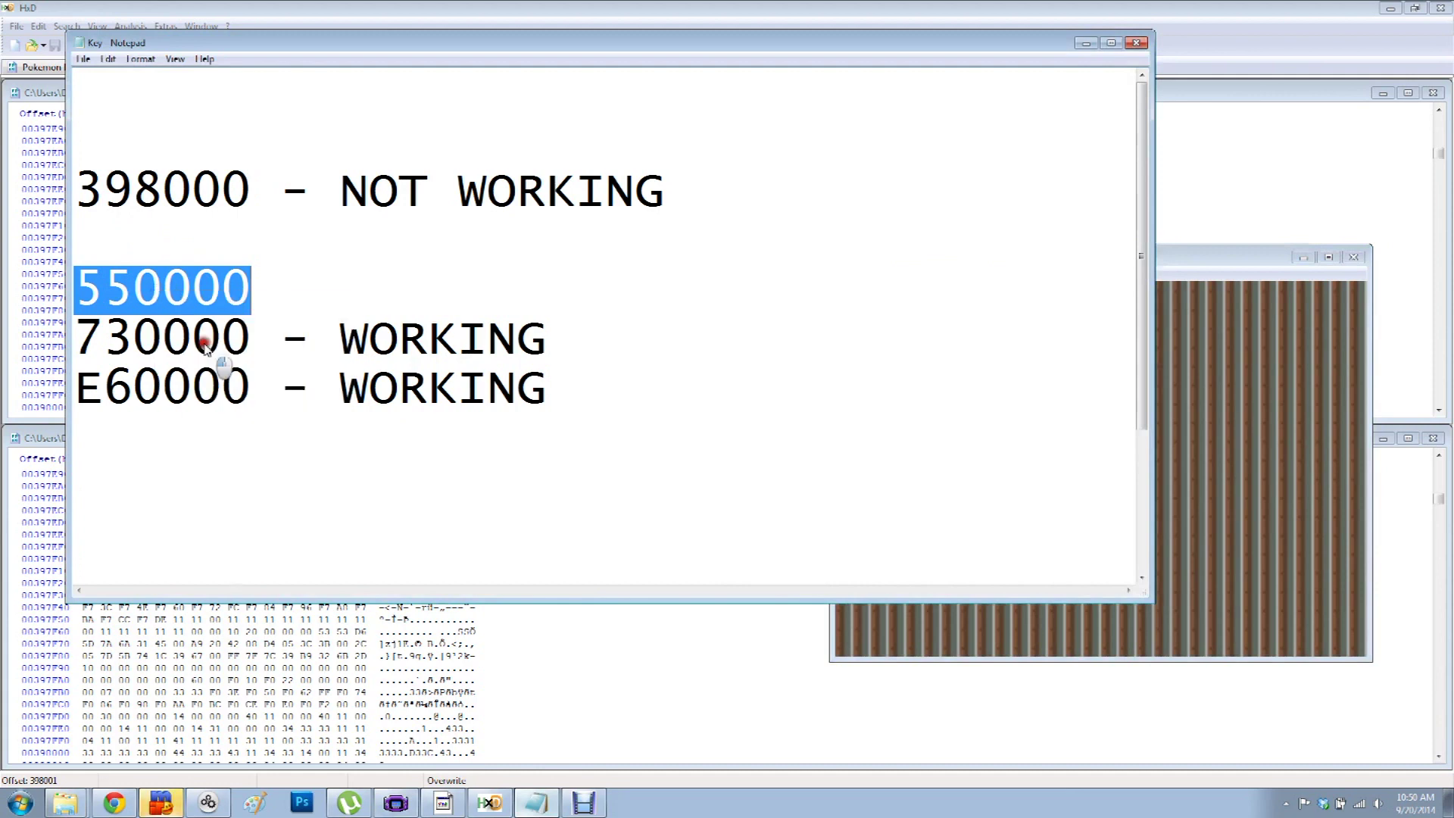
# - Switch to HxD, select the block from offset 0 to 550000 hex in Pokemon Discovery 0.3.0, and copy it
pyautogui.click(31, 93)
pyautogui.click(38, 26)
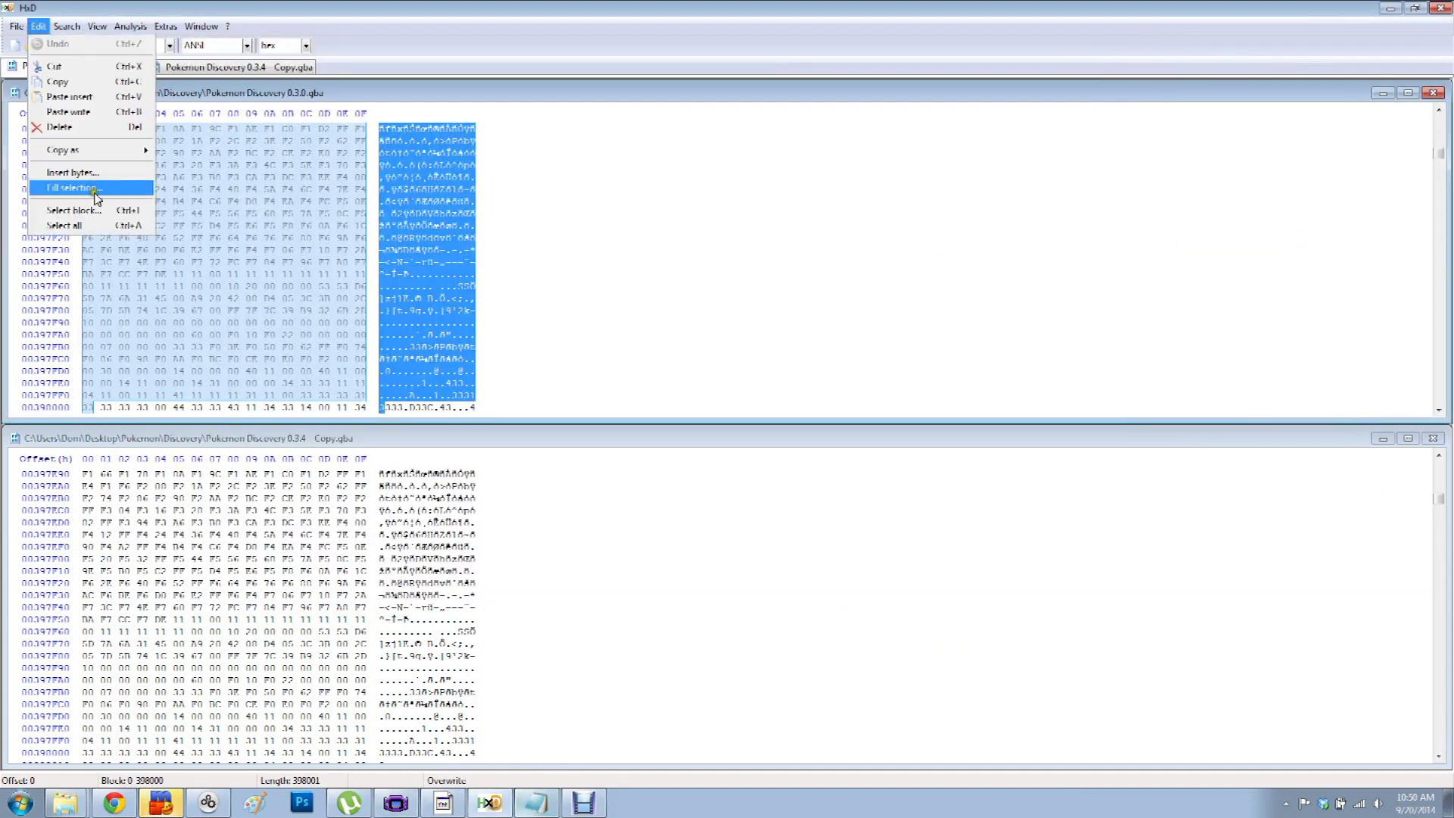
pyautogui.click(76, 211)
pyautogui.doubleClick(778, 381)
pyautogui.hotkey('ctrl', 'v')
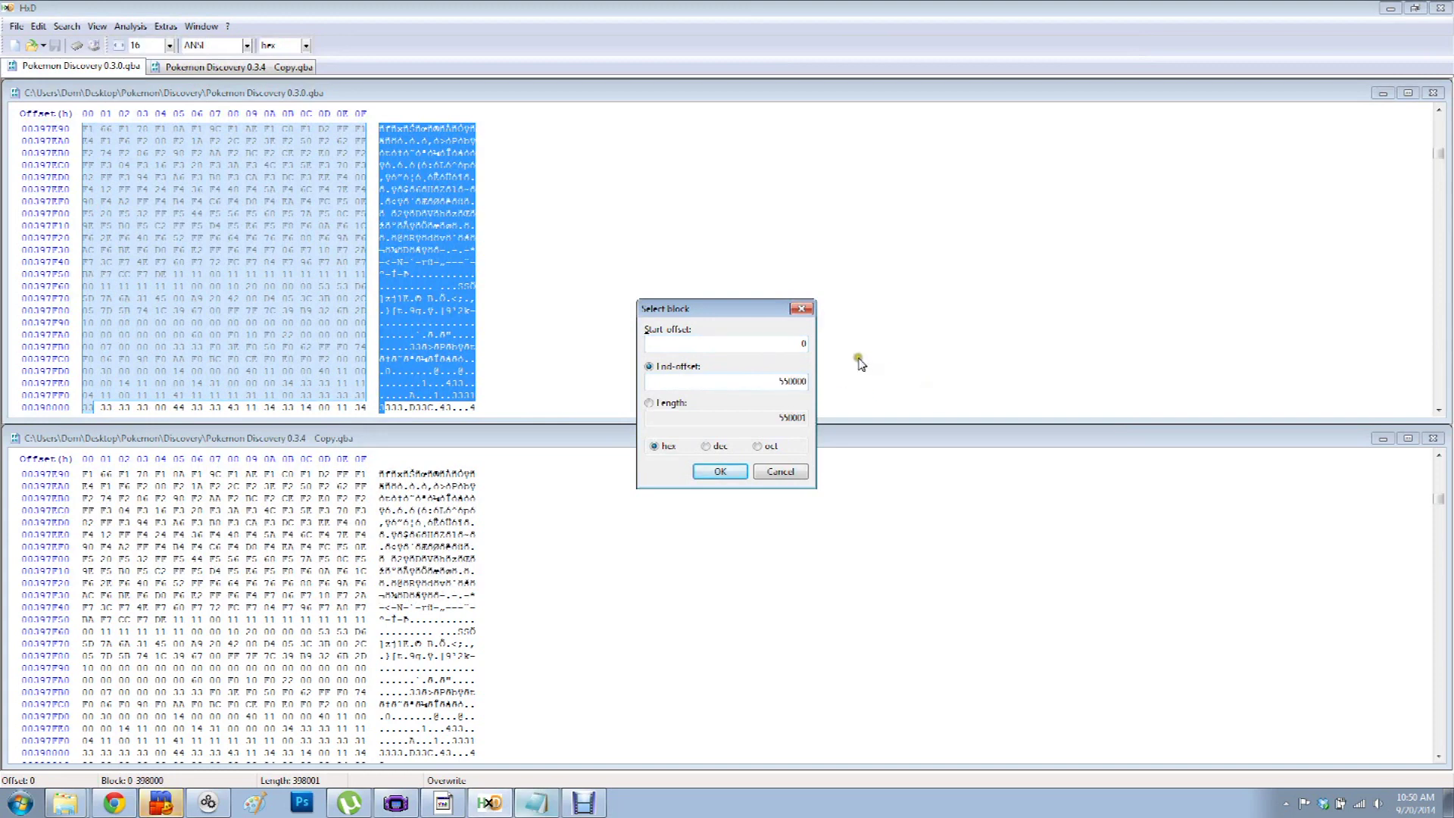
pyautogui.click(723, 476)
pyautogui.rightClick(195, 280)
pyautogui.click(244, 342)
# - Overwrite Pokemon Discovery 0.3.4 - Copy from offset 0 with the copied block and save the file
pyautogui.moveTo(1437, 503); pyautogui.dragTo(1437, 462)
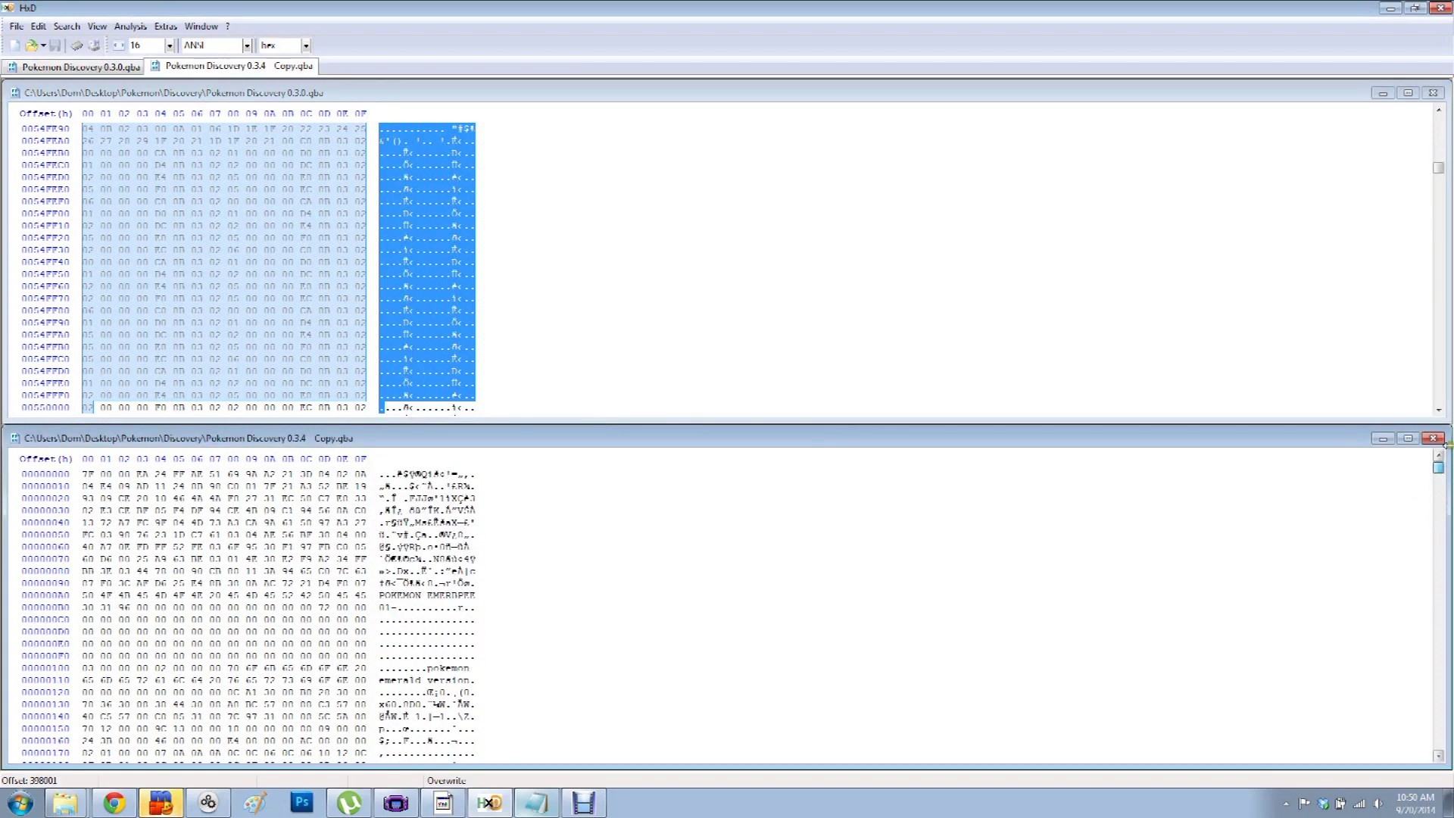
pyautogui.click(83, 474)
pyautogui.rightClick(84, 474)
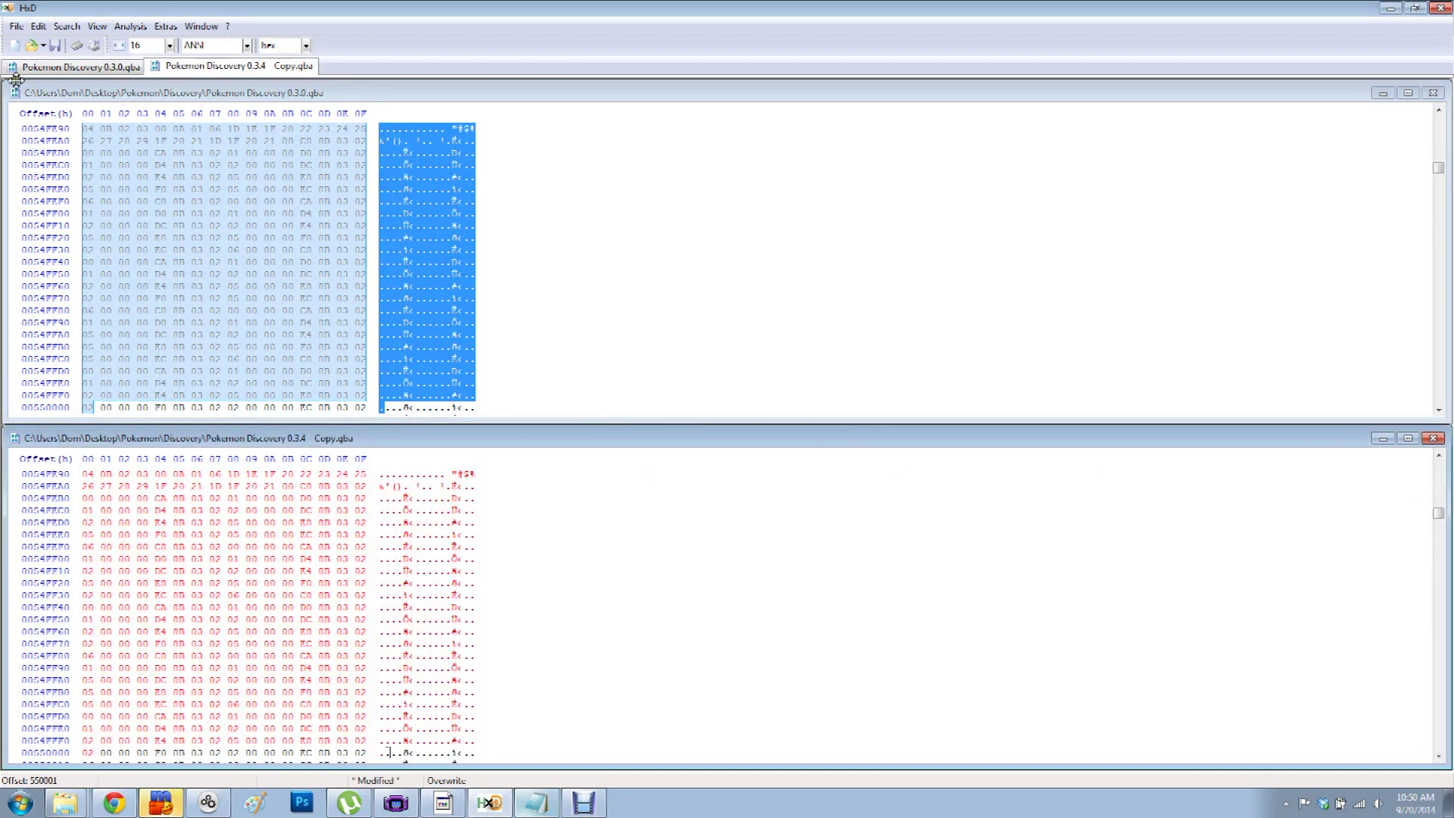
pyautogui.click(14, 26)
pyautogui.click(45, 92)
# - Switch to VisualBoyAdvance, load the Pokemon Discovery 0.3.4 - Copy ROM, and enlarge the emulator window
pyautogui.click(406, 803)
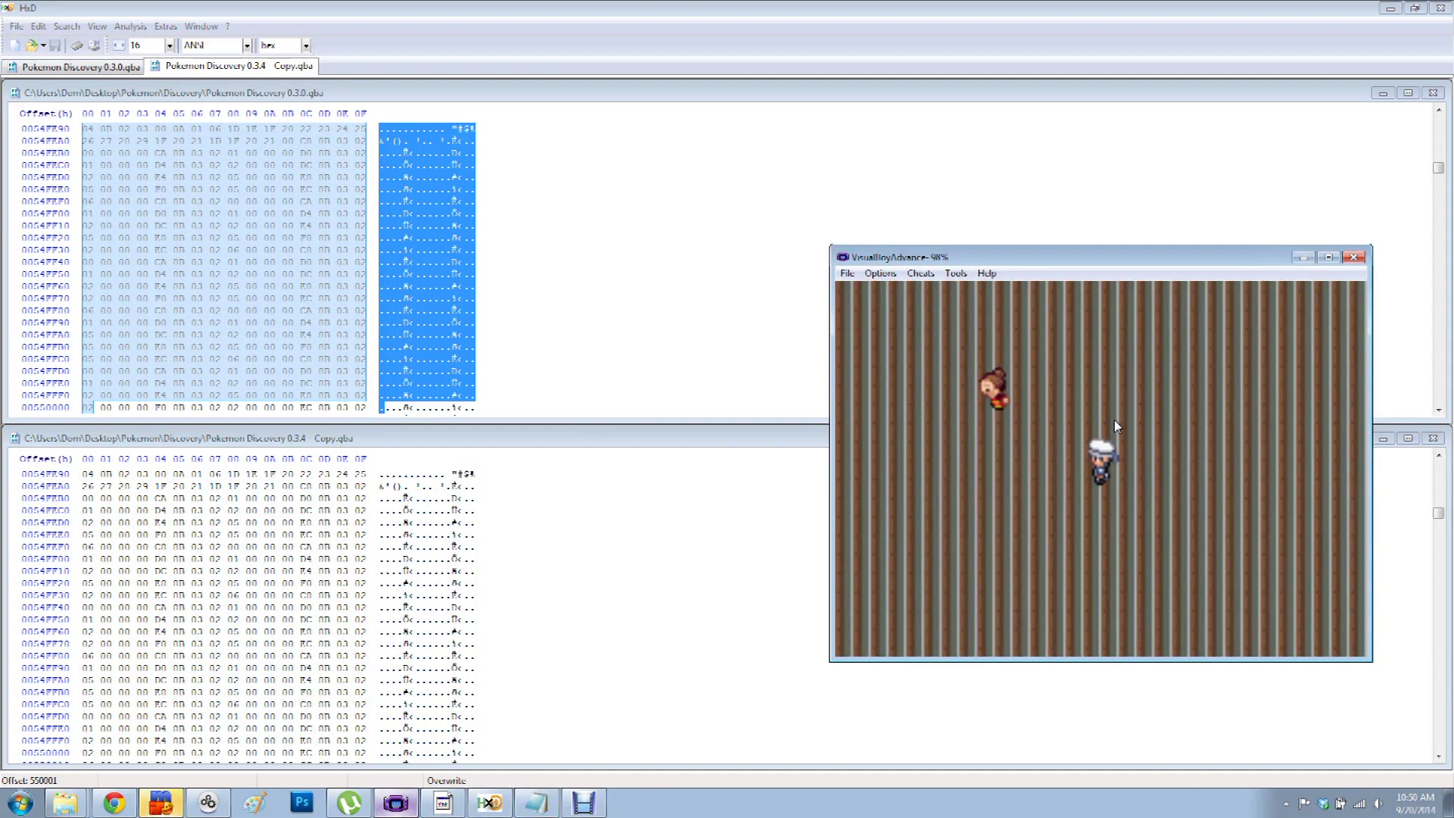
pyautogui.click(858, 278)
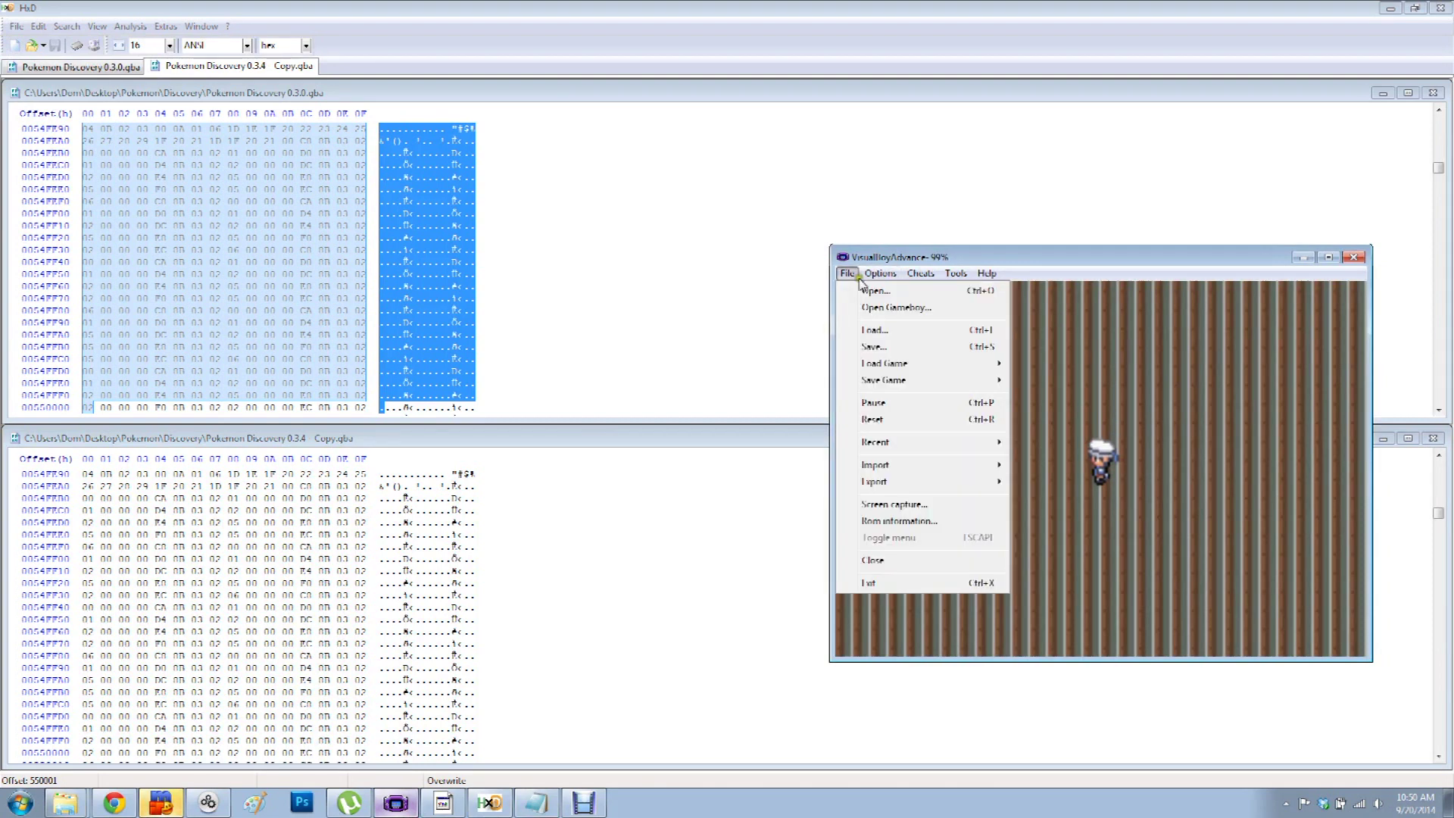
pyautogui.click(878, 299)
pyautogui.click(973, 360)
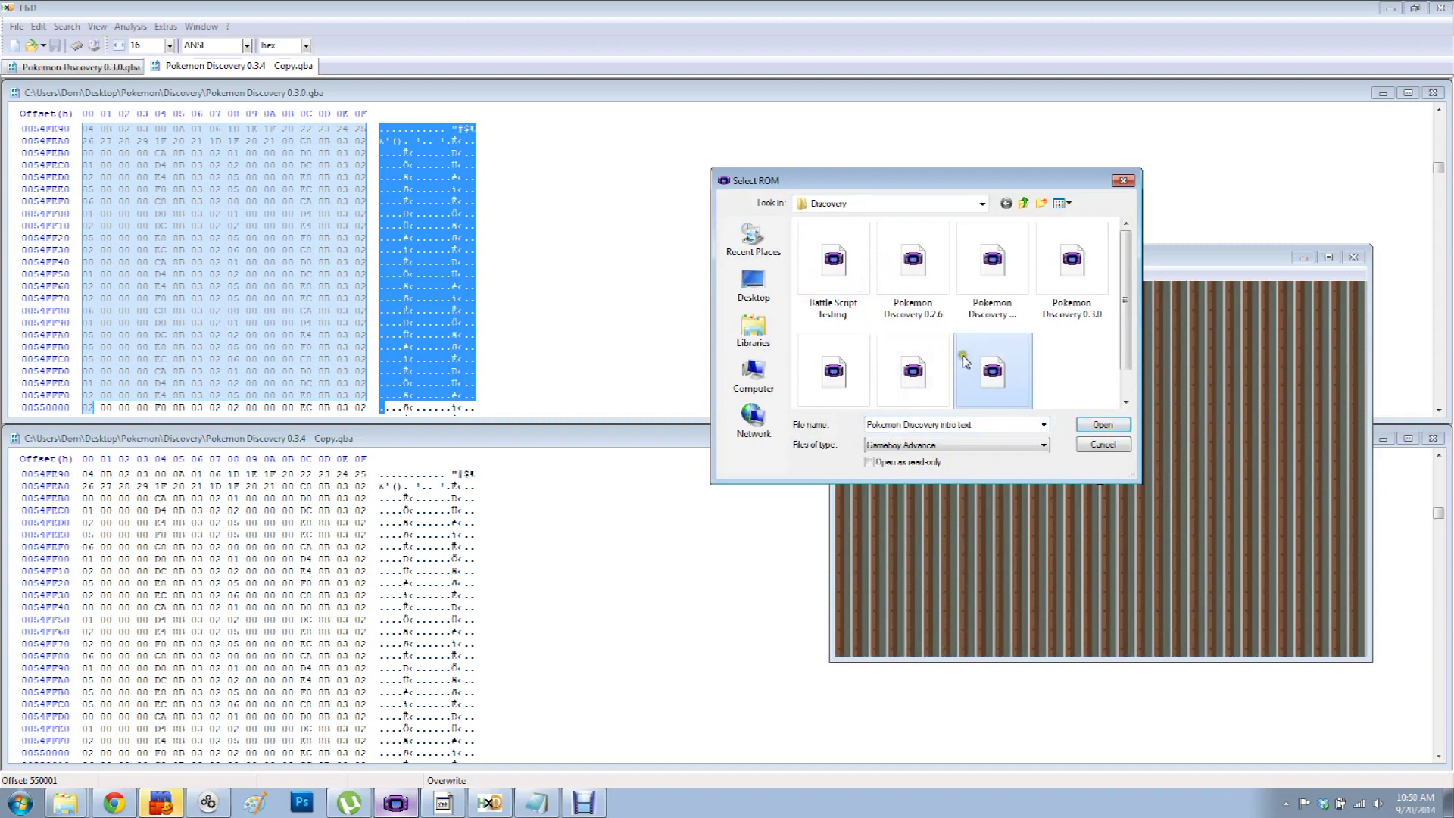
pyautogui.click(814, 366)
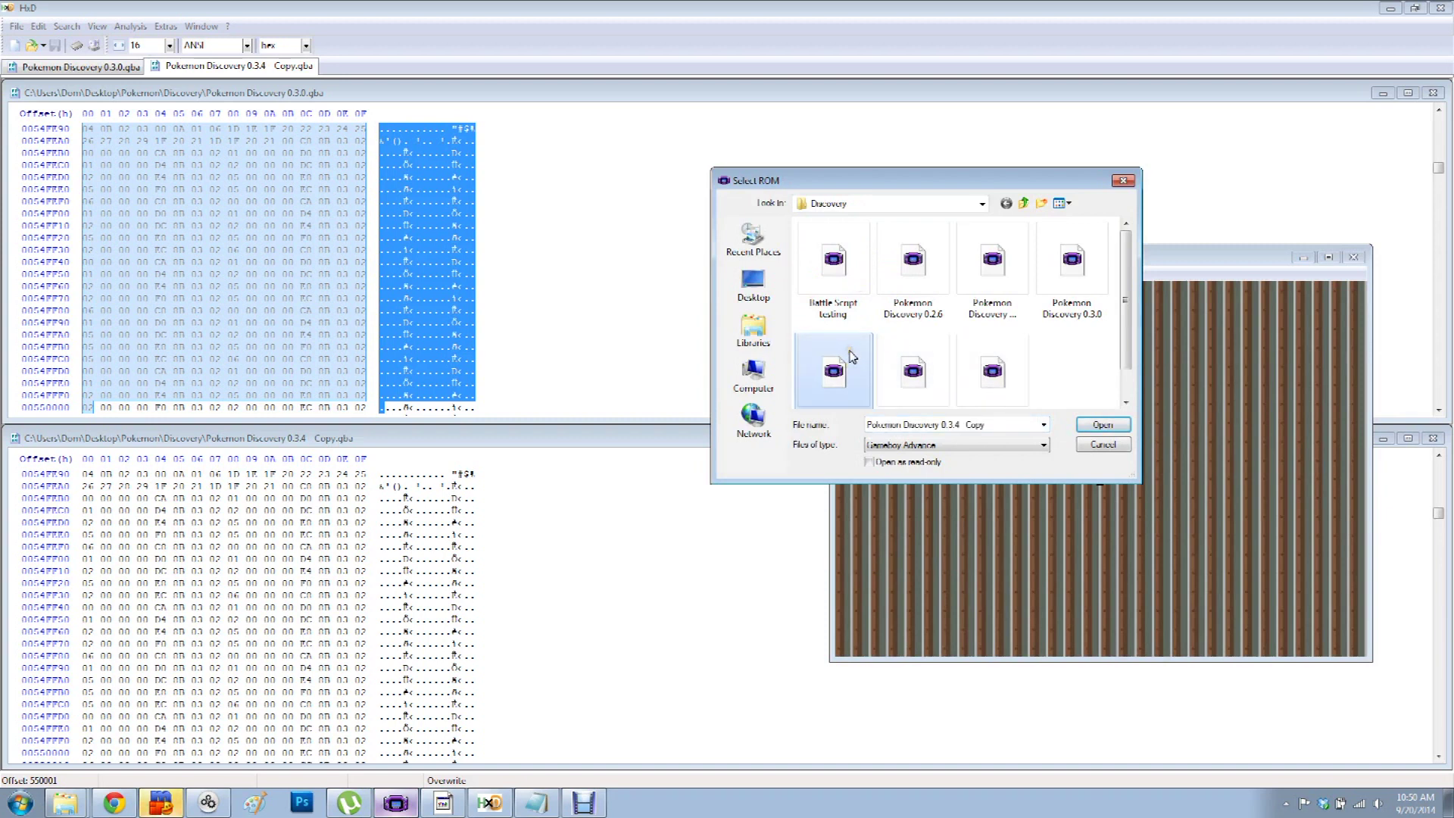
pyautogui.doubleClick(848, 357)
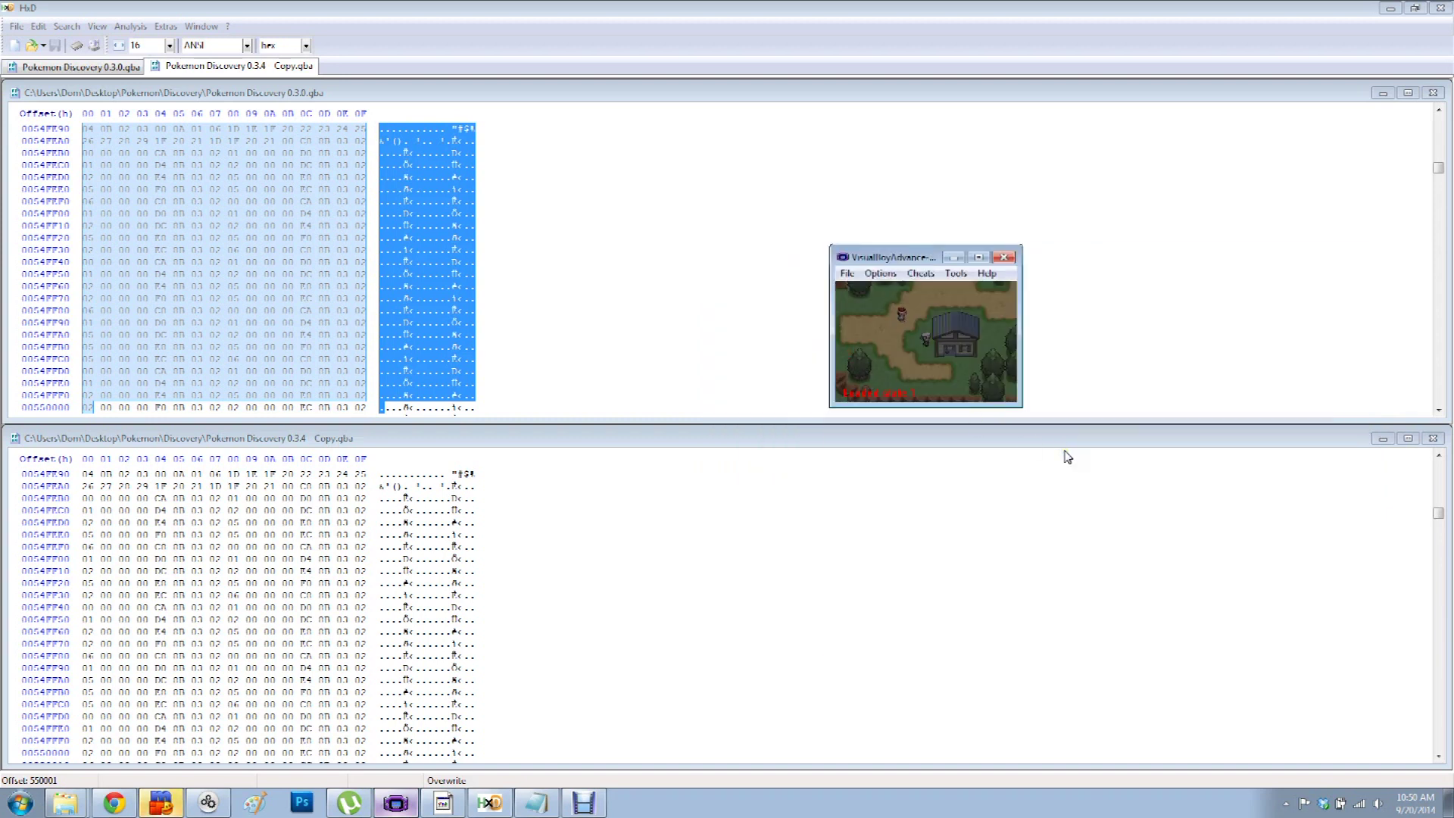
pyautogui.moveTo(1020, 407); pyautogui.dragTo(1340, 650)
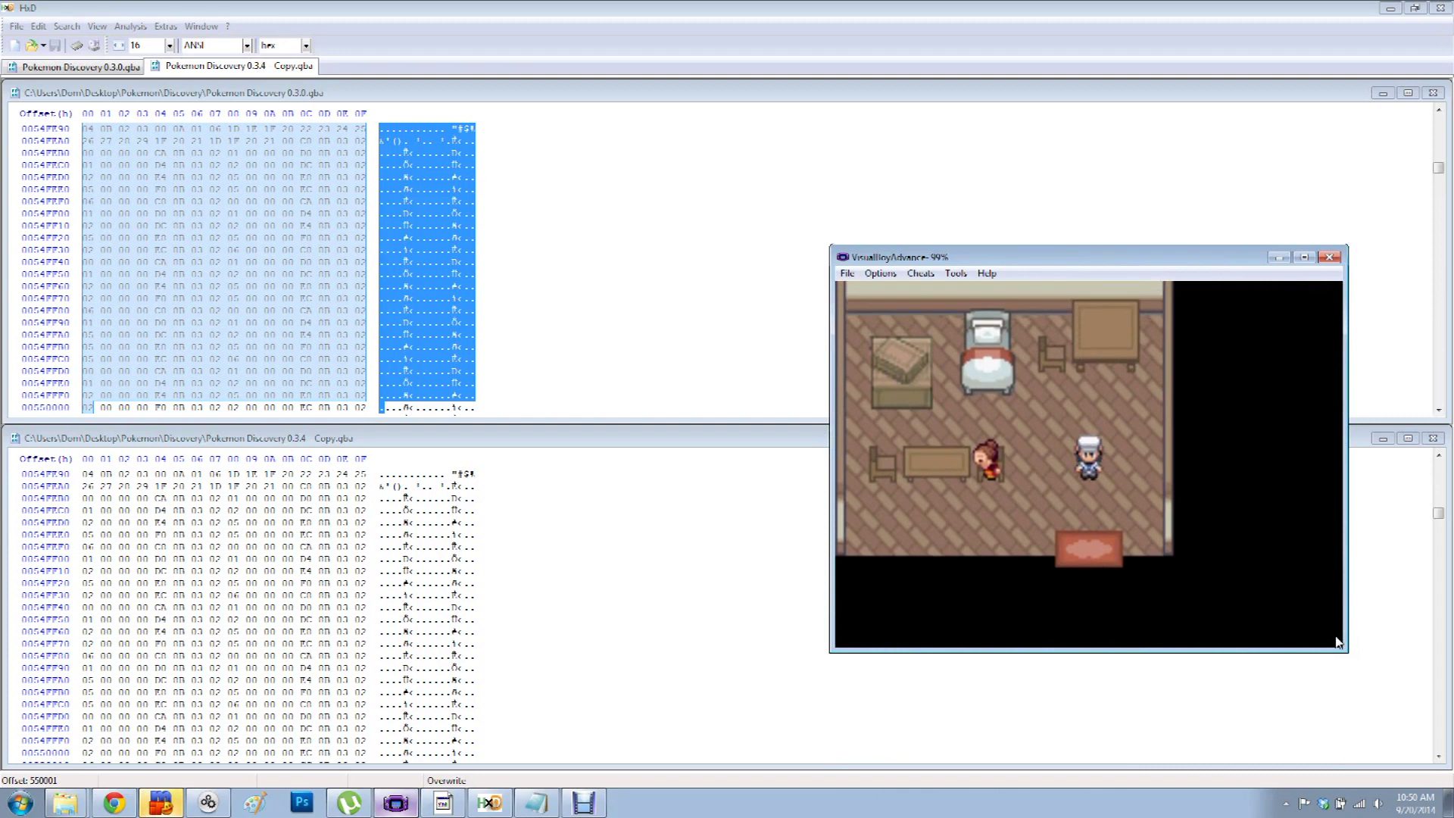
# - Walk the character out of the house and around Korowai Hill to test the map
pyautogui.press('Down')
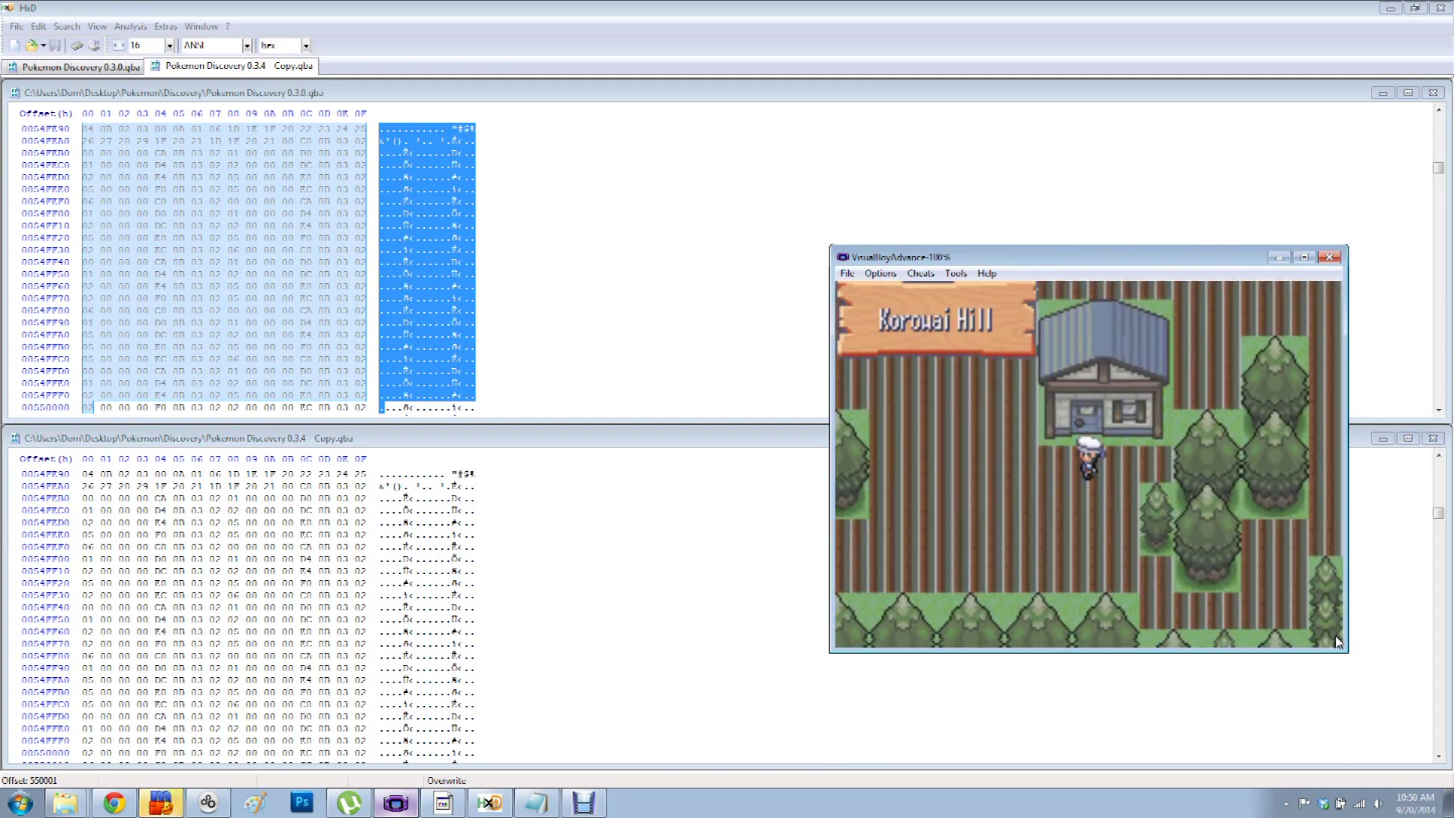
pyautogui.press('Left')
pyautogui.press('Left')
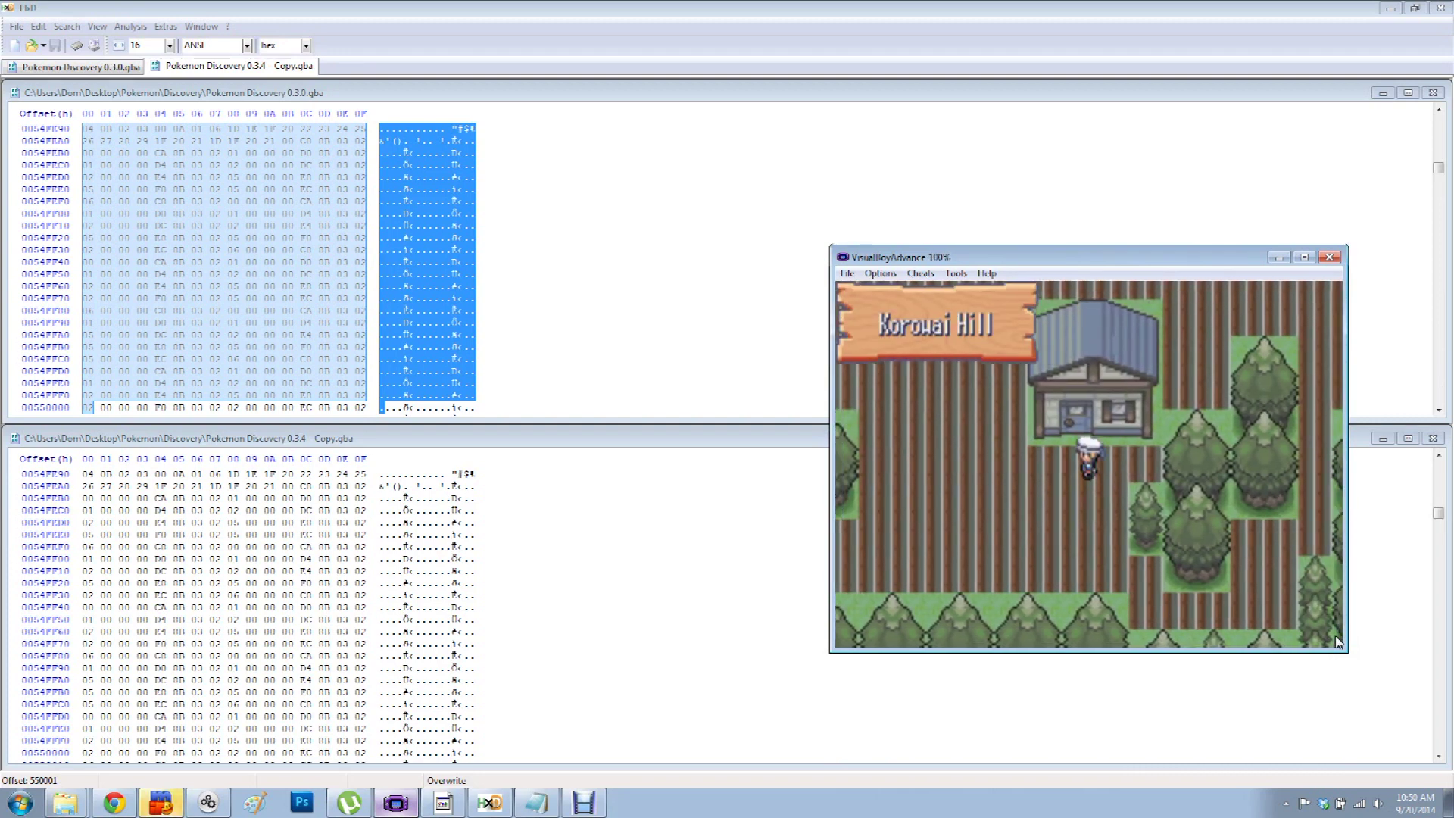
pyautogui.press('Up')
pyautogui.press('Up')
pyautogui.press('Up')
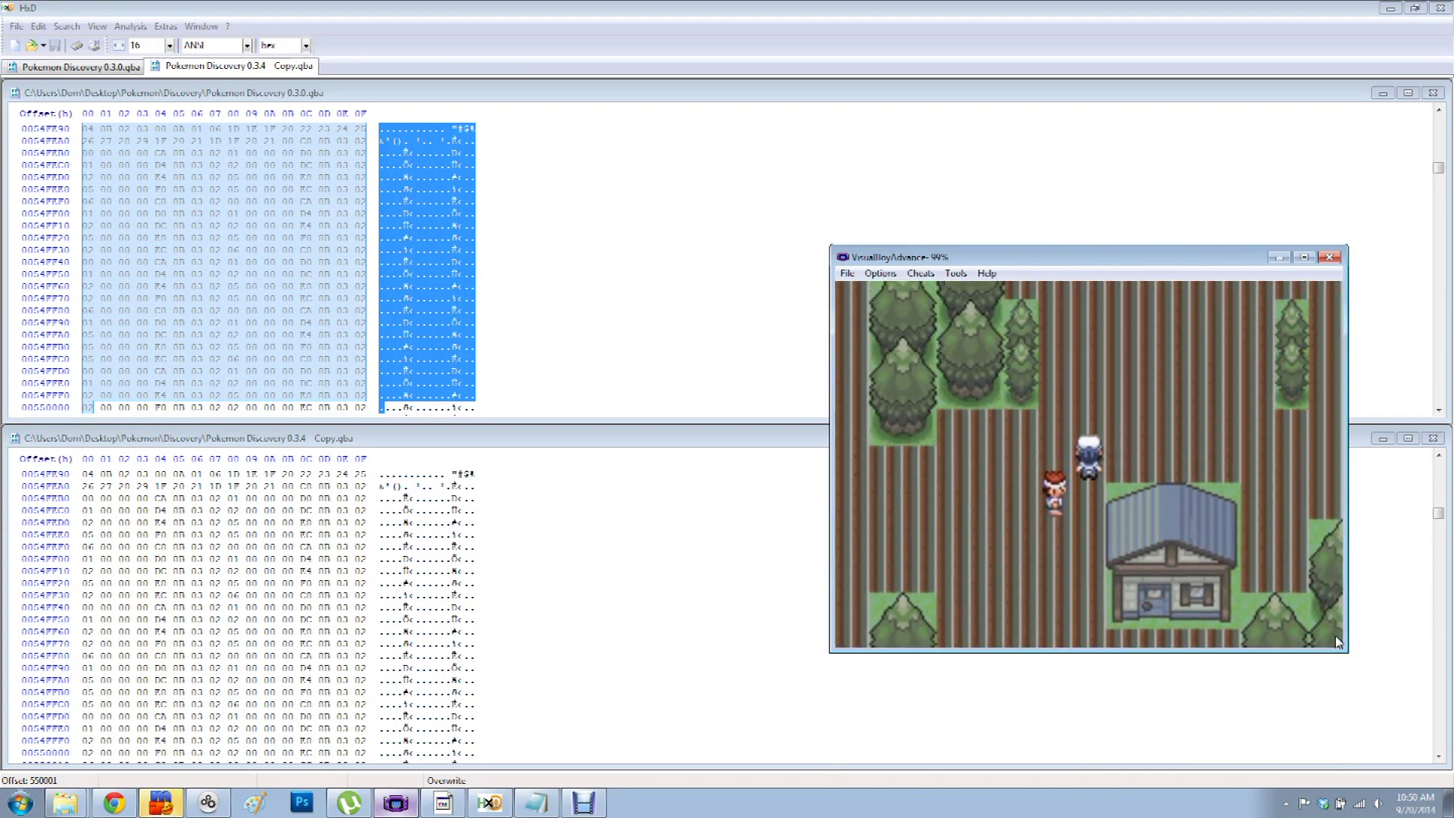
pyautogui.press('Down')
pyautogui.press('Down')
pyautogui.press('Down')
pyautogui.press('Down')
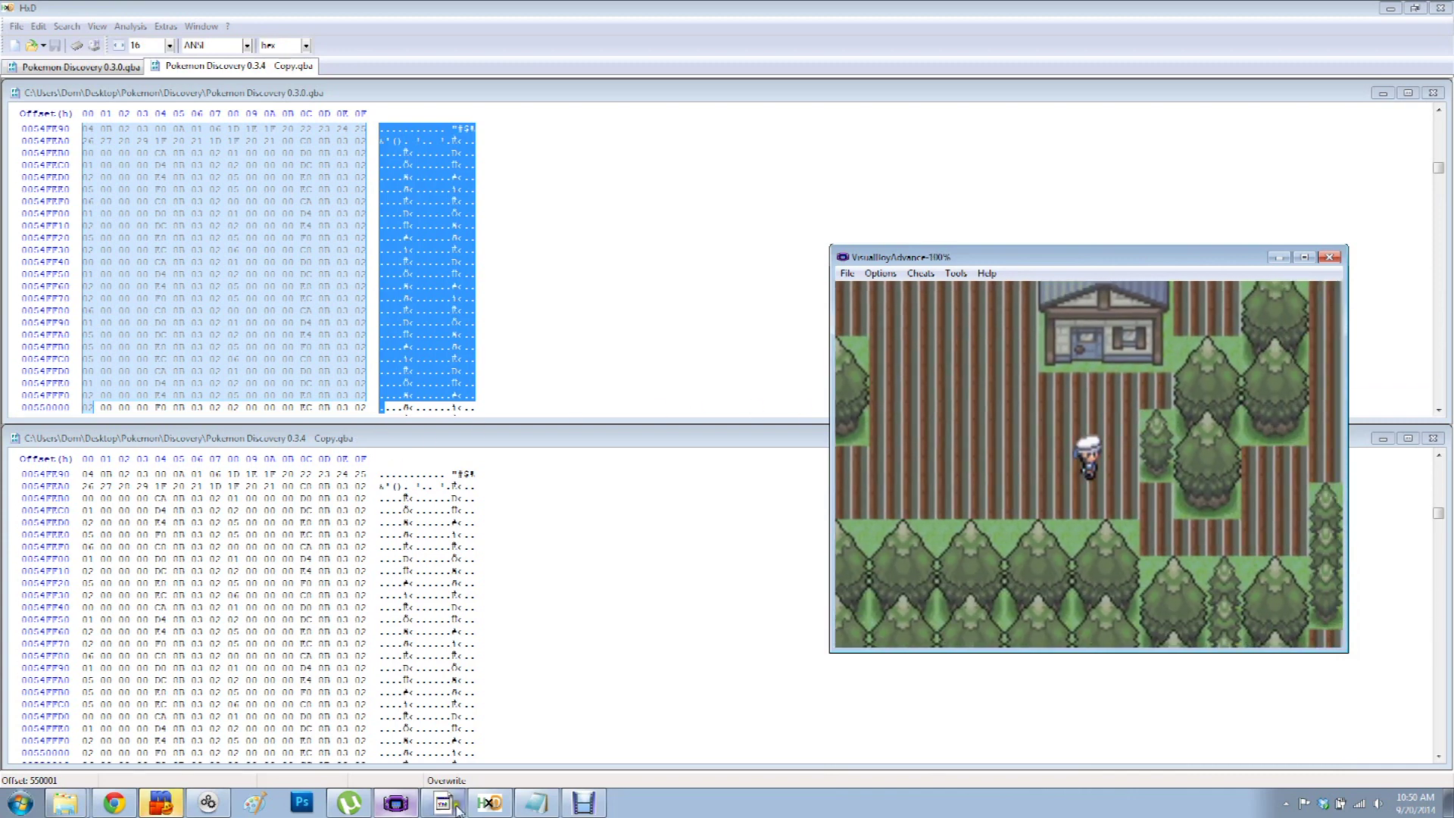
# - Switch to the Key note in Notepad and mark the 550000 entry as "- WORKING"
pyautogui.click(536, 803)
pyautogui.click(312, 311)
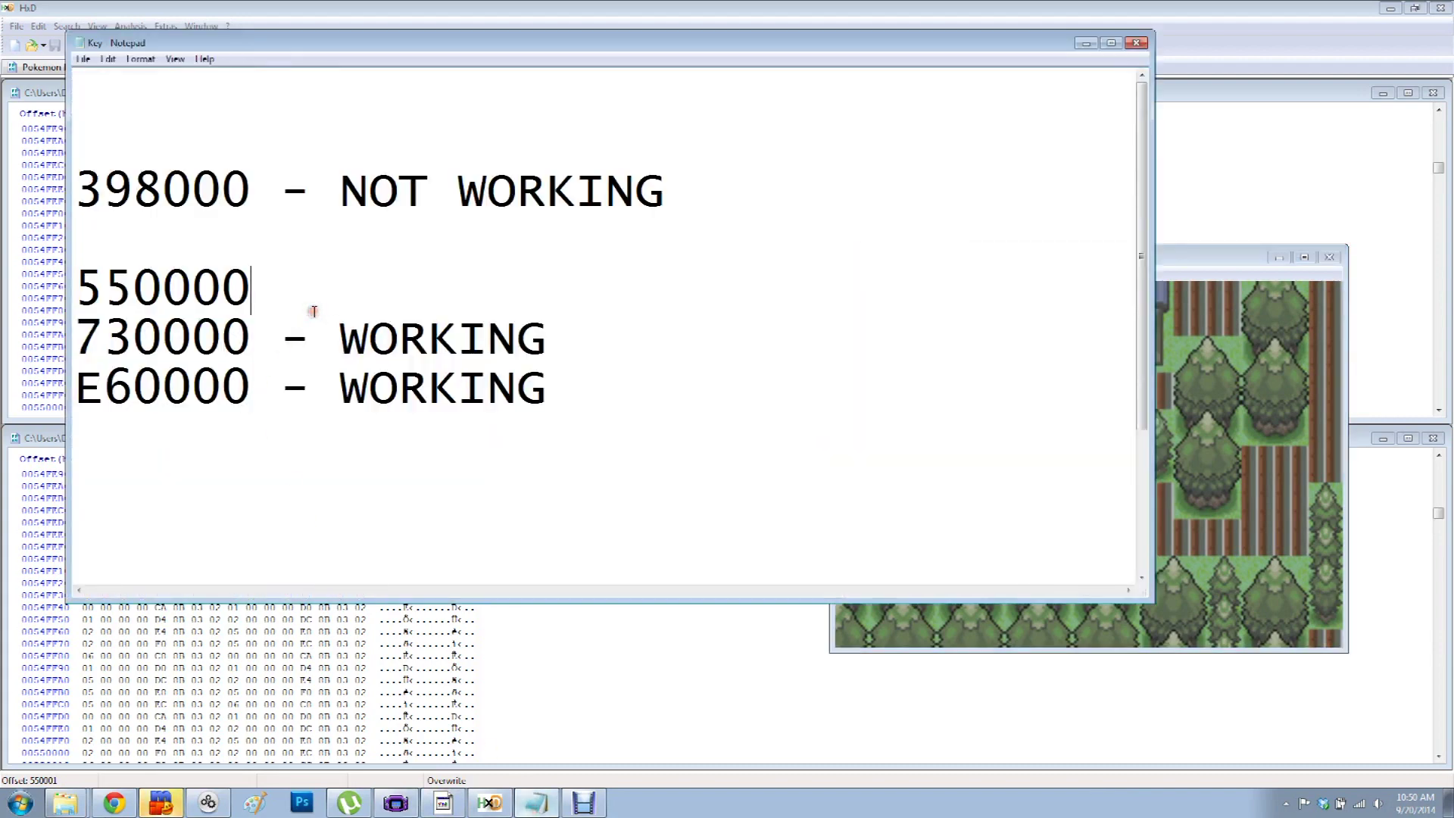
pyautogui.write('- WORKING')
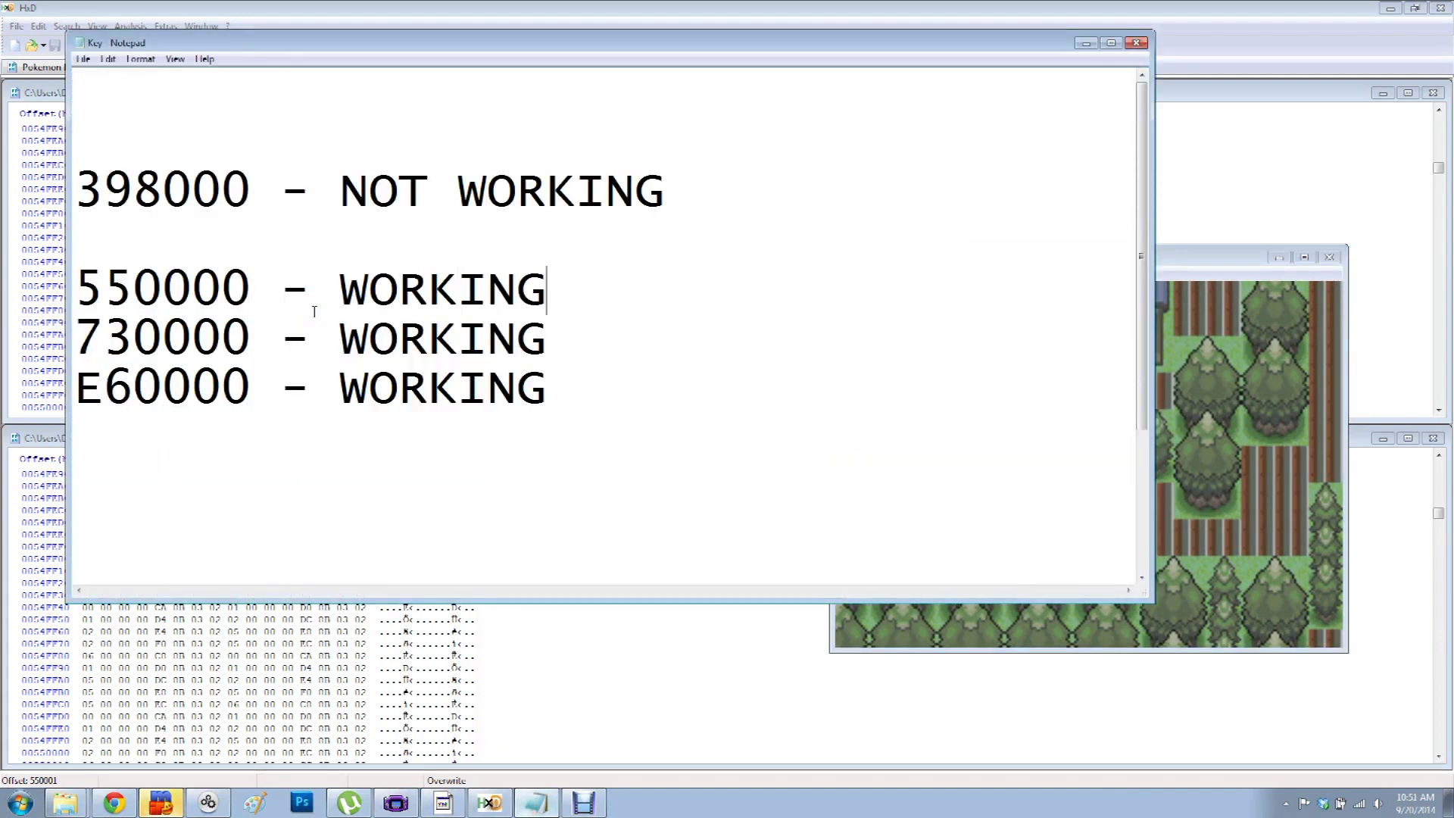
# - Examine the range between the 398000 and 550000 entries in the Key note
pyautogui.moveTo(84, 180); pyautogui.dragTo(299, 190)
pyautogui.click(663, 199)
pyautogui.moveTo(640, 185); pyautogui.dragTo(152, 150)
pyautogui.click(152, 149)
pyautogui.moveTo(82, 185); pyautogui.dragTo(257, 206)
pyautogui.moveTo(79, 288); pyautogui.dragTo(260, 300)
pyautogui.click(273, 300)
pyautogui.moveTo(88, 189); pyautogui.dragTo(285, 225)
pyautogui.click(191, 284)
# - Add the line "450000 -" directly above the 550000 entry in the Key note
pyautogui.click(97, 247)
pyautogui.press('Return')
pyautogui.write('450000 -')
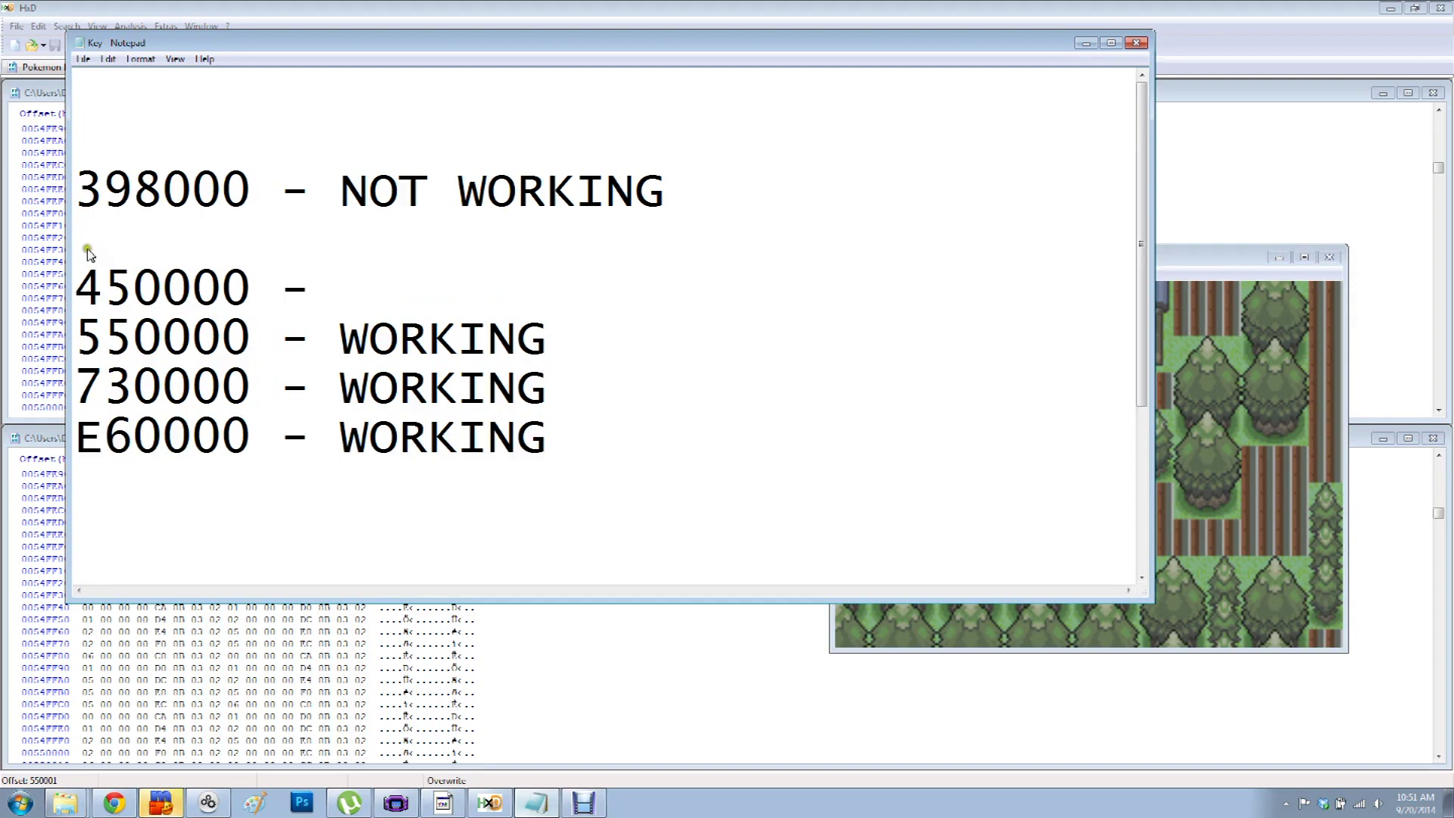
# - Close Pokemon Discovery 0.3.4 - Copy in HxD and delete that file from the Discovery folder in Windows Explorer
pyautogui.click(45, 444)
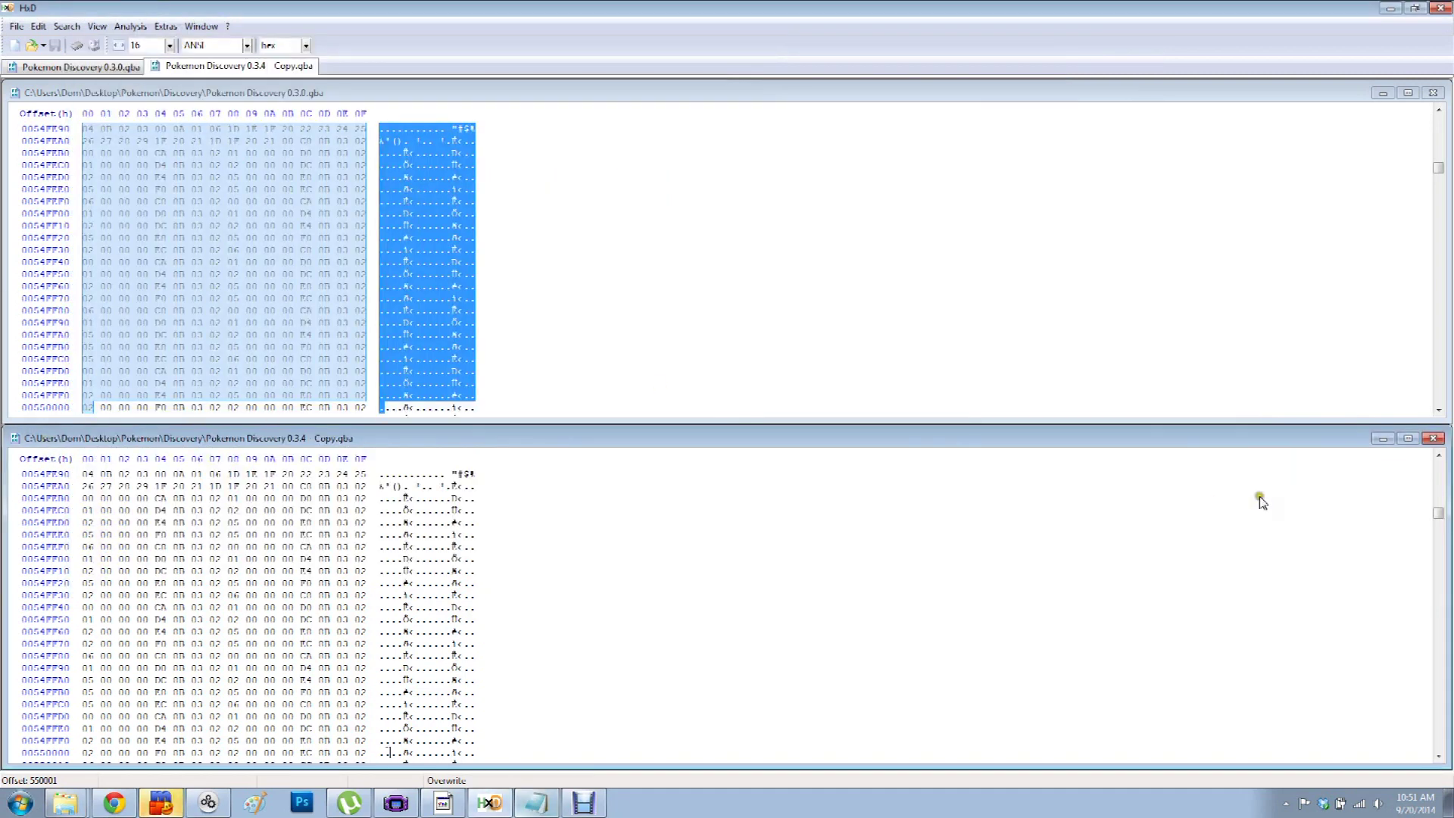
pyautogui.click(1432, 439)
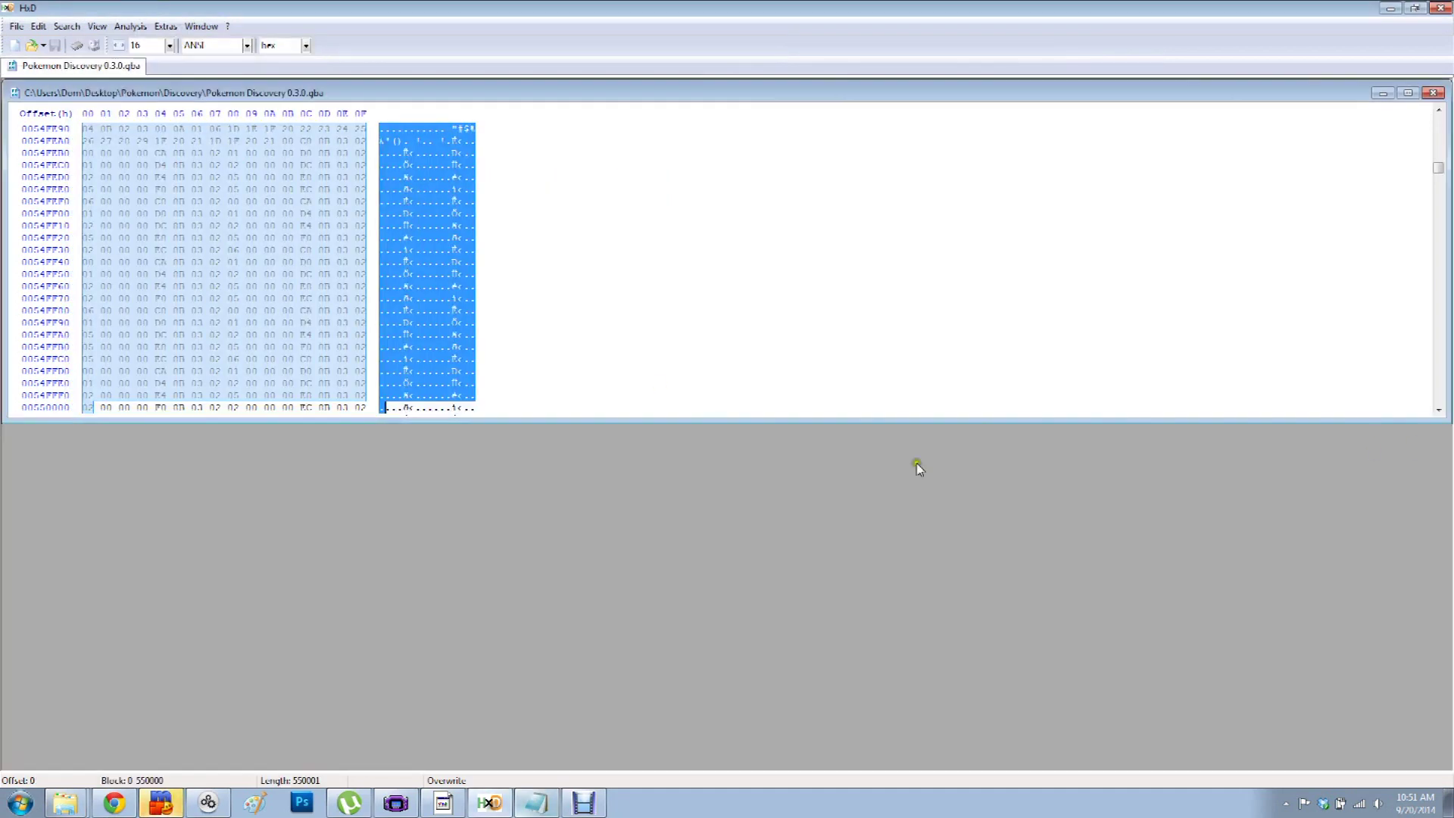
pyautogui.click(65, 803)
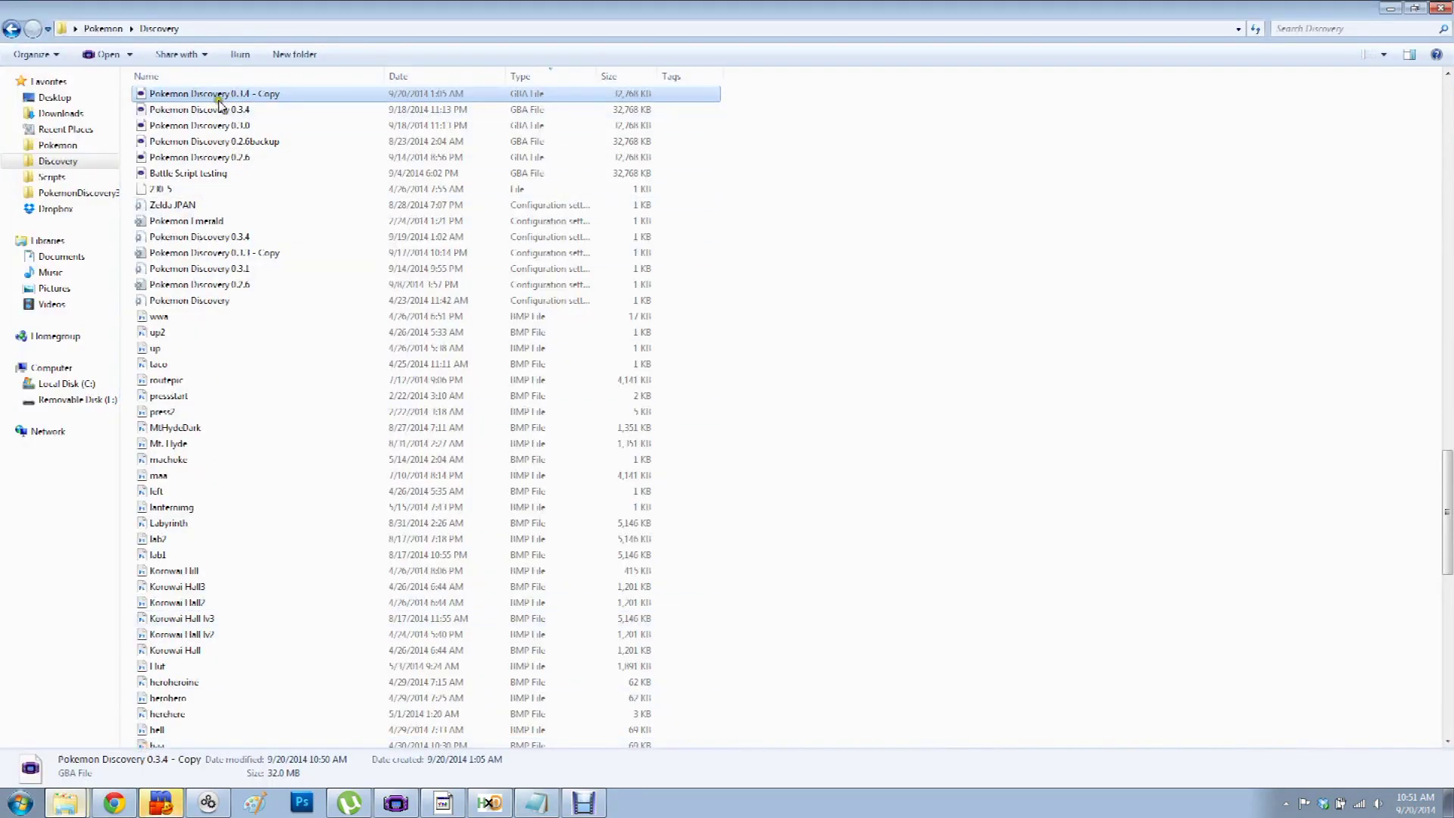
pyautogui.press('Delete')
pyautogui.click(788, 462)
# - Duplicate the Pokemon Discovery 0.3.4 ROM within the Discovery folder
pyautogui.rightClick(269, 93)
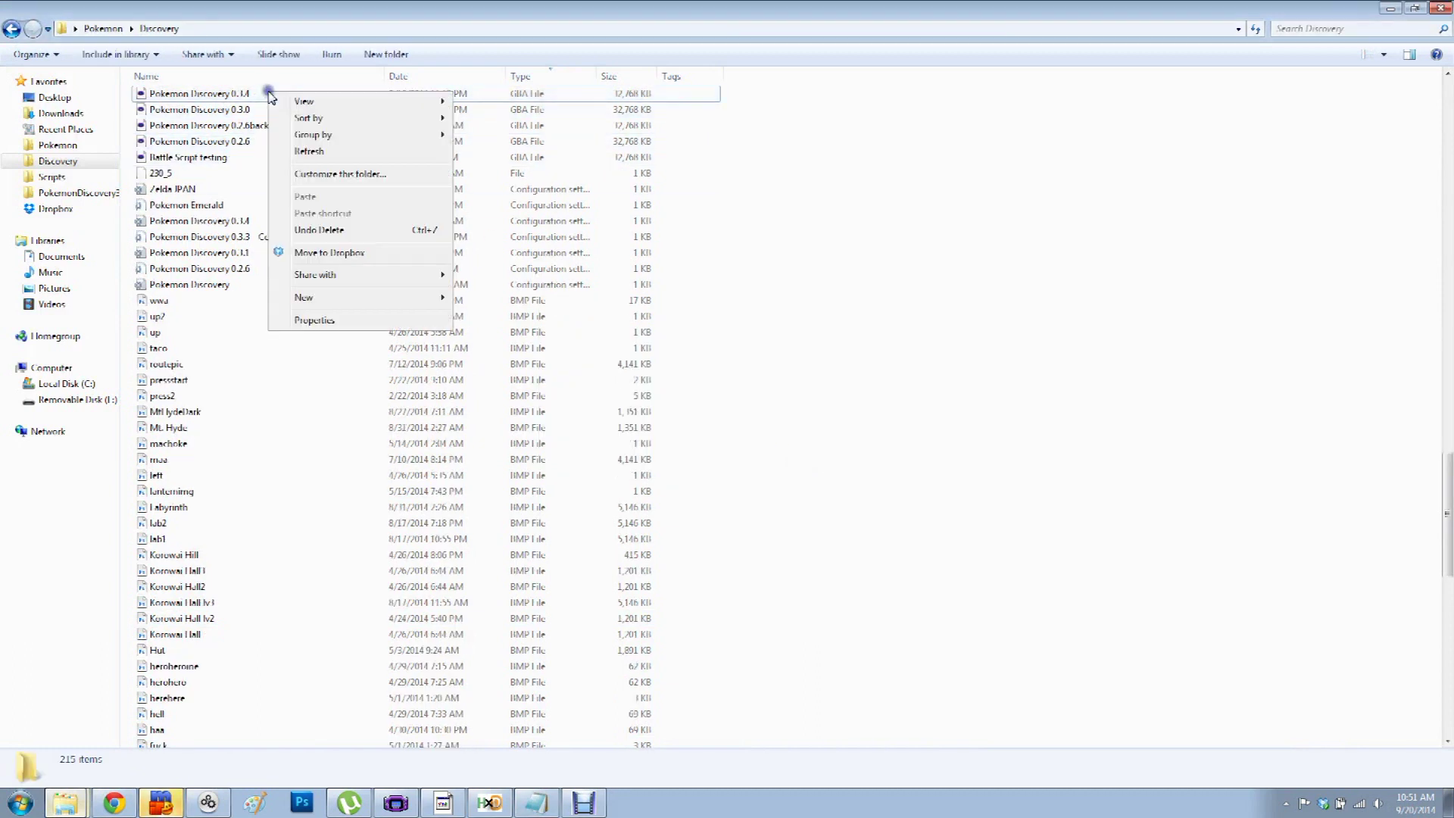
pyautogui.rightClick(222, 93)
pyautogui.click(280, 366)
pyautogui.rightClick(856, 265)
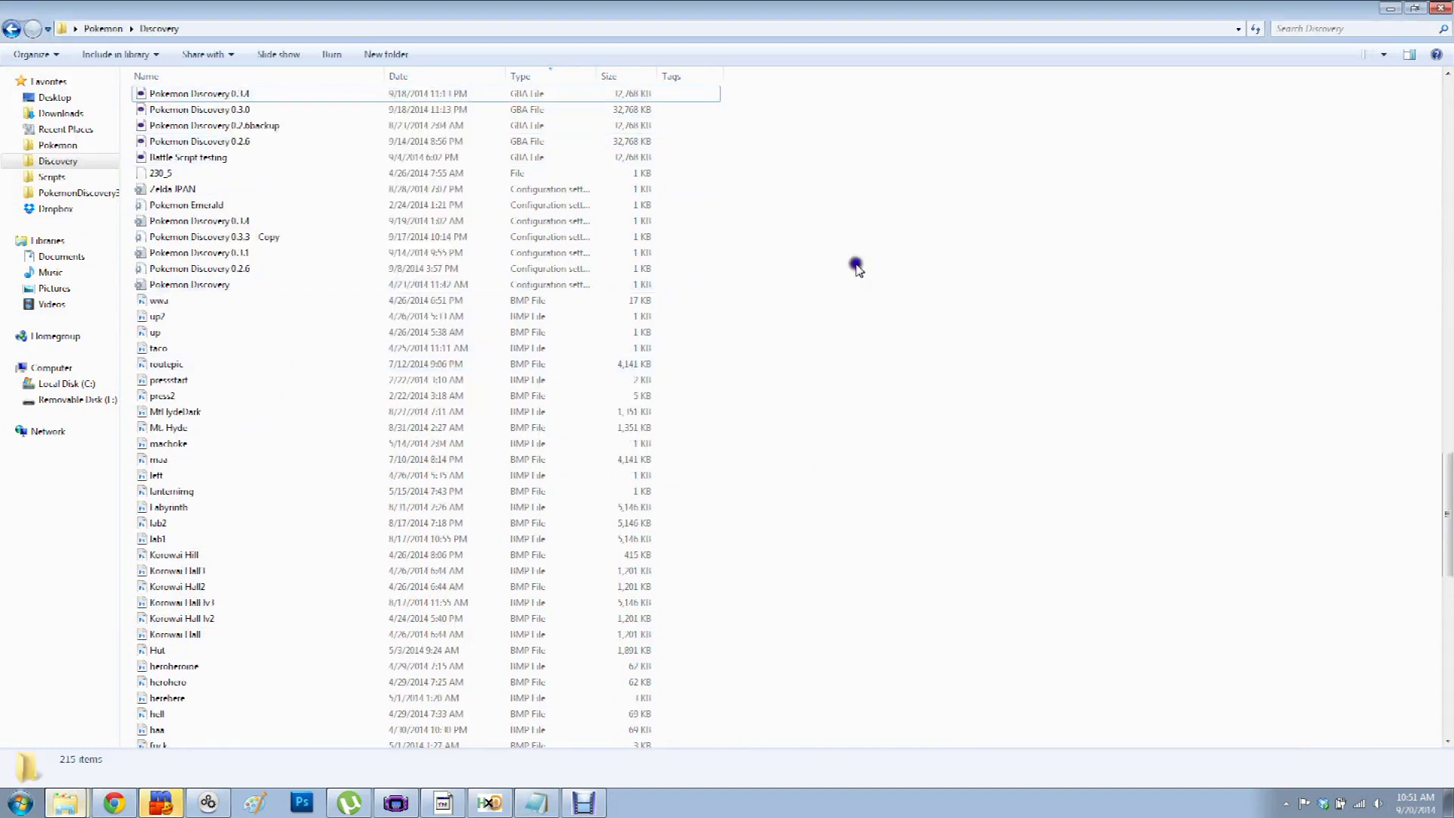
pyautogui.click(903, 371)
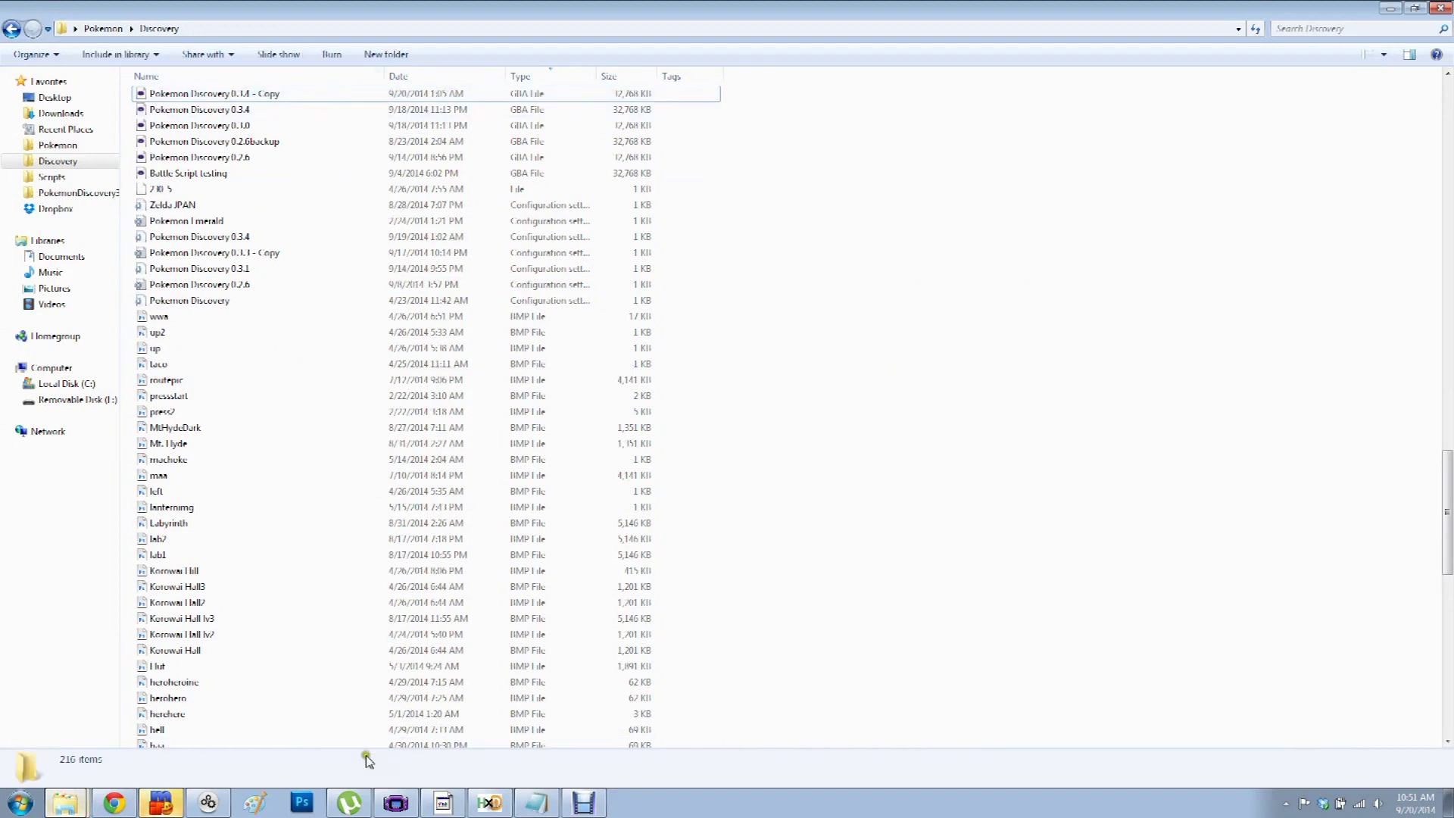
# - Switch to HxD and compare Pokemon Discovery 0.3.0 with the new Pokemon Discovery 0.3.4 - Copy
pyautogui.click(488, 801)
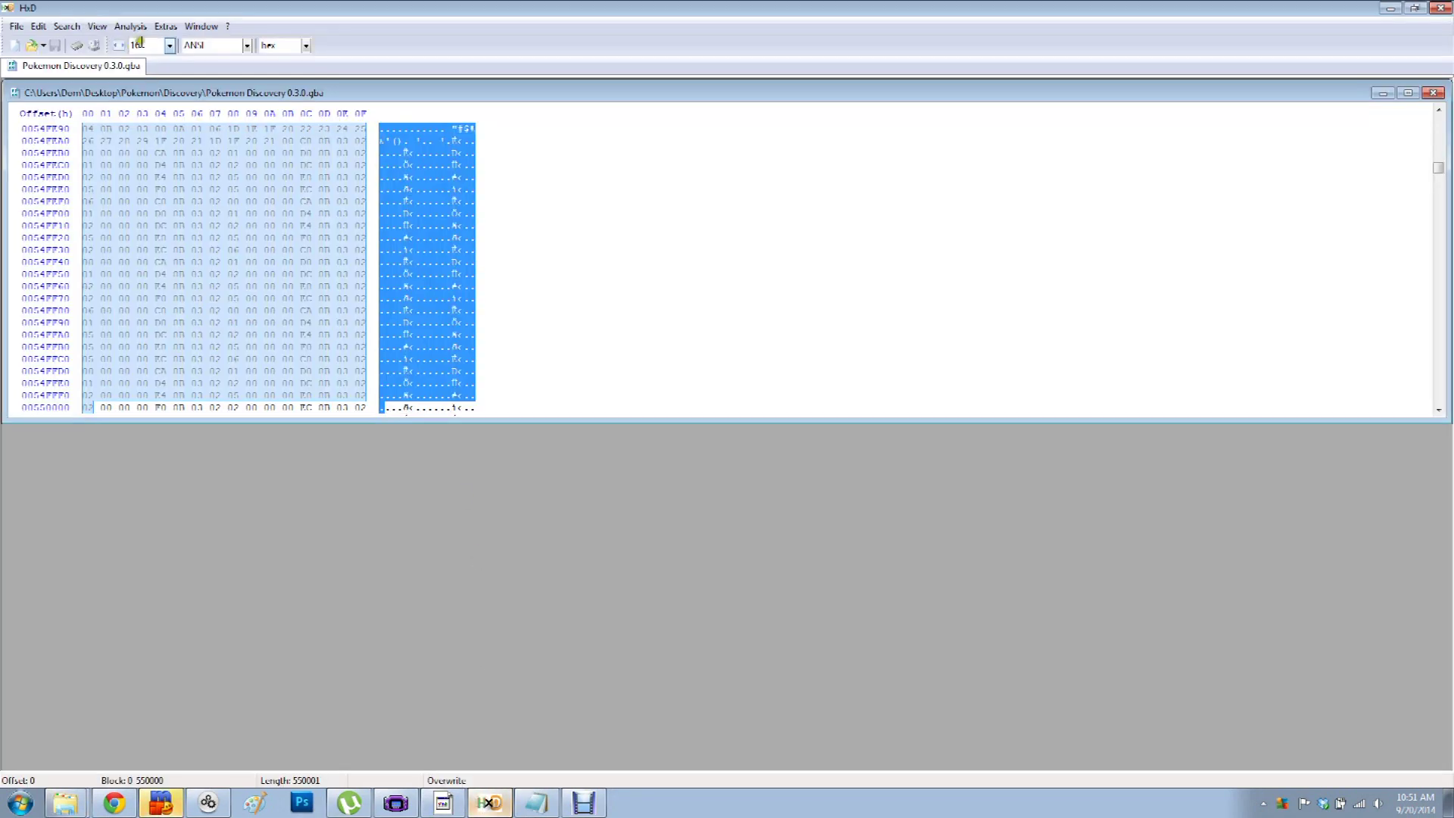
pyautogui.click(130, 25)
pyautogui.click(156, 74)
pyautogui.click(250, 73)
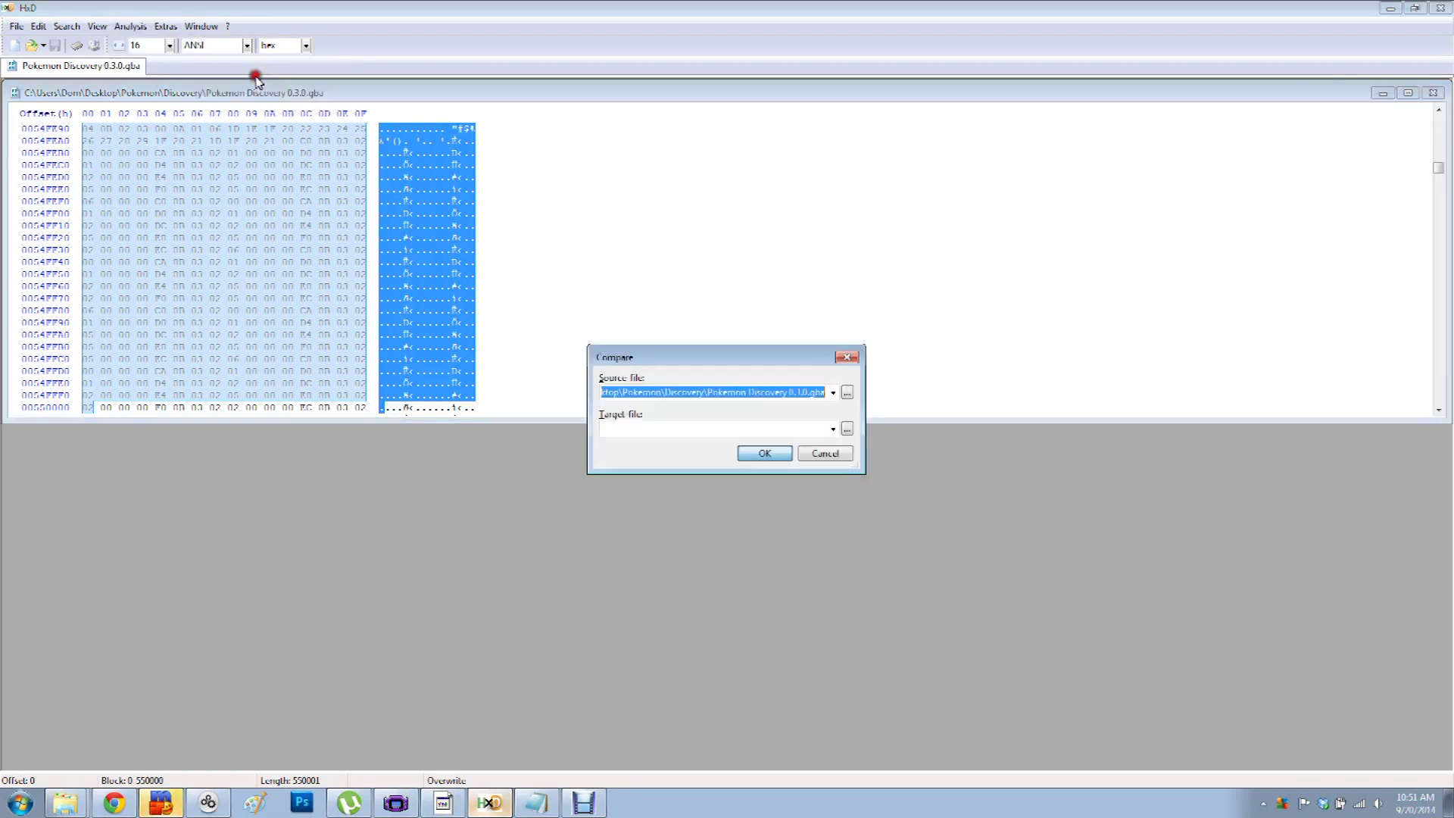
pyautogui.click(837, 430)
pyautogui.click(918, 449)
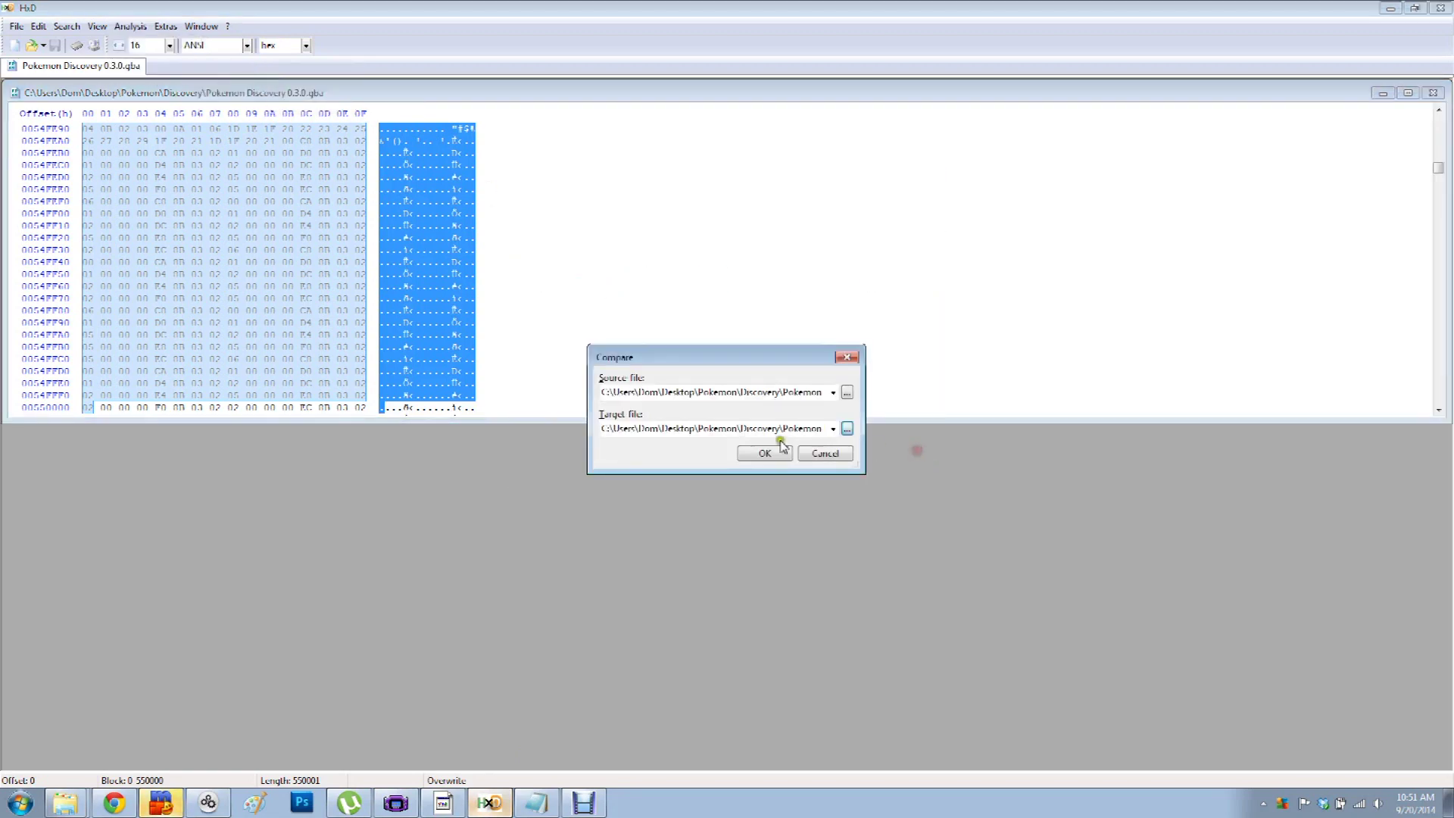
pyautogui.click(770, 451)
# - Select the block from offset 0 to 450000 hex in Pokemon Discovery 0.3.0 and copy it
pyautogui.click(56, 29)
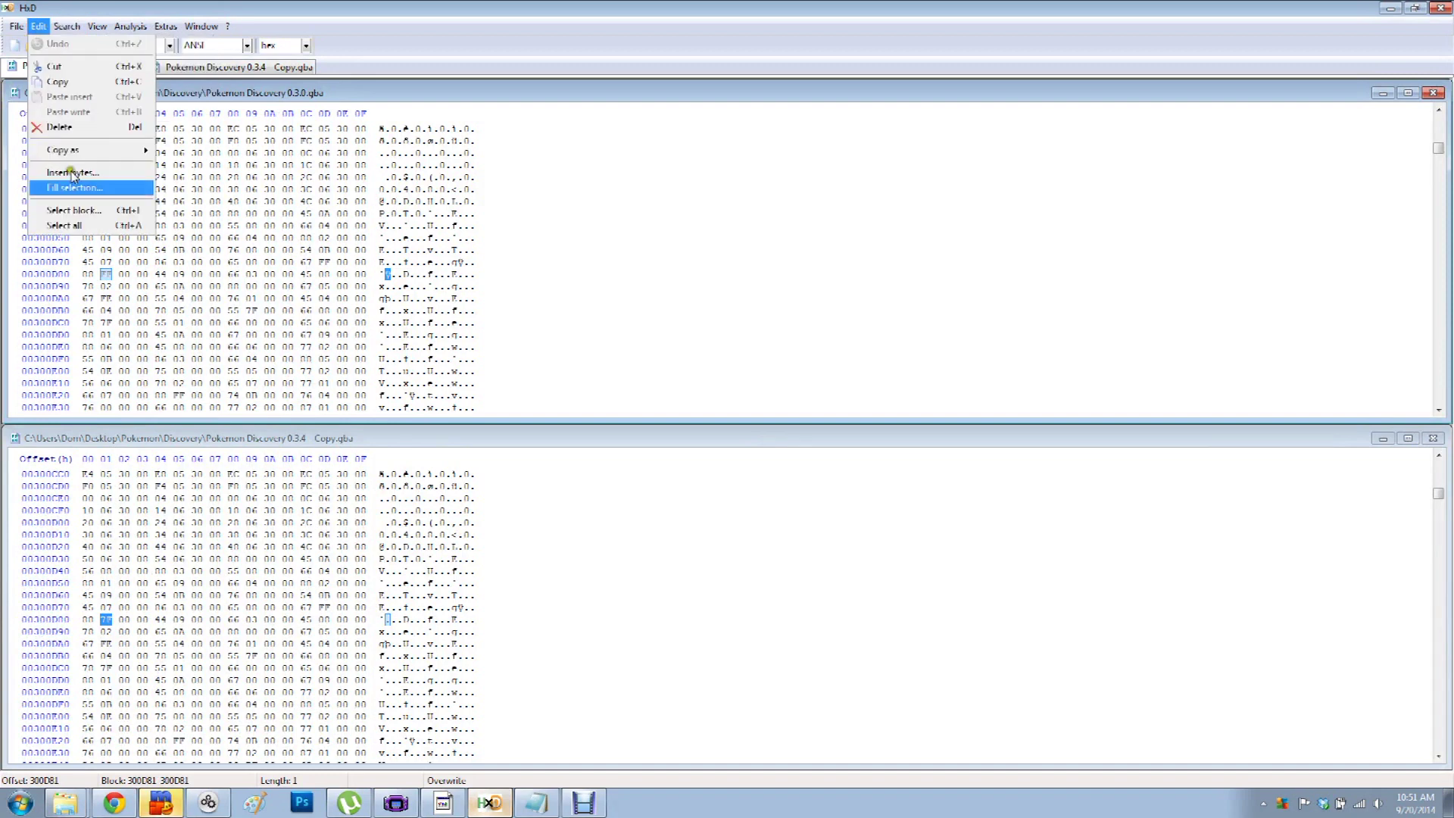
pyautogui.click(91, 209)
pyautogui.doubleClick(788, 383)
pyautogui.write('450000')
pyautogui.click(719, 471)
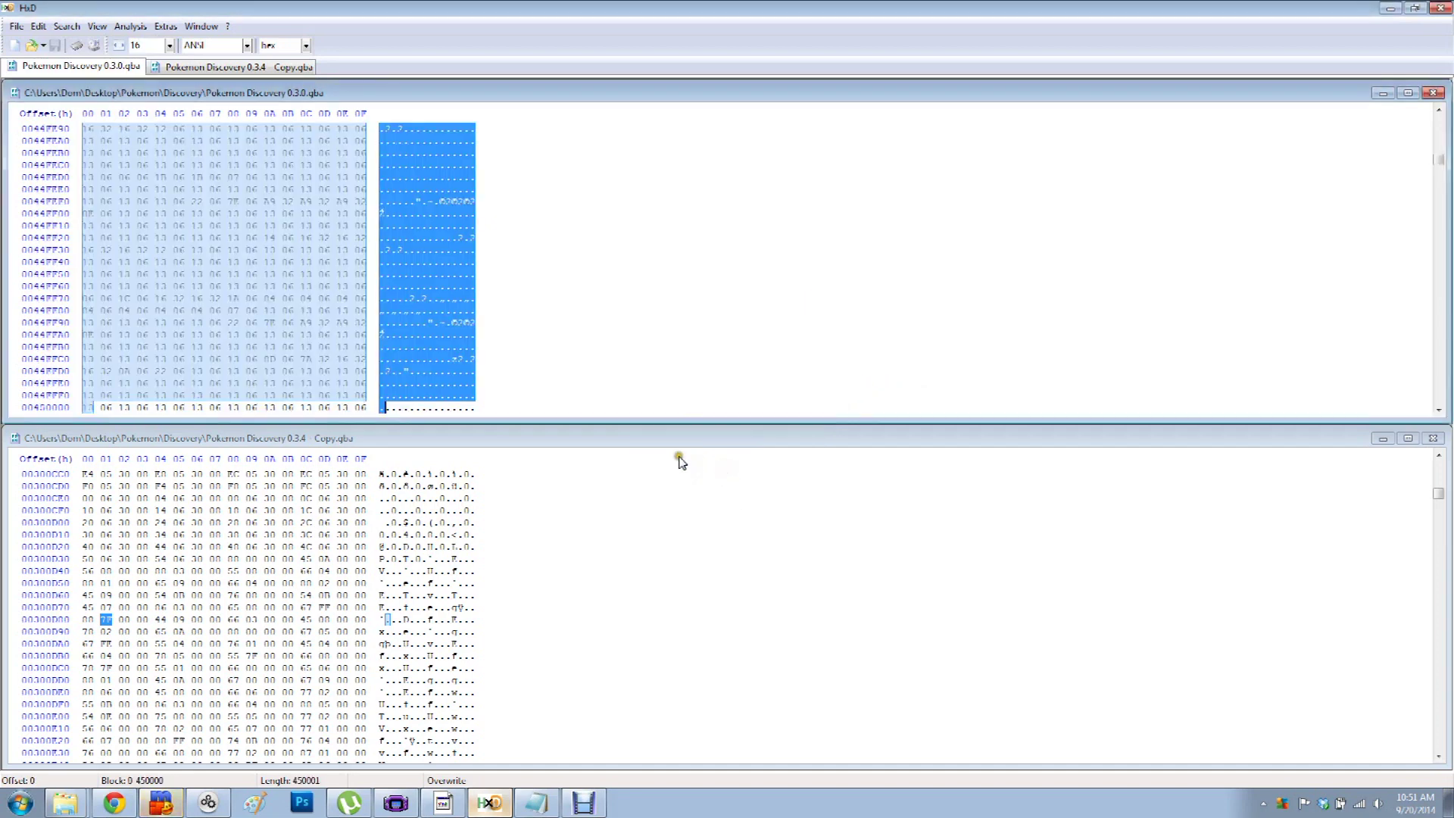
pyautogui.rightClick(229, 306)
pyautogui.click(270, 356)
# - Overwrite the start of the new Pokemon Discovery 0.3.4 - Copy with the block ending at 450000 and save it
pyautogui.moveTo(1437, 496); pyautogui.dragTo(1437, 464)
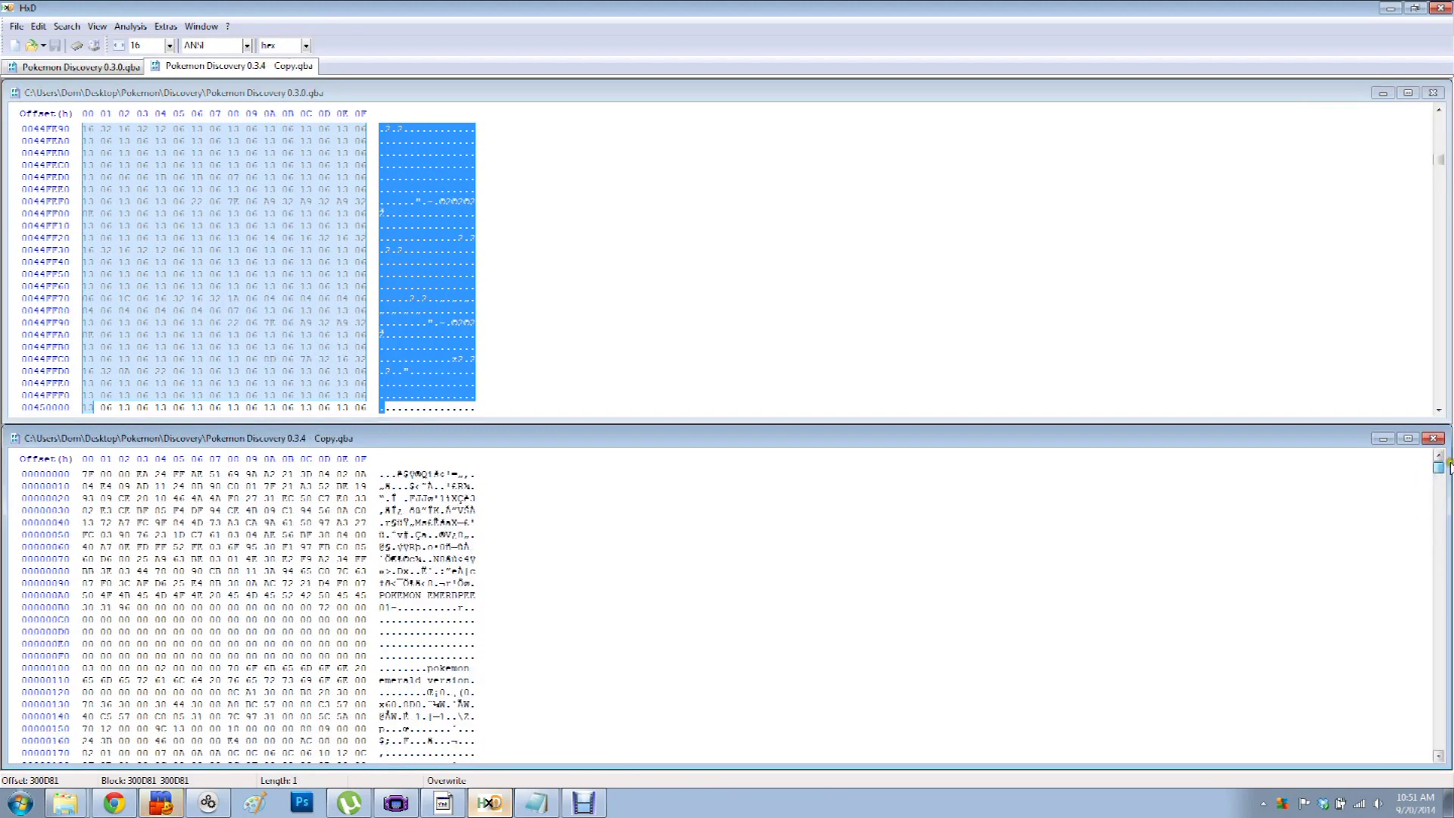
pyautogui.rightClick(83, 477)
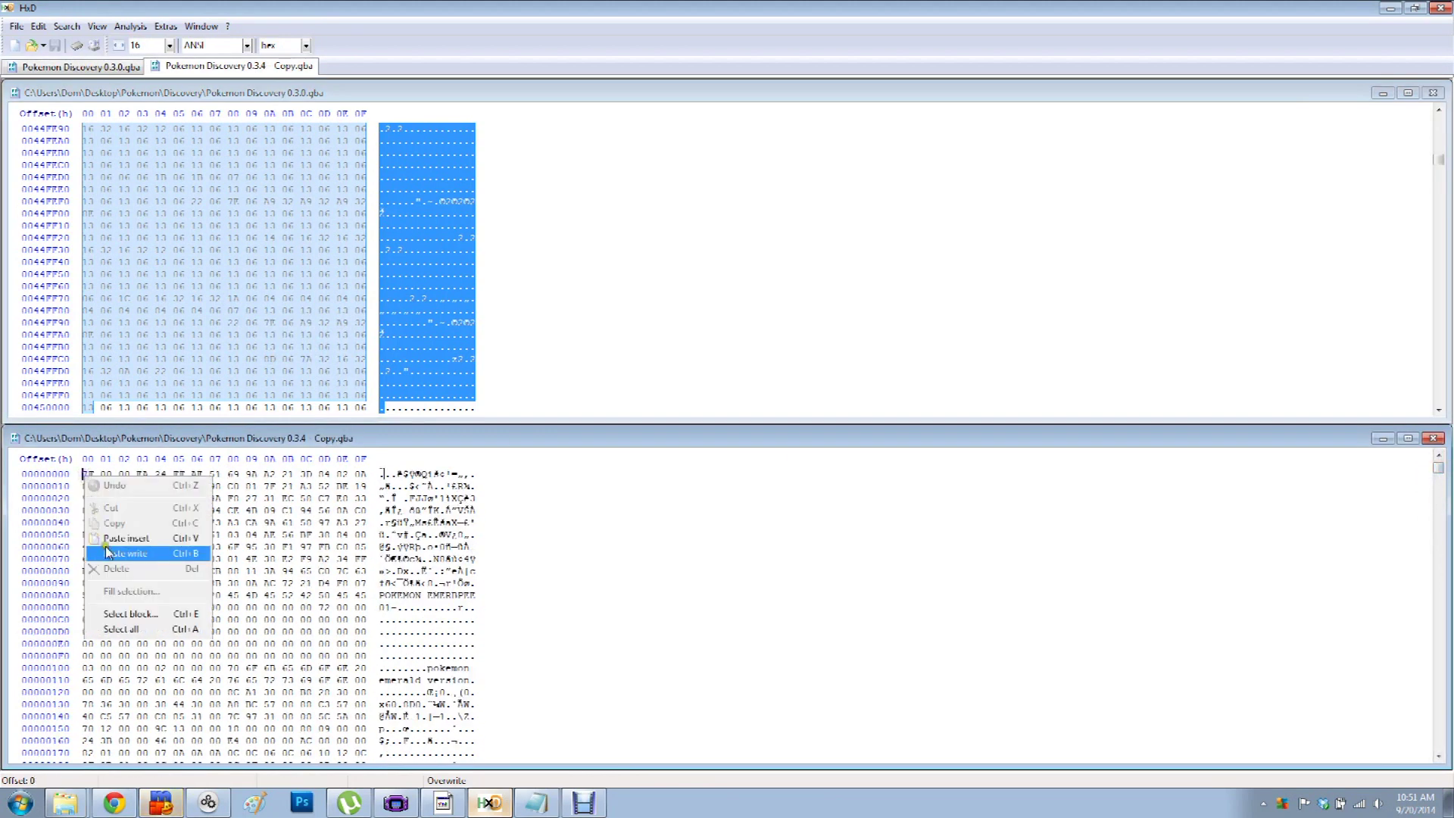
pyautogui.click(144, 550)
pyautogui.click(15, 26)
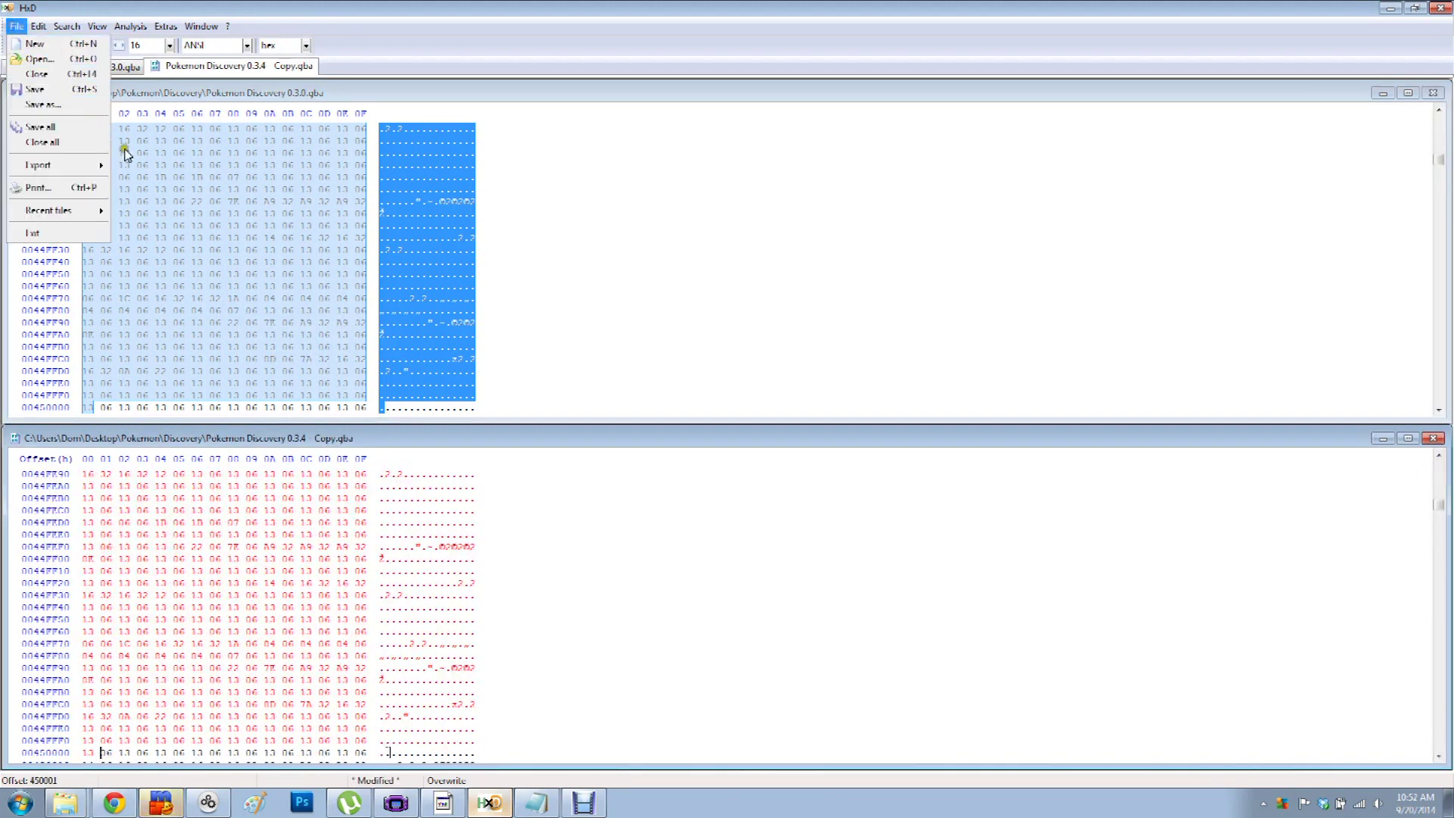
pyautogui.click(35, 87)
# - Switch to VisualBoyAdvance and reload the Pokemon Discovery 0.3.4 - Copy ROM
pyautogui.click(396, 803)
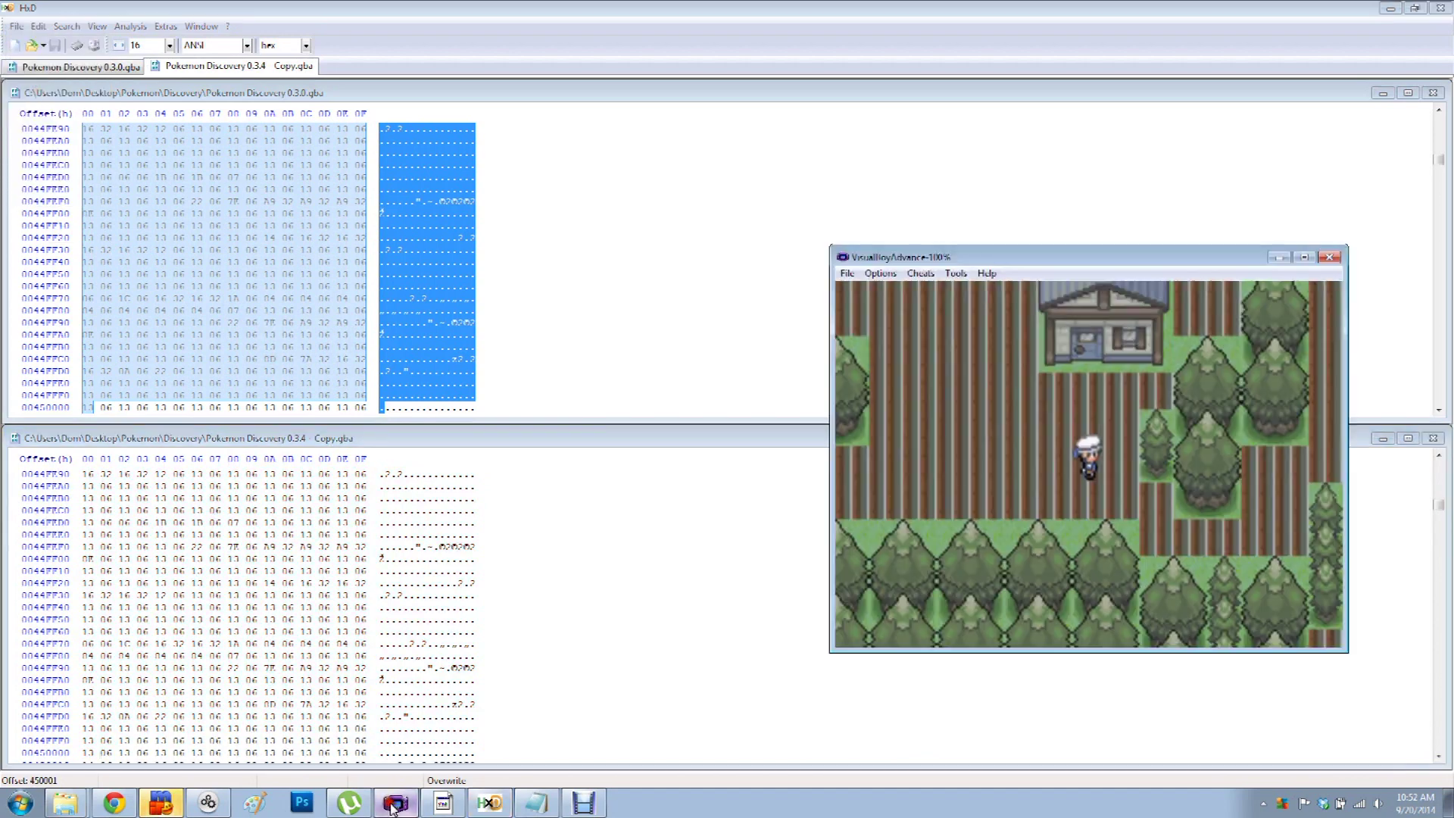
pyautogui.click(840, 273)
pyautogui.click(852, 289)
pyautogui.doubleClick(834, 372)
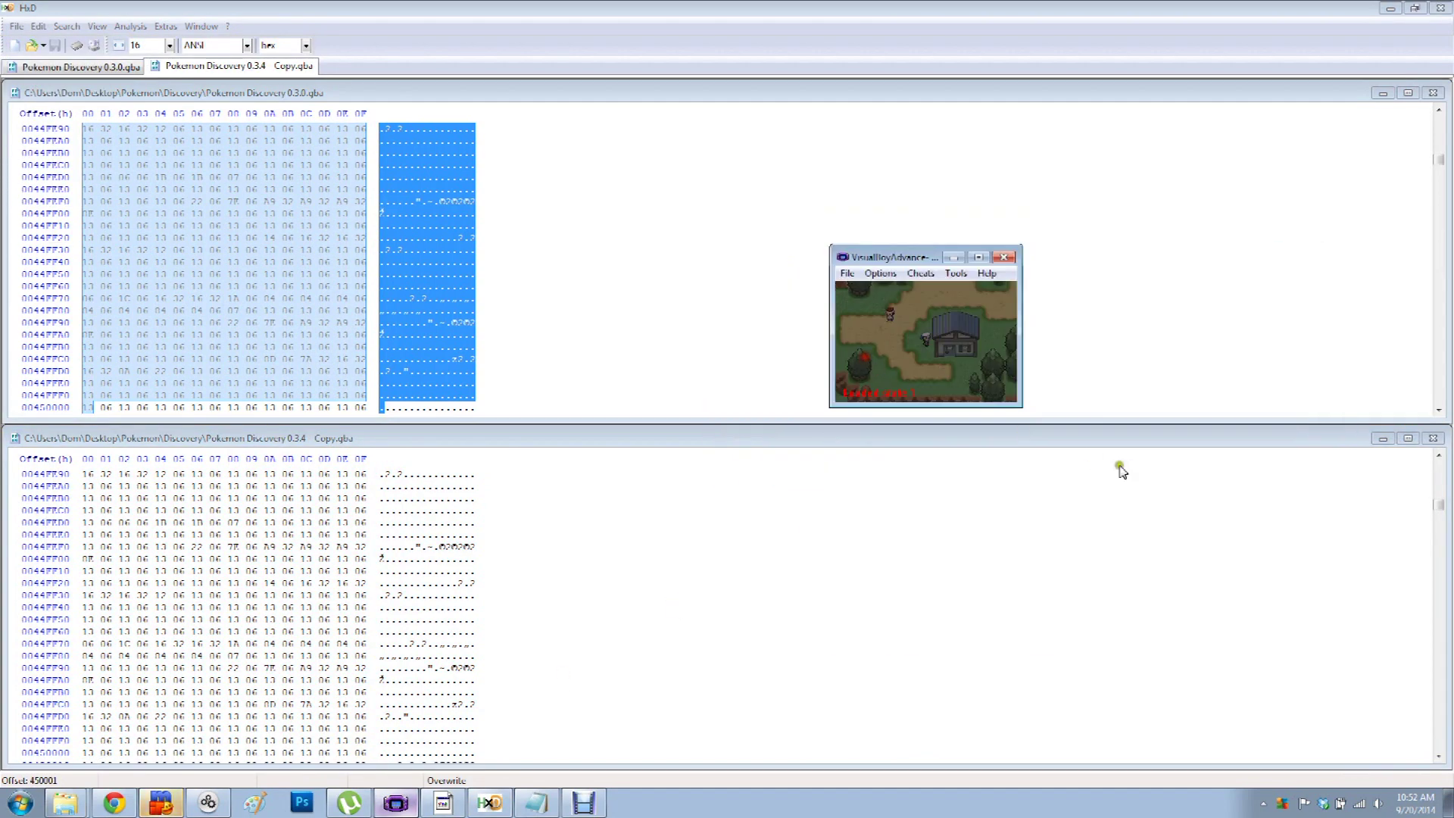
# - Move the character through the reloaded game to test whether the outdoor map works
pyautogui.press('Right')
pyautogui.press('Right')
pyautogui.press('Down')
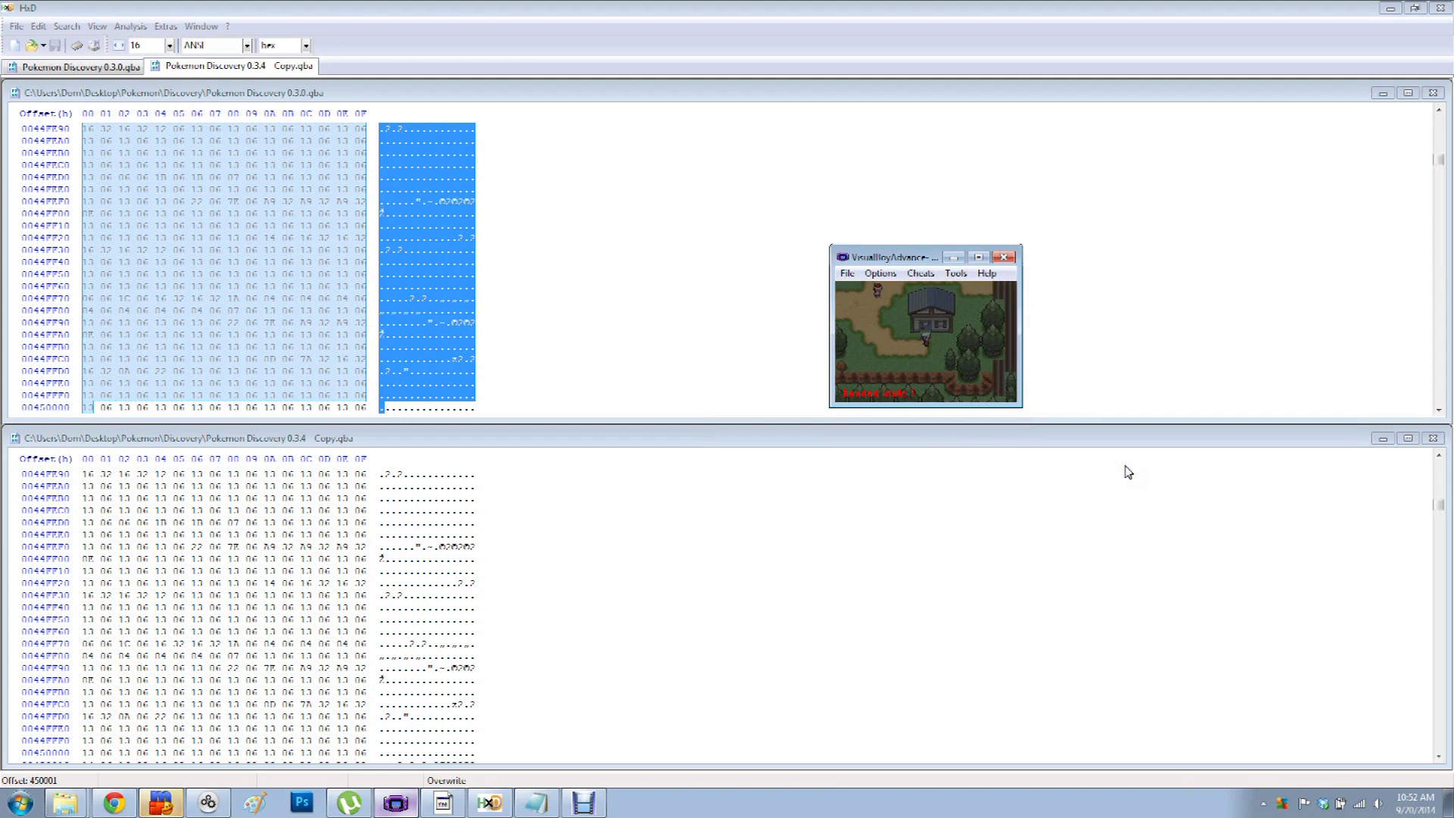
pyautogui.press('Down')
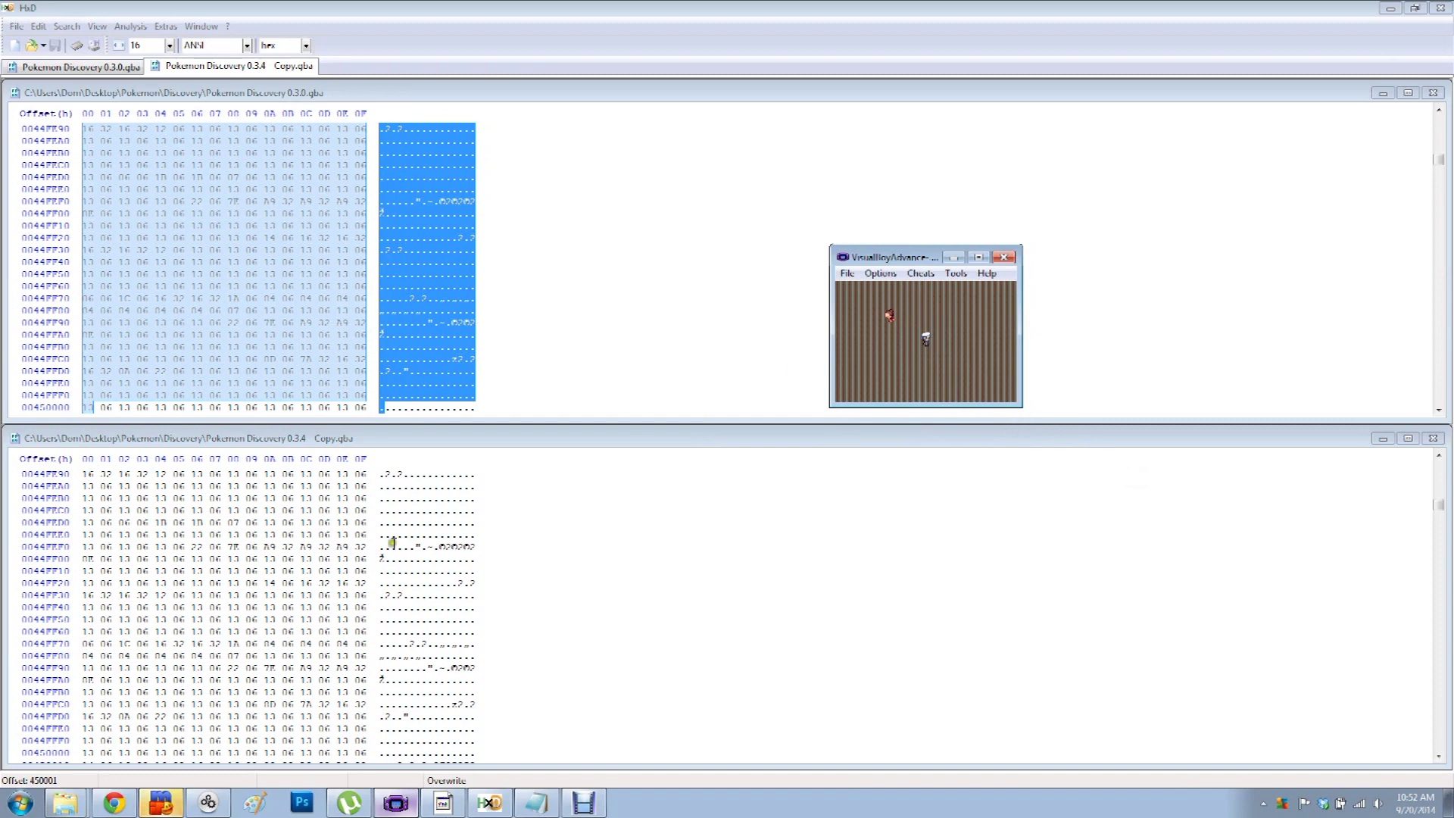
# - Switch to the Key note and move the 450000 entry directly under 398000, with blank lines separating it from 550000
pyautogui.click(537, 802)
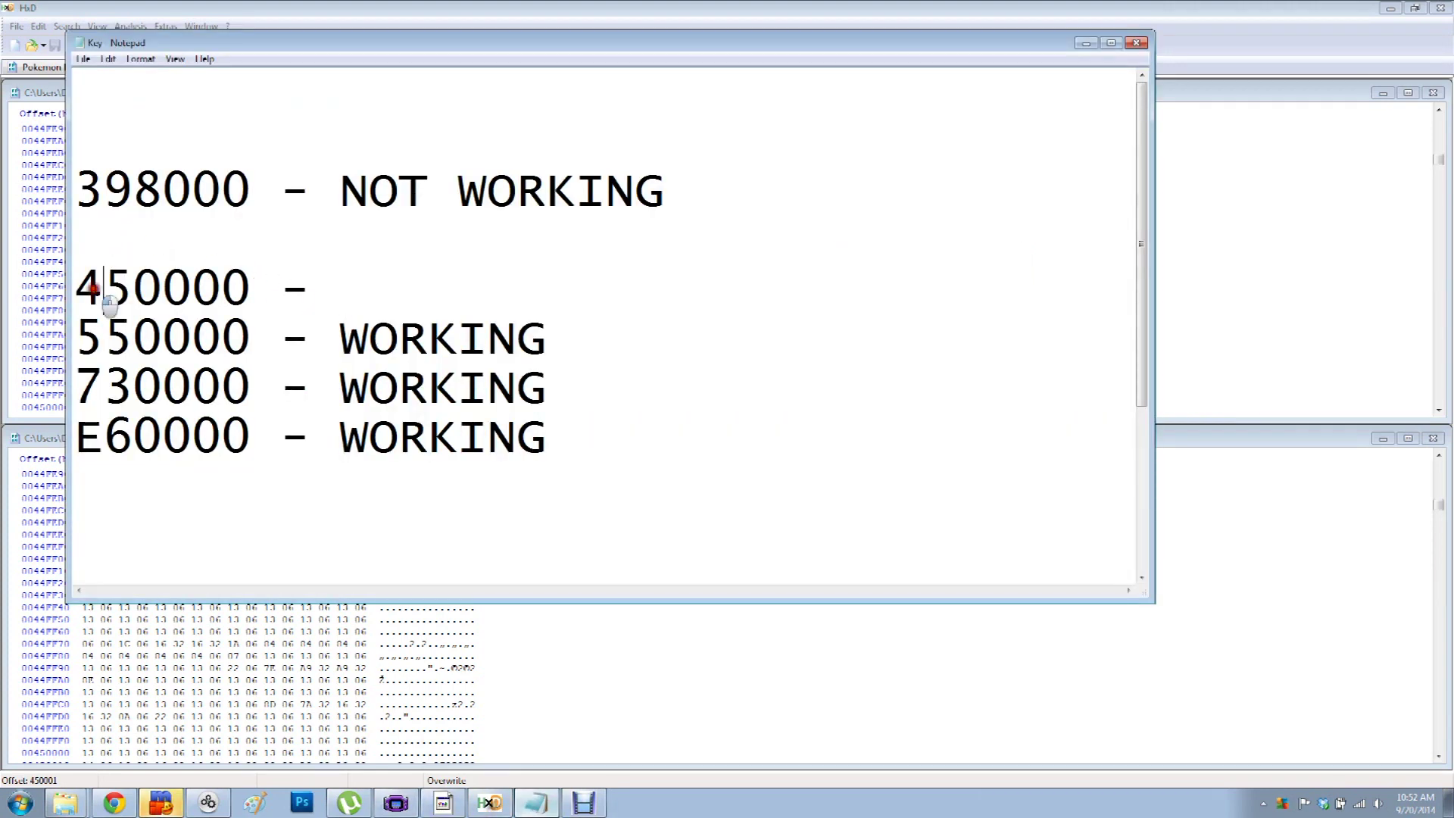
pyautogui.press('BackSpace')
pyautogui.click(362, 238)
pyautogui.press('Return')
pyautogui.press('Return')
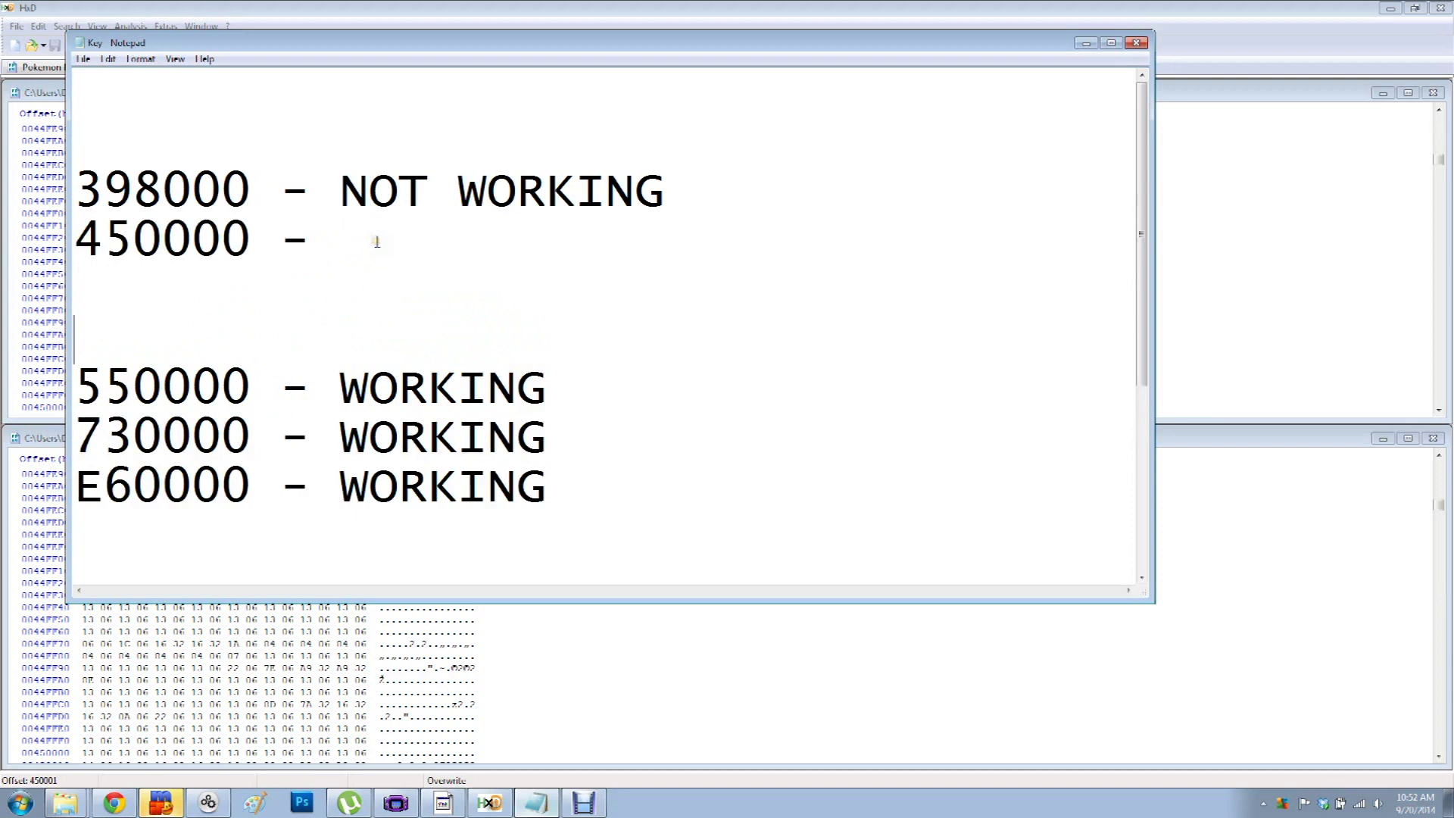
# - Mark the 450000 entry as NOT WORKING and remove the extra blank line above 550000 in the Key note
pyautogui.click(376, 241)
pyautogui.press('Delete')
pyautogui.write('NOT ')
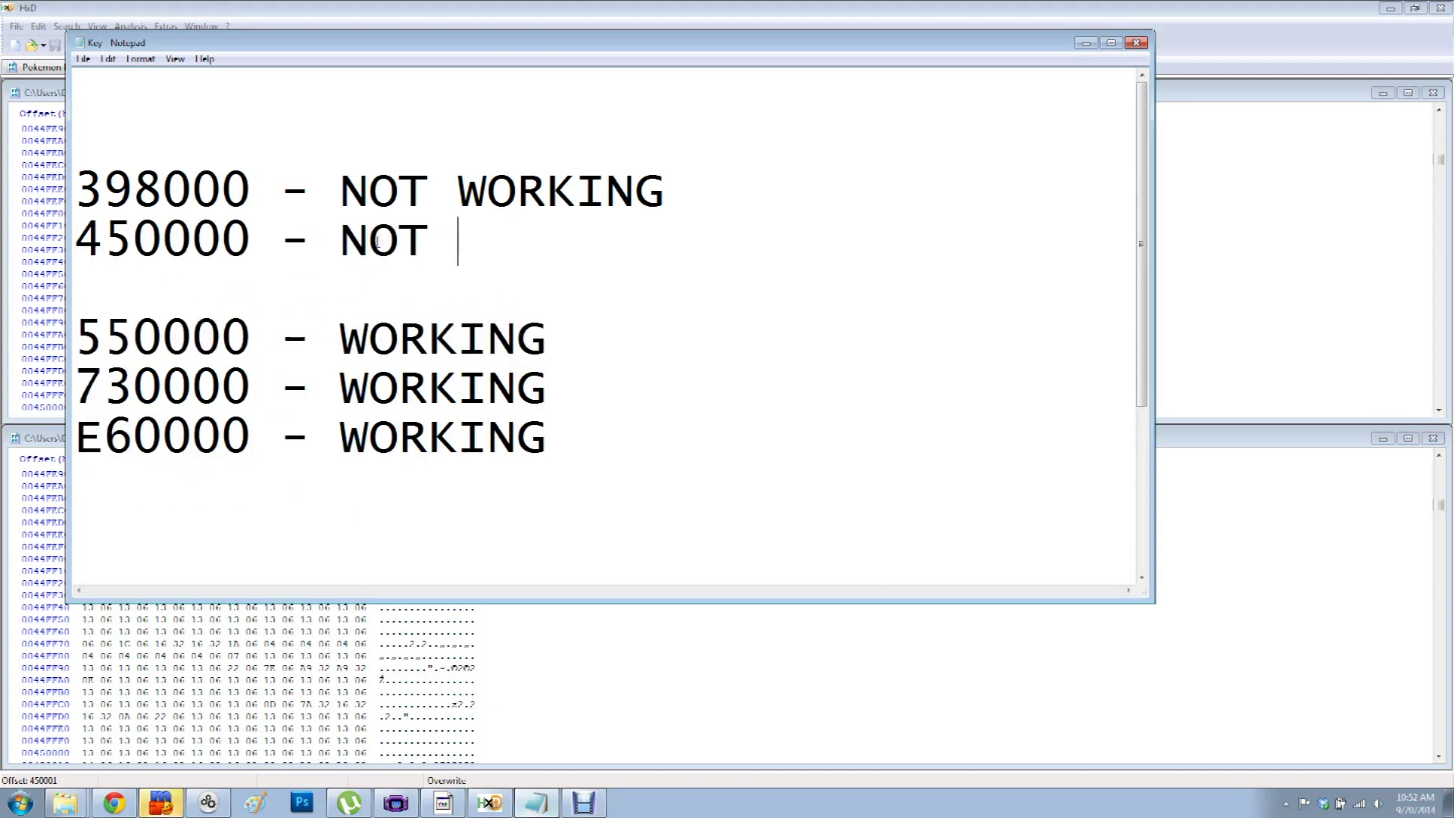
pyautogui.write('WORKING')
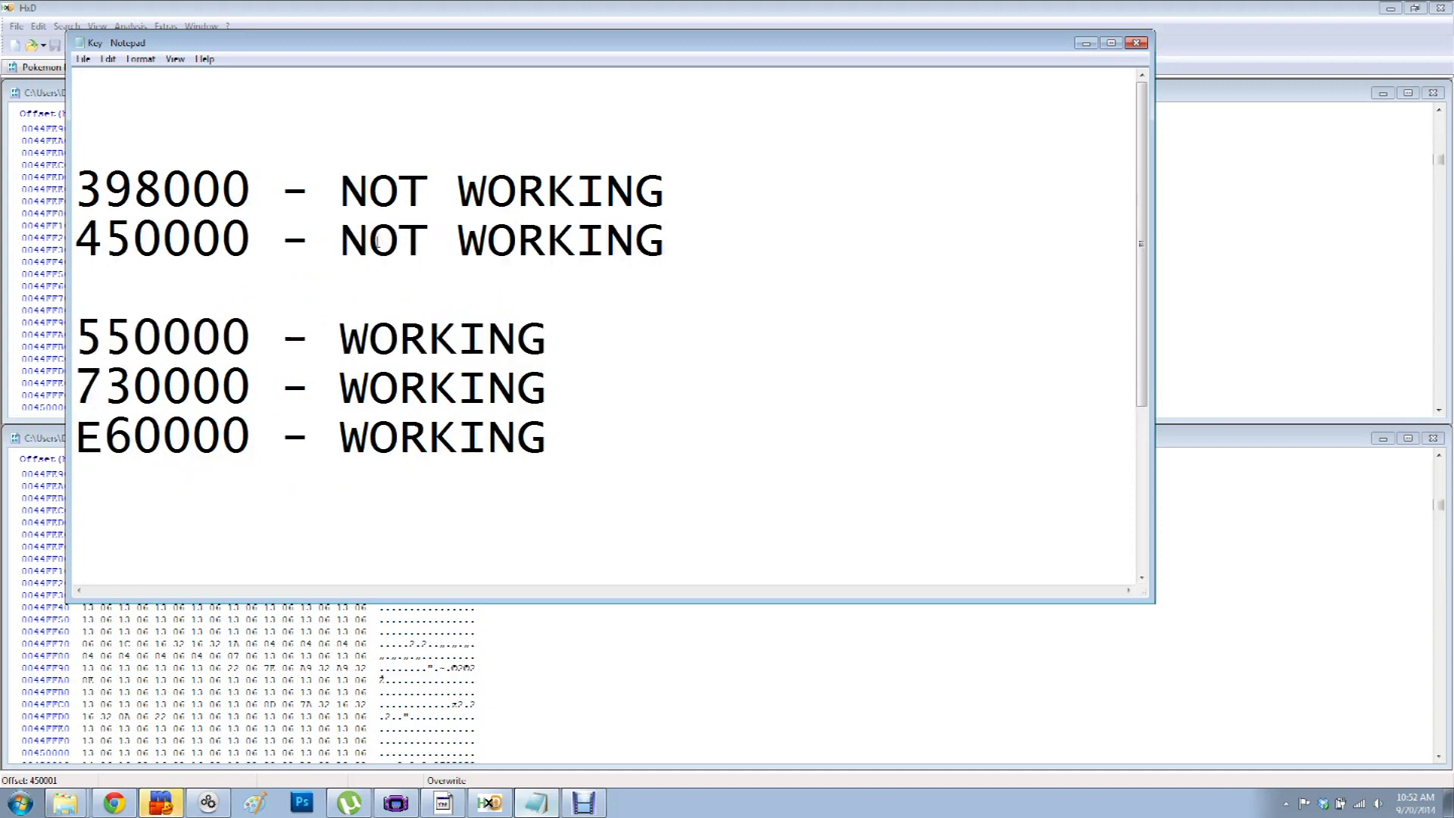
pyautogui.moveTo(125, 241); pyautogui.dragTo(201, 241)
pyautogui.click(103, 324)
pyautogui.moveTo(76, 337); pyautogui.dragTo(258, 348)
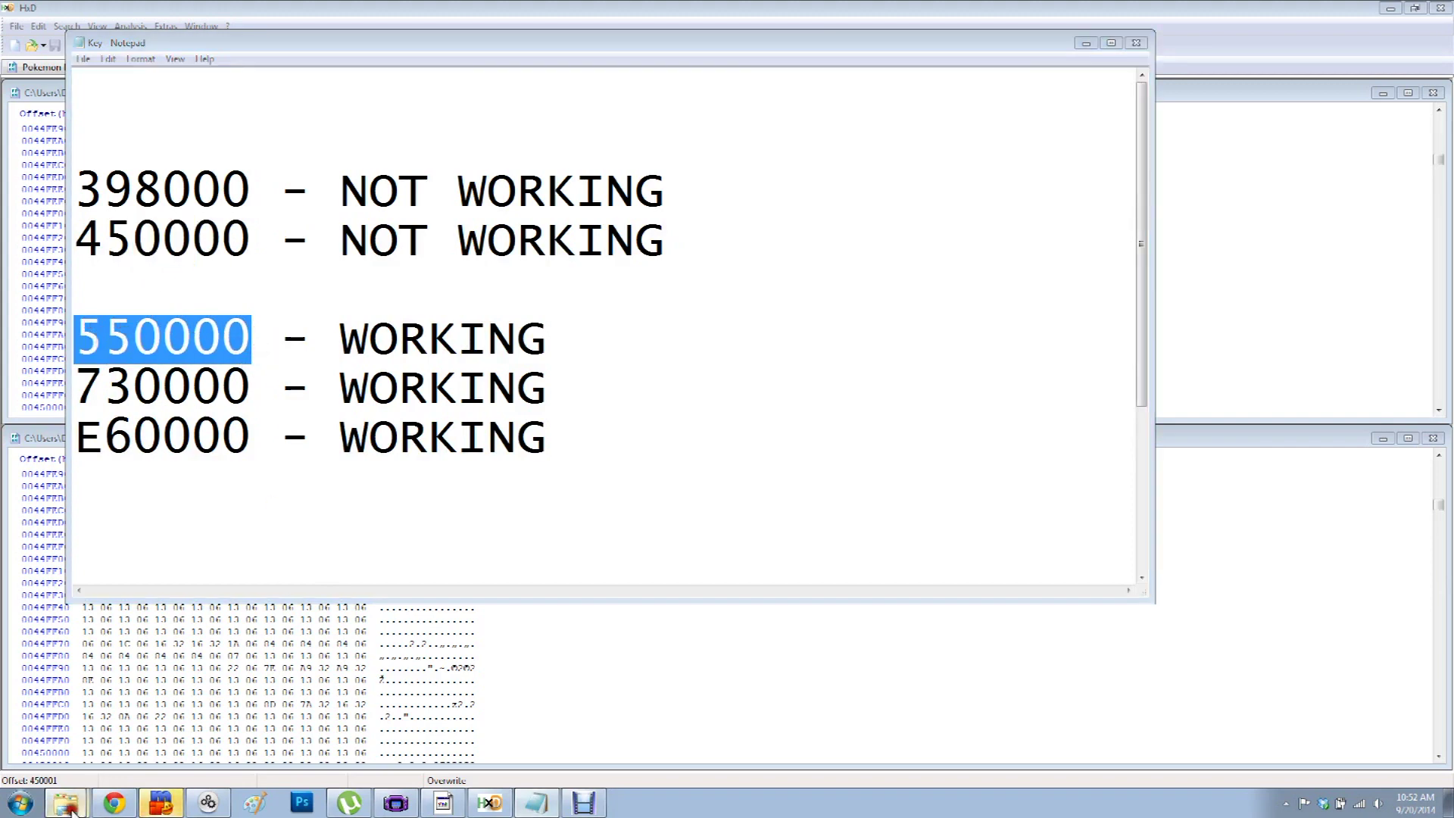
# - Switch to the file explorer, launch AdvanceMap from the Pokemon folder and load the Pokemon Discovery 0.3.4 - Copy ROM
pyautogui.click(221, 736)
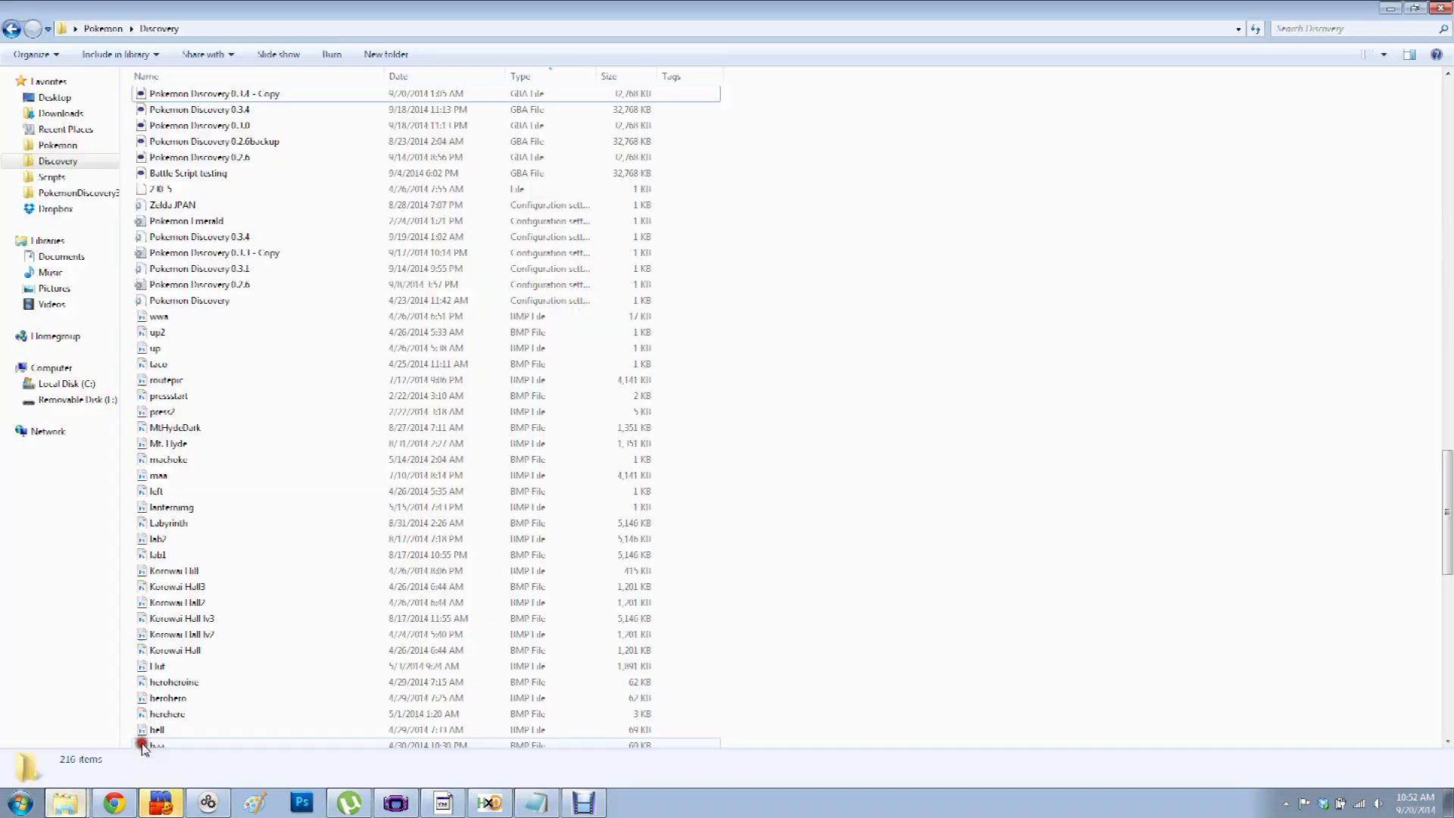
pyautogui.click(83, 144)
pyautogui.doubleClick(210, 150)
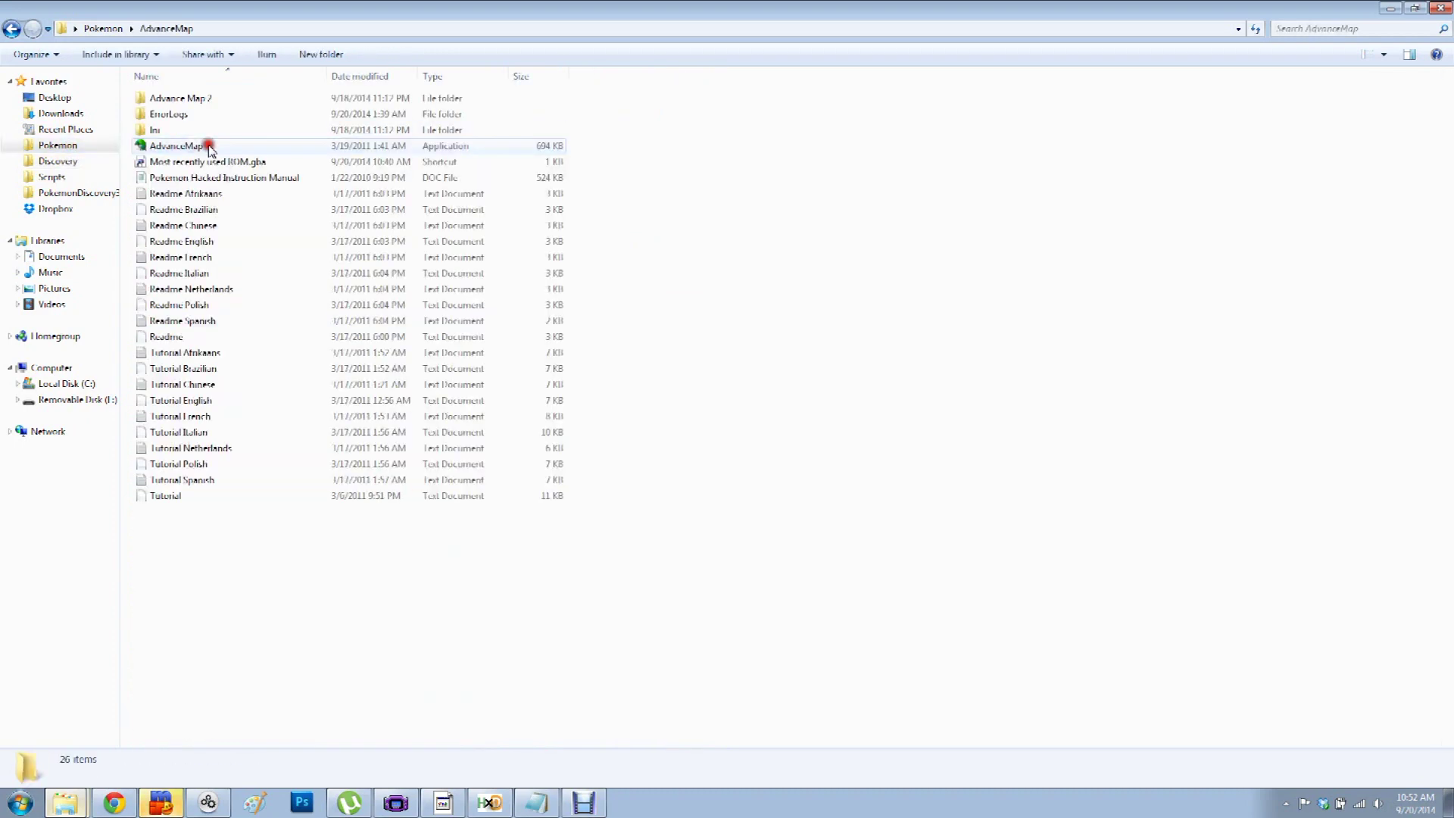
pyautogui.doubleClick(203, 146)
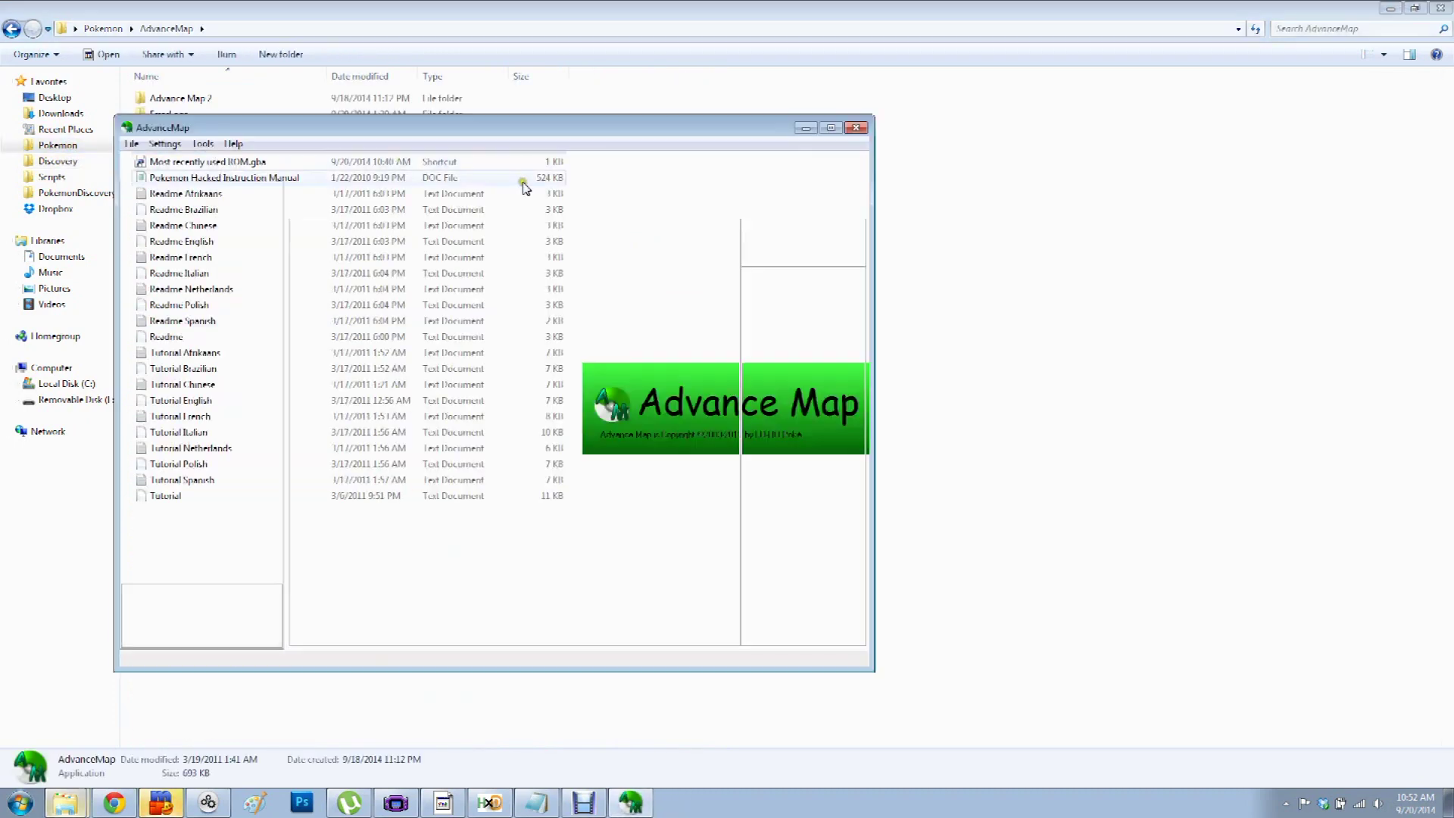
pyautogui.click(131, 144)
pyautogui.click(166, 161)
pyautogui.click(643, 474)
pyautogui.doubleClick(642, 474)
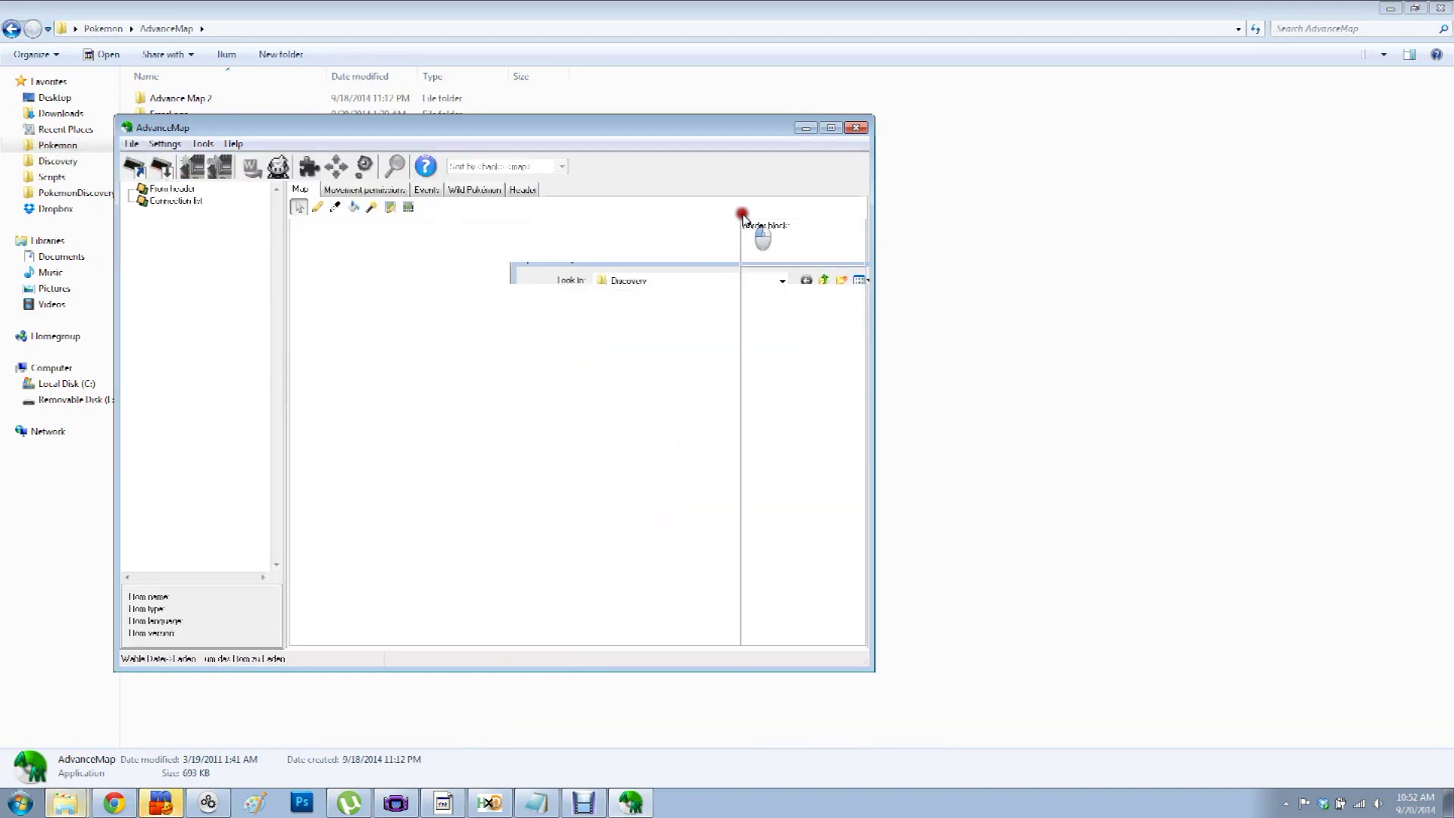
# - Open the Korowai Hill (9.4) map from bank 9 and show its header data
pyautogui.doubleClick(186, 190)
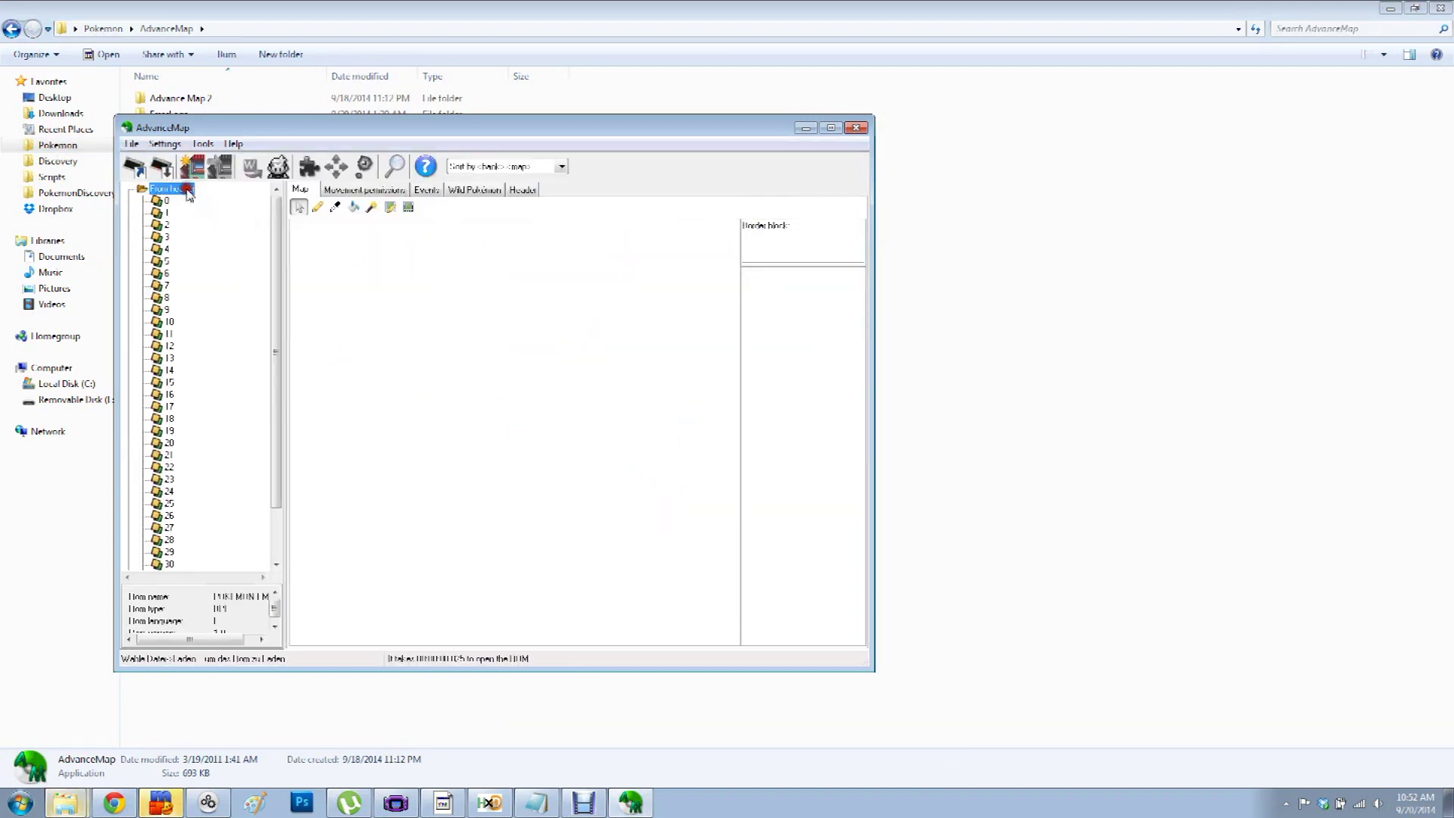
pyautogui.doubleClick(166, 309)
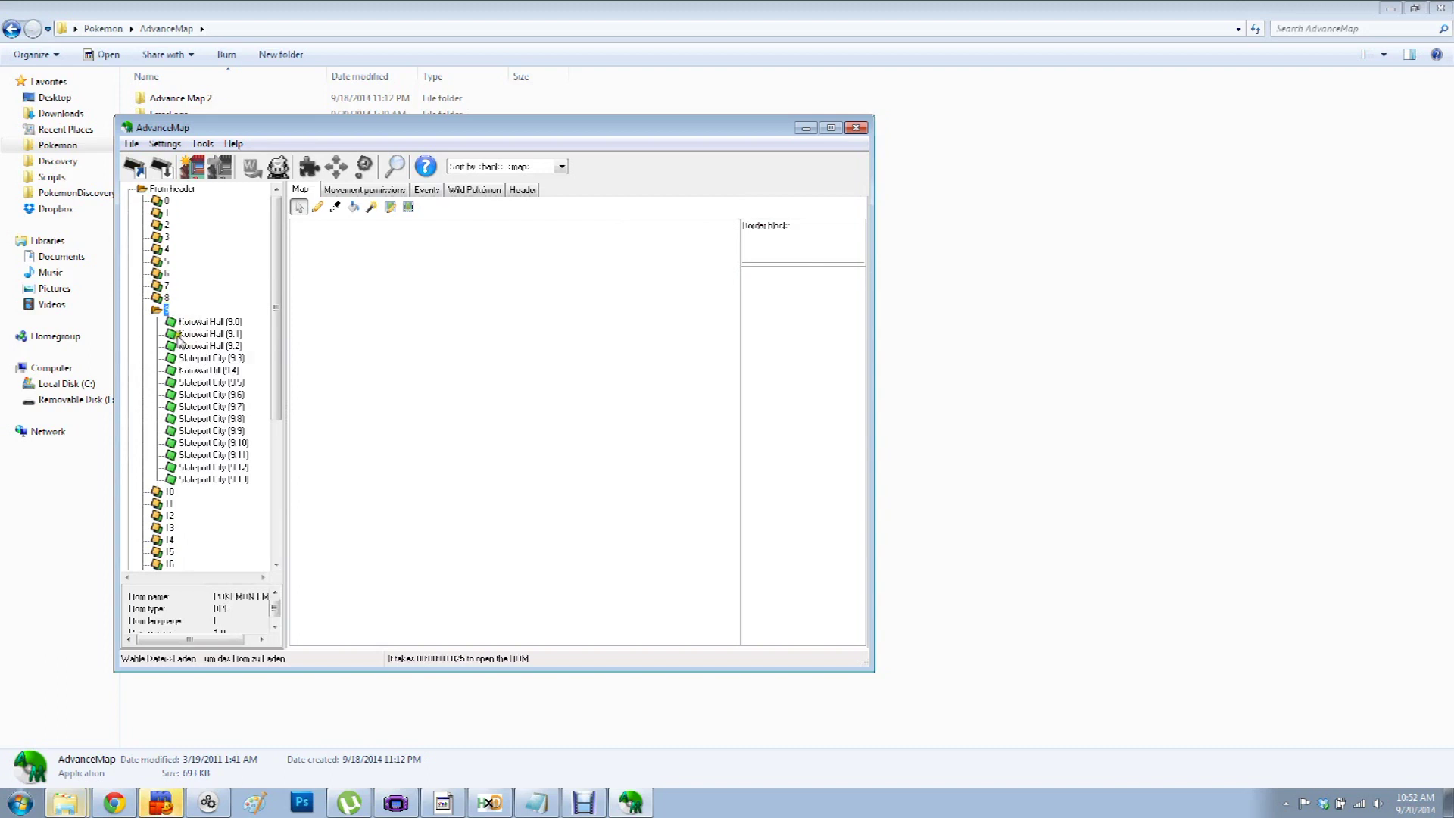
pyautogui.doubleClick(206, 369)
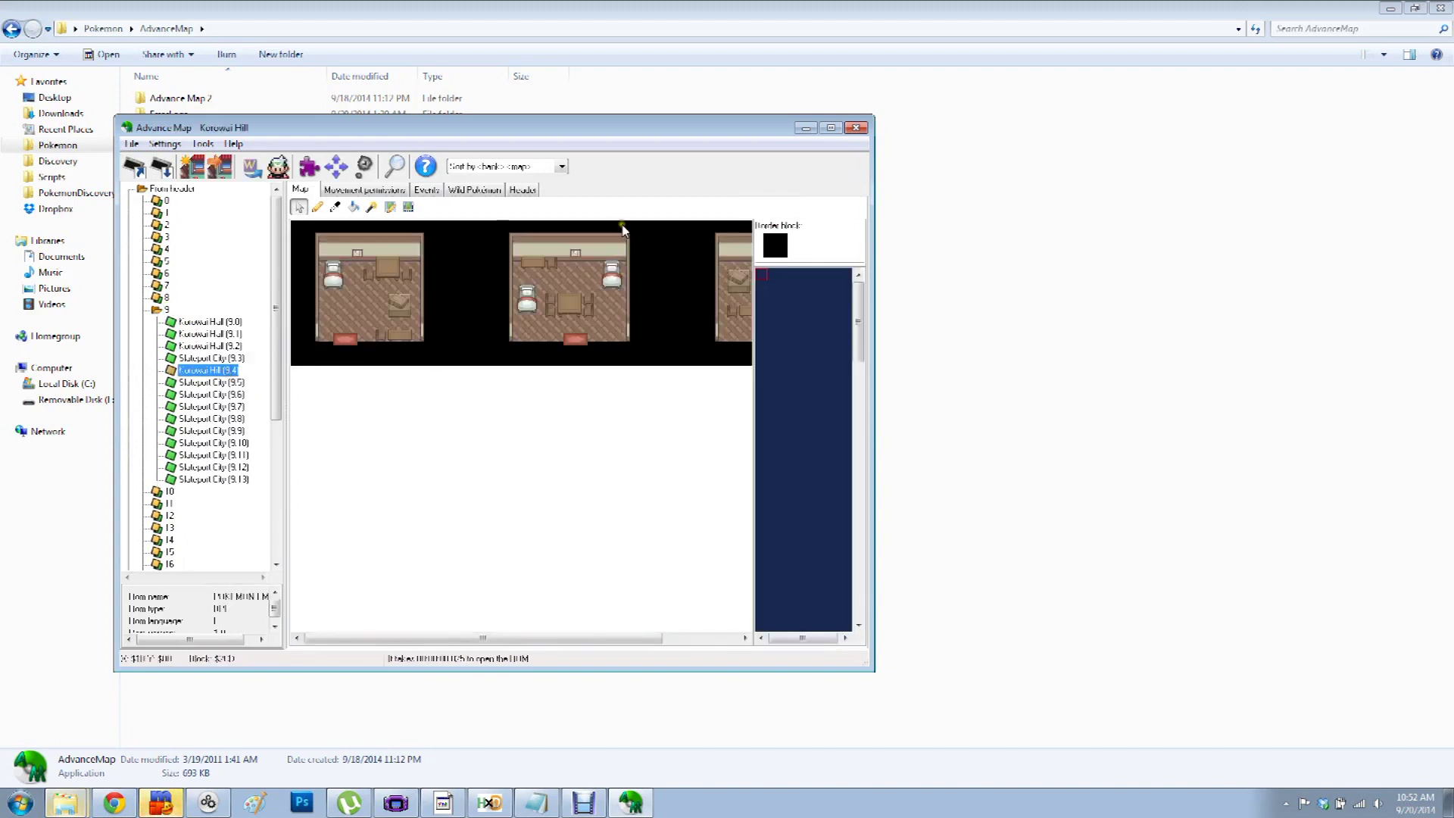
pyautogui.click(522, 188)
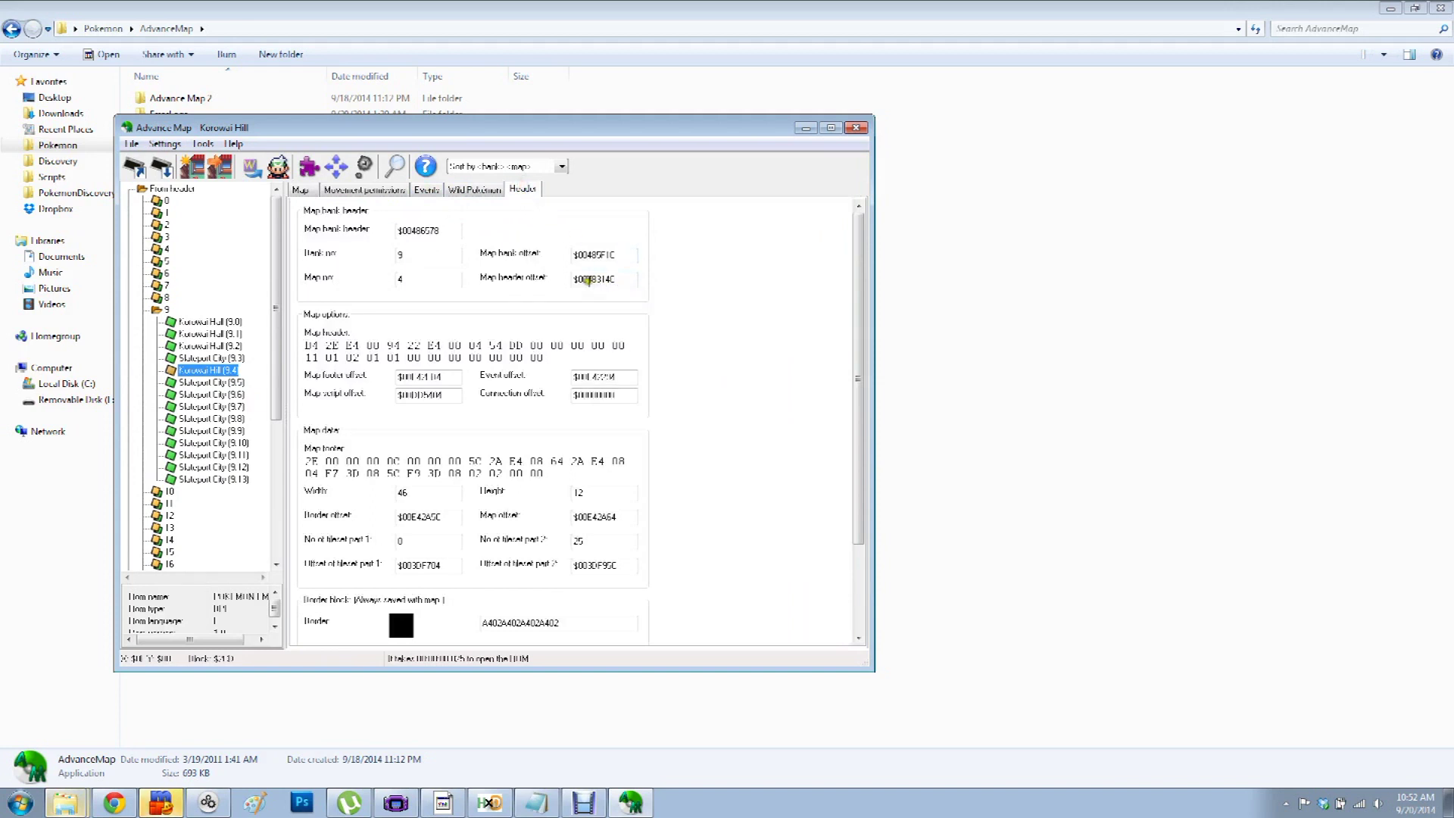
# - Check the map bank offset, map header offset and map bank header address of Korowai Hill
pyautogui.moveTo(575, 254); pyautogui.dragTo(639, 265)
pyautogui.click(635, 258)
pyautogui.moveTo(587, 253); pyautogui.dragTo(666, 287)
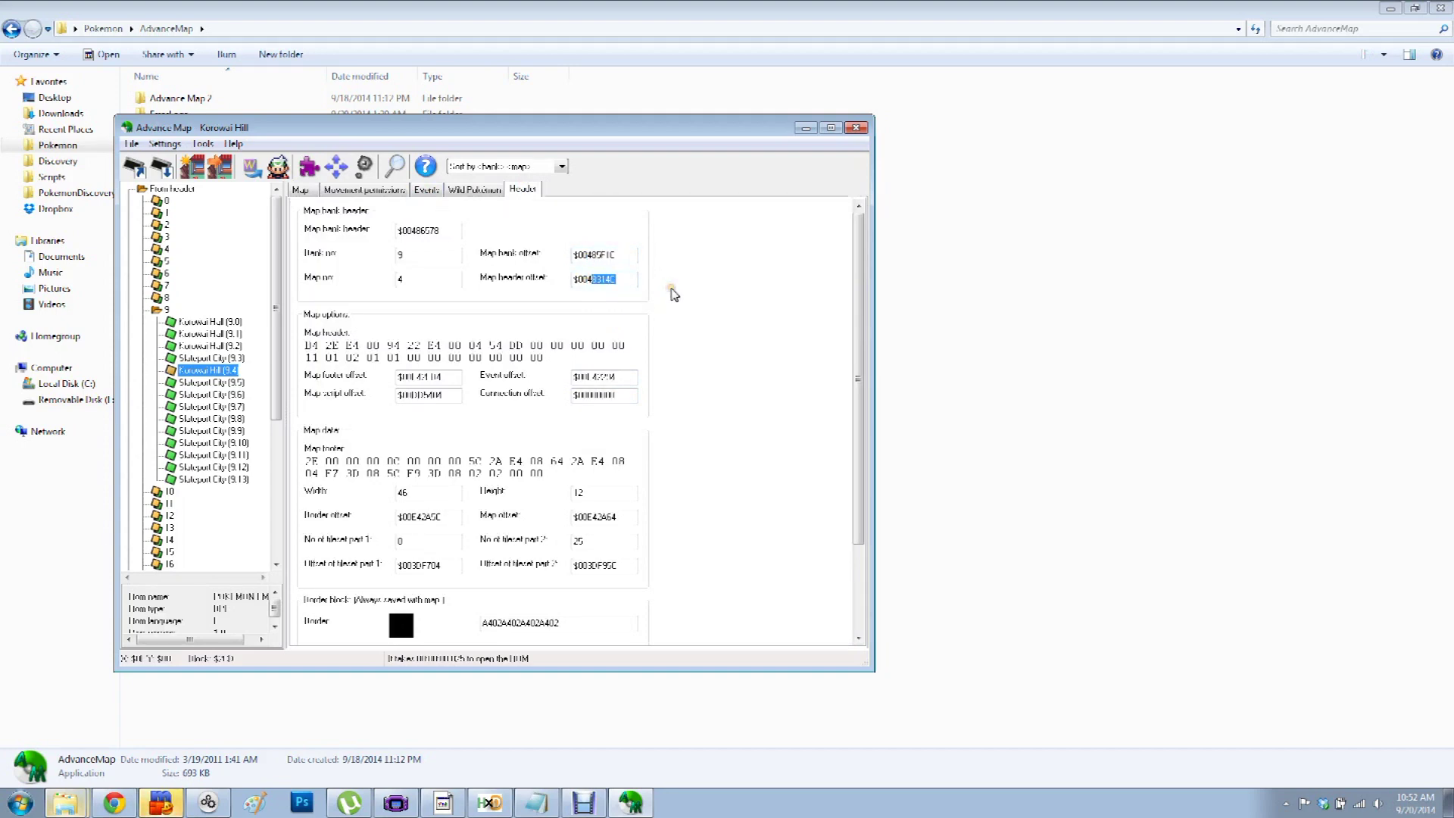
pyautogui.moveTo(415, 231); pyautogui.dragTo(500, 231)
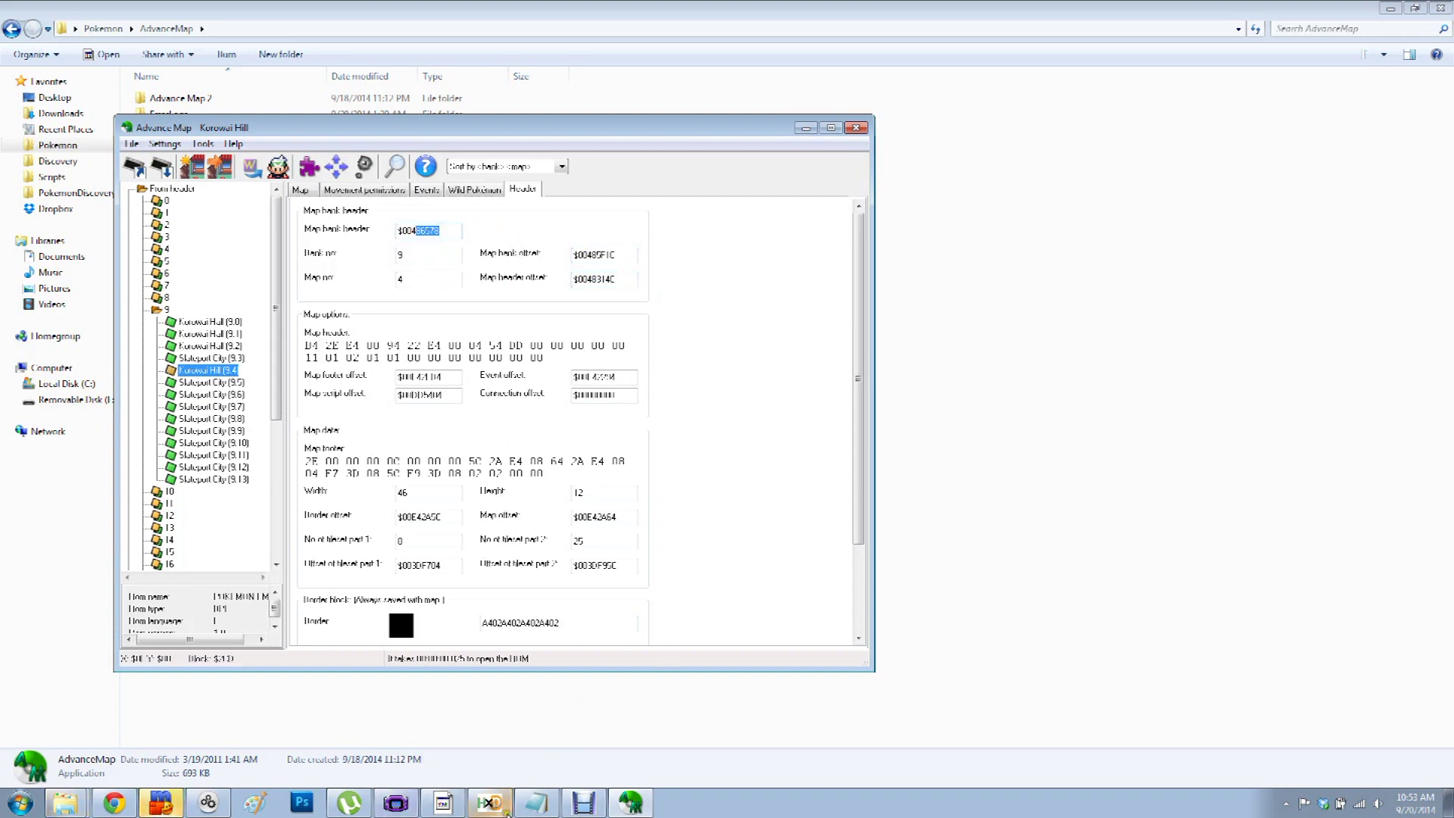
# - Switch to the Key note and place it beside the map header to compare its 450000 and 550000 entries with the offsets
pyautogui.click(538, 804)
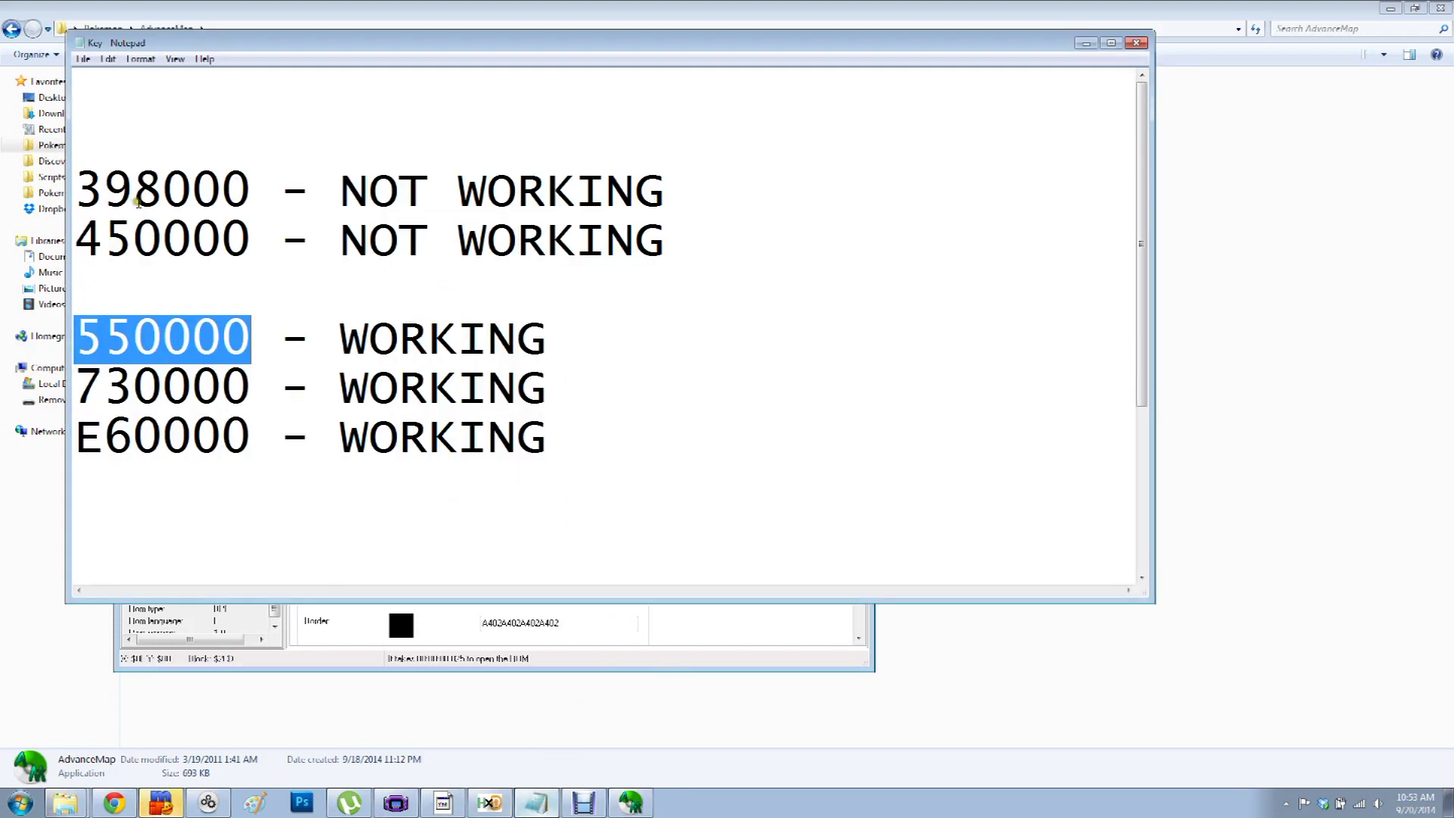
pyautogui.moveTo(138, 201); pyautogui.dragTo(198, 335)
pyautogui.click(146, 269)
pyautogui.moveTo(77, 241); pyautogui.dragTo(256, 252)
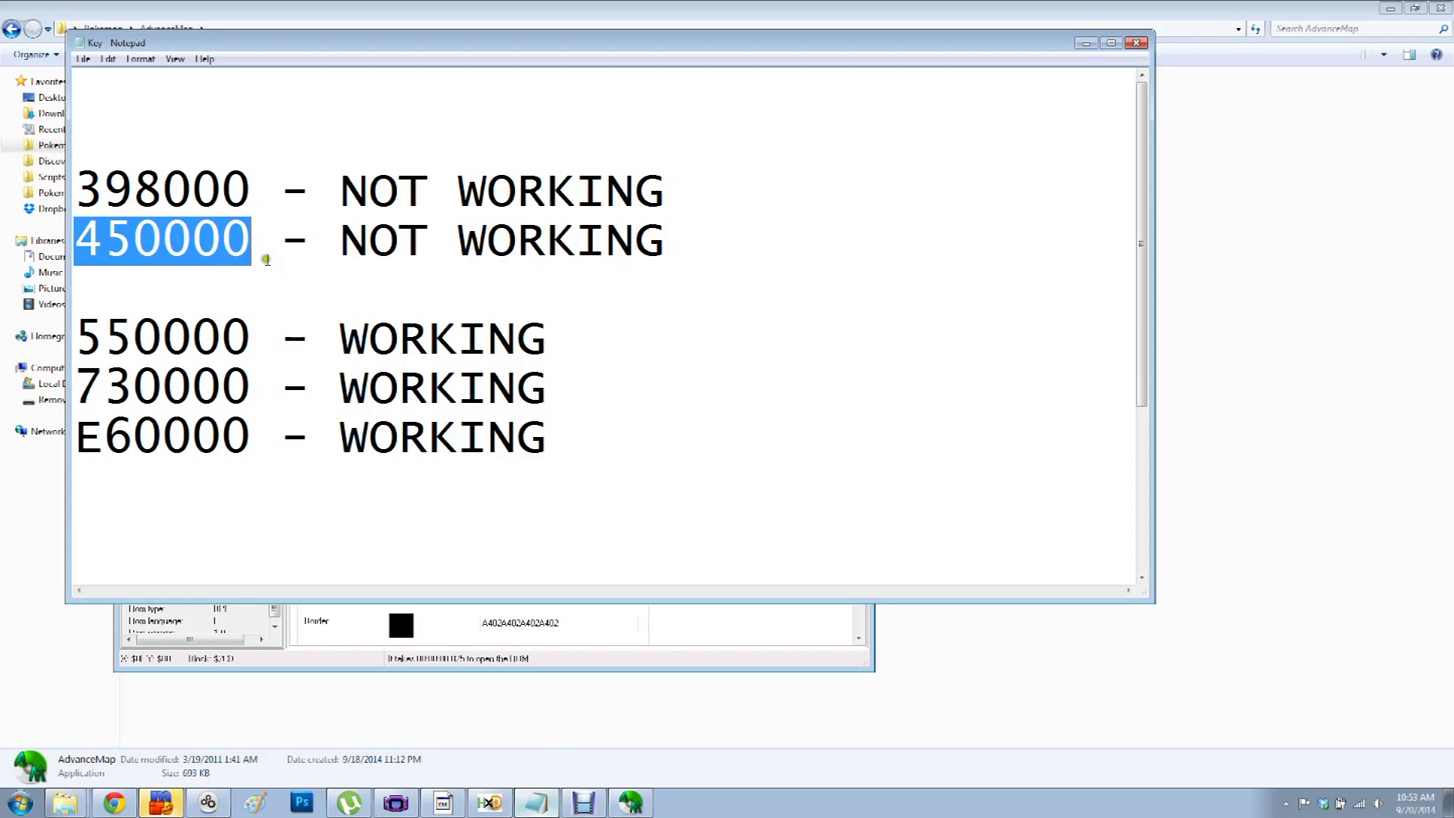
pyautogui.click(228, 279)
pyautogui.moveTo(497, 42); pyautogui.dragTo(1220, 211)
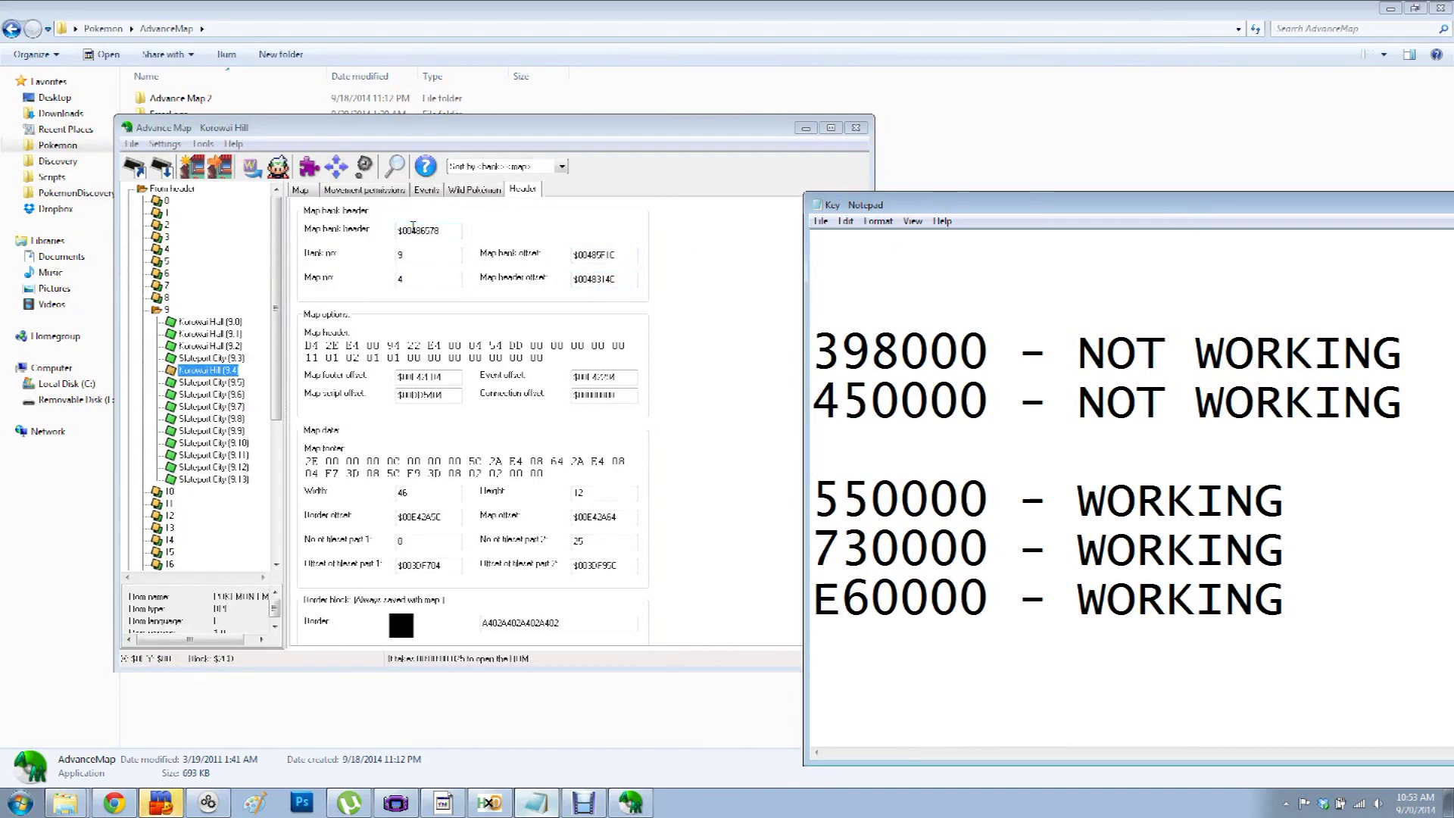
pyautogui.moveTo(816, 501); pyautogui.dragTo(990, 503)
pyautogui.click(981, 497)
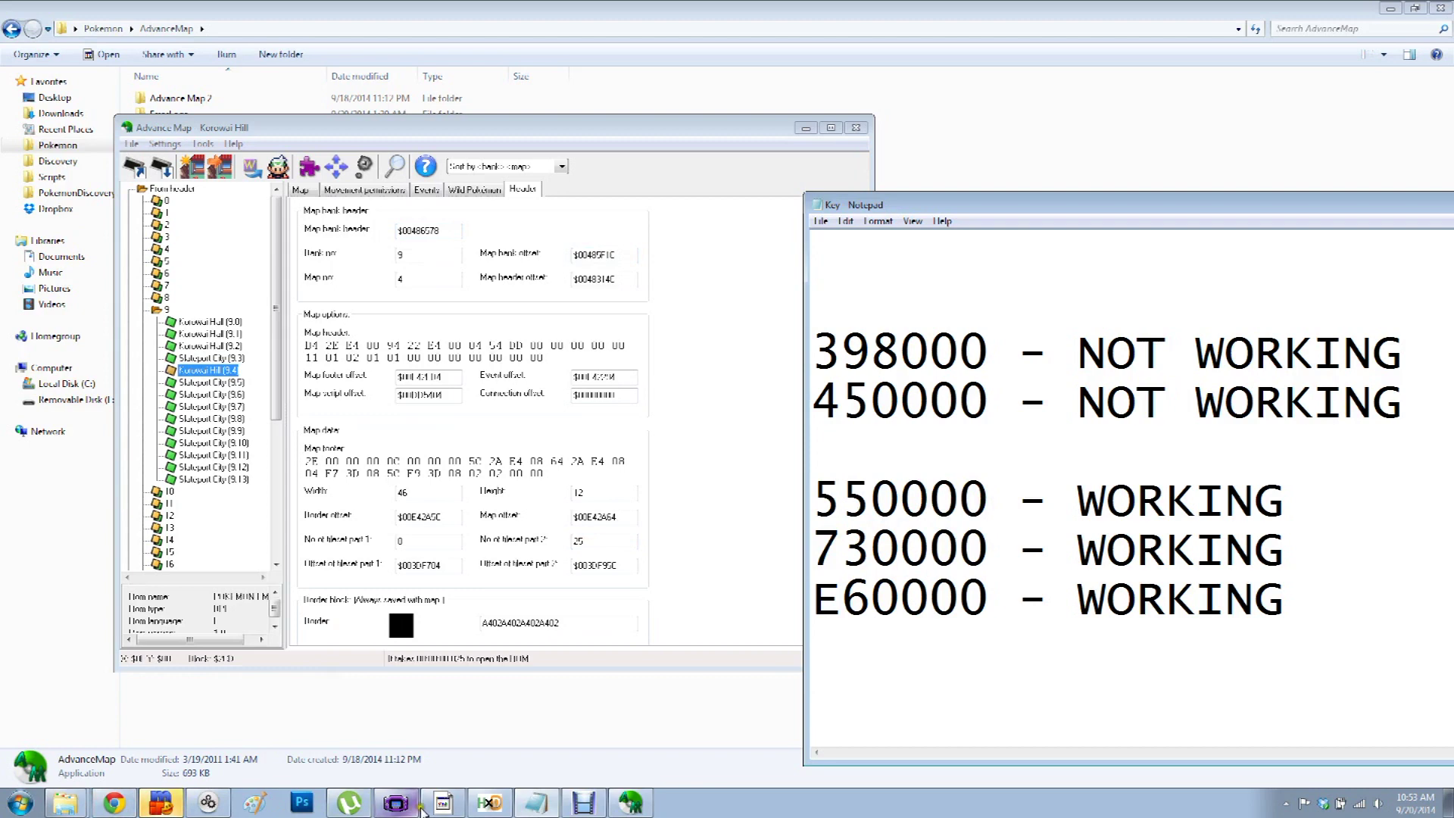
# - Close AdvanceMap and retry HxD's access to the Pokemon Discovery 0.3.4 - Copy file
pyautogui.click(489, 803)
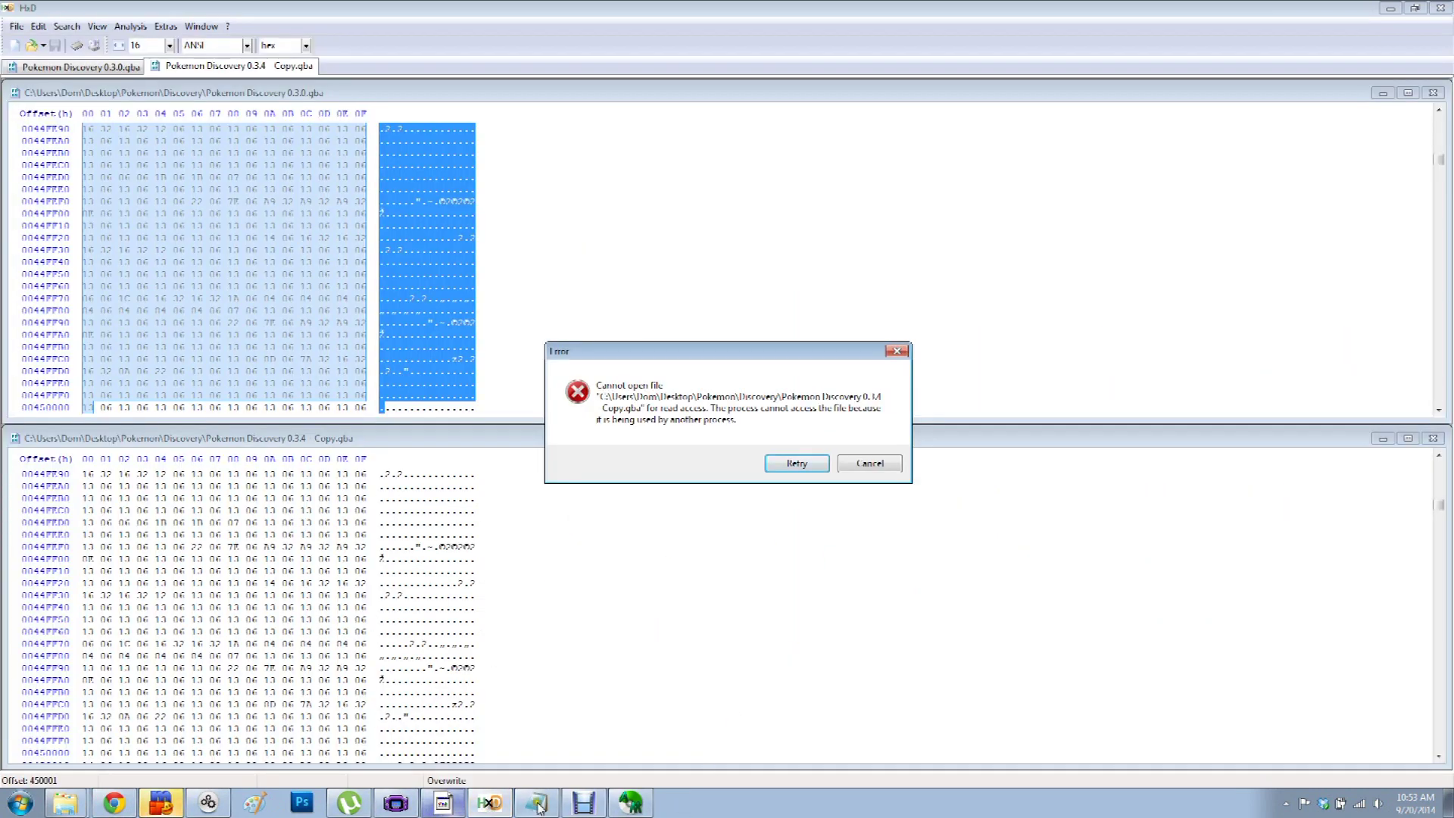
pyautogui.click(642, 803)
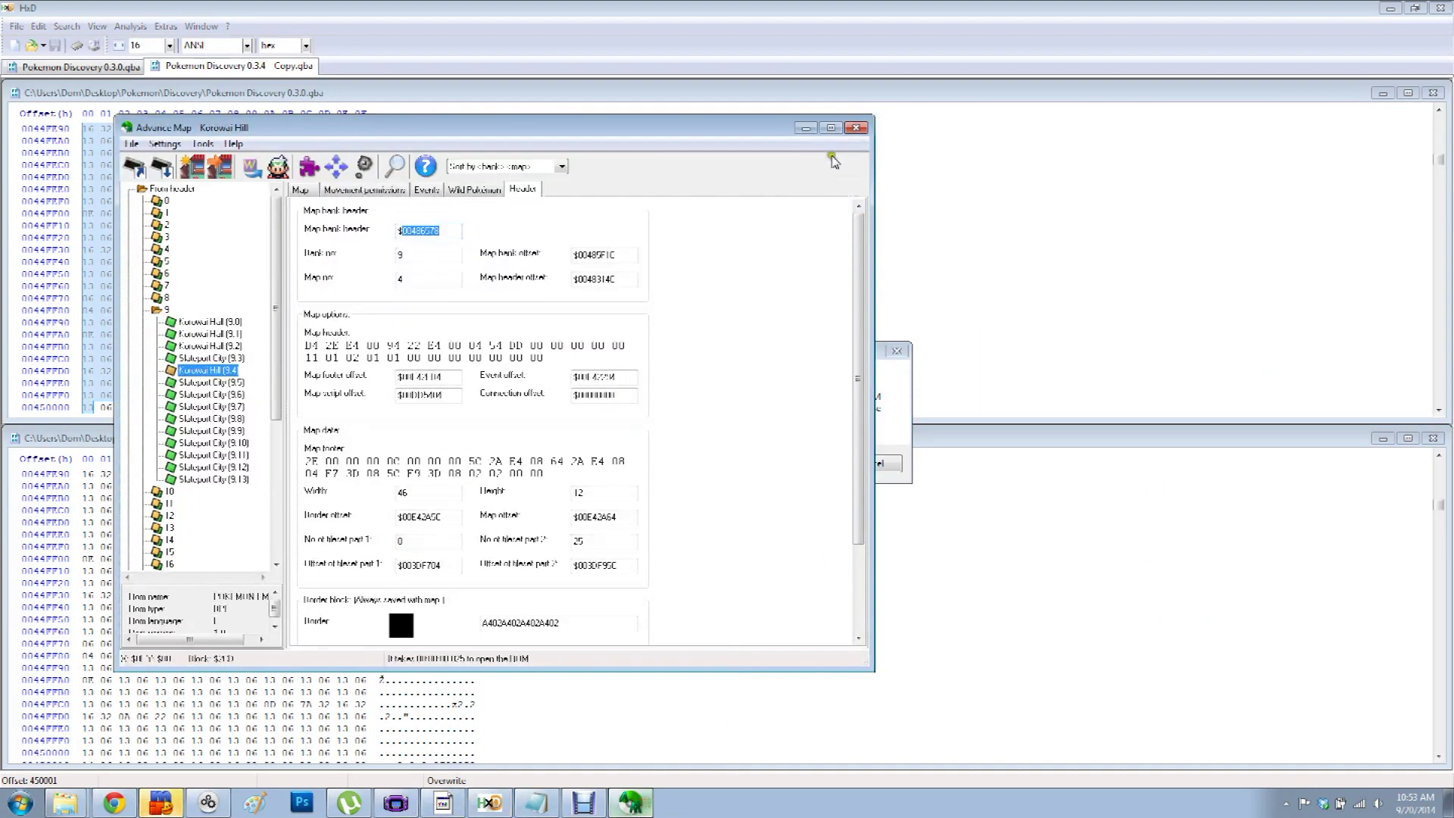
pyautogui.click(855, 127)
pyautogui.click(809, 464)
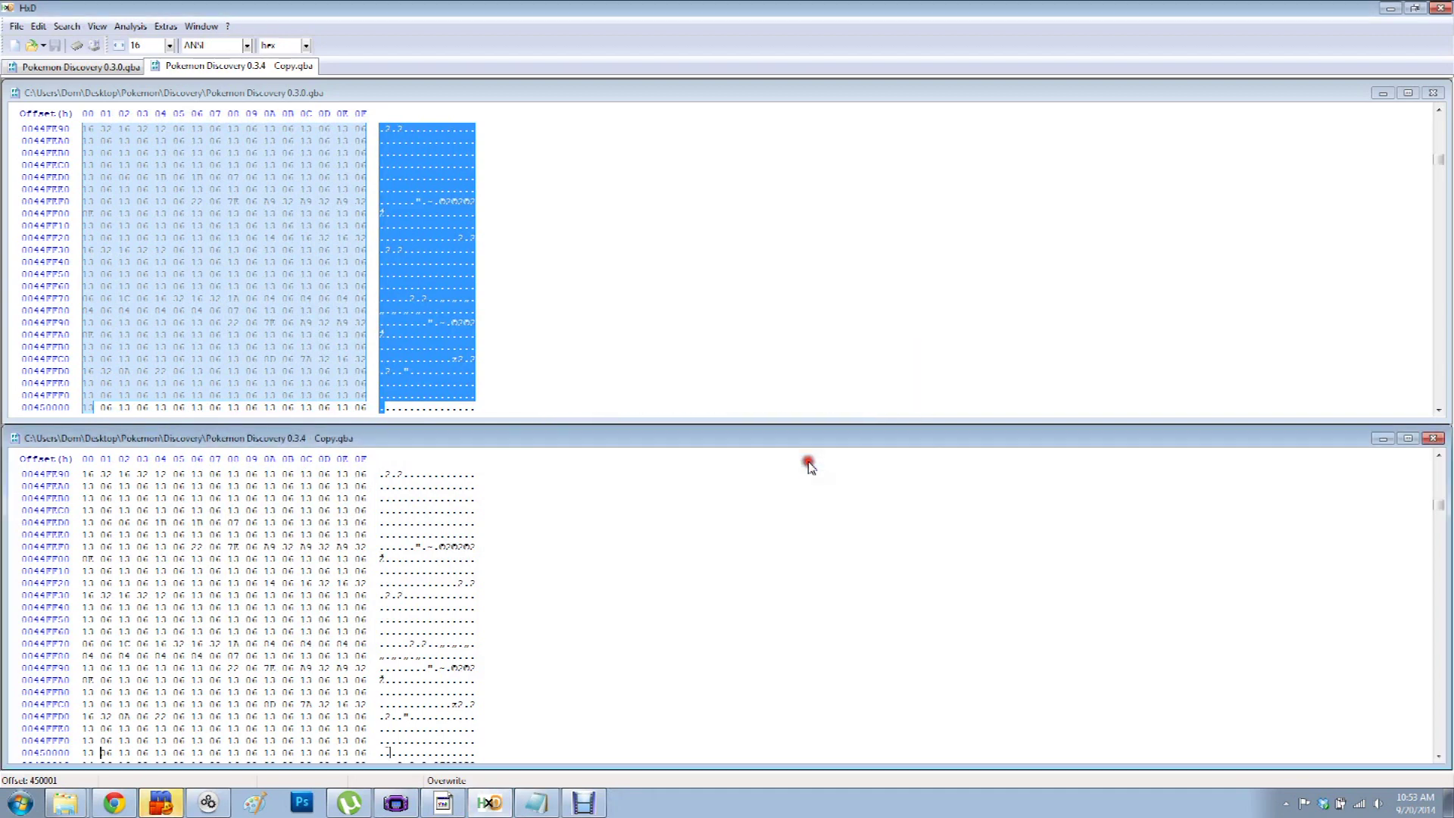
pyautogui.click(417, 801)
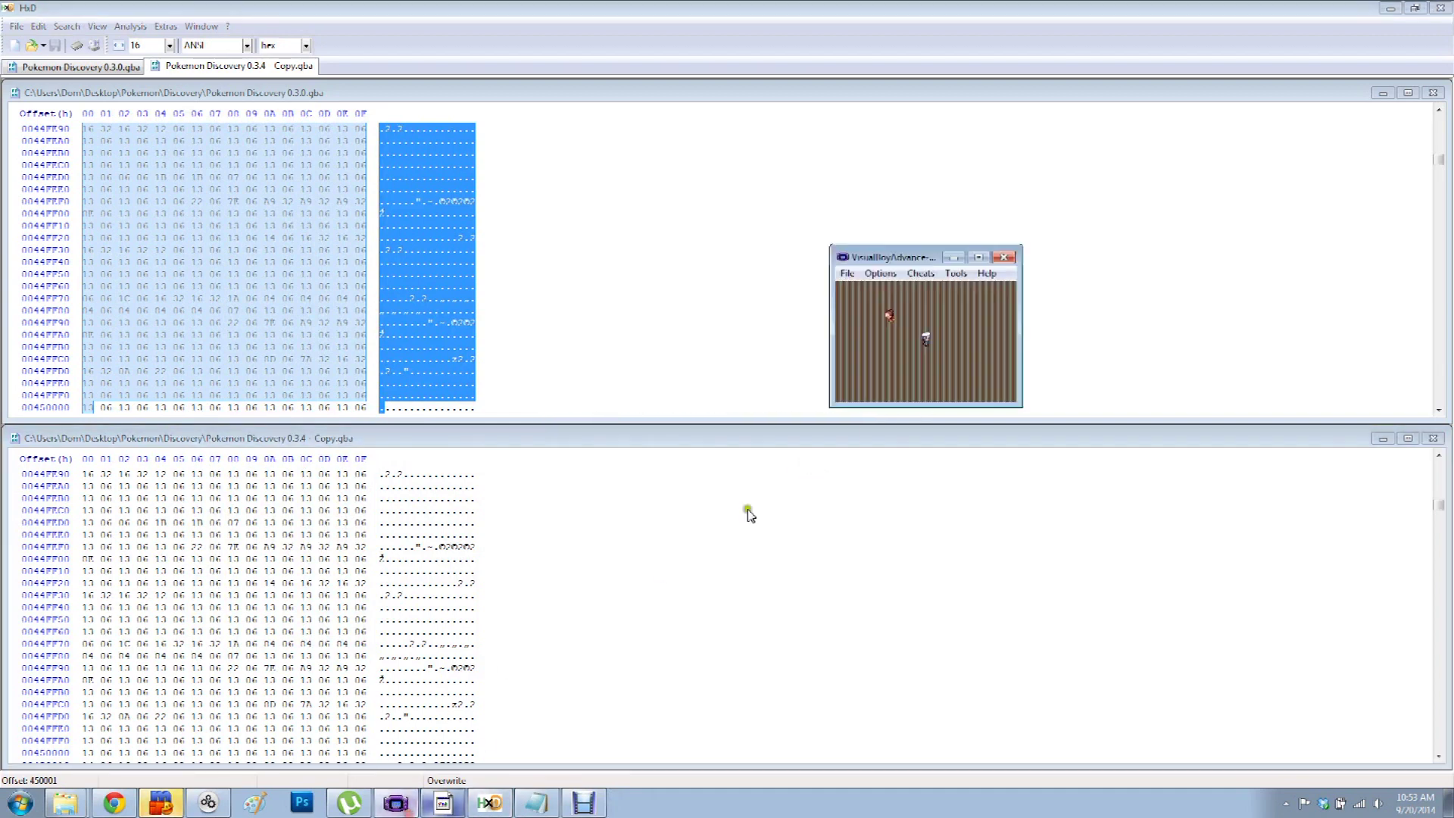
# - Select the block from start offset 480000 to end offset 550000 in the Pokemon Discovery 0.3.0 file
pyautogui.click(540, 92)
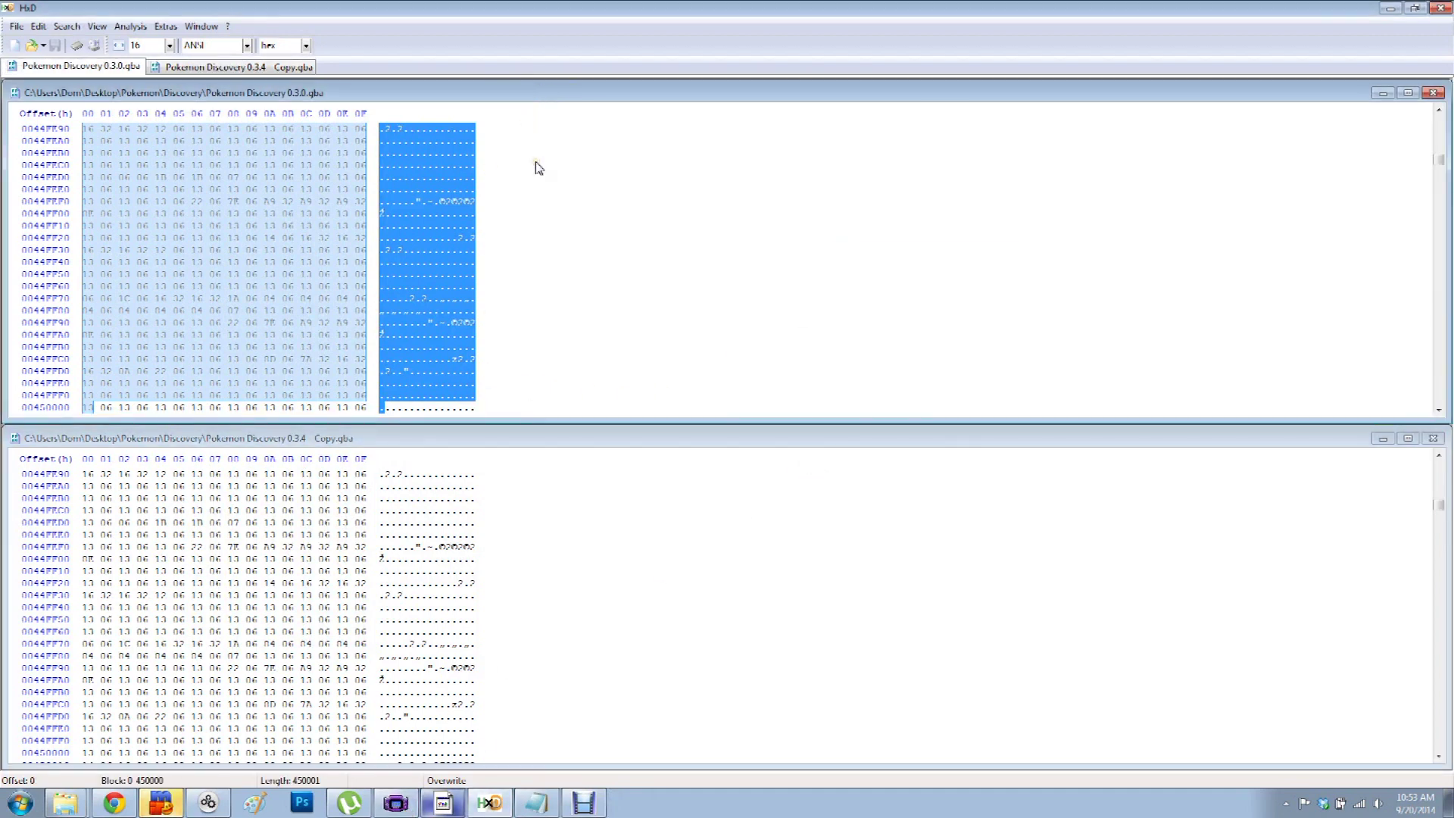
pyautogui.click(38, 26)
pyautogui.click(97, 211)
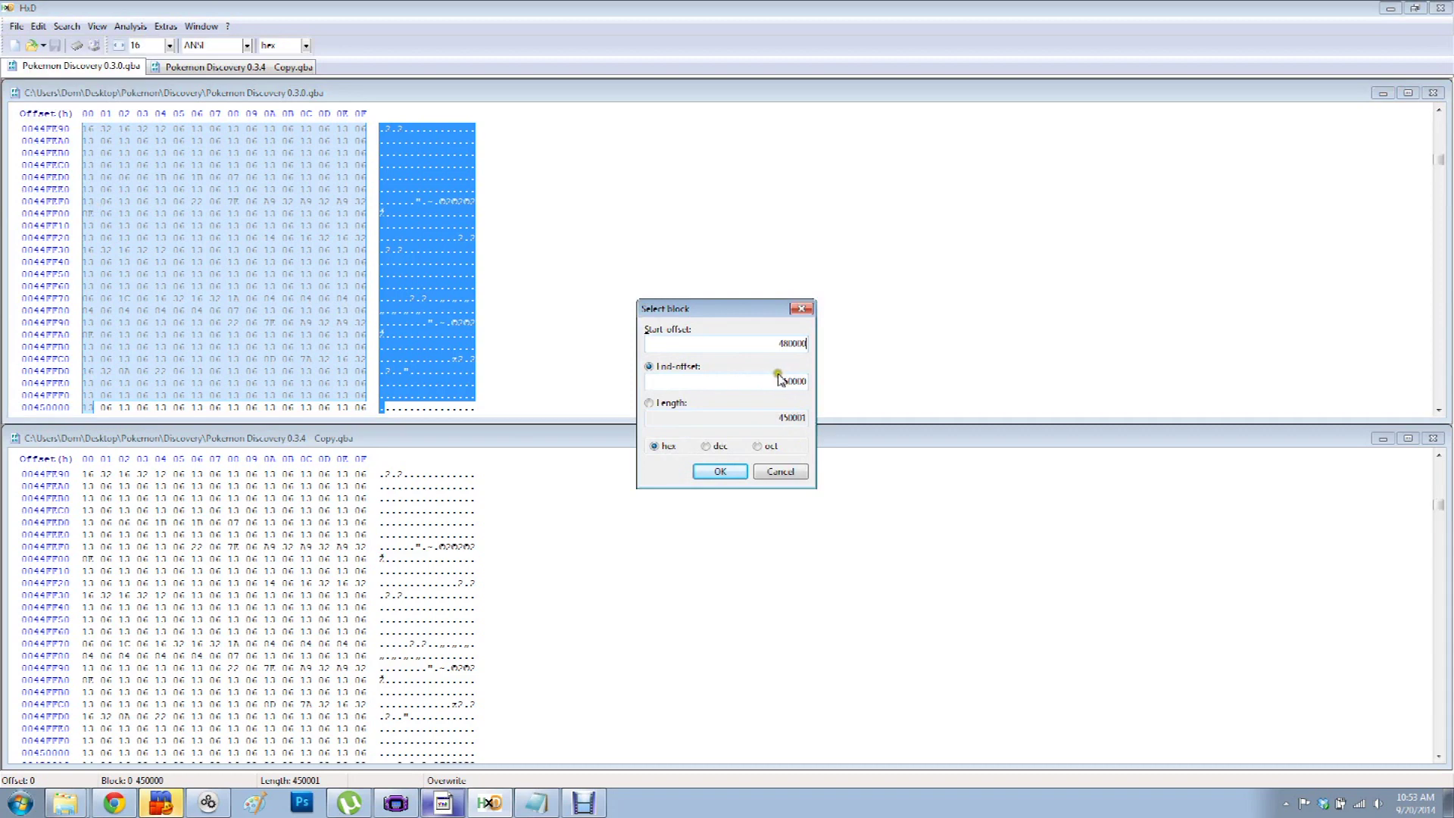
pyautogui.moveTo(768, 381); pyautogui.dragTo(966, 391)
pyautogui.press('Home')
pyautogui.write('5')
pyautogui.moveTo(779, 381); pyautogui.dragTo(883, 392)
pyautogui.press('Left')
pyautogui.moveTo(778, 382); pyautogui.dragTo(848, 393)
pyautogui.hotkey('ctrl', 'c')
pyautogui.press('BackSpace')
pyautogui.click(830, 454)
pyautogui.hotkey('ctrl', 'v')
pyautogui.press('BackSpace')
pyautogui.press('BackSpace')
pyautogui.press('BackSpace')
pyautogui.moveTo(778, 383); pyautogui.dragTo(886, 382)
pyautogui.rightClick(784, 382)
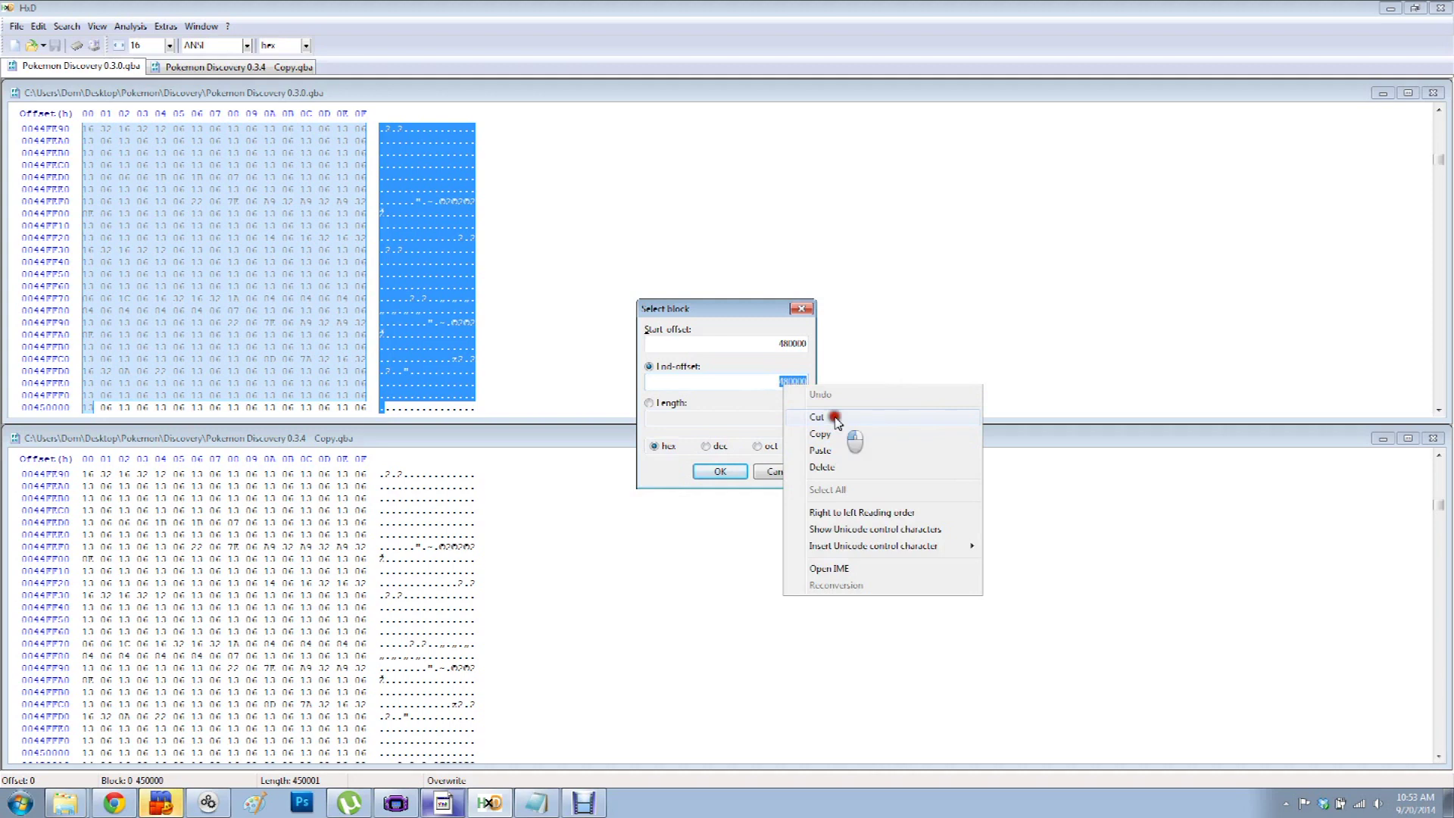
pyautogui.click(825, 415)
pyautogui.click(828, 452)
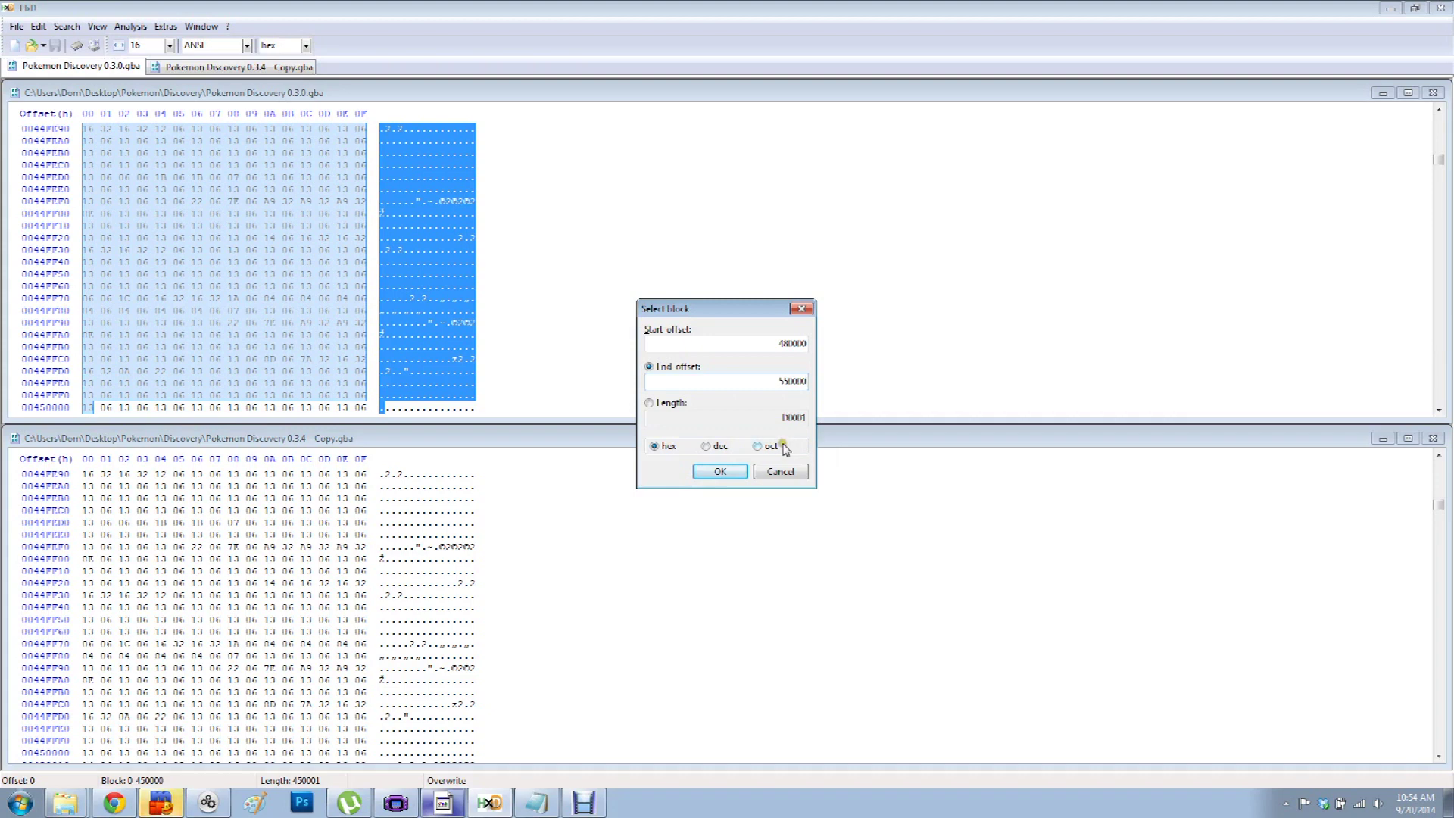
pyautogui.click(719, 469)
# - Copy the selected block and go to offset 480000 in the Pokemon Discovery 0.3.4 - Copy file
pyautogui.rightClick(247, 278)
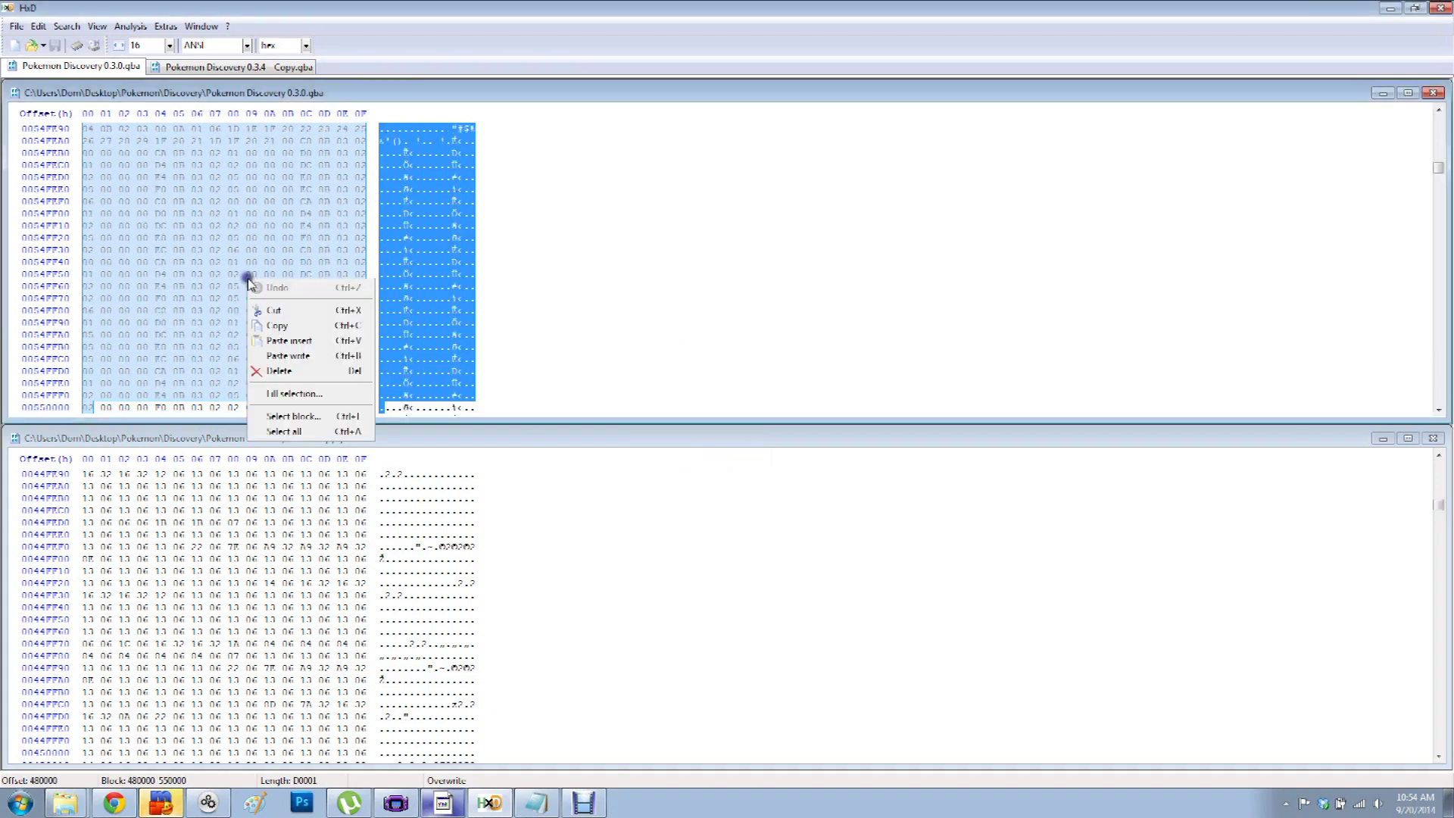
pyautogui.click(277, 325)
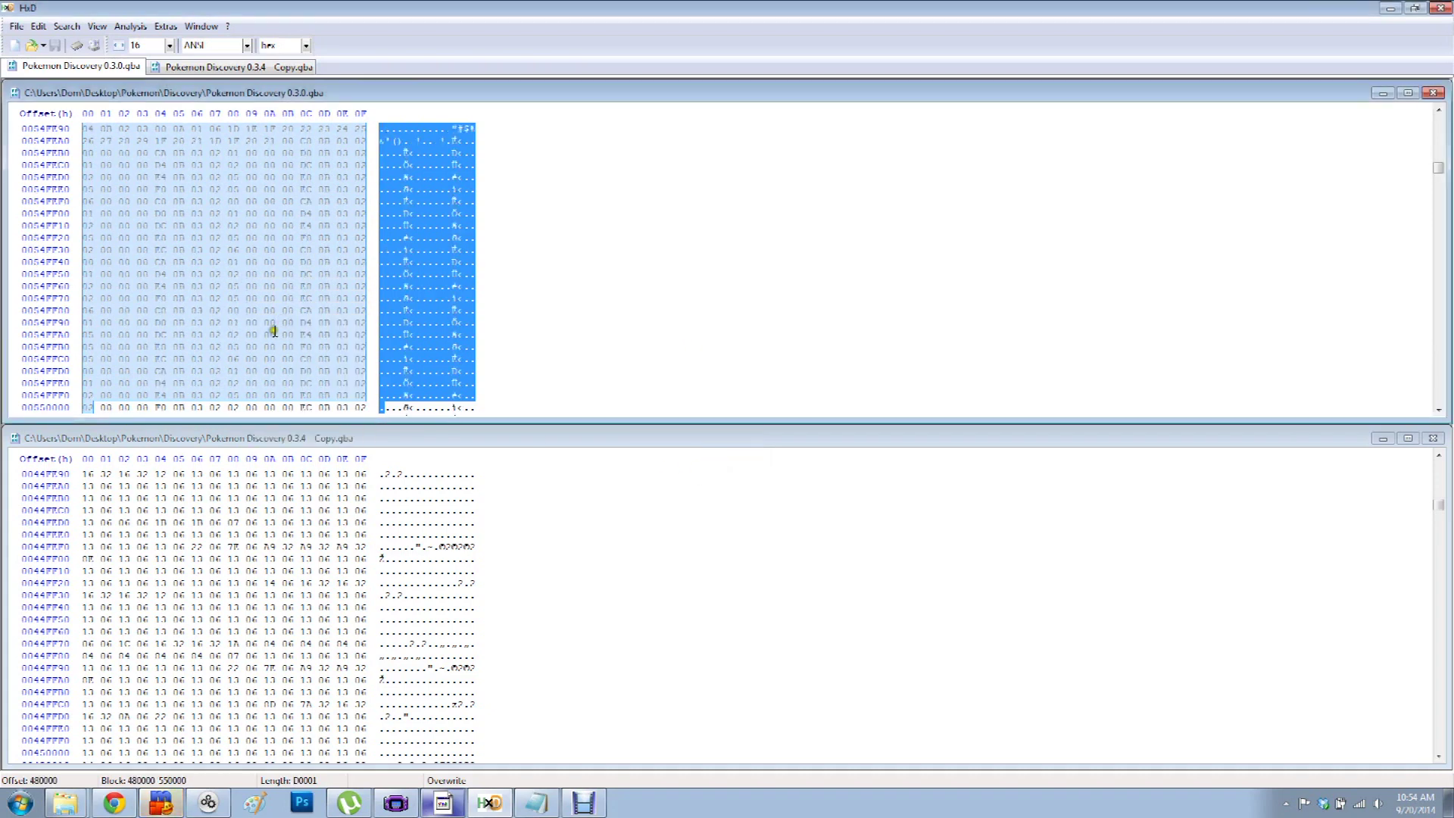
pyautogui.scroll(2, 230, 318)
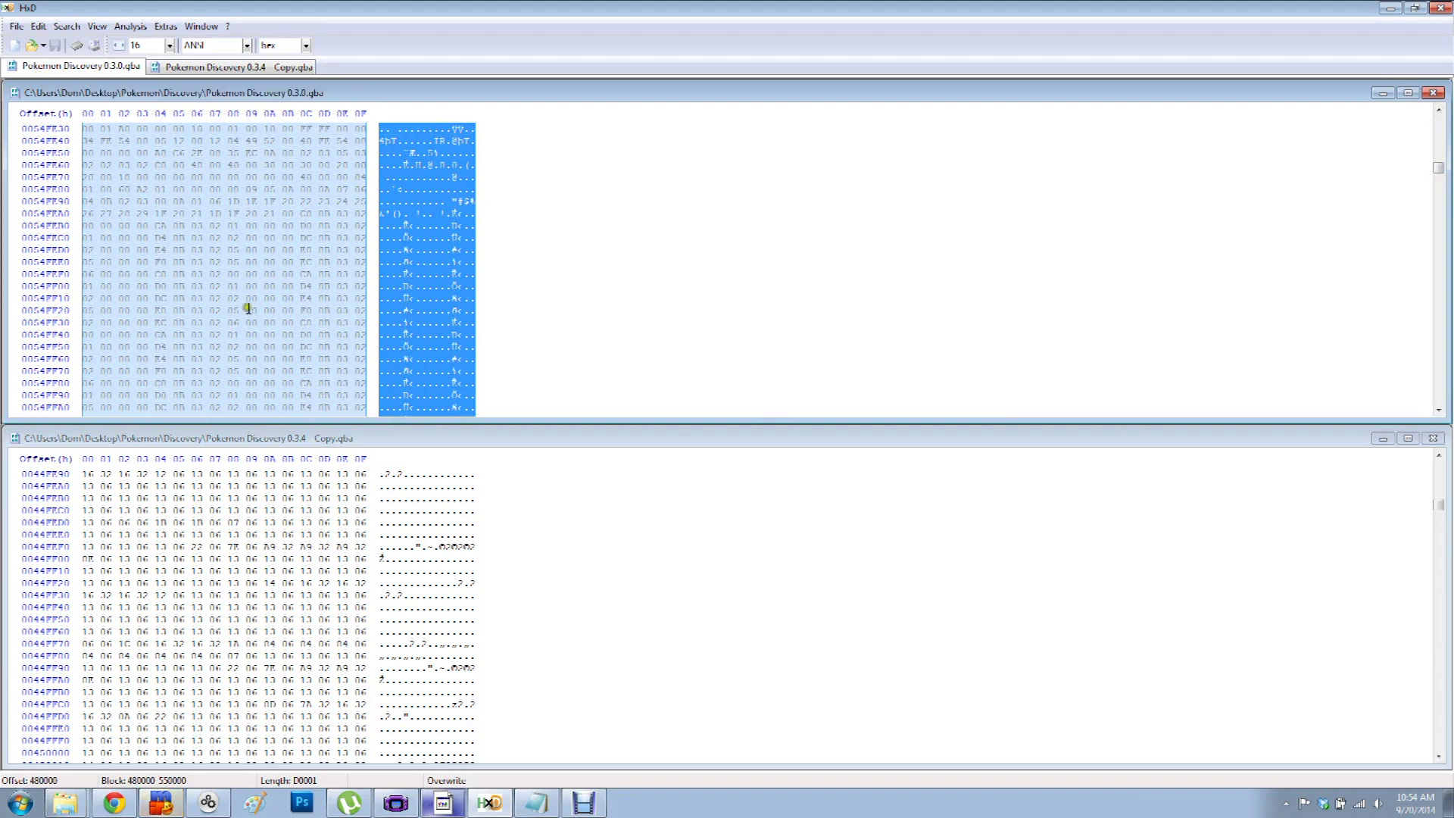
pyautogui.click(253, 441)
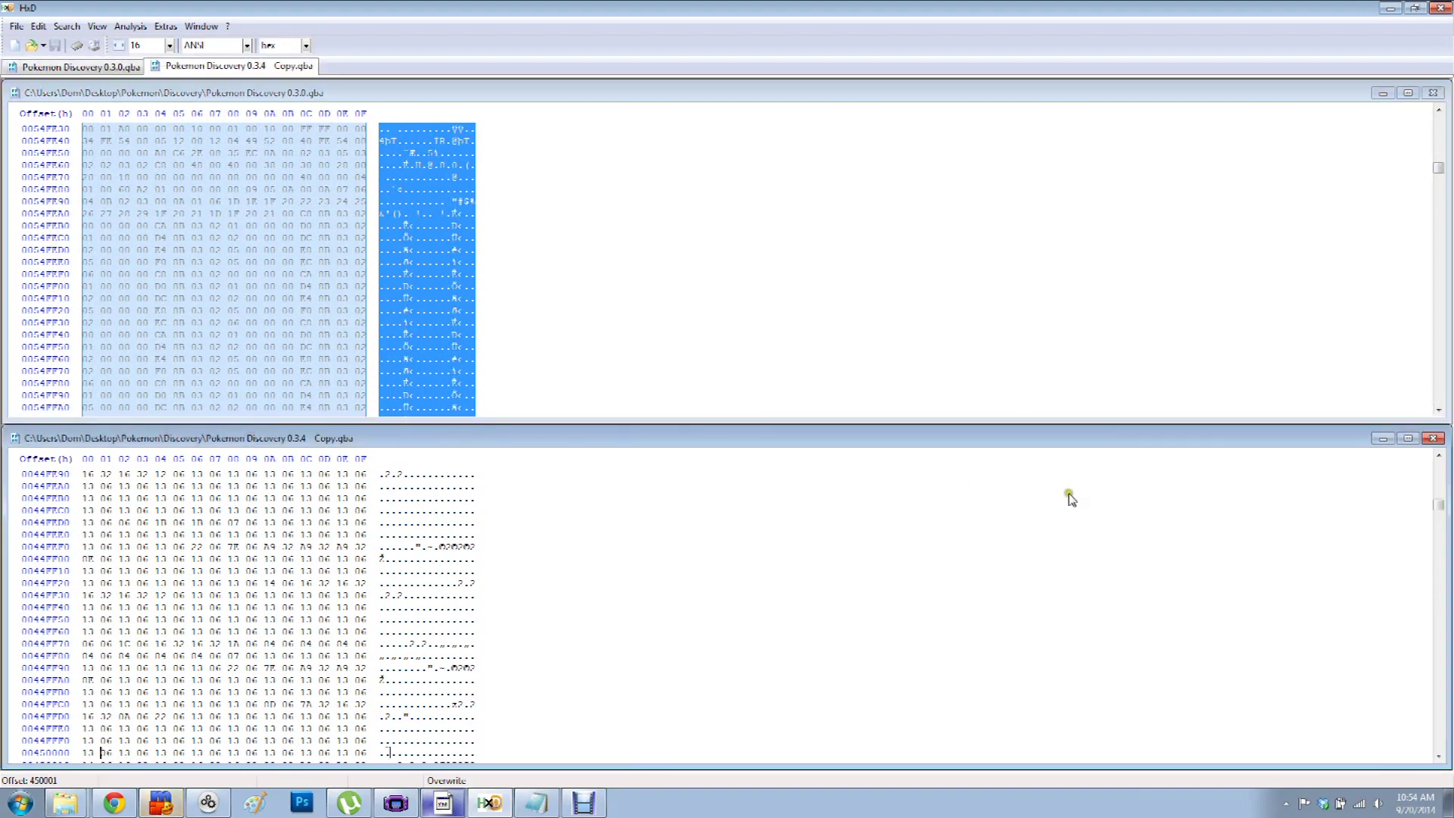
pyautogui.hotkey('ctrl', 'g')
pyautogui.write('480000')
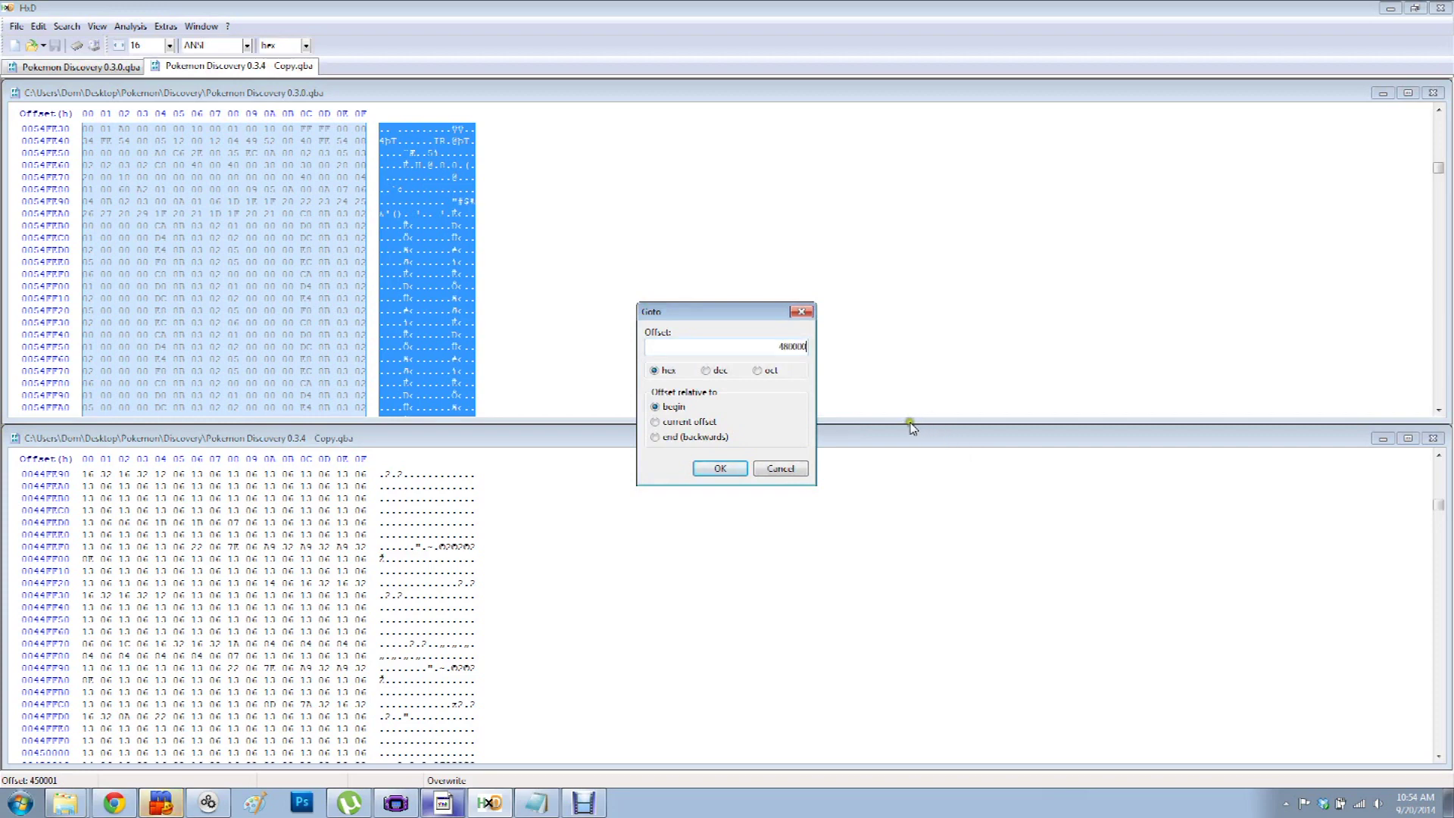
pyautogui.click(722, 470)
pyautogui.scroll(-3, 689, 485)
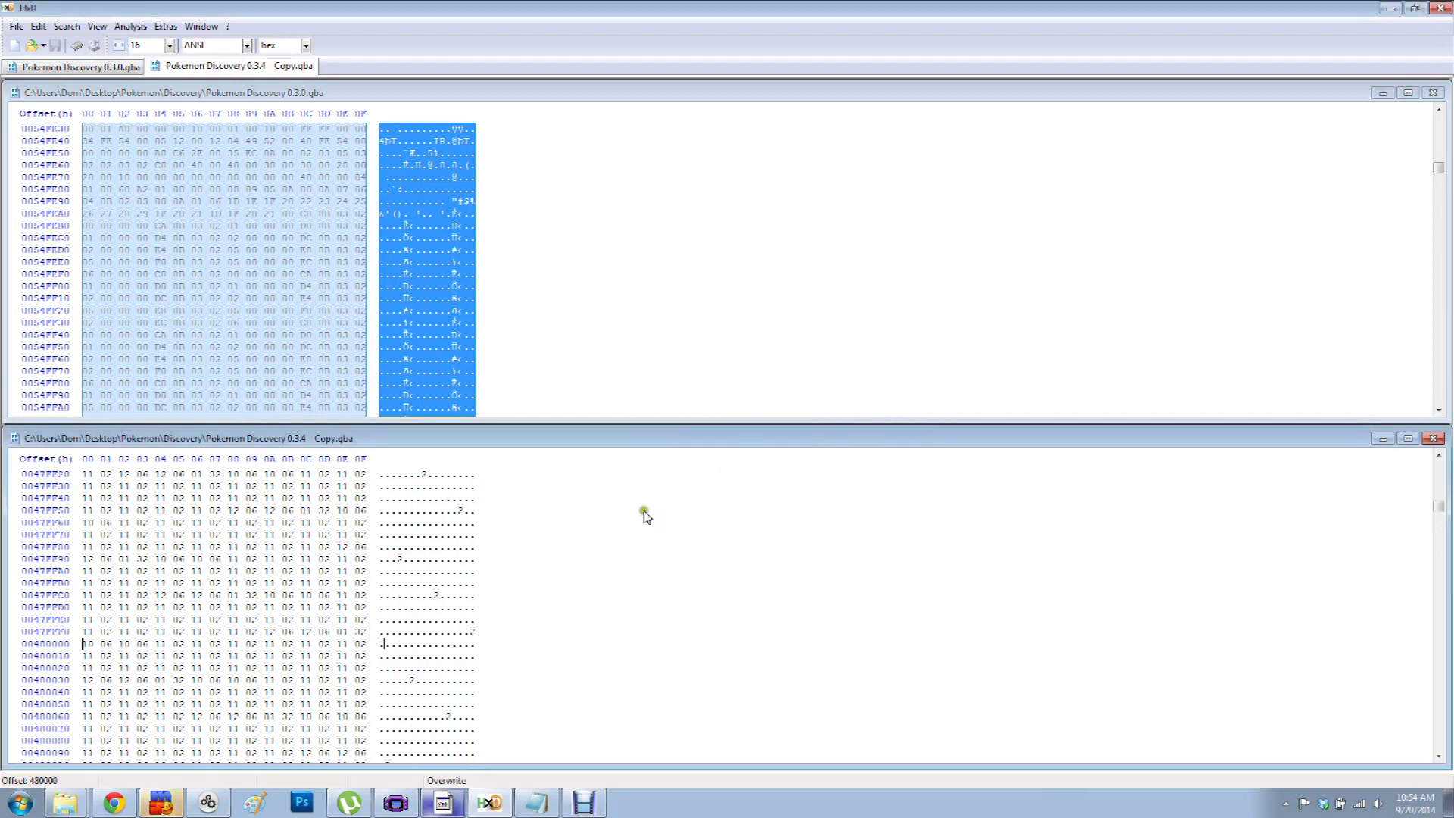
# - Overwrite the 0.3.4 - Copy data from offset 480000 with the copied block and save the file
pyautogui.rightClick(81, 647)
pyautogui.click(135, 564)
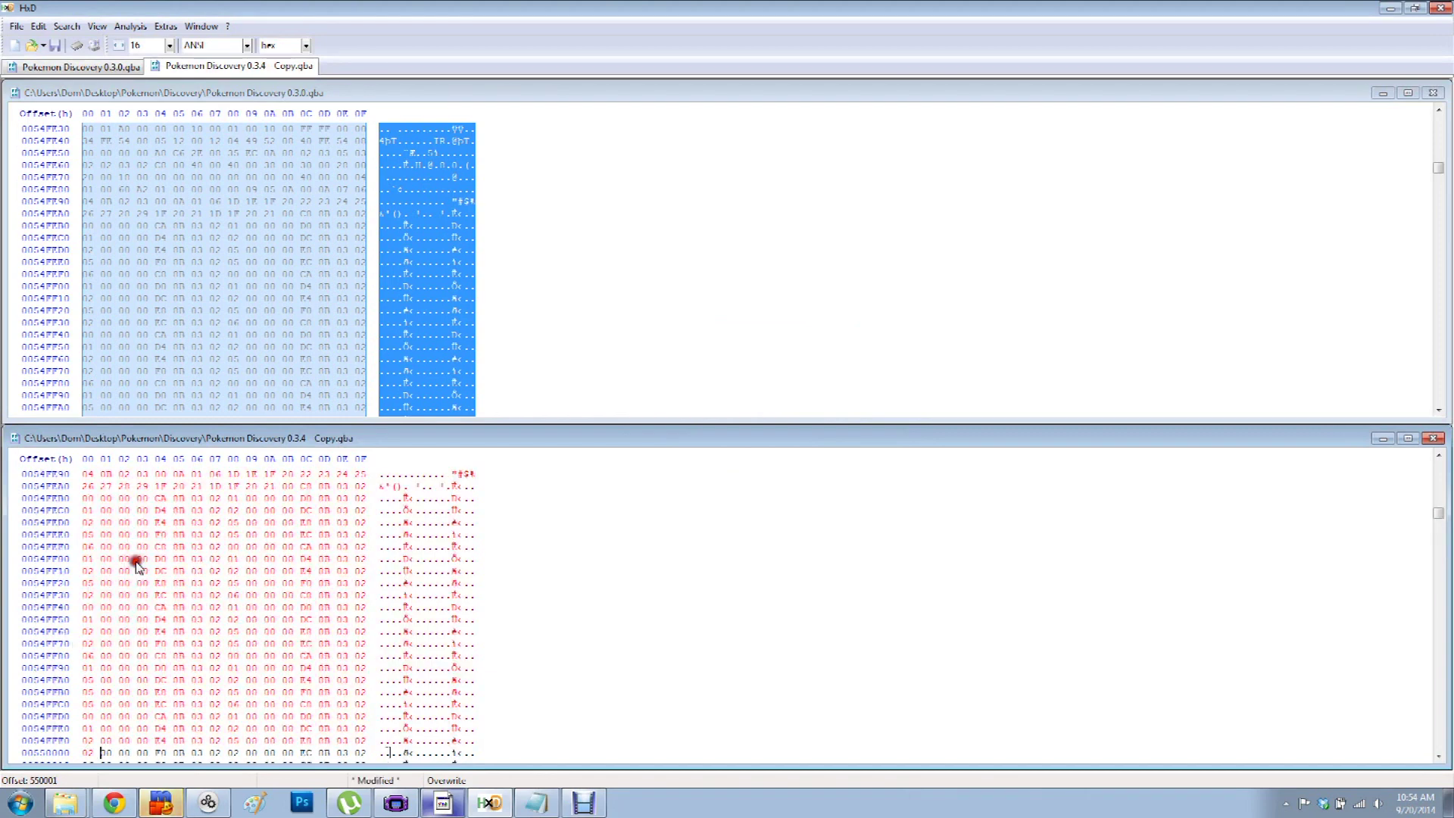
pyautogui.scroll(-3, 252, 286)
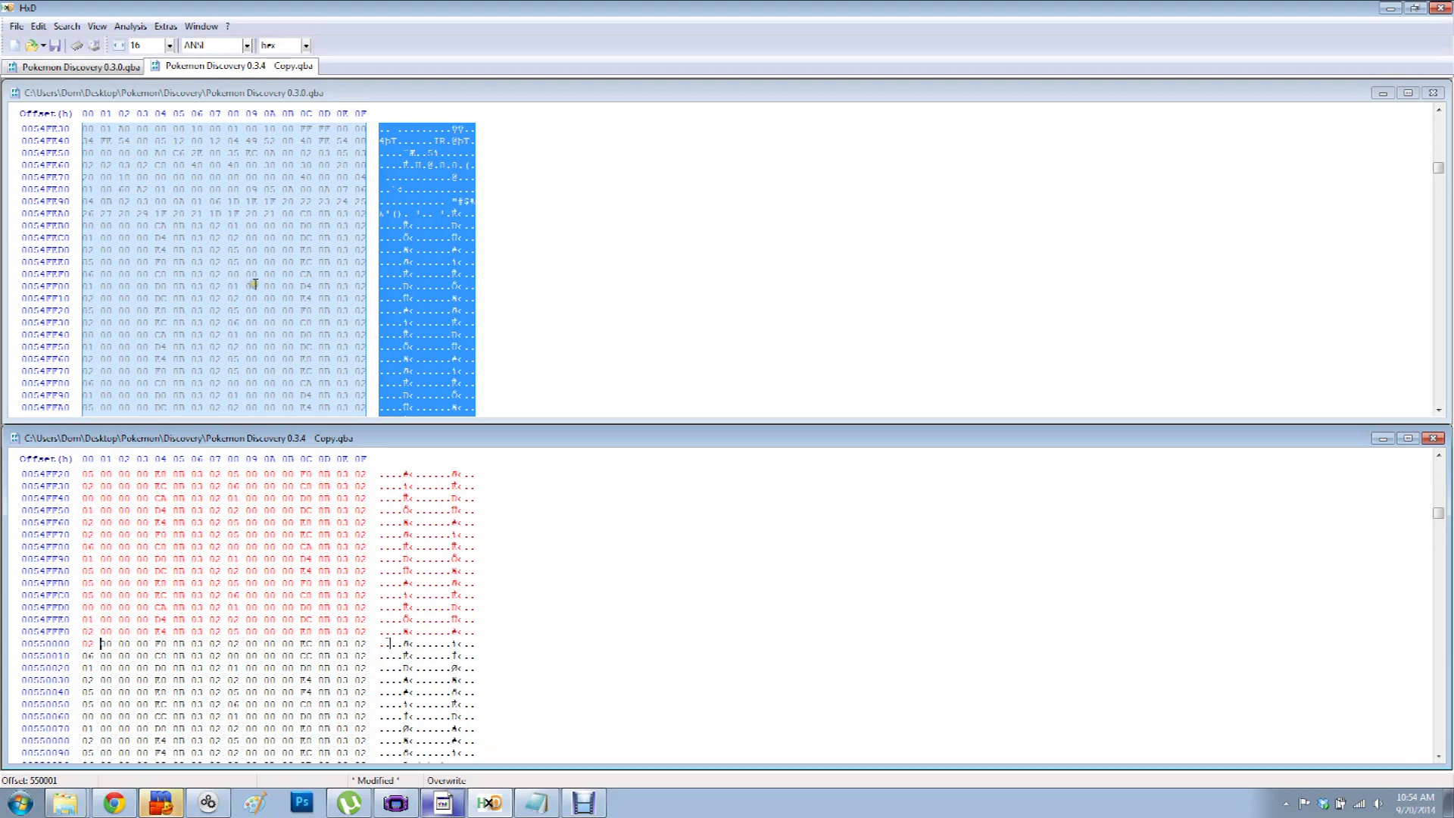
pyautogui.click(16, 26)
pyautogui.click(35, 90)
# - Switch to VisualBoyAdvance and bring up its ROM file commands
pyautogui.click(396, 803)
pyautogui.click(847, 273)
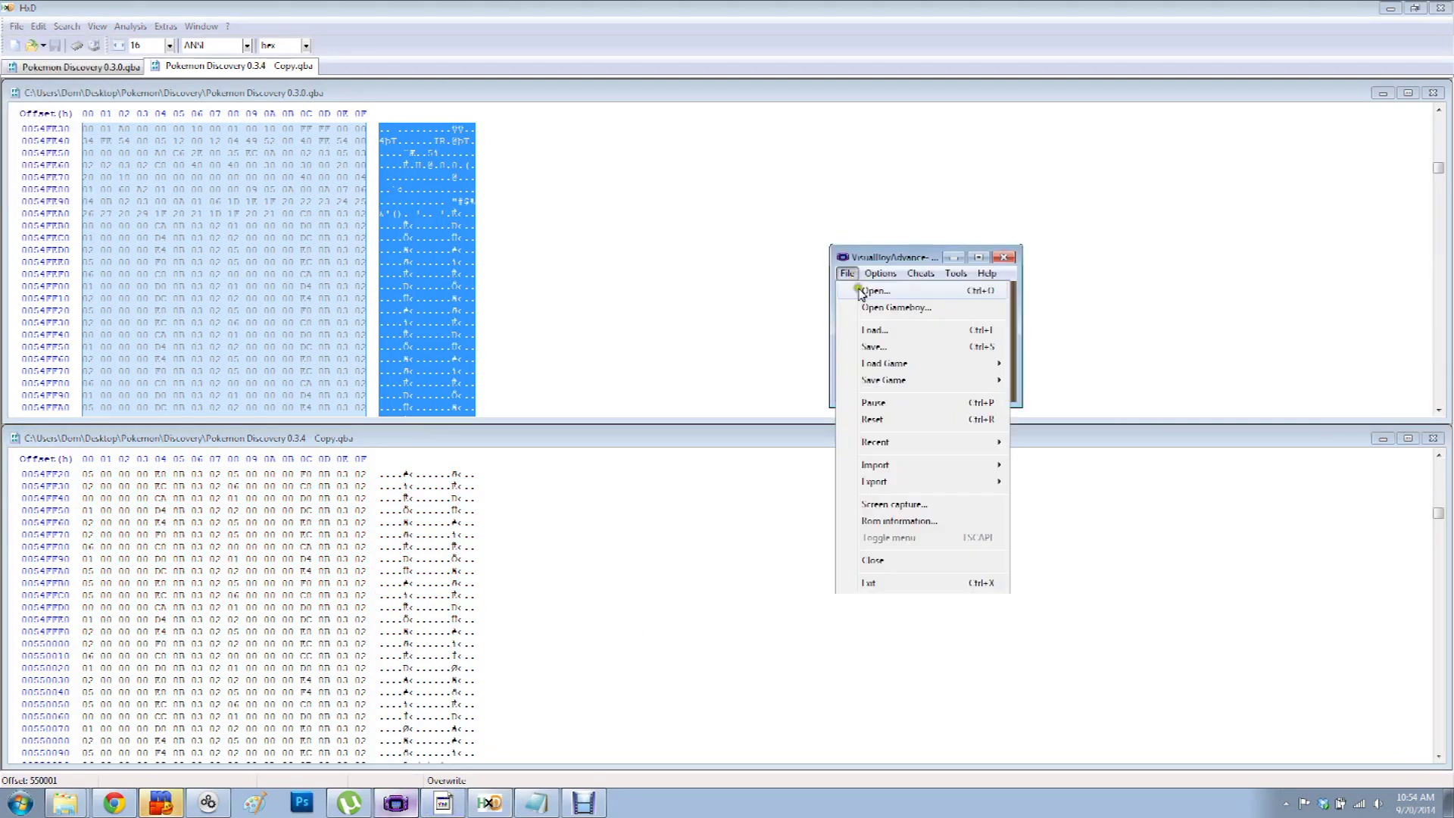
# - Load the edited Pokemon Discovery 0.3.4 - Copy ROM in the emulator and walk the character into the house to test it
pyautogui.click(871, 283)
pyautogui.click(928, 346)
pyautogui.click(869, 359)
pyautogui.doubleClick(869, 359)
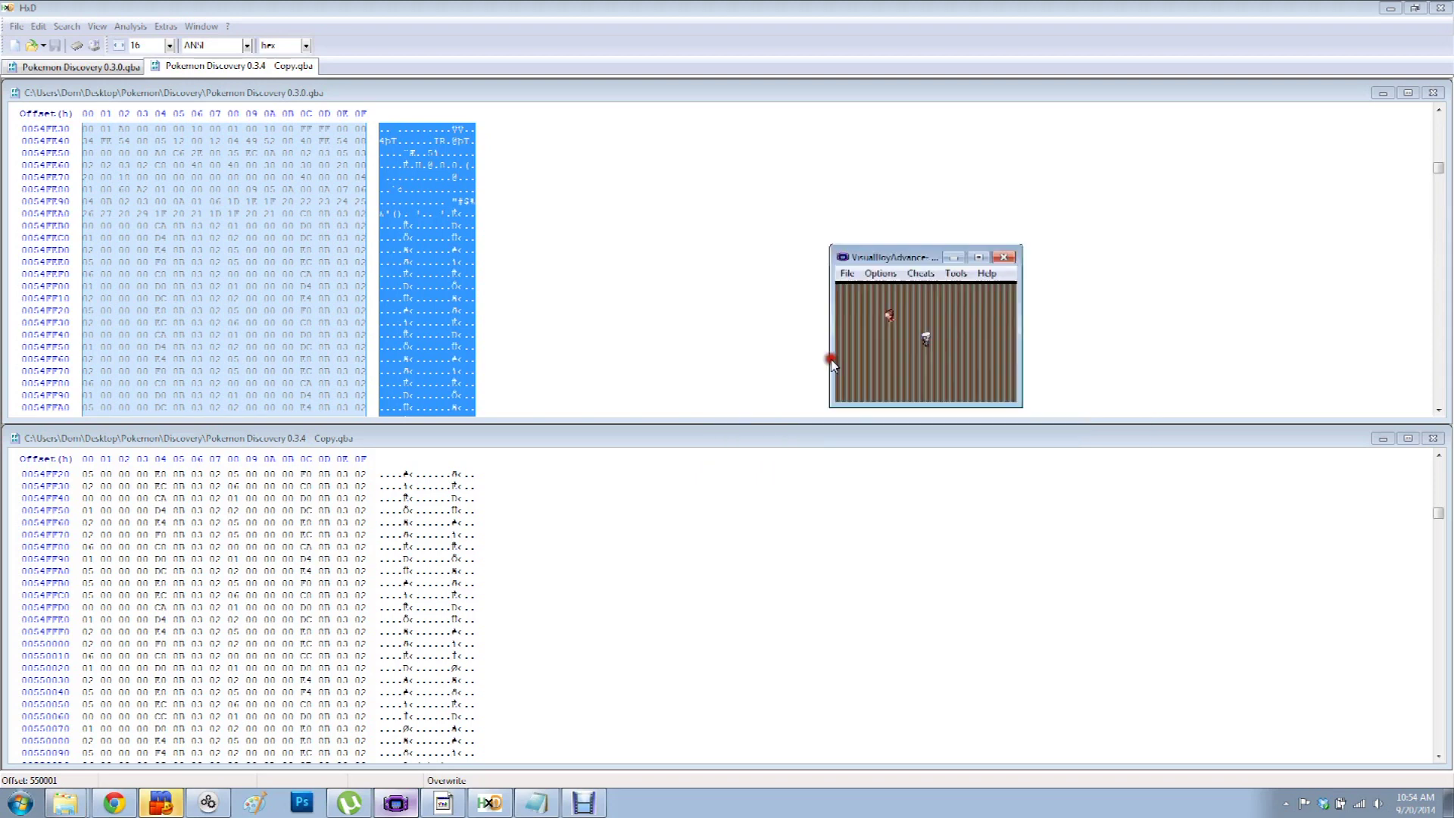
pyautogui.press('Down')
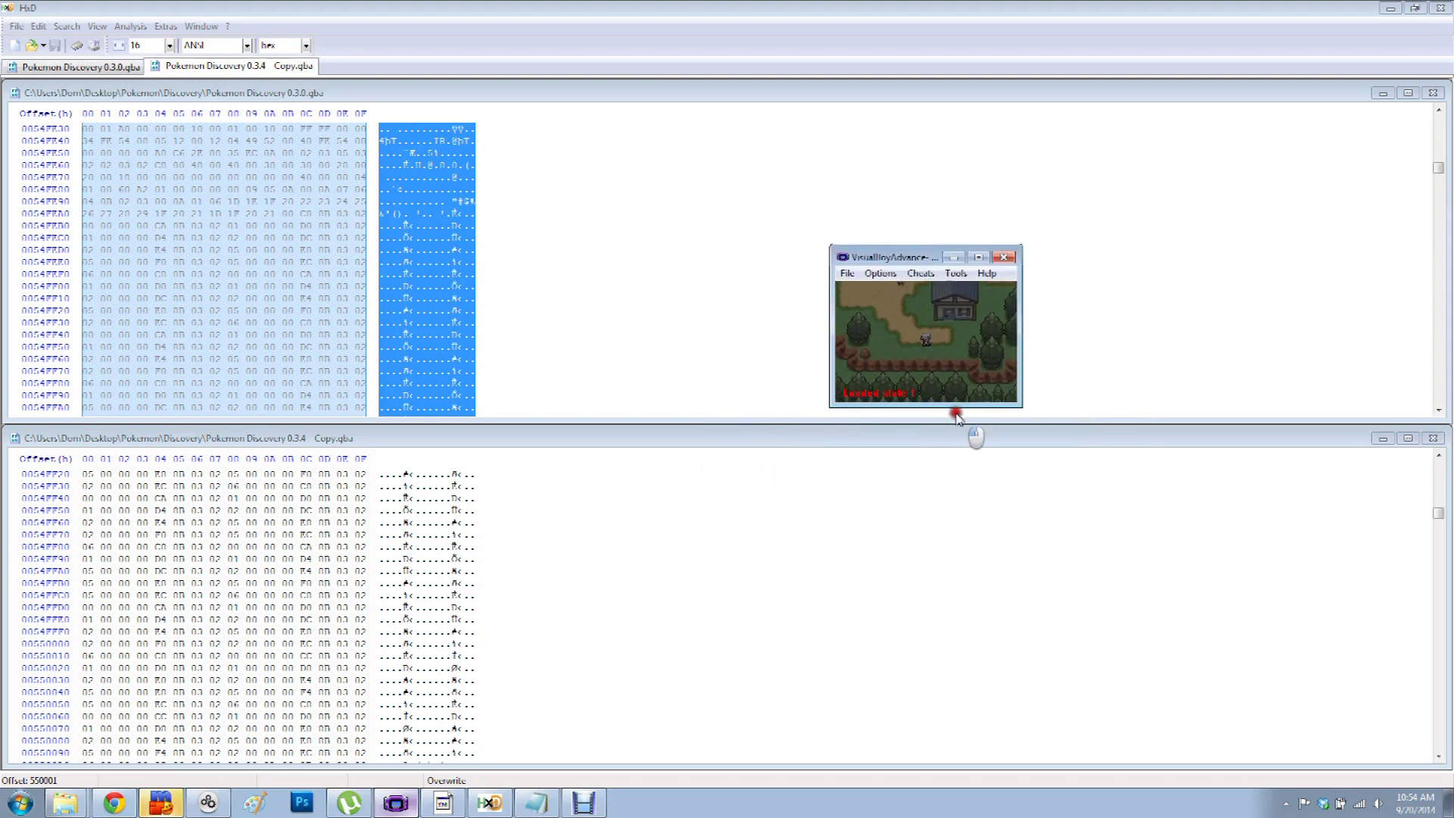
pyautogui.press('Up')
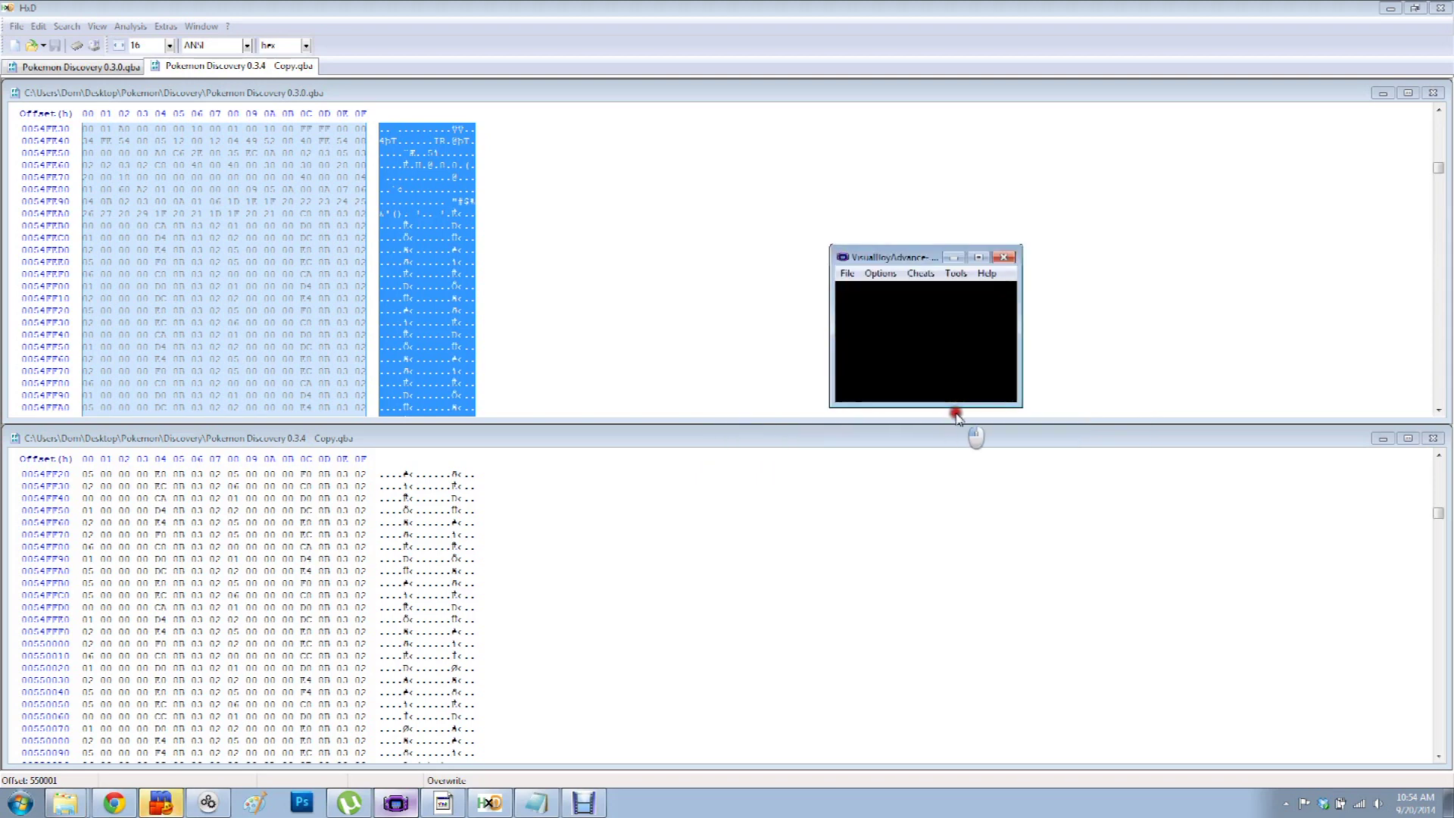
pyautogui.press('Right')
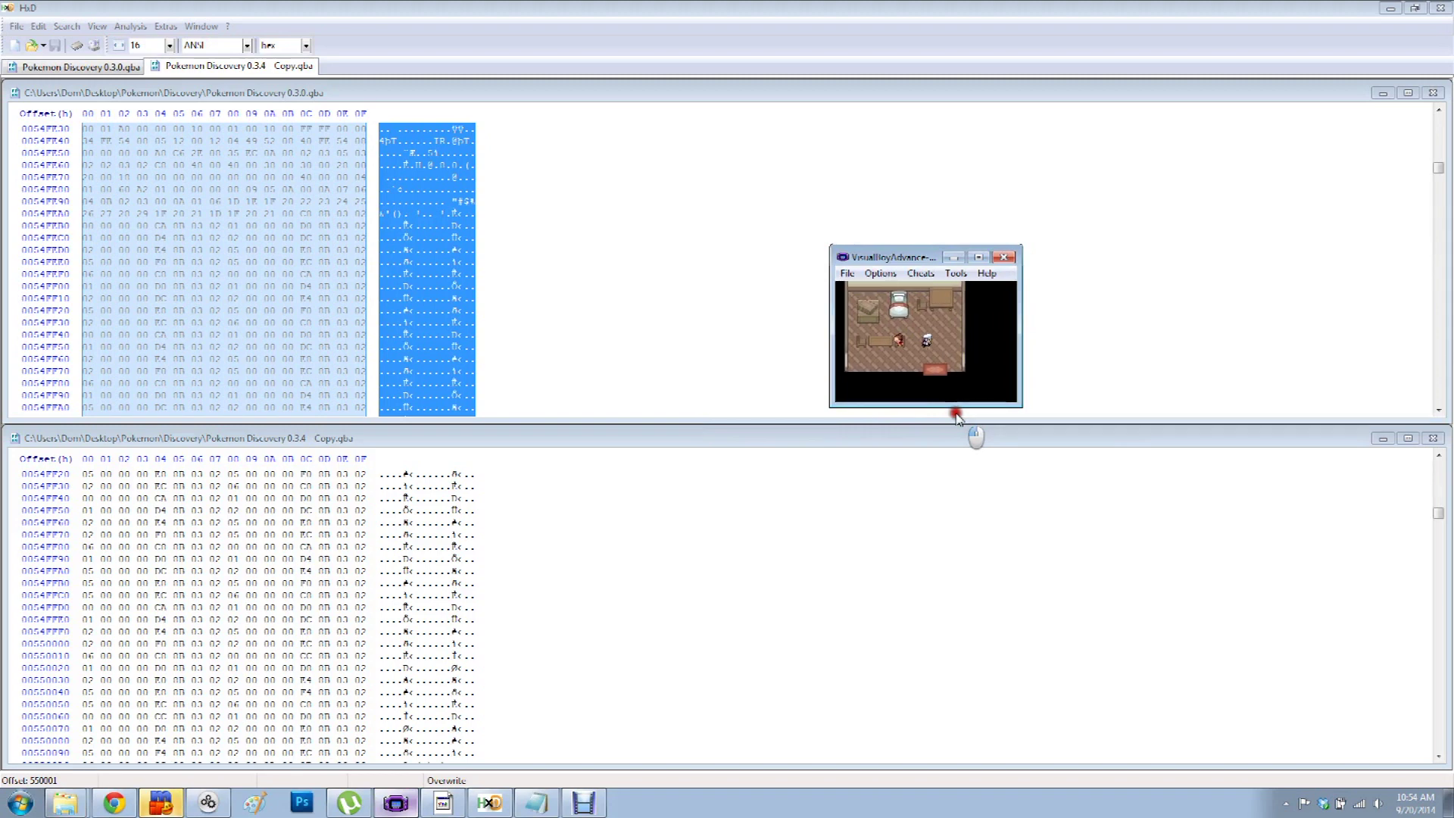
# - Close the Pokemon Discovery 0.3.4 - Copy file in the hex editor and insert a blank line above the 550000 entry in the Key notes
pyautogui.click(1433, 438)
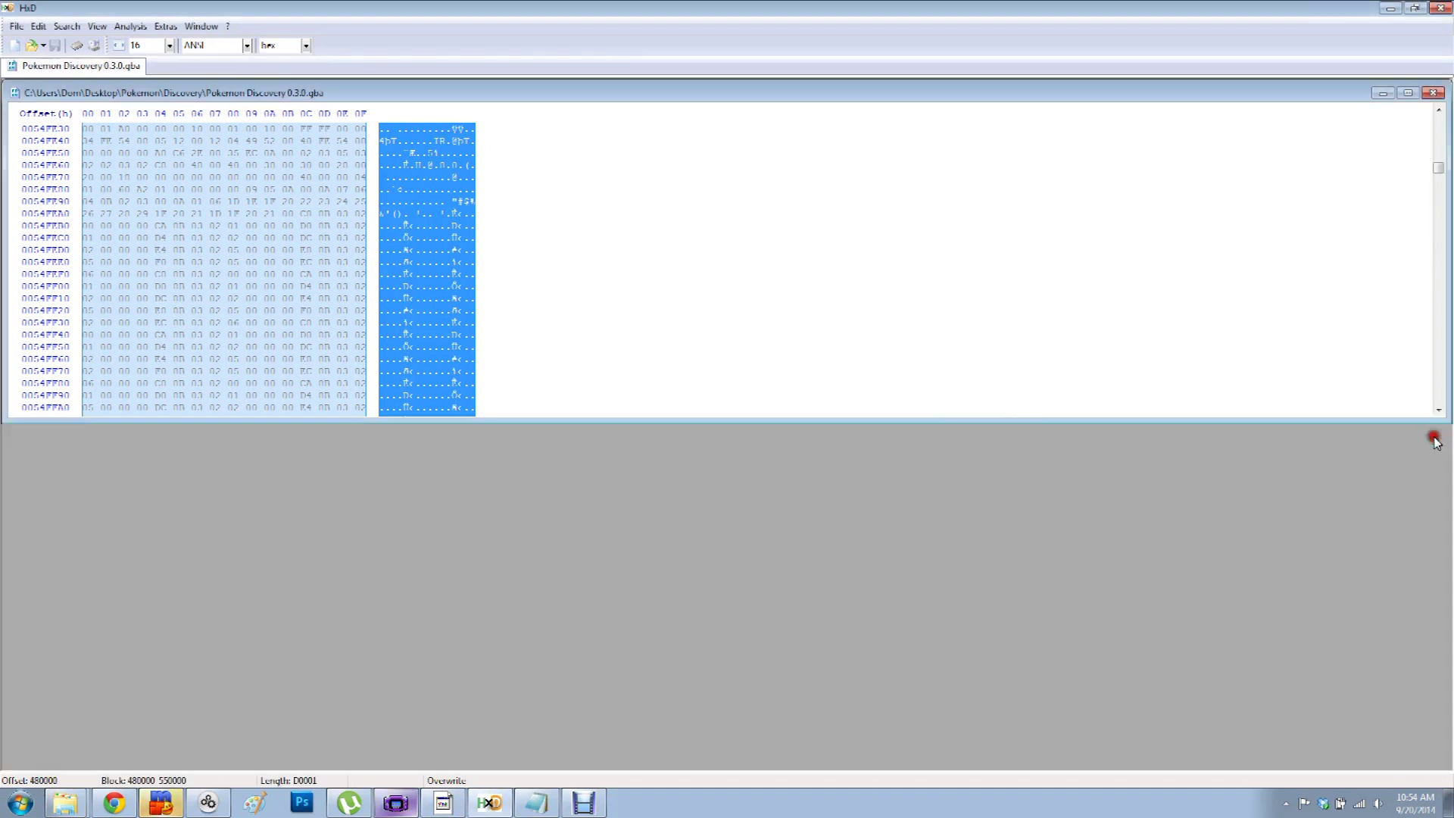
pyautogui.click(536, 803)
pyautogui.click(879, 456)
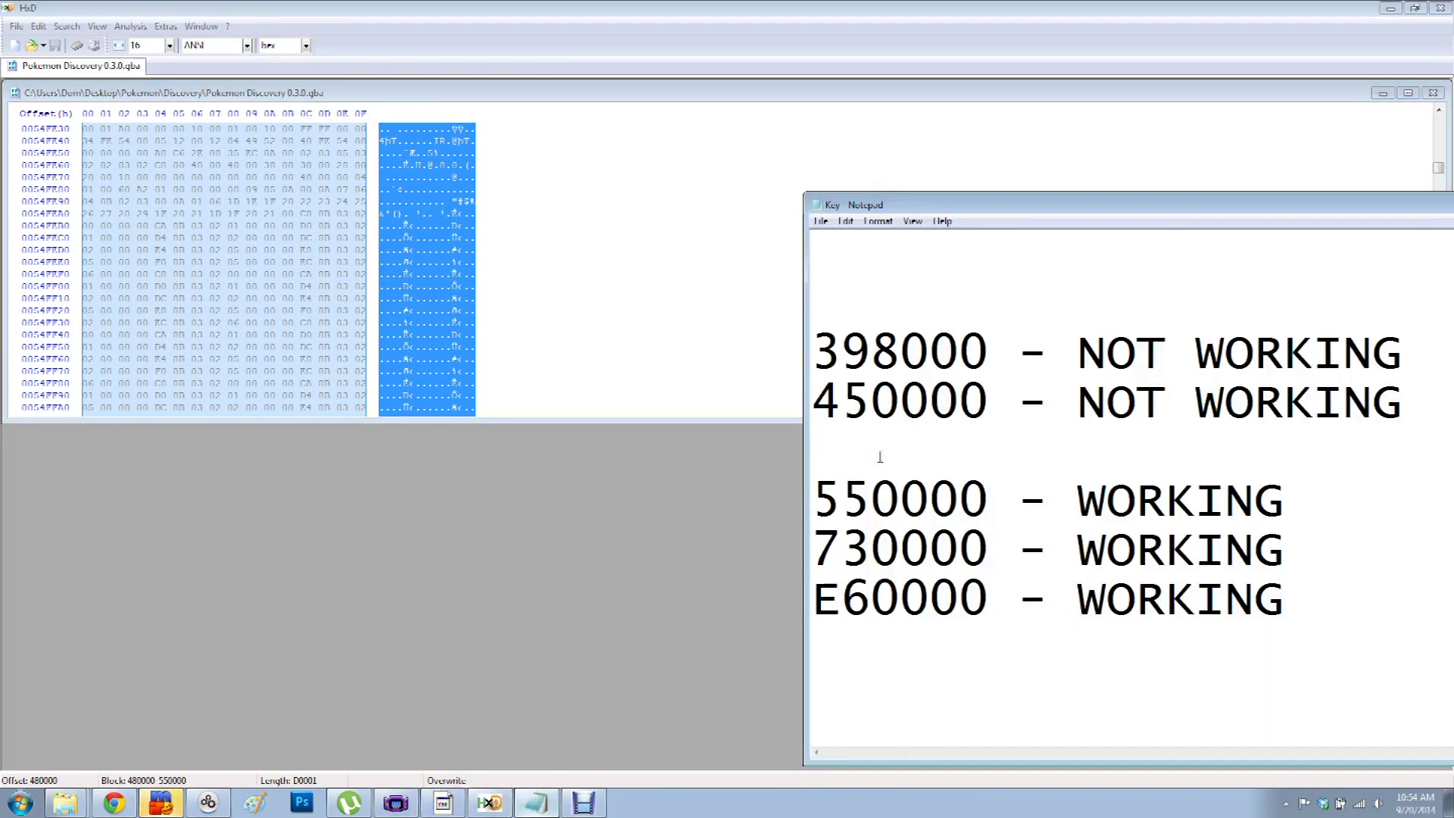
pyautogui.press('Return')
pyautogui.press('Up')
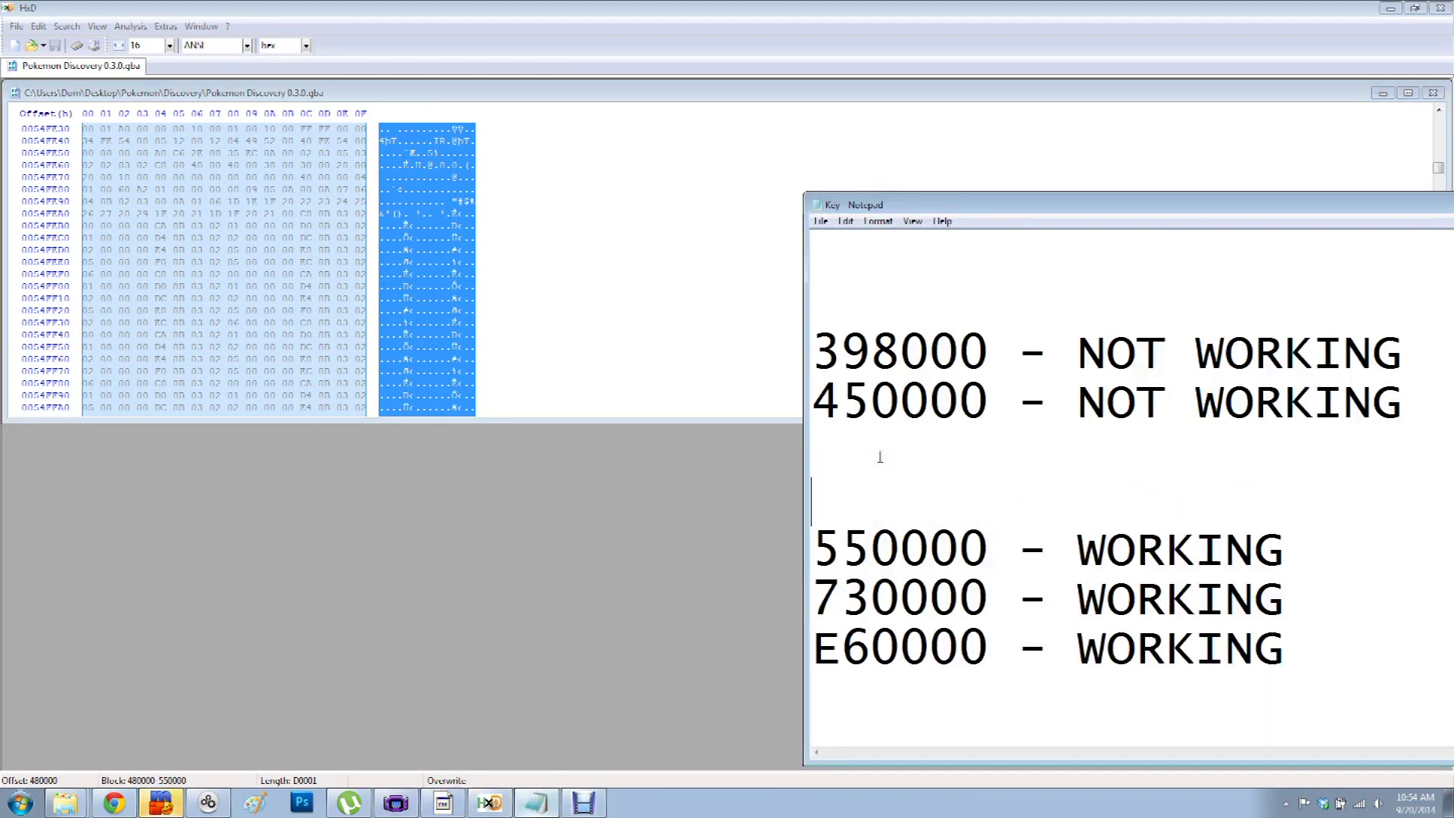
pyautogui.write('480000')
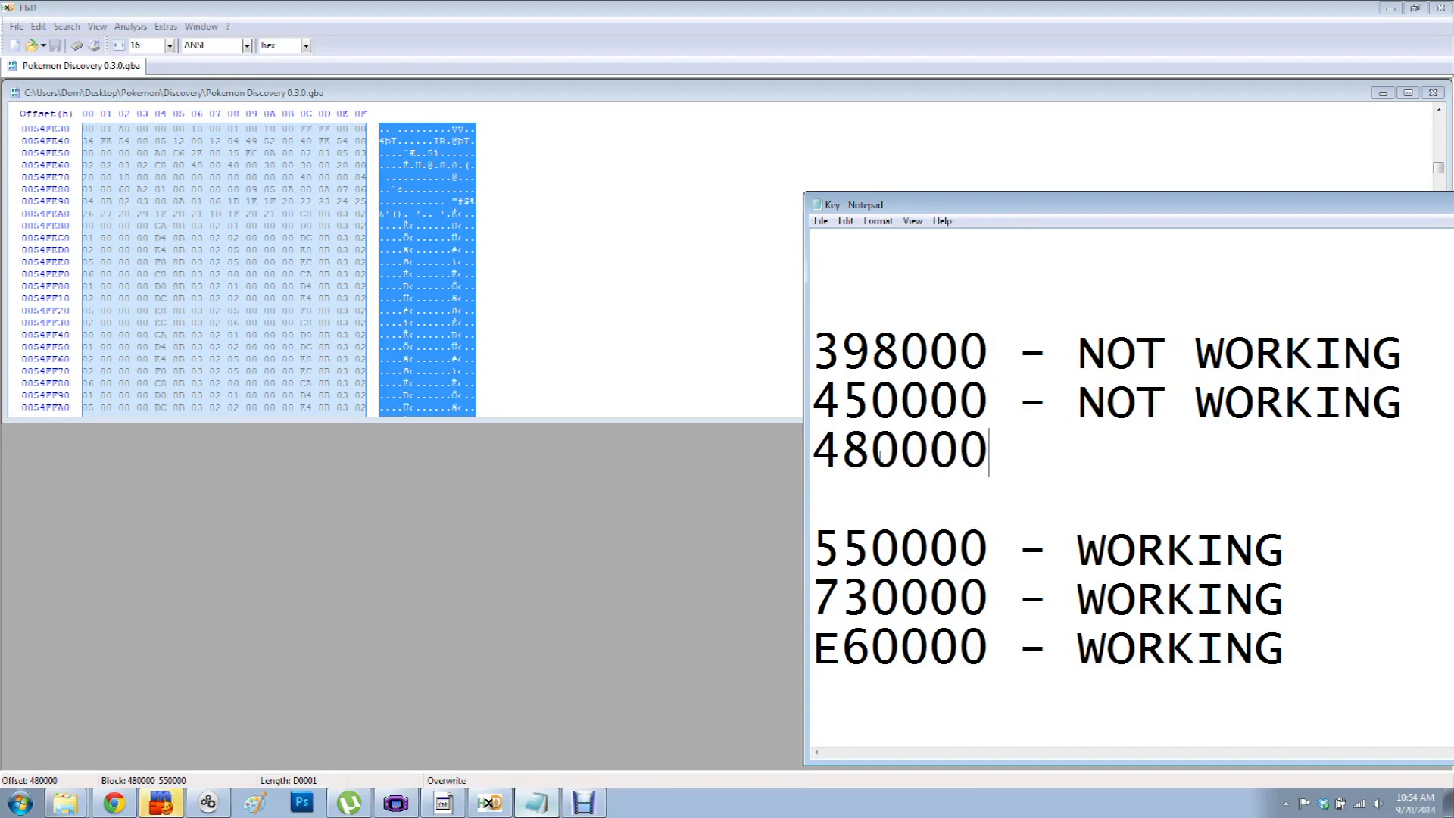
pyautogui.write(' - N')
pyautogui.press('BackSpace')
pyautogui.press('BackSpace')
pyautogui.press('BackSpace')
pyautogui.press('BackSpace')
pyautogui.press('BackSpace')
pyautogui.press('BackSpace')
pyautogui.press('BackSpace')
pyautogui.press('BackSpace')
pyautogui.press('BackSpace')
pyautogui.press('BackSpace')
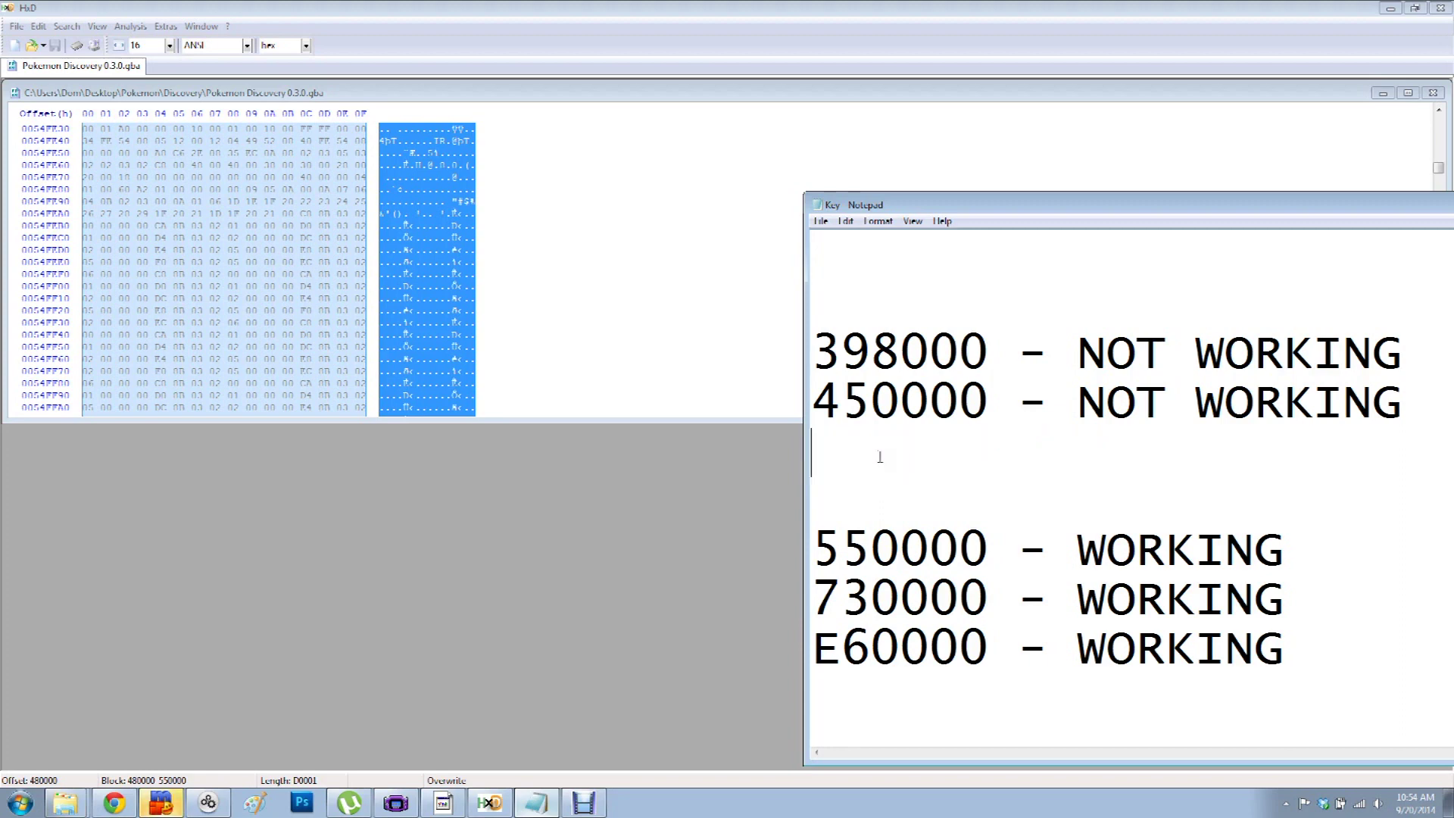
# - Add the line "480000 - NOTWORKING/WORKING" directly above the 550000 entry in the Key notes
pyautogui.press('Return')
pyautogui.write('480')
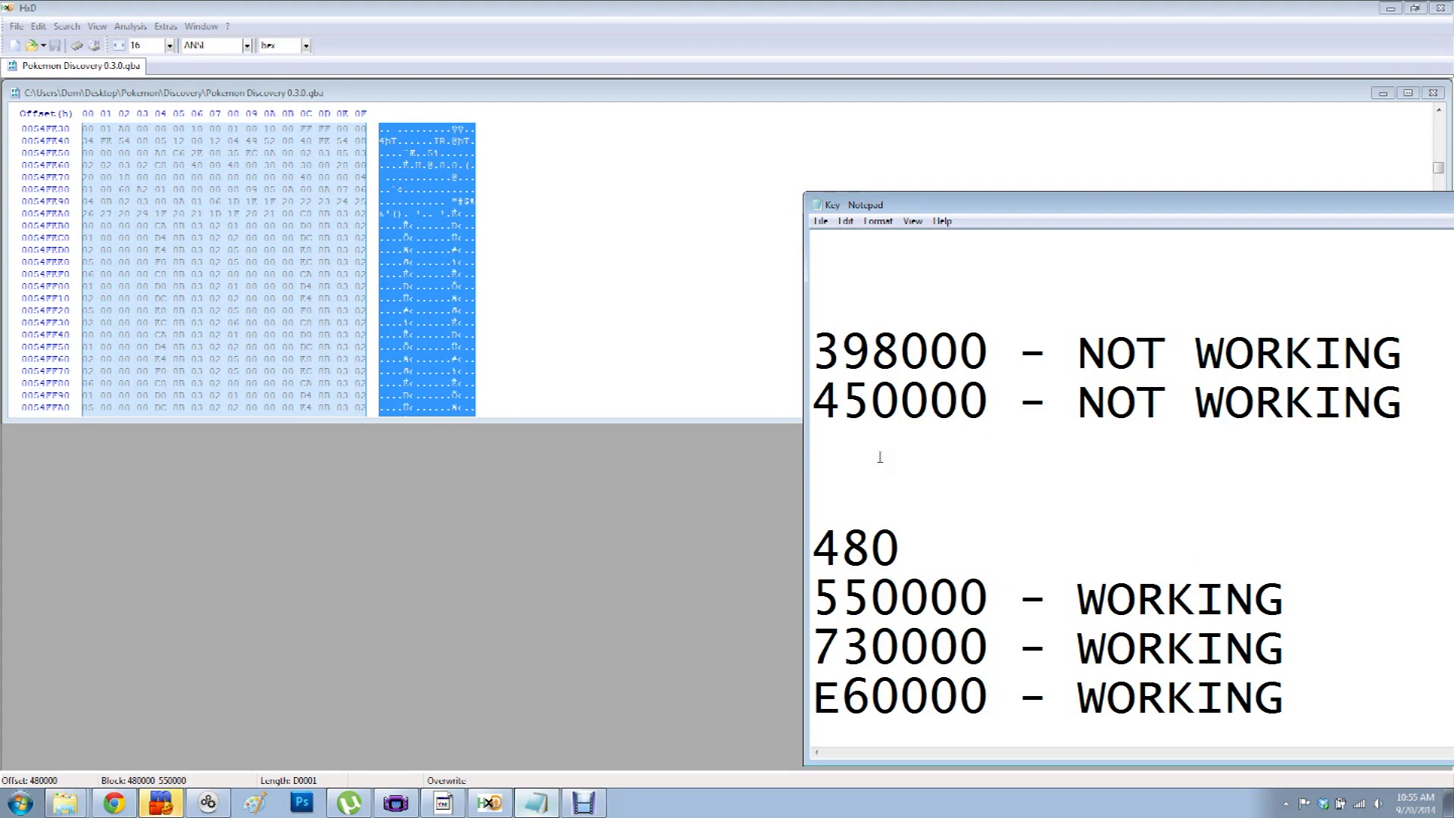
pyautogui.write('000 - NOTWORKING')
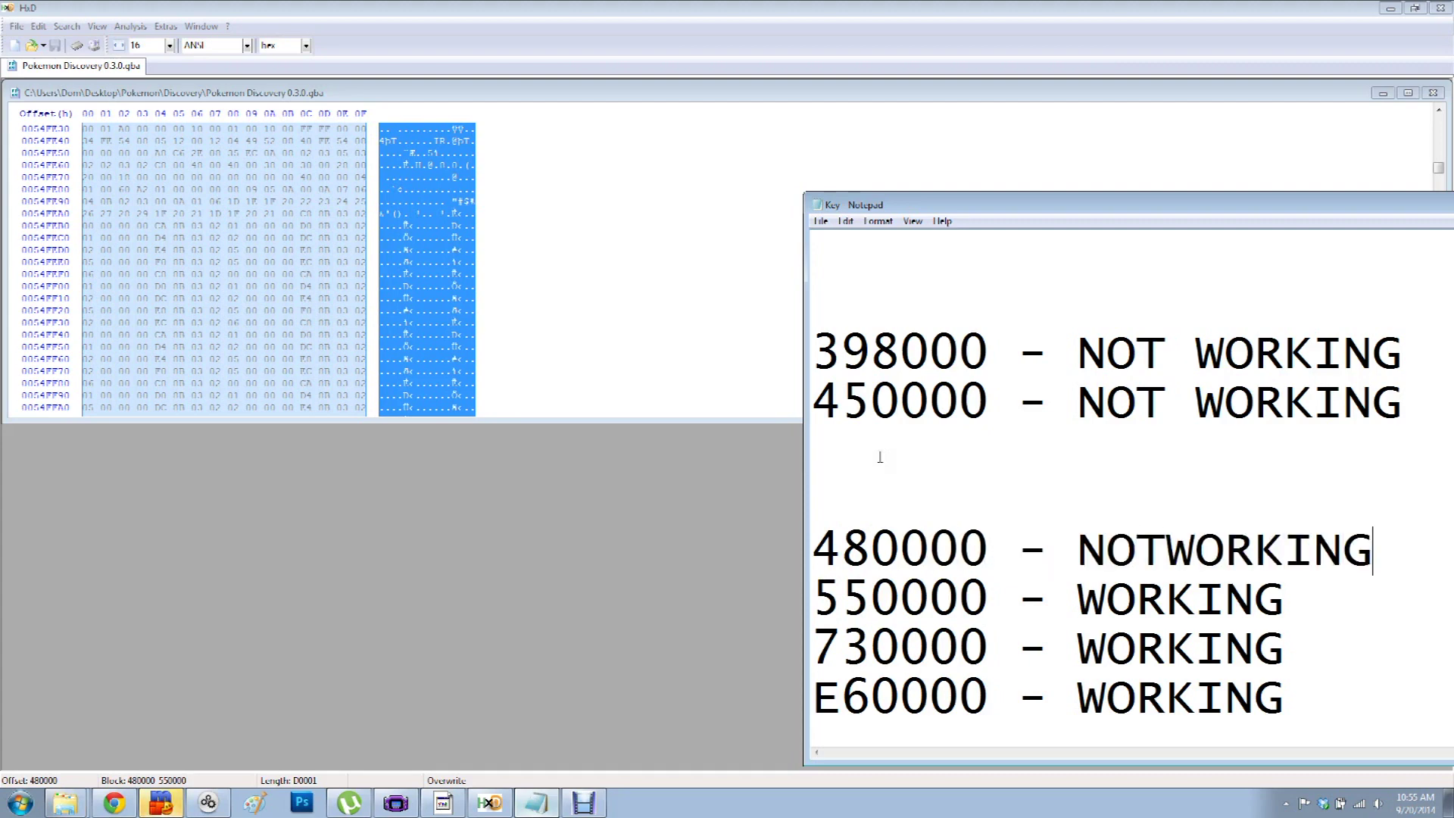
pyautogui.write('/WO')
pyautogui.moveTo(843, 183); pyautogui.dragTo(711, 180)
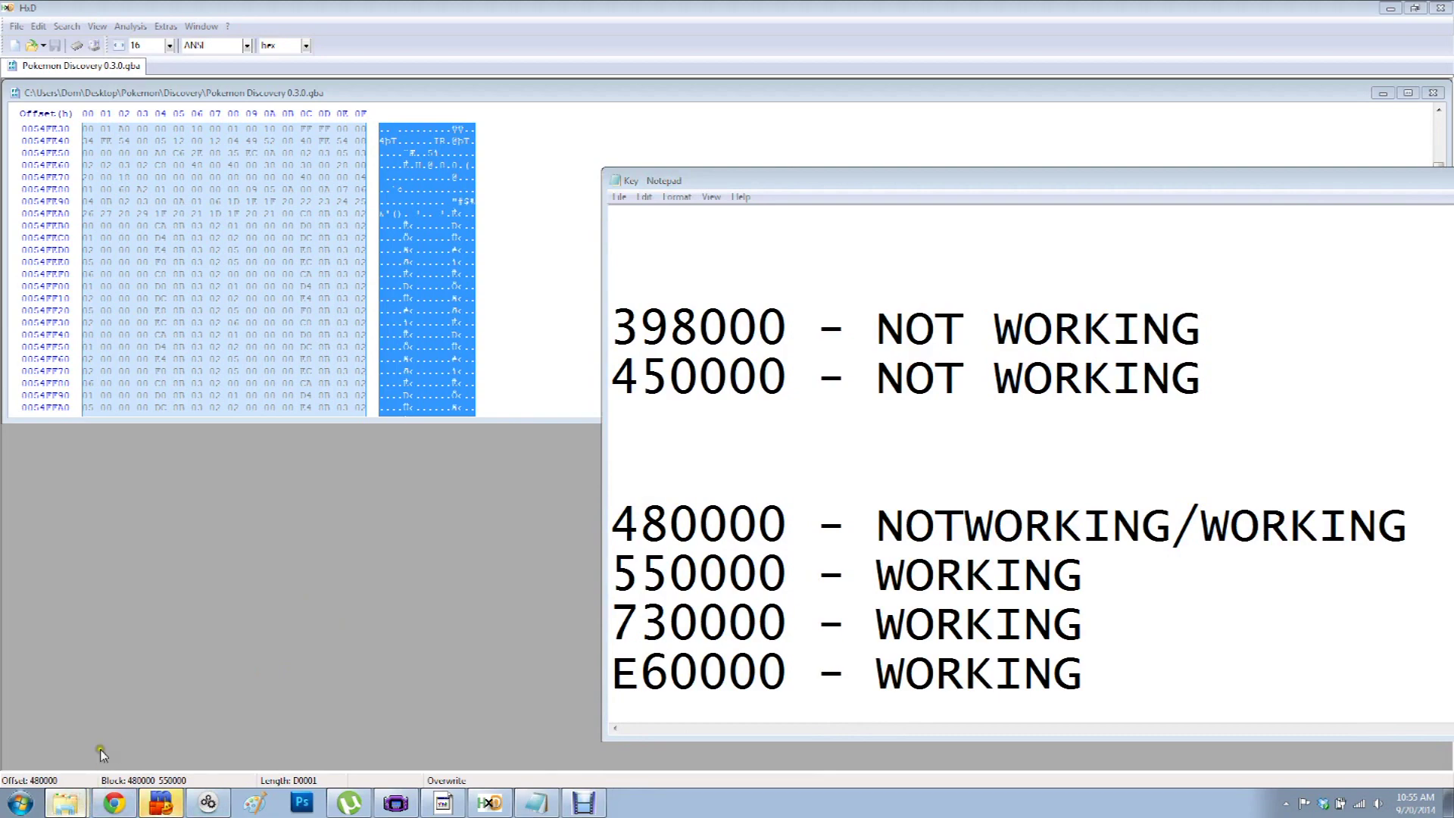
# - Delete the edited Pokemon Discovery 0.3.4 - Copy GBA file from the Discovery folder
pyautogui.click(65, 803)
pyautogui.click(58, 160)
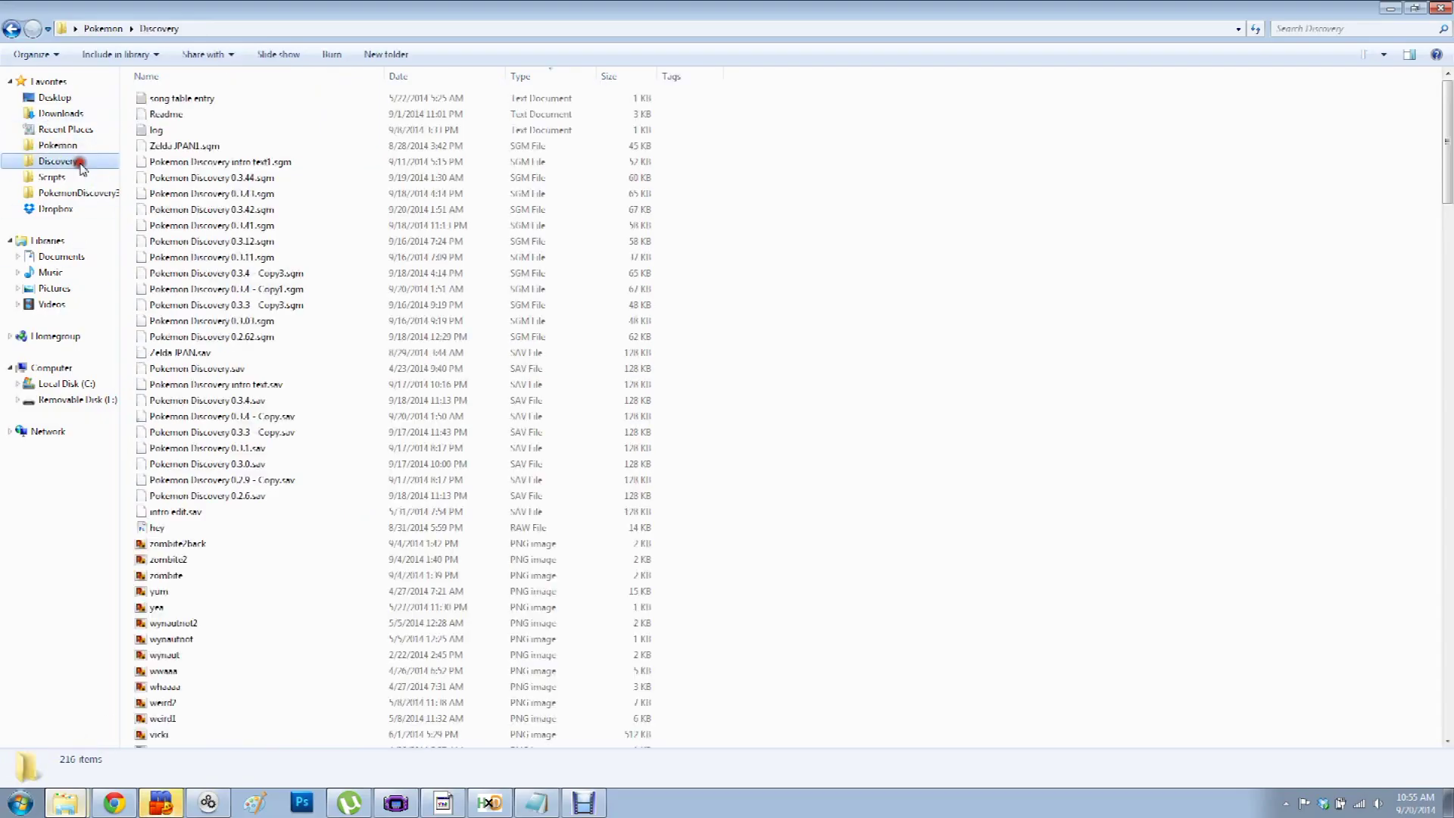
pyautogui.scroll(-20, 821, 507)
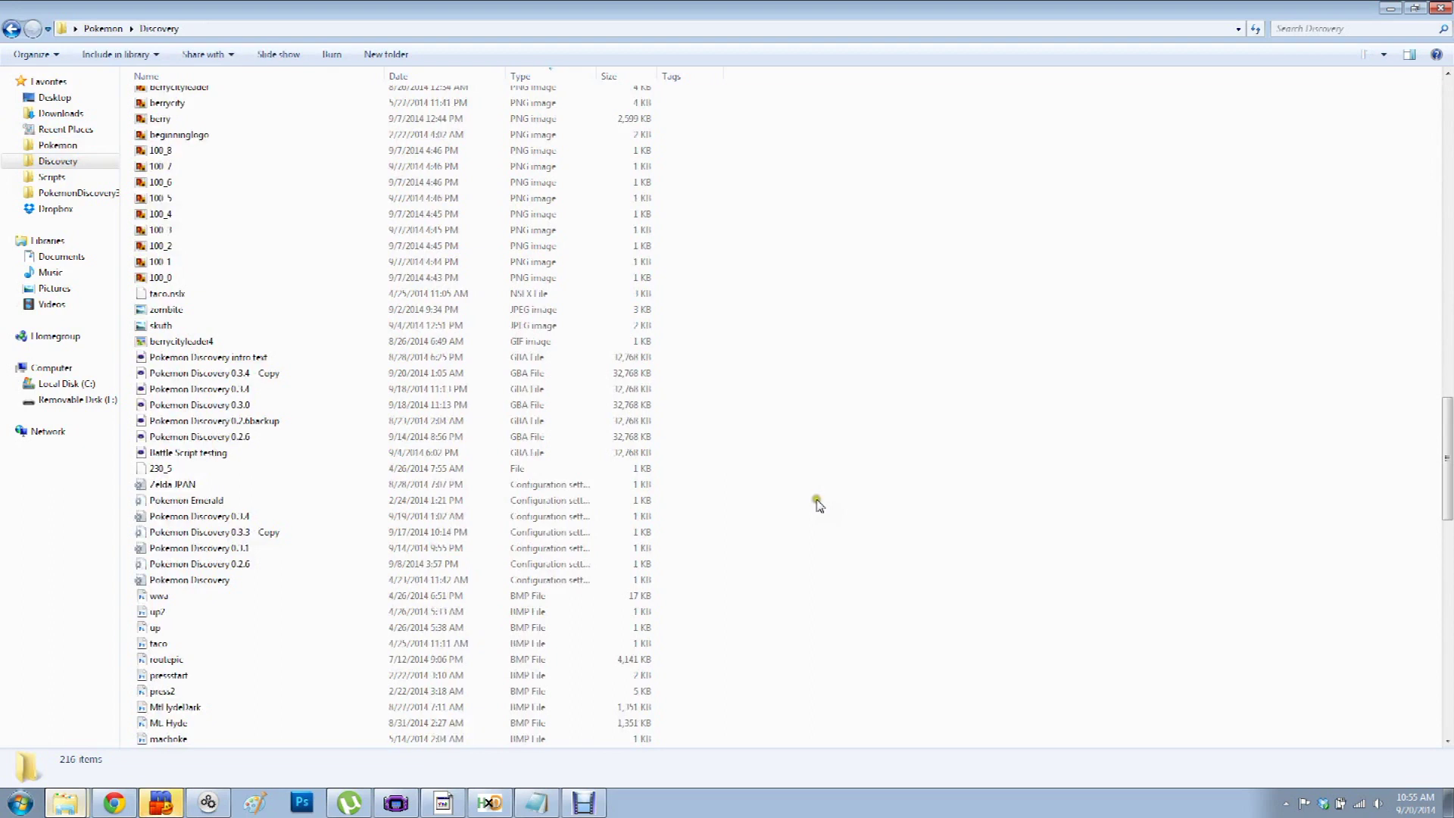
pyautogui.scroll(-1, 303, 493)
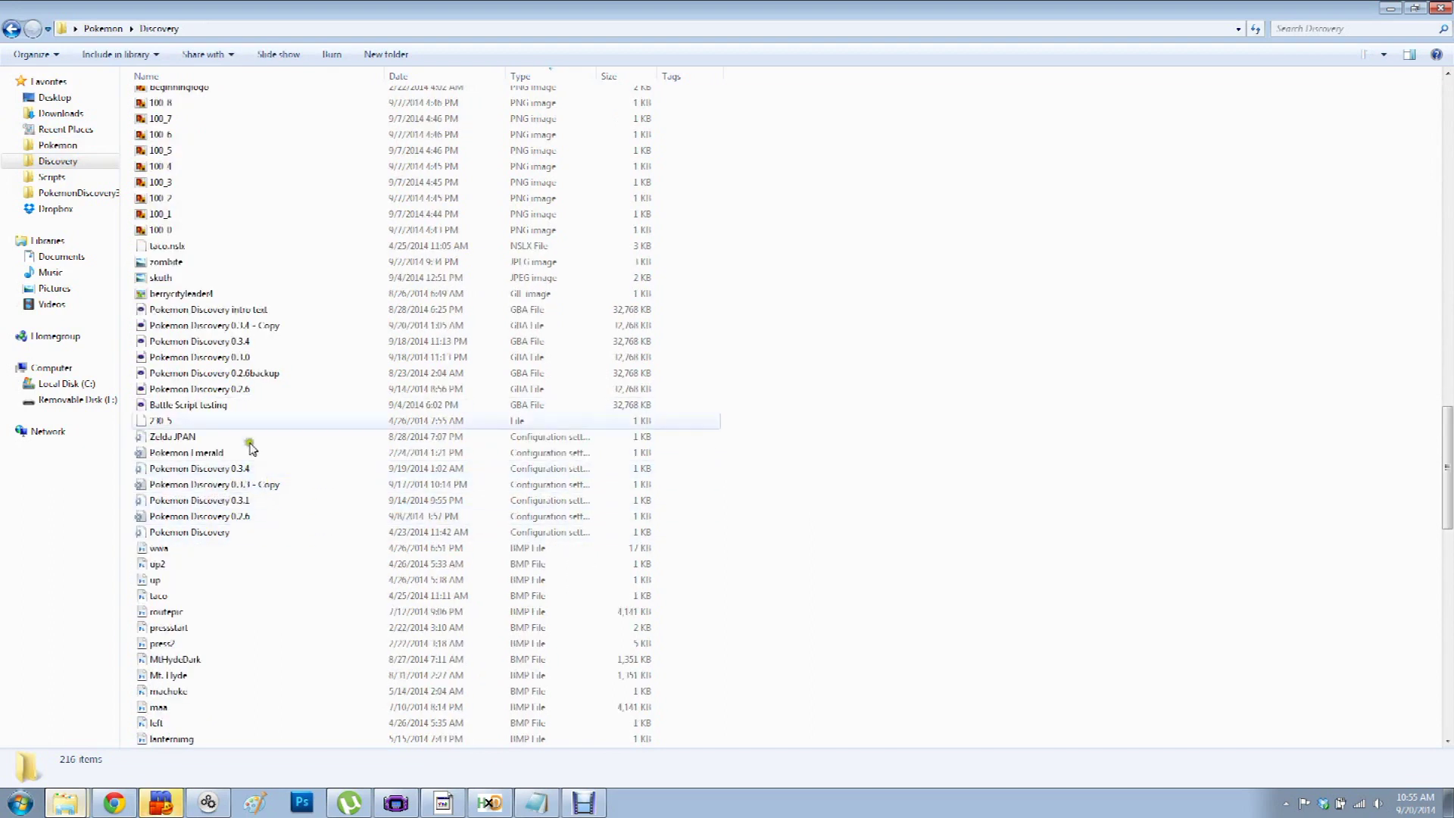
pyautogui.click(237, 330)
pyautogui.press('Delete')
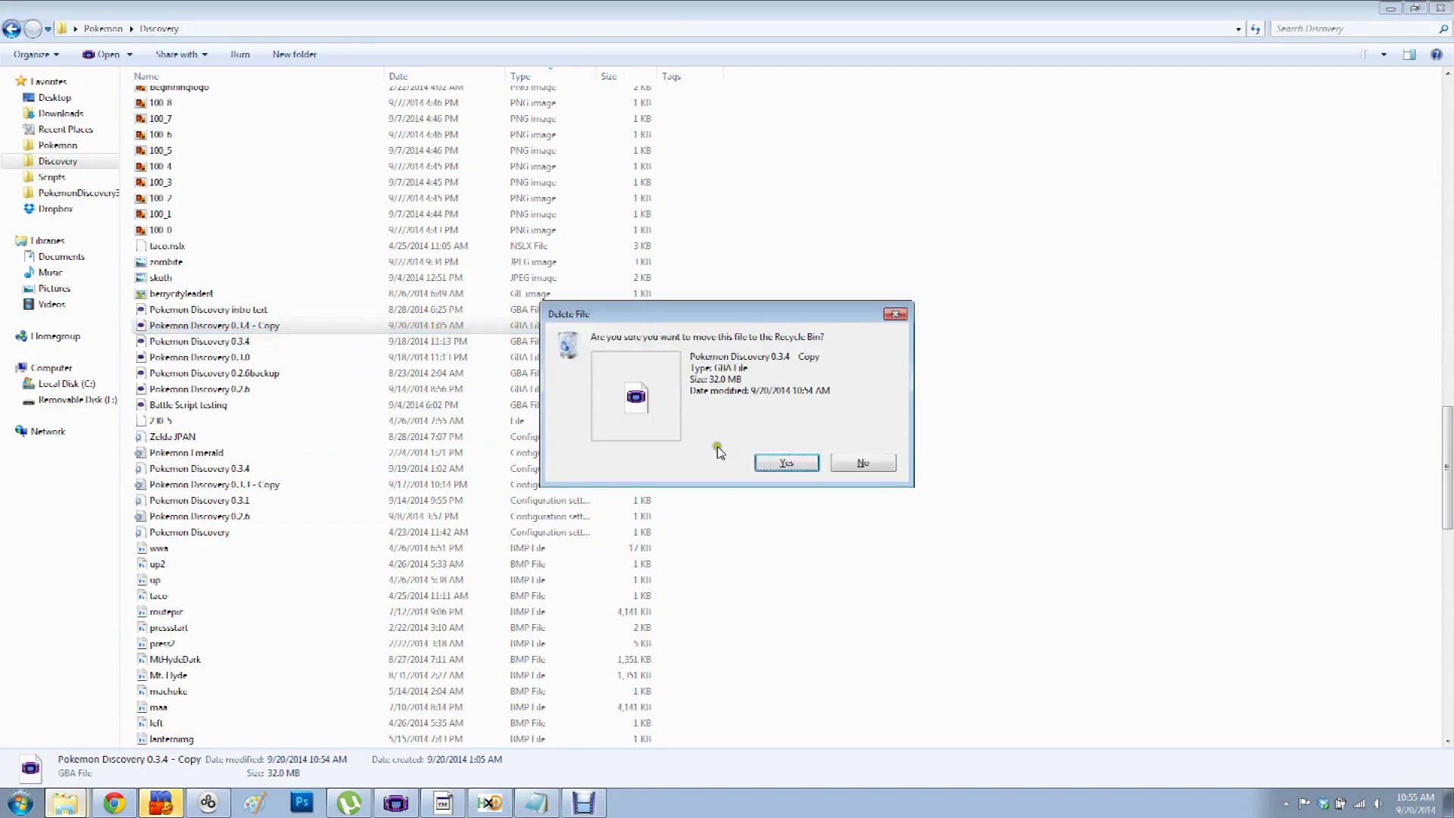
pyautogui.click(784, 462)
# - Make a fresh copy of the Pokemon Discovery 0.3.4 GBA file in the Discovery folder
pyautogui.rightClick(234, 326)
pyautogui.click(272, 598)
pyautogui.click(942, 457)
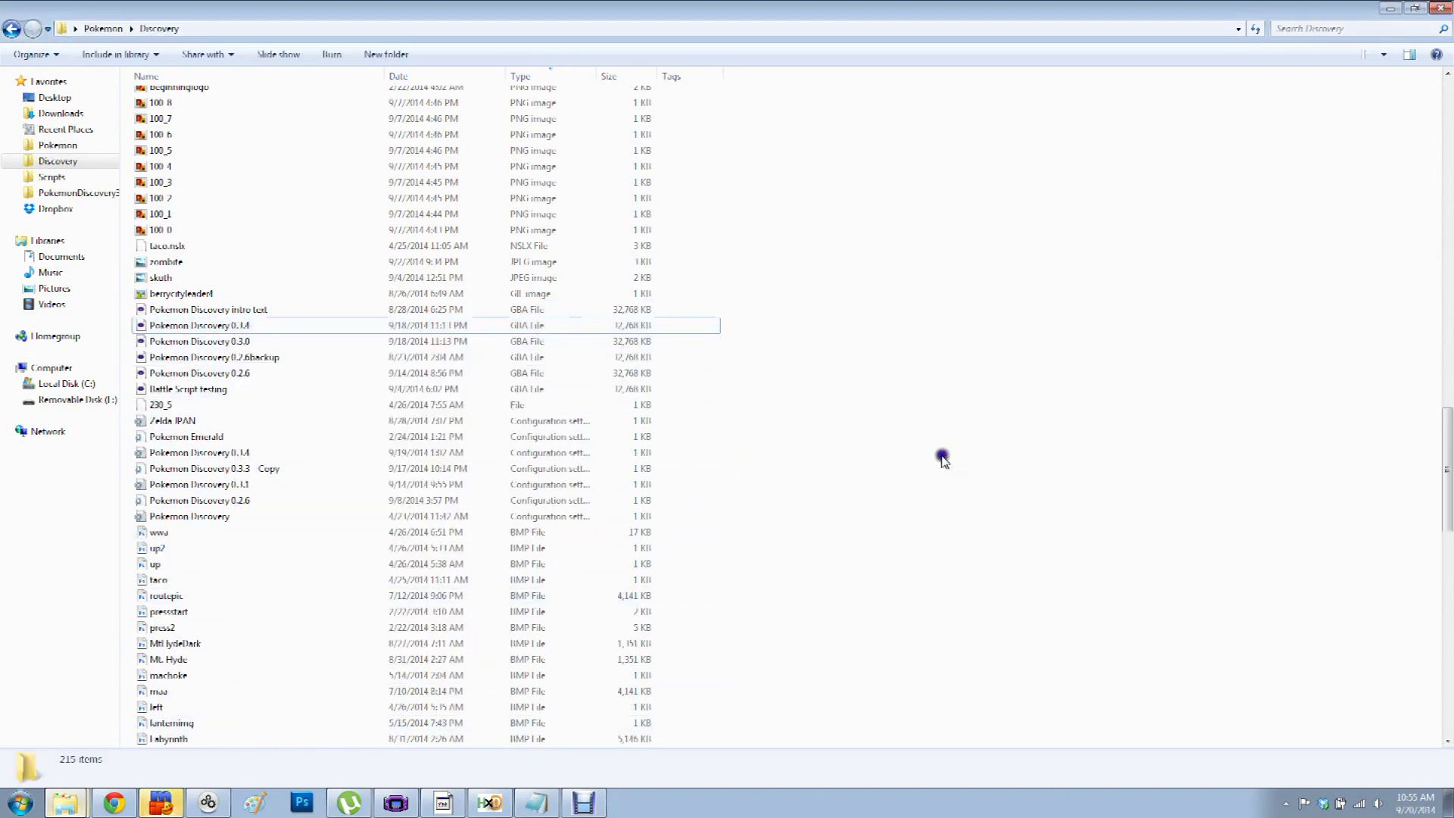
pyautogui.rightClick(942, 457)
pyautogui.click(1004, 563)
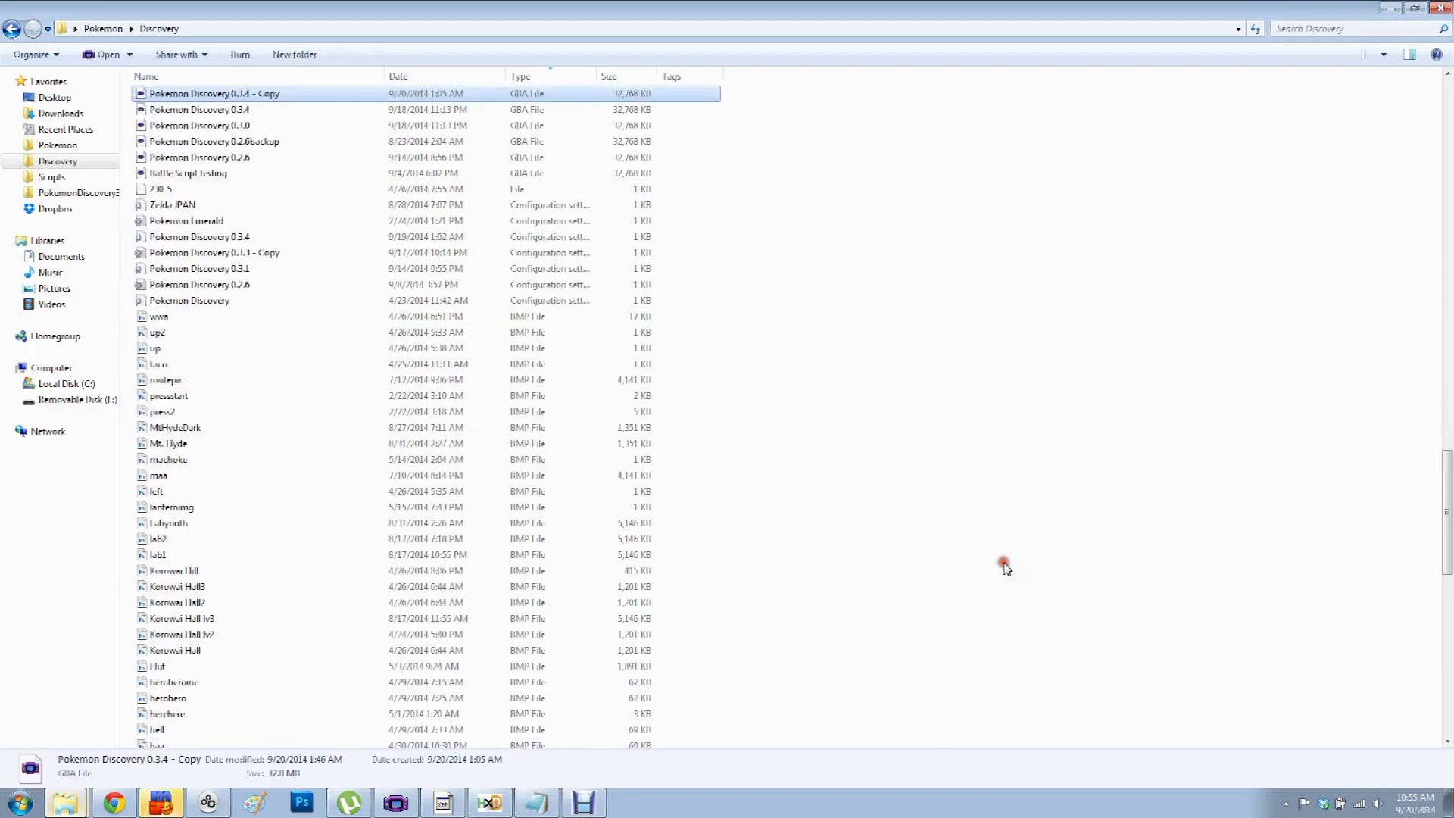
# - Switch to HxD and compare Pokemon Discovery 0.3.0.gba with Pokemon Discovery 0.3.4 - Copy as the target file
pyautogui.click(489, 803)
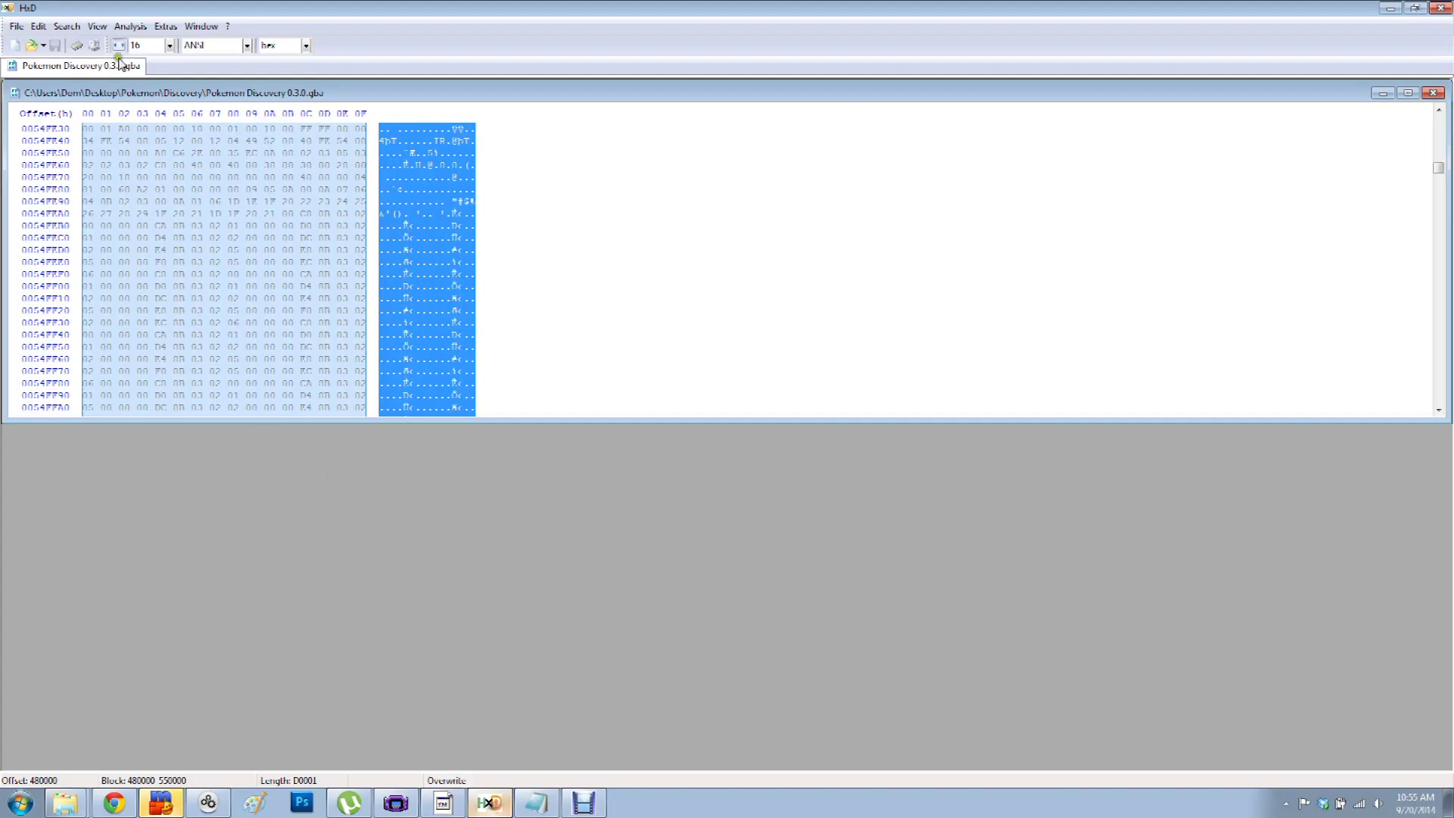
pyautogui.click(131, 26)
pyautogui.moveTo(140, 73)
pyautogui.click(227, 71)
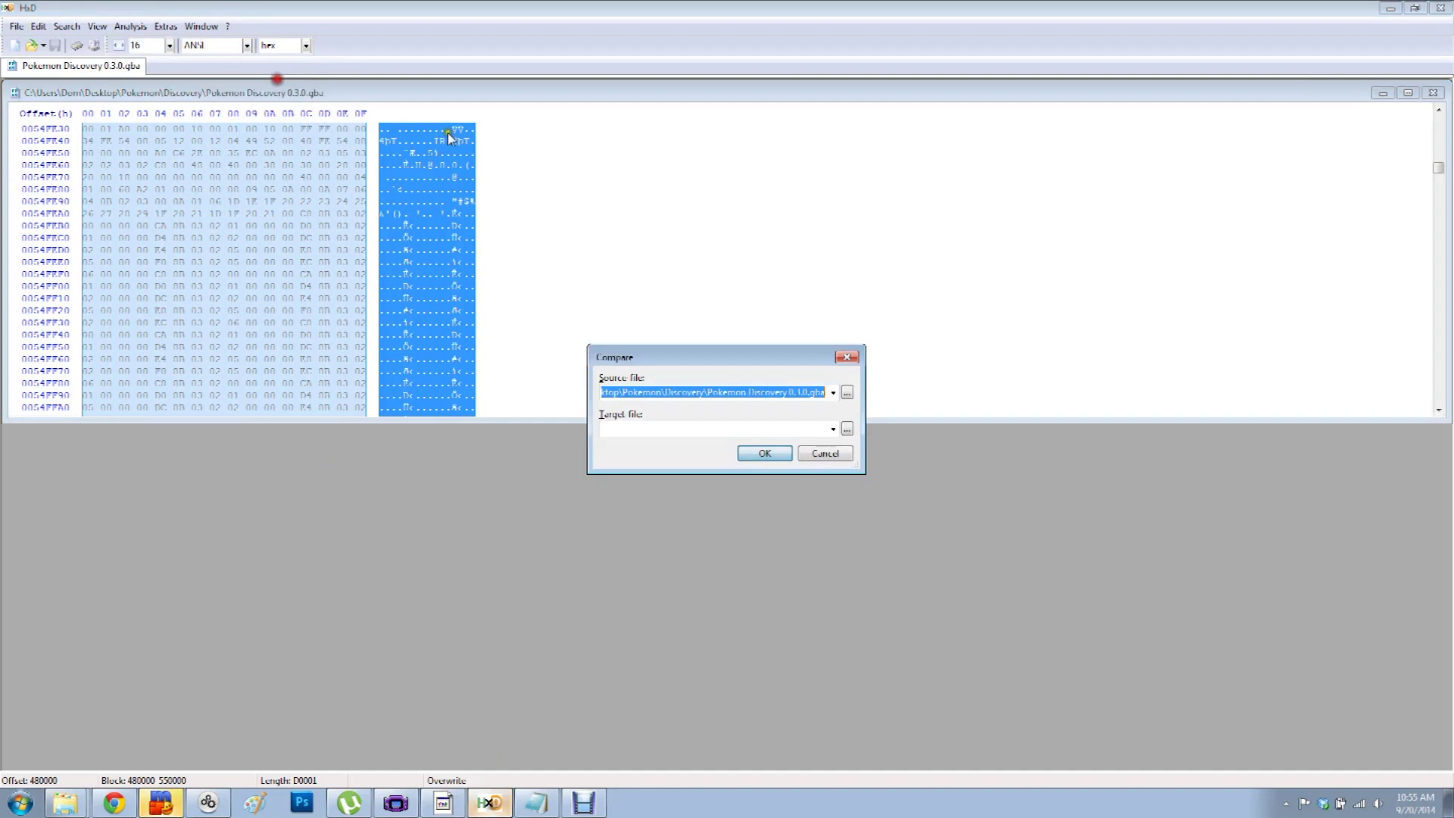
pyautogui.click(847, 429)
pyautogui.click(906, 452)
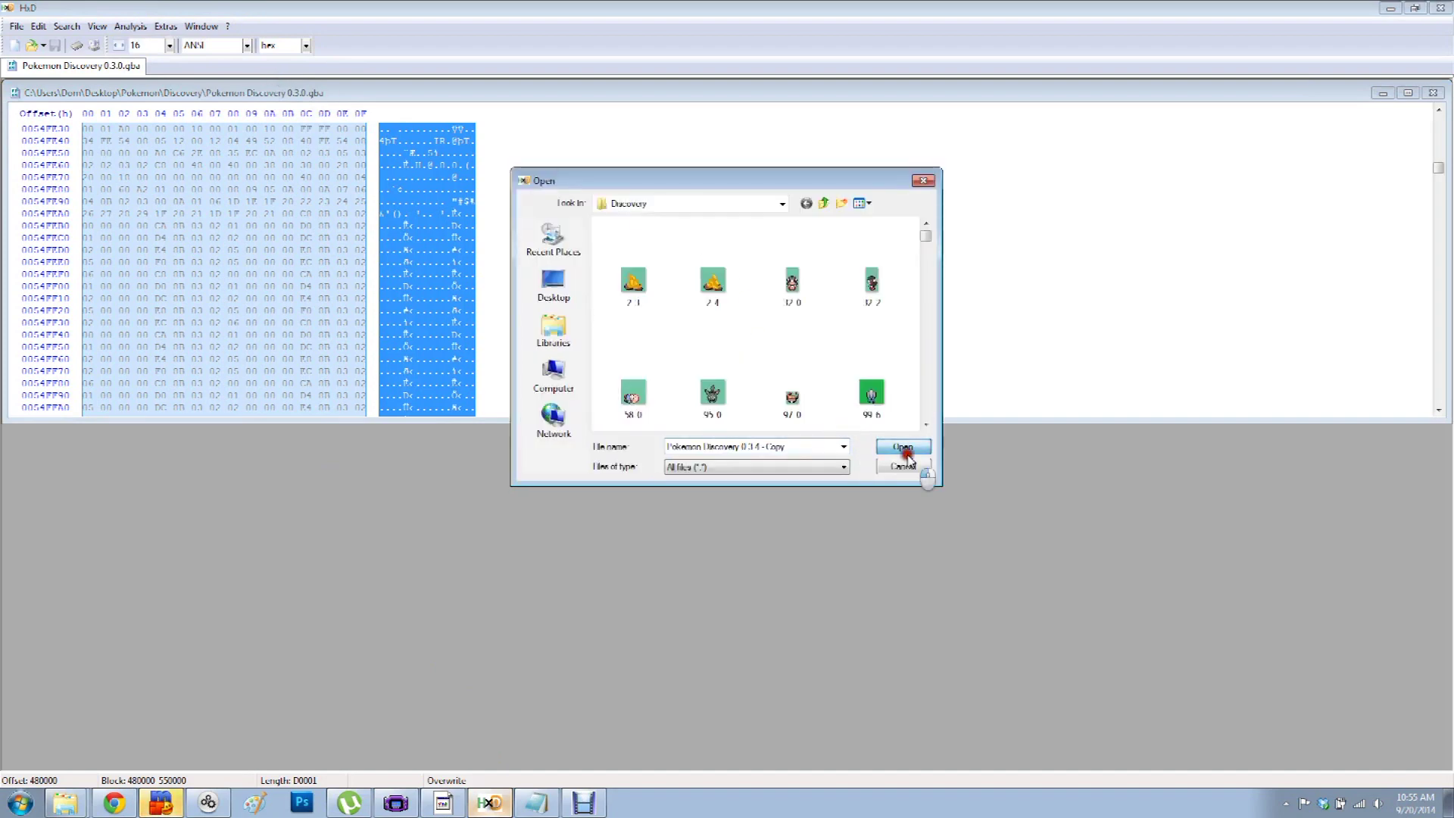
pyautogui.click(748, 452)
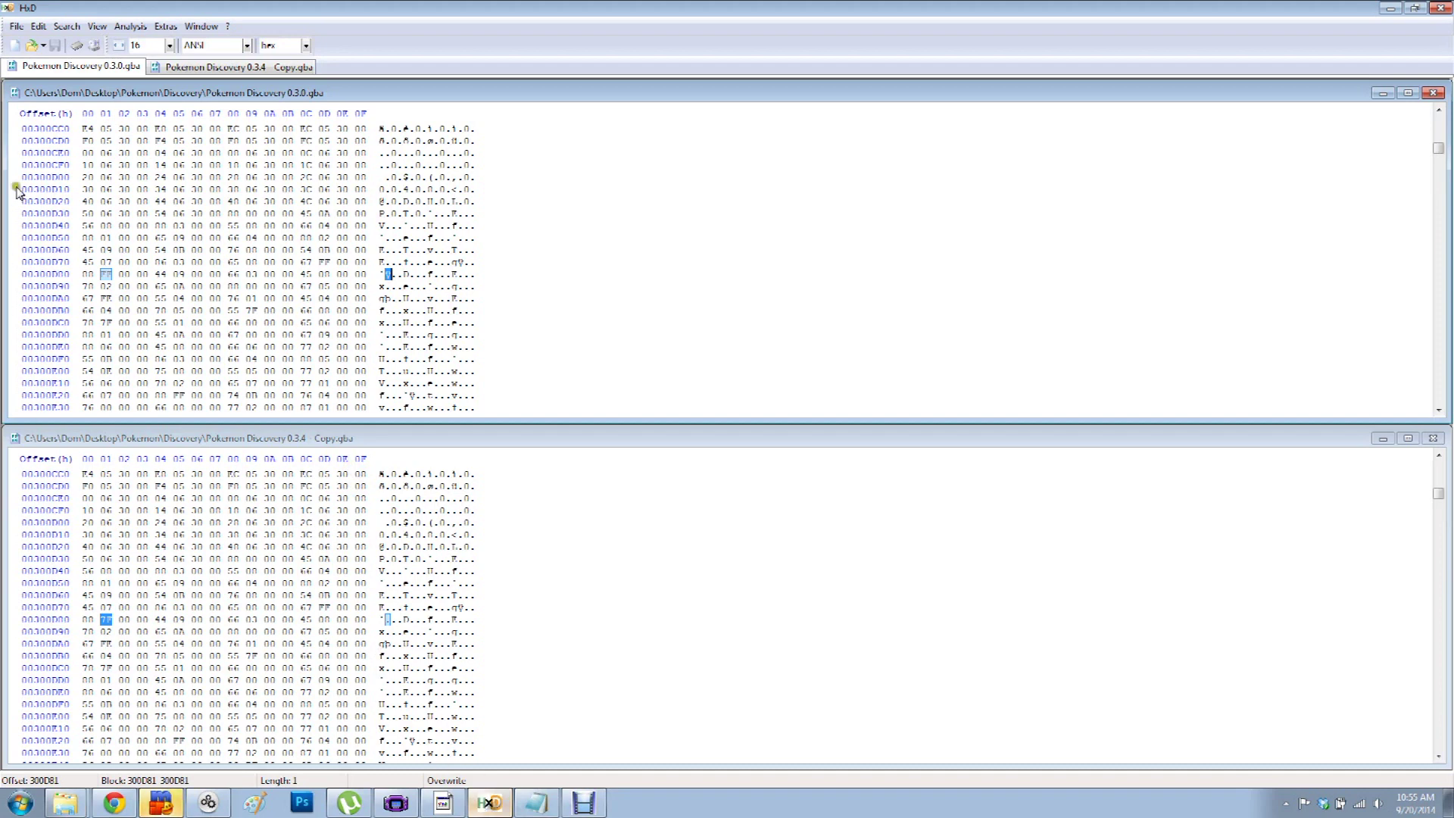
# - Select the block from offset 480000 to 485000 in Pokemon Discovery 0.3.0.gba and copy it
pyautogui.click(66, 26)
pyautogui.moveTo(32, 24)
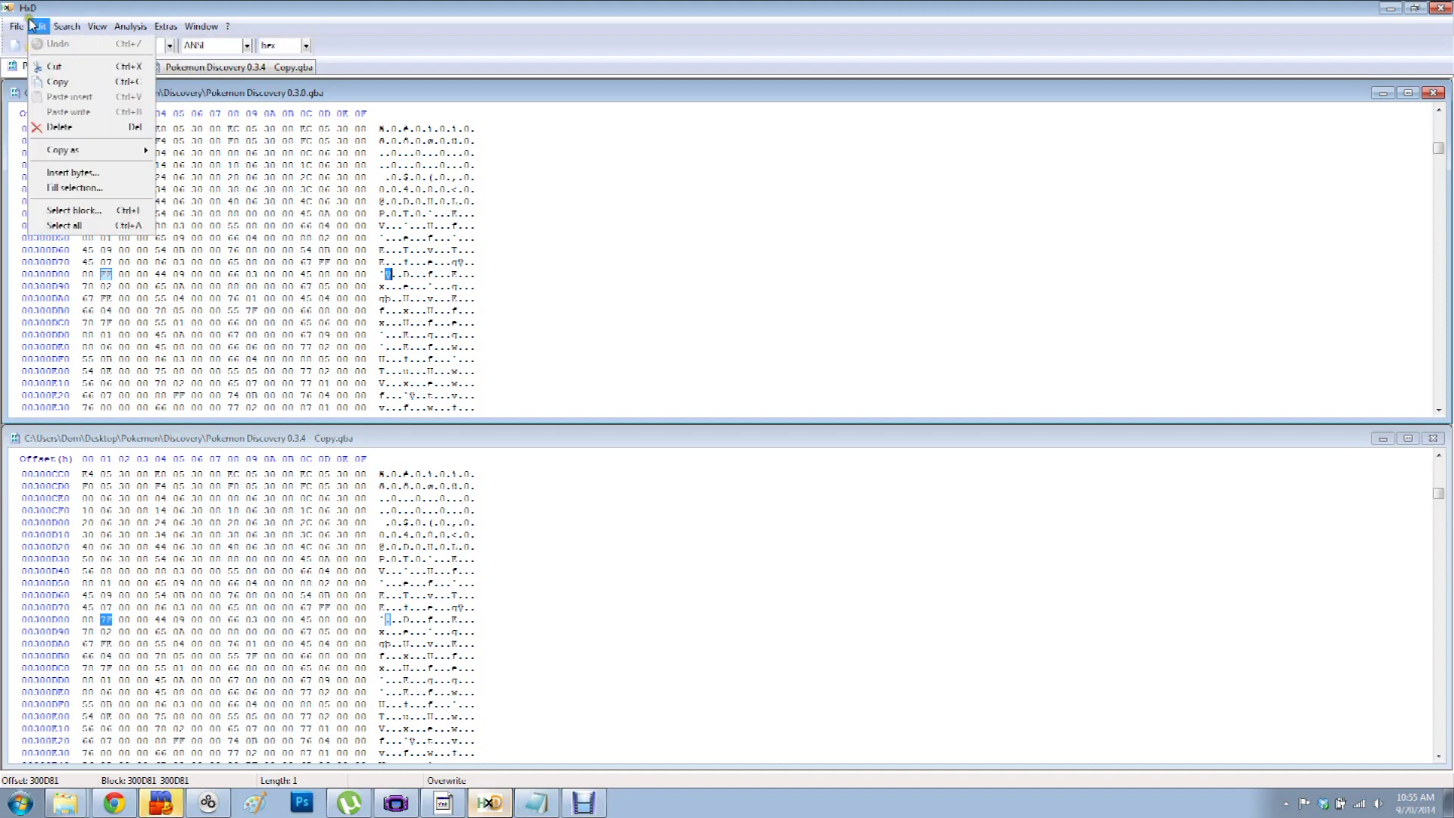
pyautogui.click(61, 209)
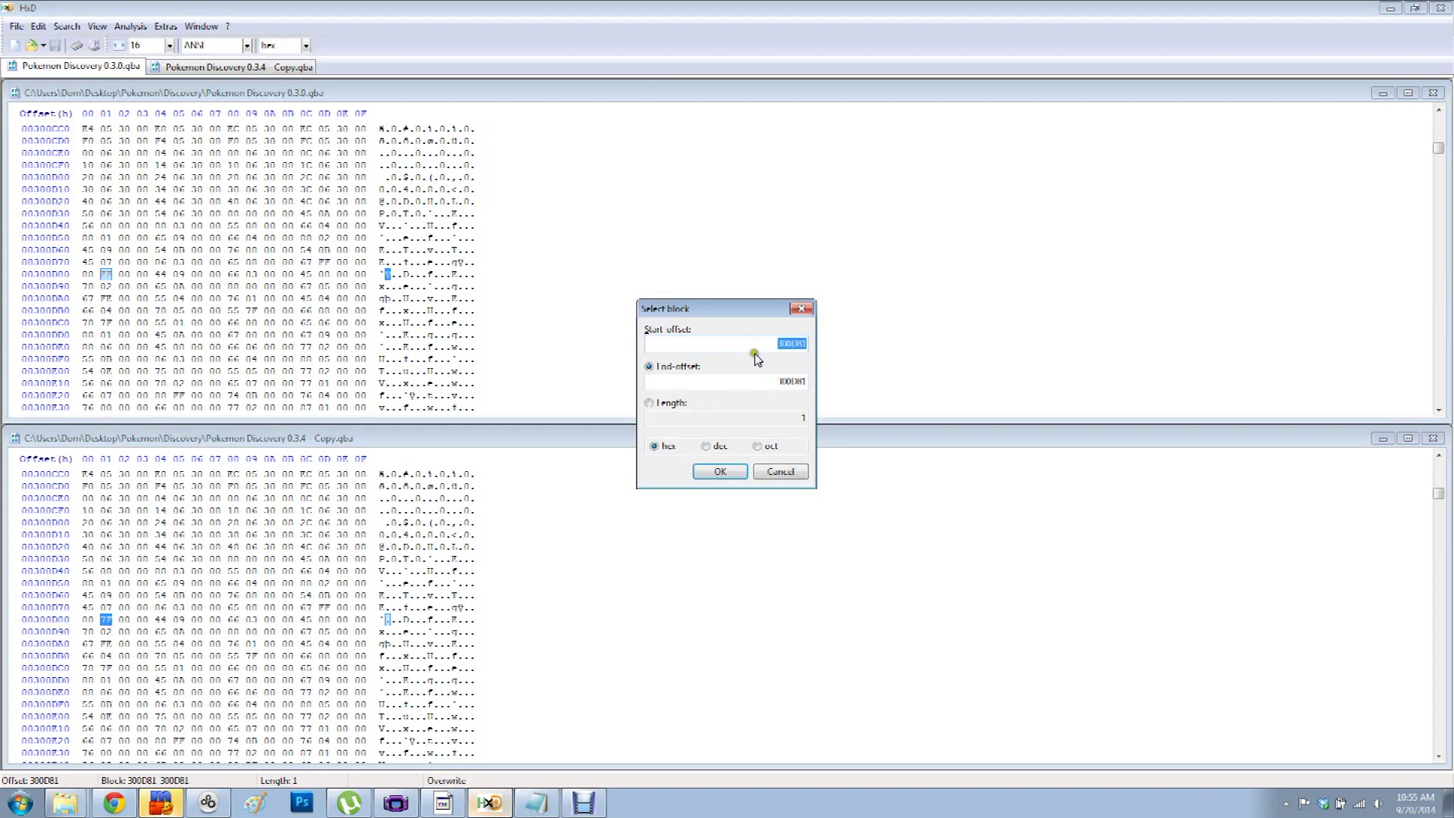
pyautogui.write('4')
pyautogui.doubleClick(767, 388)
pyautogui.write('485000')
pyautogui.click(720, 471)
pyautogui.rightClick(237, 261)
pyautogui.click(280, 305)
# - Overwrite the bytes in Pokemon Discovery 0.3.4 - Copy.gba from offset 480000 with the copied block and save the file
pyautogui.click(336, 443)
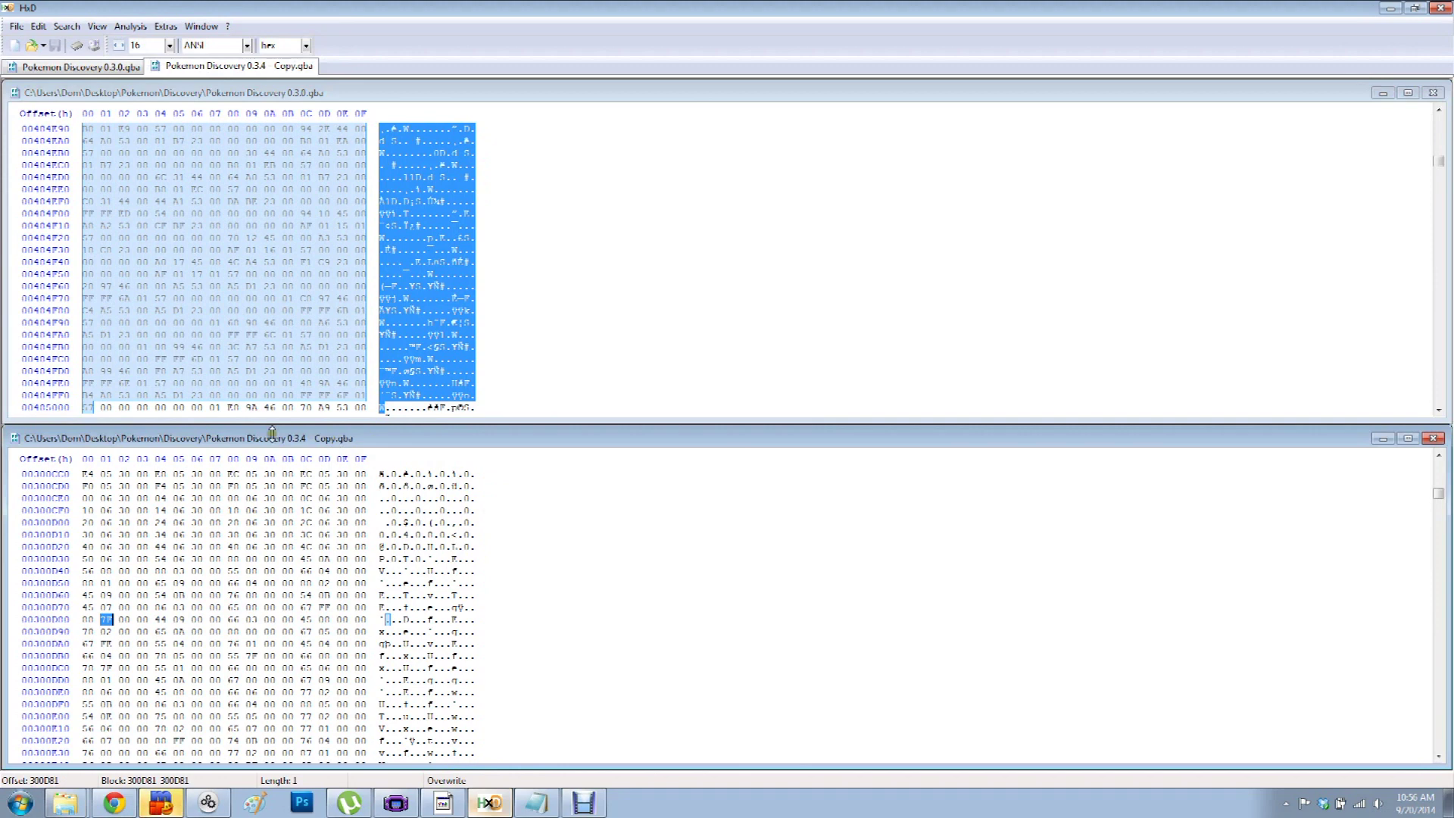
pyautogui.click(44, 28)
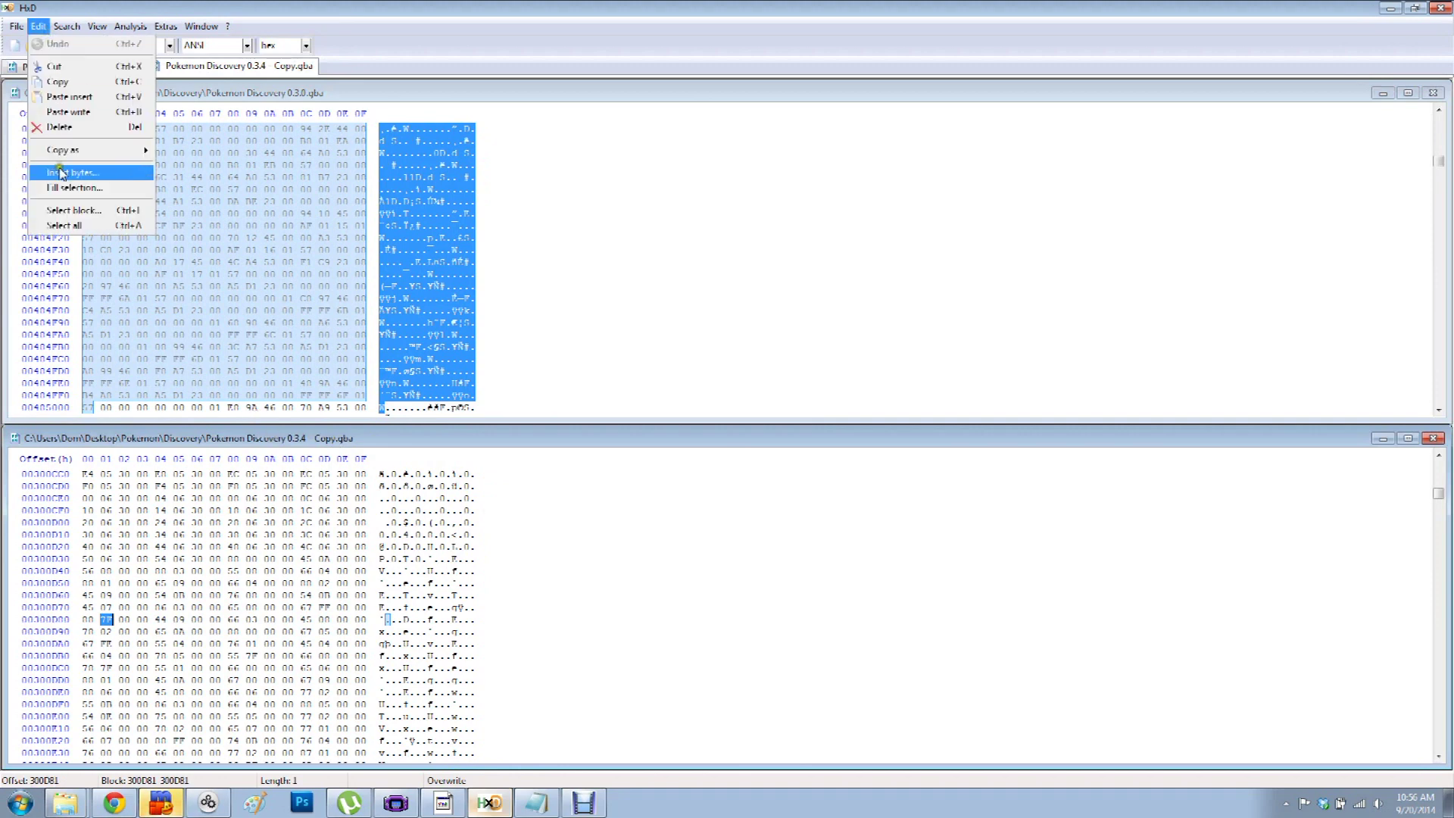
pyautogui.click(149, 437)
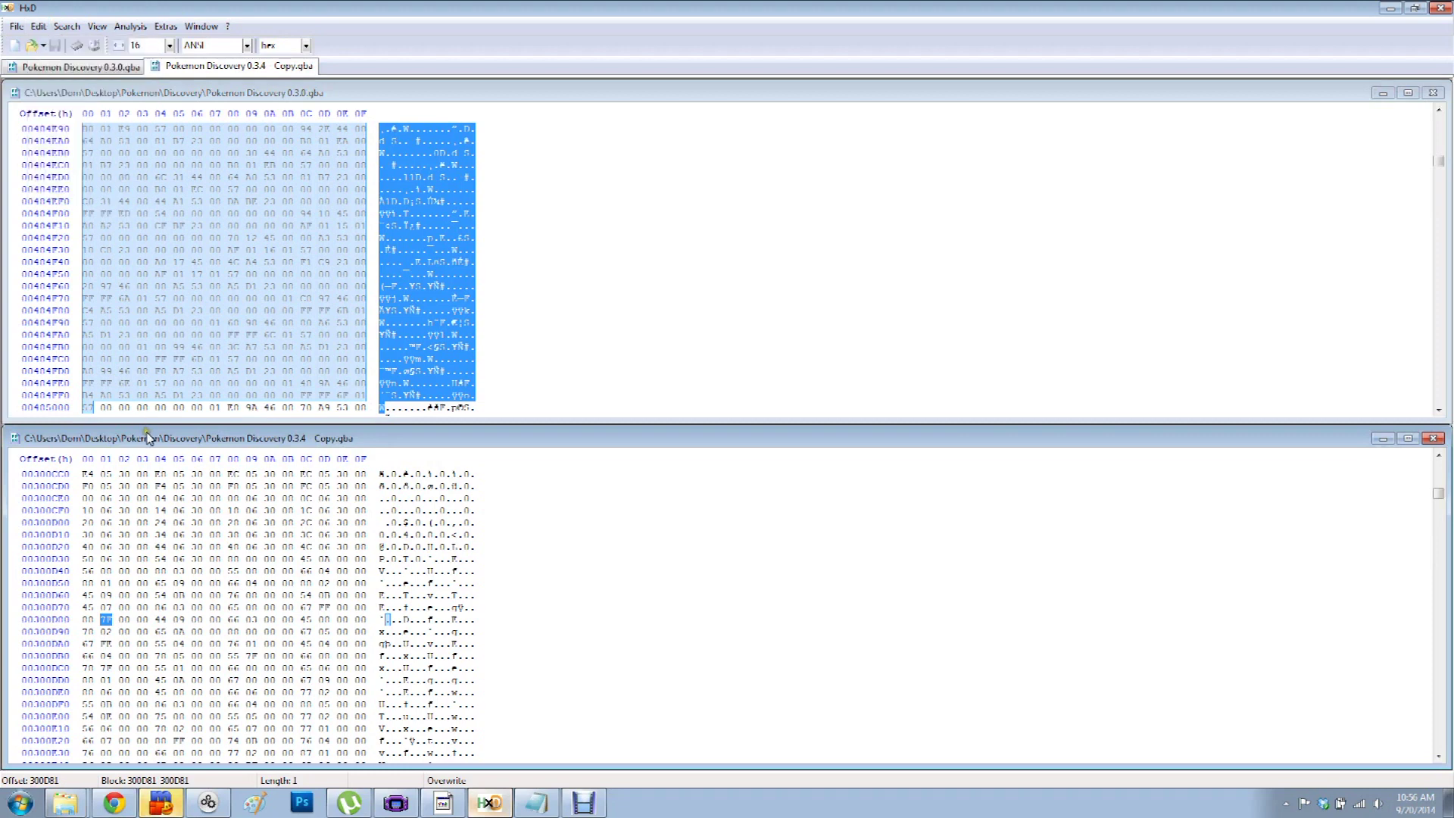
pyautogui.hotkey('ctrl', 'g')
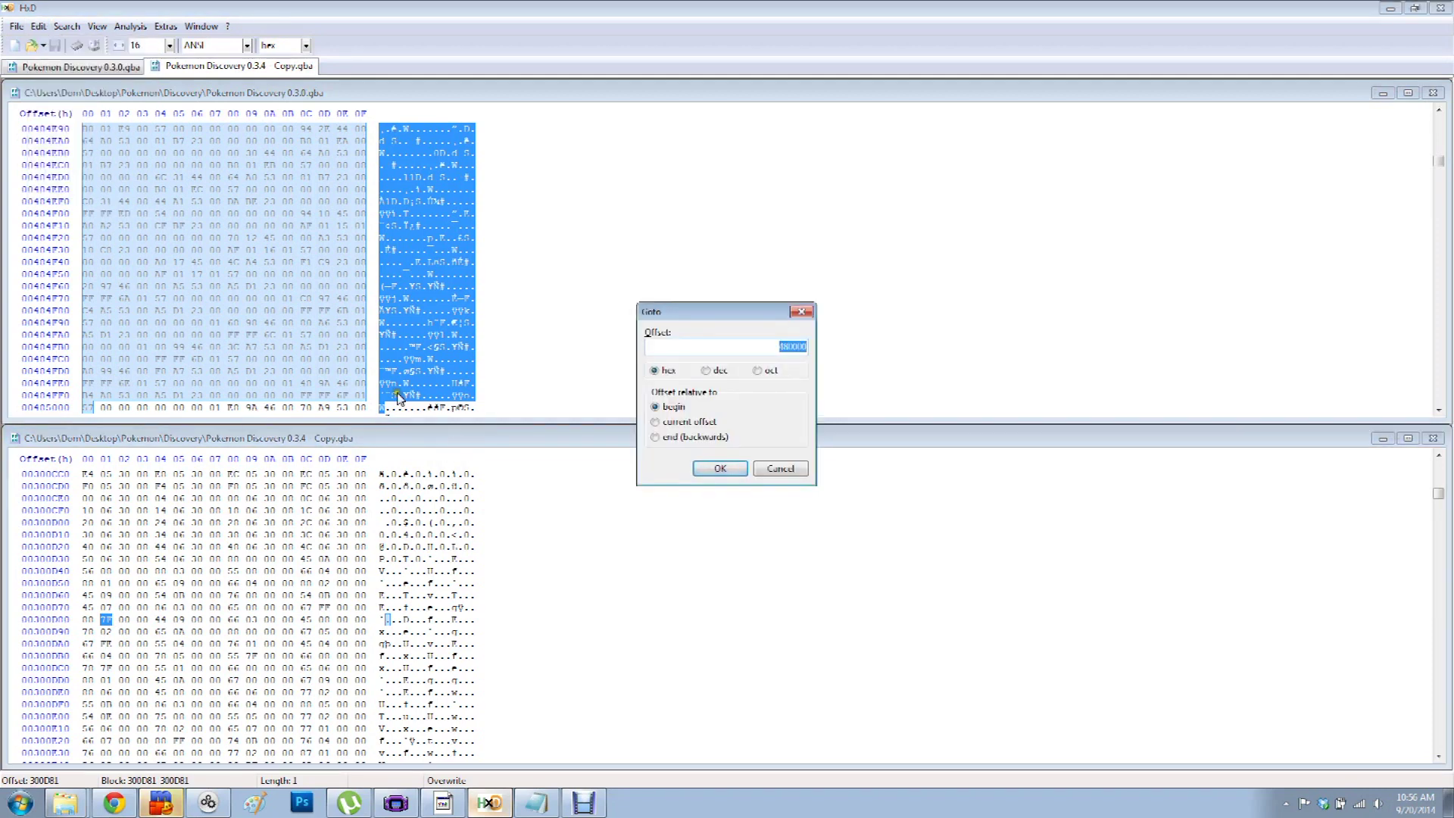
pyautogui.click(738, 471)
pyautogui.scroll(-3, 251, 602)
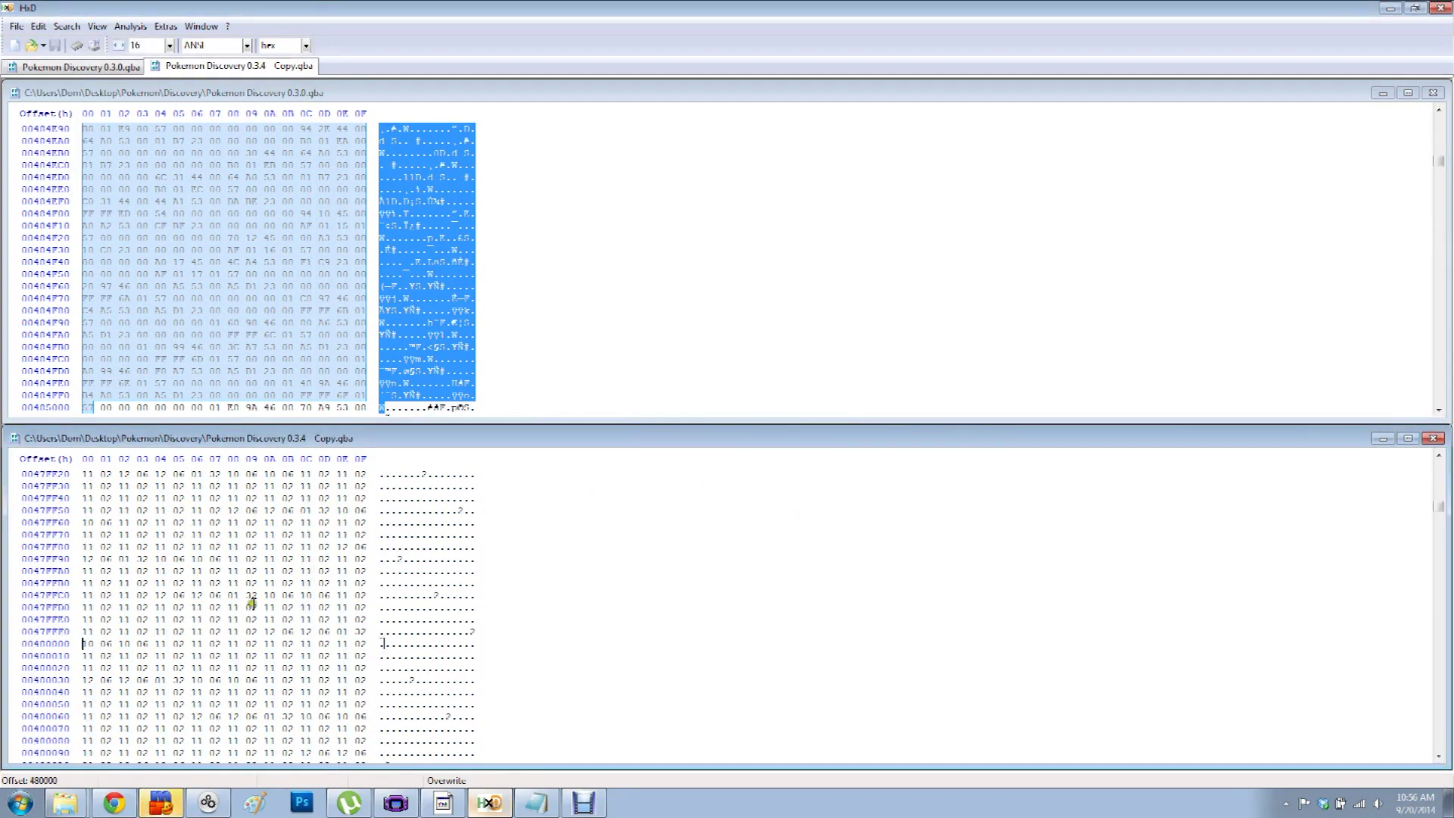
pyautogui.rightClick(85, 643)
pyautogui.click(106, 559)
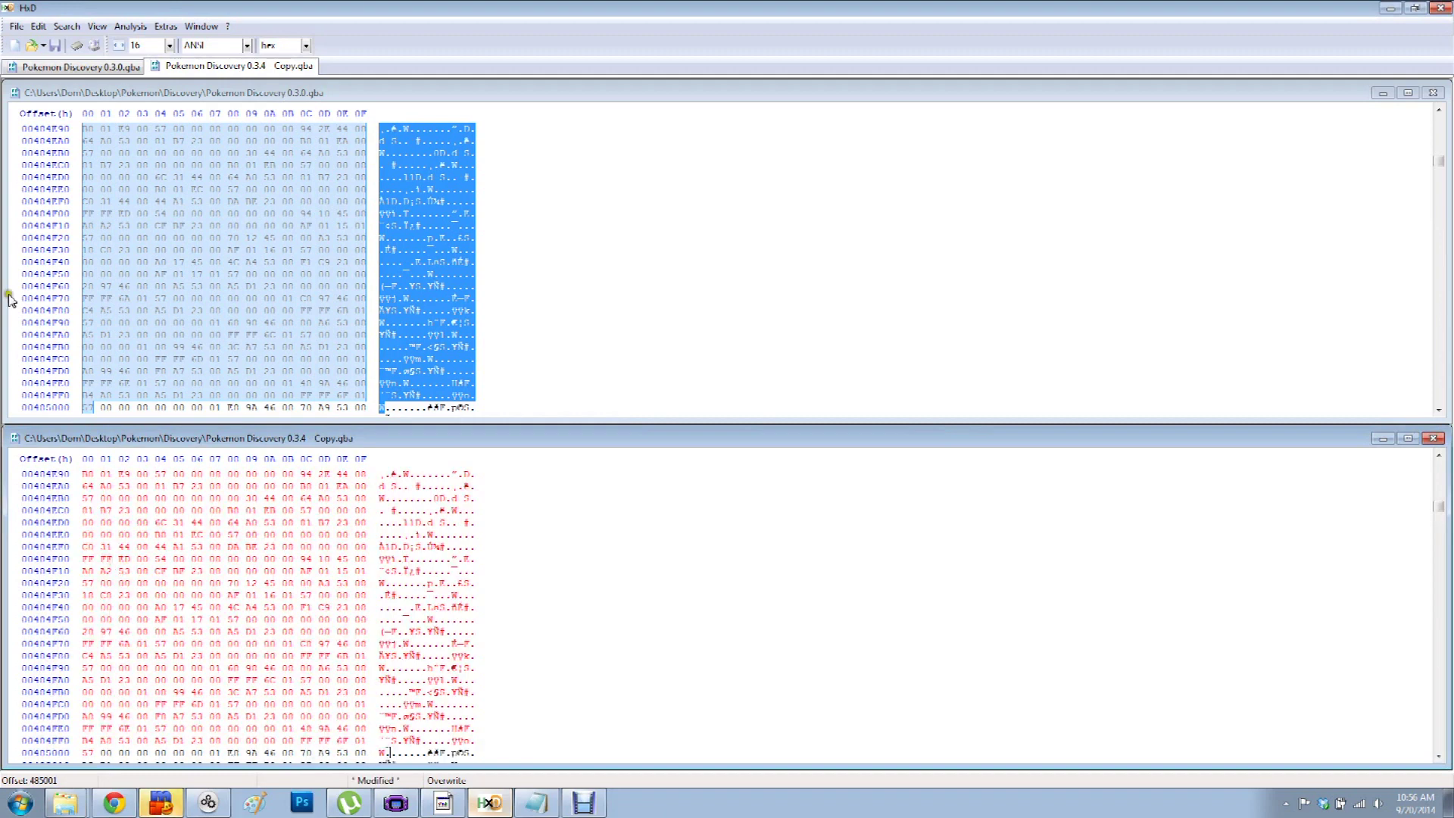
pyautogui.click(17, 28)
pyautogui.click(76, 85)
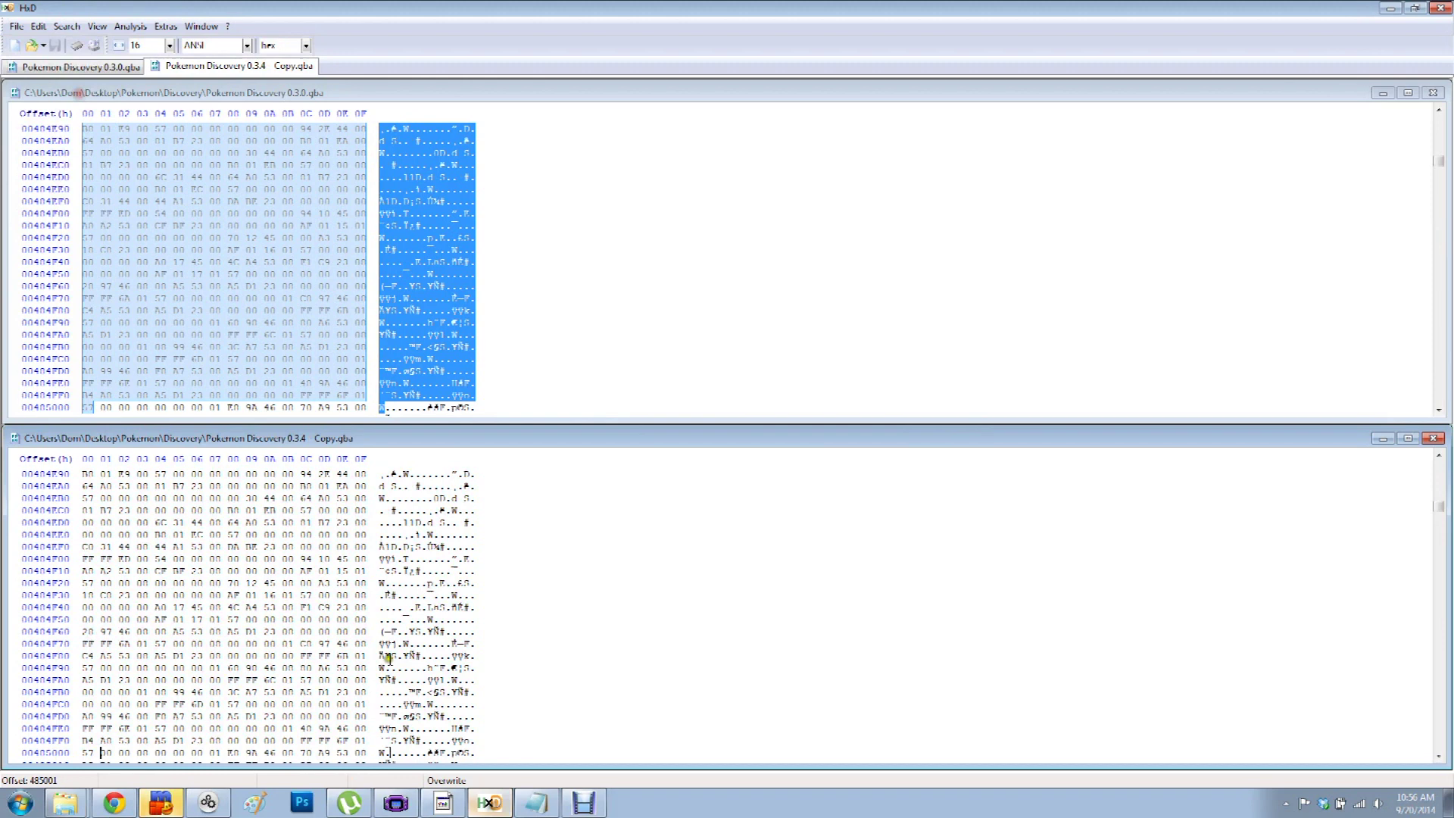
# - Switch to VisualBoyAdvance and load the newly saved Pokemon Discovery 0.3.4 - Copy ROM
pyautogui.click(397, 804)
pyautogui.click(846, 276)
pyautogui.click(852, 292)
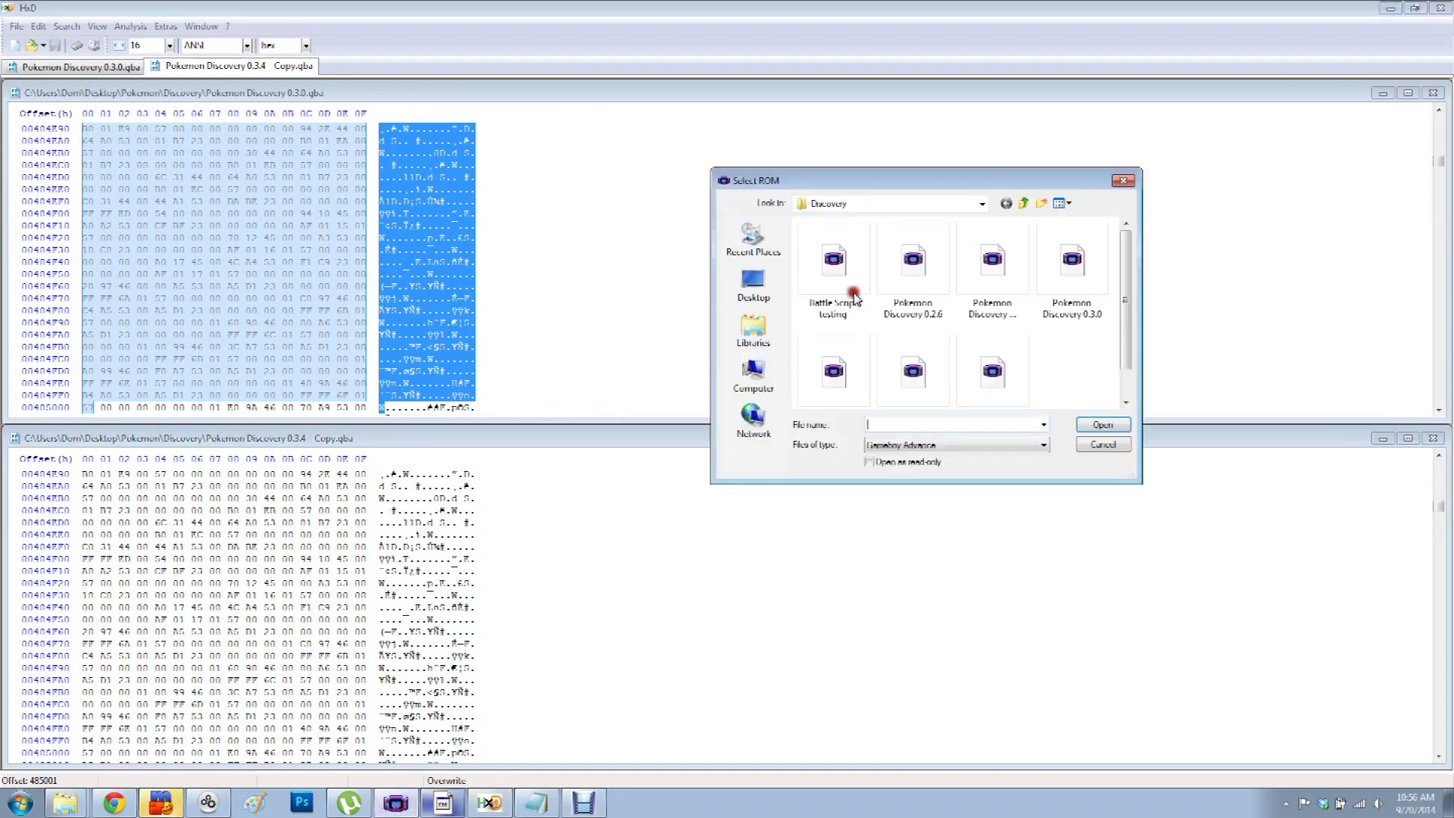
pyautogui.doubleClick(859, 346)
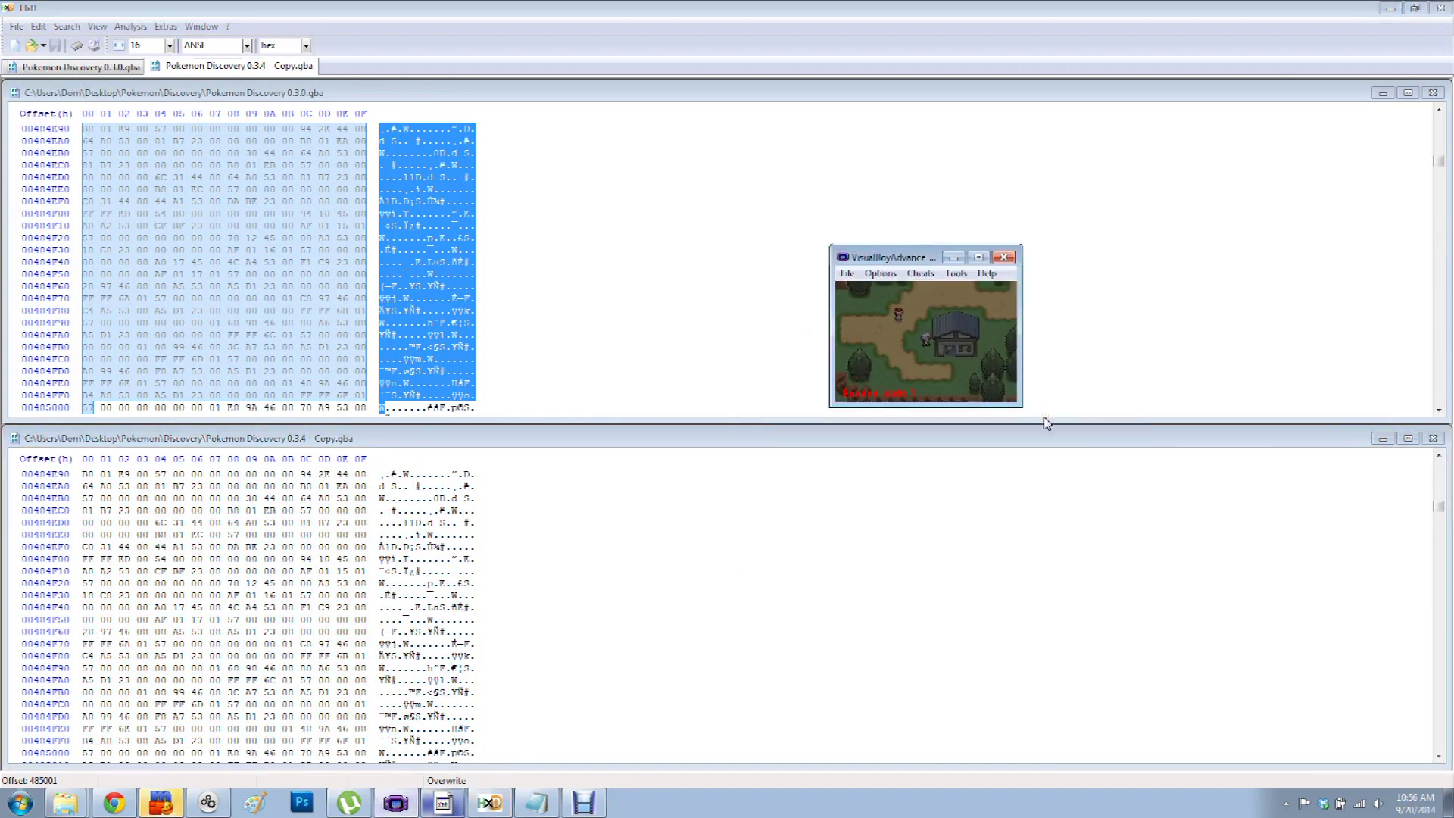
# - Walk the character around to the front of the house and go inside to test the ROM
pyautogui.press('Down')
pyautogui.press('Down')
pyautogui.press('Right')
pyautogui.press('Right')
pyautogui.press('Up')
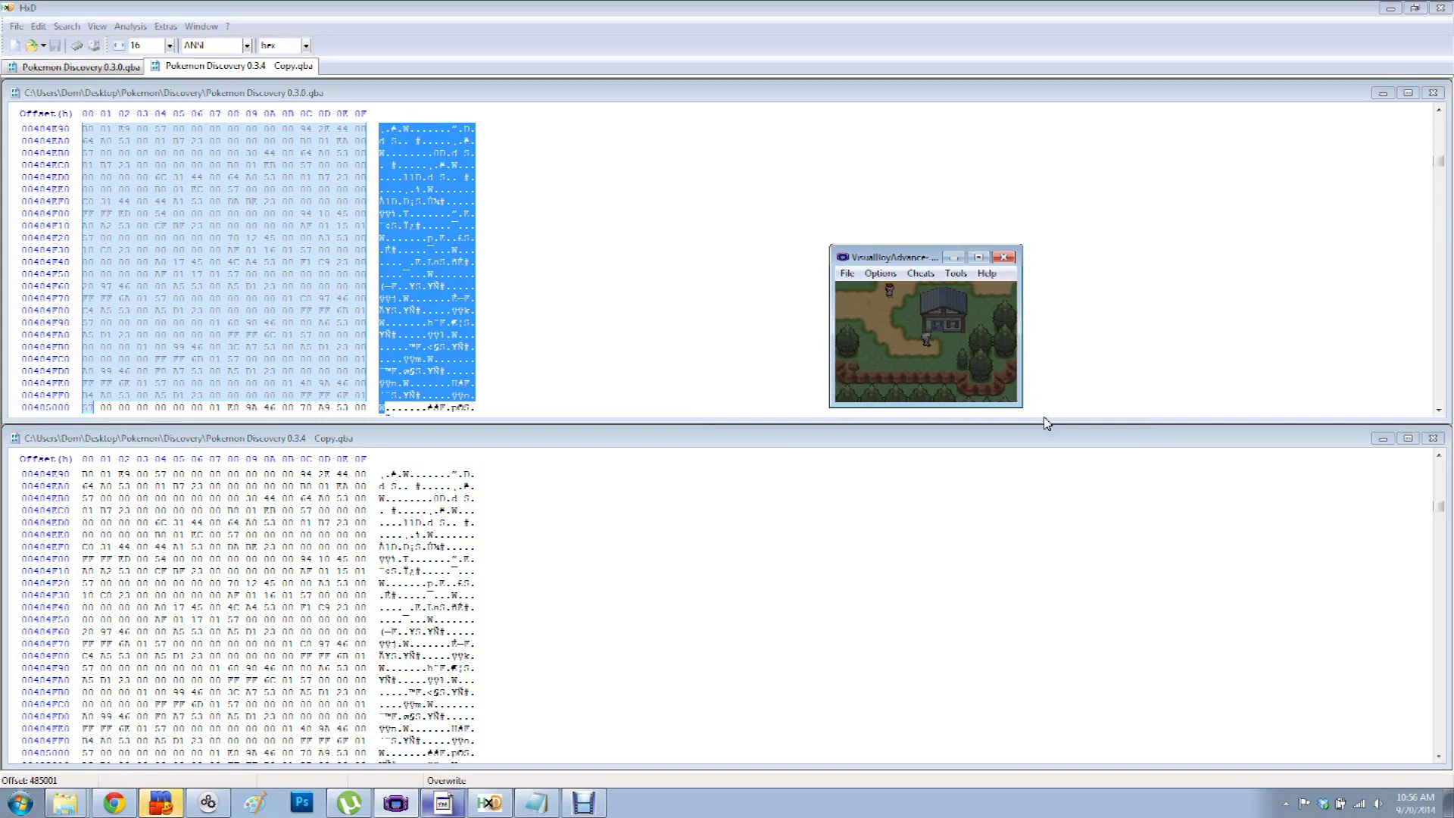
pyautogui.press('Up')
pyautogui.press('Left')
pyautogui.press('Left')
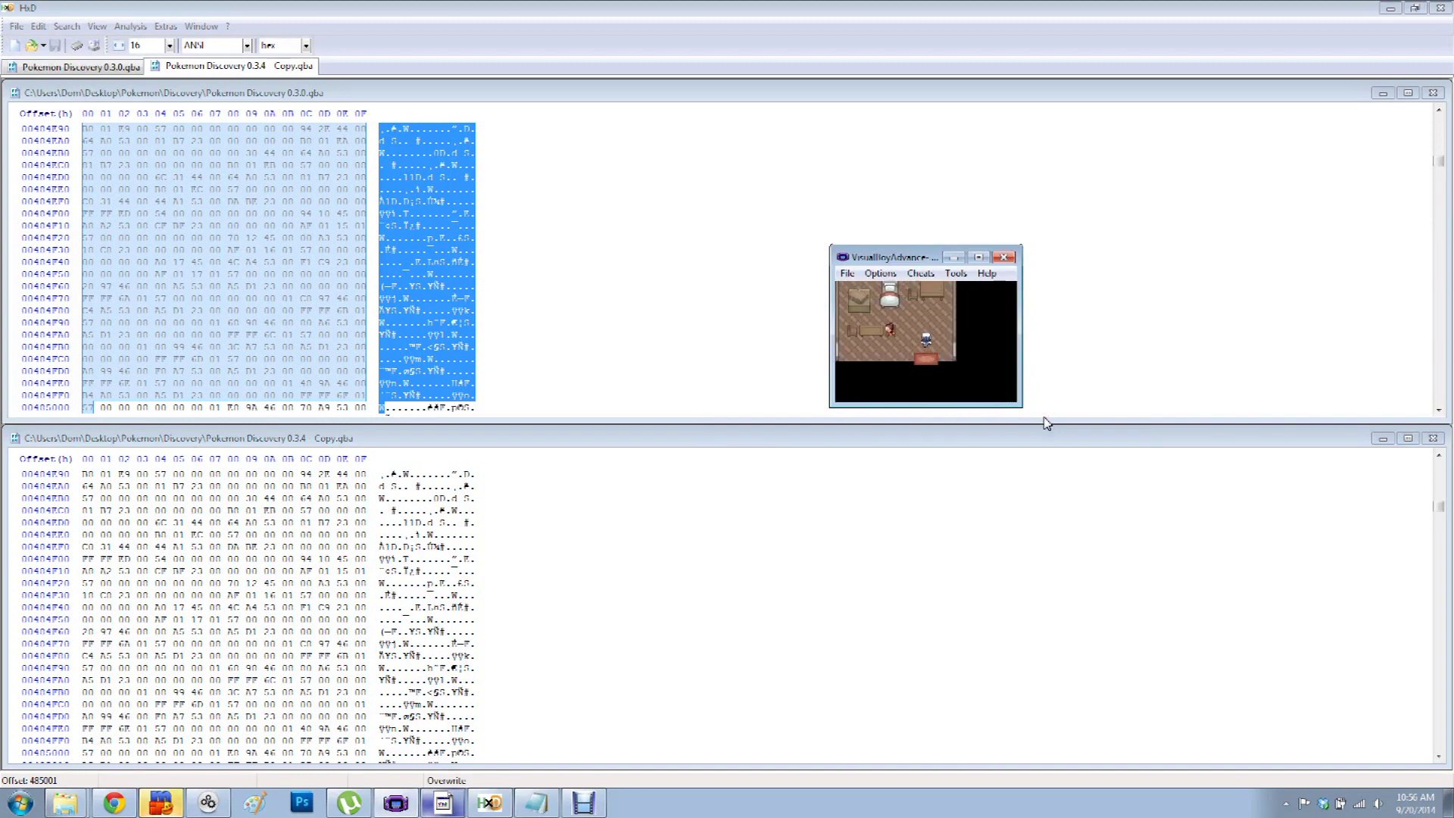
# - Walk the character across the room and out through the door of the house
pyautogui.press('Right')
pyautogui.press('Right')
pyautogui.press('Down')
pyautogui.press('Down')
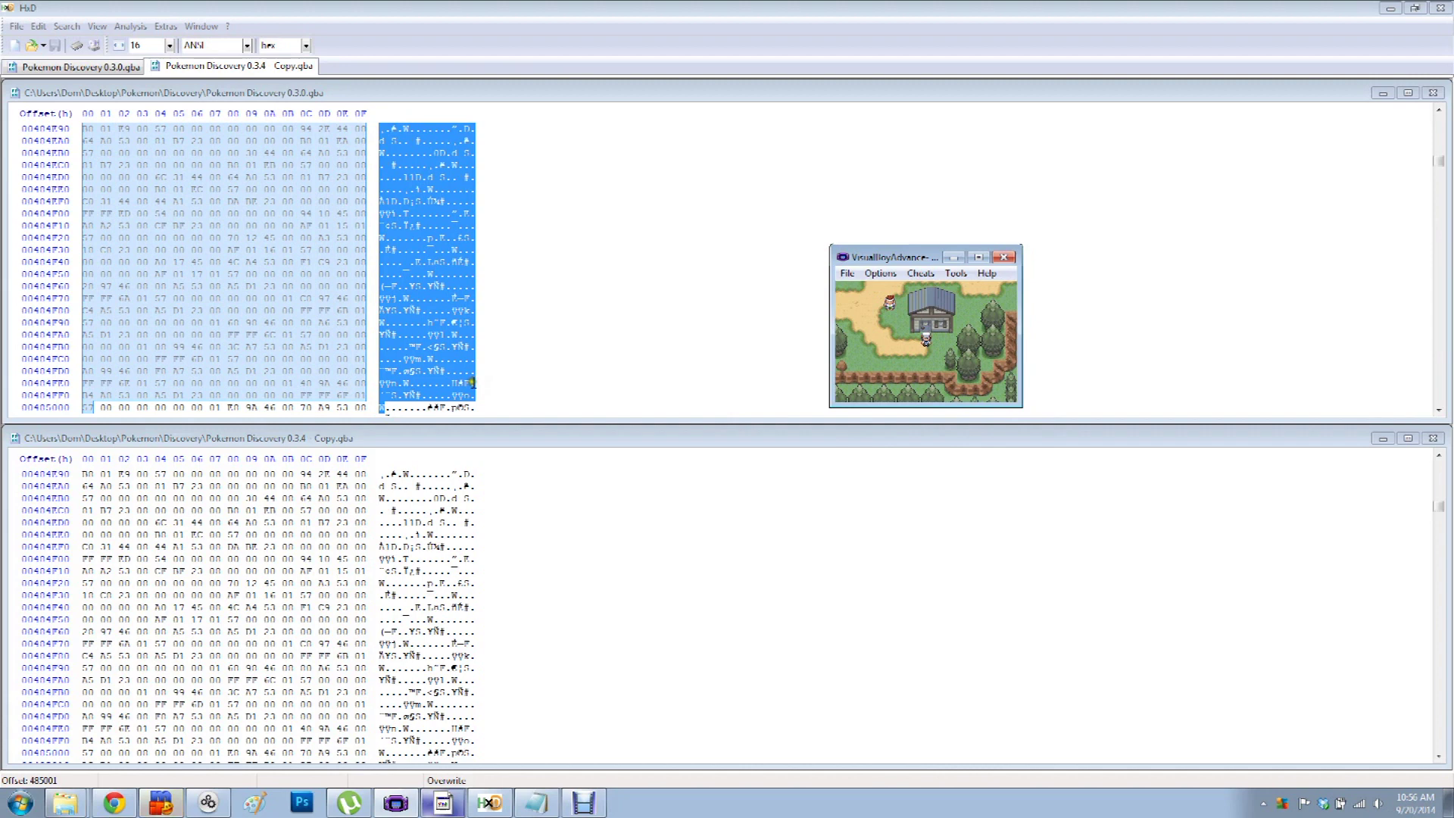
# - Switch to HxD and close Pokemon Discovery 0.3.4 - Copy.gba
pyautogui.click(311, 442)
pyautogui.click(1433, 439)
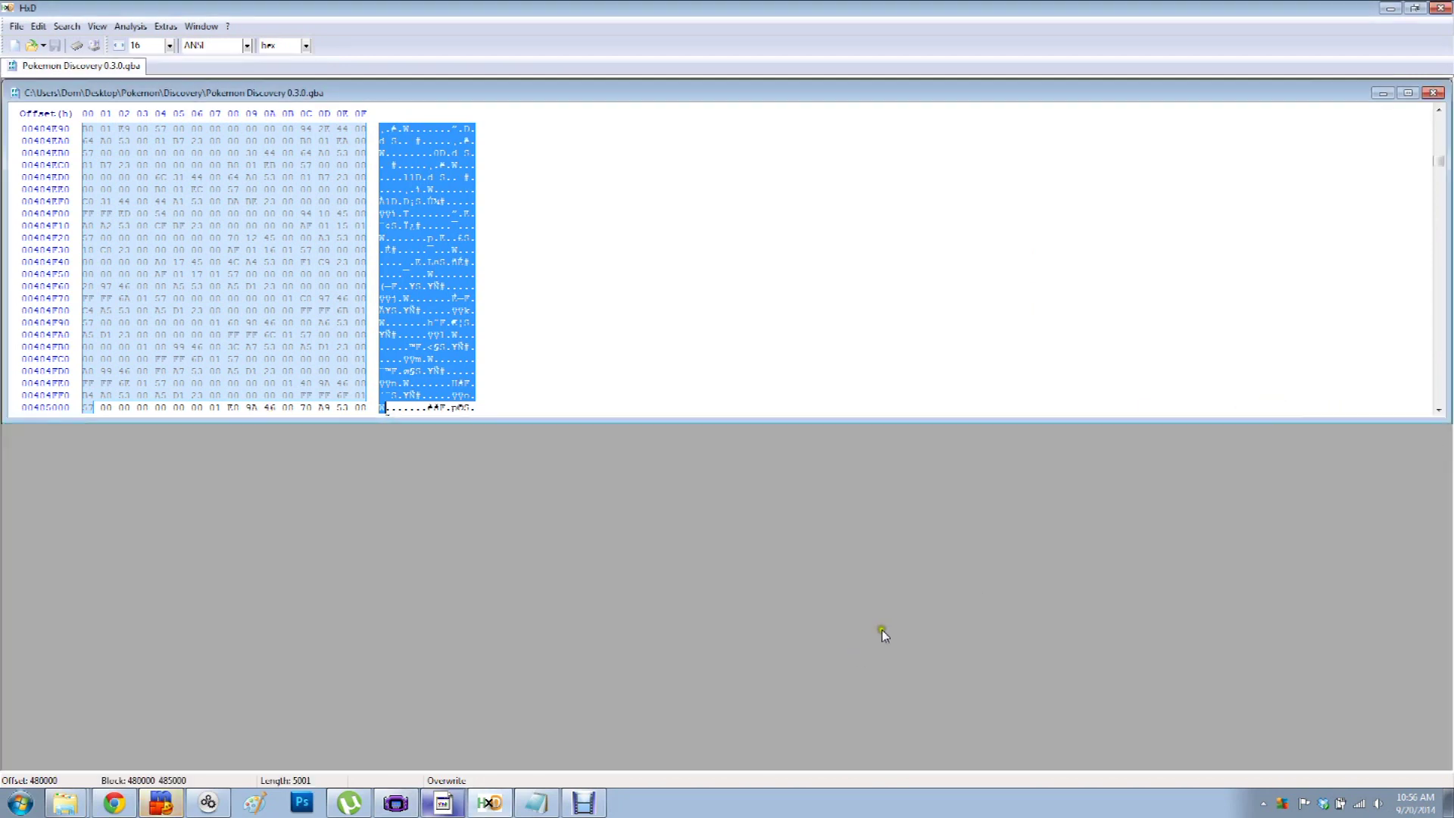
# - In the Key notes, remove the 480000 NOTWORKING/WORKING line and add "480000 - NOT WORKING" beneath the 450000 entry
pyautogui.click(536, 805)
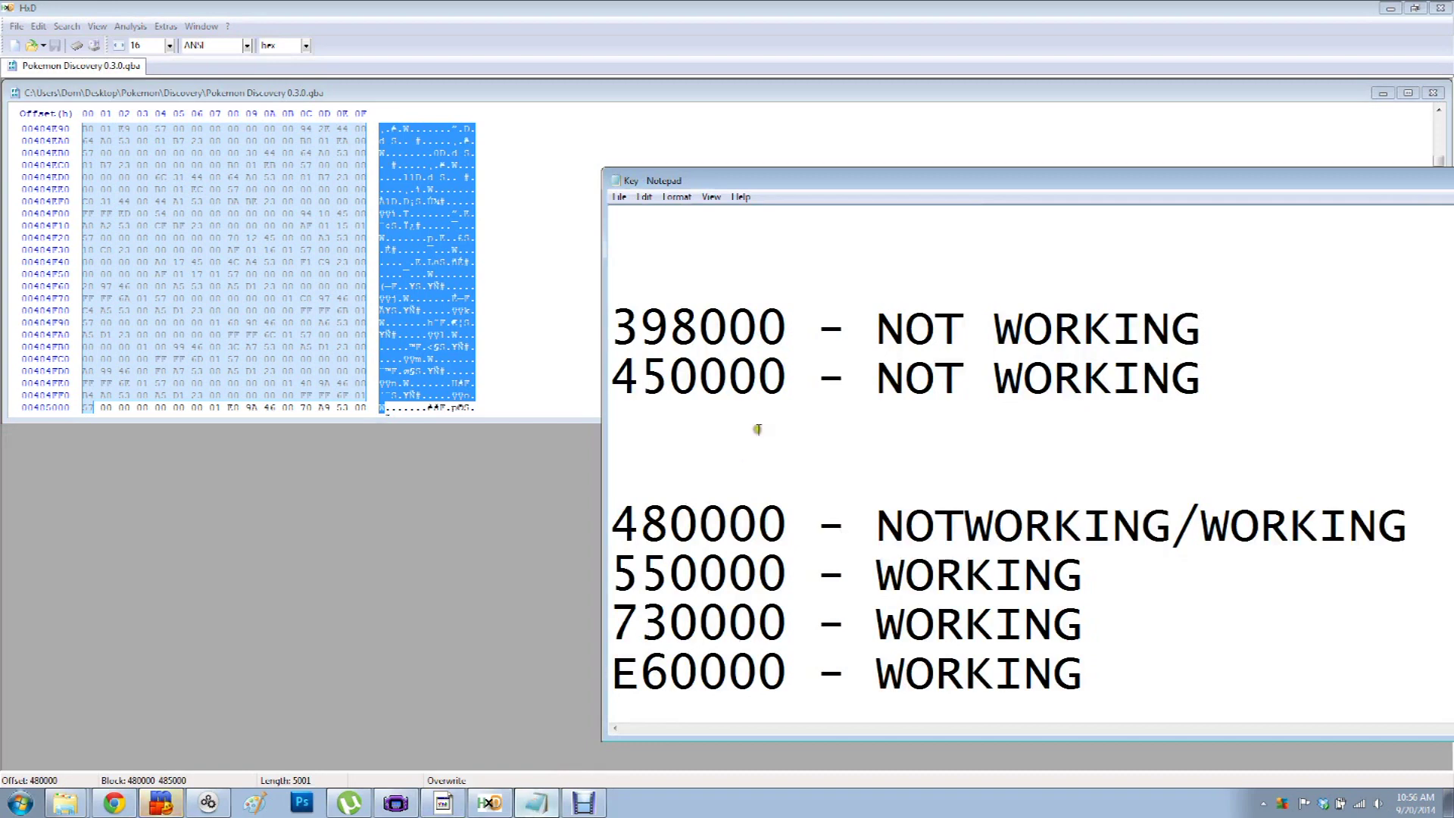
pyautogui.moveTo(1419, 523); pyautogui.dragTo(695, 497)
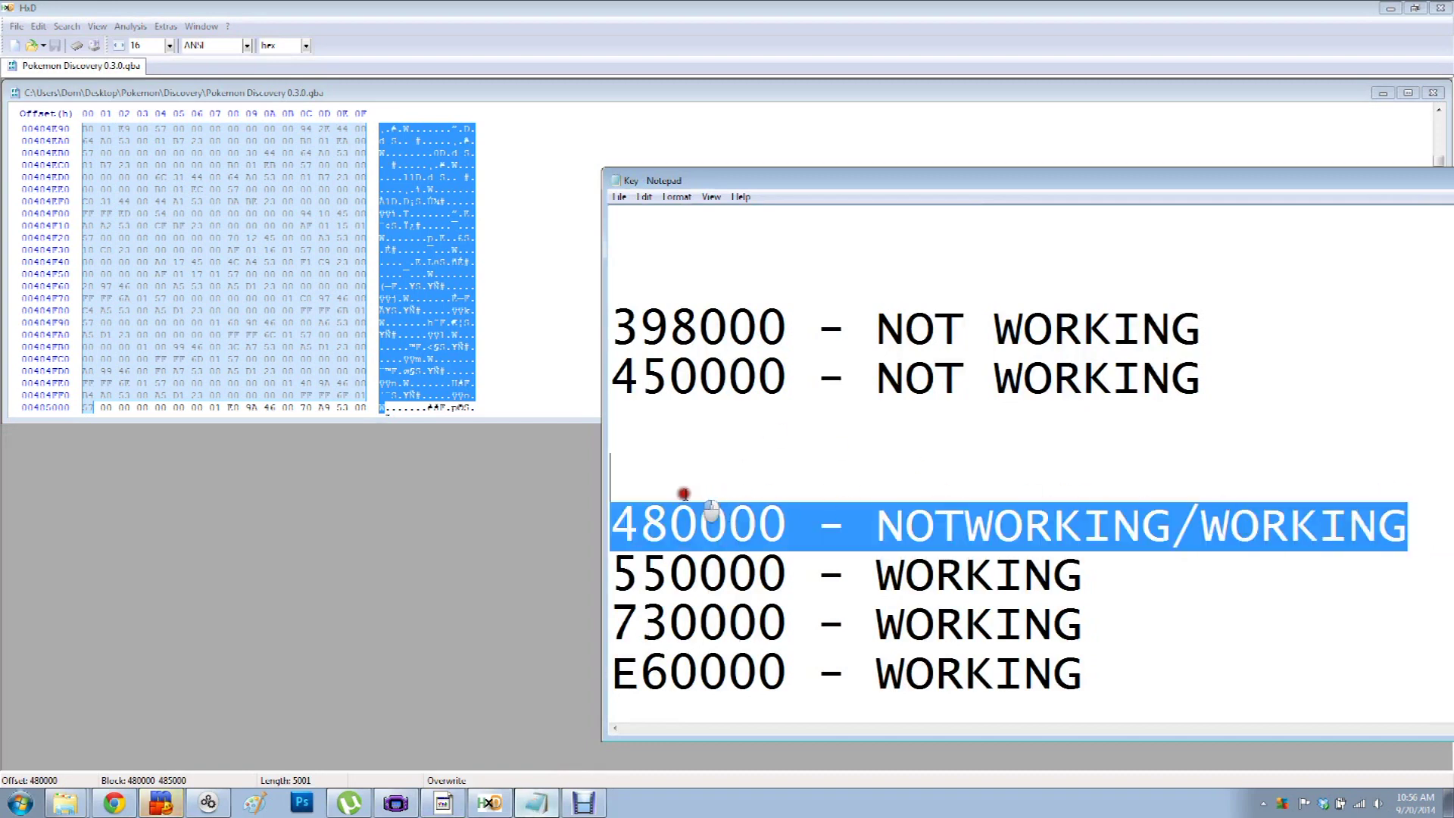
pyautogui.press('Delete')
pyautogui.write('4')
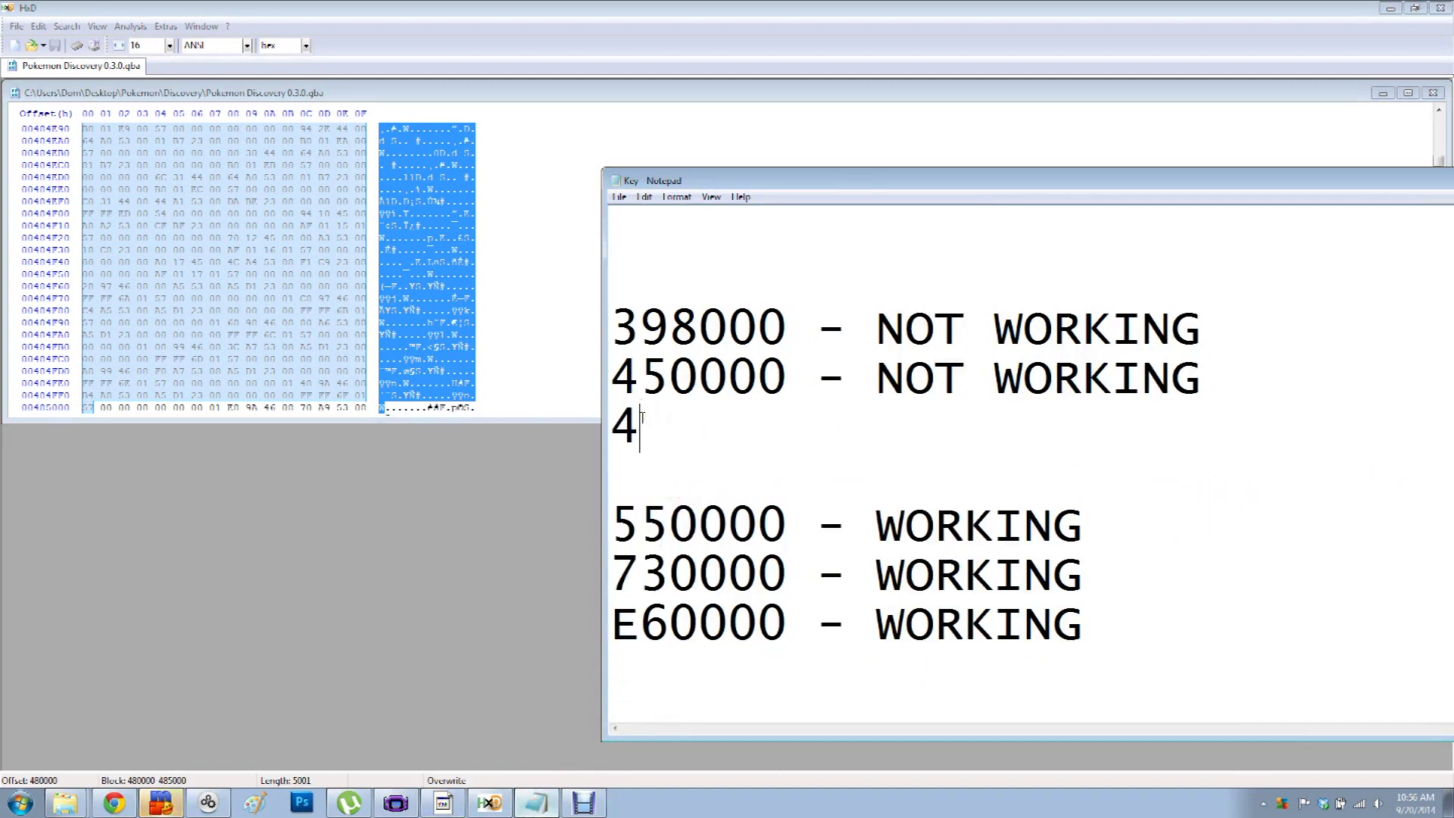
pyautogui.write('80000 - ')
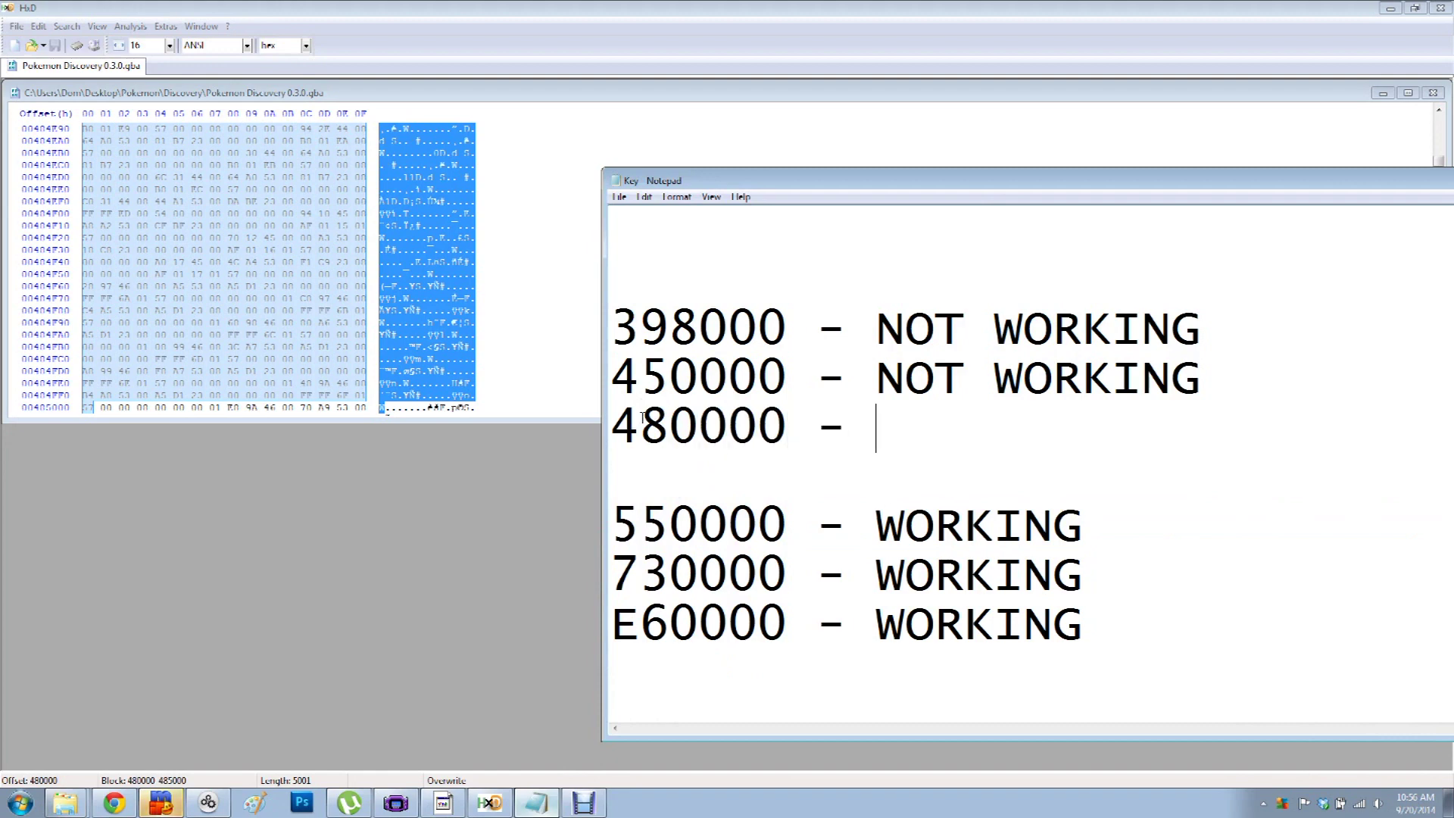
pyautogui.write('NOT WORKING')
pyautogui.press('Return')
# - Add the line "485000 - WORKING" directly above the 550000 entry in the notes
pyautogui.press('Down')
pyautogui.write('48')
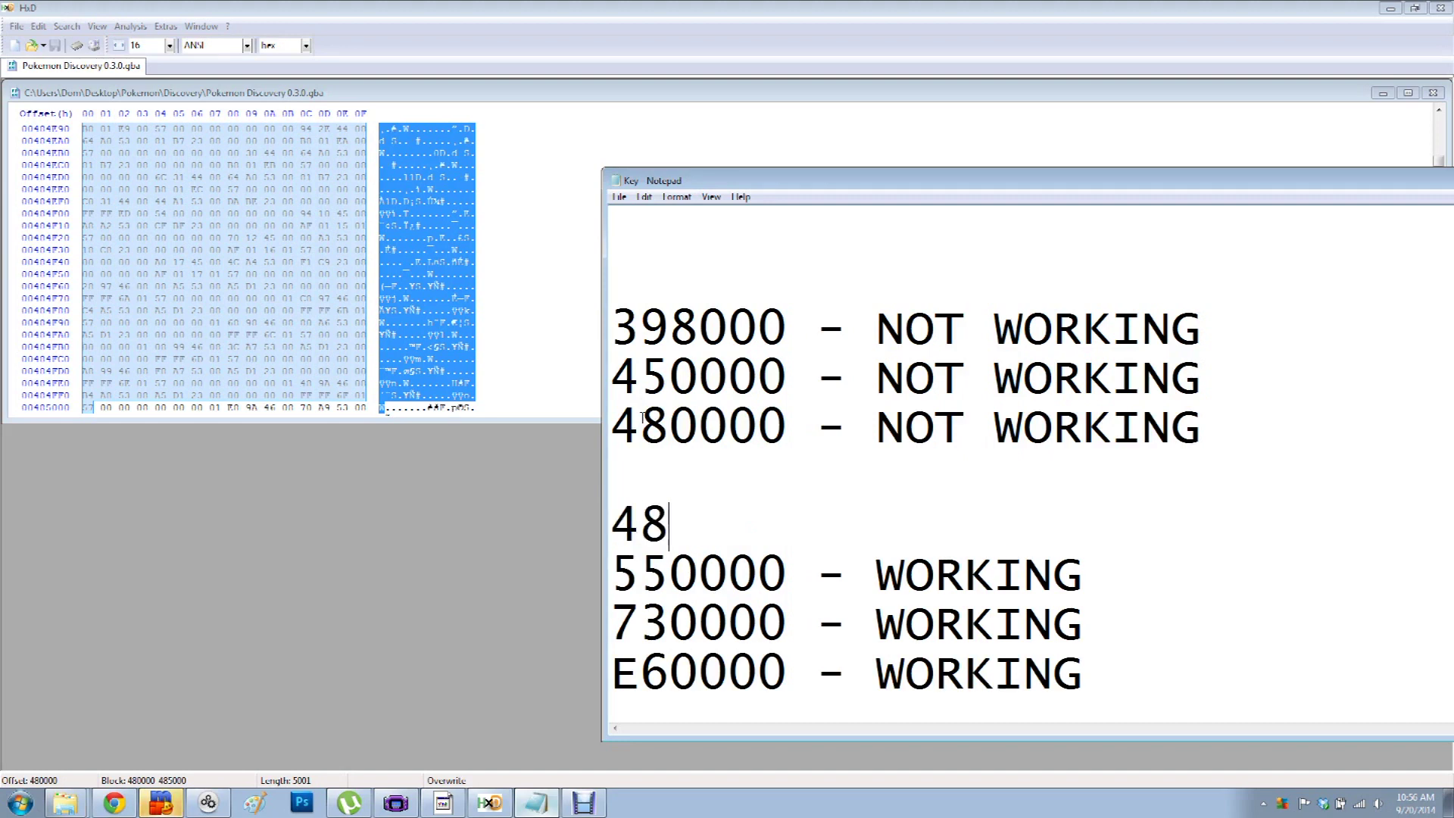
pyautogui.write('5000 - ')
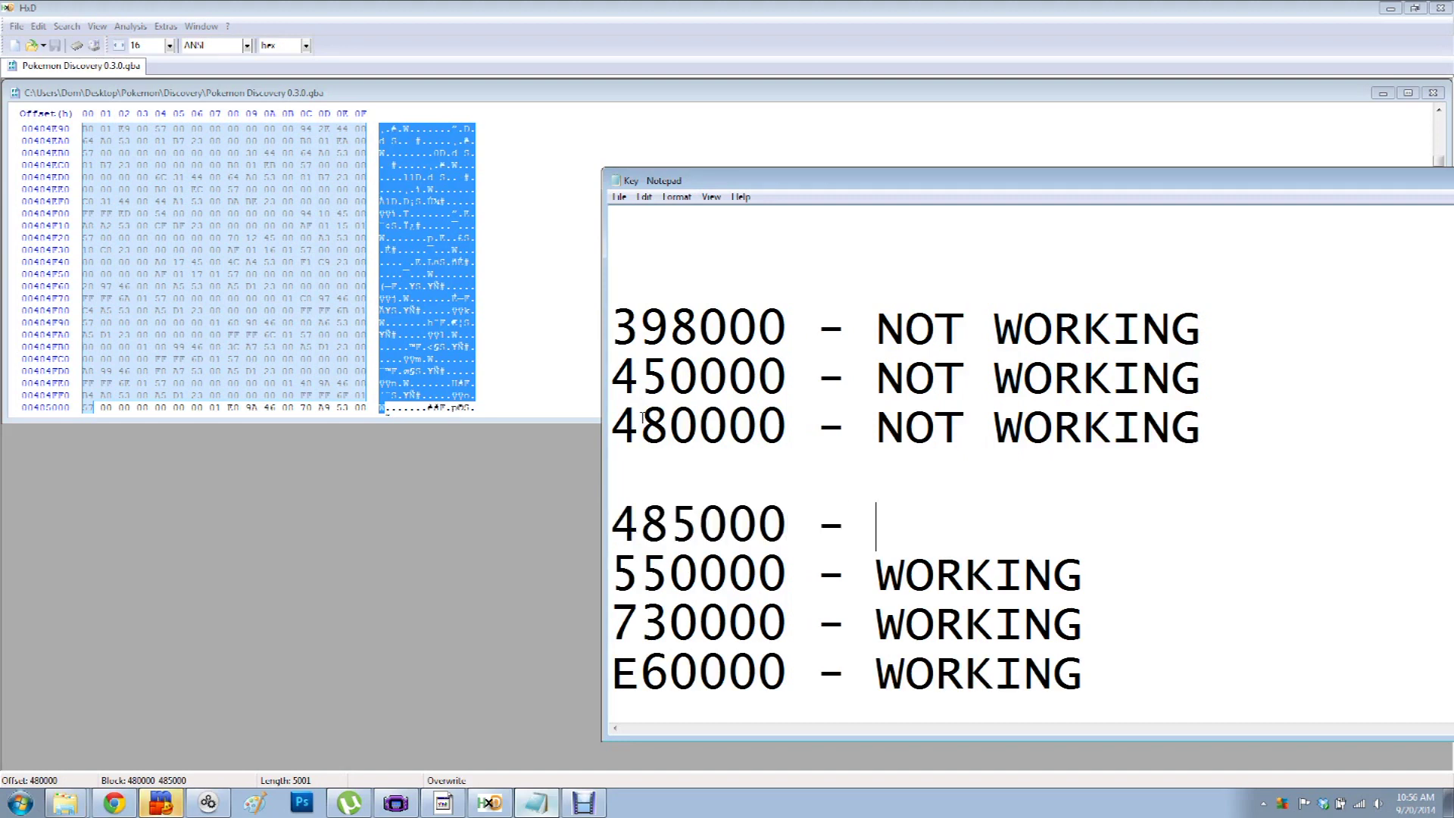
pyautogui.write('WORKING')
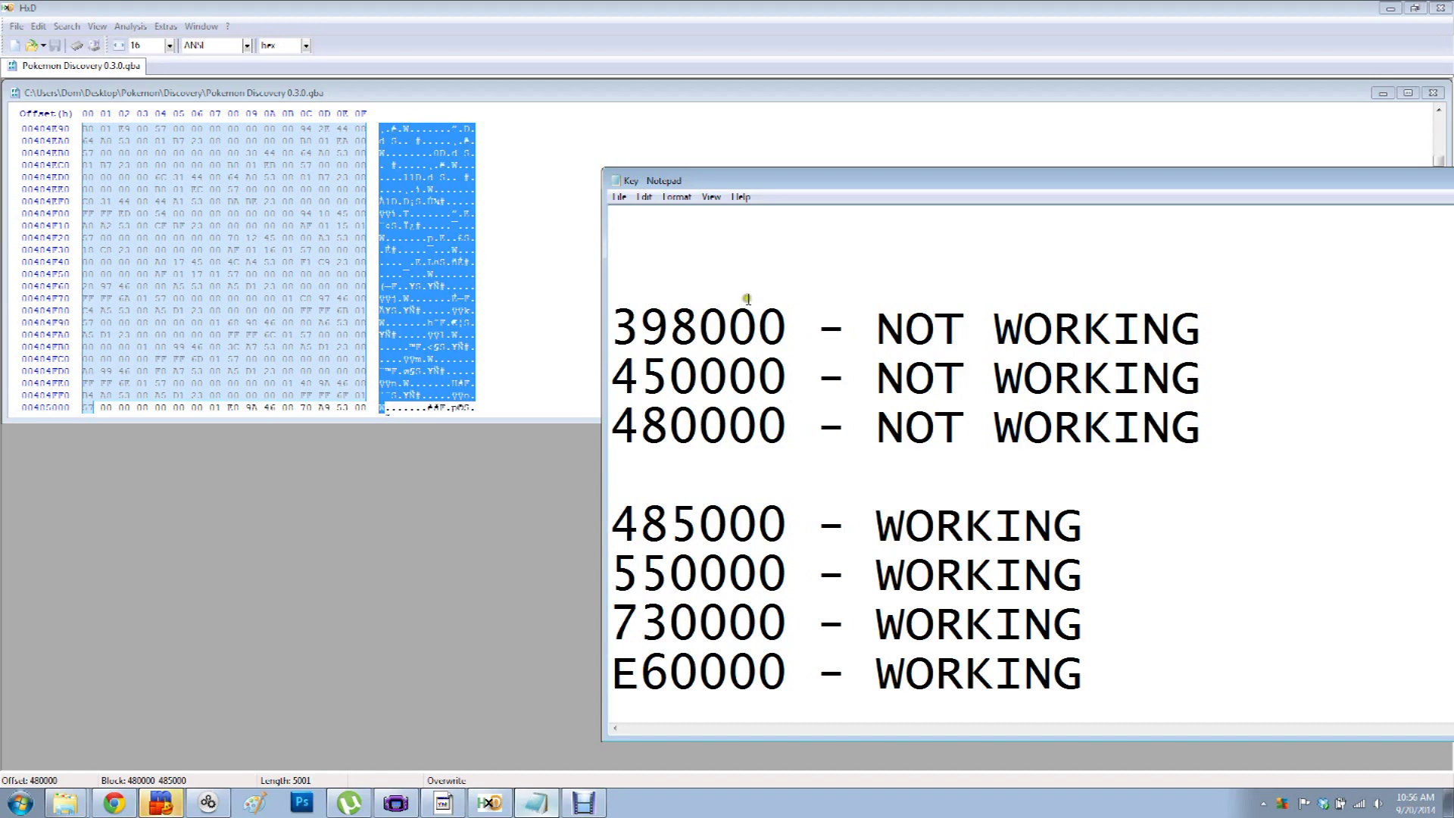
pyautogui.moveTo(614, 525); pyautogui.dragTo(787, 525)
pyautogui.click(788, 525)
pyautogui.moveTo(671, 525); pyautogui.dragTo(780, 534)
pyautogui.click(679, 482)
pyautogui.press('Return')
pyautogui.write('4')
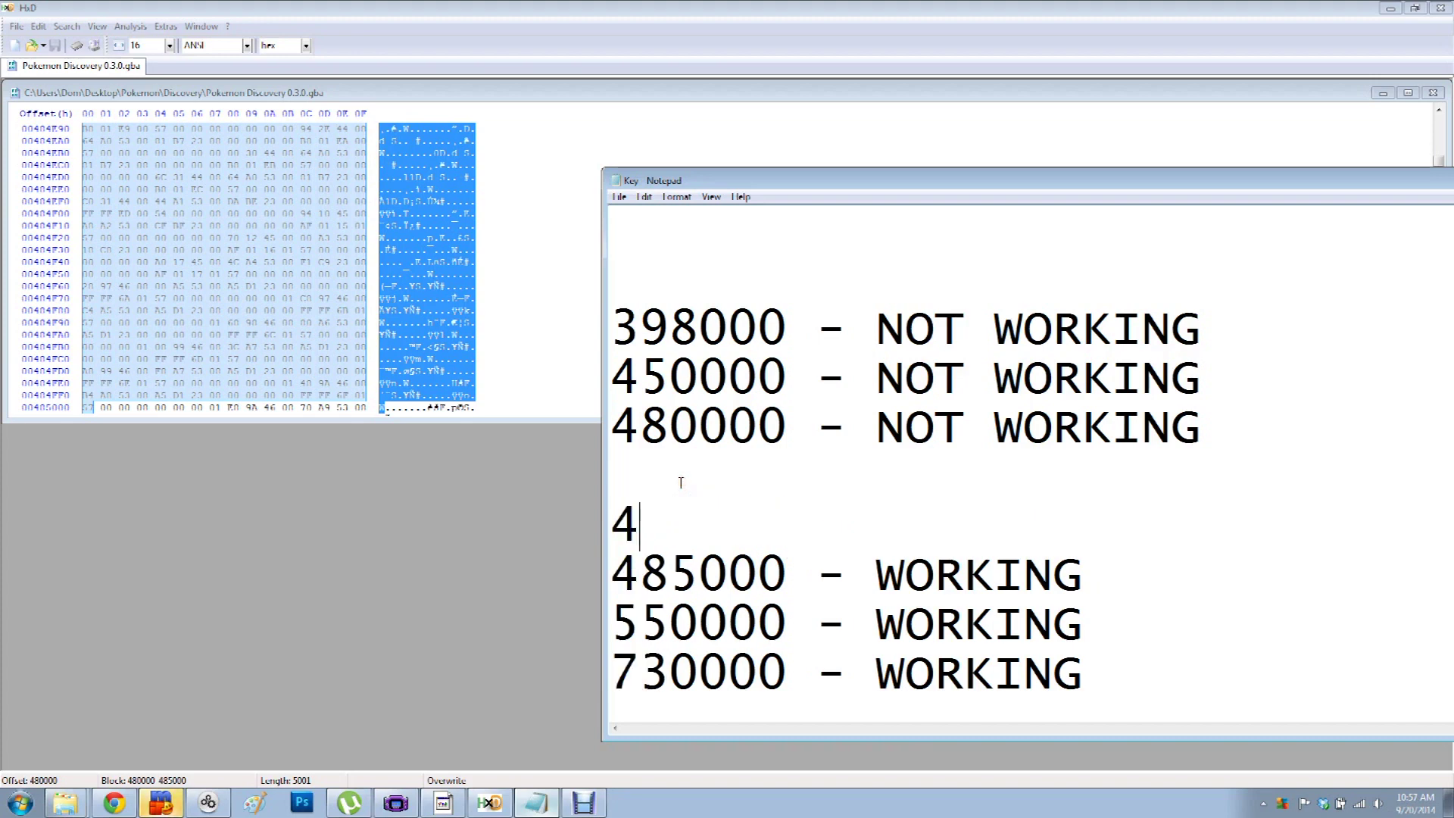
pyautogui.write('80')
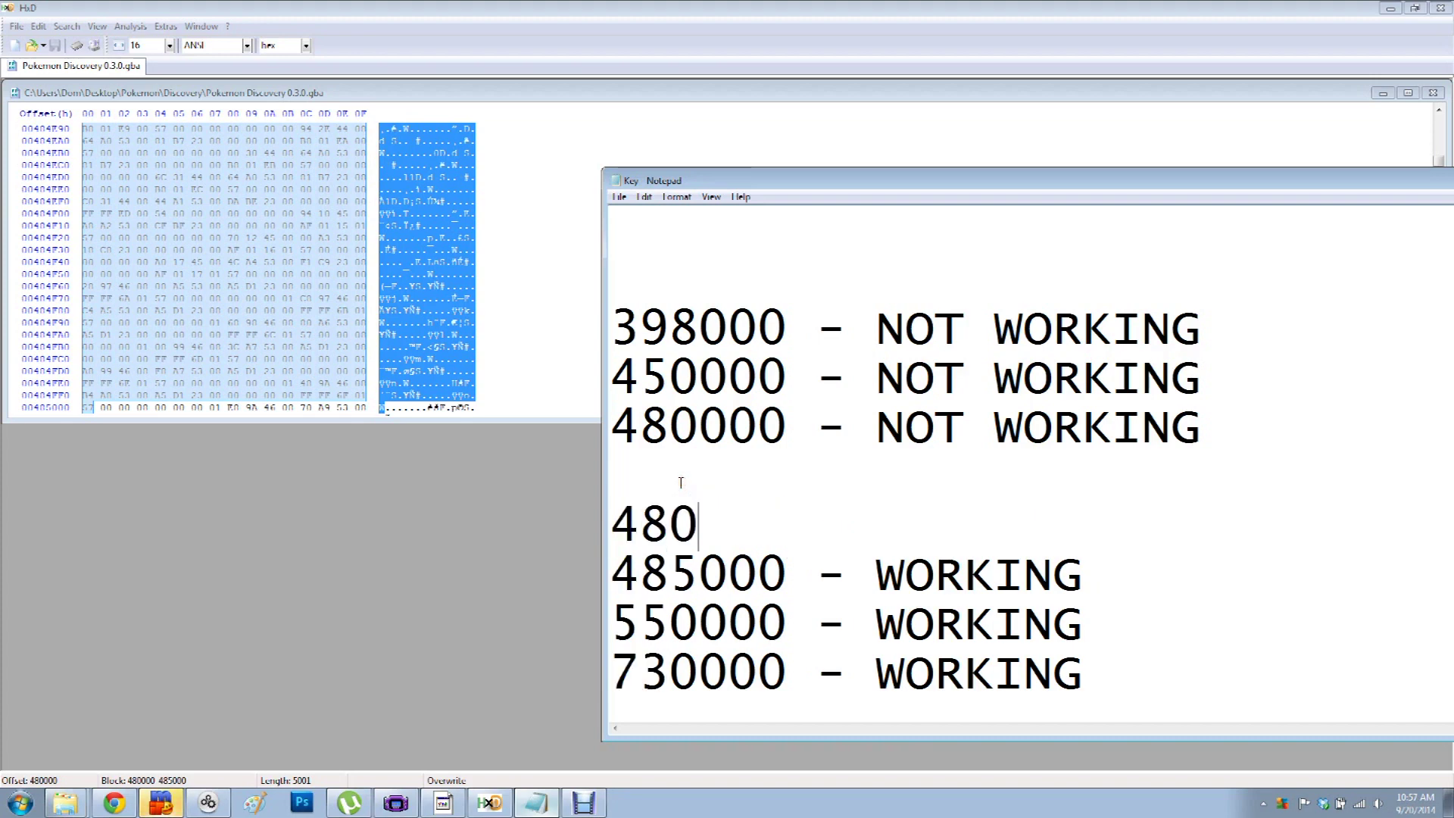
pyautogui.press('BackSpace')
pyautogui.write('2500')
pyautogui.press('BackSpace')
pyautogui.press('BackSpace')
pyautogui.press('BackSpace')
pyautogui.press('BackSpace')
pyautogui.press('BackSpace')
pyautogui.press('BackSpace')
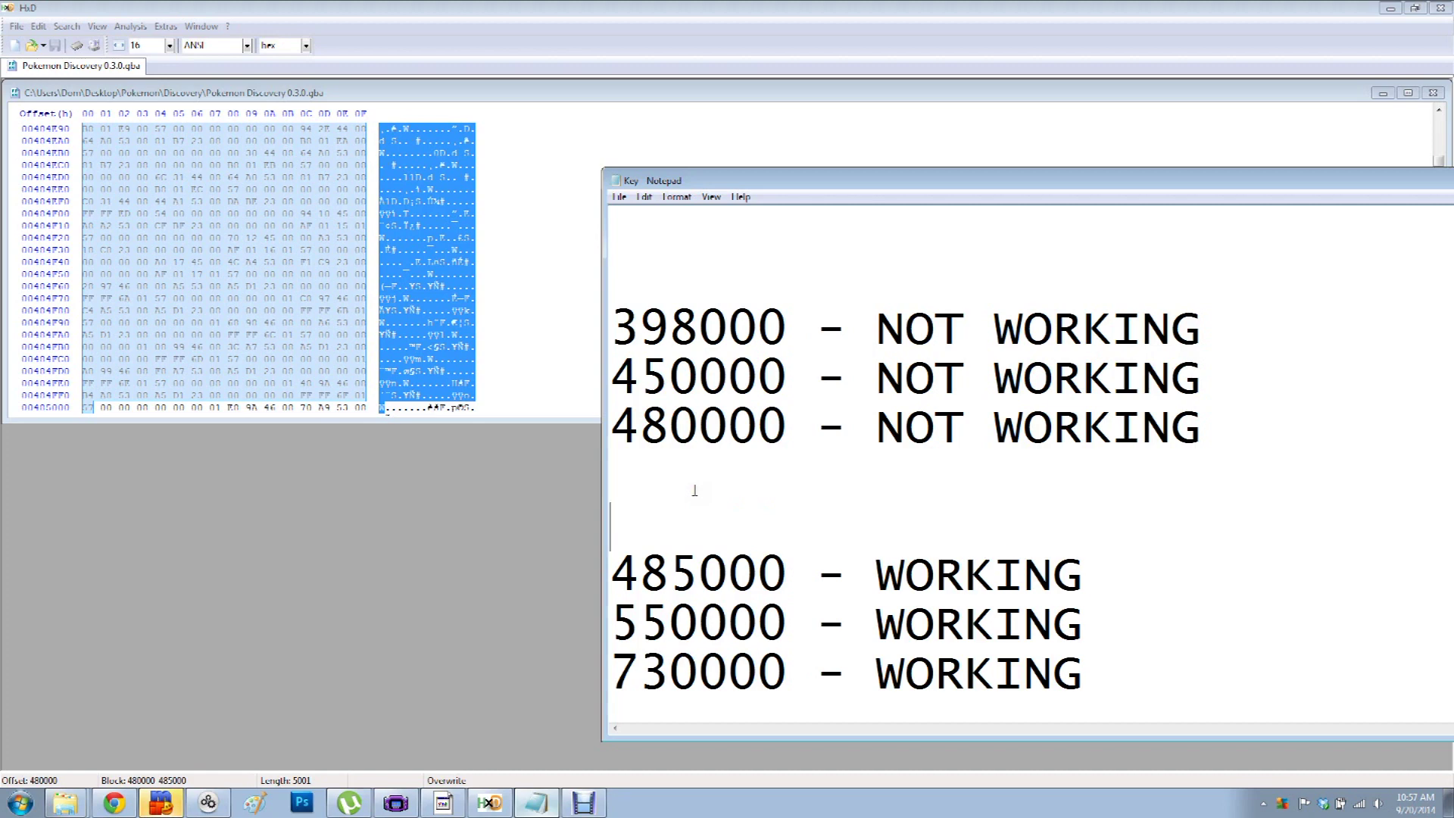
# - In the Discovery folder, delete Pokemon Discovery 0.3.4 - Copy and replace it with a fresh copy of Pokemon Discovery 0.3.4
pyautogui.click(285, 488)
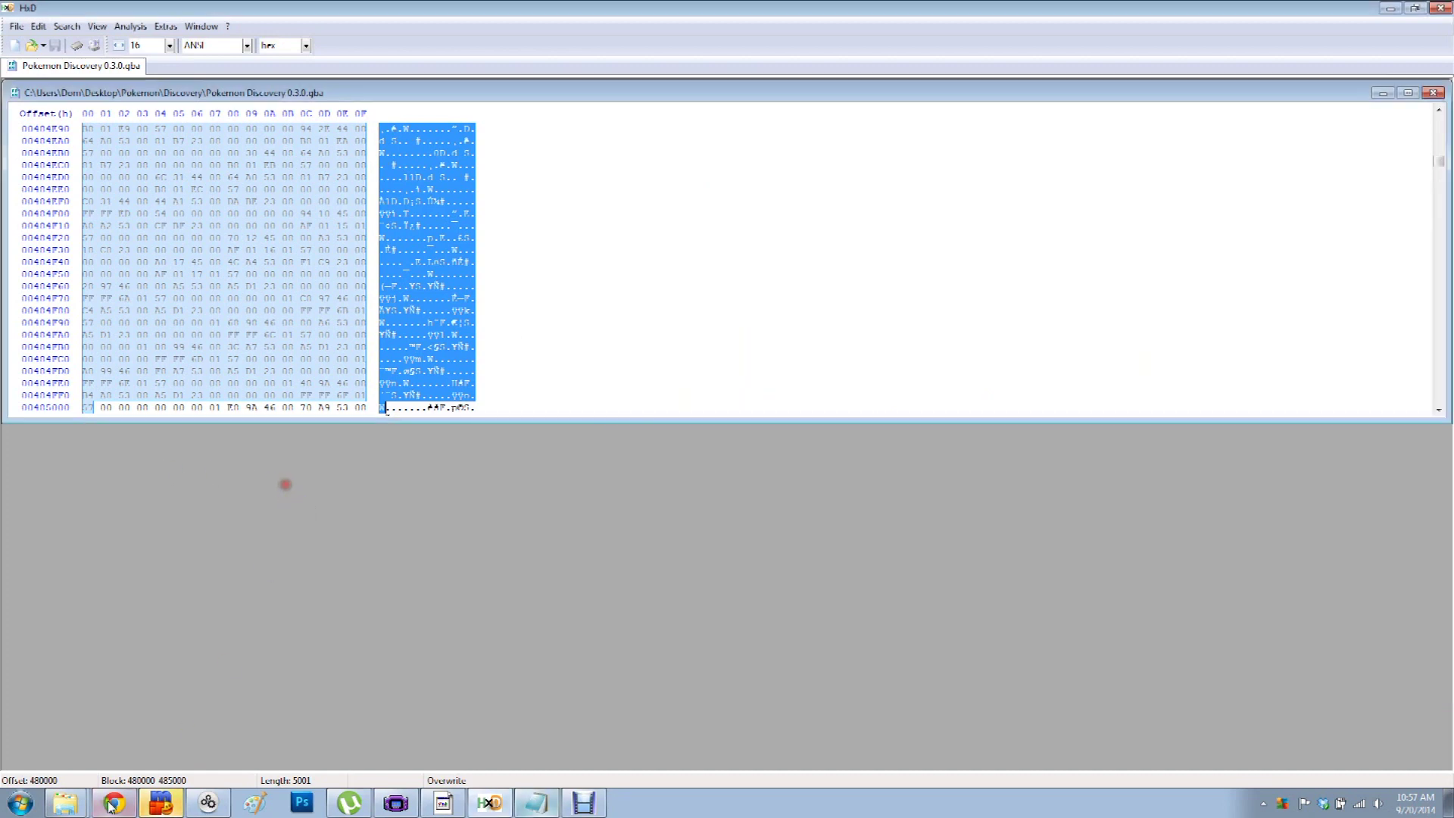
pyautogui.click(65, 803)
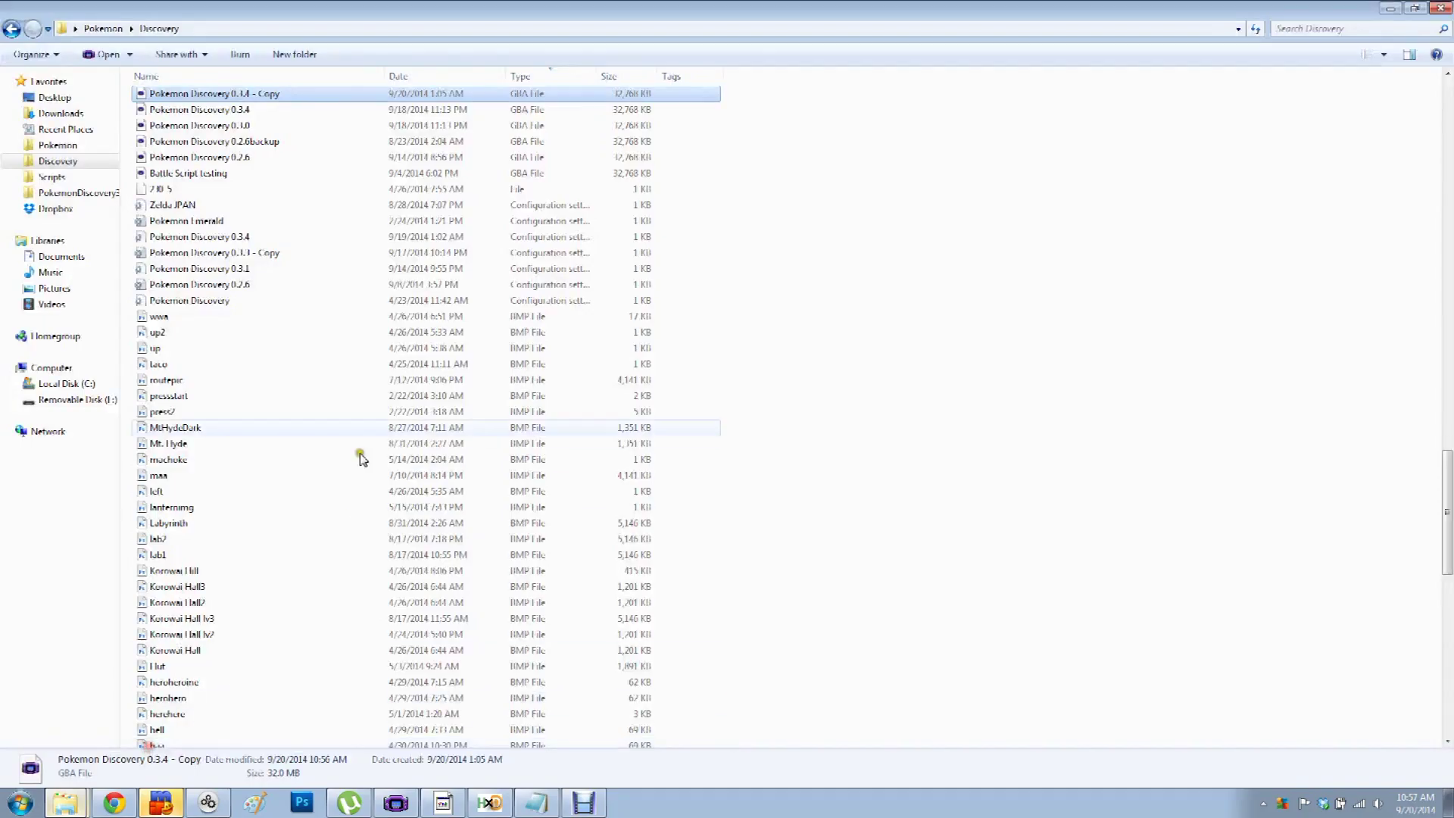
pyautogui.press('Delete')
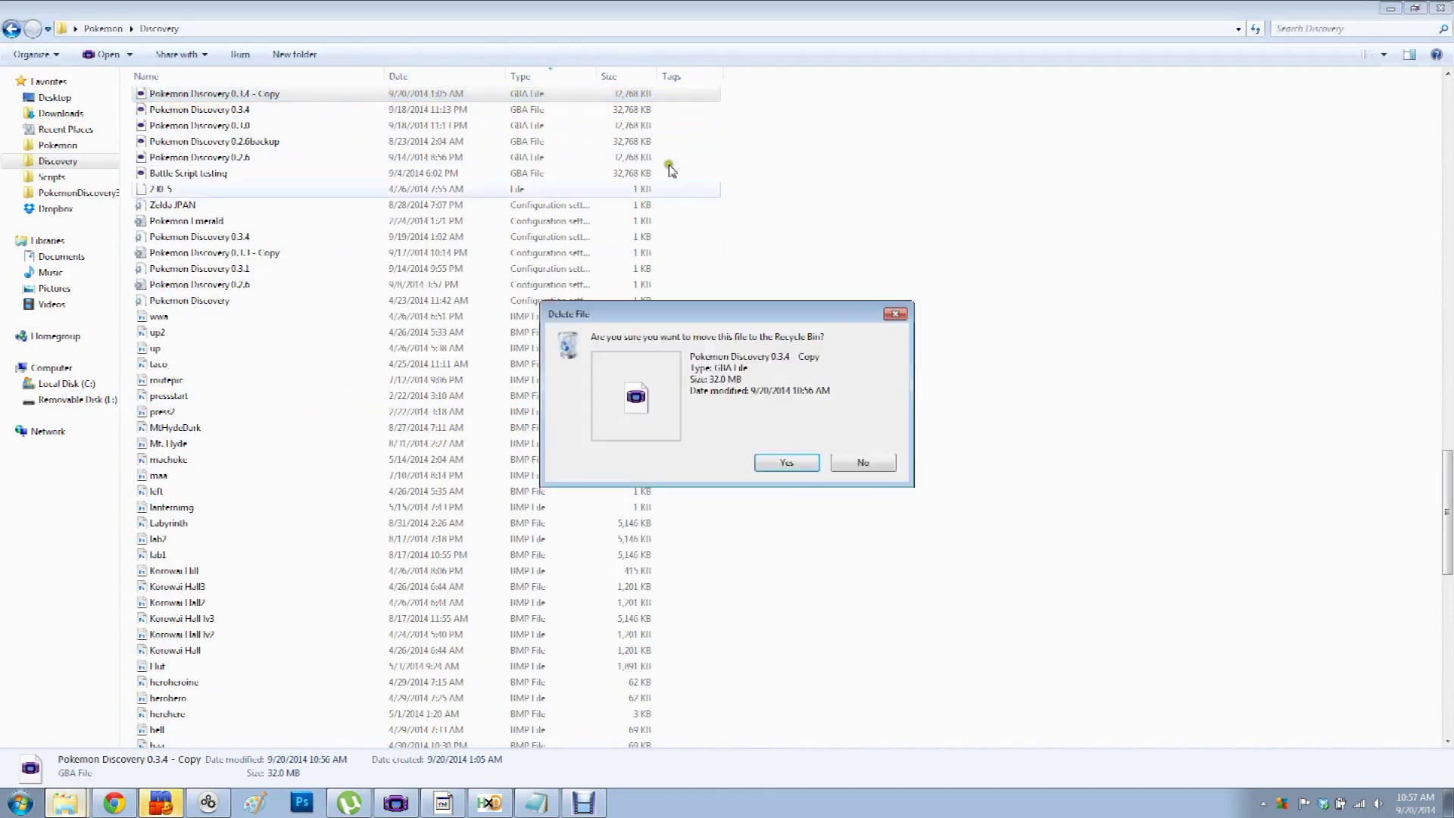
pyautogui.click(781, 458)
pyautogui.rightClick(210, 88)
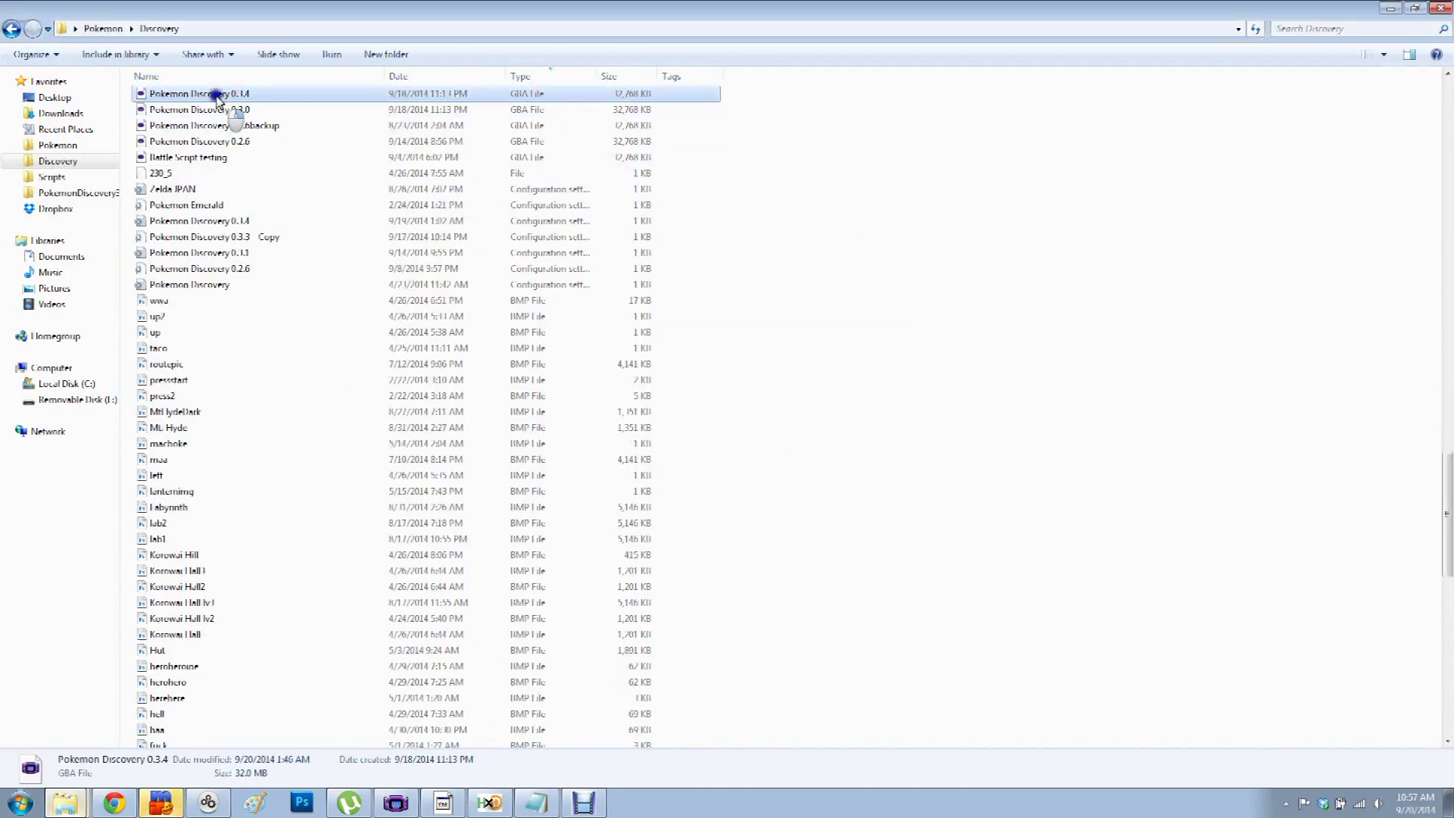
pyautogui.click(262, 369)
pyautogui.rightClick(813, 261)
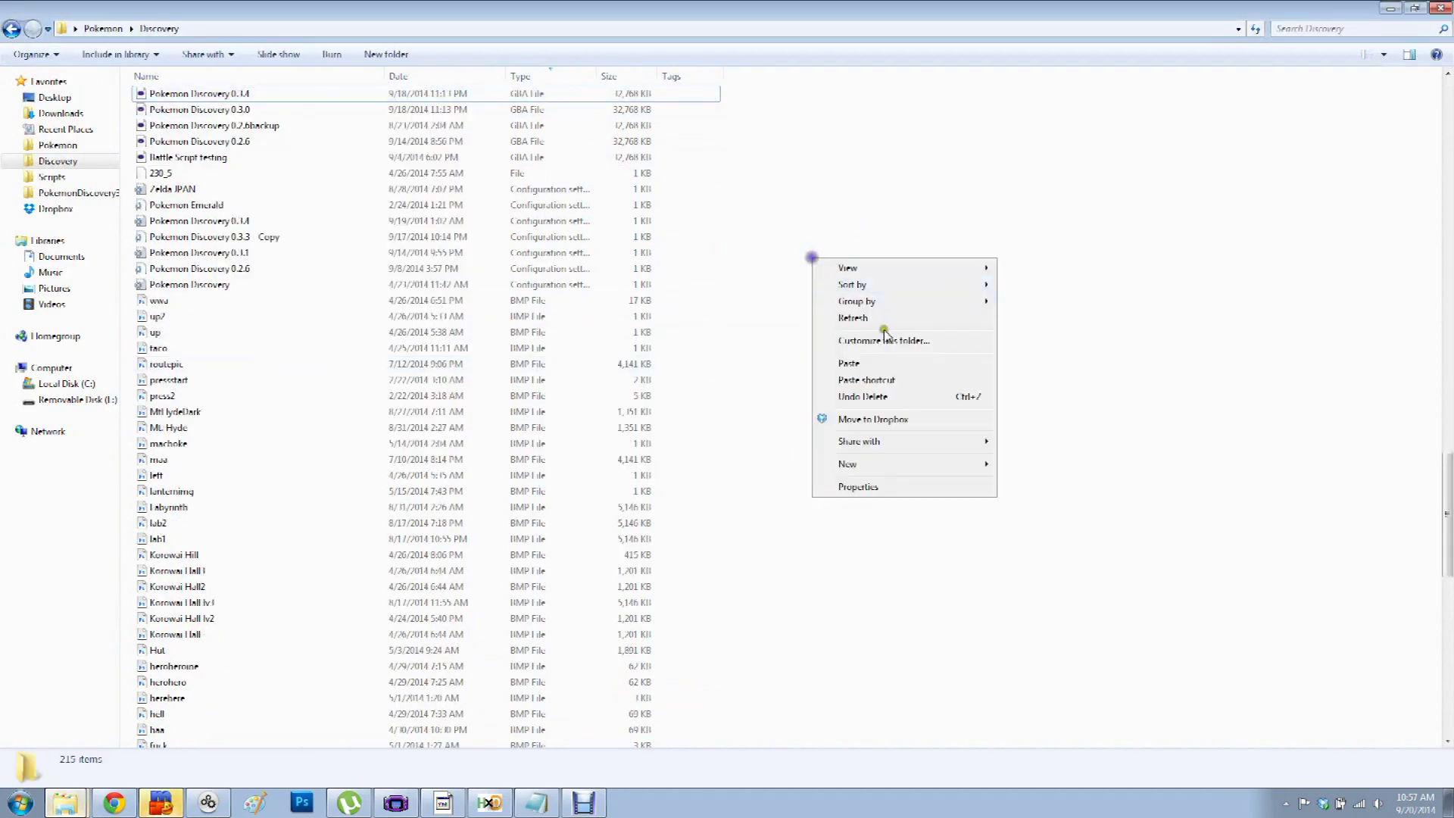
pyautogui.click(855, 379)
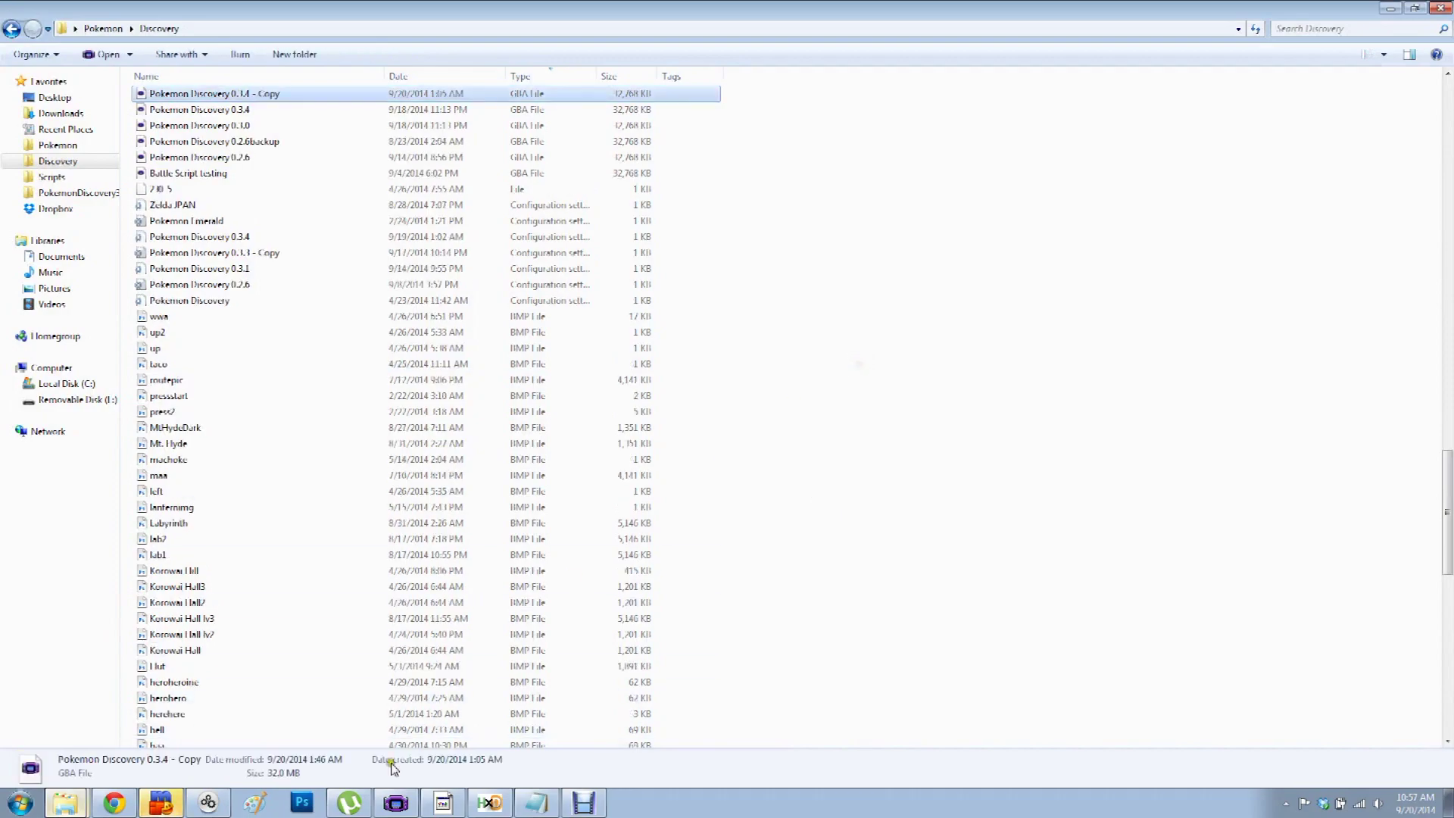
# - Switch to HxD and compare Pokemon Discovery 0.3.0.gba with the fresh Pokemon Discovery 0.3.4 - Copy.gba
pyautogui.click(489, 802)
pyautogui.click(130, 26)
pyautogui.moveTo(185, 76)
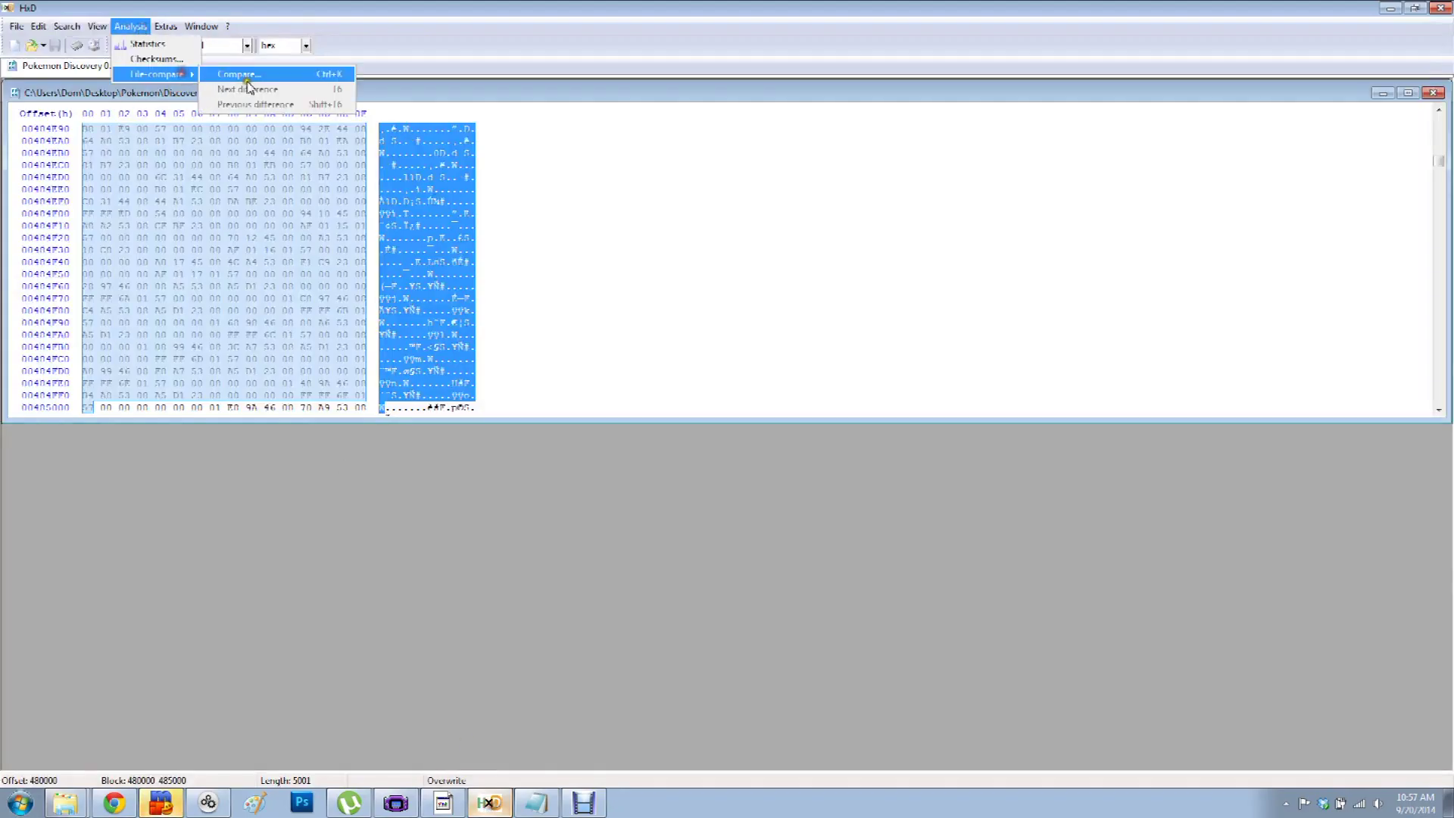
pyautogui.click(250, 75)
pyautogui.click(837, 426)
pyautogui.click(912, 447)
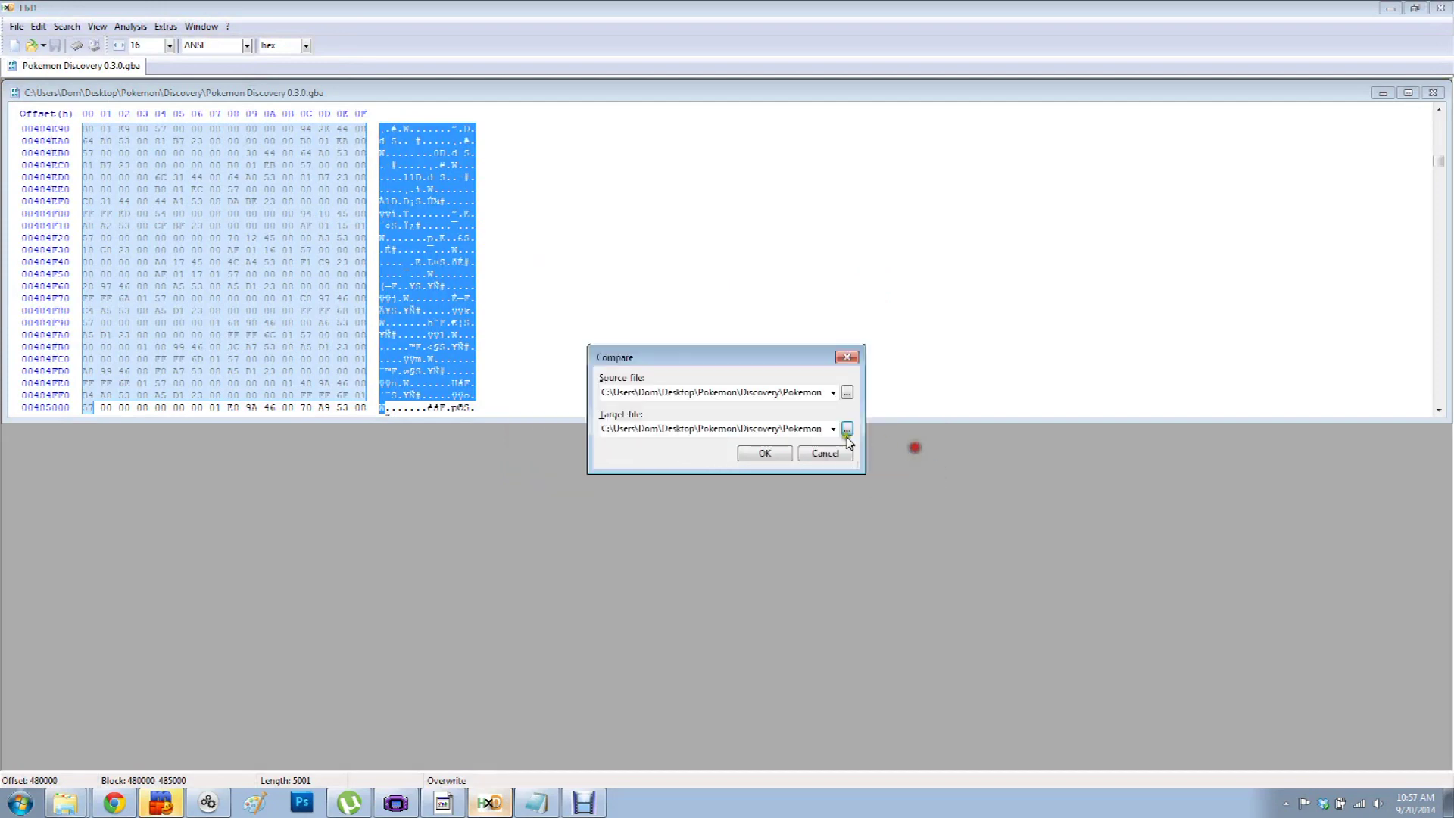
pyautogui.click(768, 449)
# - Select the block from offset 0 to 480000 in Pokemon Discovery 0.3.0.gba and copy it
pyautogui.click(244, 191)
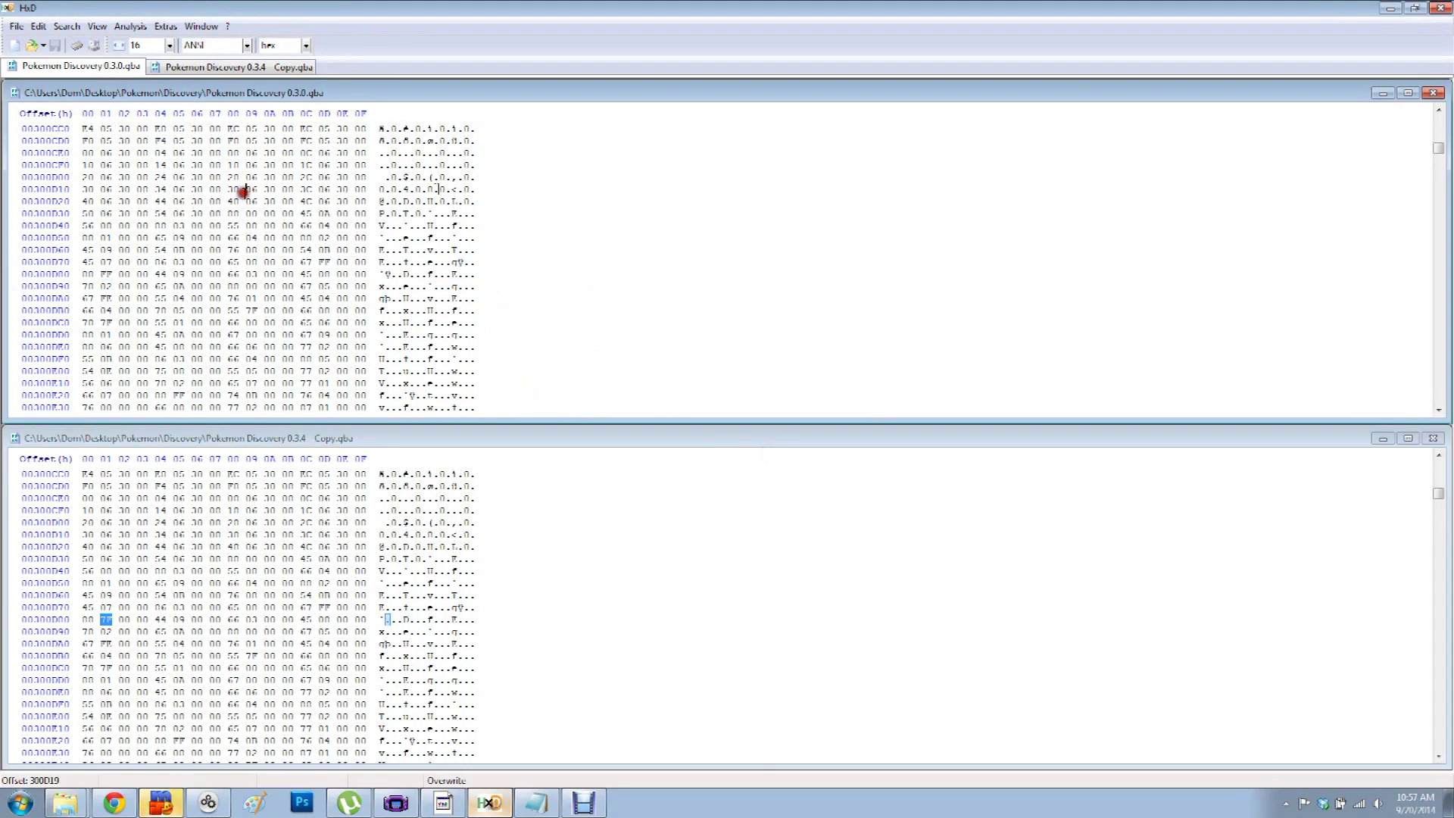
pyautogui.click(38, 26)
pyautogui.click(91, 186)
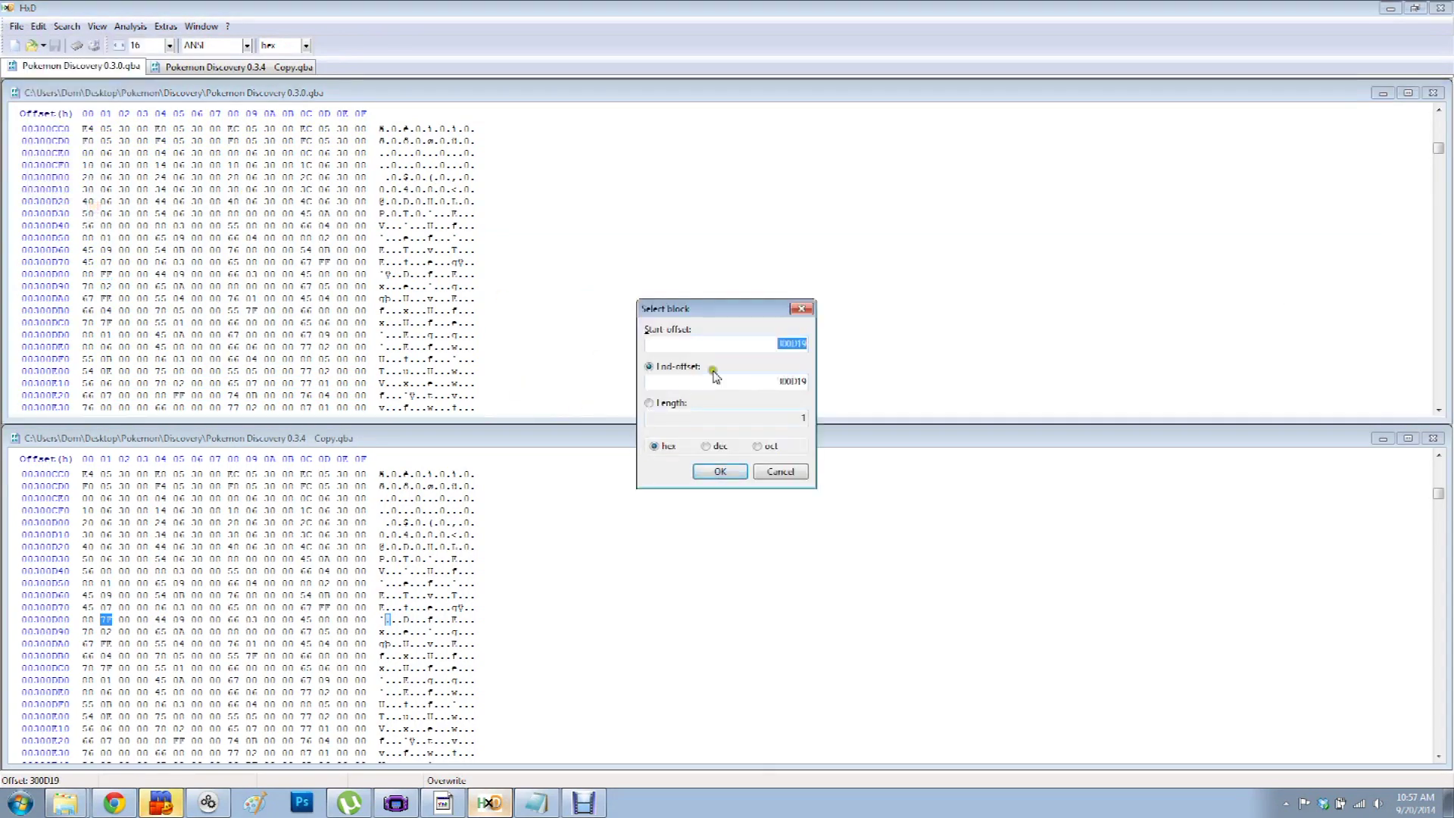
pyautogui.write('0')
pyautogui.press('Tab')
pyautogui.write('48000')
pyautogui.click(720, 471)
pyautogui.rightClick(298, 252)
pyautogui.click(322, 296)
# - Overwrite Pokemon Discovery 0.3.4 - Copy.gba from offset 0 with the copied block and save the file
pyautogui.moveTo(1438, 493); pyautogui.dragTo(1439, 465)
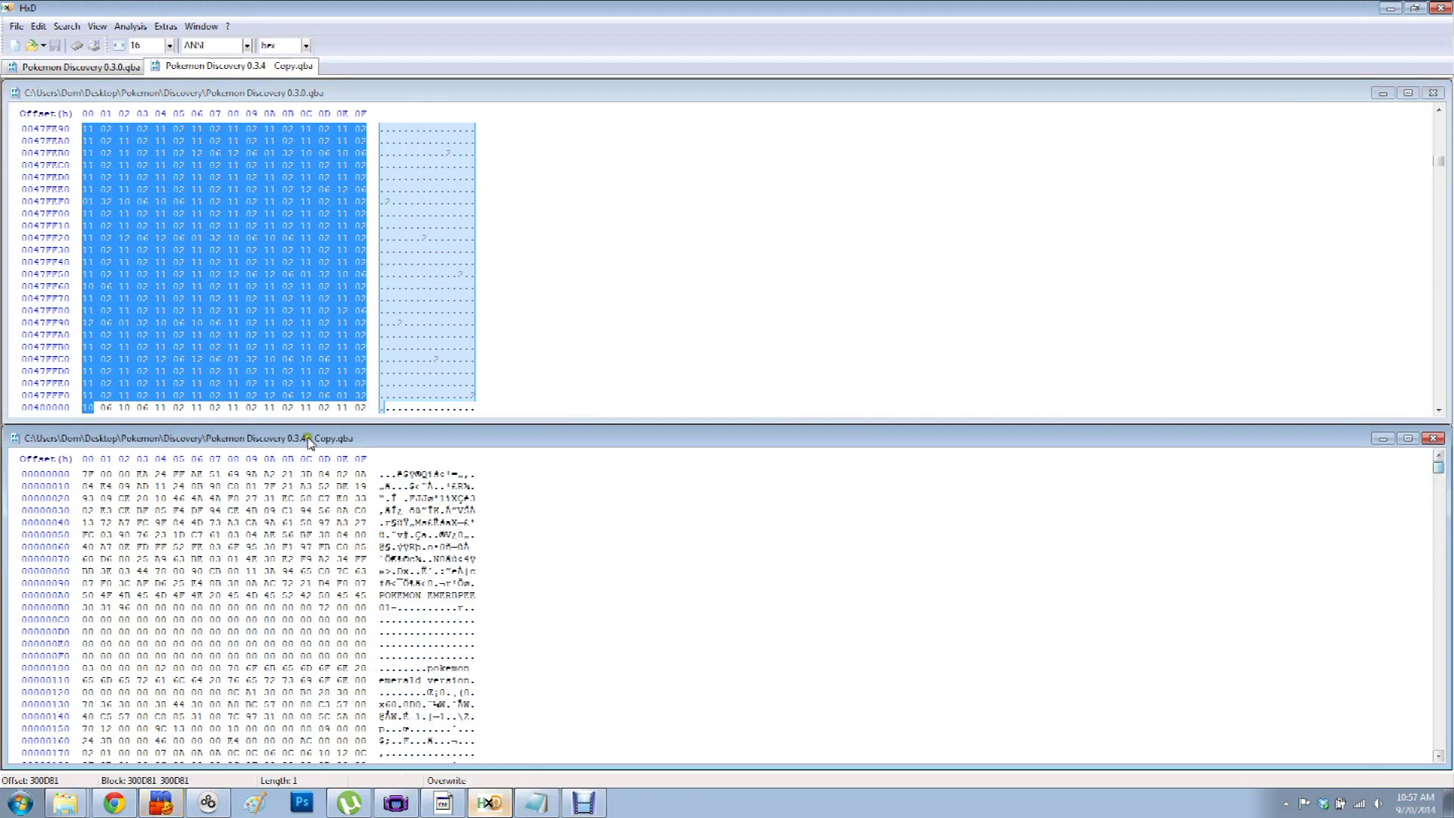
pyautogui.rightClick(88, 476)
pyautogui.click(125, 556)
pyautogui.click(16, 27)
pyautogui.click(34, 90)
# - Switch to VisualBoyAdvance, load the newly saved Pokemon Discovery 0.3.4 - Copy ROM and try walking the character around
pyautogui.click(395, 803)
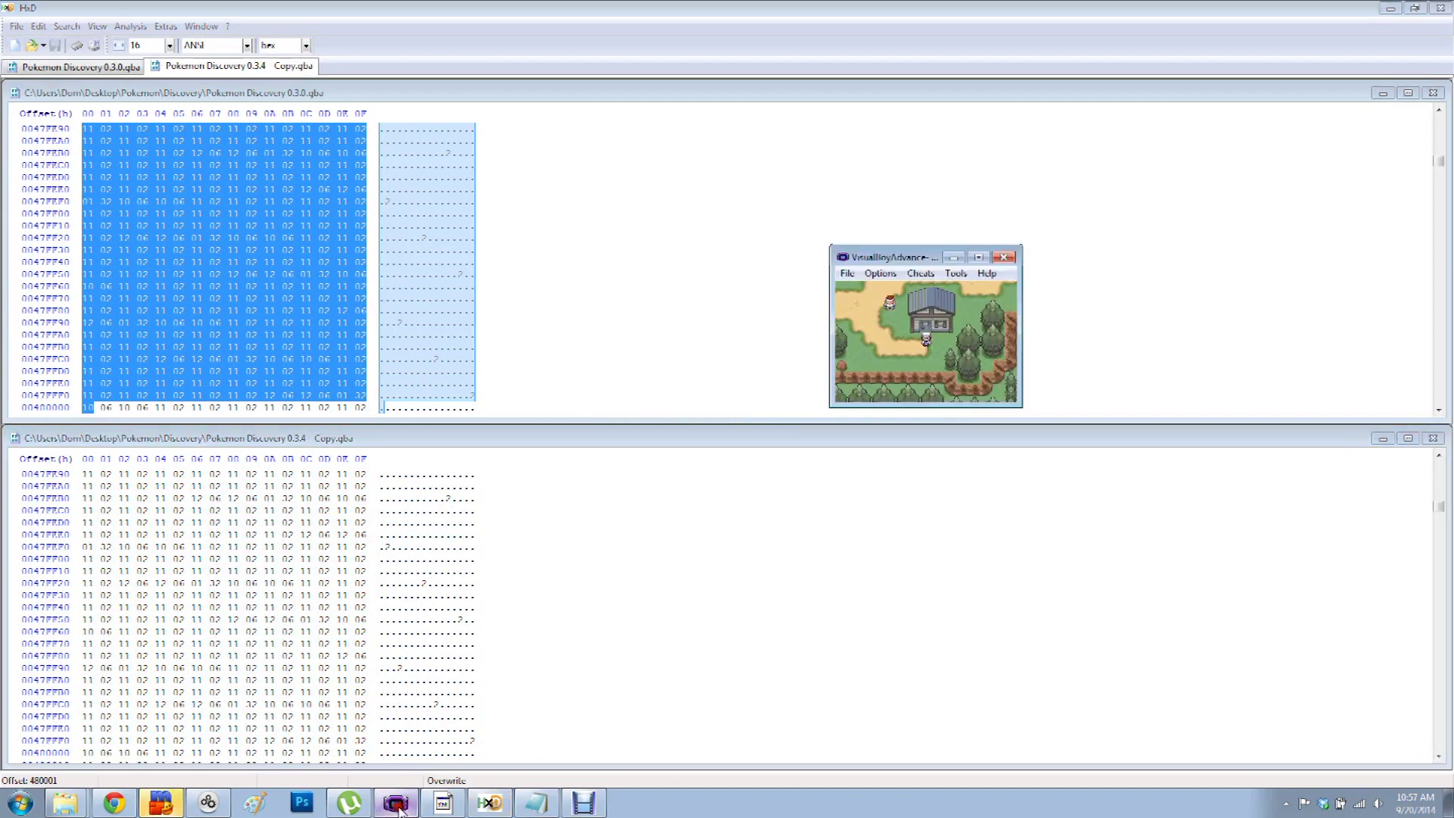
pyautogui.click(847, 272)
pyautogui.click(860, 289)
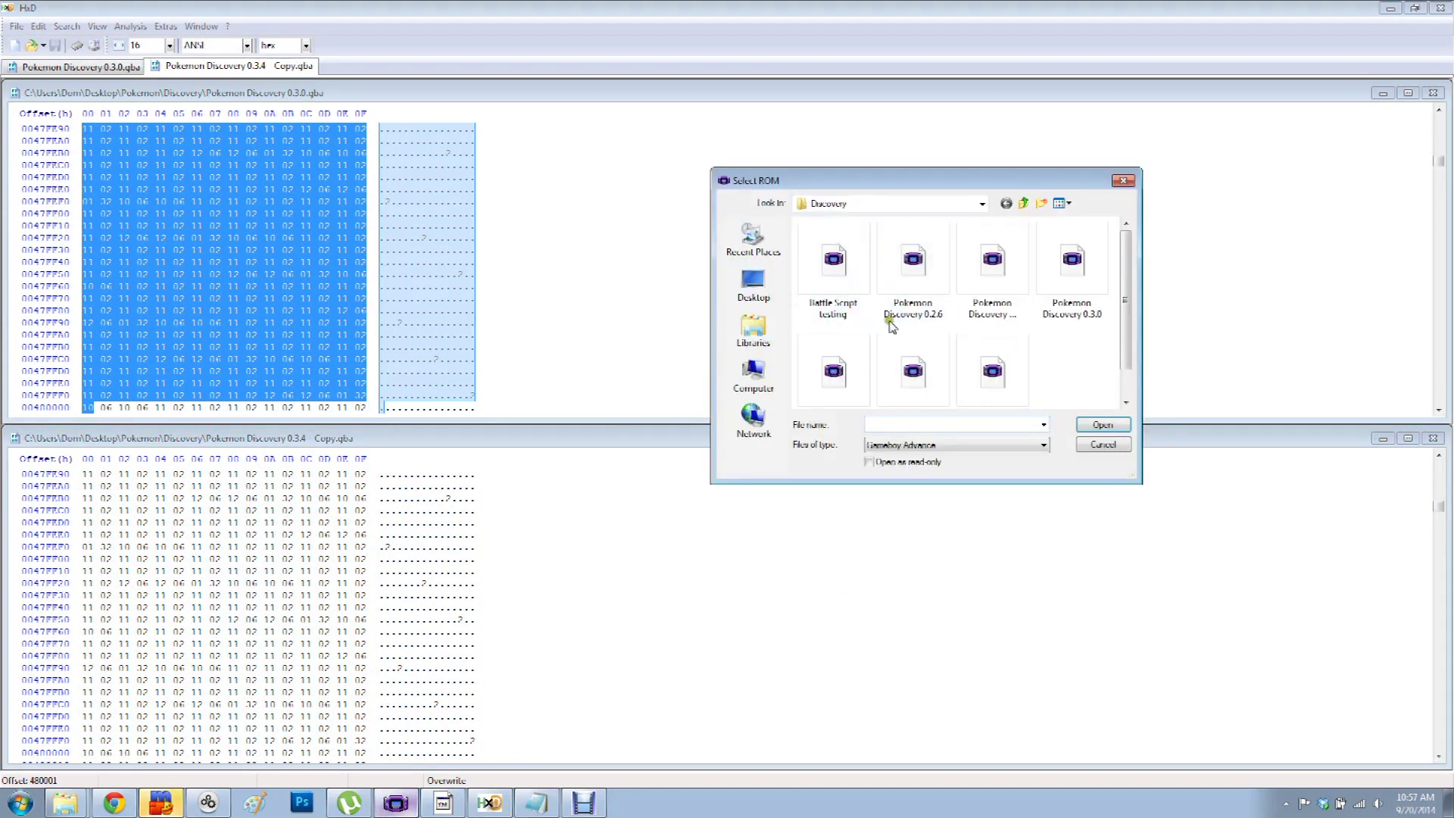
pyautogui.doubleClick(851, 356)
pyautogui.press('Right')
pyautogui.press('Right')
pyautogui.press('Down')
pyautogui.press('Down')
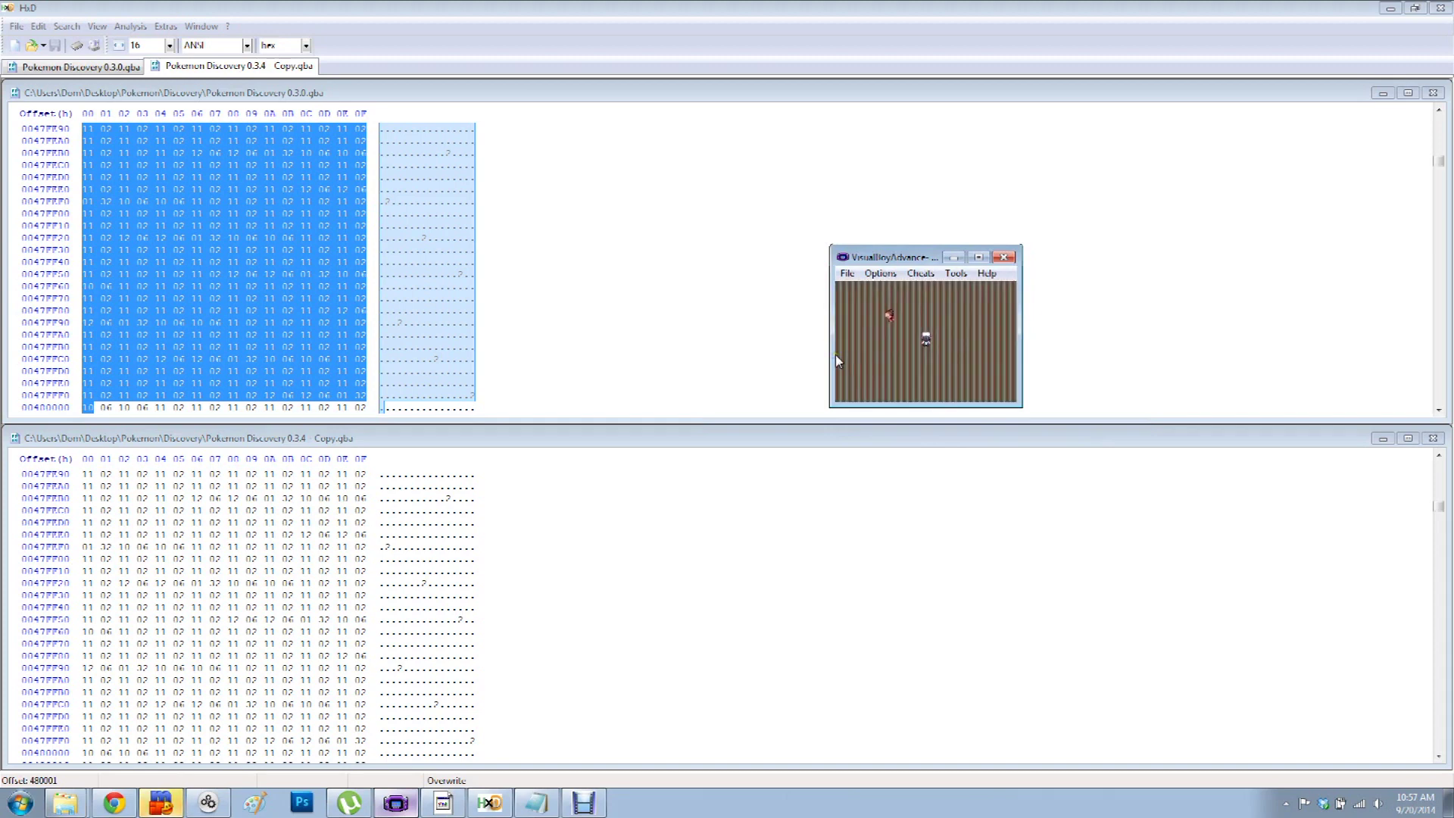
# - Switch to the Key notes and review the 480000 and 485000 entries that bound the suspect range
pyautogui.click(535, 802)
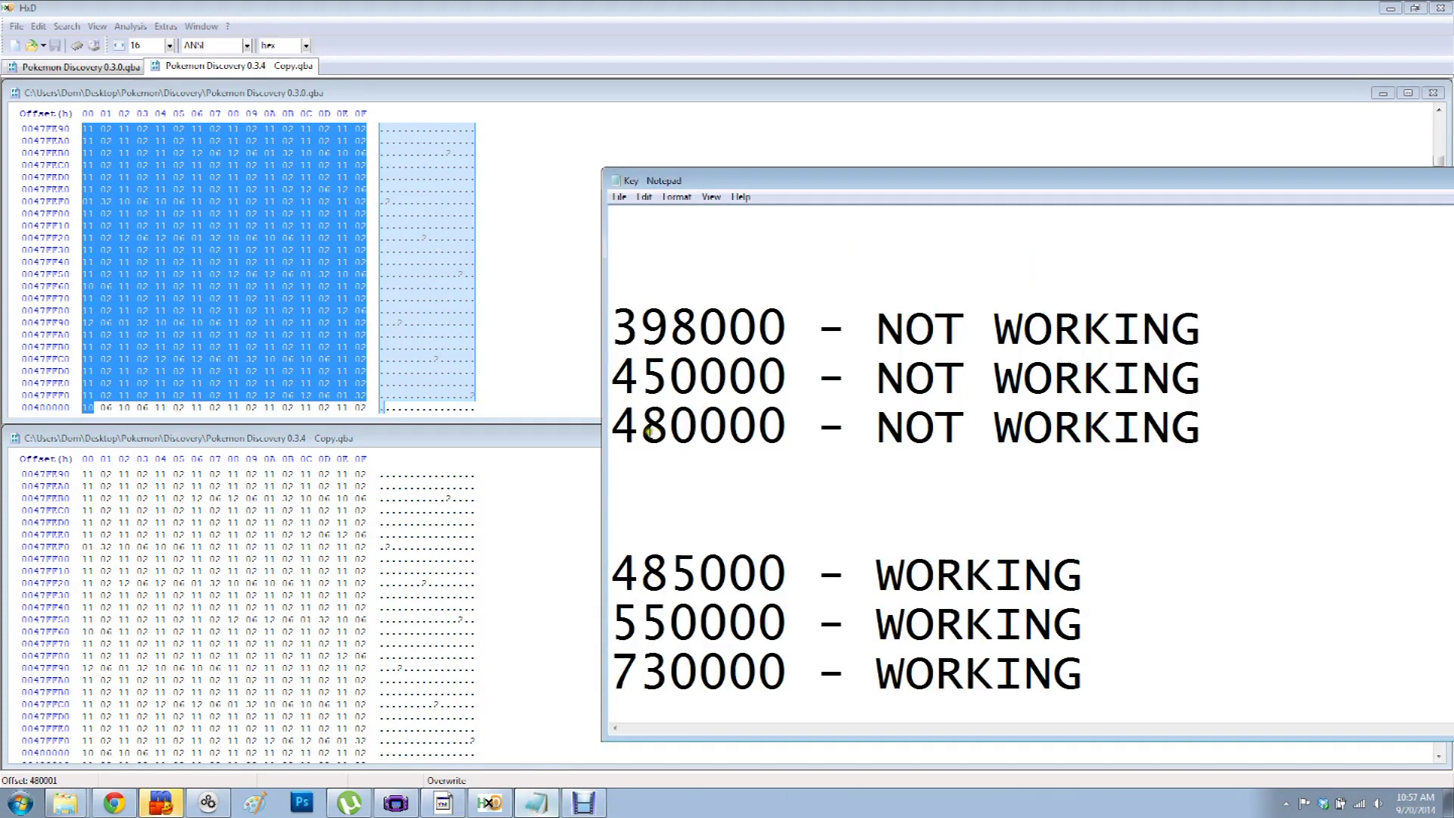
pyautogui.moveTo(649, 425); pyautogui.dragTo(1240, 451)
pyautogui.click(649, 415)
pyautogui.moveTo(614, 574); pyautogui.dragTo(708, 574)
pyautogui.click(707, 493)
pyautogui.click(615, 460)
pyautogui.moveTo(615, 425); pyautogui.dragTo(779, 447)
pyautogui.moveTo(612, 574); pyautogui.dragTo(784, 583)
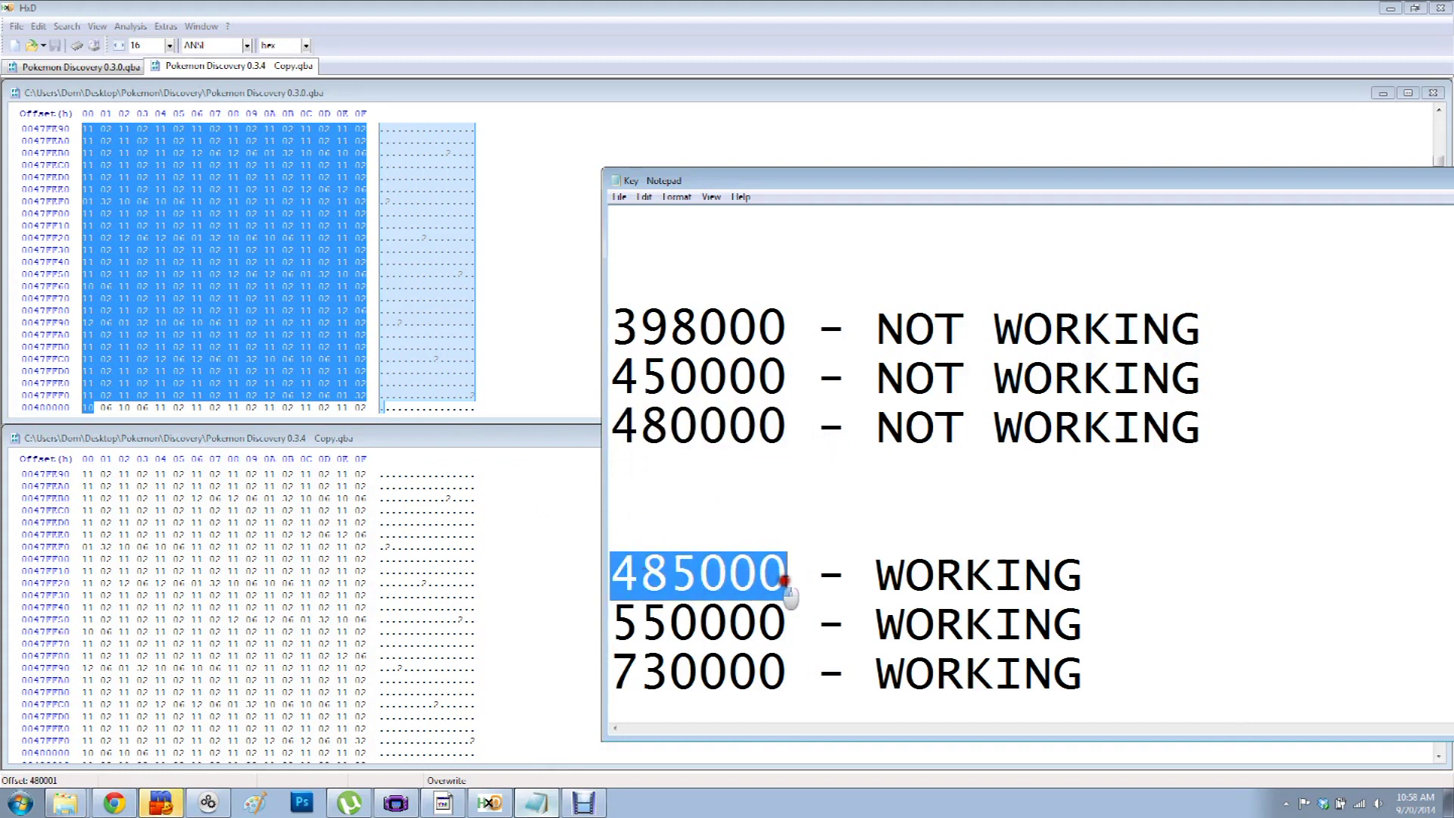
# - Add the line "480000 - 482500" directly above the 485000 entry in the notes
pyautogui.click(695, 507)
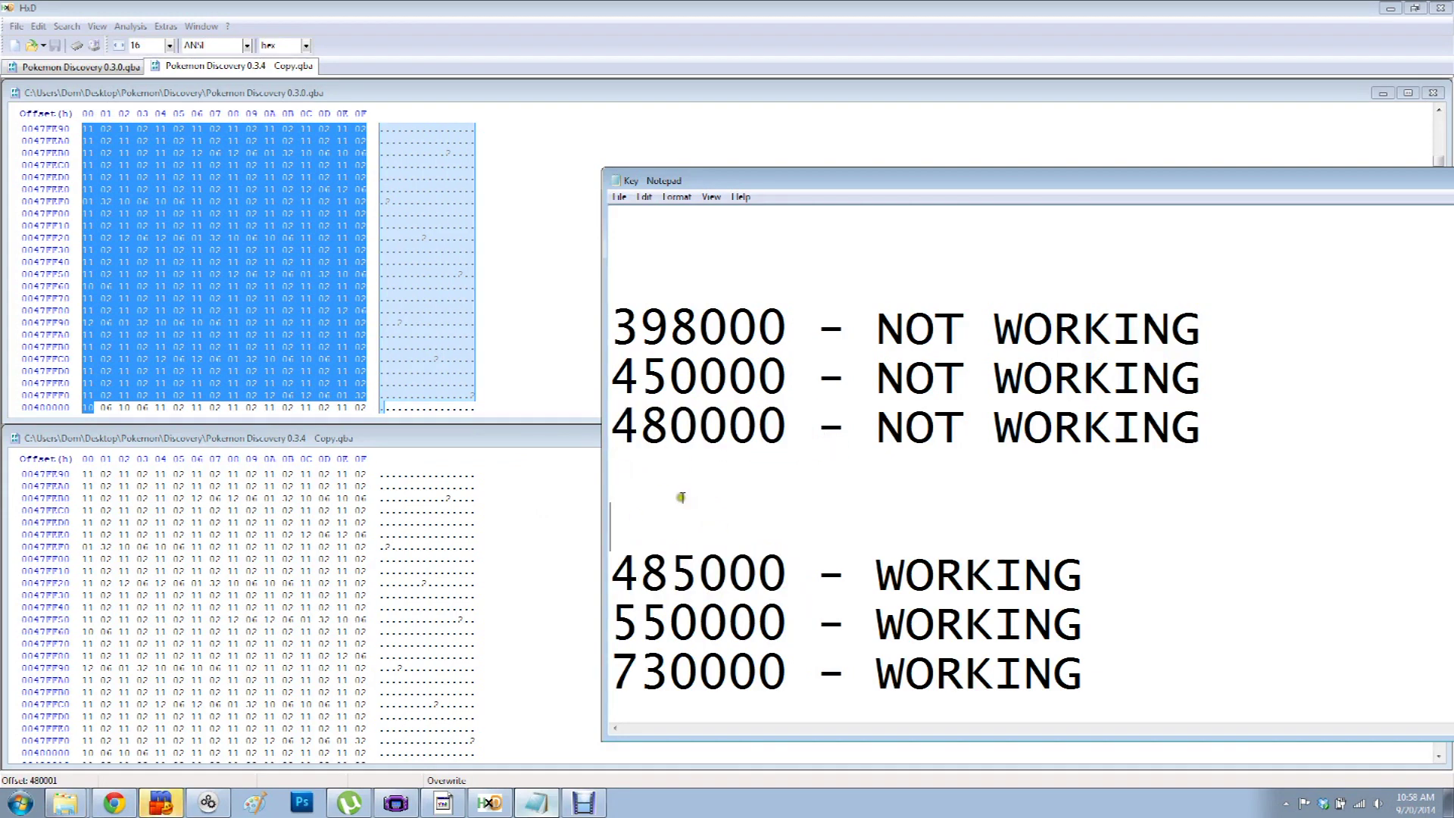
pyautogui.write('4800')
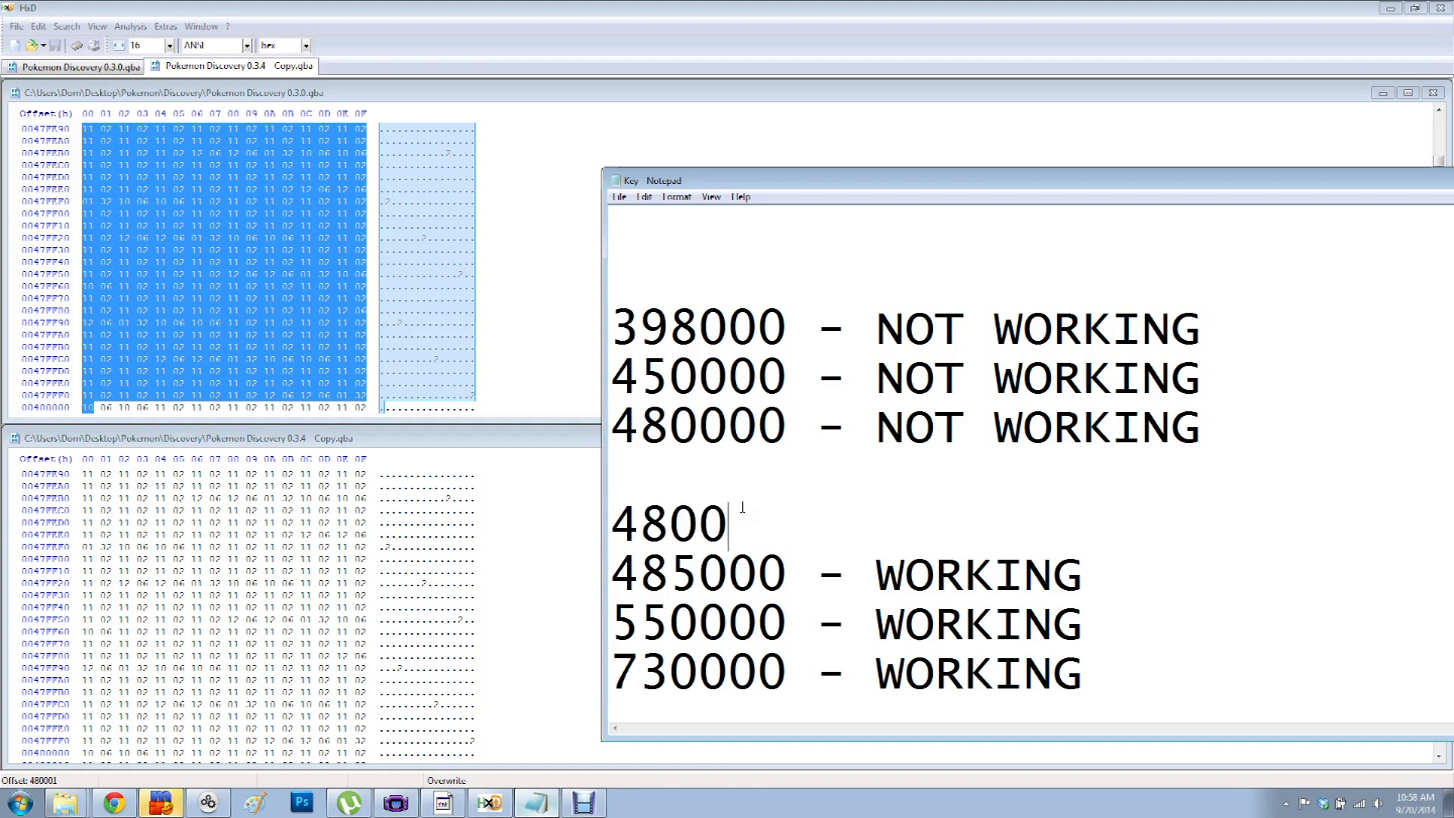
pyautogui.write('00 - 482500')
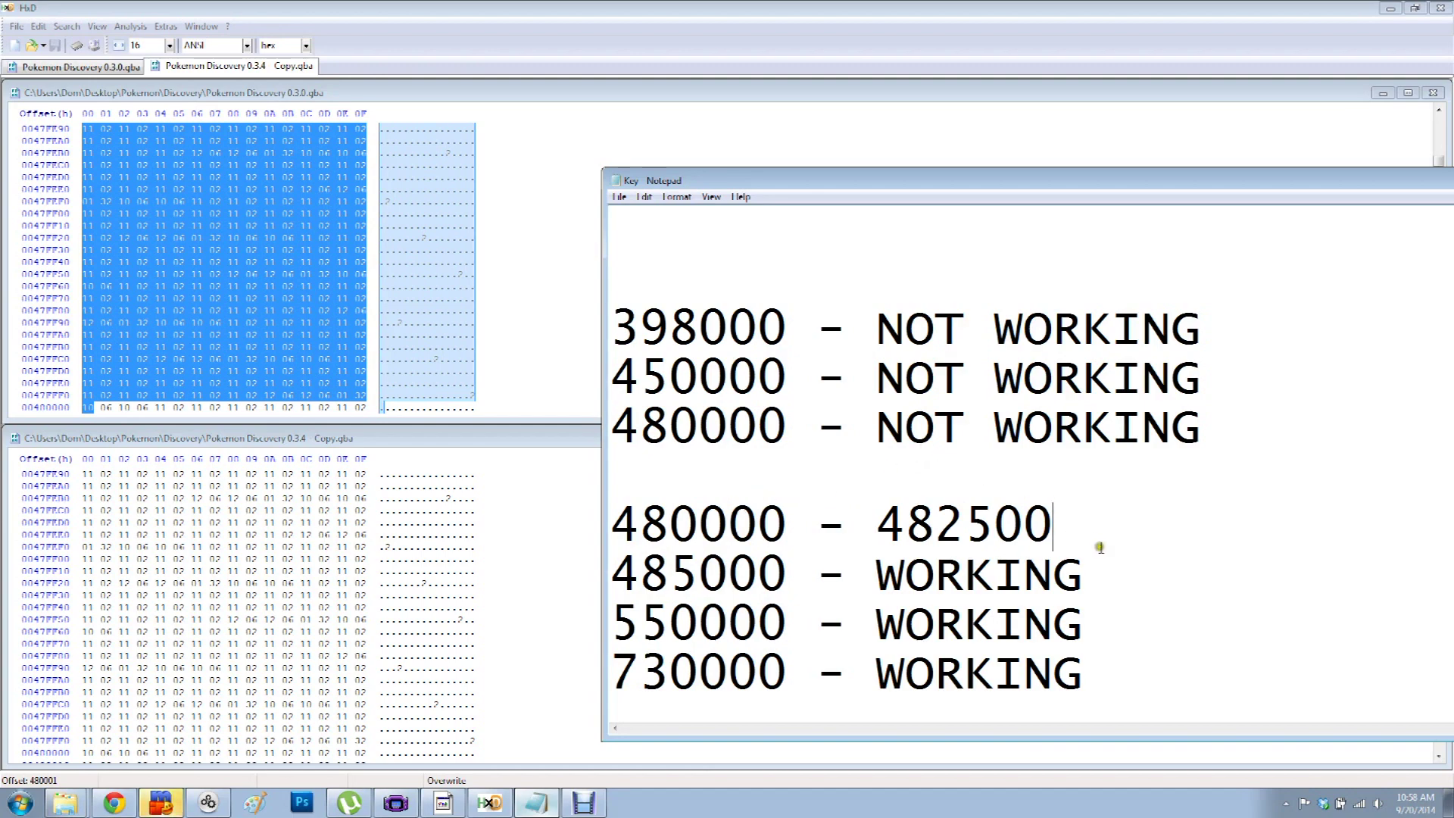
# - Switch to HxD and select the block from offset 480000 to 482500 in Pokemon Discovery 0.3.0.gba
pyautogui.click(234, 237)
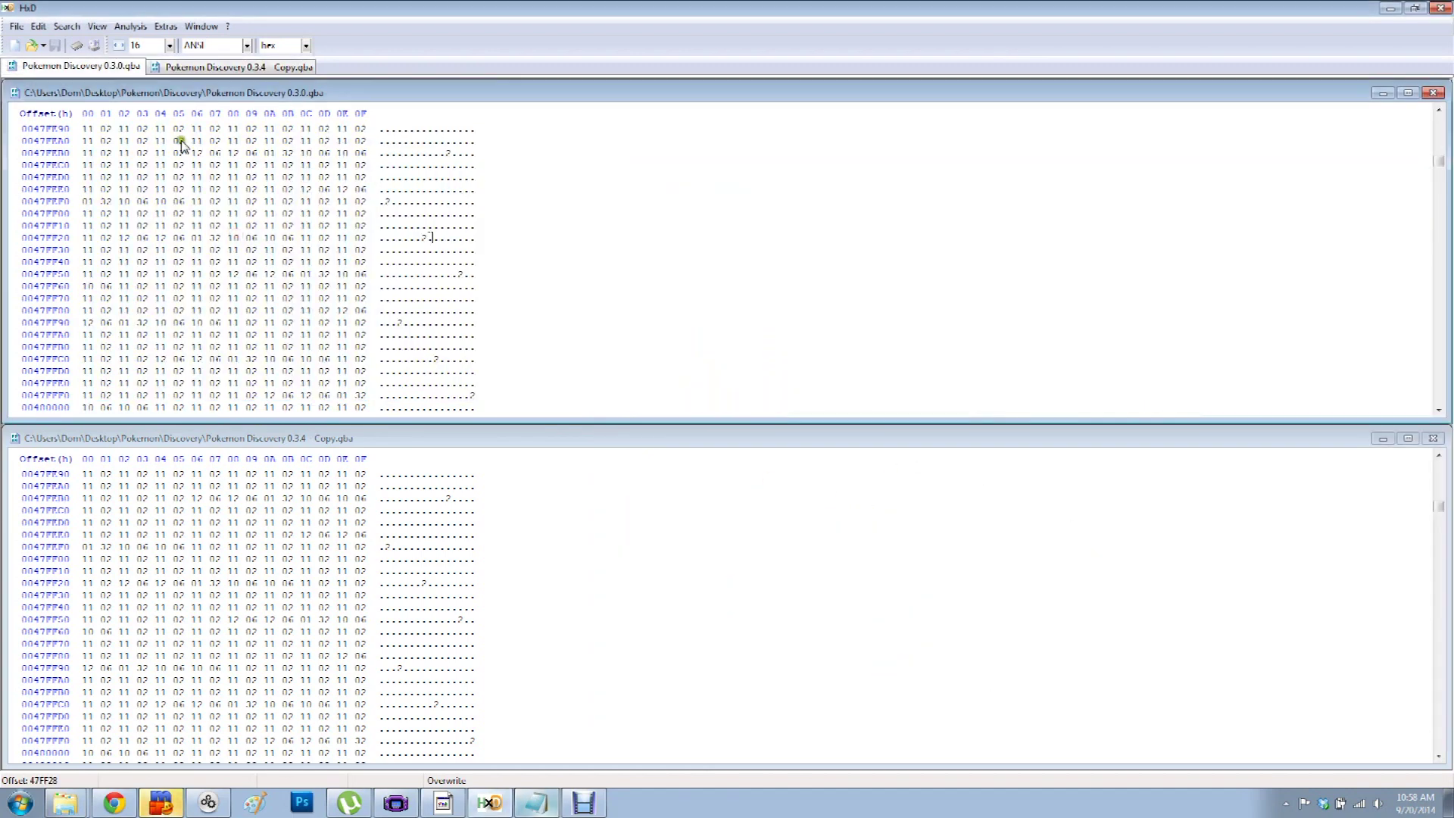
pyautogui.click(38, 25)
pyautogui.click(113, 211)
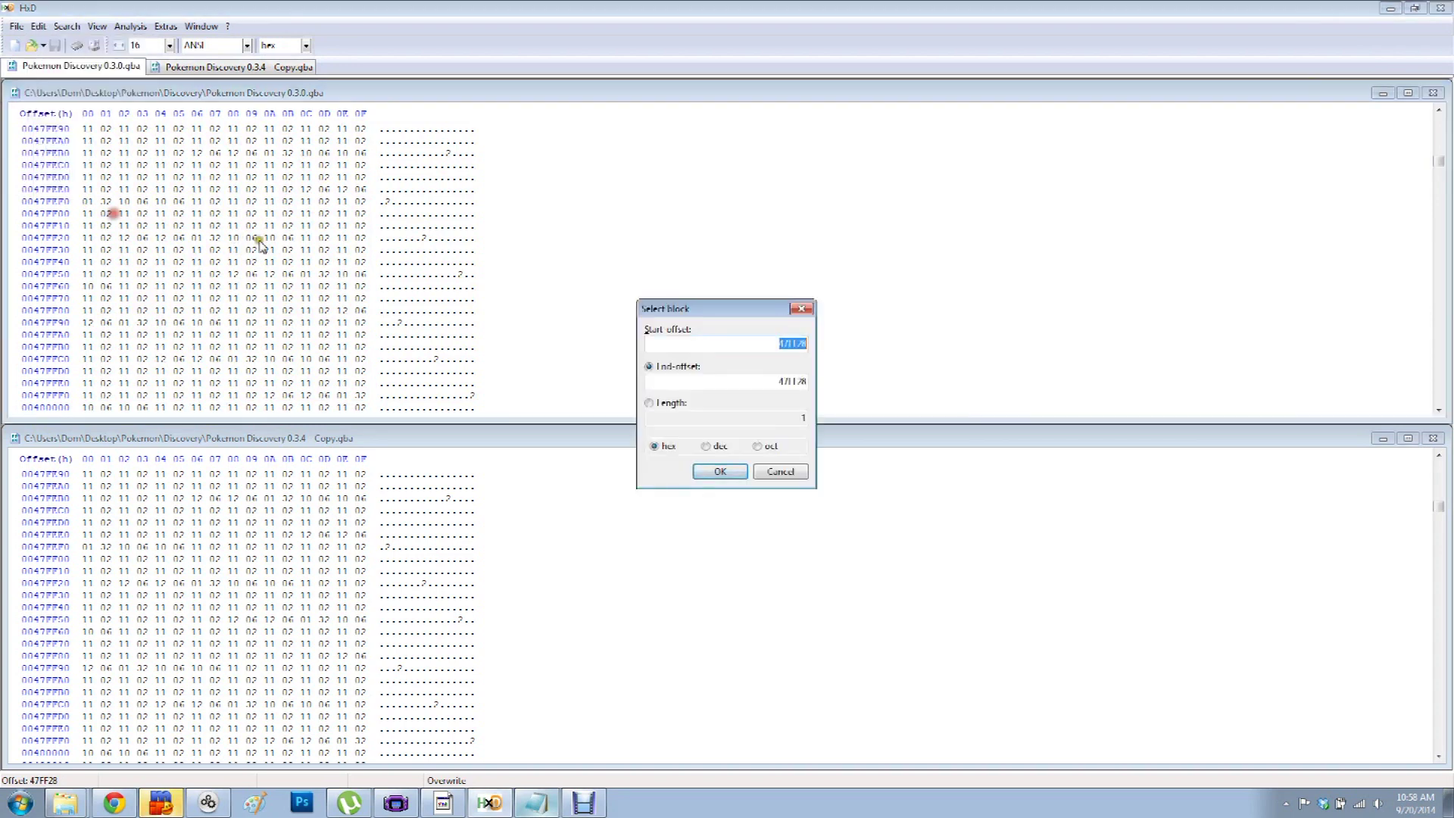
pyautogui.write('48000')
pyautogui.moveTo(757, 382); pyautogui.dragTo(850, 393)
pyautogui.write('4825')
pyautogui.click(717, 472)
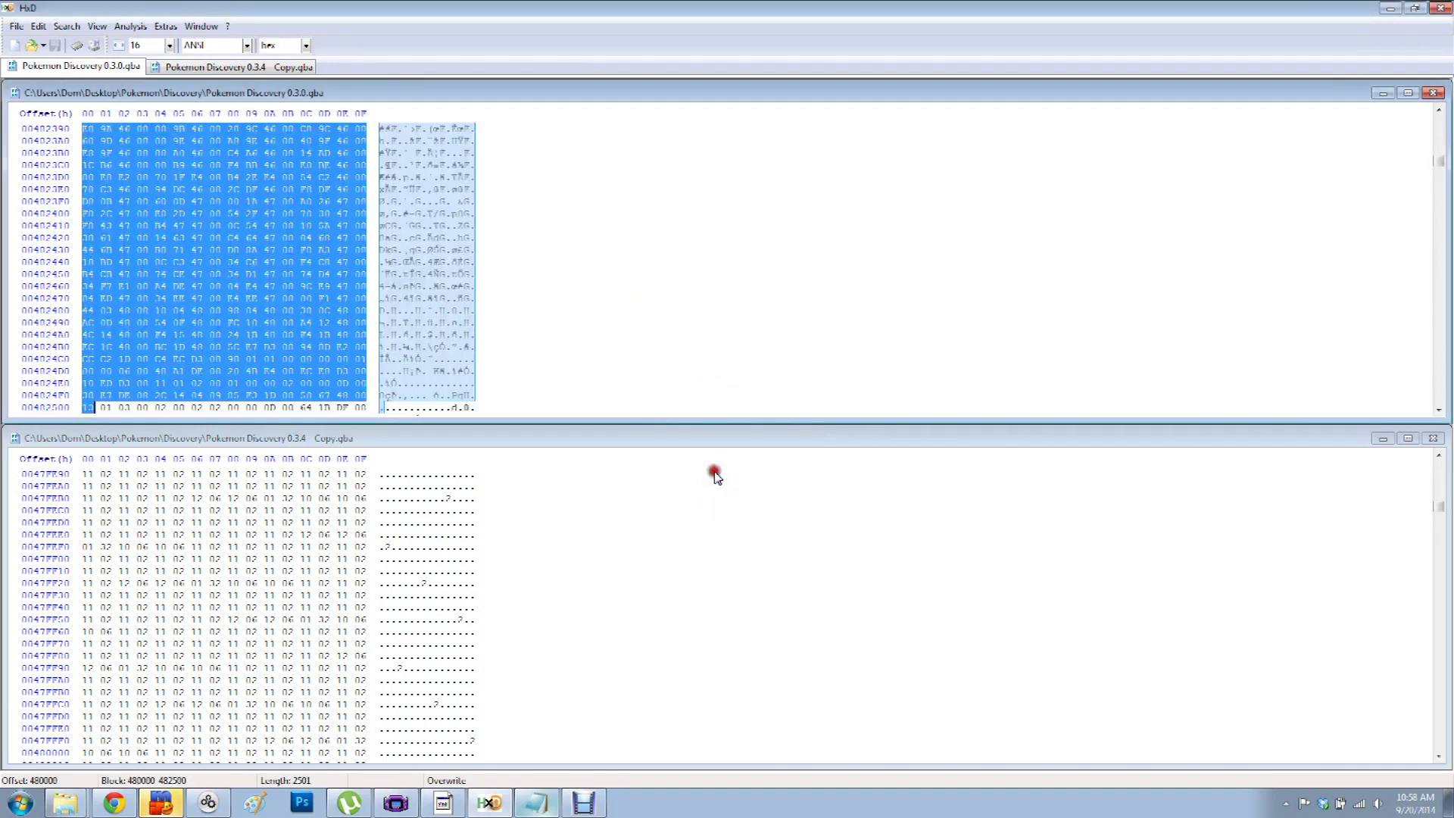
# - Overwrite the data at offset 480000 in Pokemon Discovery 0.3.4 - Copy.gba with the copied block and save the file
pyautogui.click(215, 441)
pyautogui.hotkey('ctrl', 'g')
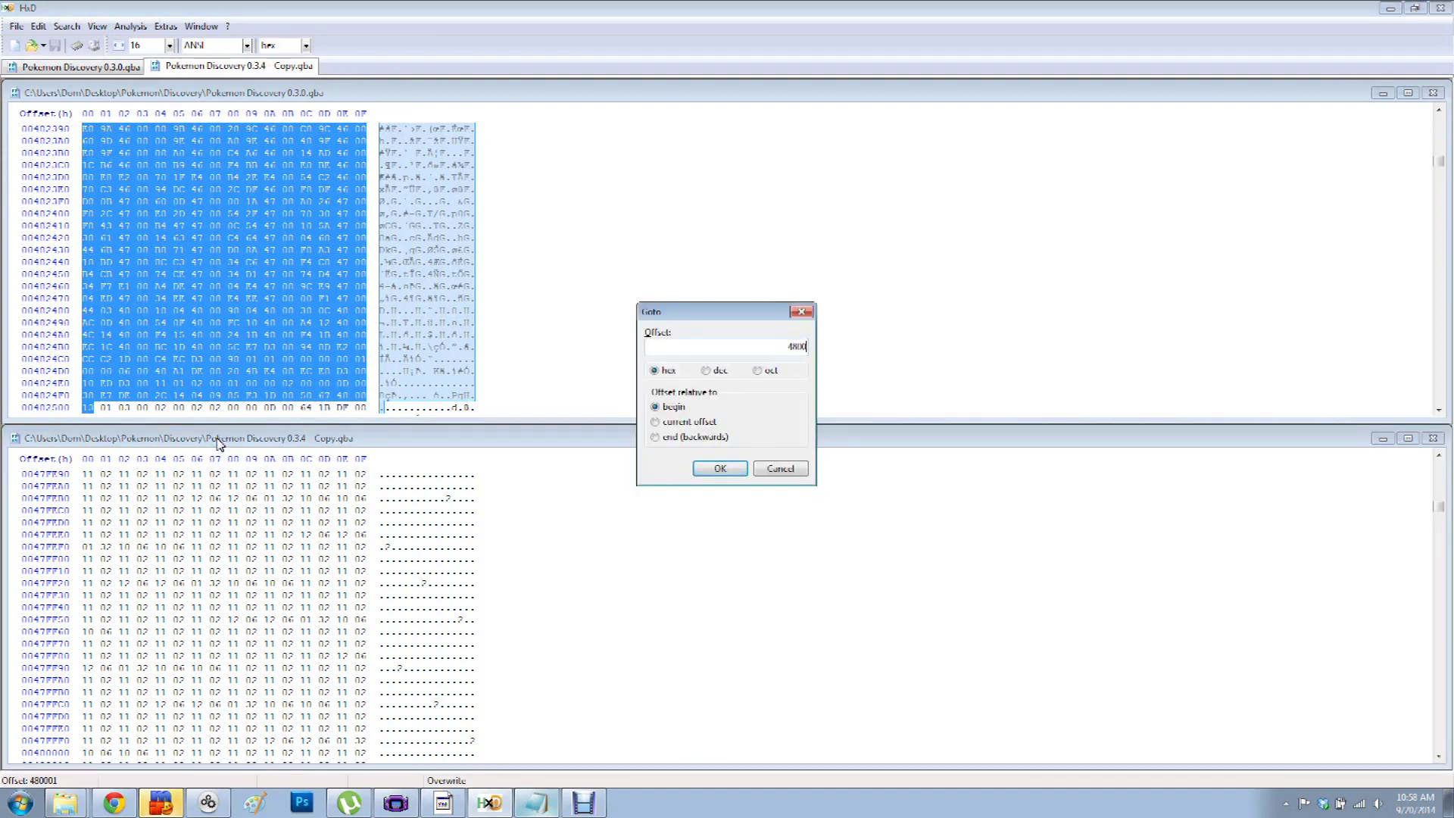
pyautogui.click(728, 472)
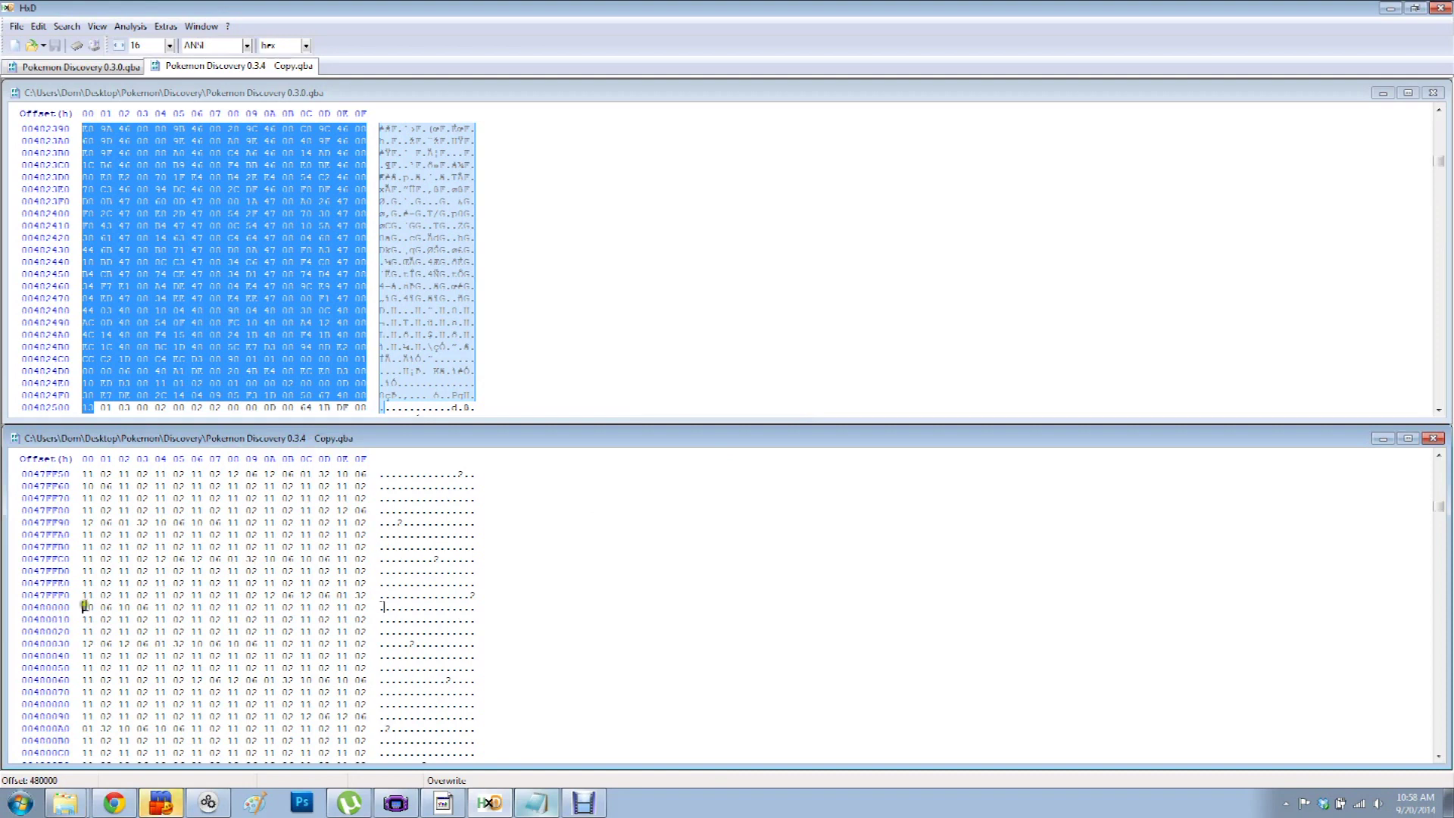
pyautogui.rightClick(83, 606)
pyautogui.click(114, 684)
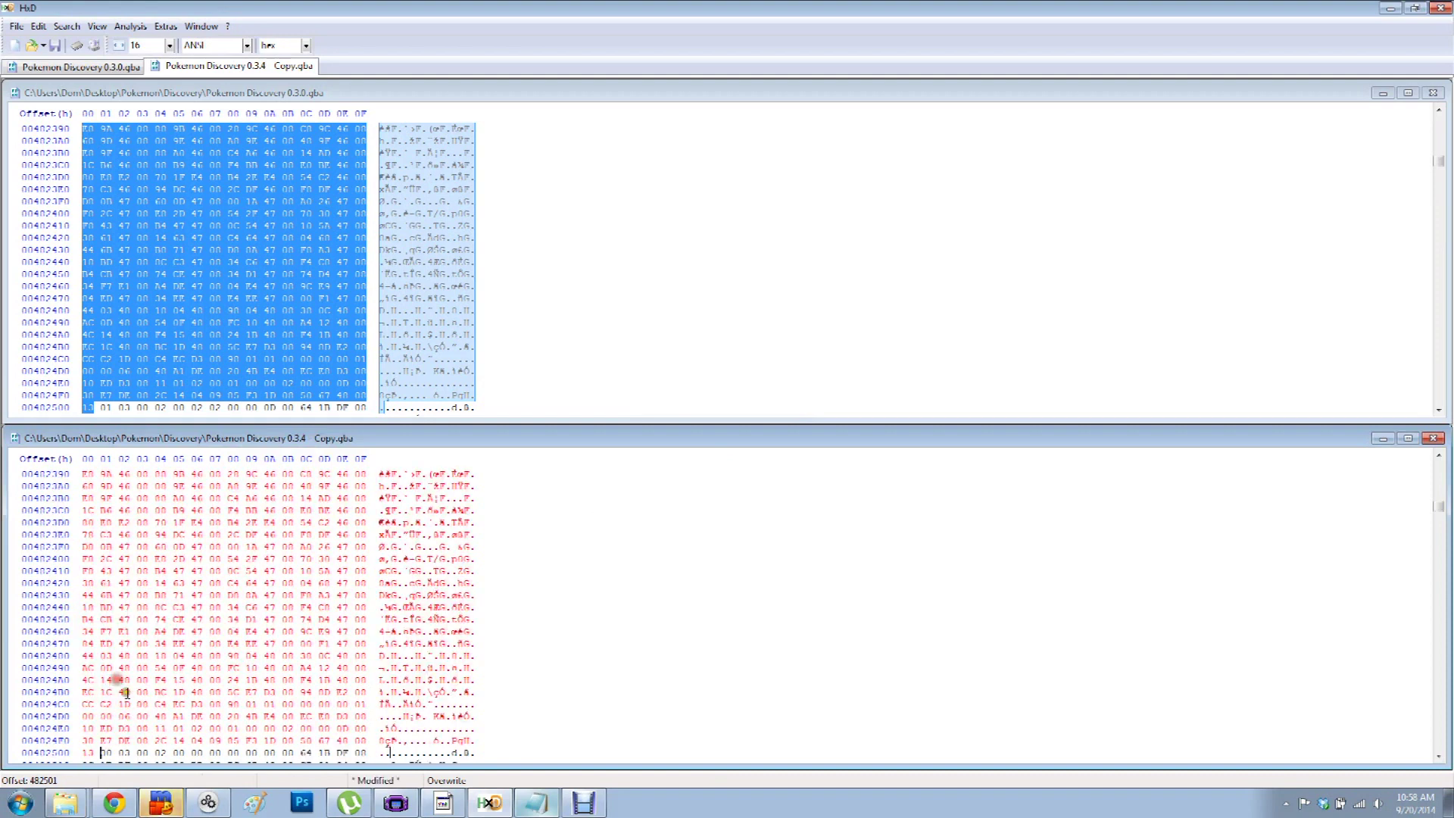
pyautogui.click(15, 26)
pyautogui.click(46, 96)
# - Switch to VisualBoyAdvance and load the newly saved Pokemon Discovery 0.3.4 - Copy ROM
pyautogui.click(396, 802)
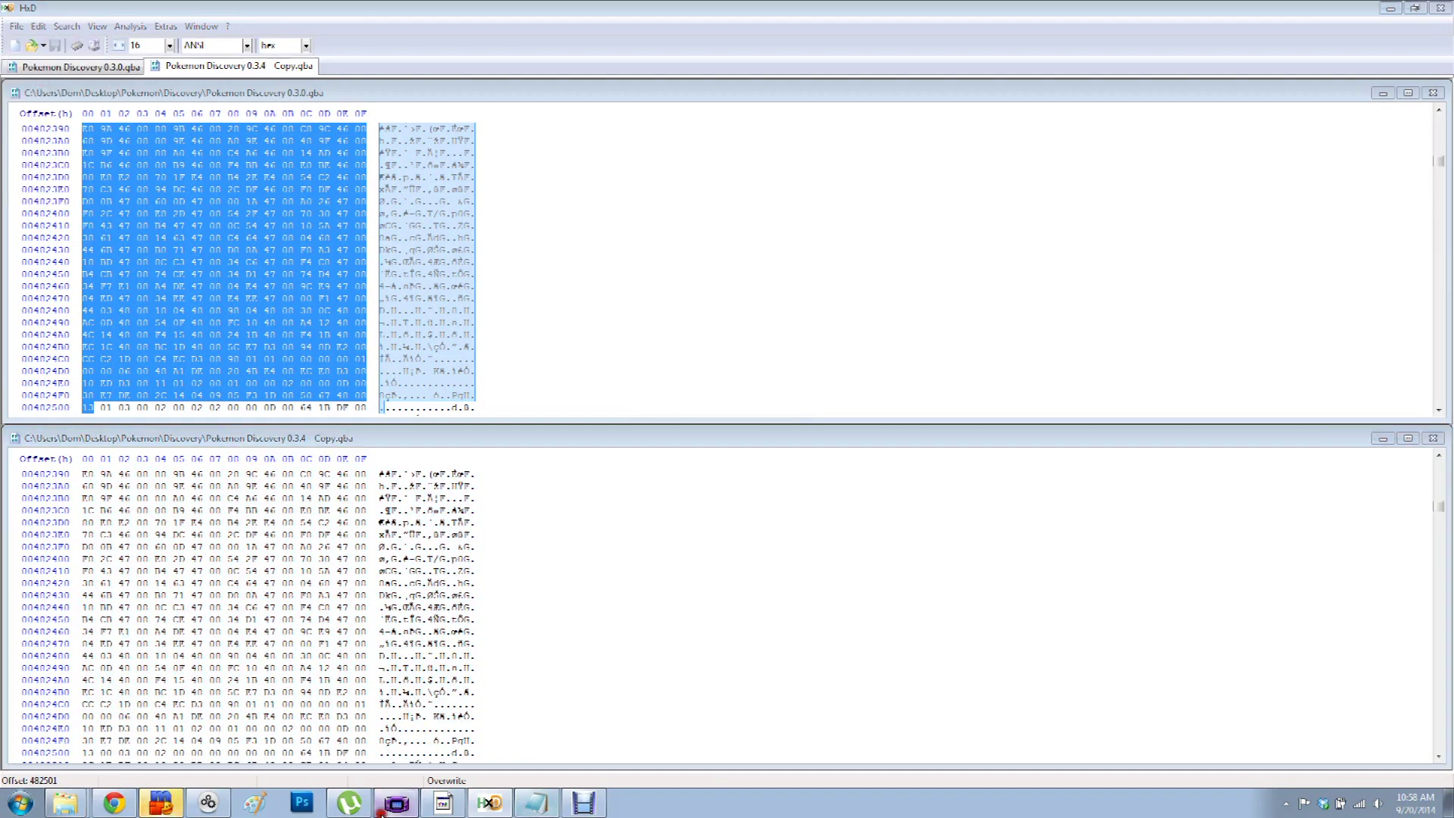
pyautogui.click(847, 273)
pyautogui.click(852, 286)
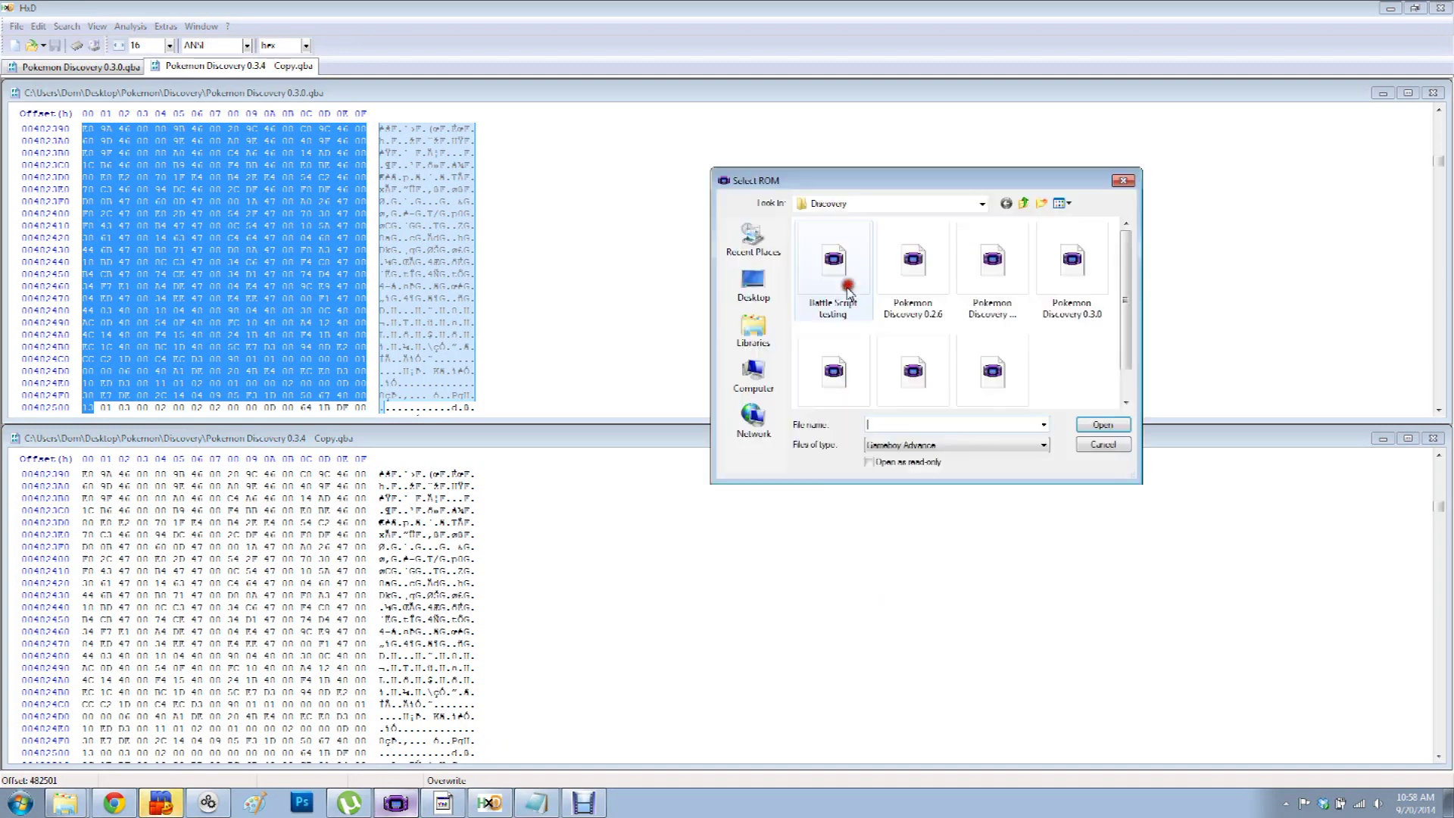
pyautogui.doubleClick(844, 370)
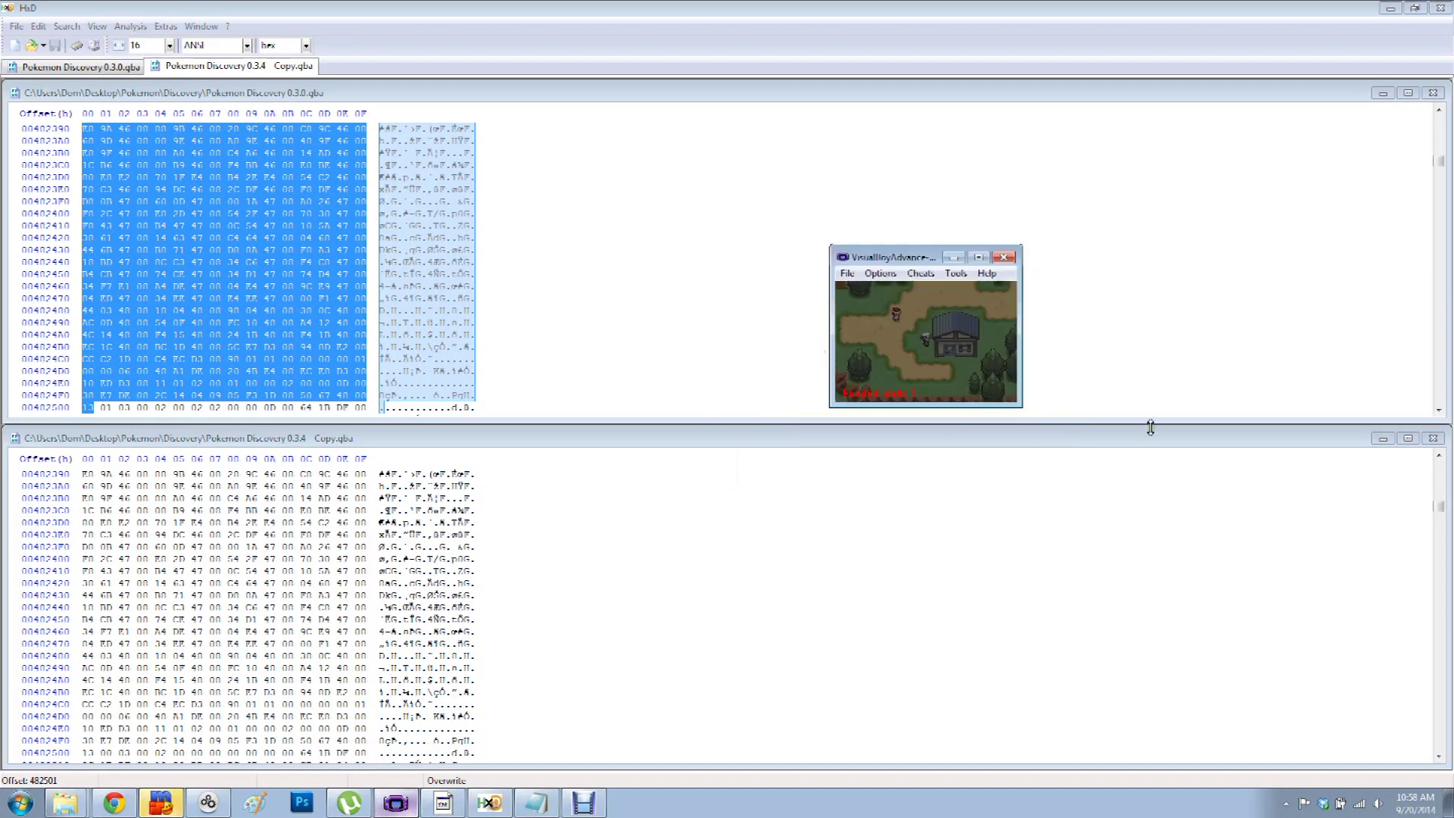
# - Test the patched ROM by walking the character around the outdoor map and the house interior
pyautogui.press('Right')
pyautogui.press('Right')
pyautogui.press('Down')
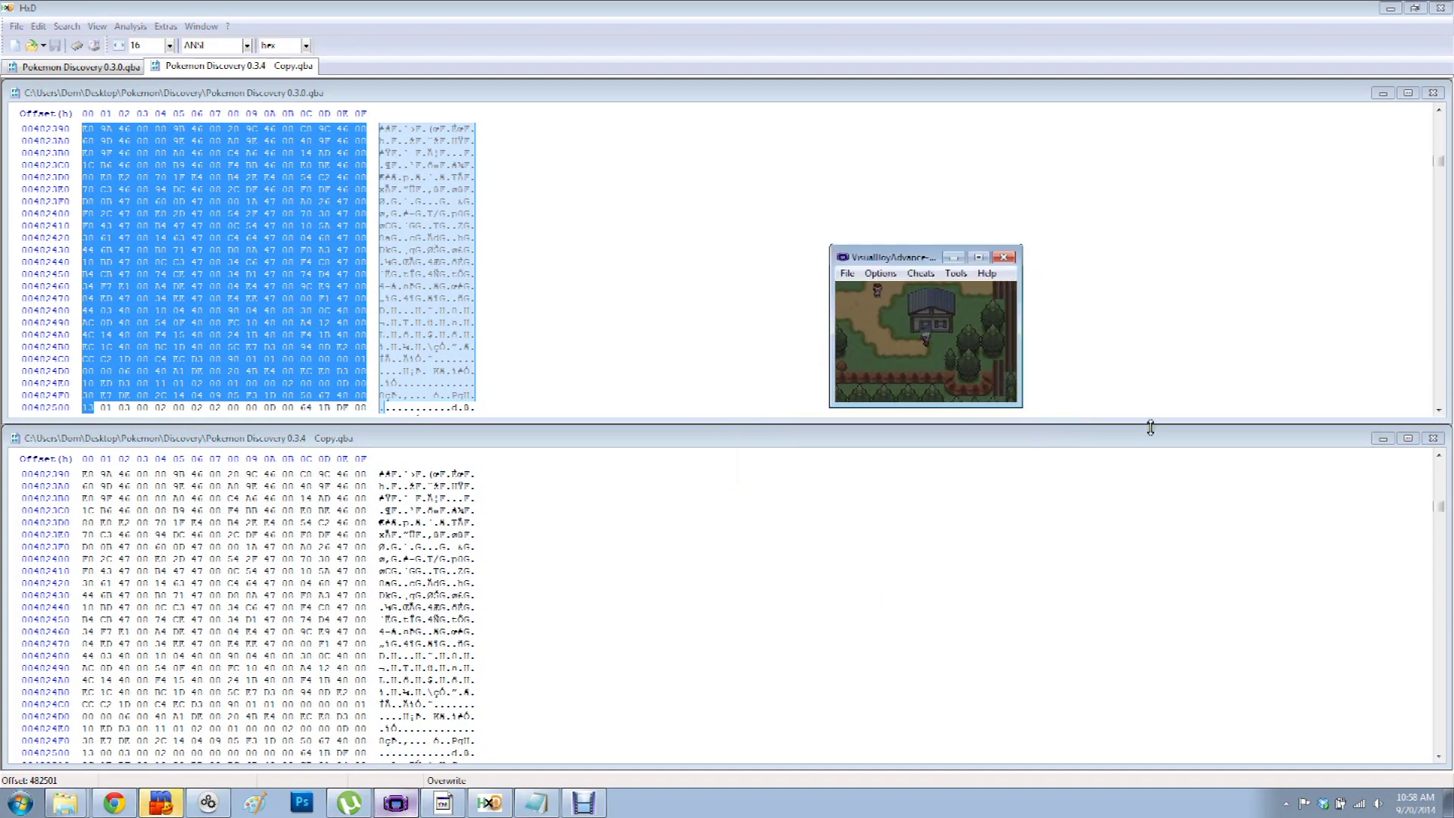
pyautogui.press('Up')
pyautogui.press('Down')
pyautogui.press('Left')
pyautogui.press('Left')
pyautogui.press('Left')
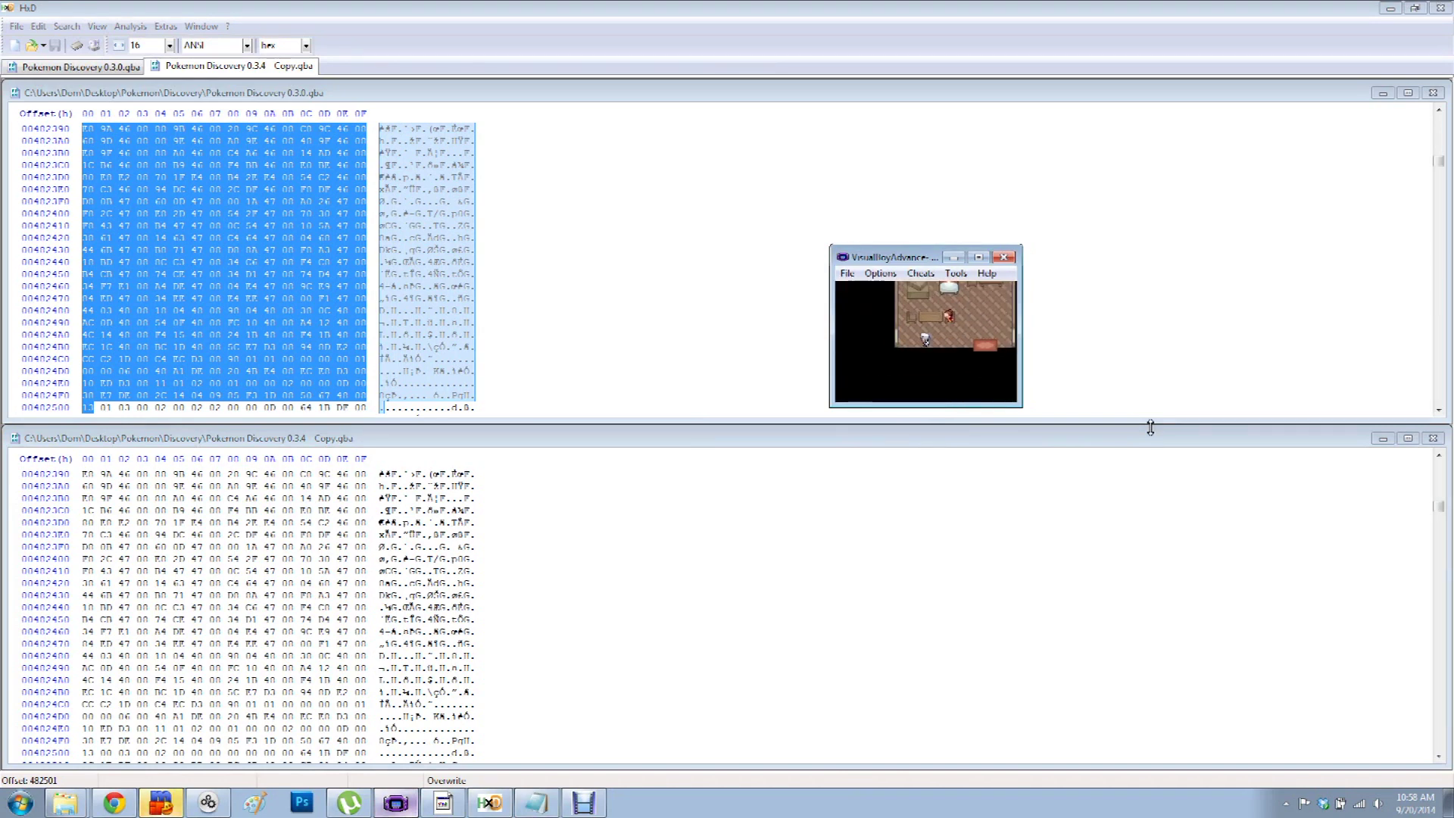
pyautogui.press('Right')
pyautogui.press('Right')
pyautogui.press('Down')
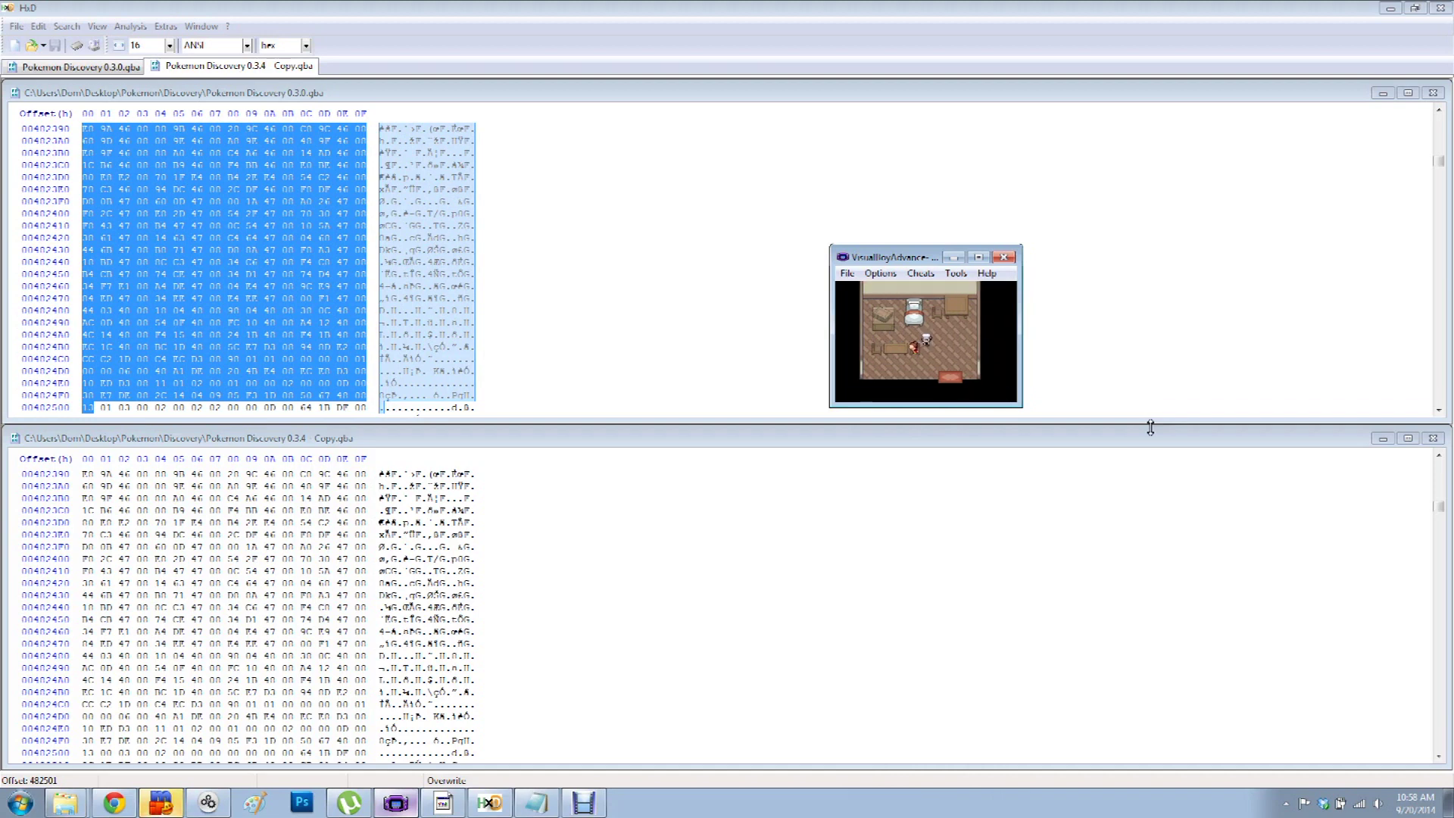
pyautogui.press('Left')
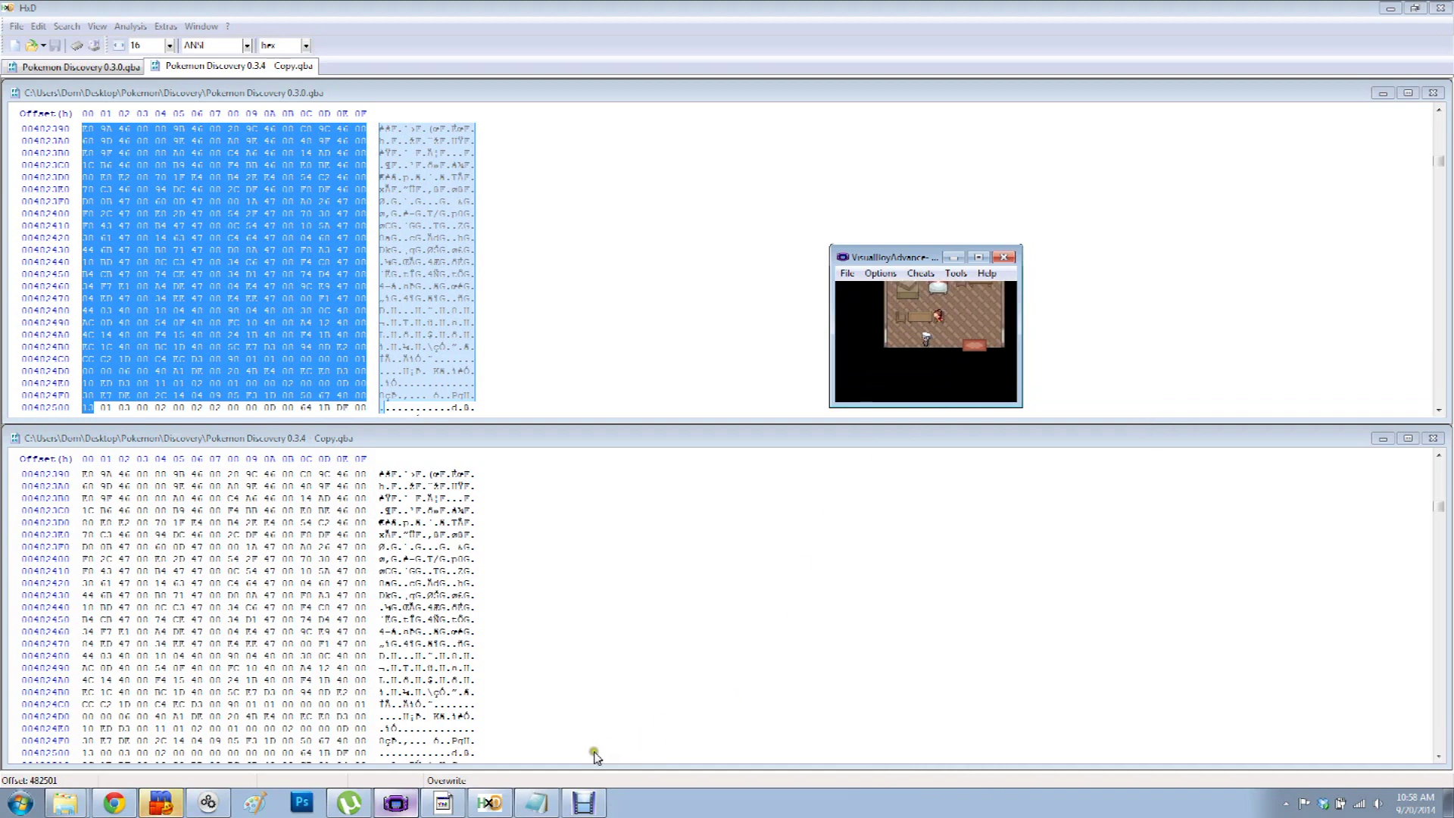
# - Switch to the Key notes and change the "480000 - 482500" line to "482500 - WORKING"
pyautogui.click(525, 804)
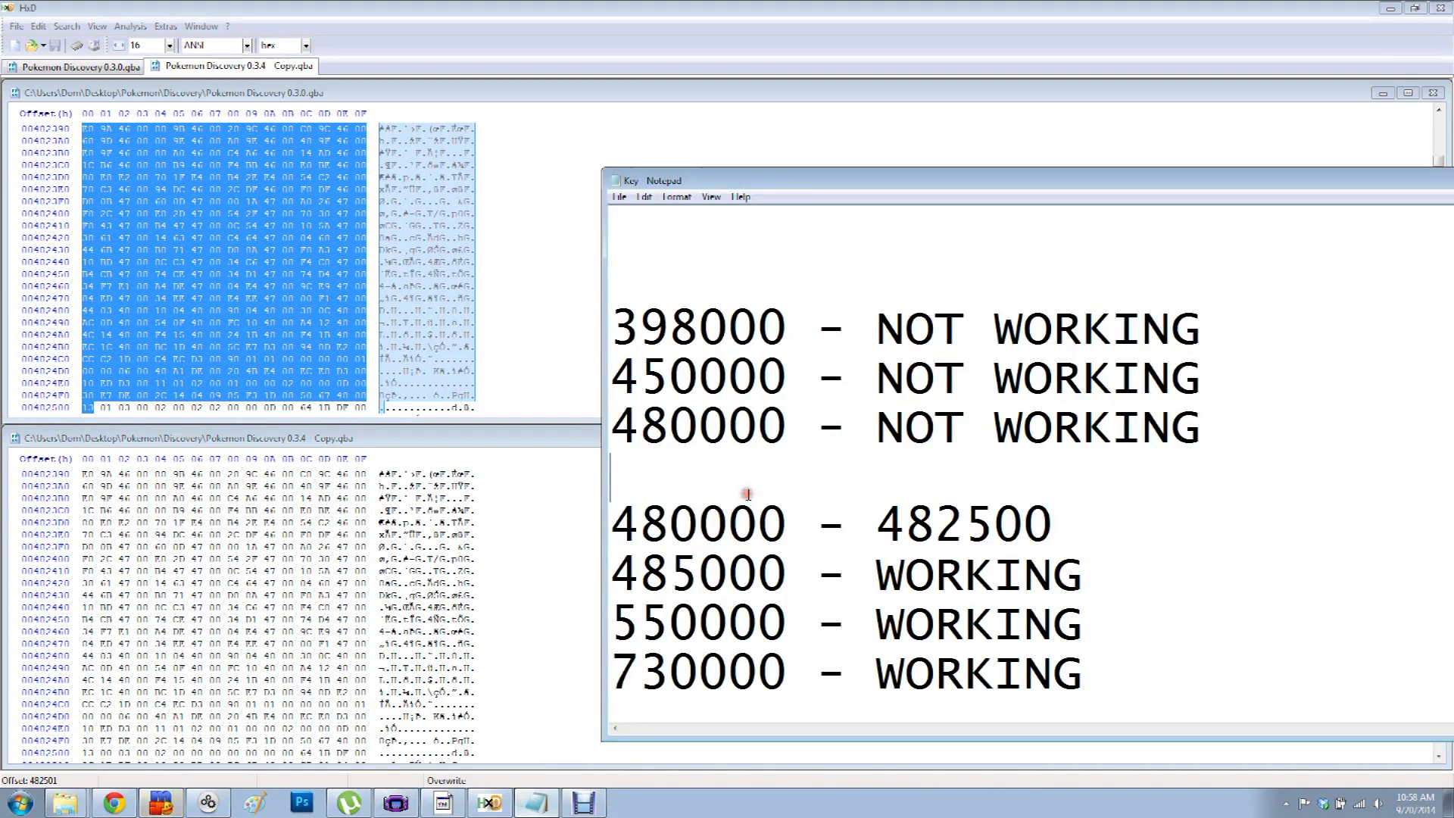
pyautogui.moveTo(877, 527); pyautogui.dragTo(617, 529)
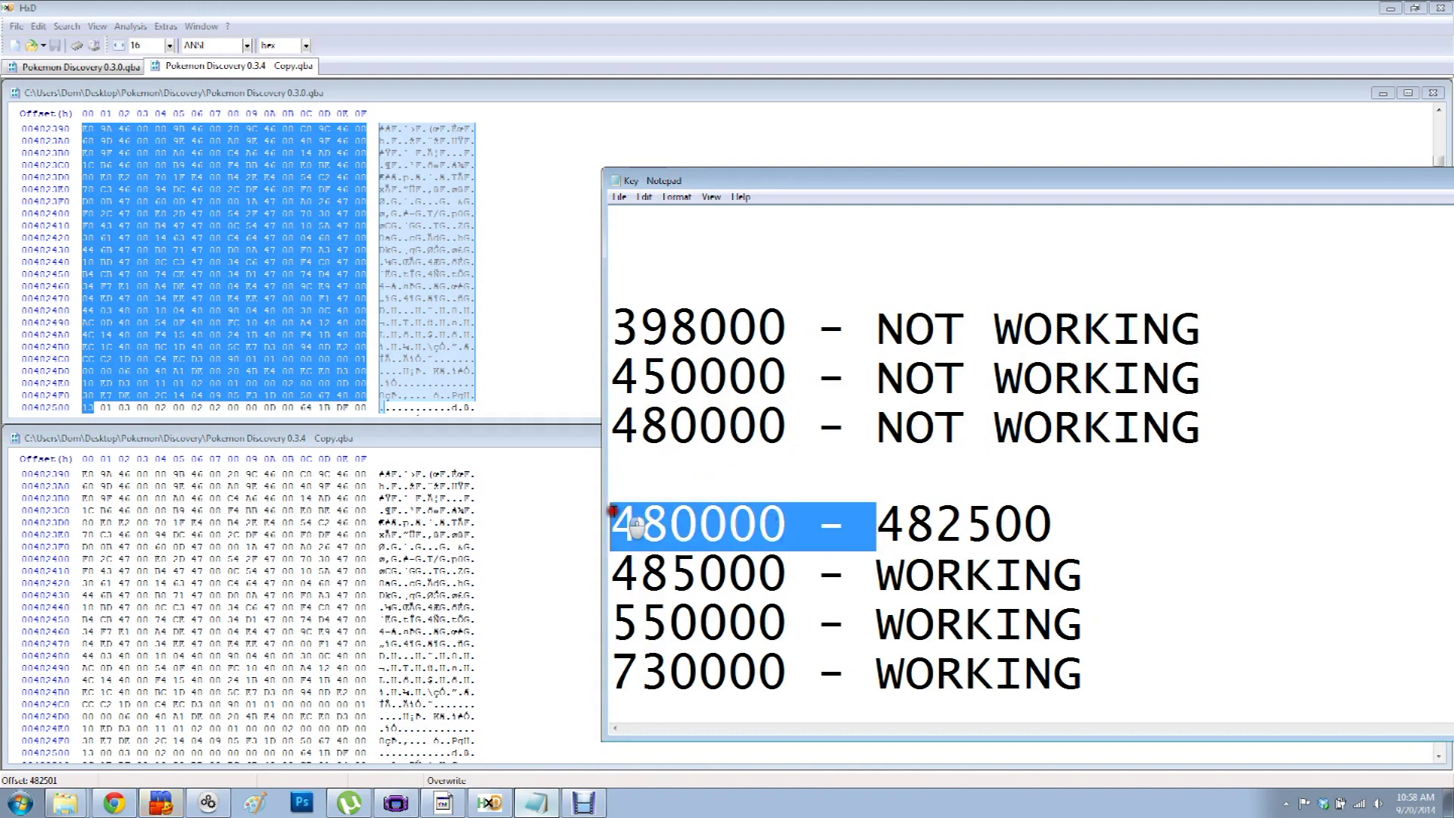
pyautogui.press('BackSpace')
pyautogui.click(878, 517)
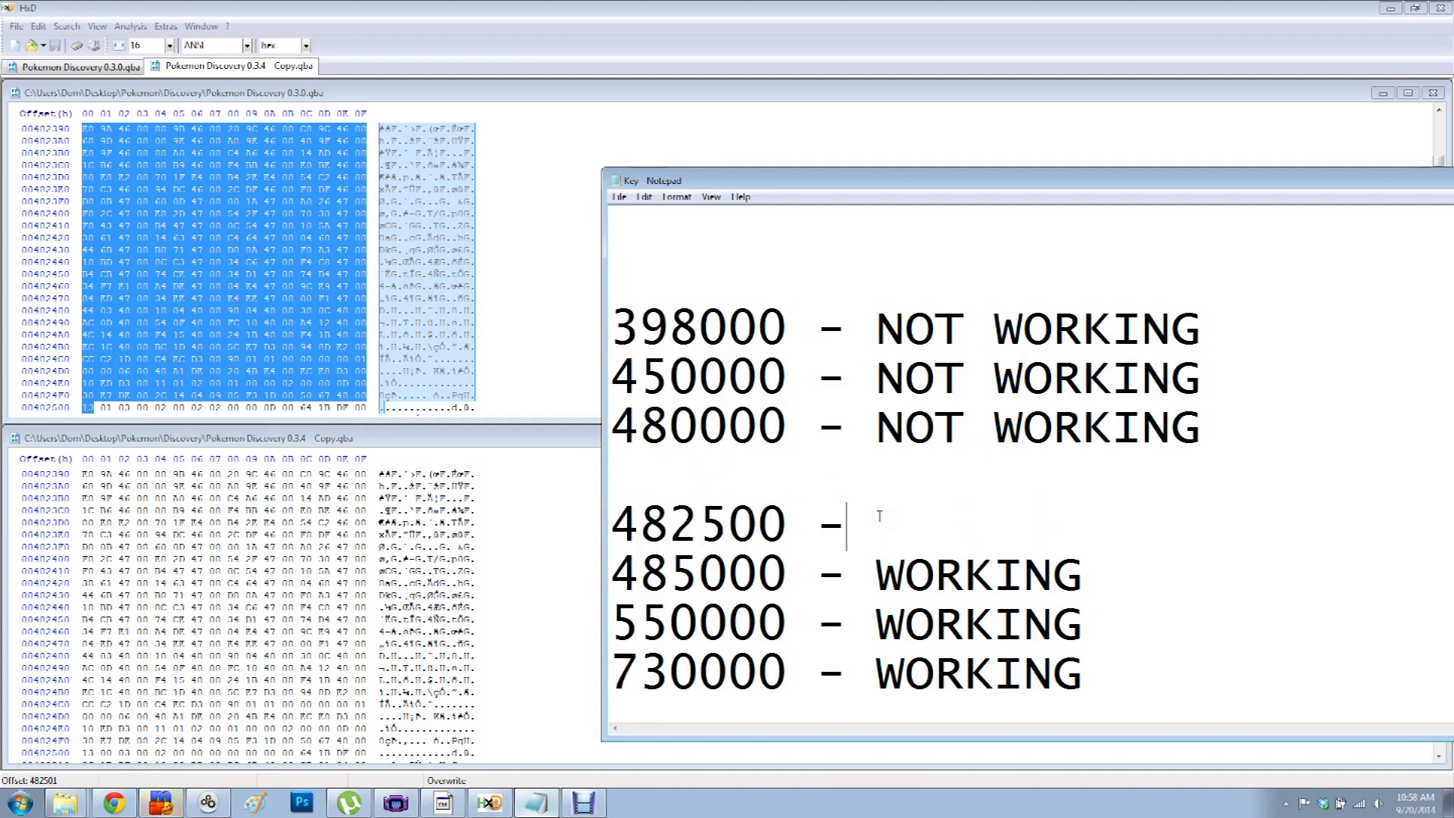
pyautogui.write('WORKING')
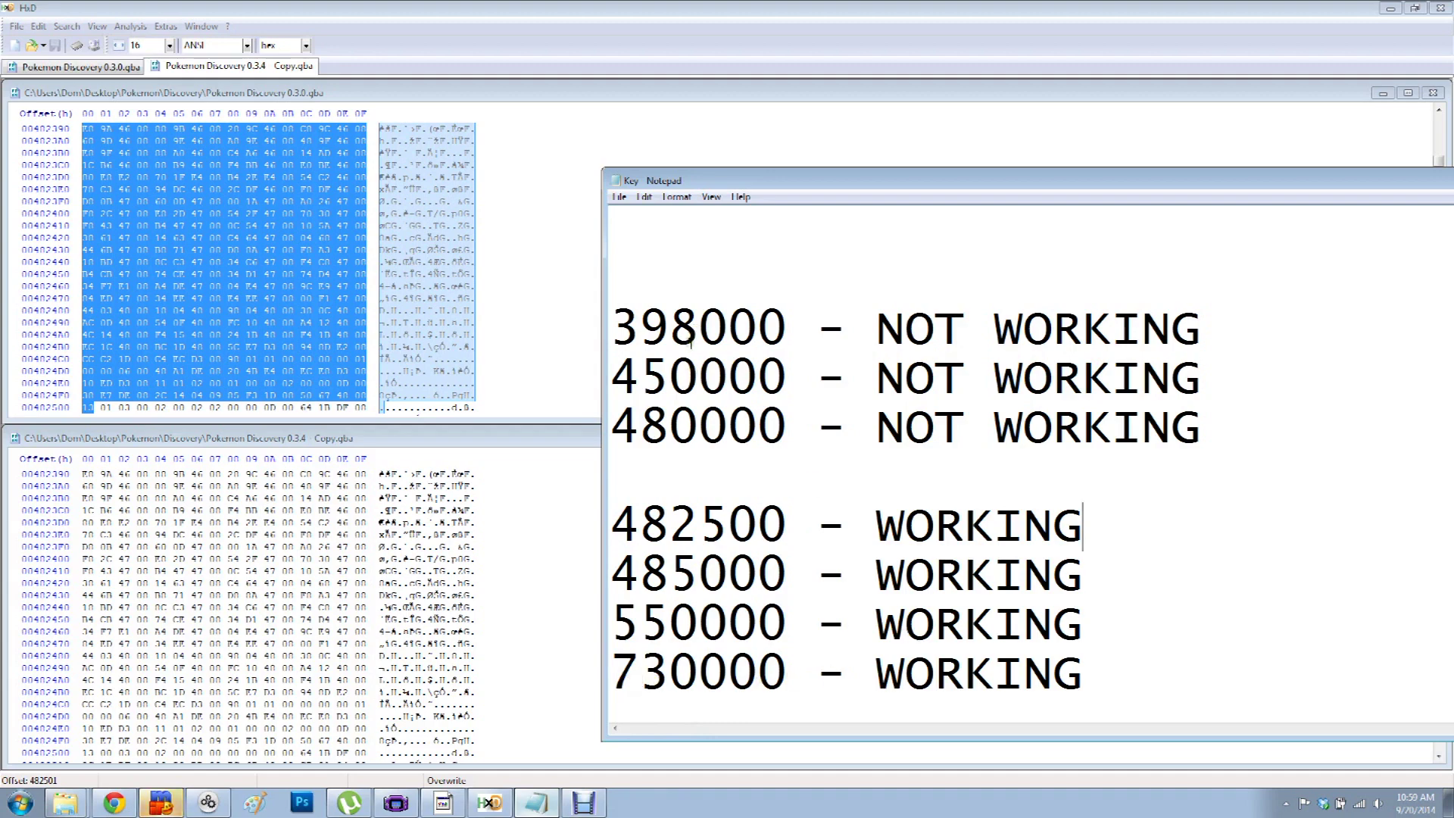
# - Close Pokemon Discovery 0.3.4 - Copy.gba in HxD and delete that file from the Discovery folder in Windows Explorer
pyautogui.hotkey('alt', 'Tab')
pyautogui.click(1432, 439)
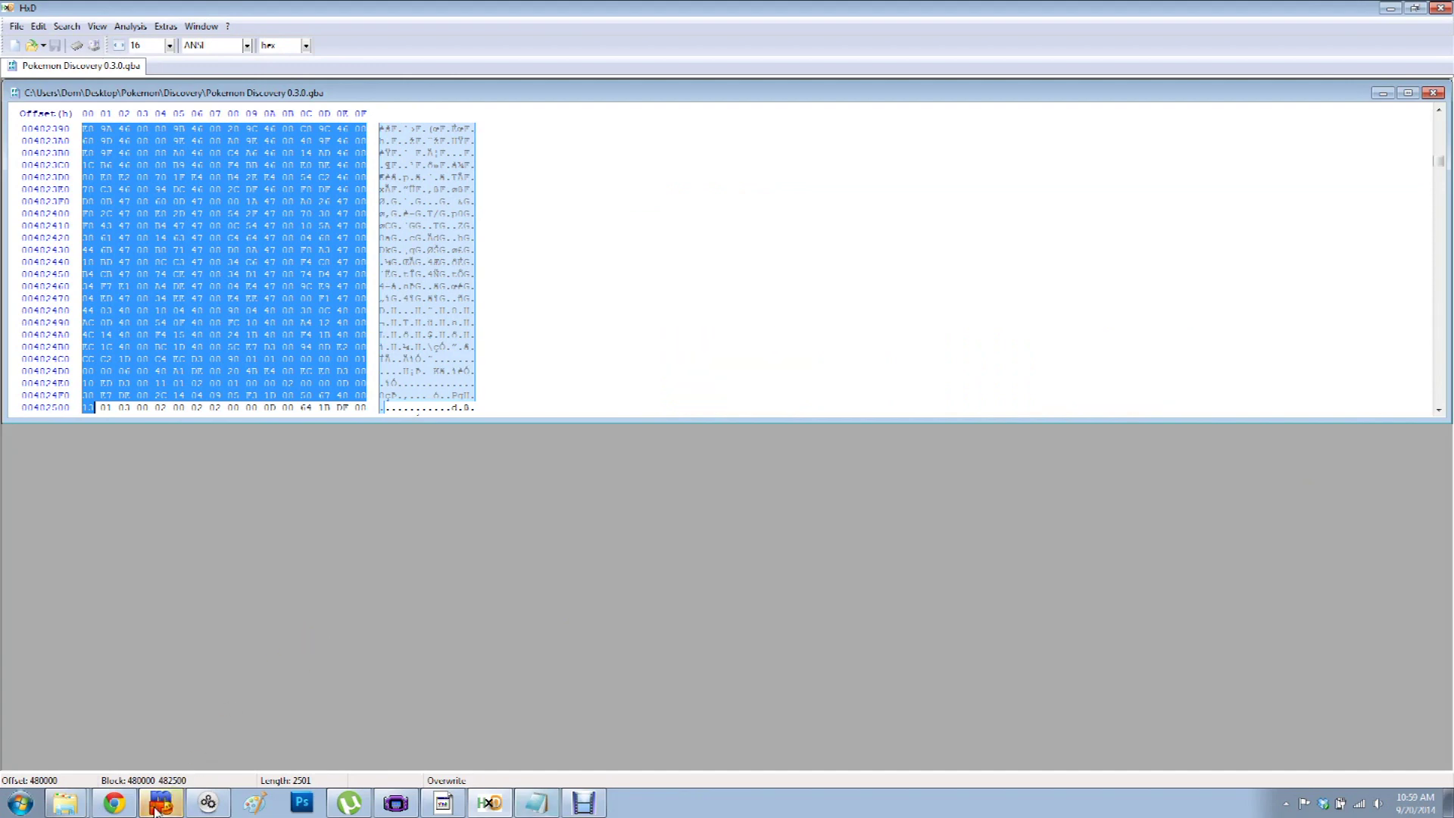
pyautogui.click(124, 748)
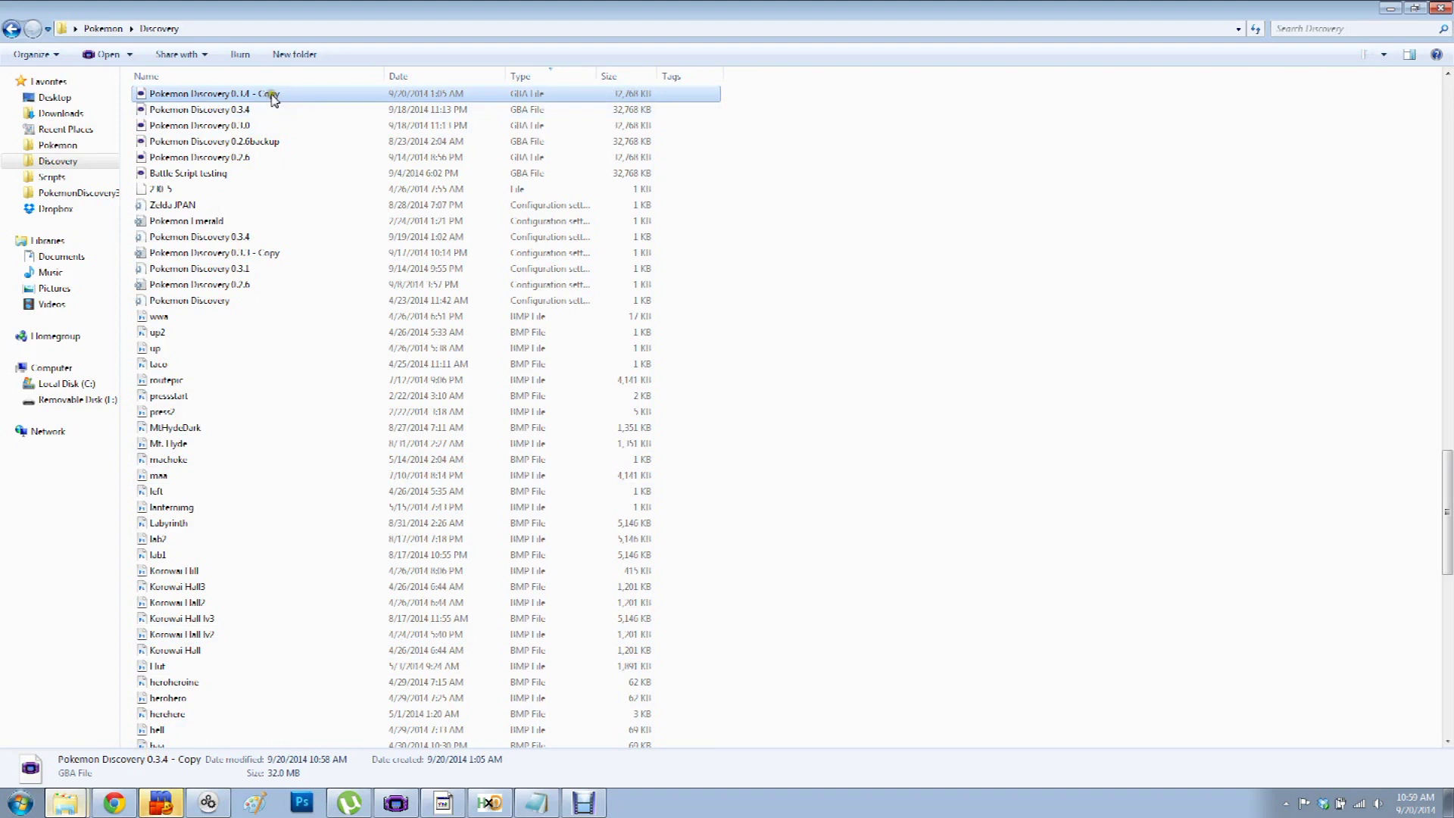
pyautogui.press('Delete')
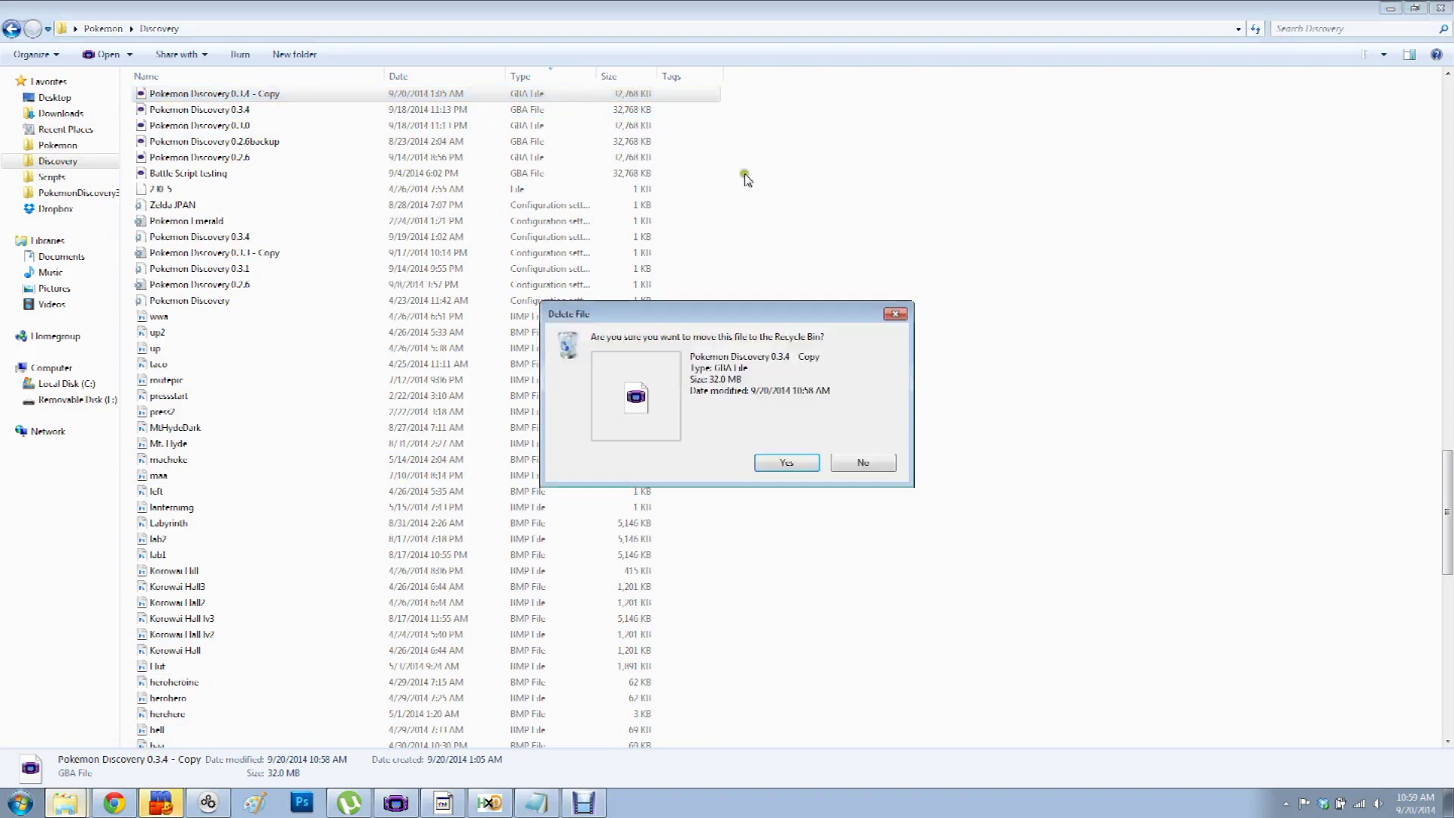
pyautogui.click(786, 462)
# - Make a fresh copy of the Pokemon Discovery 0.3.4 ROM in the Discovery folder
pyautogui.click(201, 94)
pyautogui.rightClick(213, 97)
pyautogui.click(273, 372)
pyautogui.click(815, 253)
pyautogui.rightClick(815, 253)
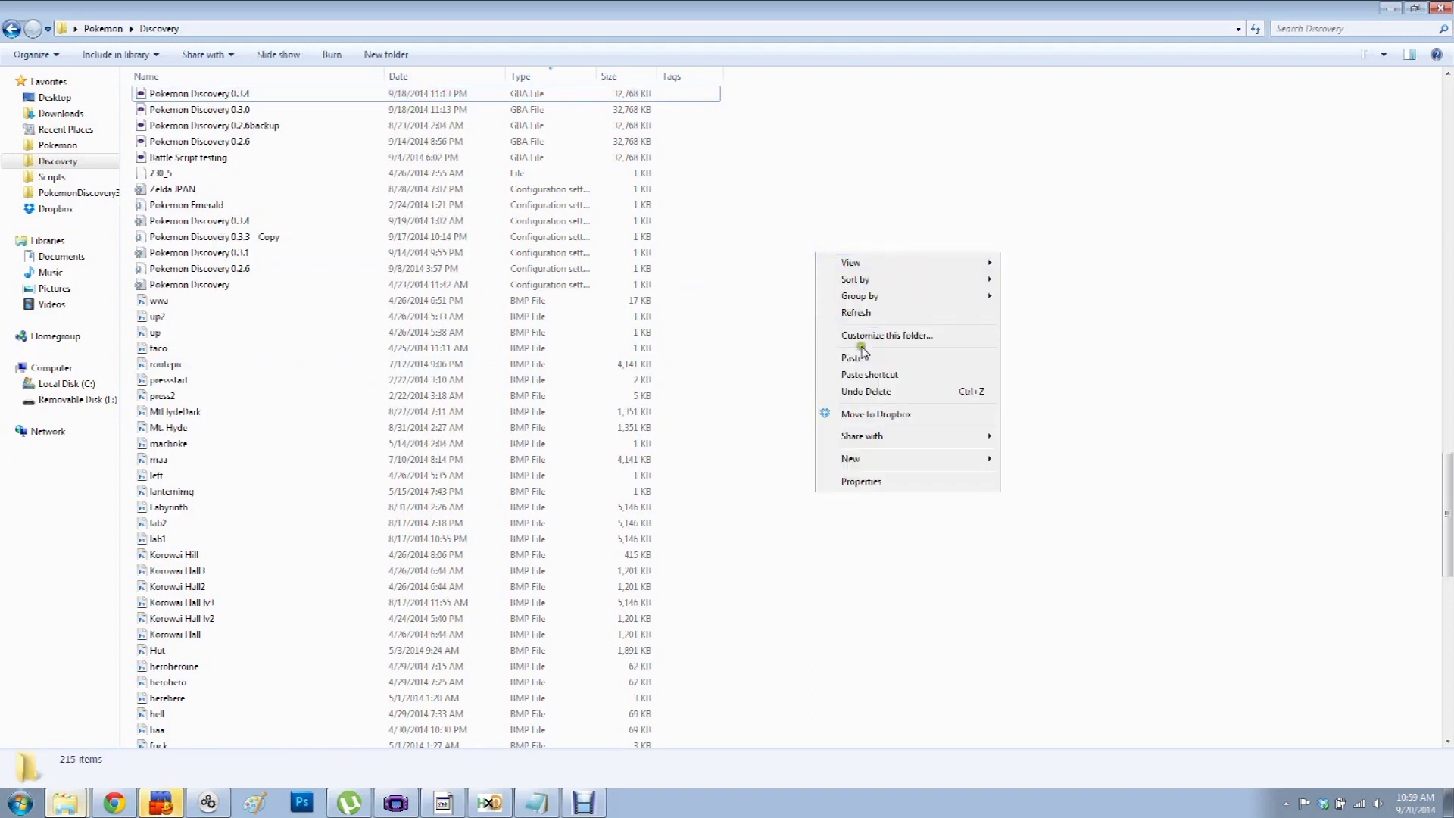
pyautogui.click(864, 356)
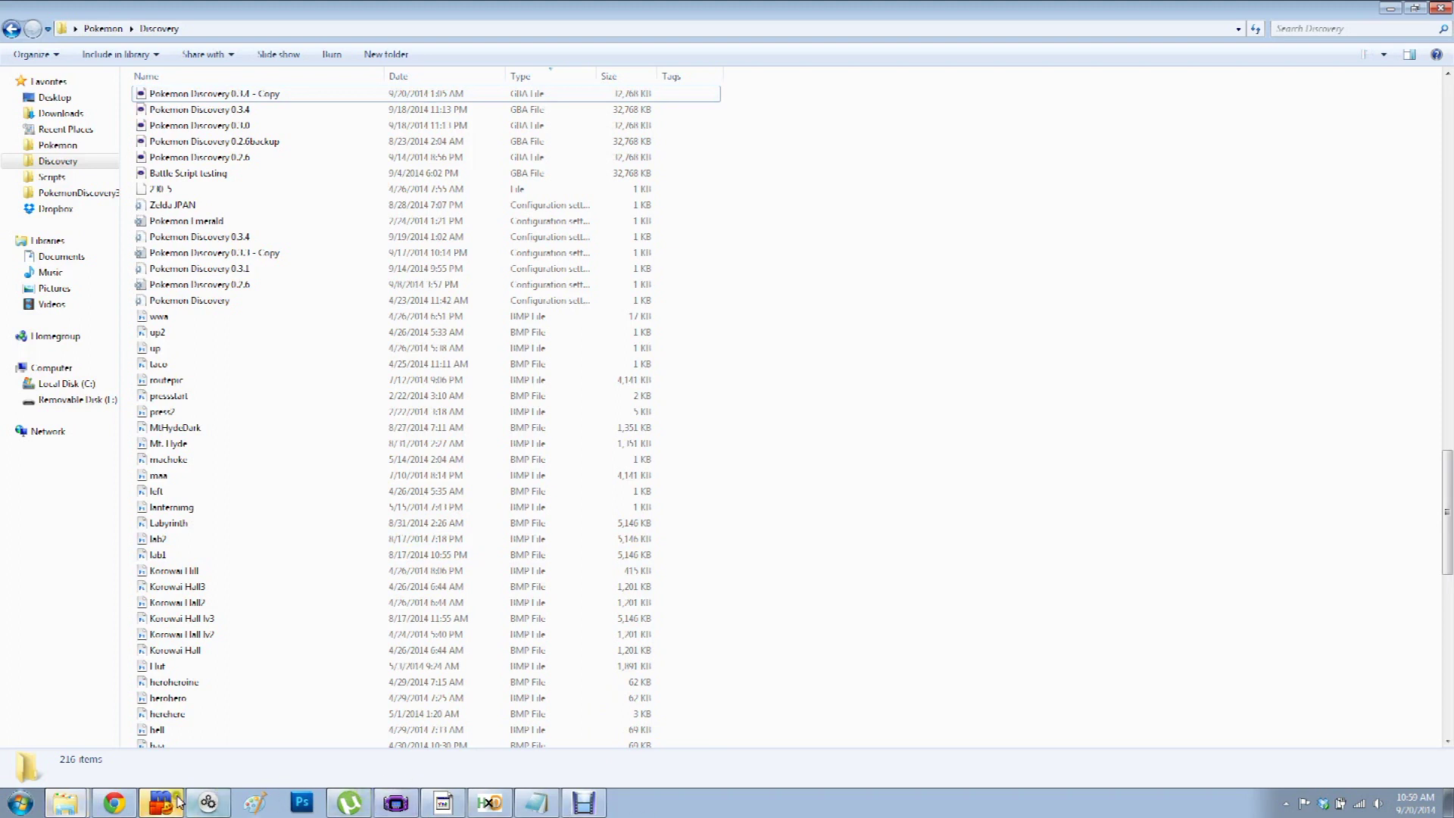
# - Switch to HxD and compare Pokemon Discovery 0.3.0.gba with the new Pokemon Discovery 0.3.4 - Copy.gba
pyautogui.click(502, 807)
pyautogui.click(130, 26)
pyautogui.moveTo(177, 70)
pyautogui.click(295, 72)
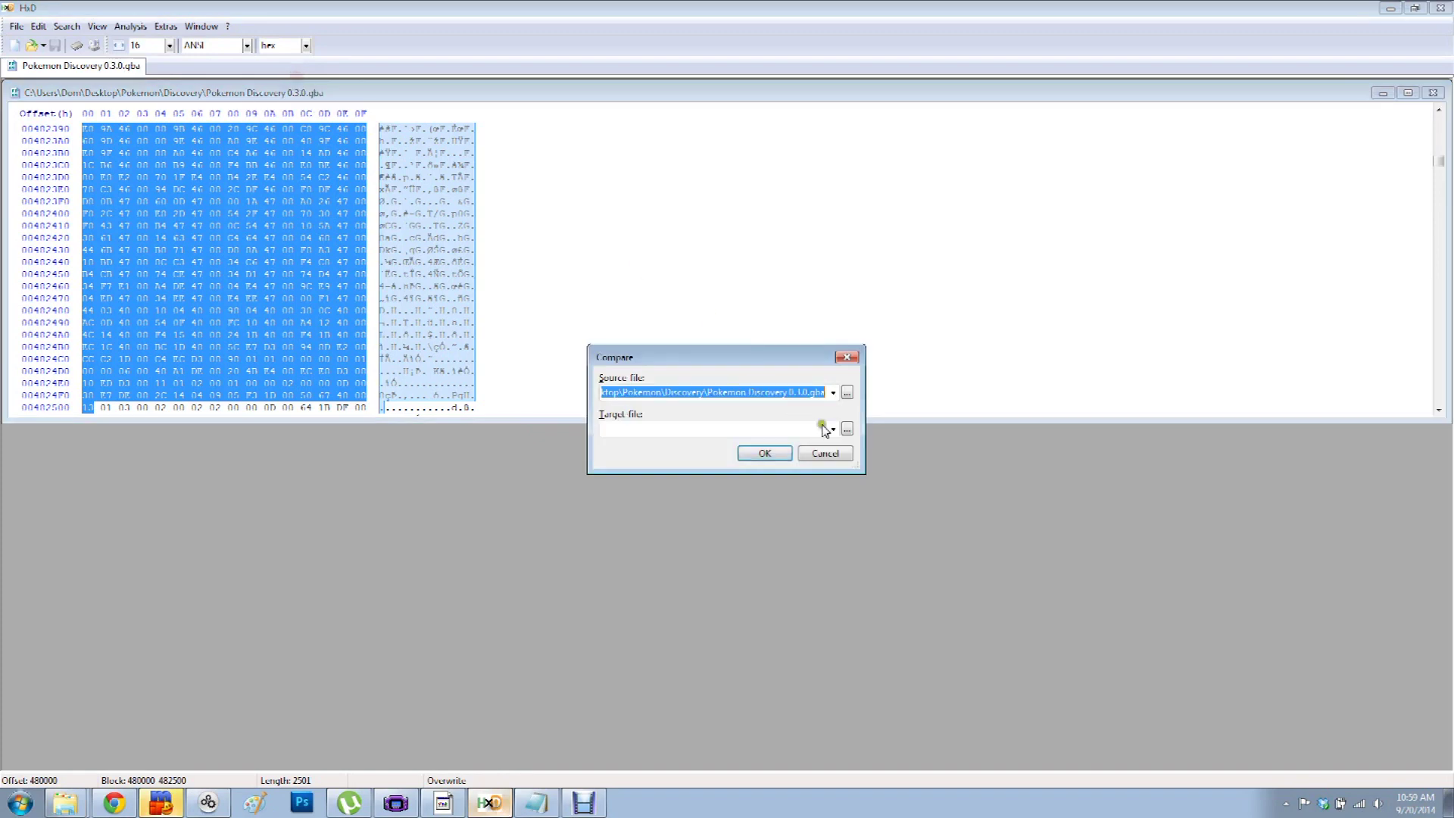
pyautogui.click(846, 429)
pyautogui.click(904, 448)
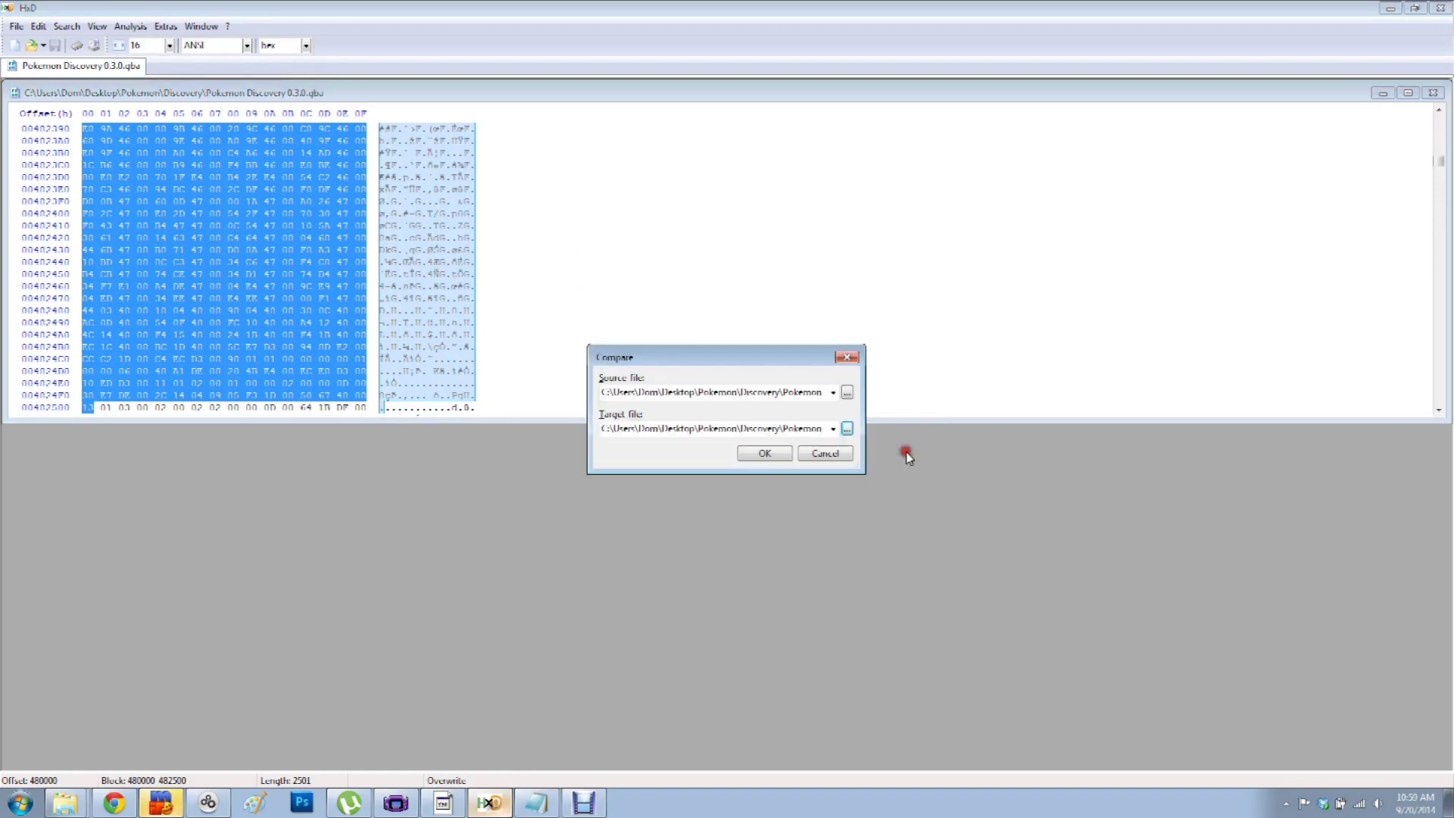
pyautogui.click(764, 454)
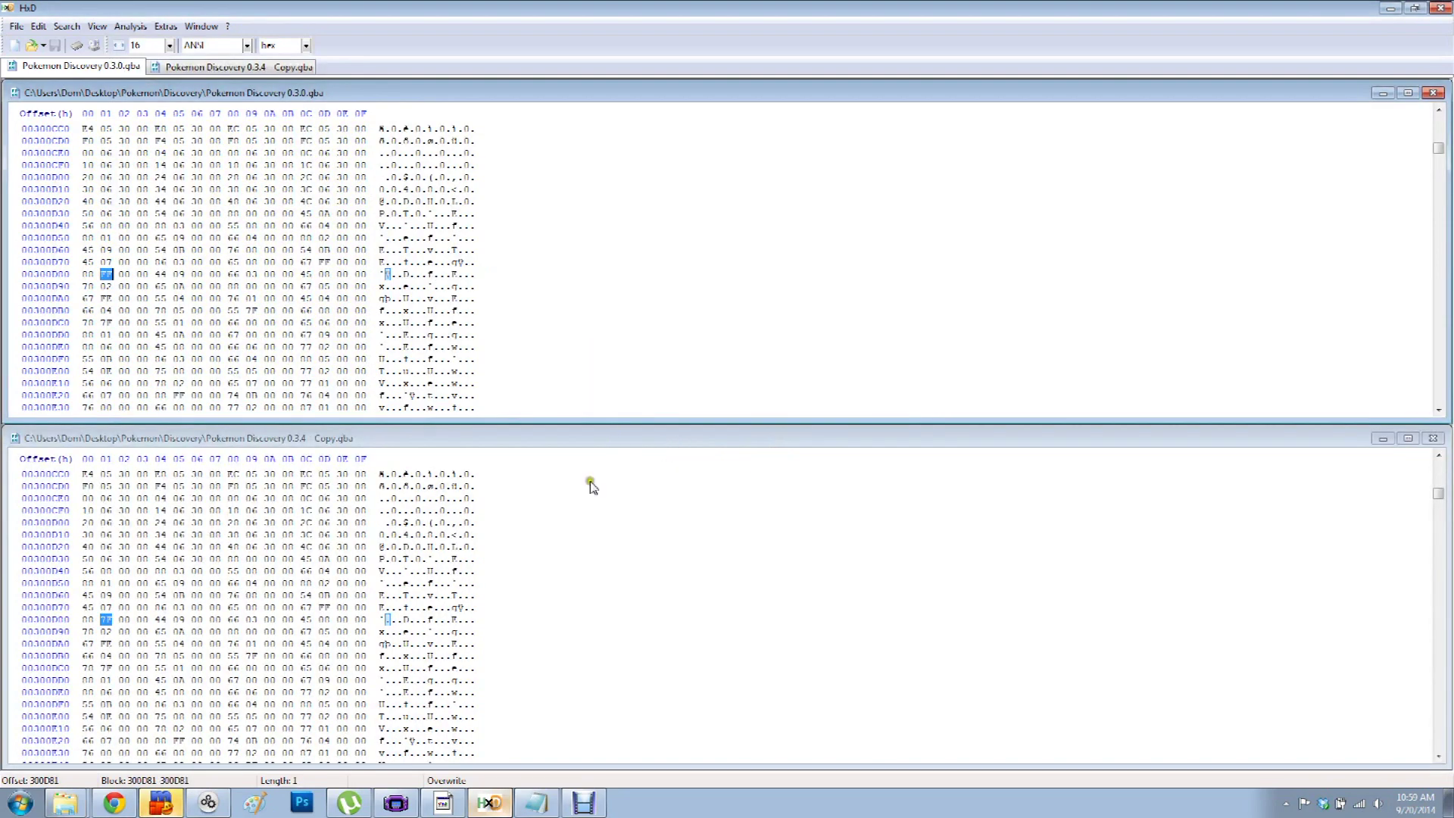
# - Switch to the Key notes and add the entry 481300 directly above 482500, leaving a blank line above it
pyautogui.click(536, 803)
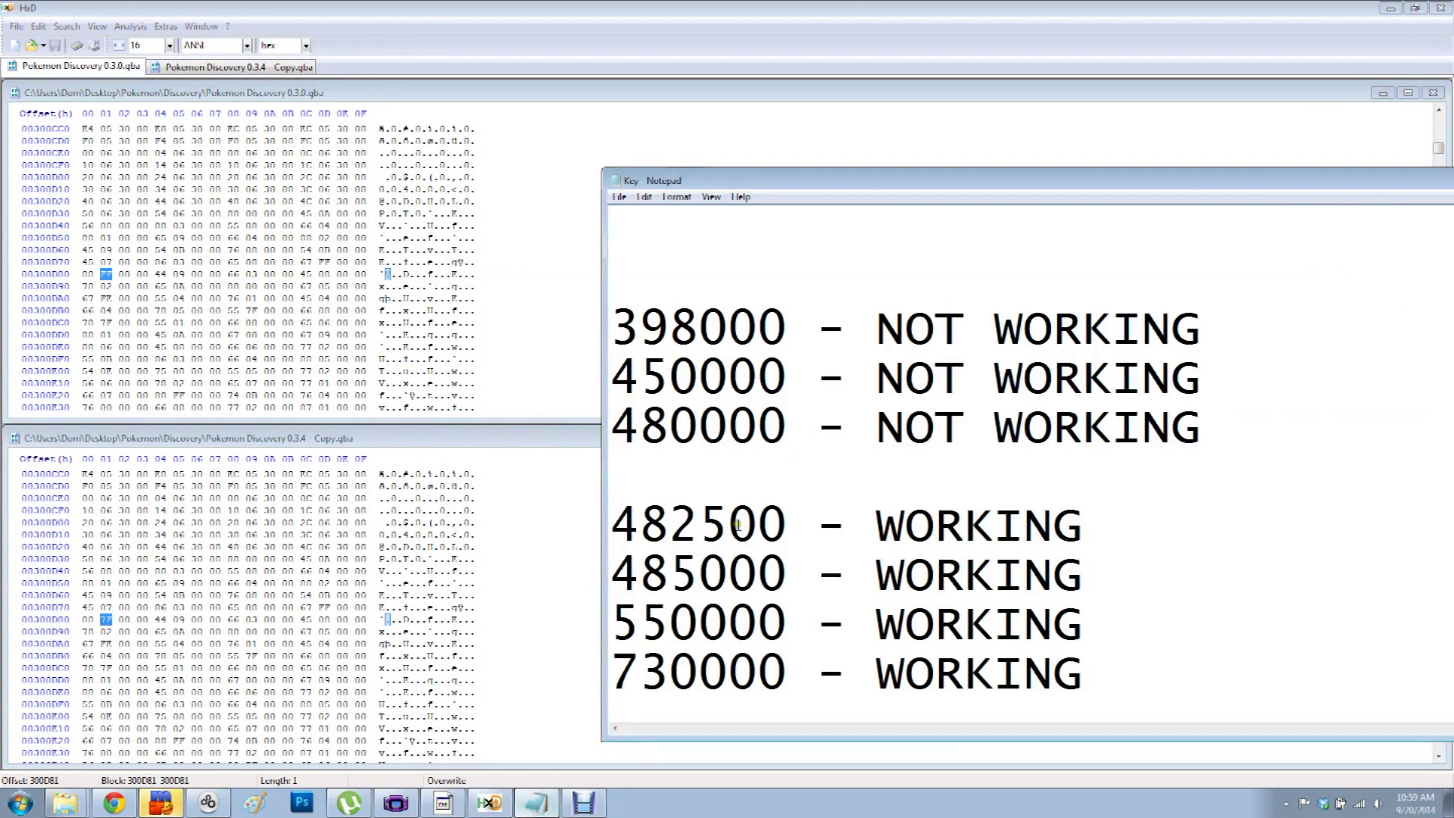
pyautogui.click(730, 467)
pyautogui.write('48')
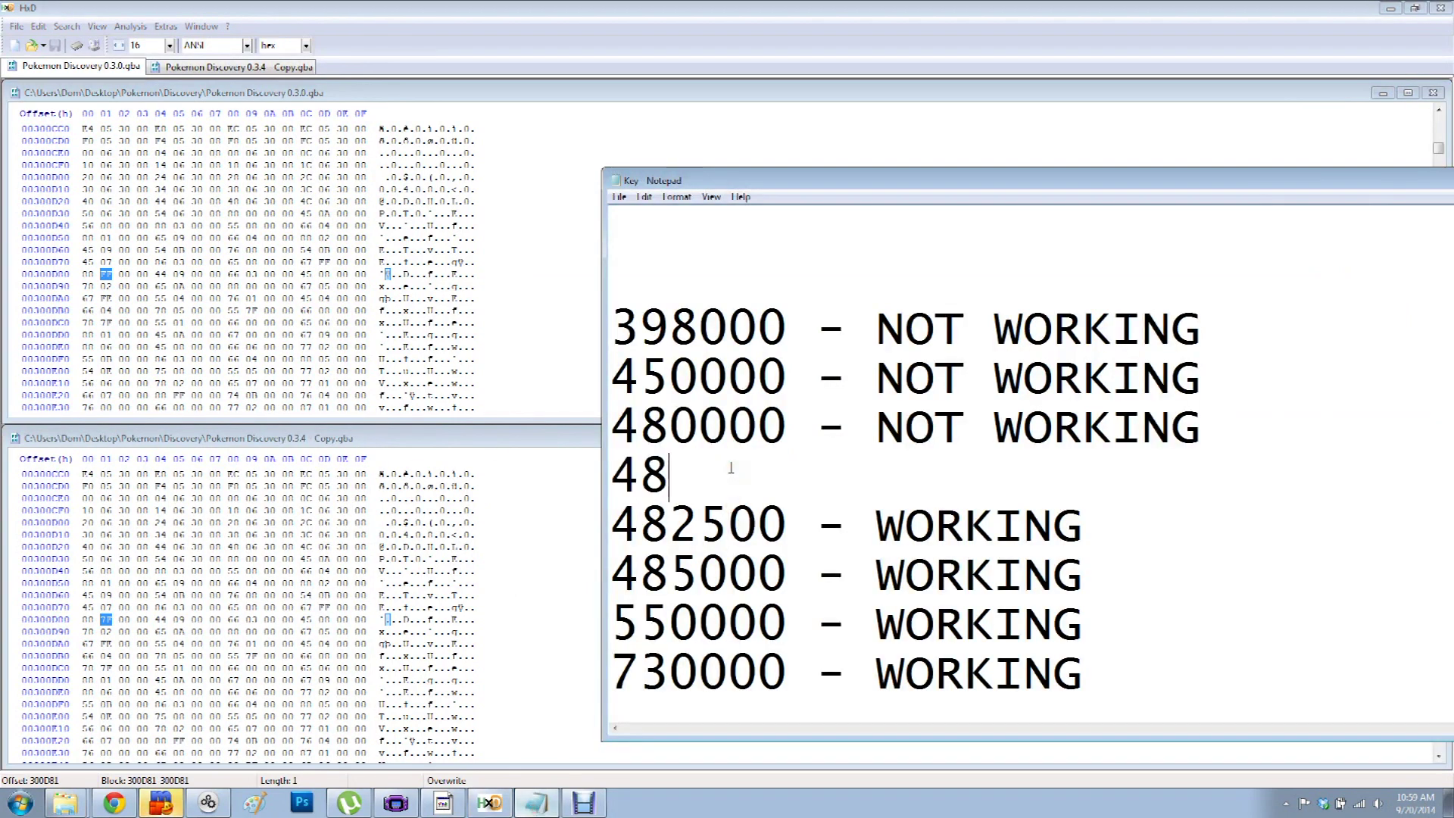
pyautogui.write('1300')
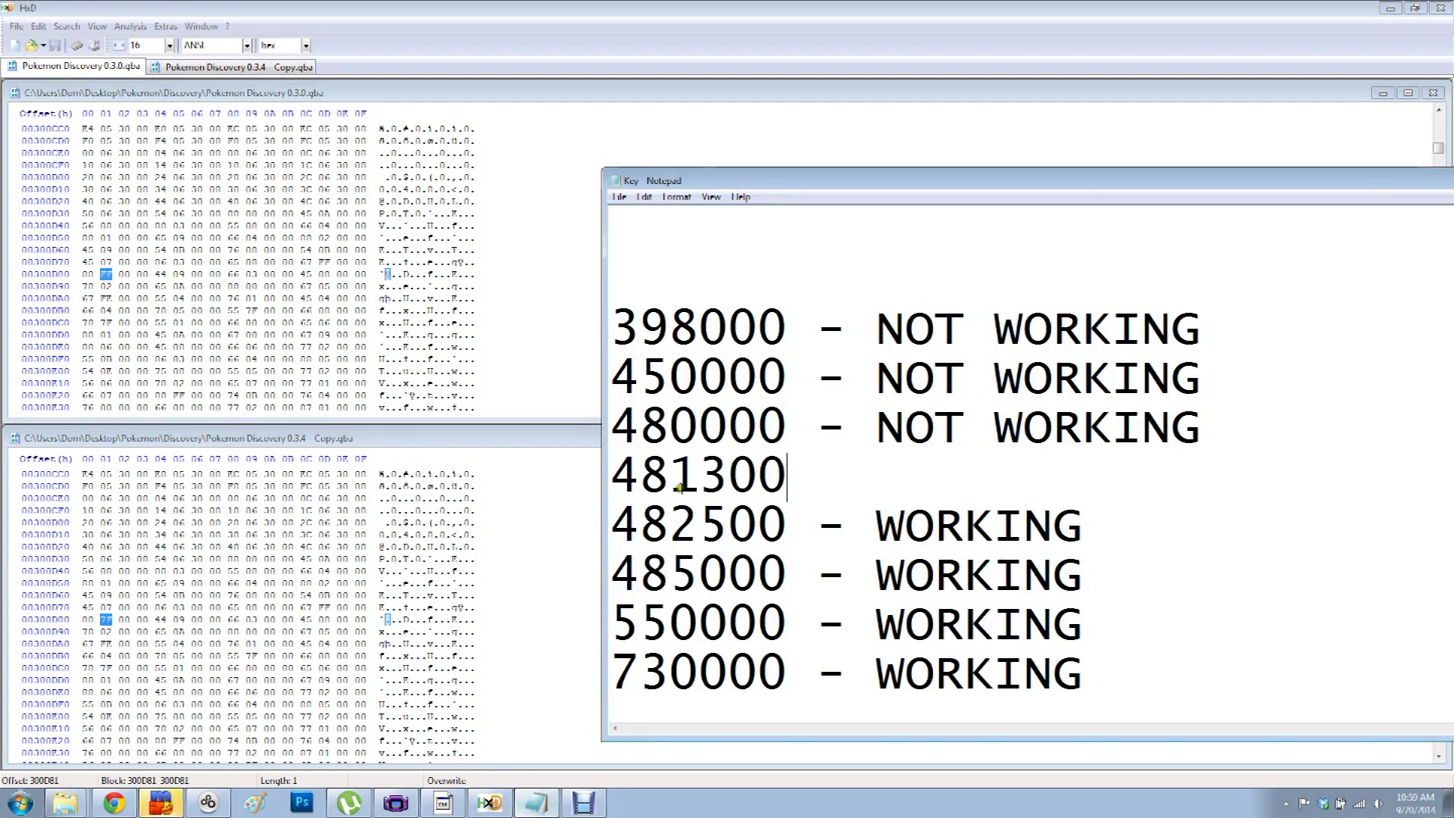
pyautogui.click(612, 470)
pyautogui.press('Return')
pyautogui.moveTo(765, 528)
pyautogui.mouseDown()
pyautogui.moveTo(611, 517)
pyautogui.moveTo(786, 516)
pyautogui.mouseUp()
pyautogui.click(614, 522)
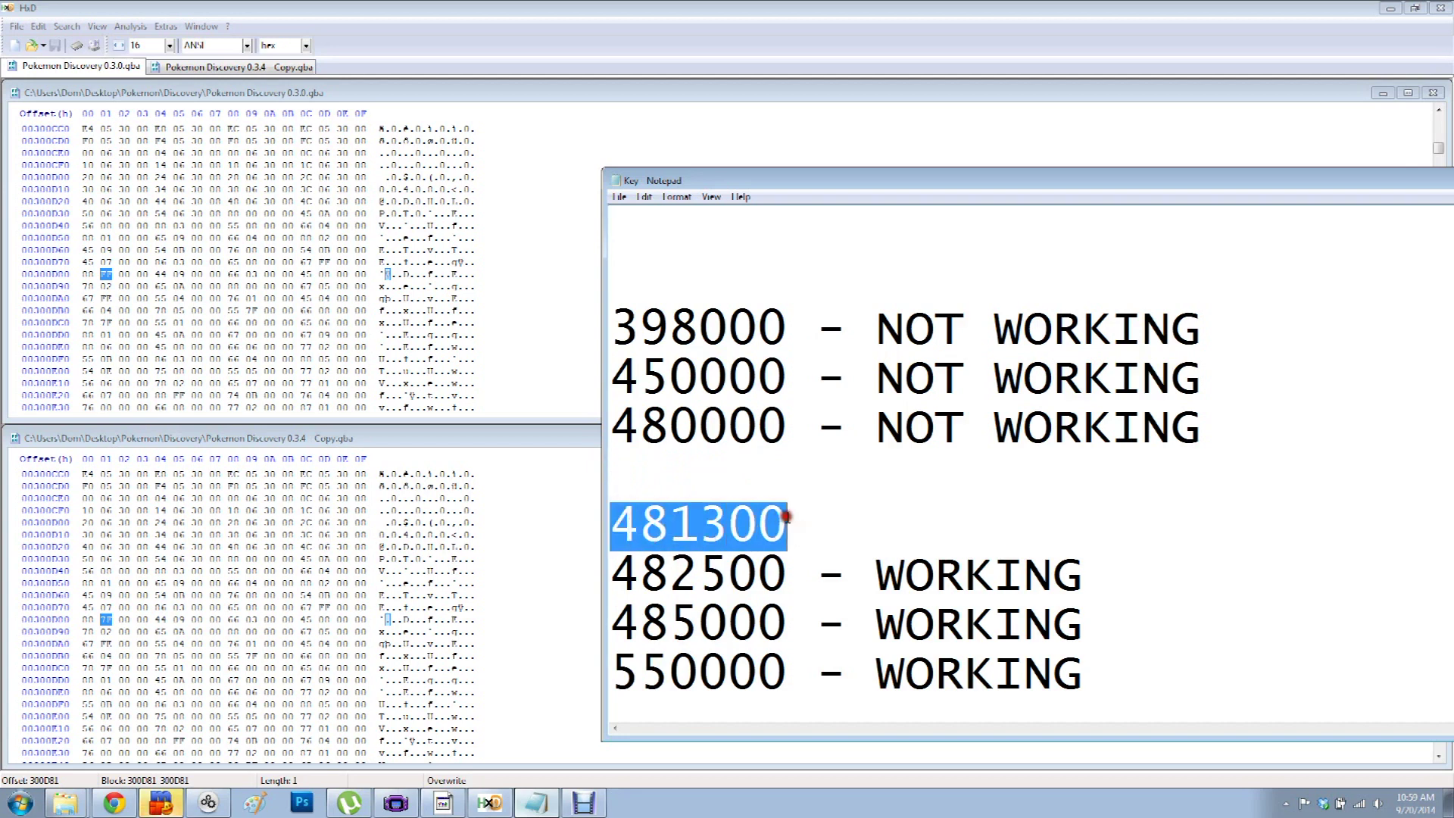
# - Switch to HxD, select the block from offset 480000 to 481300 in Pokemon Discovery 0.3.0.gba and copy it
pyautogui.click(143, 109)
pyautogui.click(65, 27)
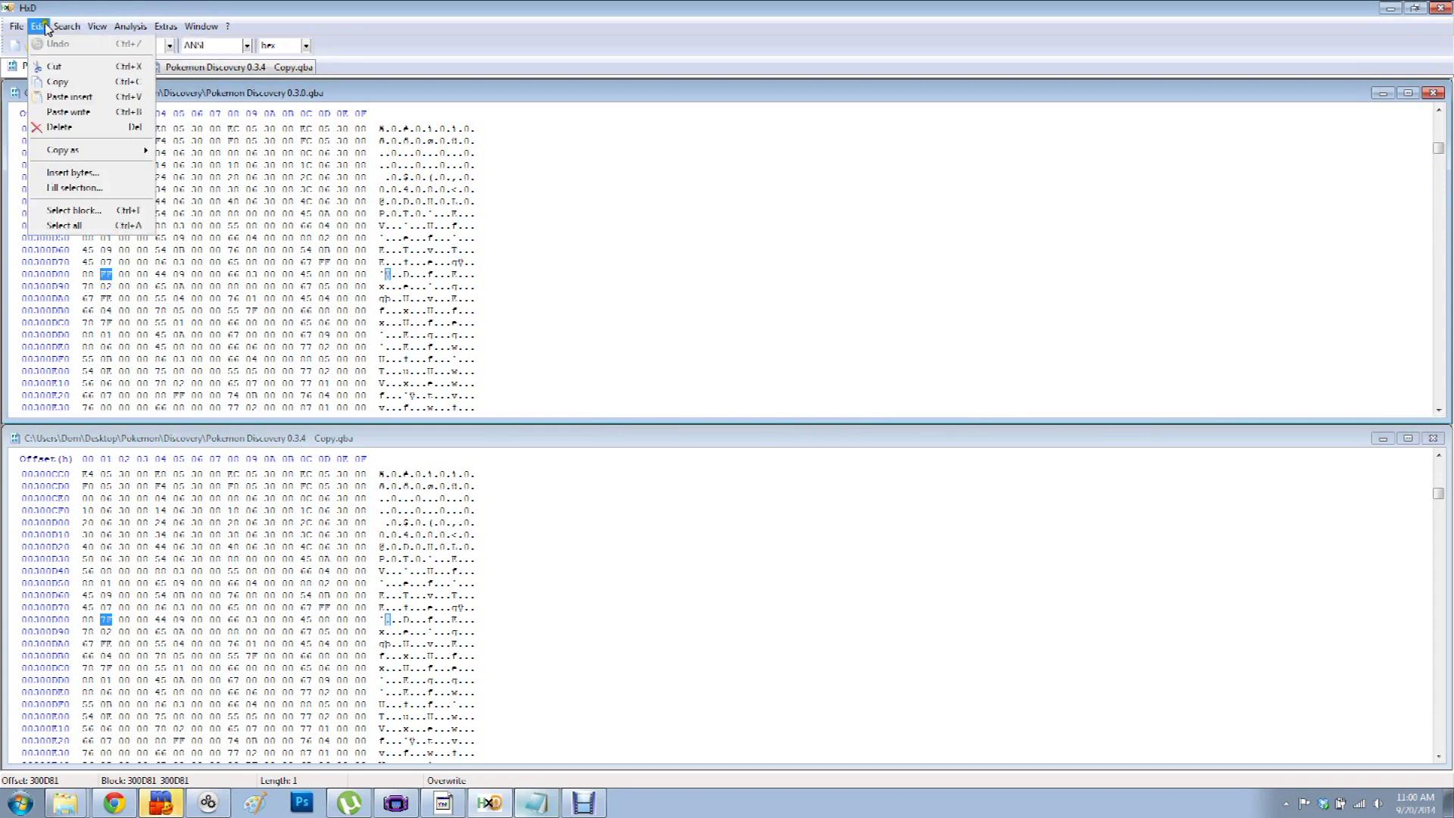
pyautogui.click(70, 210)
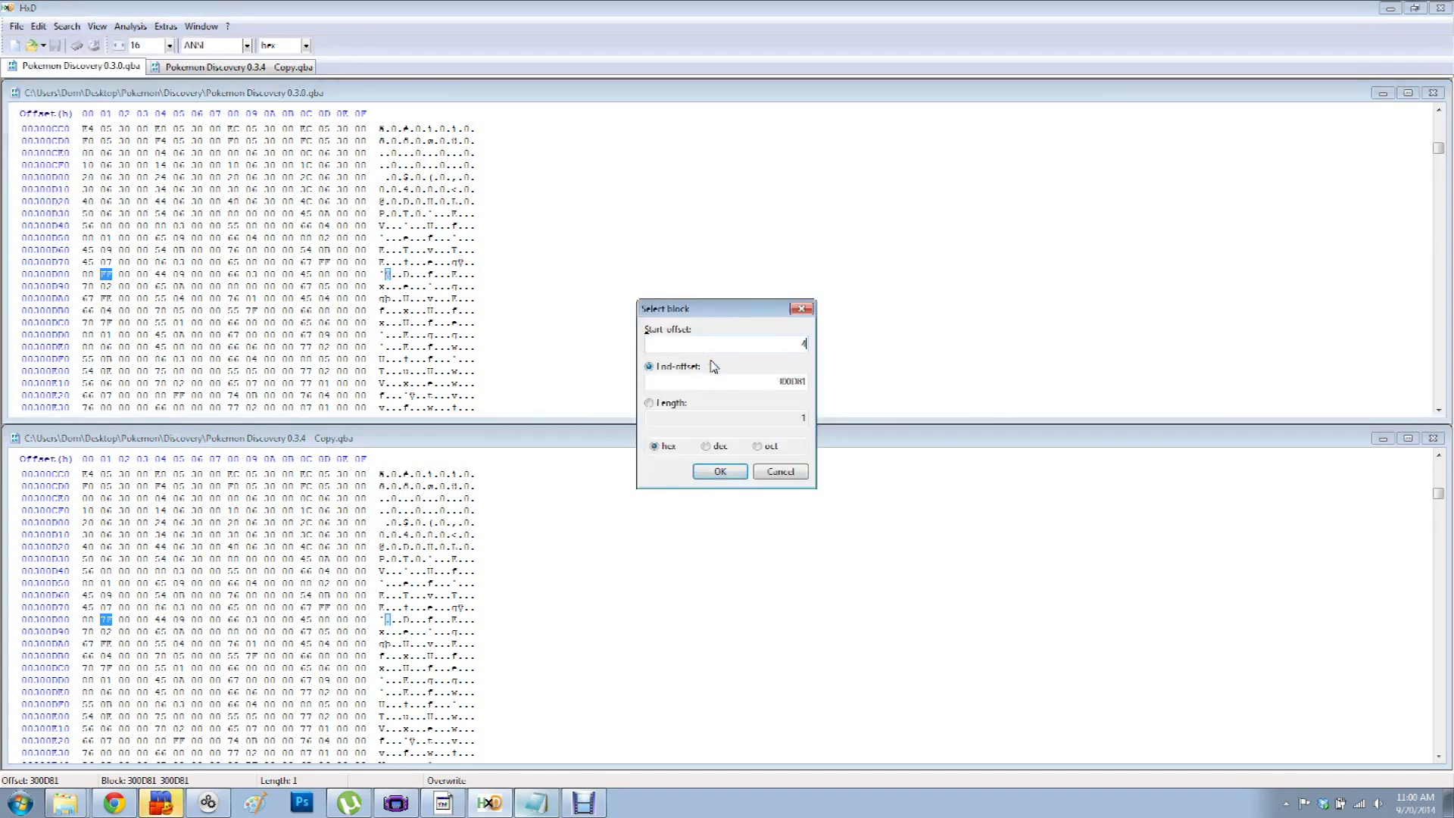
pyautogui.write('480000')
pyautogui.doubleClick(788, 382)
pyautogui.write('481100')
pyautogui.click(738, 471)
pyautogui.rightClick(265, 265)
pyautogui.click(303, 316)
# - Paste-write the 480000 to 481300 block at offset 480000 in Pokemon Discovery 0.3.4 - Copy.gba and save it
pyautogui.click(385, 449)
pyautogui.hotkey('ctrl', 'g')
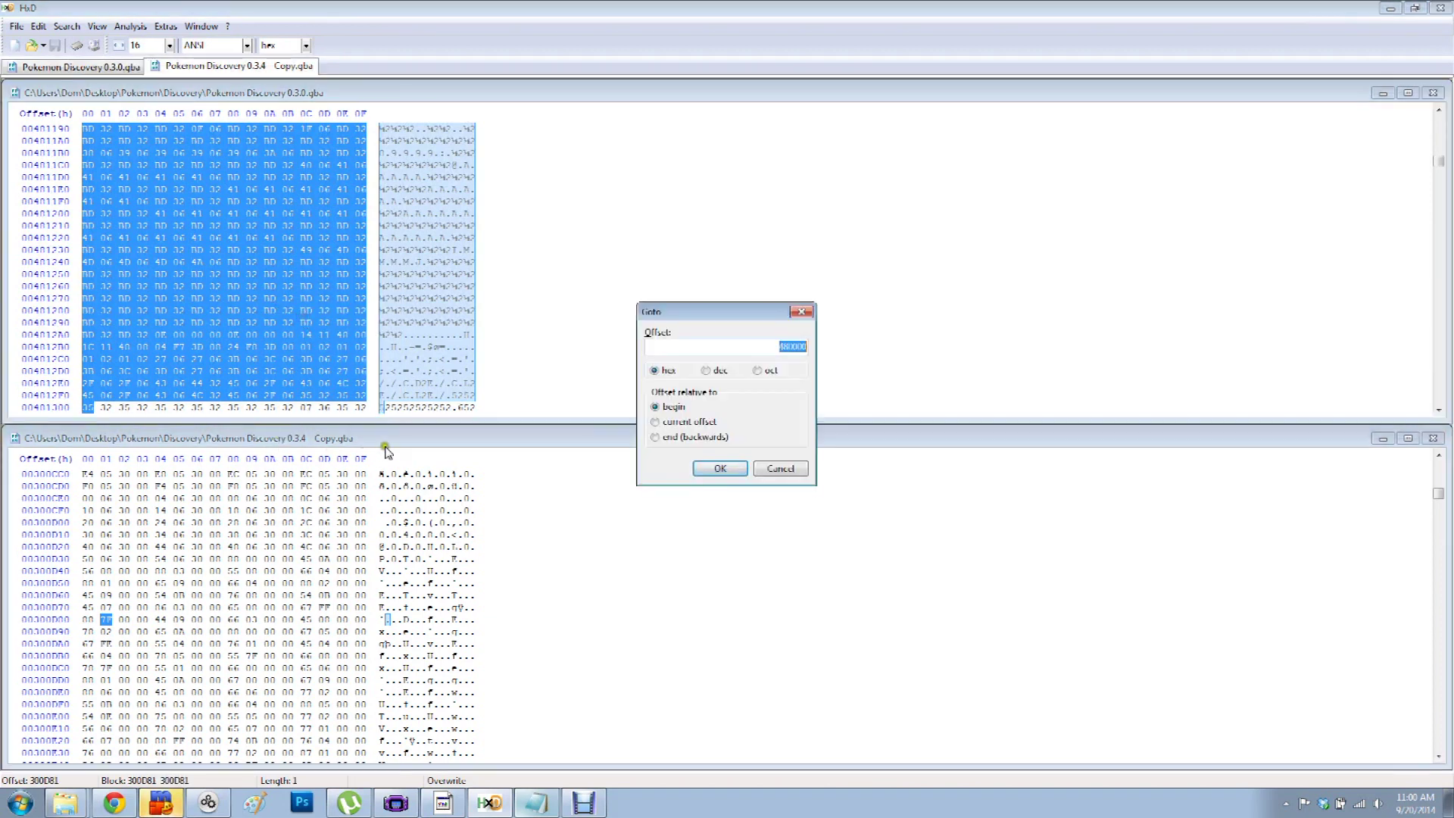
pyautogui.click(706, 470)
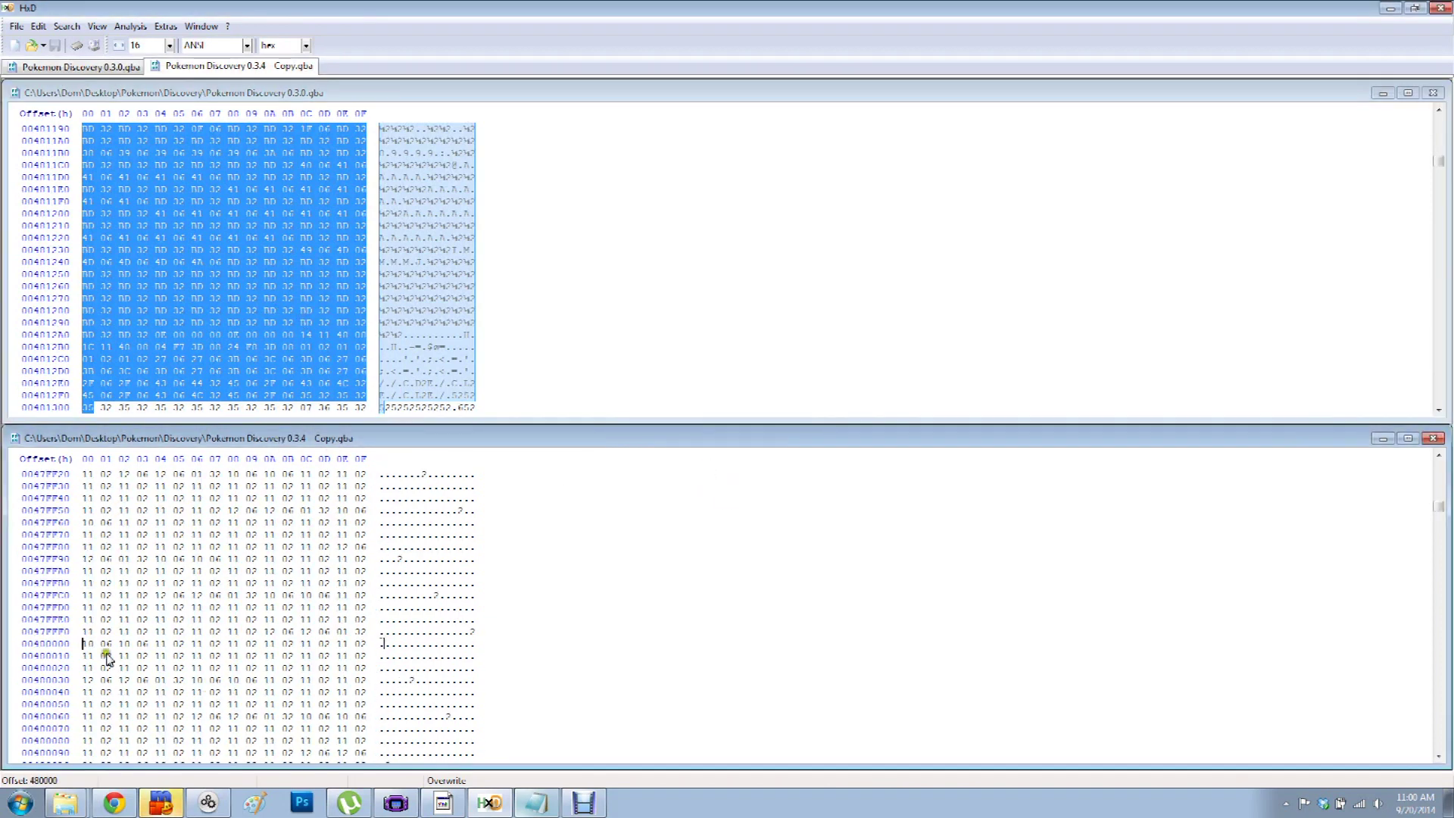
pyautogui.rightClick(85, 641)
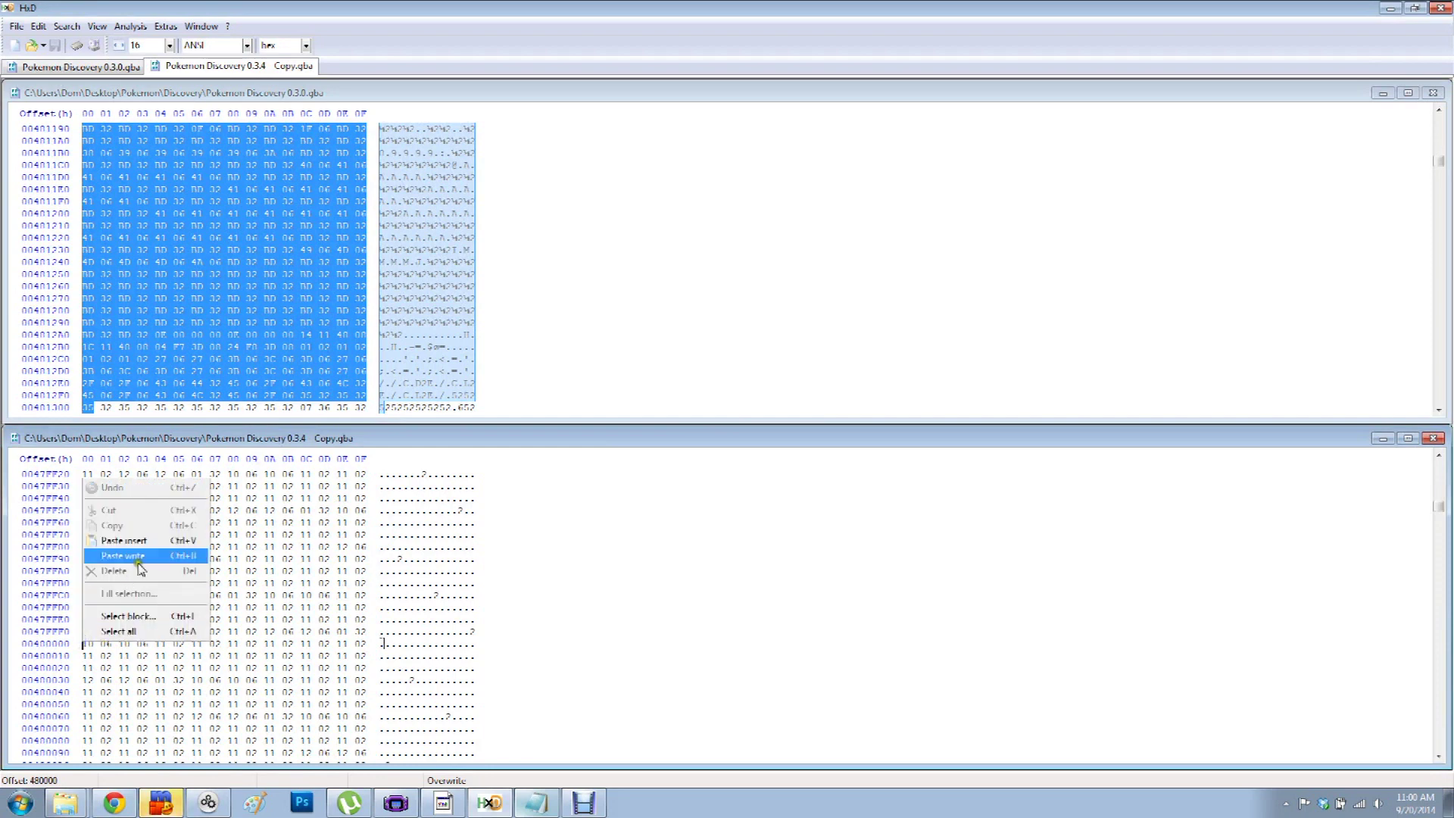
pyautogui.click(135, 561)
pyautogui.click(15, 26)
pyautogui.click(45, 88)
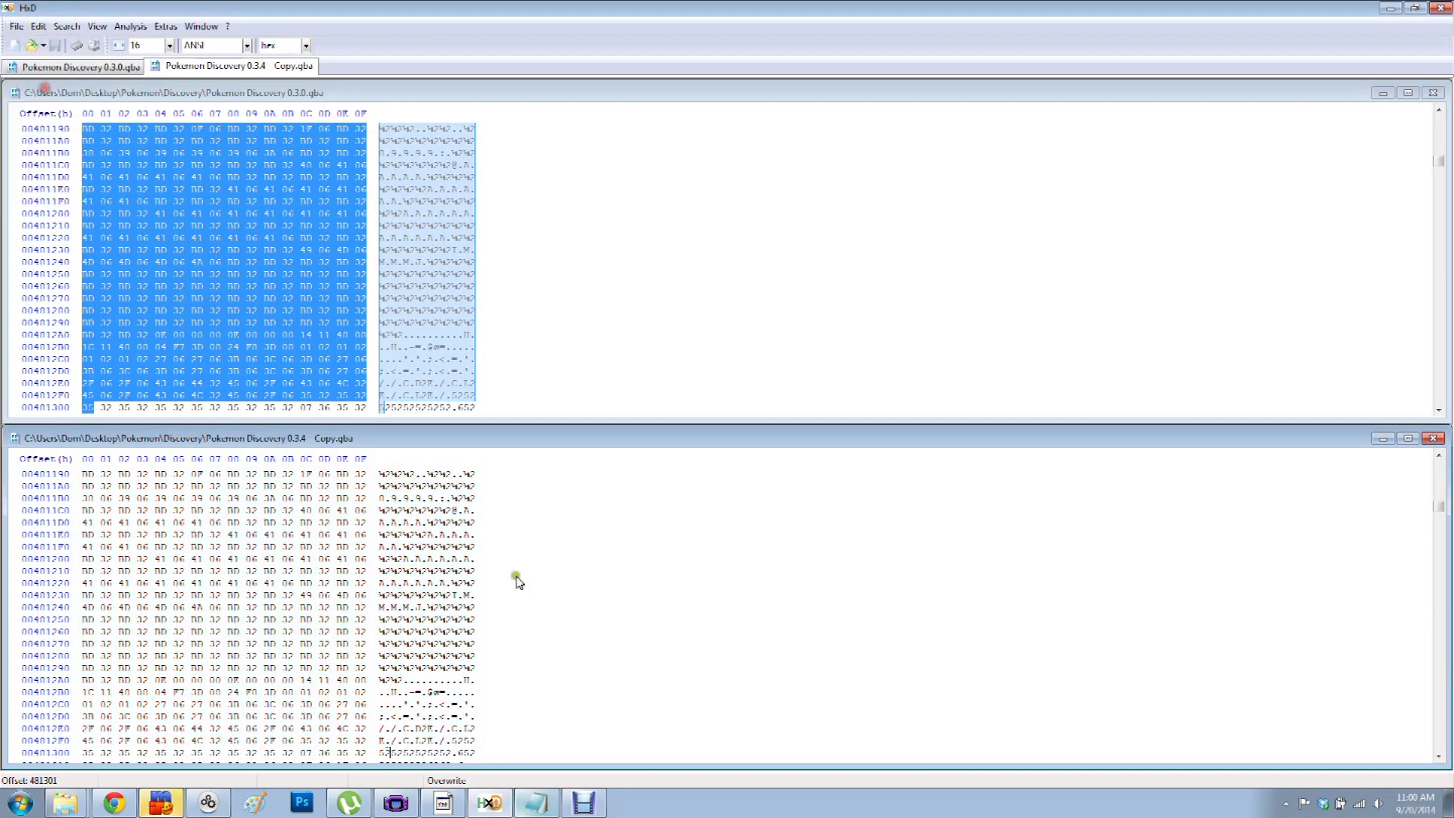
# - Switch to VisualBoyAdvance and load the Pokemon Discovery 0.3.4 - Copy ROM to test the 480000 to 481300 patch
pyautogui.click(396, 803)
pyautogui.click(845, 271)
pyautogui.click(849, 300)
pyautogui.click(1099, 444)
pyautogui.click(862, 274)
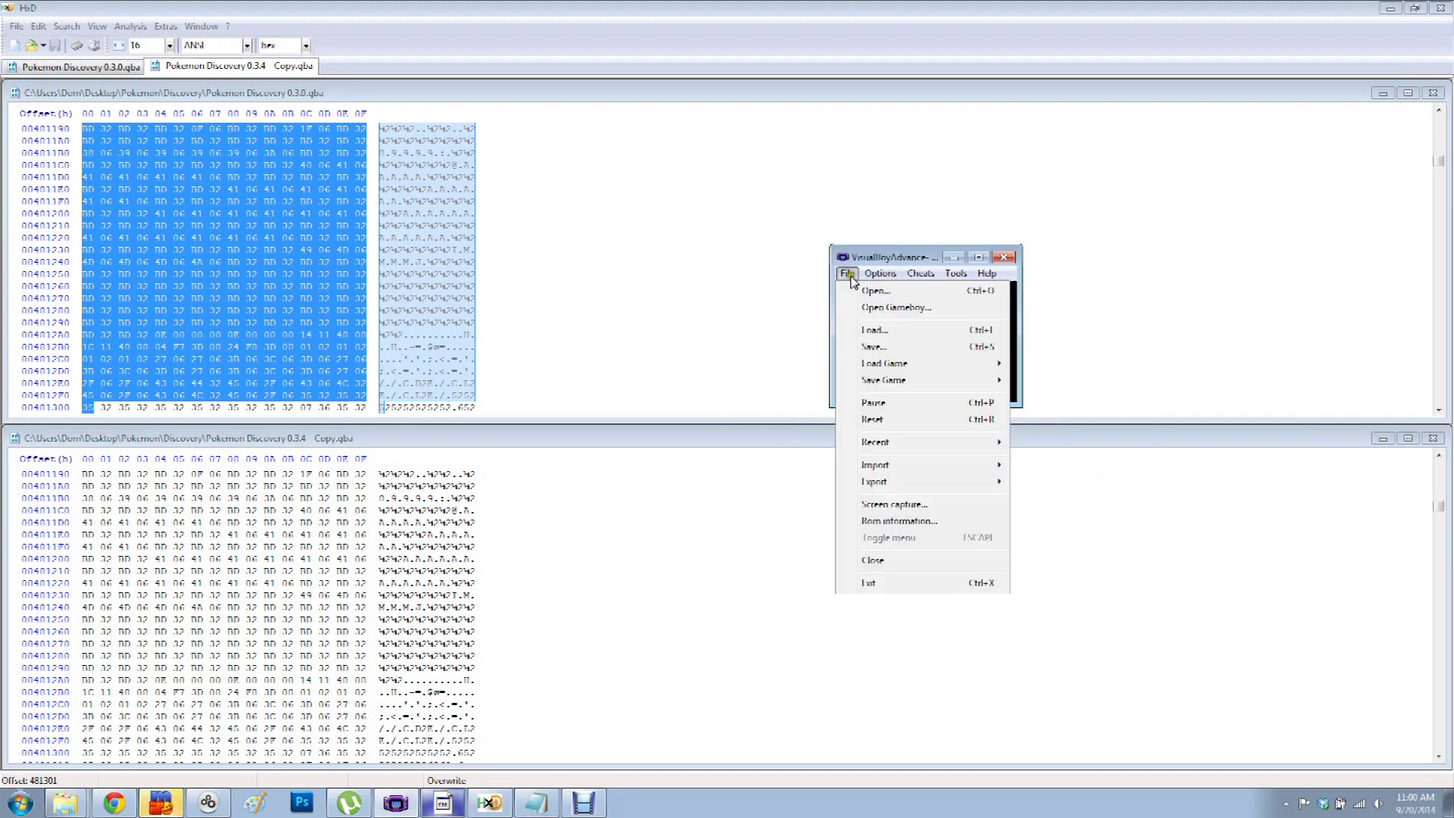
pyautogui.click(863, 292)
pyautogui.click(856, 352)
pyautogui.click(912, 372)
pyautogui.click(833, 371)
pyautogui.click(1103, 424)
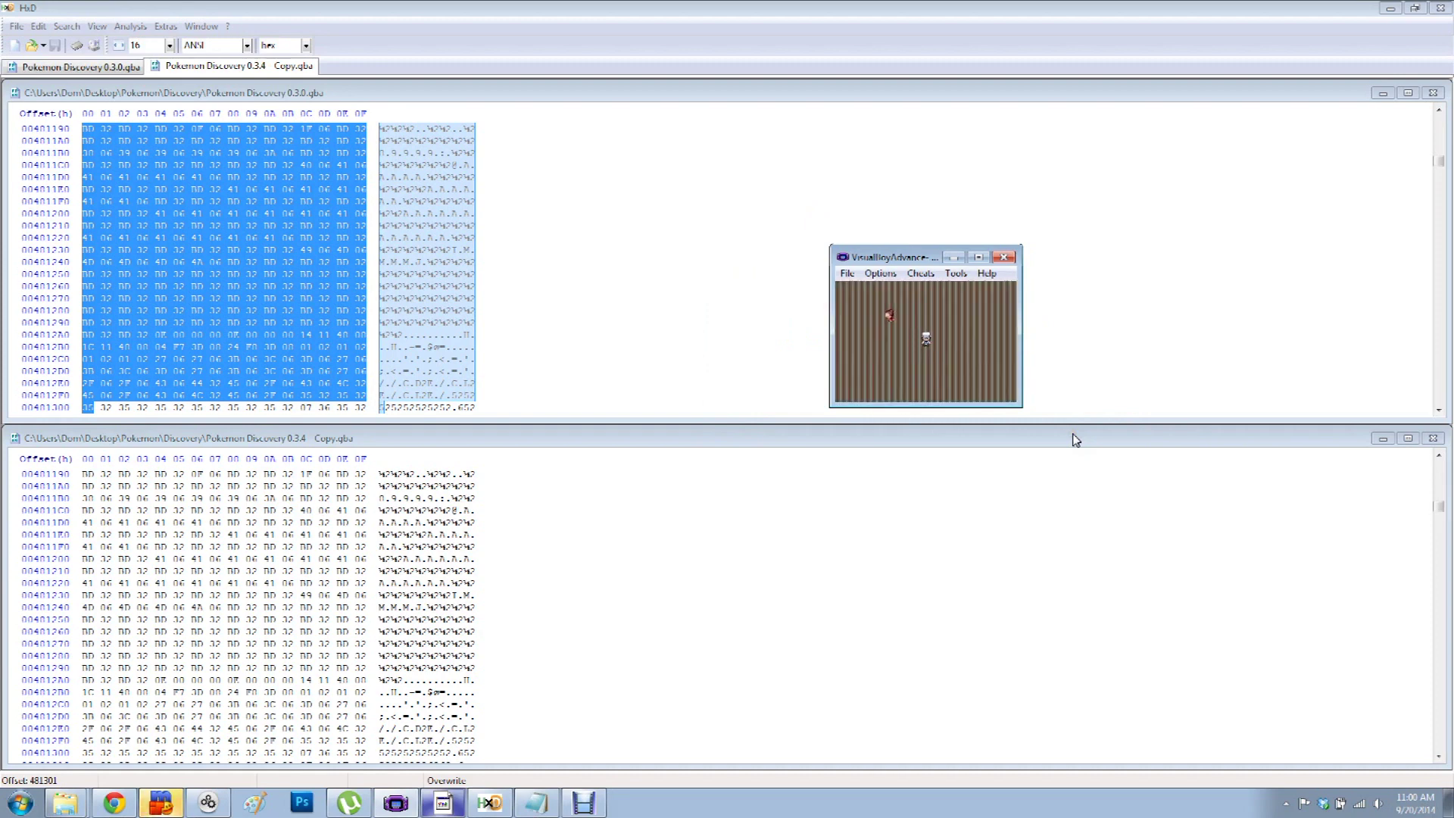
# - Switch to the Key notes, move the 481300 entry up directly below 480000 and mark it "- NOT WORKING"
pyautogui.click(443, 802)
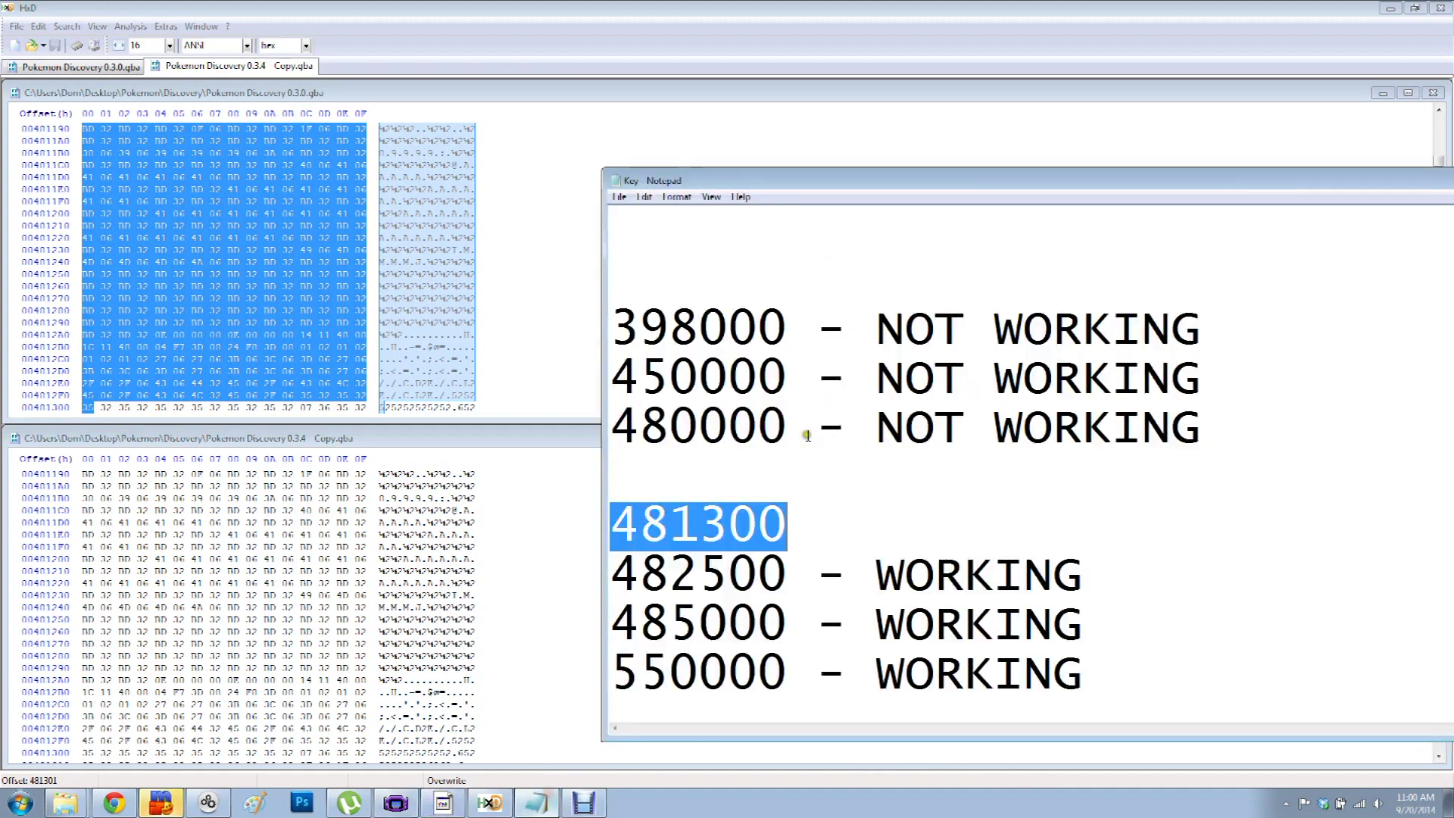
pyautogui.click(614, 521)
pyautogui.press('BackSpace')
pyautogui.click(790, 474)
pyautogui.press('Return')
pyautogui.click(791, 471)
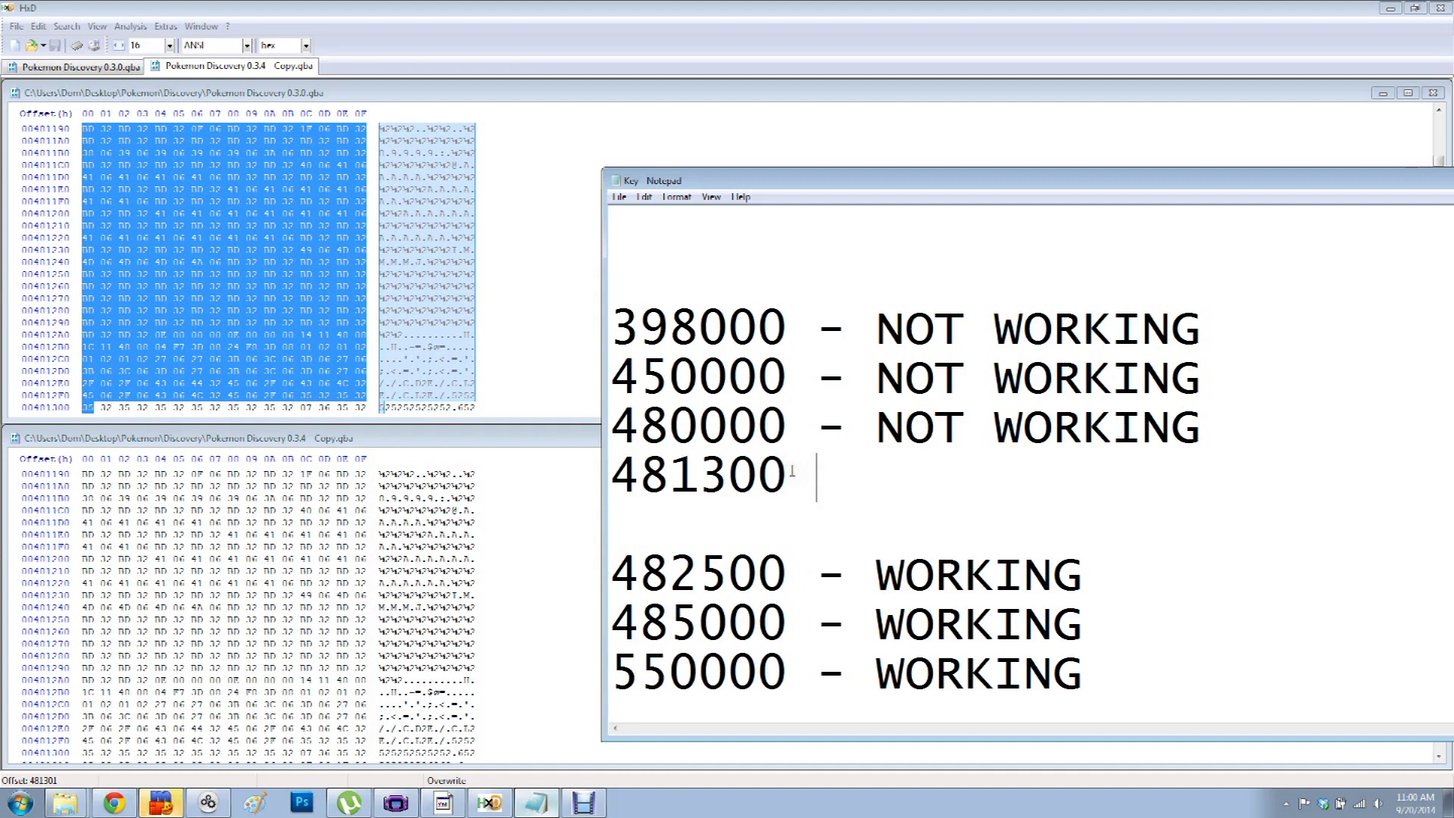
pyautogui.write('-NOT WORKING')
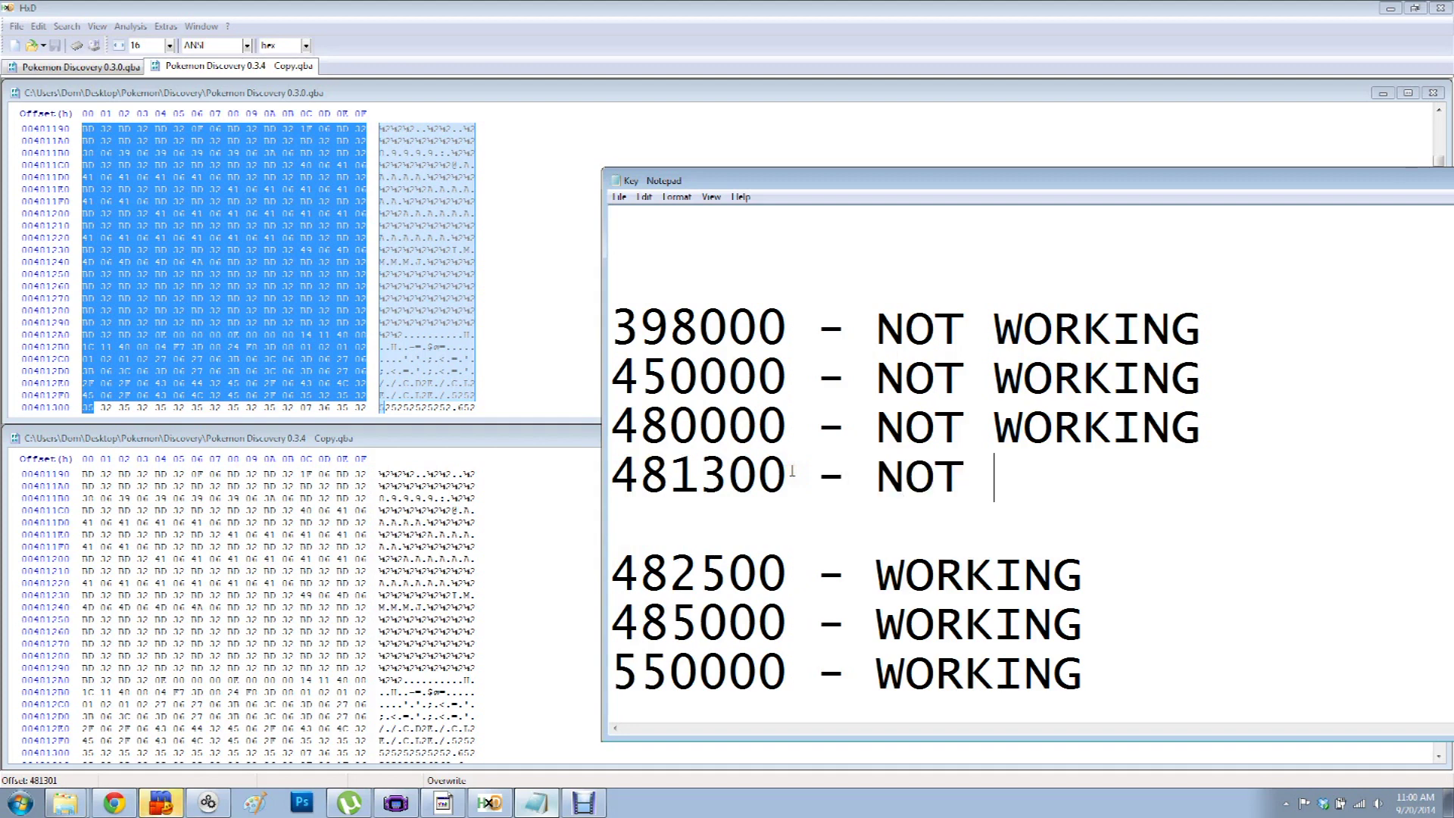
pyautogui.moveTo(668, 476); pyautogui.dragTo(611, 475)
pyautogui.click(736, 513)
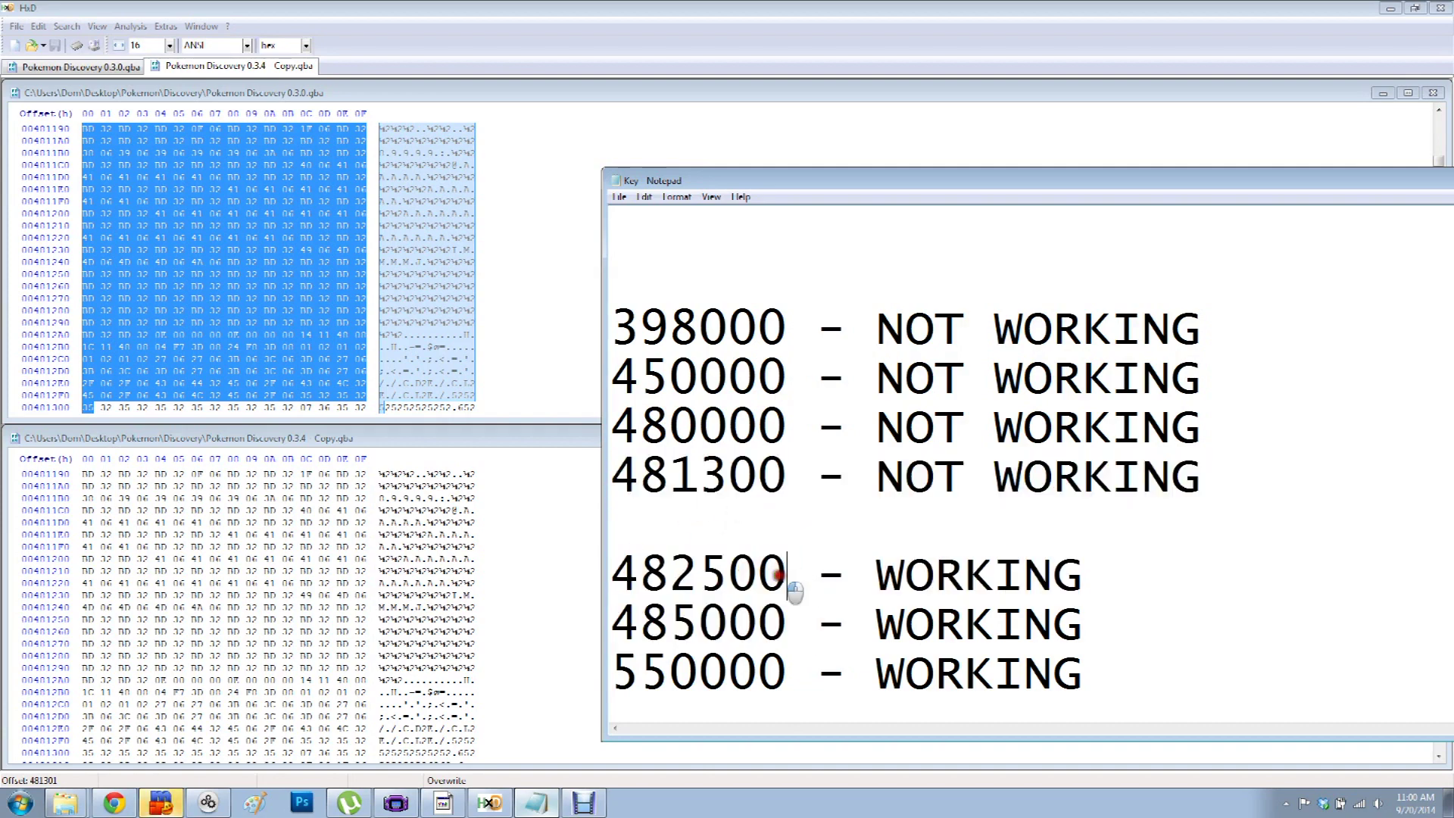
# - Examine the hex data following offset 481300 in Pokemon Discovery 0.3.4 - Copy.gba, past offset 483000, to judge the next test range
pyautogui.click(505, 462)
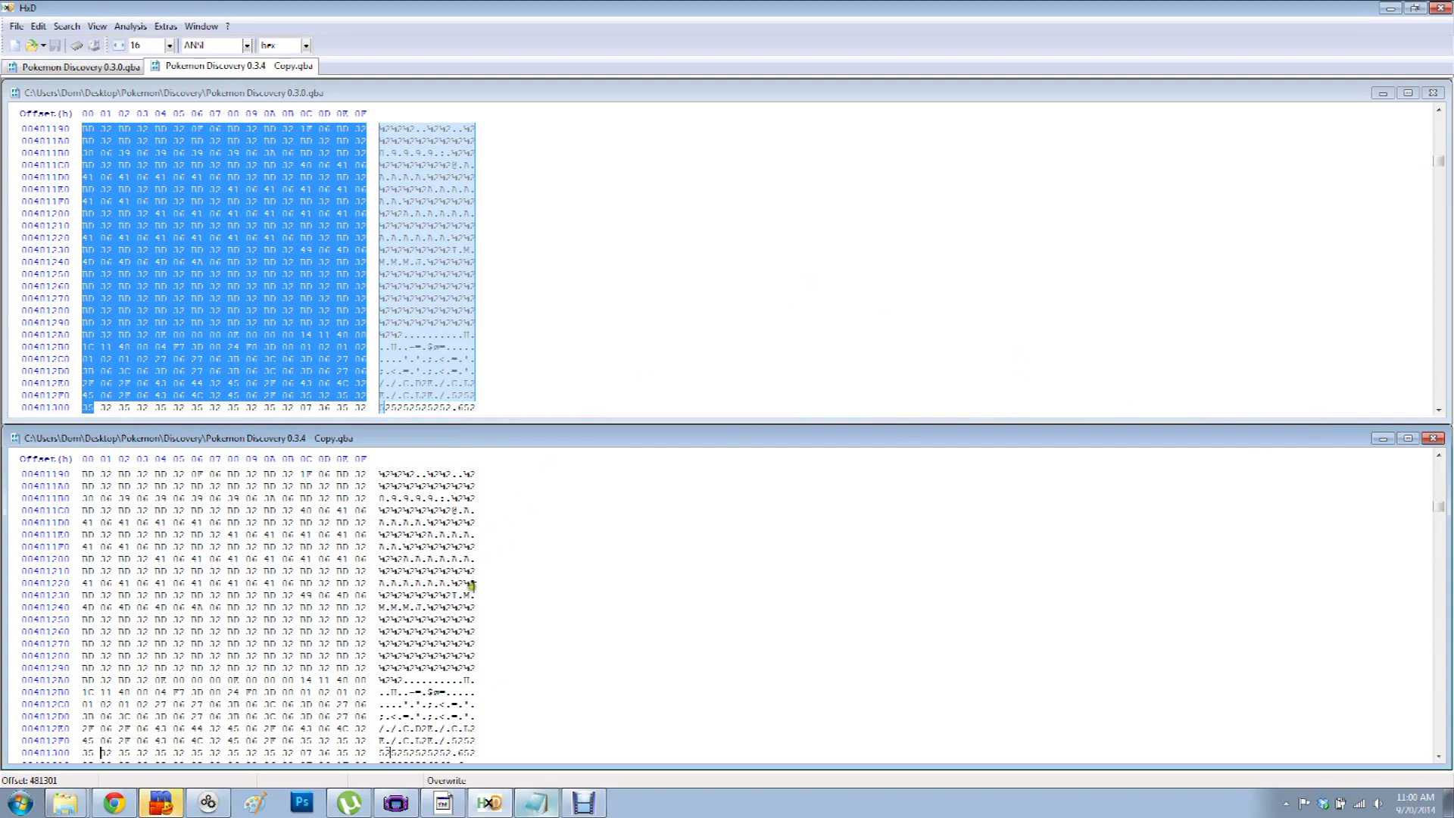
pyautogui.scroll(-7, 328, 656)
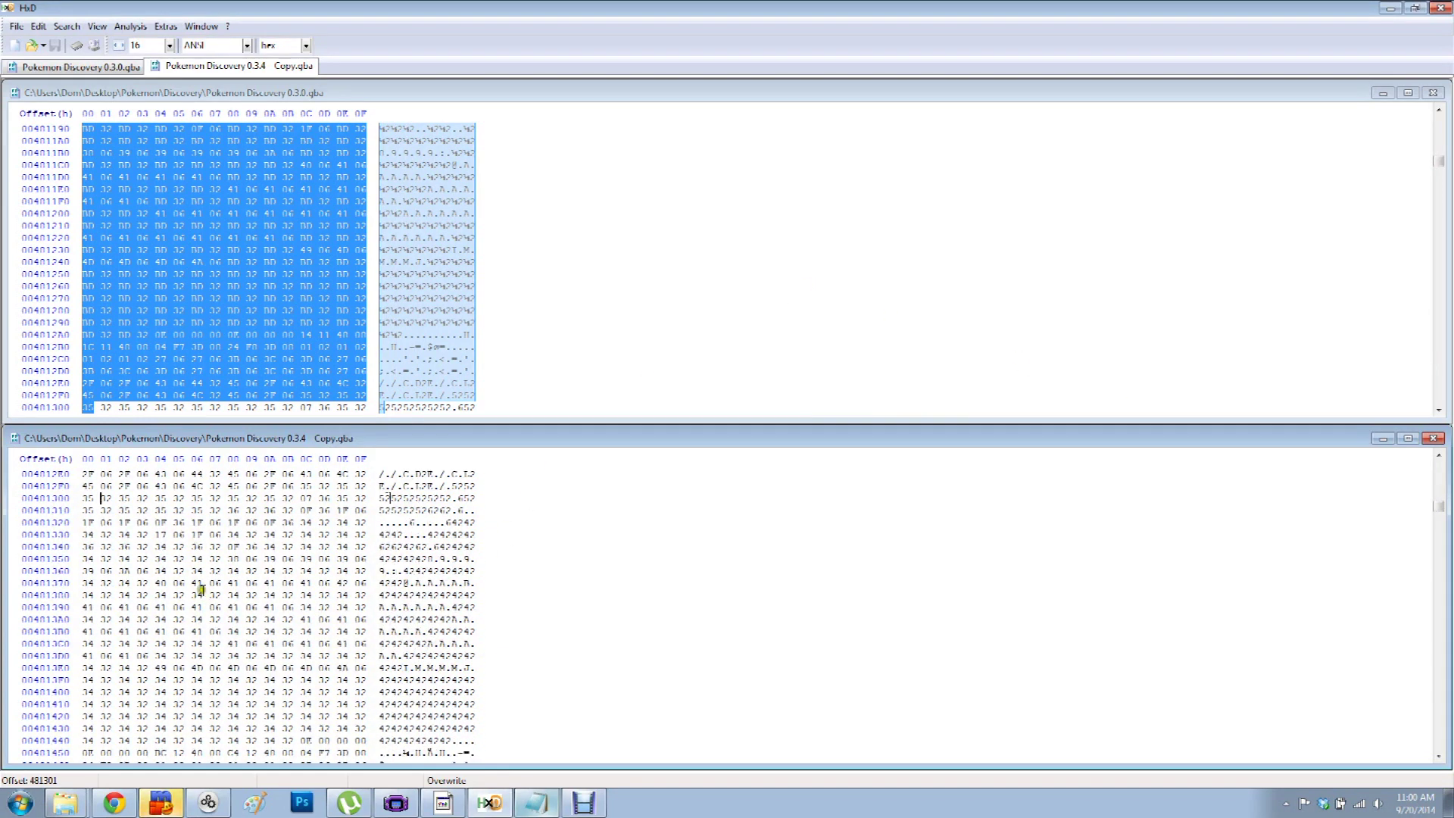
pyautogui.scroll(-9, 139, 596)
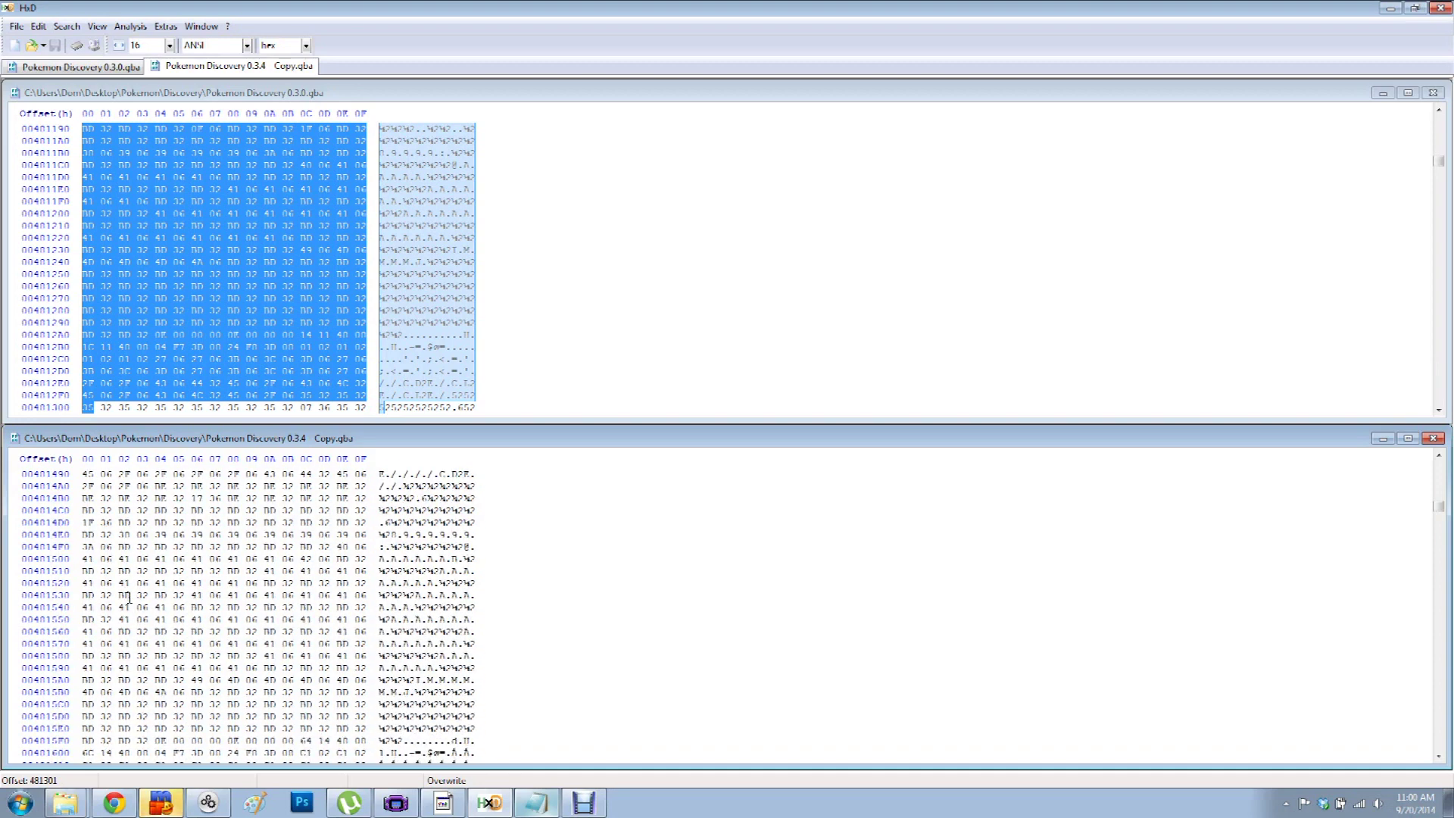
pyautogui.scroll(-10, 138, 623)
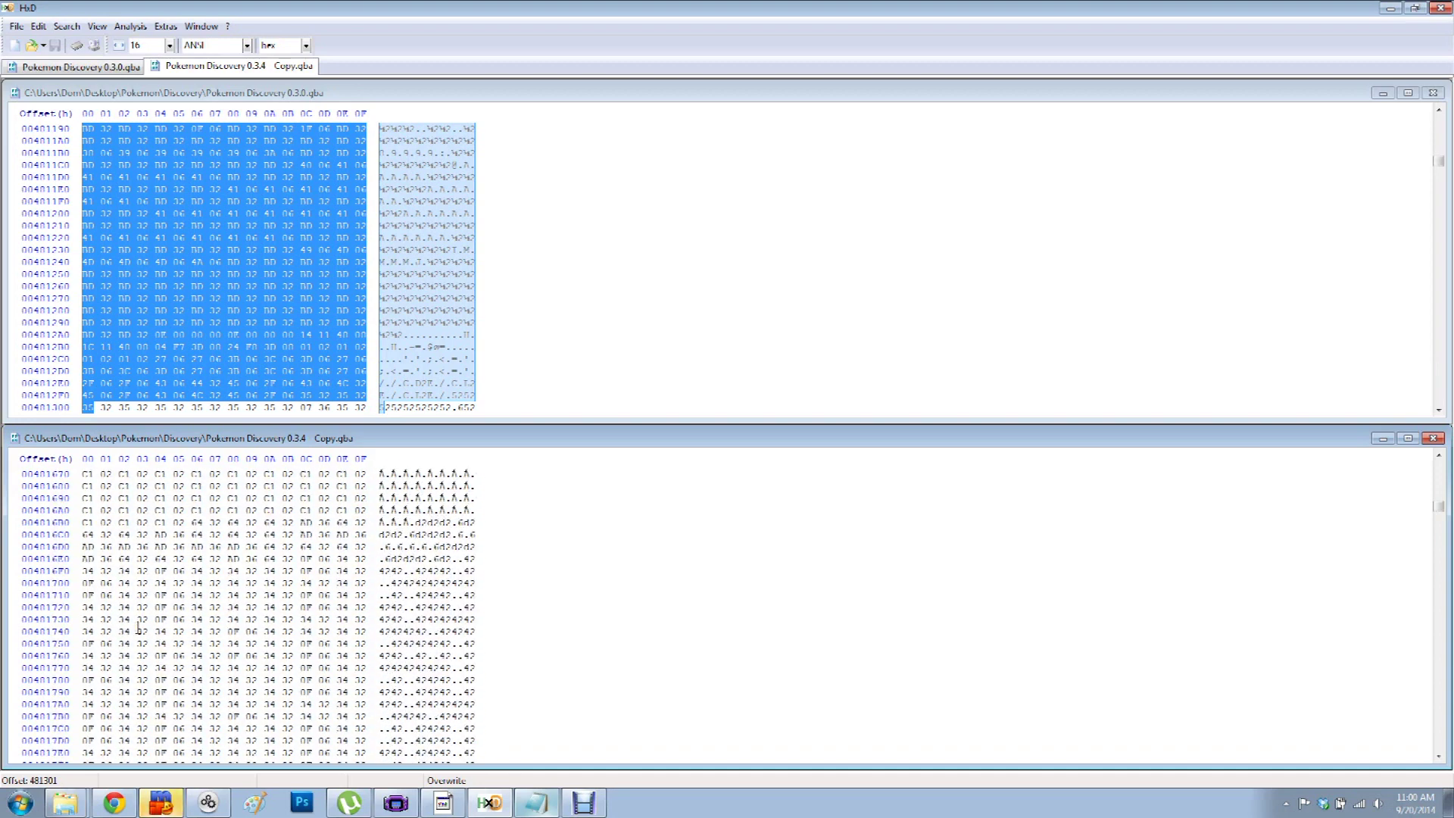
pyautogui.scroll(-5, 138, 628)
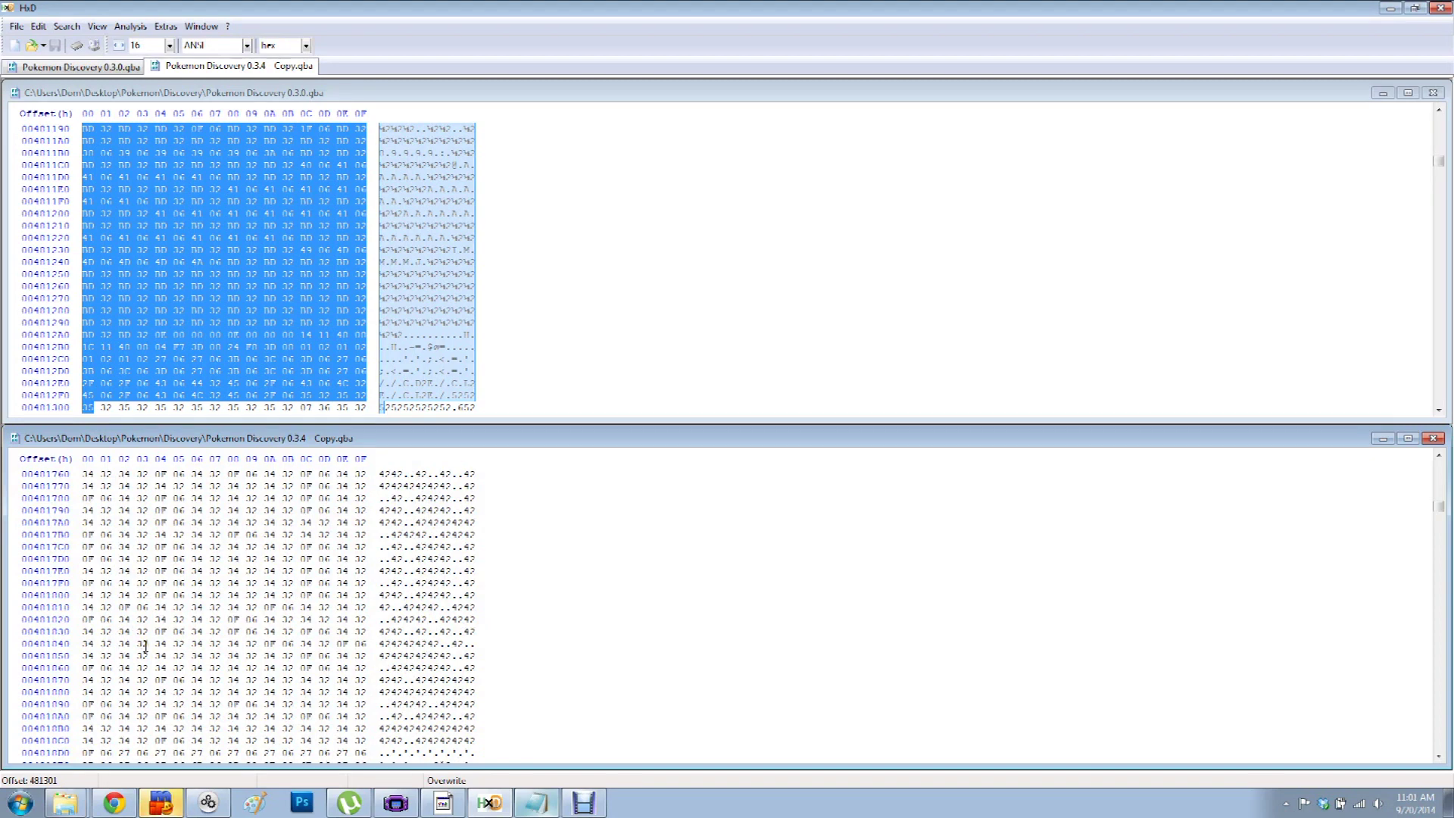
pyautogui.scroll(-4, 144, 646)
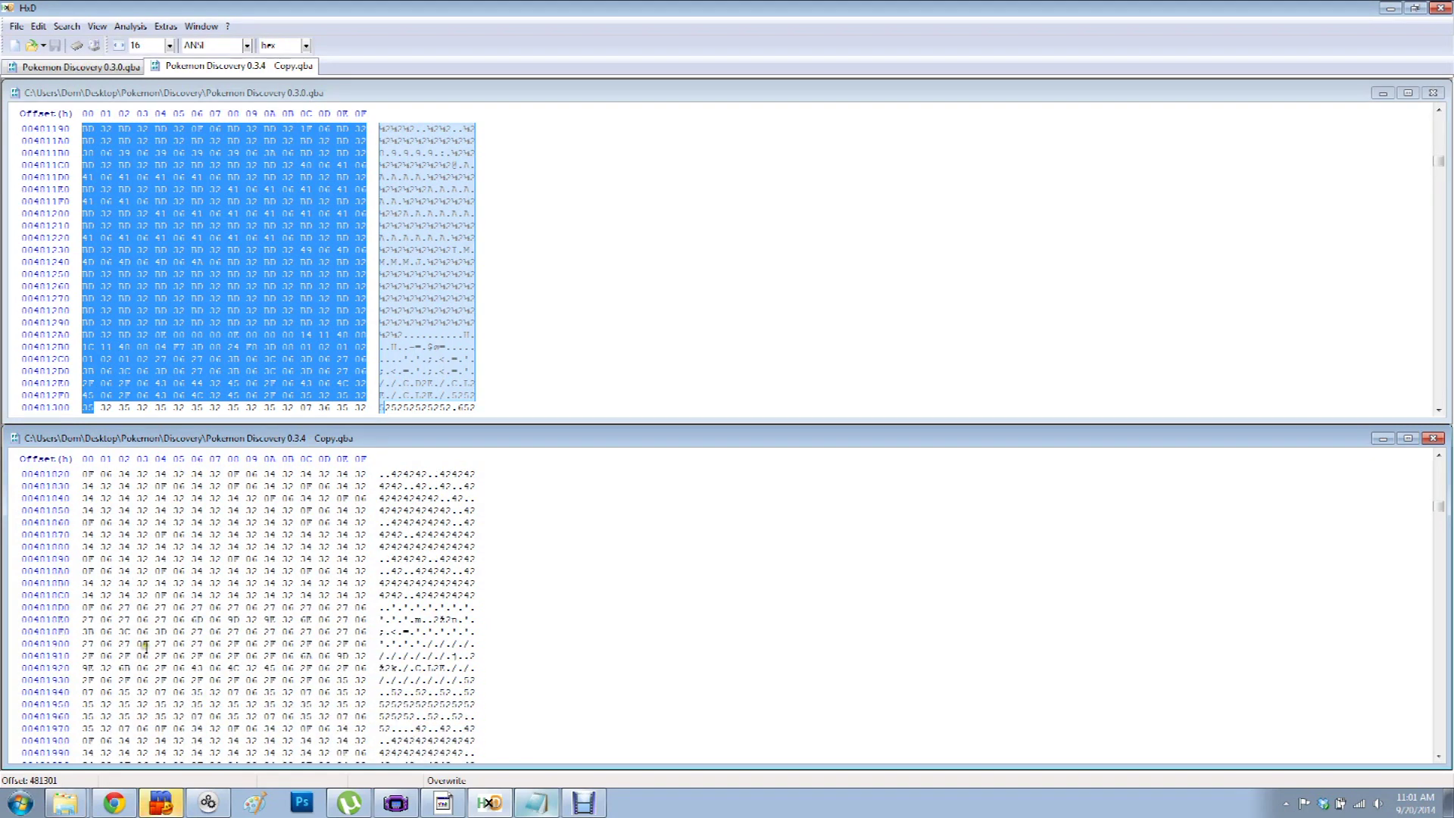
pyautogui.scroll(-3, 146, 646)
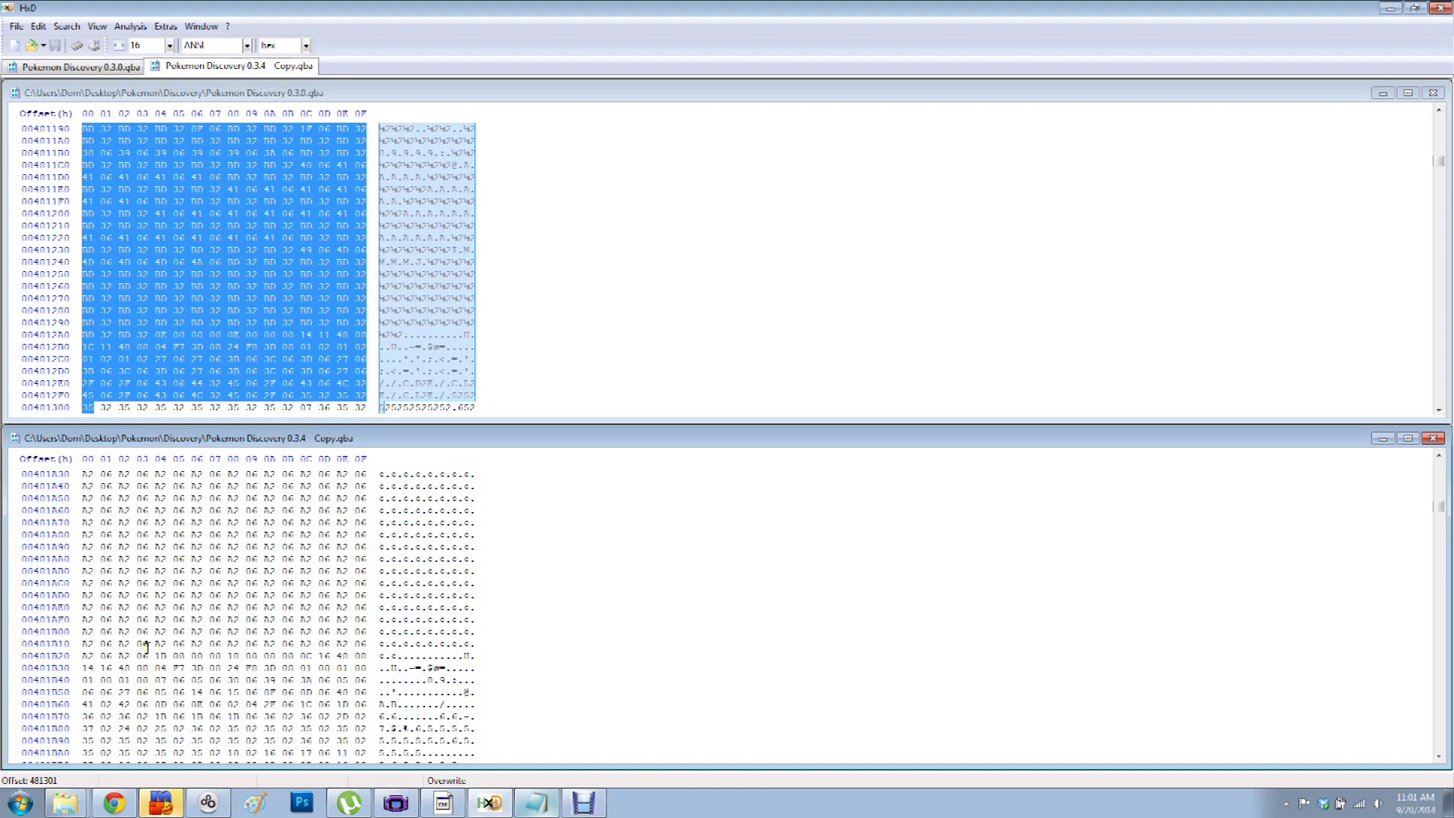
pyautogui.scroll(-6, 146, 646)
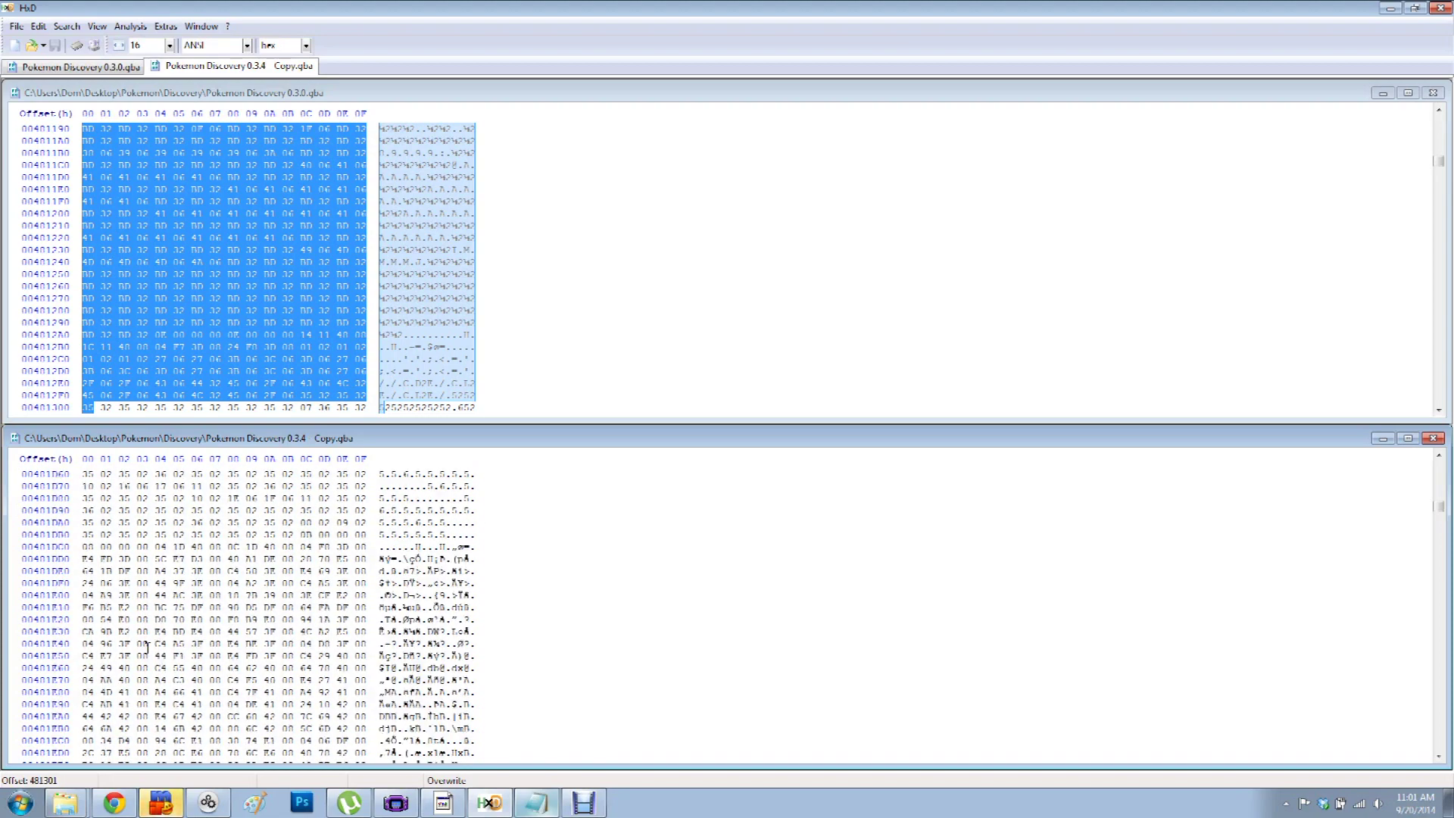
pyautogui.scroll(-10, 148, 647)
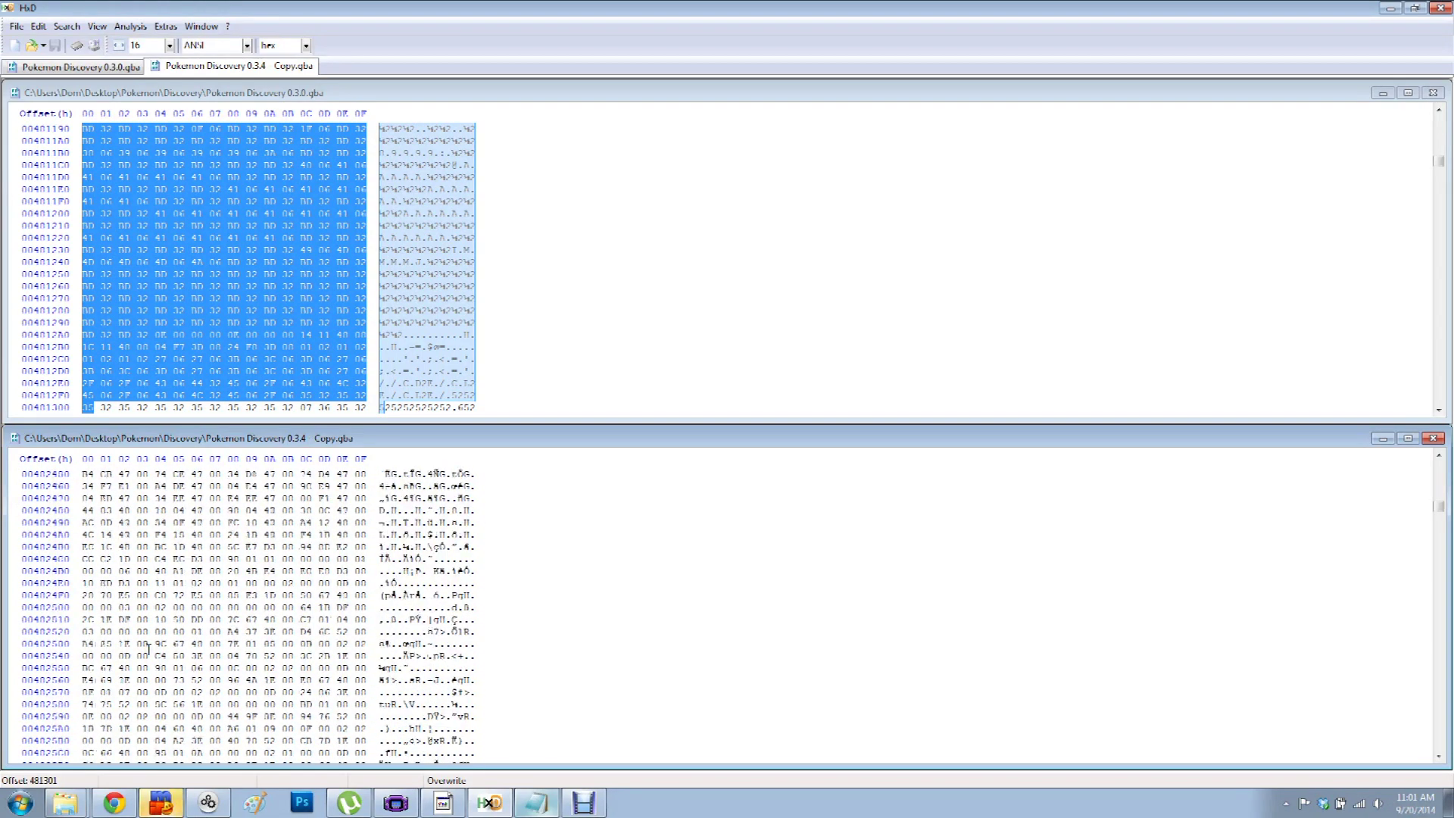
pyautogui.scroll(-6, 149, 649)
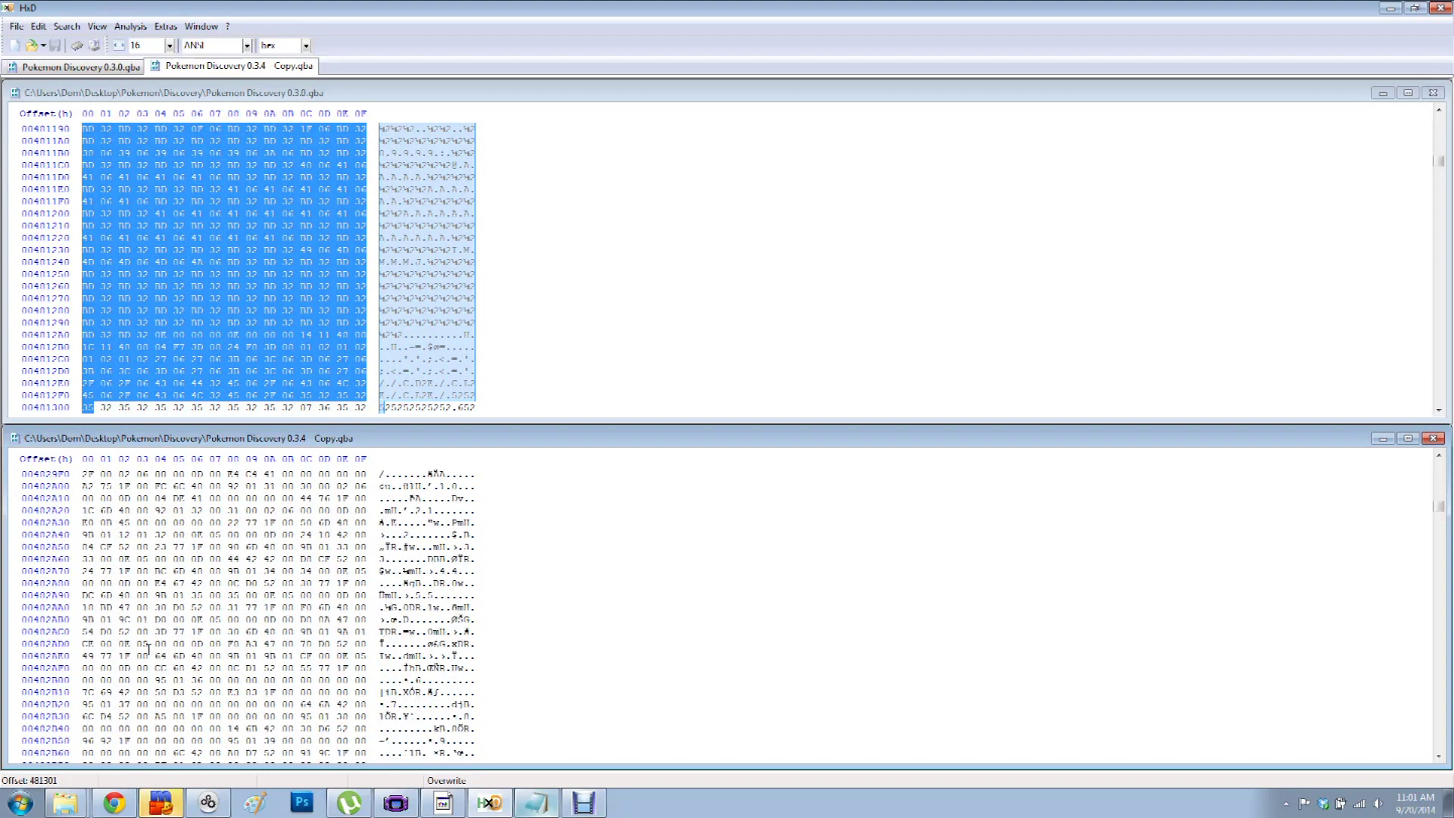
pyautogui.scroll(-5, 149, 649)
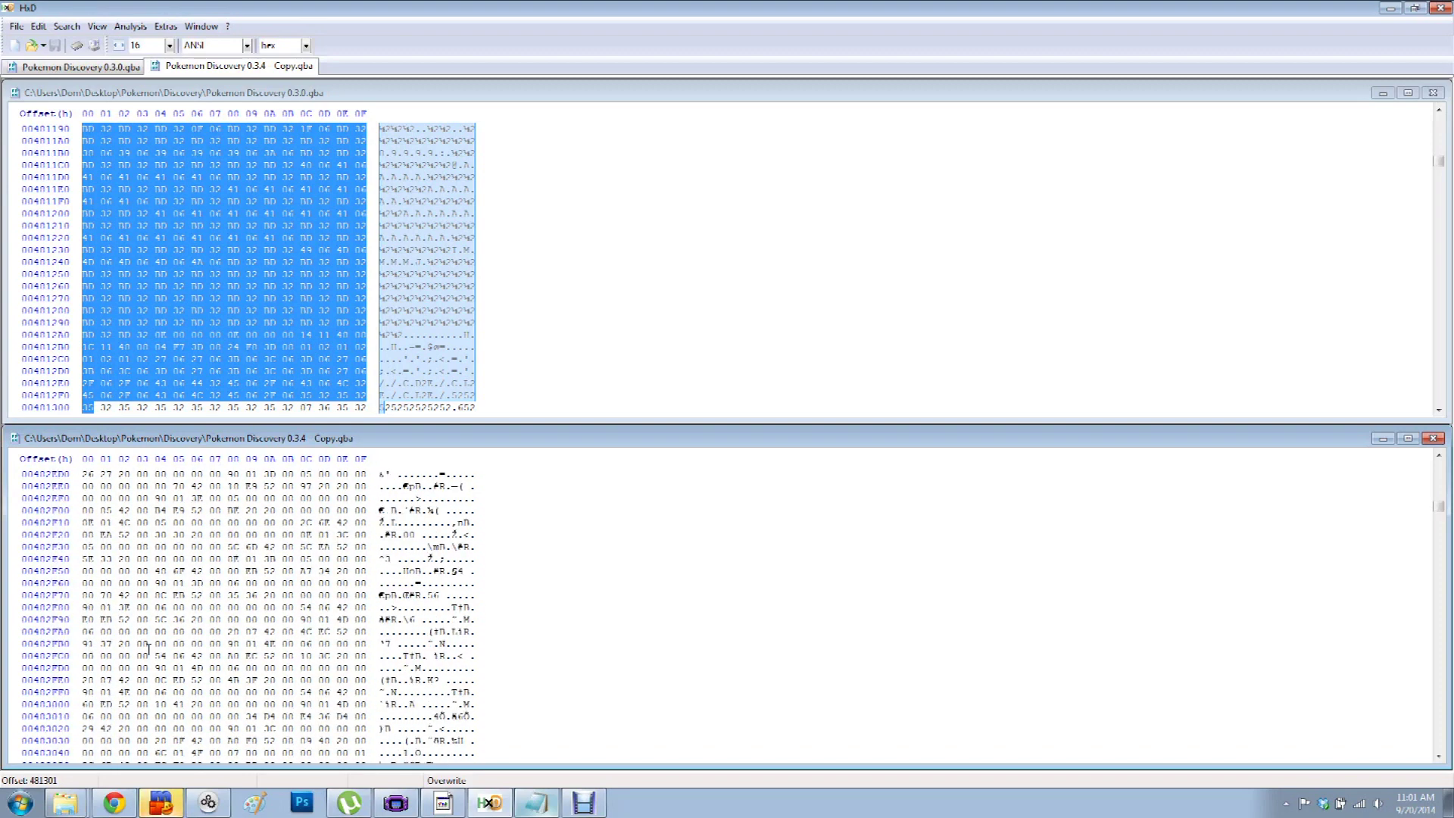
pyautogui.scroll(-9, 146, 642)
pyautogui.scroll(-9, 146, 643)
pyautogui.scroll(12, 147, 643)
pyautogui.scroll(8, 148, 643)
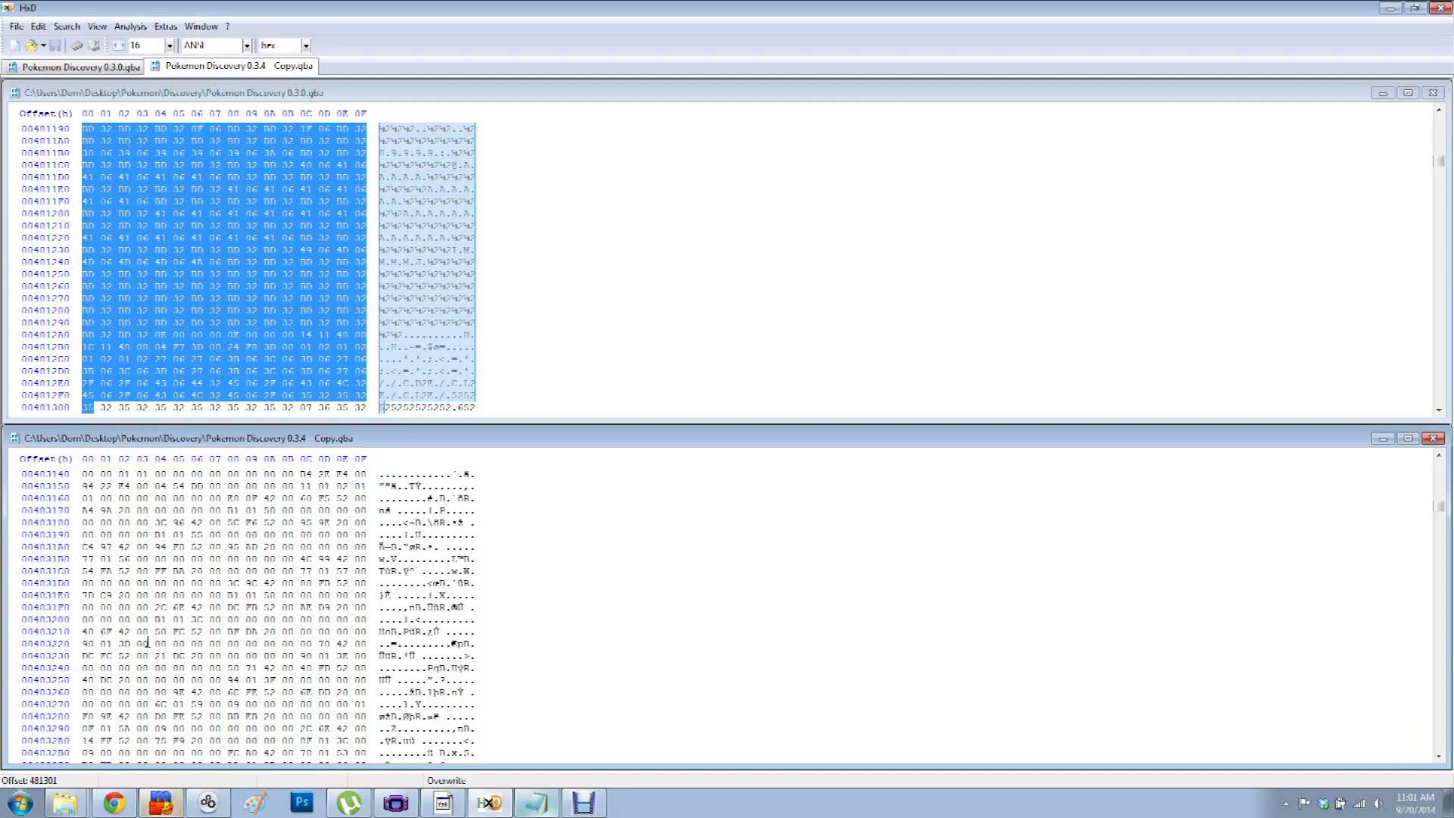
pyautogui.scroll(14, 148, 642)
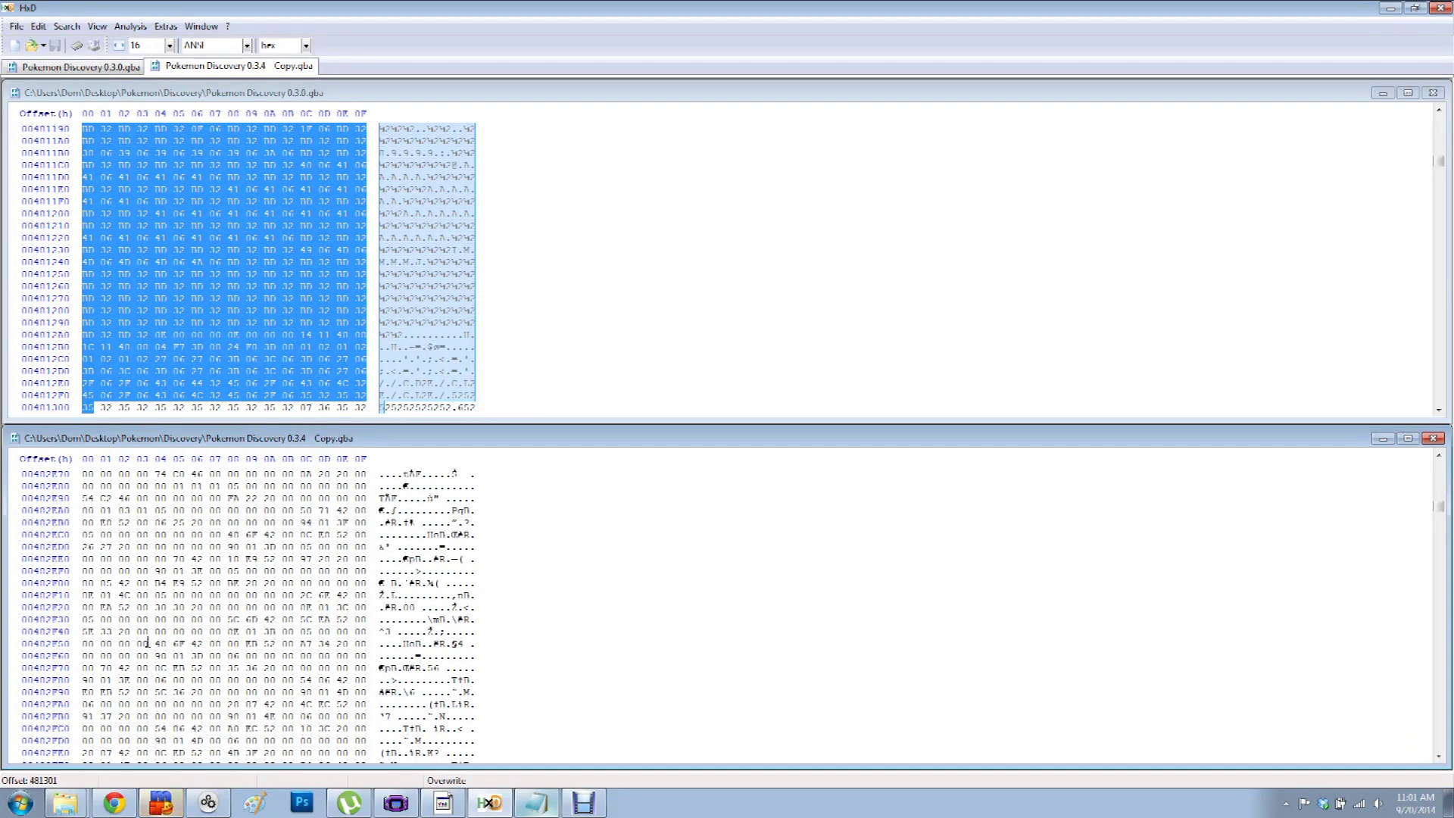
pyautogui.scroll(10, 203, 610)
pyautogui.scroll(5, 206, 612)
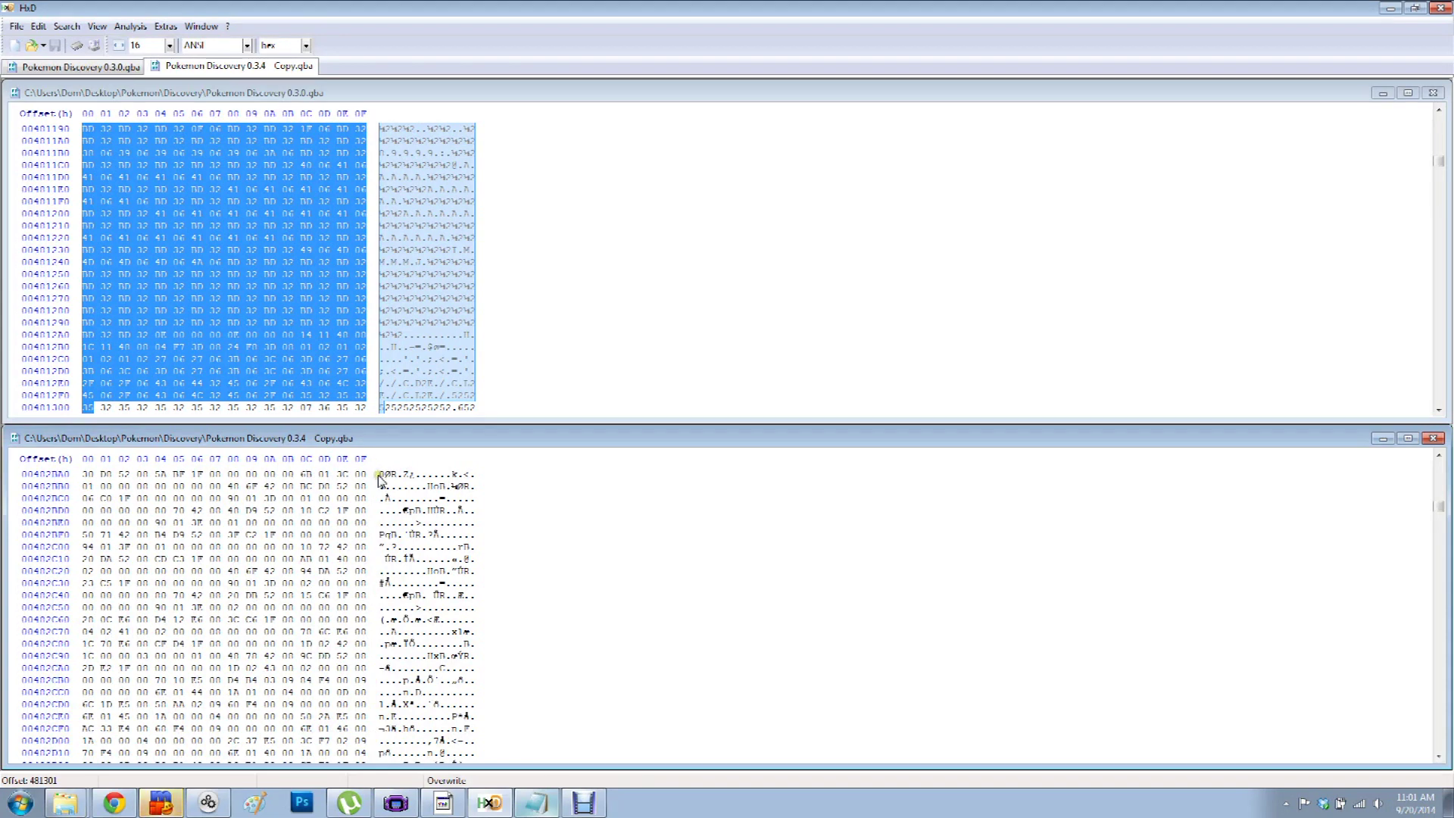
# - Switch to the Key notes and add the entry 481C00 directly above 482500, leaving a blank line above it
pyautogui.click(536, 802)
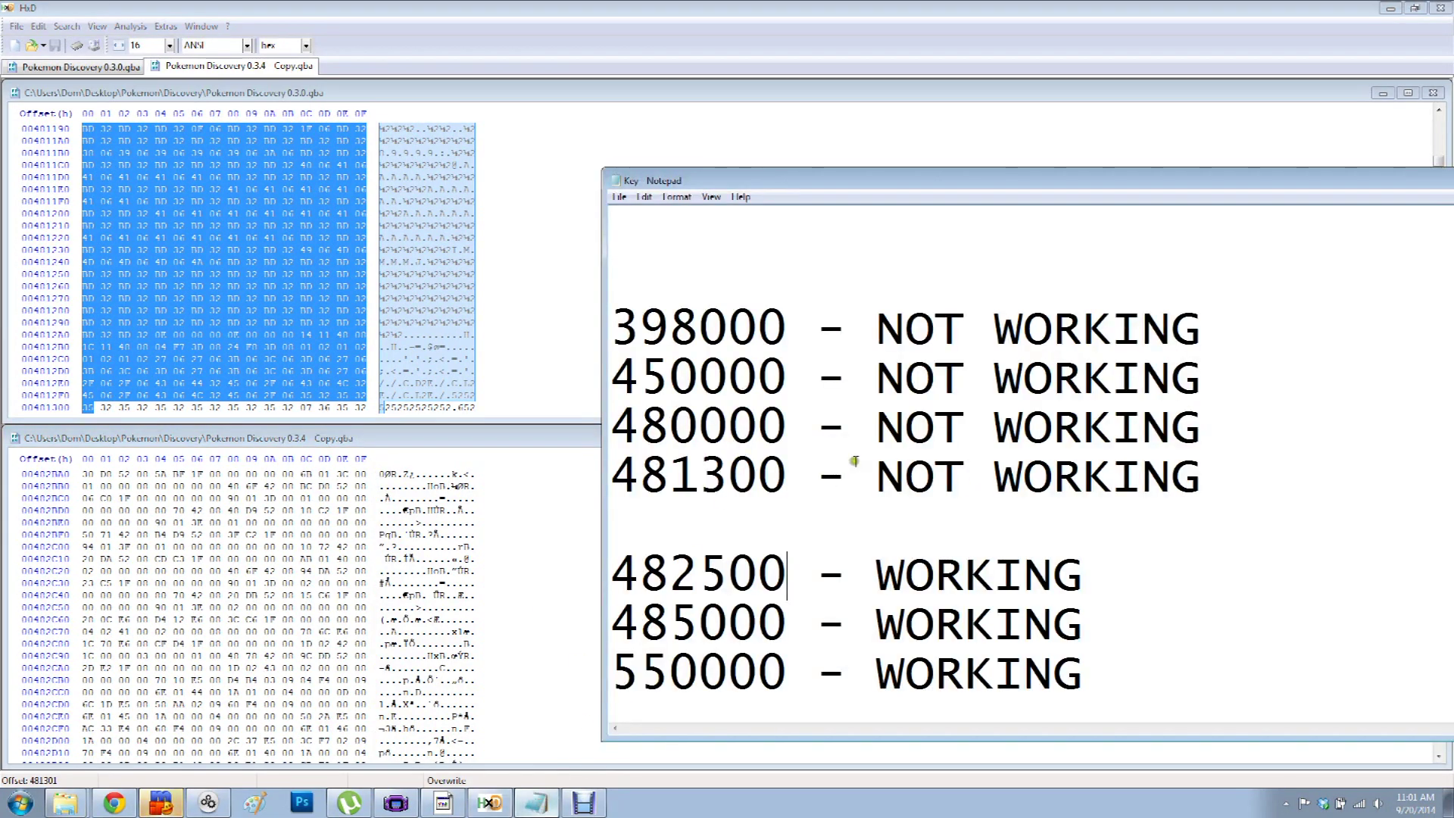
pyautogui.click(1230, 483)
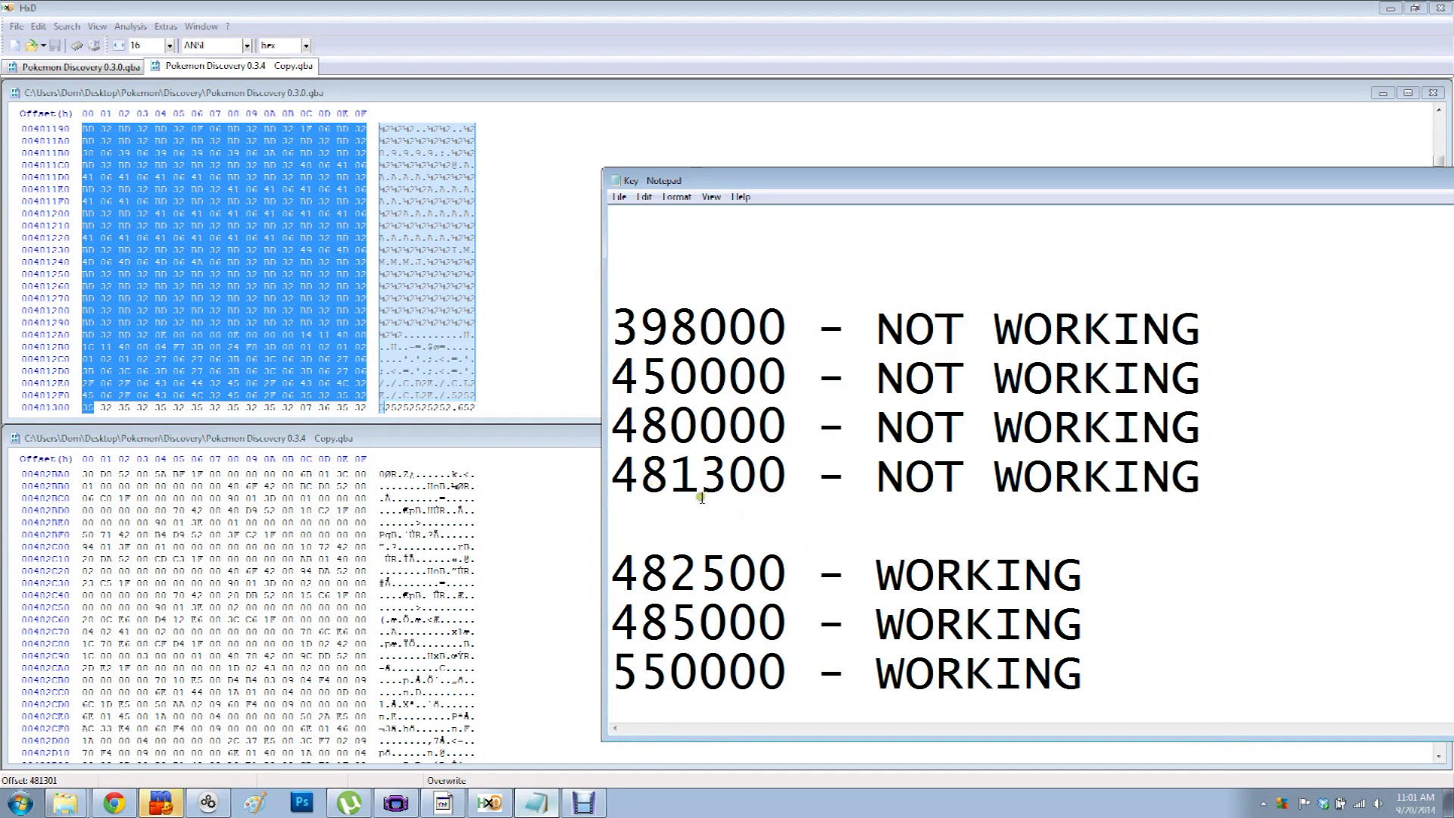
pyautogui.click(753, 540)
pyautogui.press('Return')
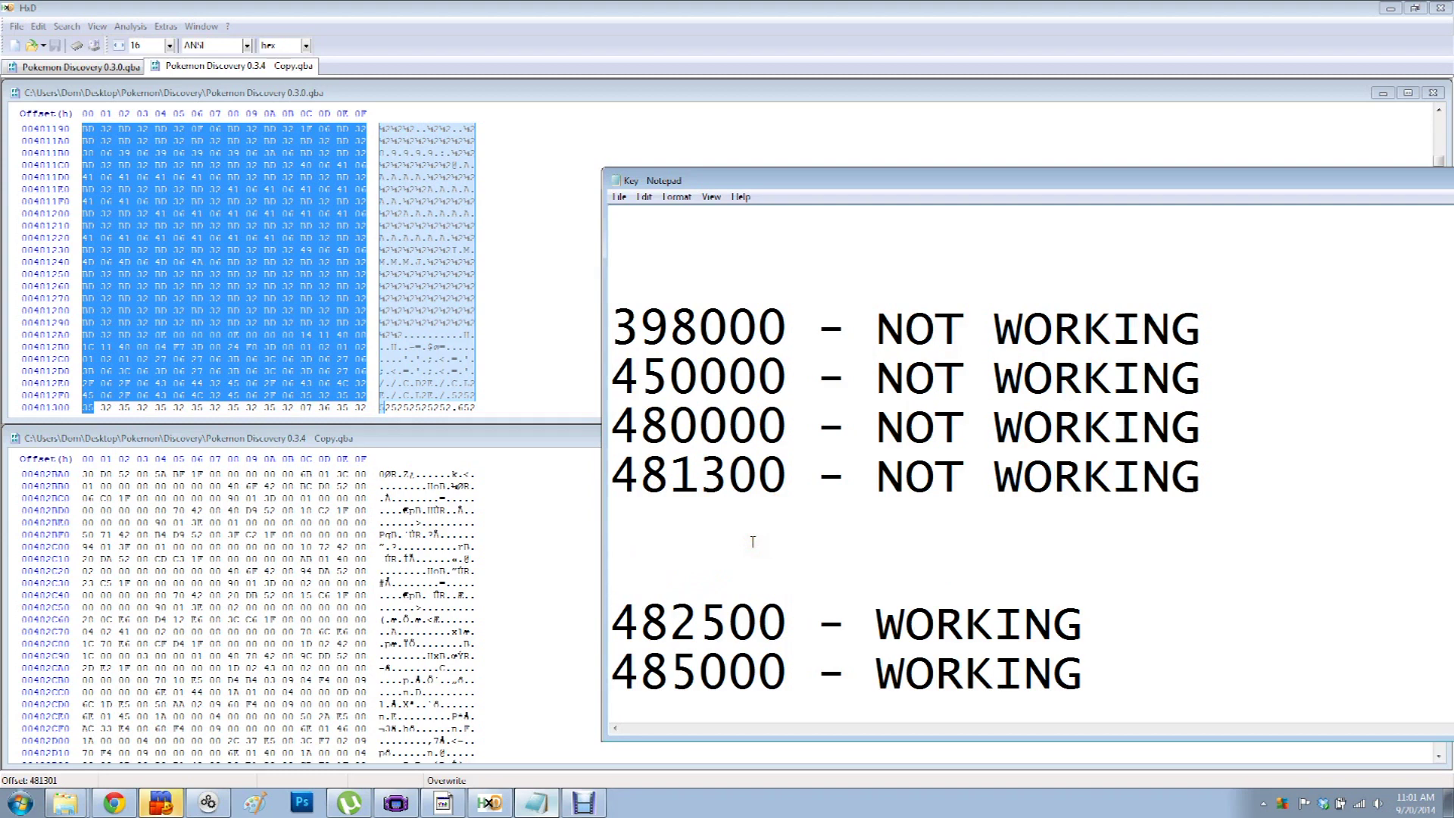
pyautogui.write('48')
pyautogui.write('1C')
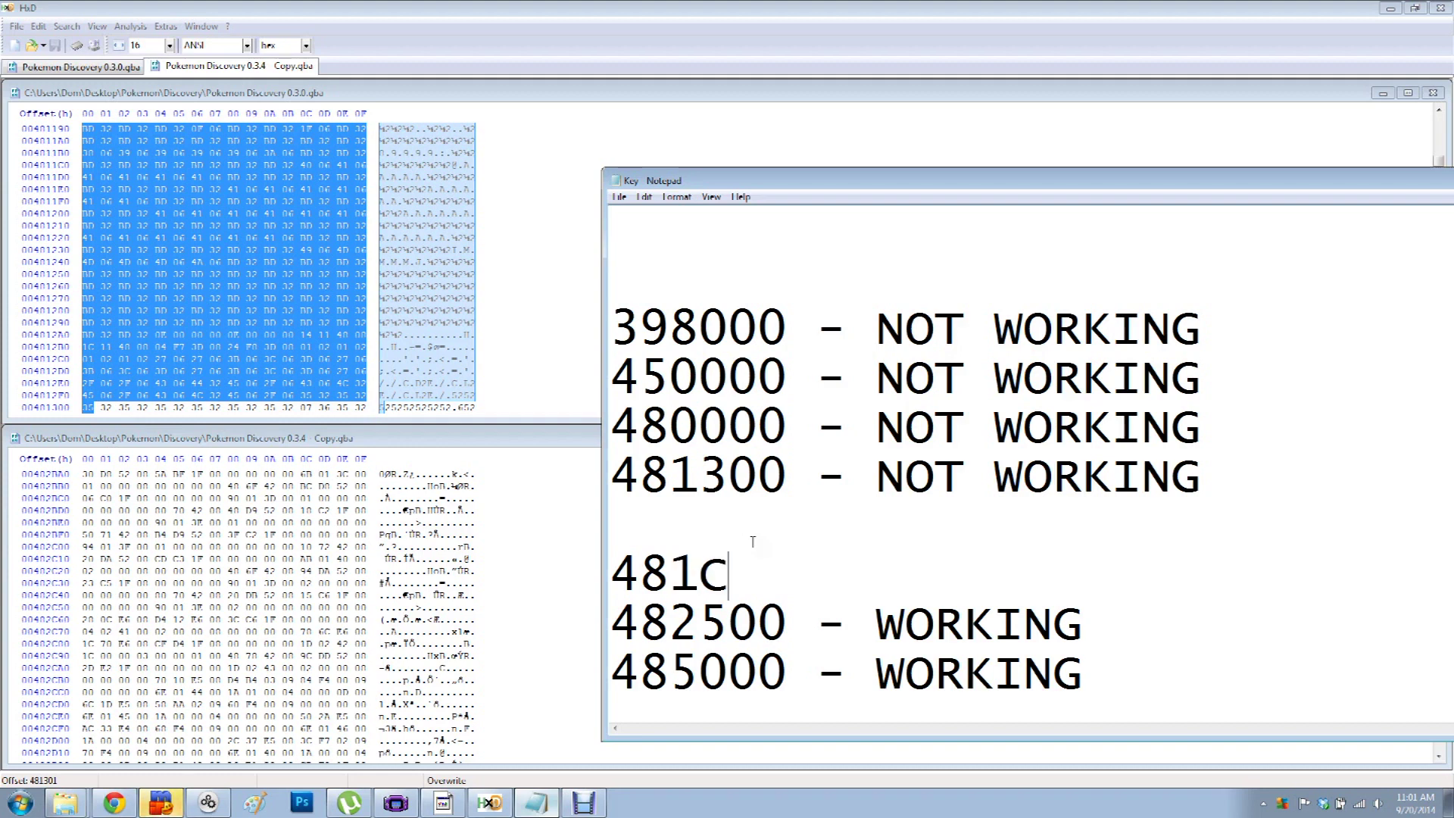
pyautogui.press('BackSpace')
pyautogui.press('capslock')
pyautogui.write('C00')
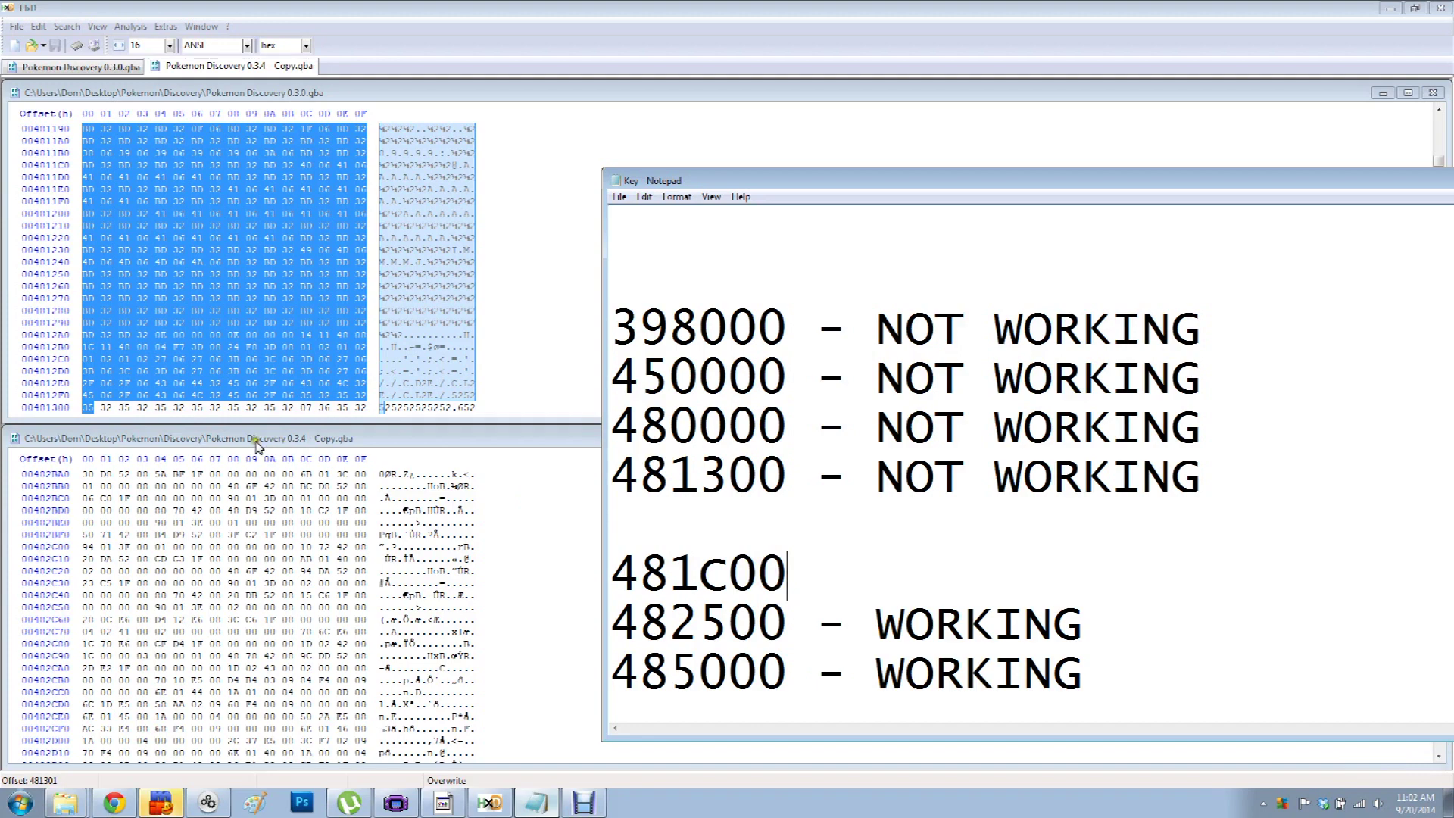
# - Switch to HxD and start a block selection in Pokemon Discovery 0.3.0.gba with the start offset set to 481300
pyautogui.click(172, 237)
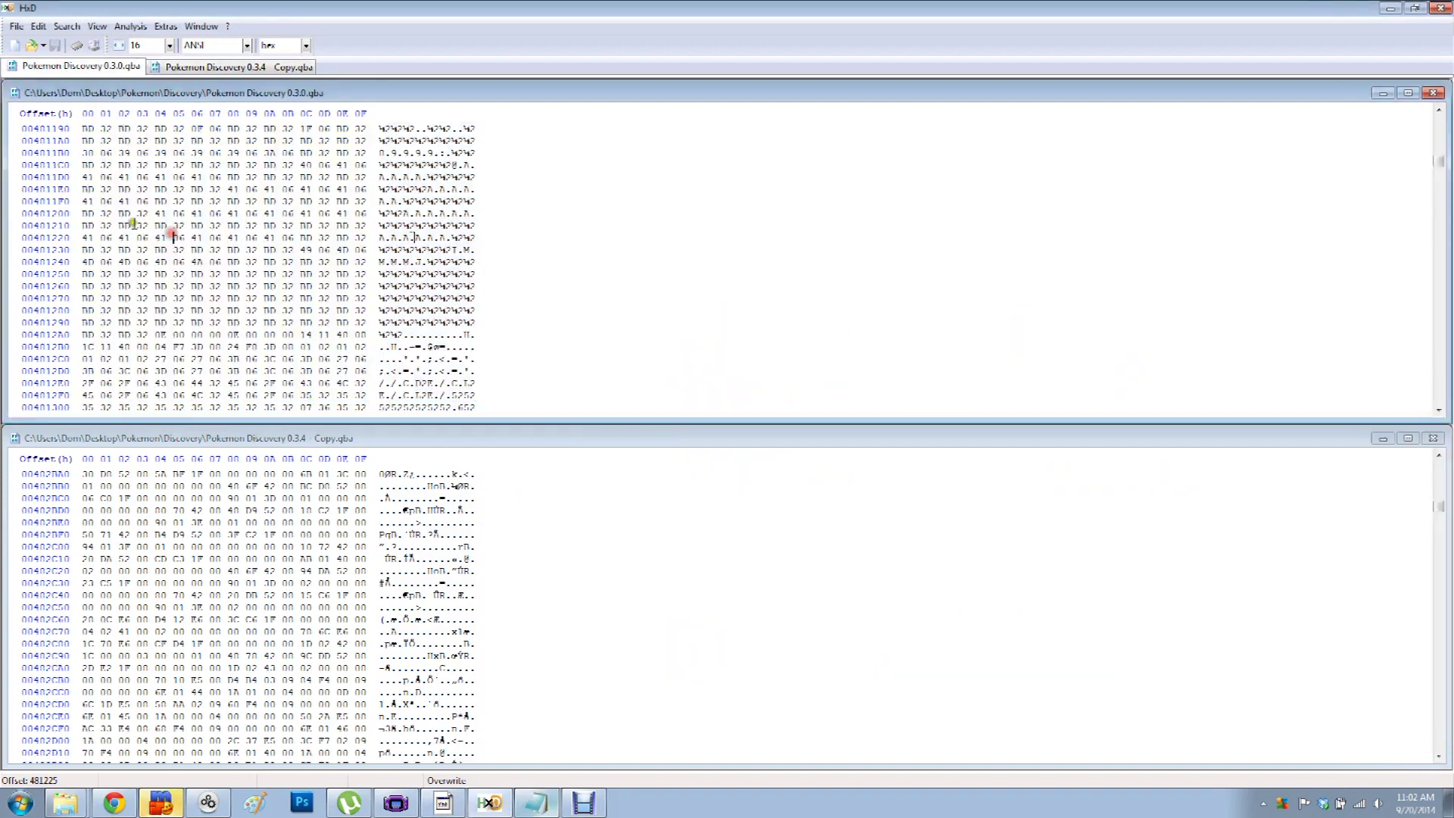
pyautogui.click(38, 26)
pyautogui.click(113, 217)
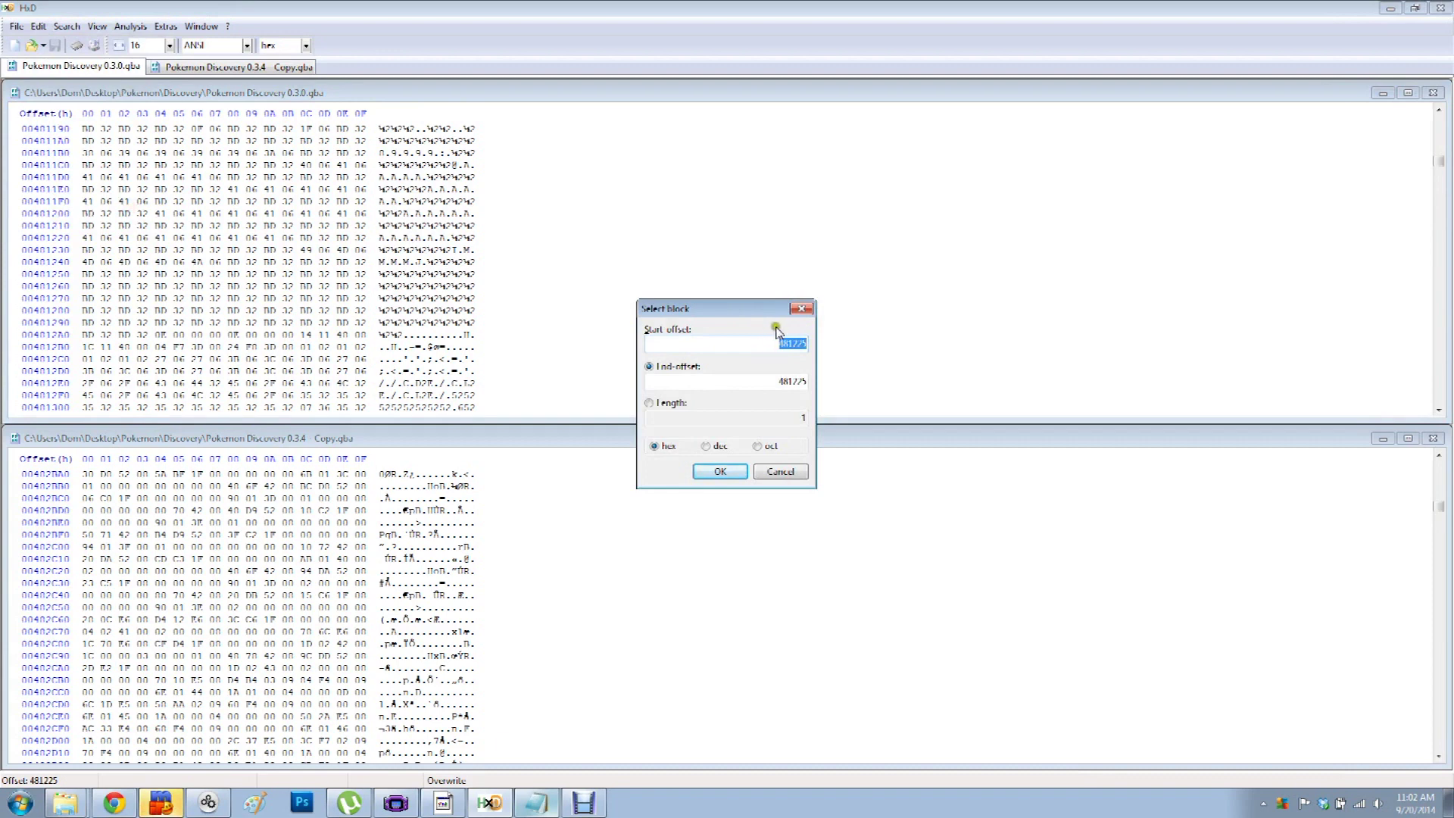
pyautogui.write('481200')
pyautogui.click(539, 804)
pyautogui.click(540, 804)
pyautogui.moveTo(801, 345); pyautogui.dragTo(798, 356)
# - Copy 481C00 from the Key notes into the block's end offset, then select and copy the 481300 to 481C00 block
pyautogui.click(537, 803)
pyautogui.moveTo(791, 577); pyautogui.dragTo(604, 561)
pyautogui.hotkey('ctrl', 'c')
pyautogui.click(596, 7)
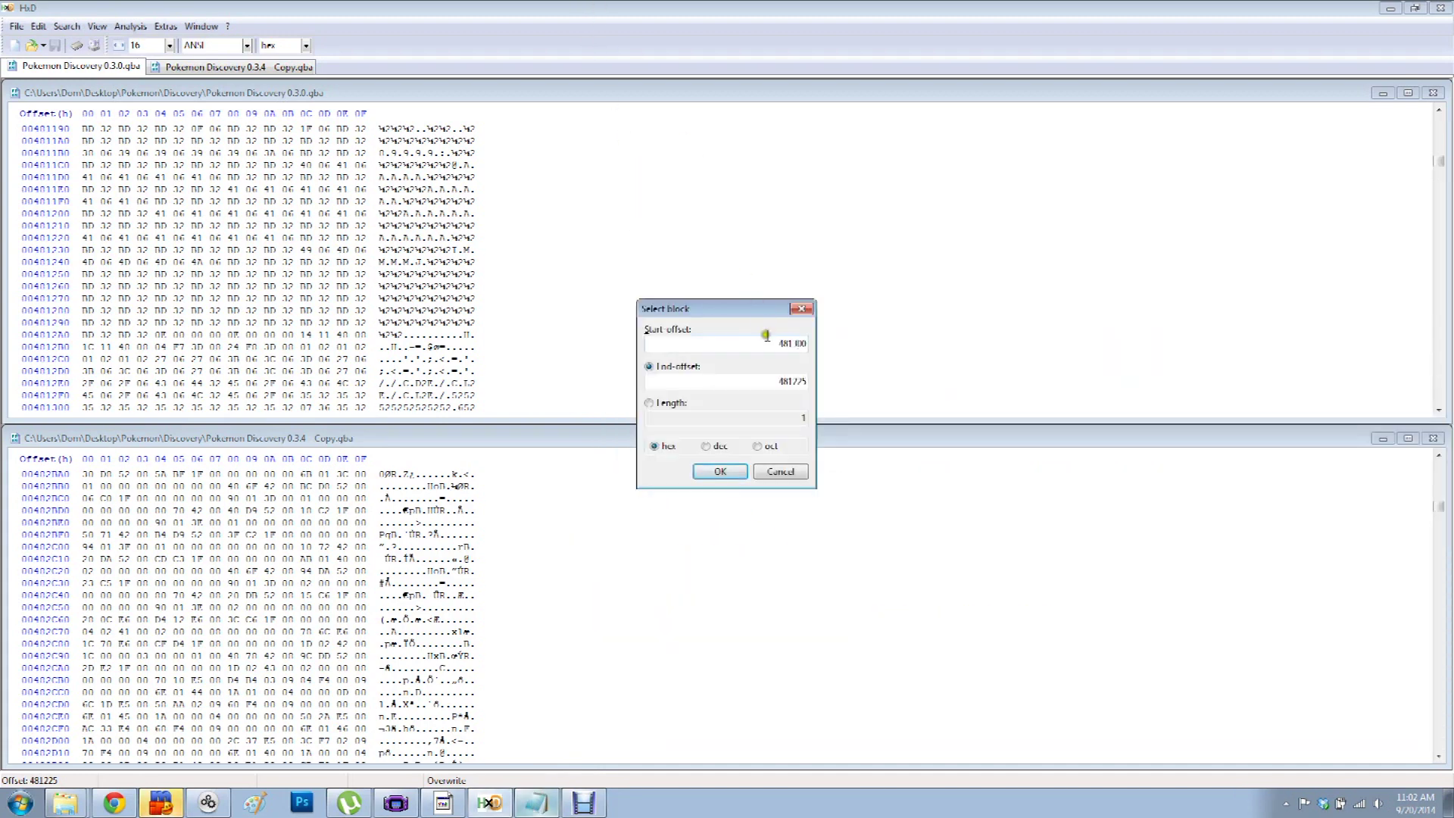
pyautogui.moveTo(778, 384); pyautogui.dragTo(889, 393)
pyautogui.hotkey('ctrl', 'v')
pyautogui.click(719, 471)
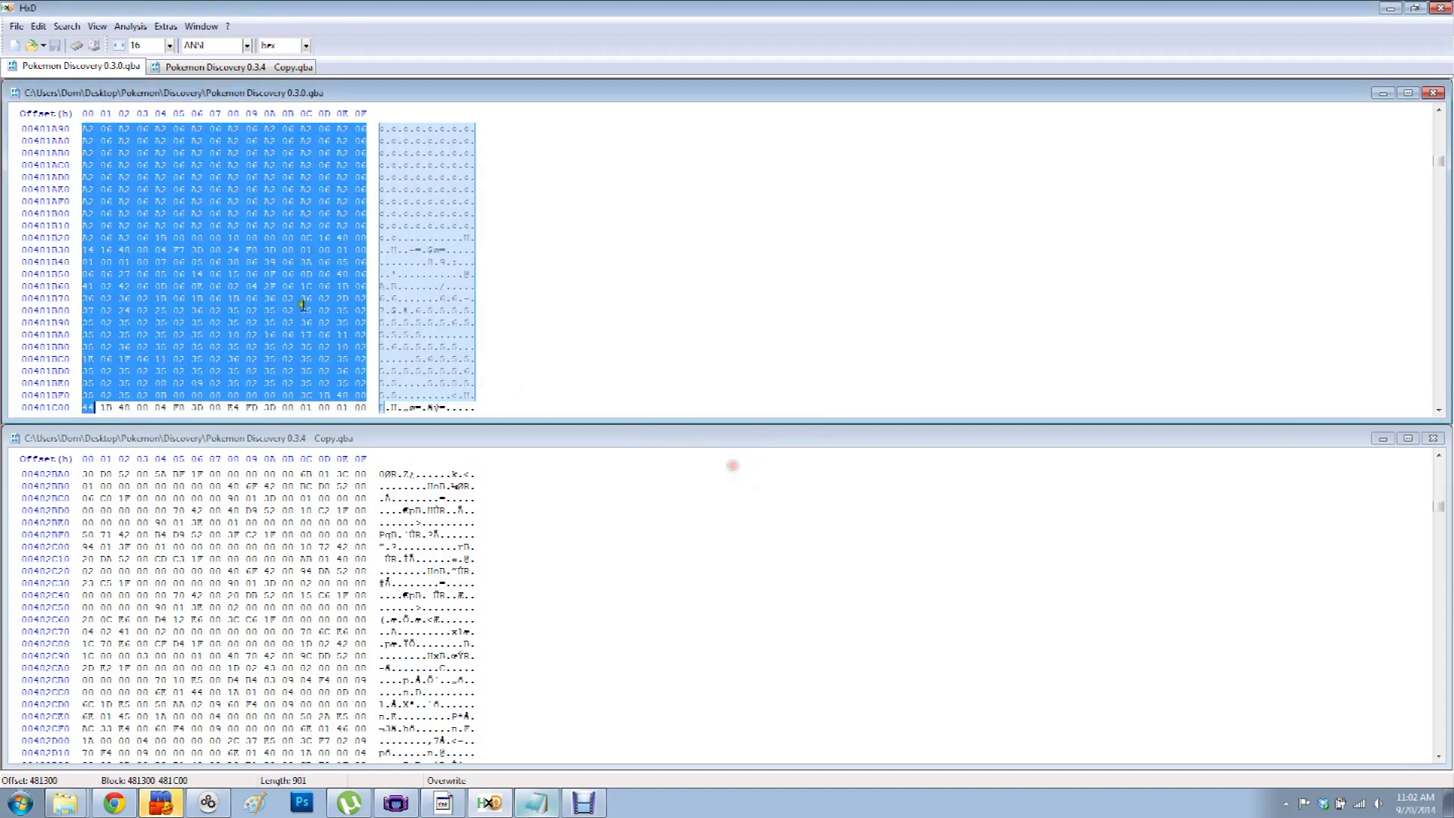
pyautogui.rightClick(244, 278)
pyautogui.click(274, 327)
# - Paste-write the 481300 to 481C00 block at offset 481300 in Pokemon Discovery 0.3.4 - Copy.gba and save it
pyautogui.click(371, 439)
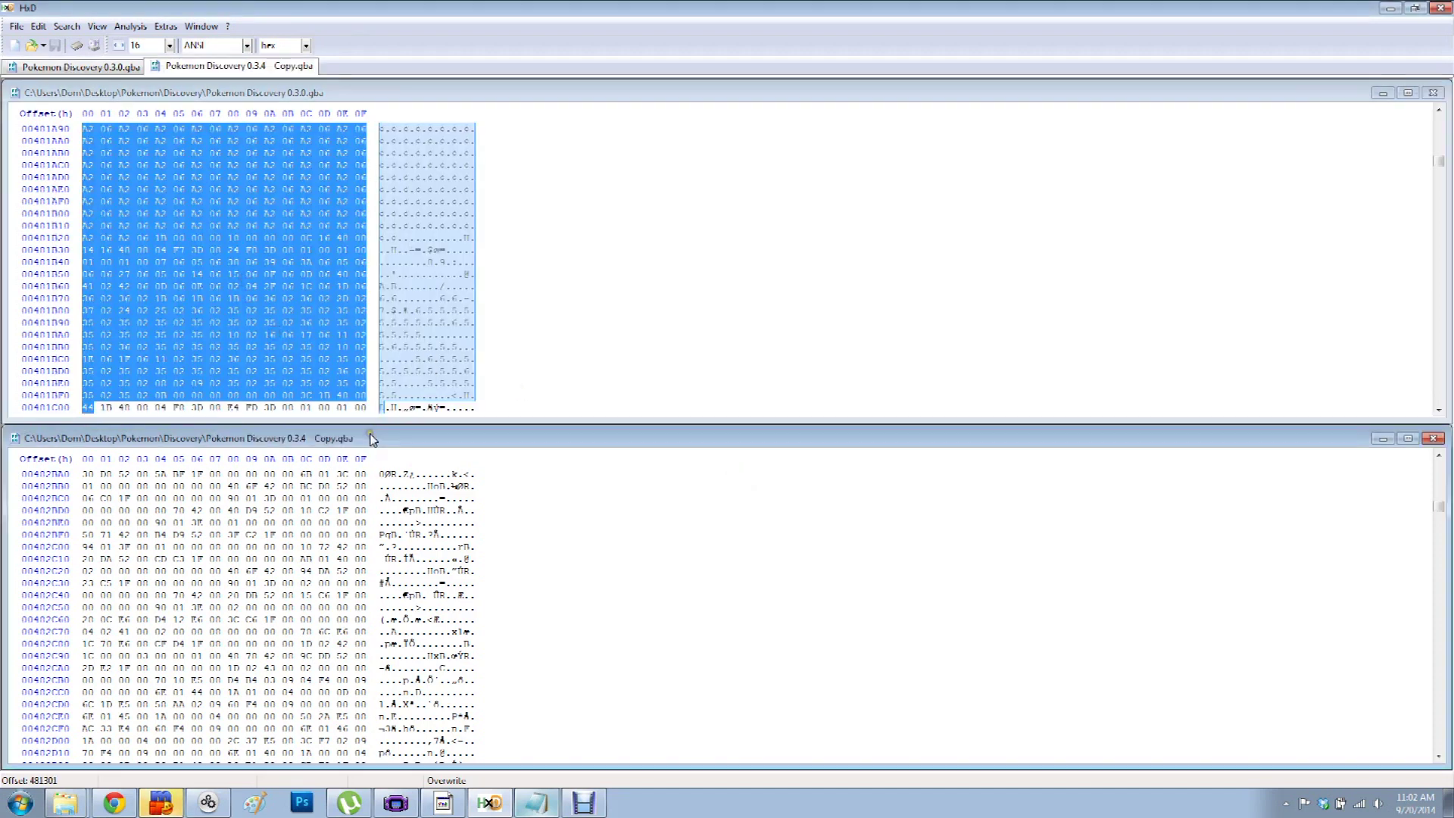
pyautogui.hotkey('ctrl', 'g')
pyautogui.write('481300')
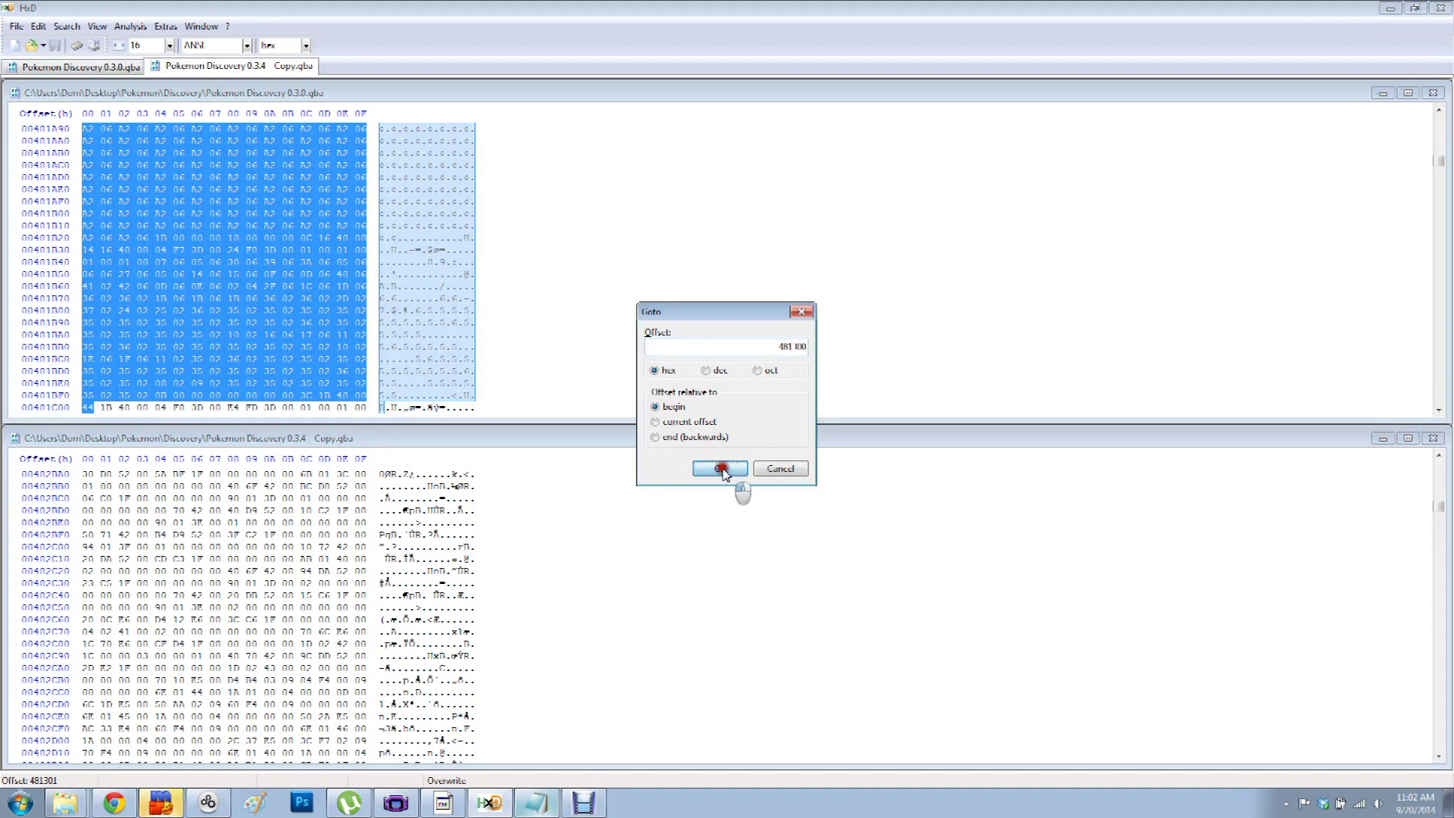
pyautogui.click(731, 474)
pyautogui.rightClick(83, 477)
pyautogui.click(124, 542)
pyautogui.click(16, 27)
pyautogui.click(35, 89)
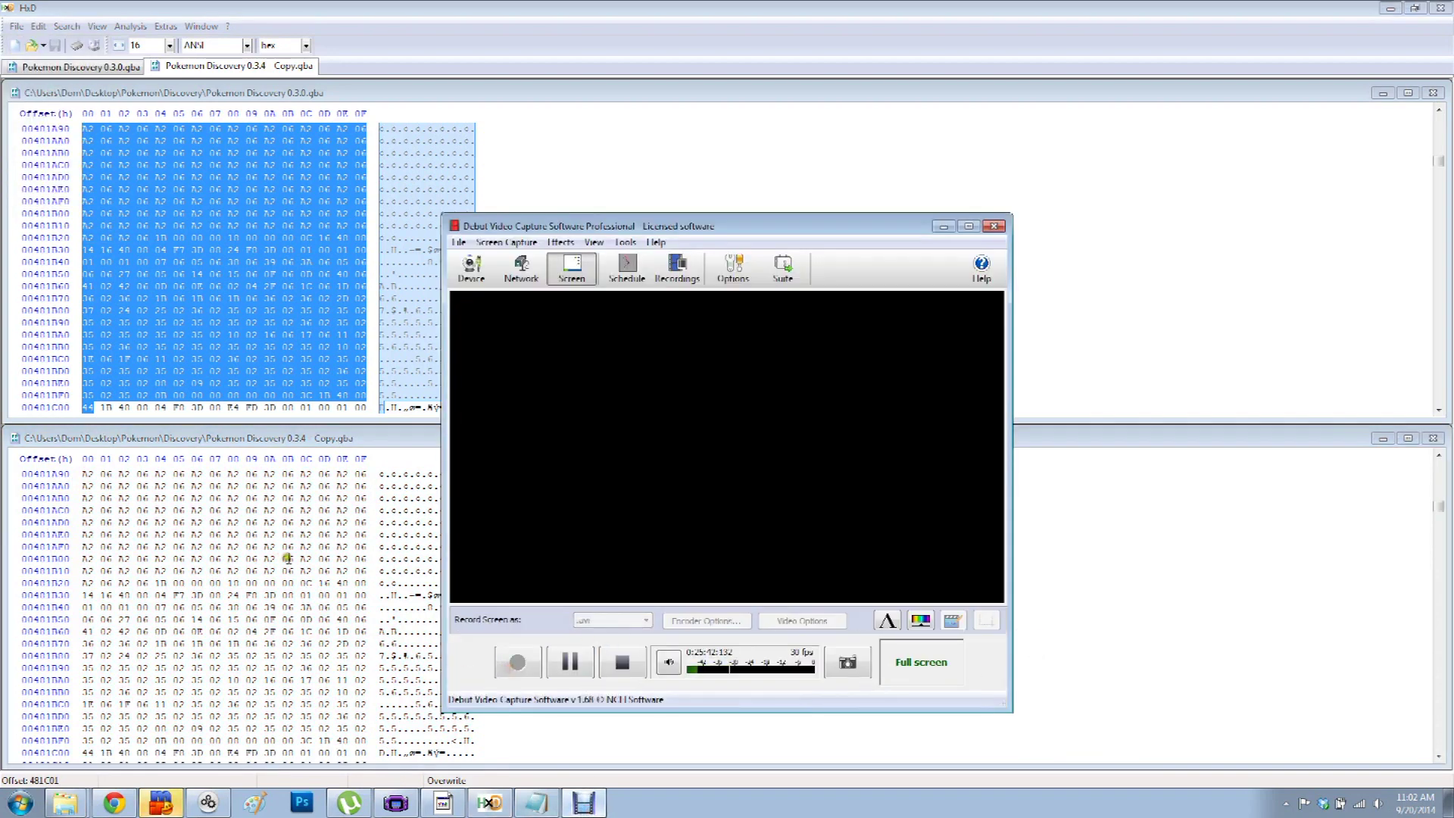
# - Switch to VisualBoyAdvance and load the Pokemon Discovery 0.3.4 - Copy ROM to test the 481300 to 481C00 patch
pyautogui.click(395, 803)
pyautogui.click(880, 273)
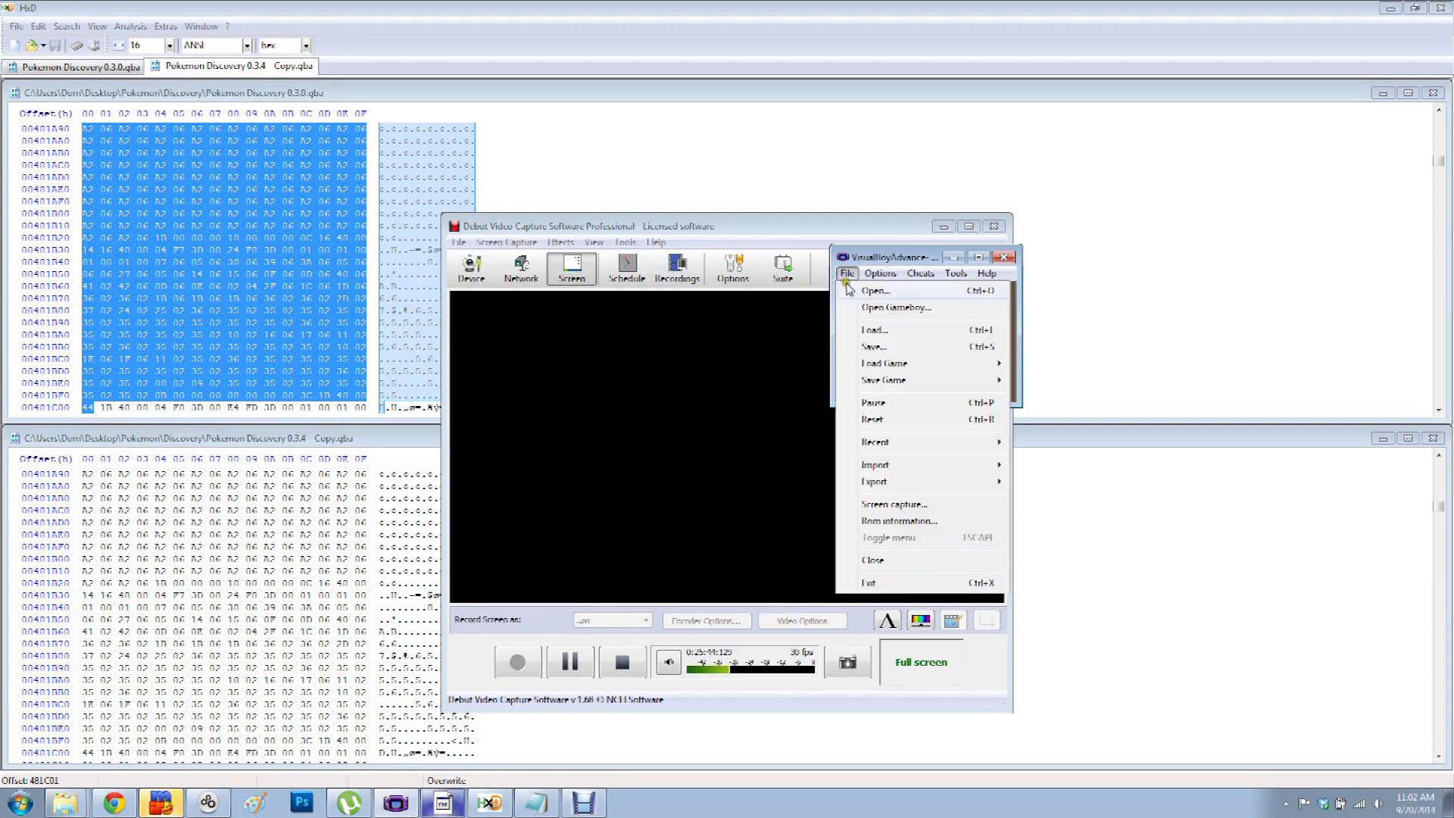
pyautogui.click(942, 227)
pyautogui.click(847, 274)
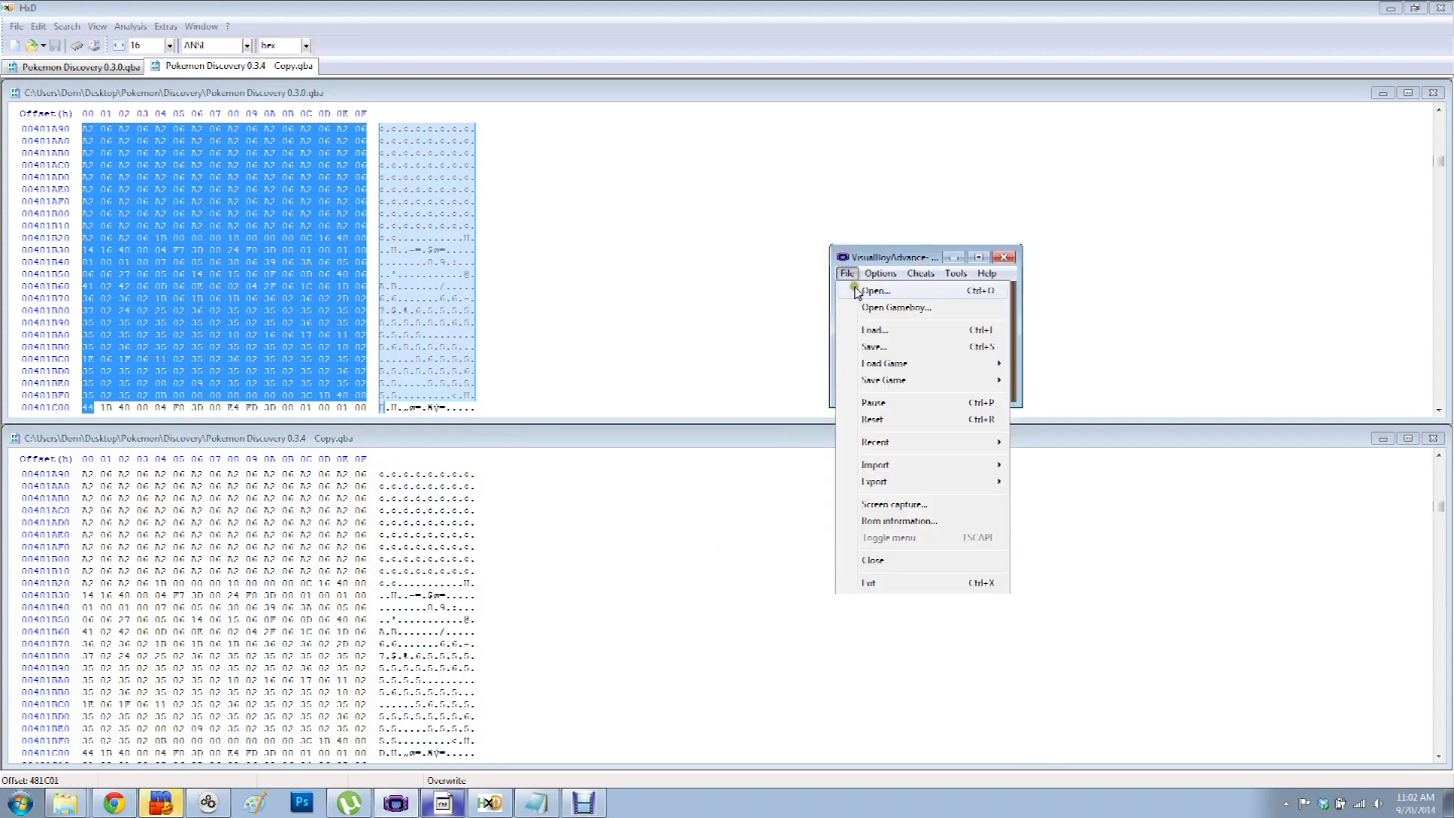
pyautogui.click(863, 289)
pyautogui.doubleClick(831, 379)
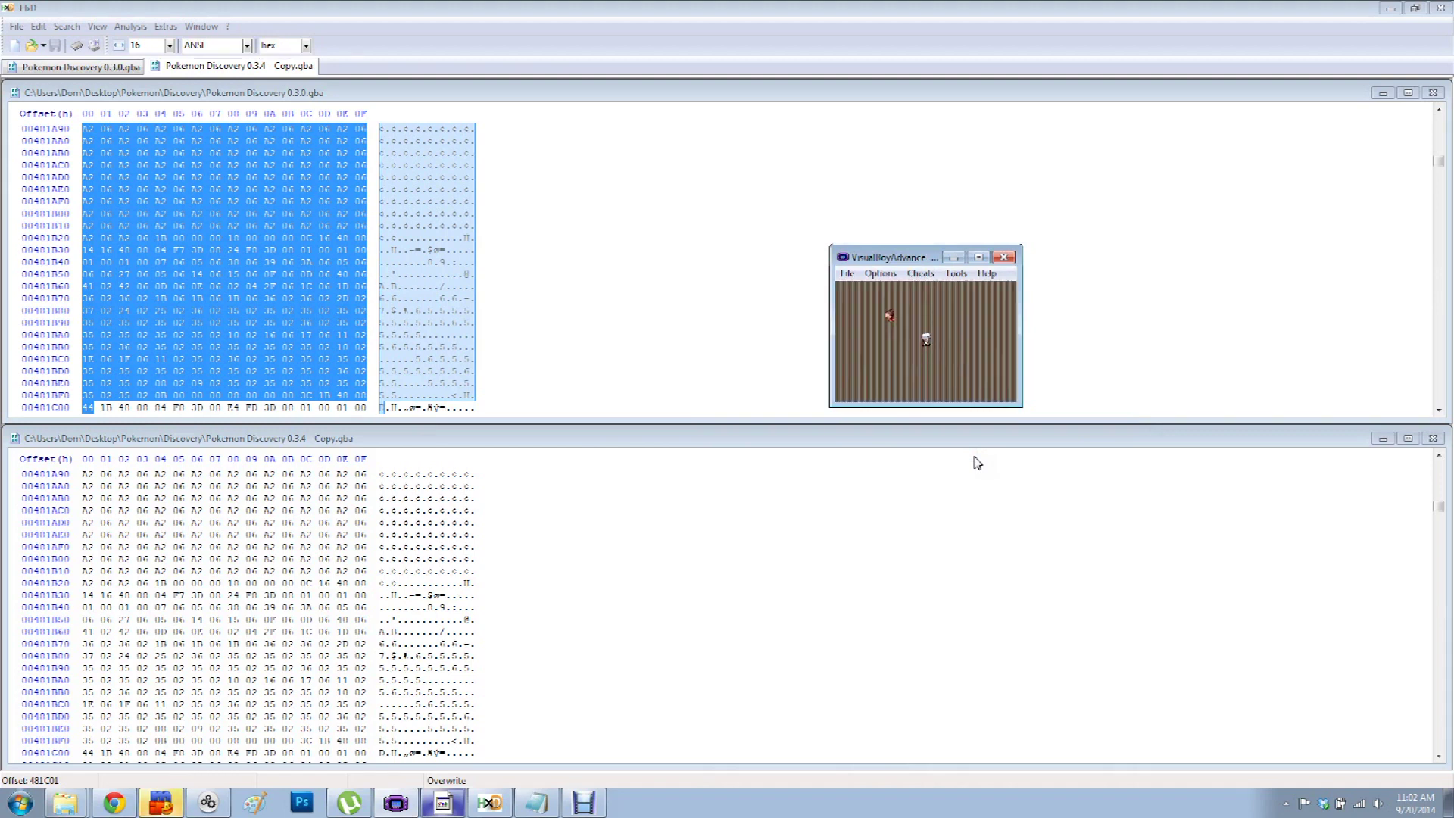
# - In the Key notes, move 481C00 directly under 481300 and mark it as NOT WORKING
pyautogui.click(536, 802)
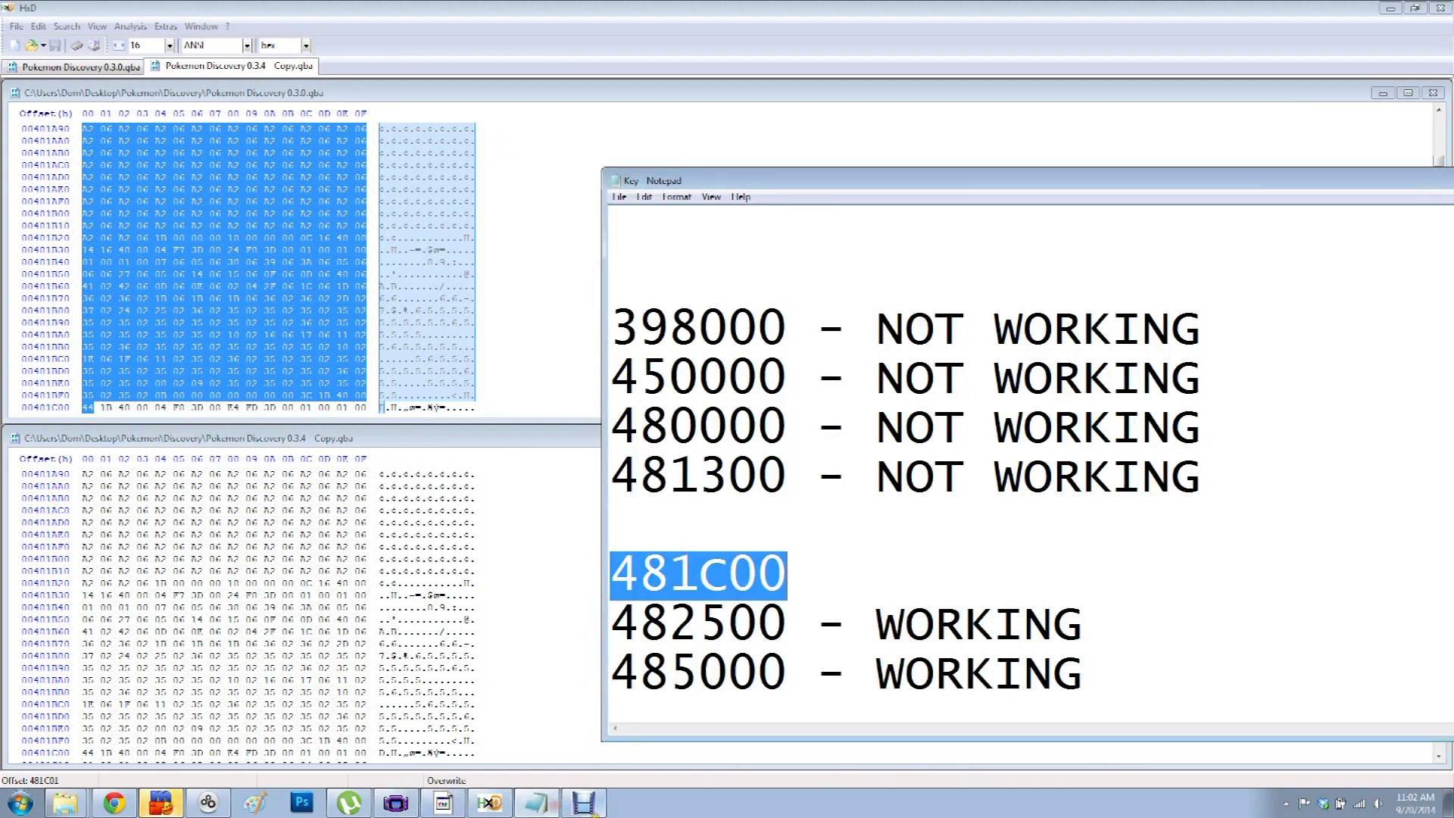
pyautogui.click(611, 573)
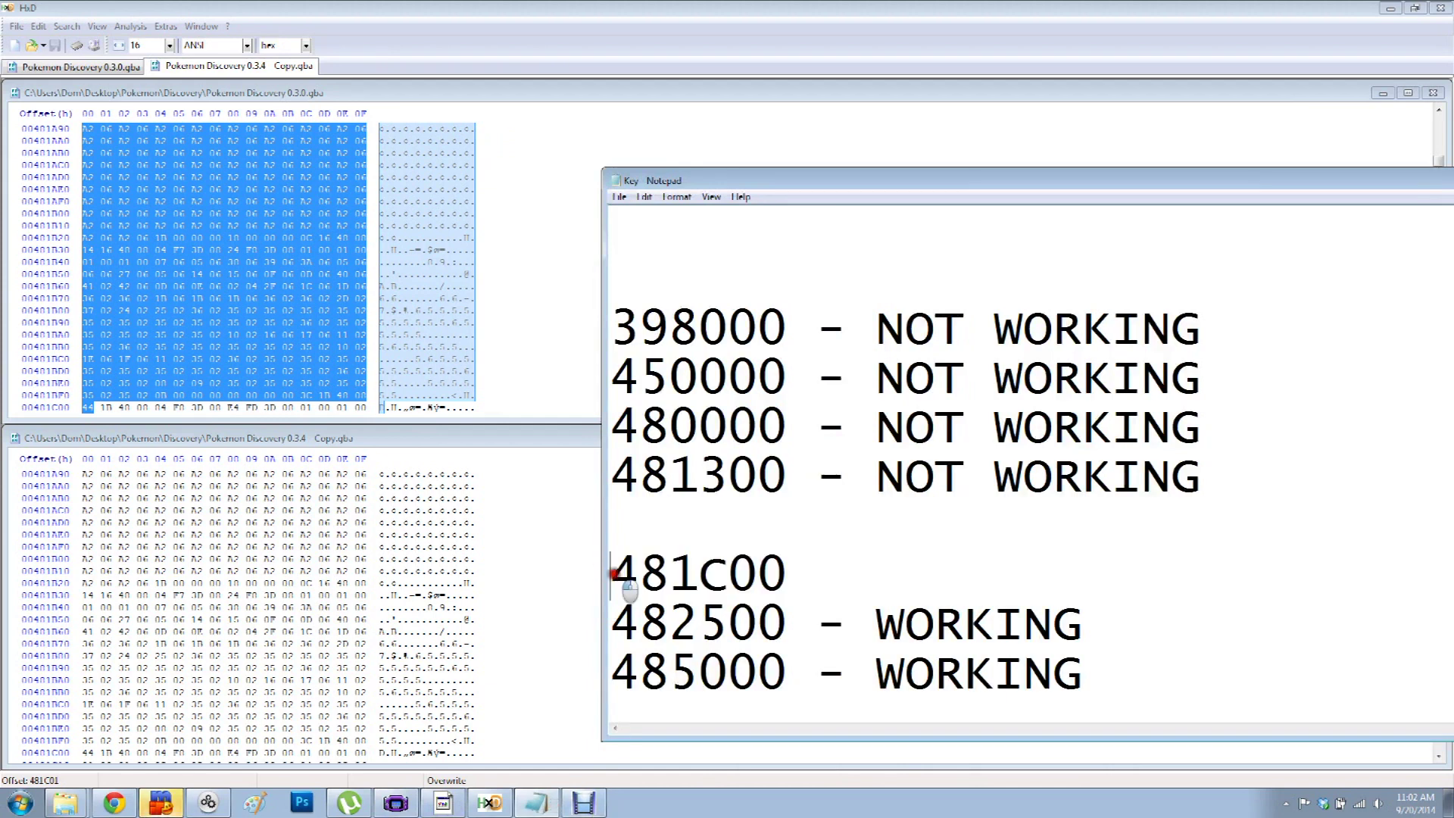
pyautogui.press('BackSpace')
pyautogui.click(822, 528)
pyautogui.press('Return')
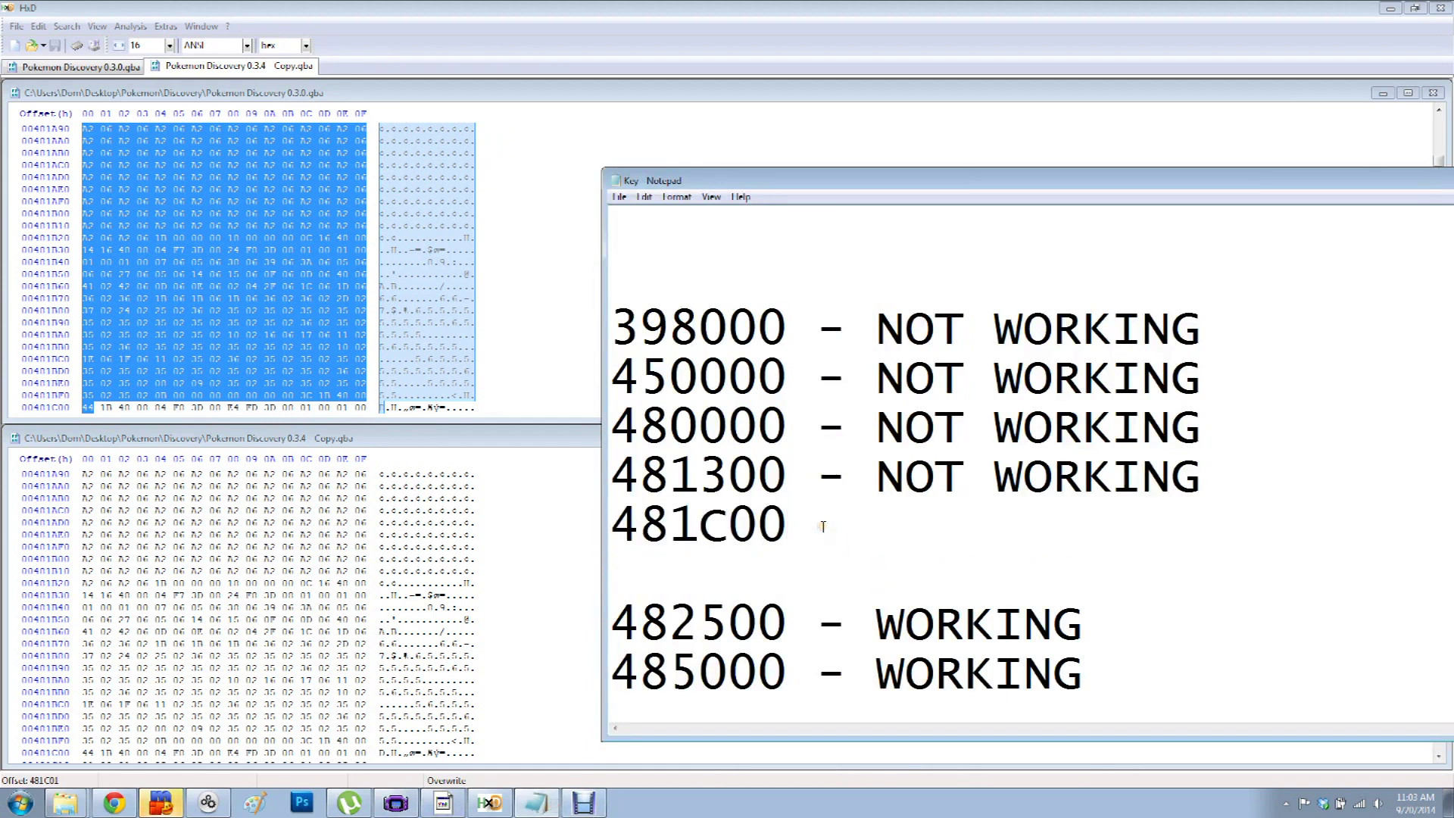
pyautogui.write('-')
pyautogui.write(' NOT WOR')
pyautogui.press('BackSpace')
pyautogui.write('T WORKING')
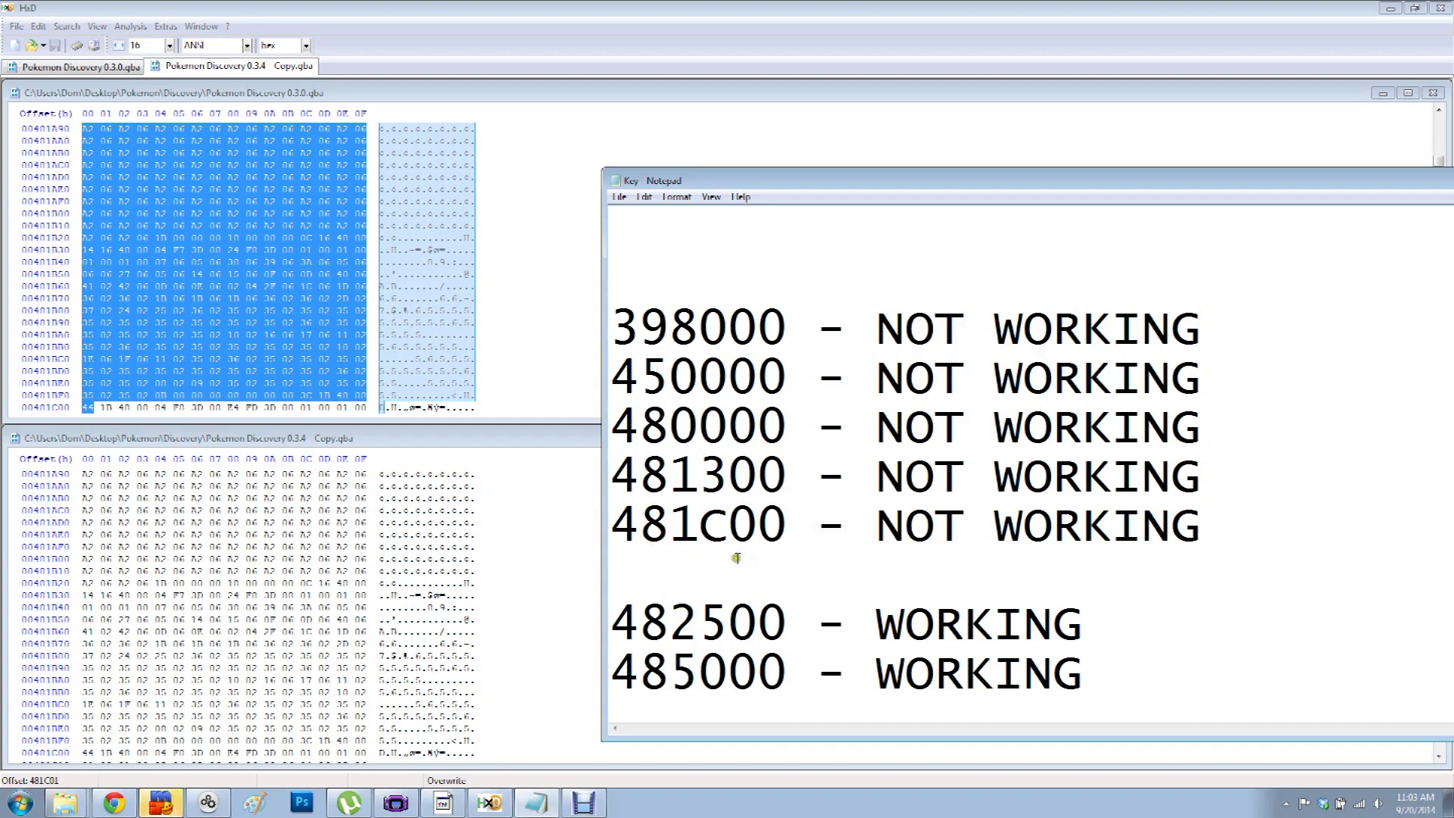
# - Add 482200 followed by a dash as the next test offset above the 482500 entry in the Key notes
pyautogui.moveTo(630, 620); pyautogui.dragTo(811, 634)
pyautogui.click(792, 632)
pyautogui.moveTo(698, 530); pyautogui.dragTo(869, 534)
pyautogui.click(786, 565)
pyautogui.moveTo(728, 530); pyautogui.dragTo(713, 524)
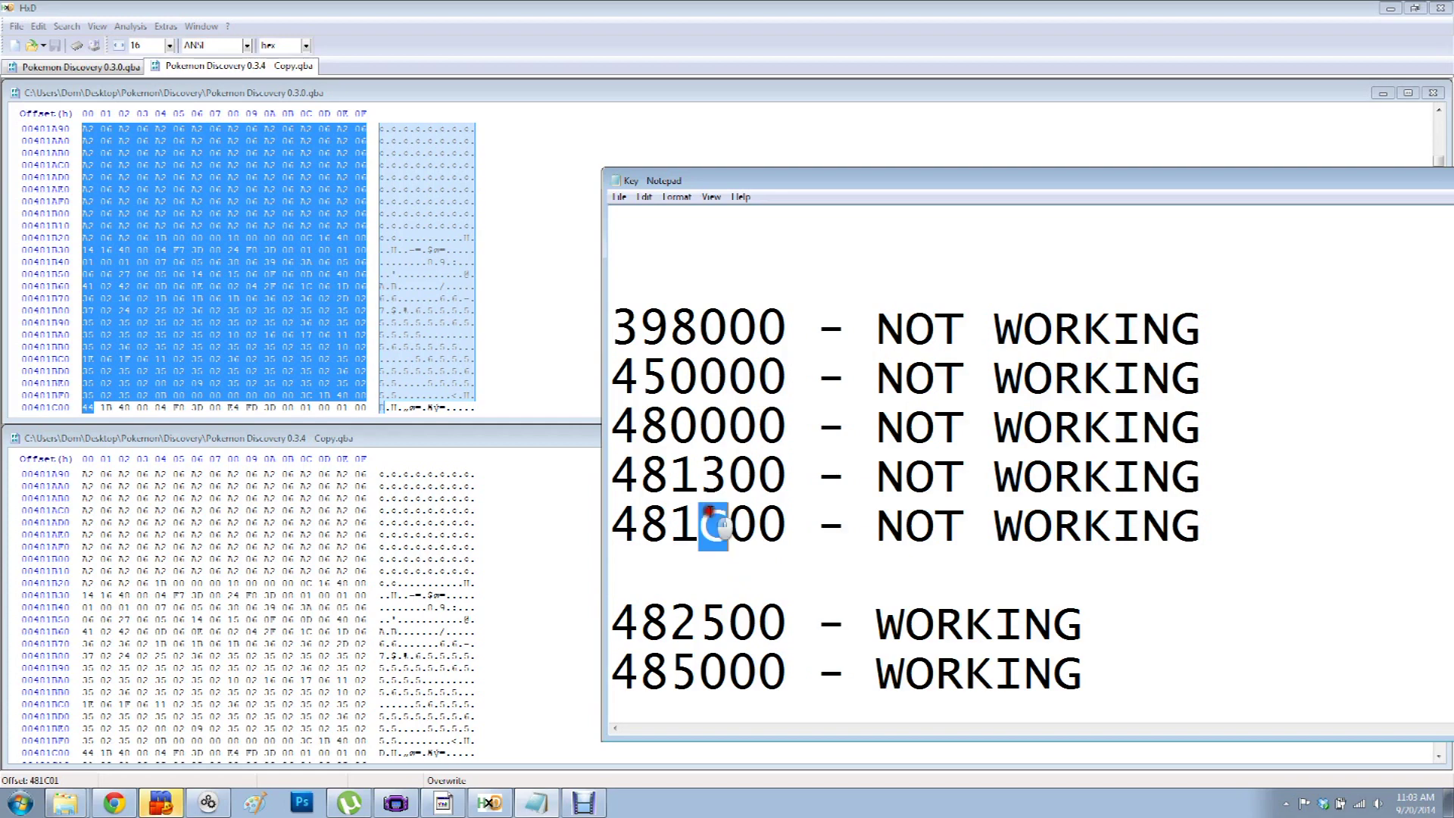
pyautogui.moveTo(670, 623); pyautogui.dragTo(861, 612)
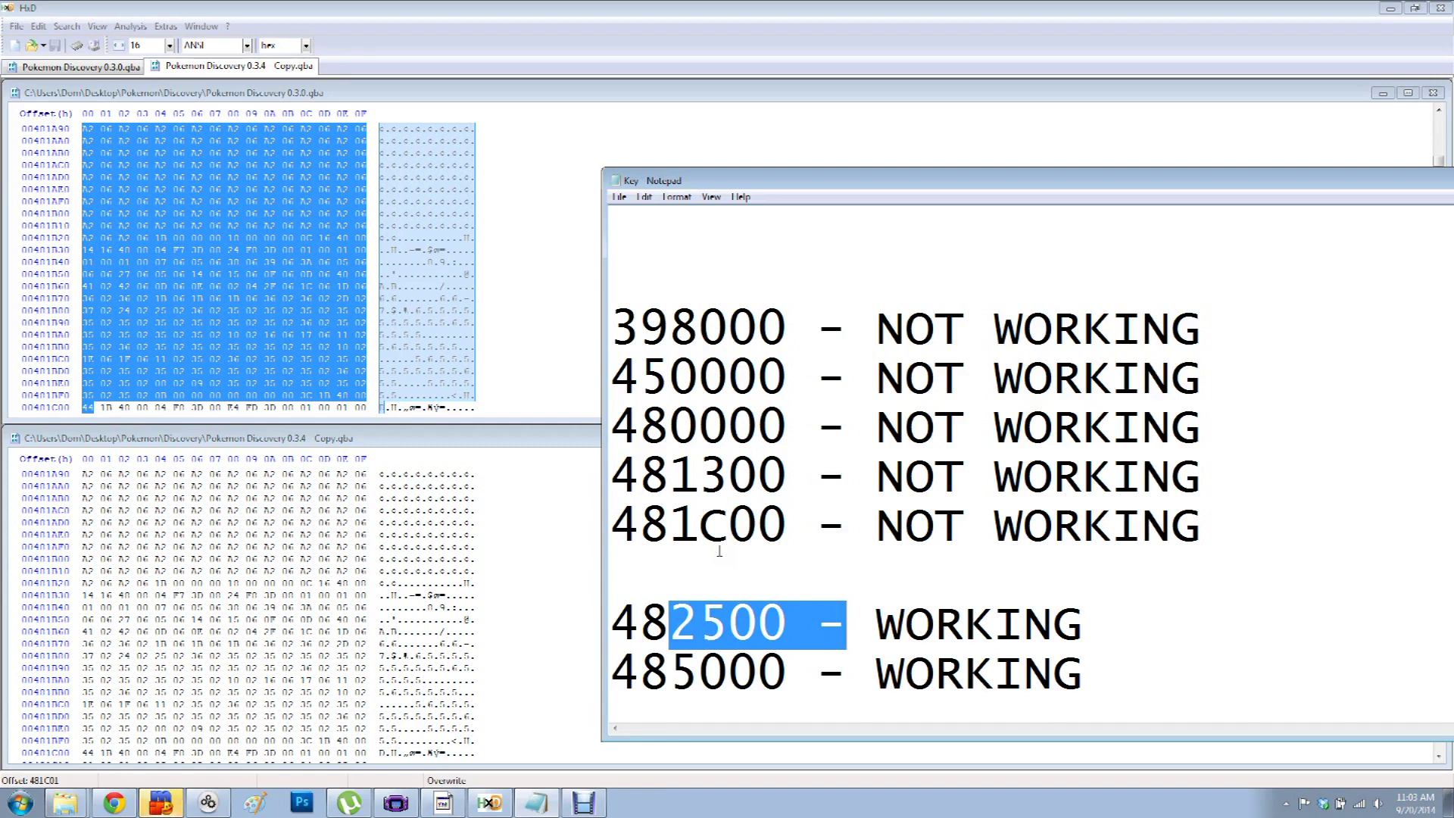
pyautogui.click(696, 560)
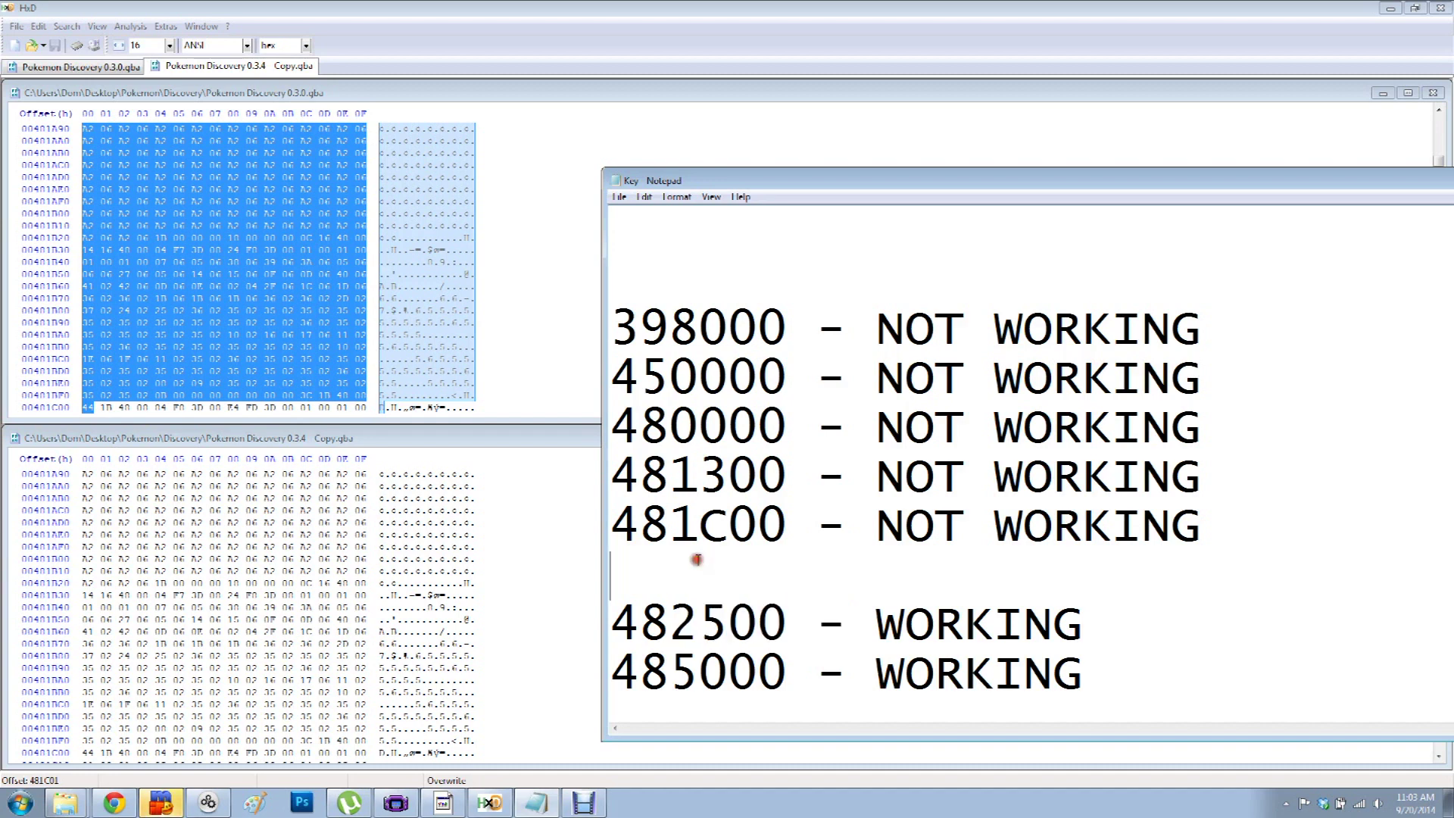
pyautogui.press('Return')
pyautogui.write('482')
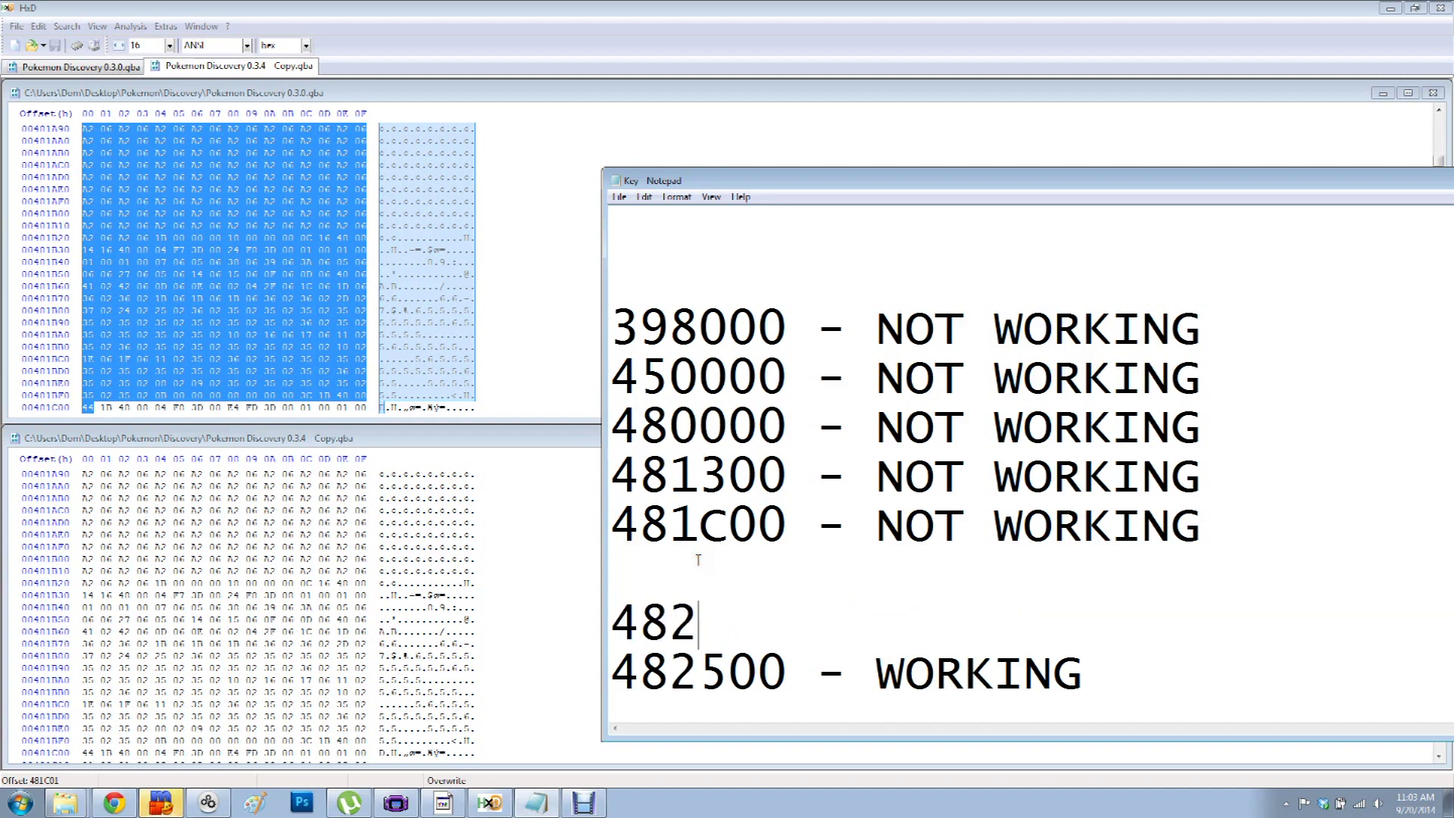
pyautogui.write('200')
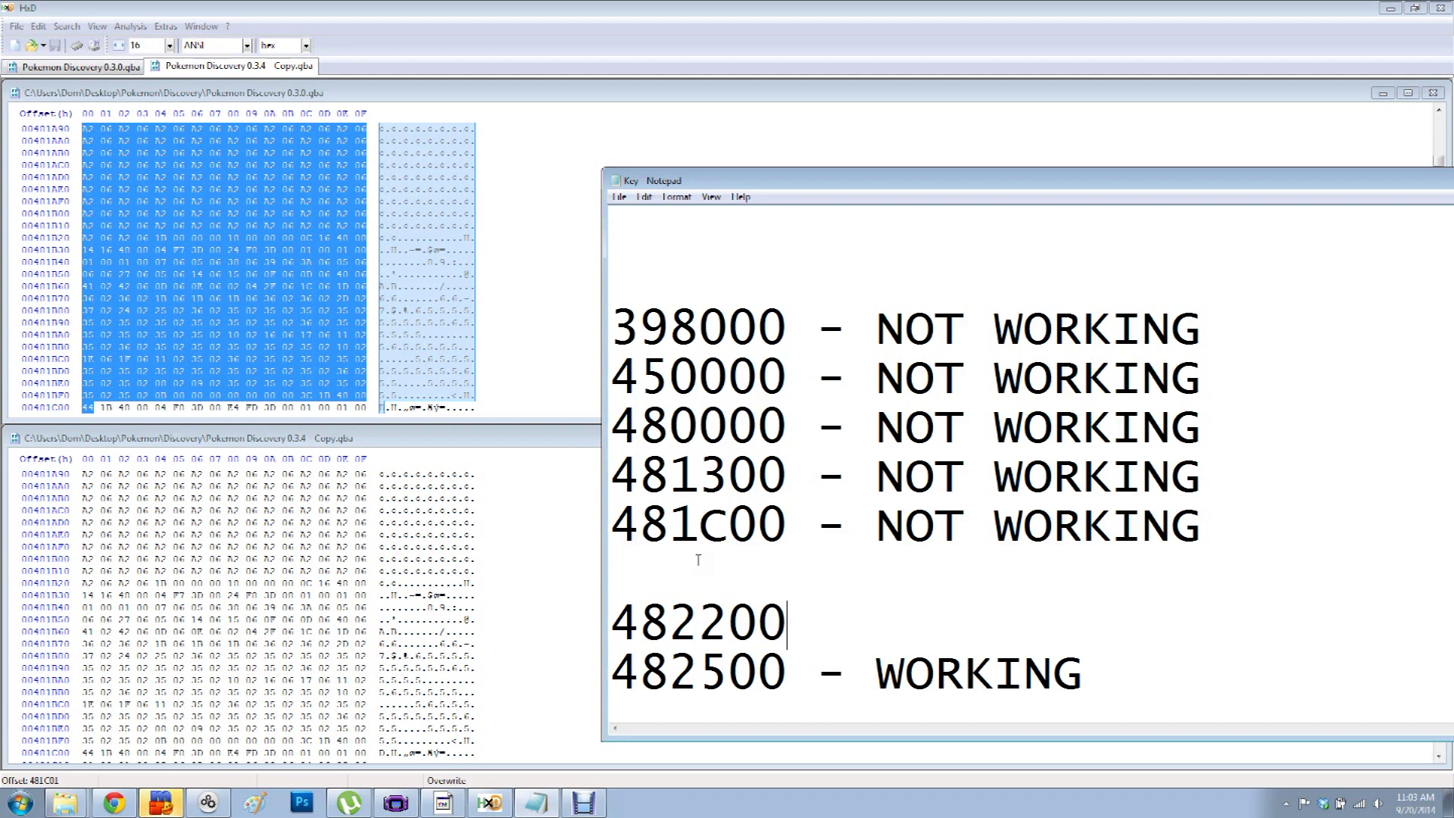
pyautogui.write(' --')
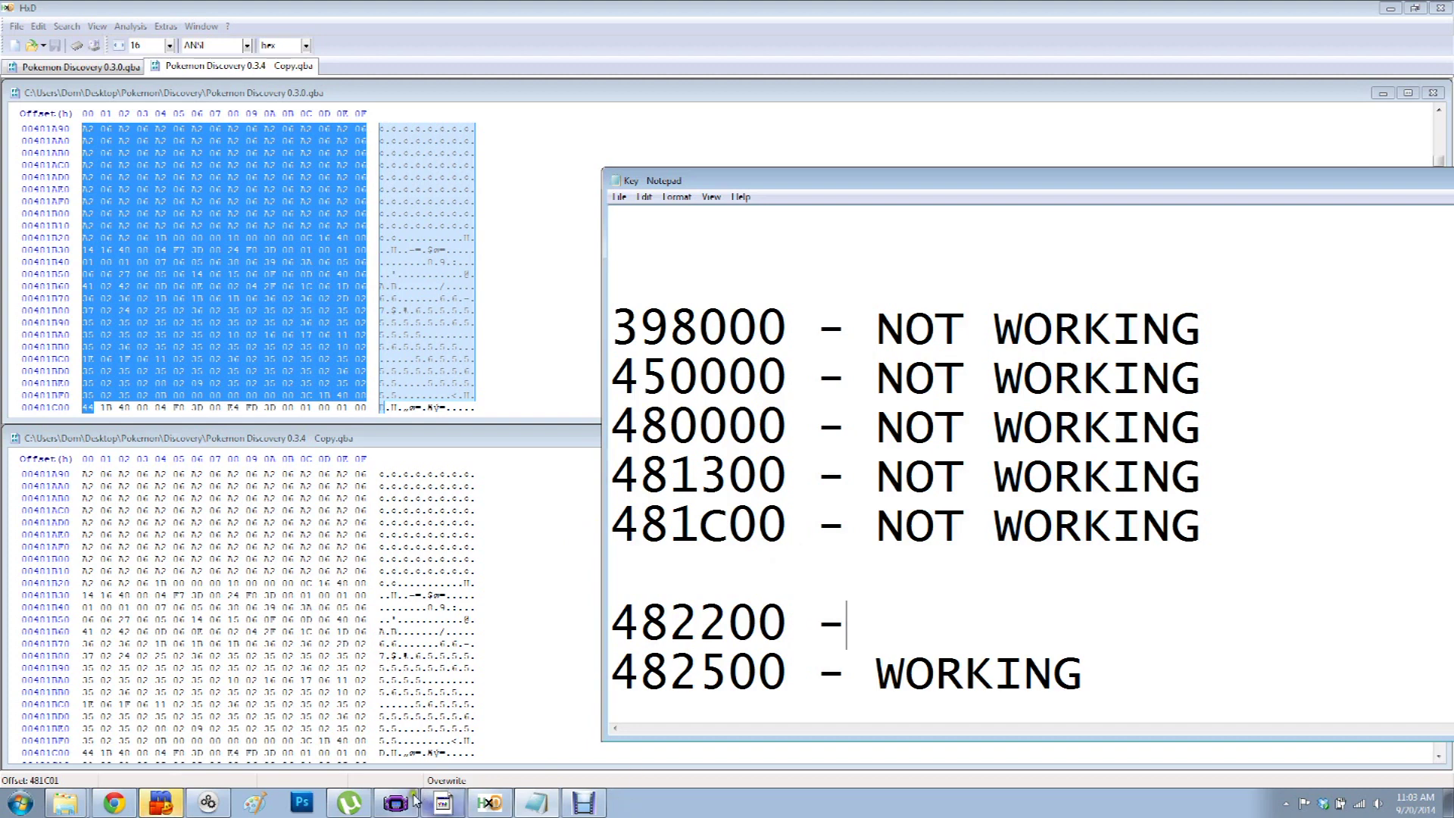
# - Switch to HxD and start a block selection in Pokemon Discovery 0.3.4 - Copy.gba
pyautogui.click(381, 807)
pyautogui.moveTo(693, 516); pyautogui.dragTo(792, 533)
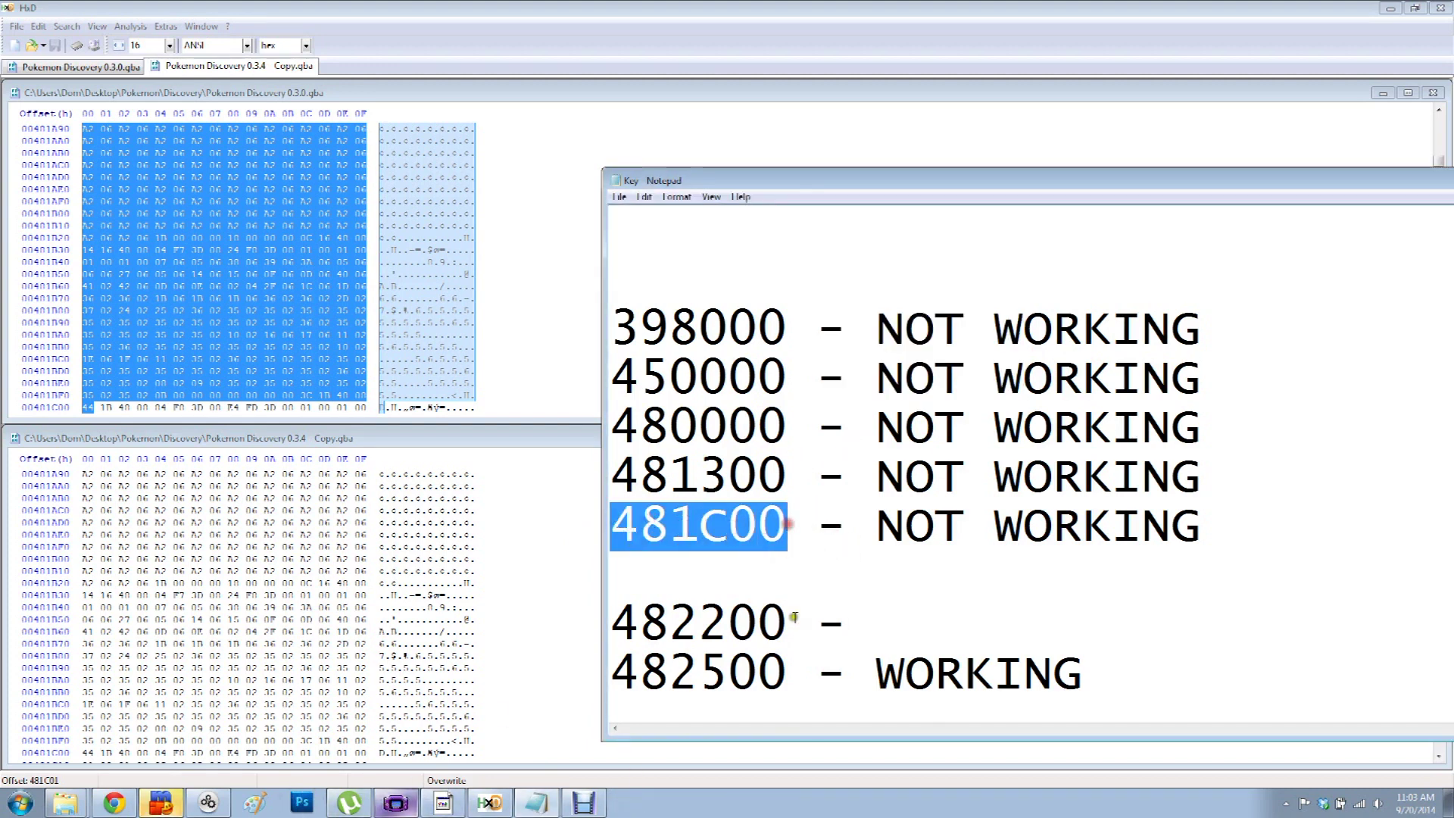
pyautogui.moveTo(792, 622); pyautogui.dragTo(640, 623)
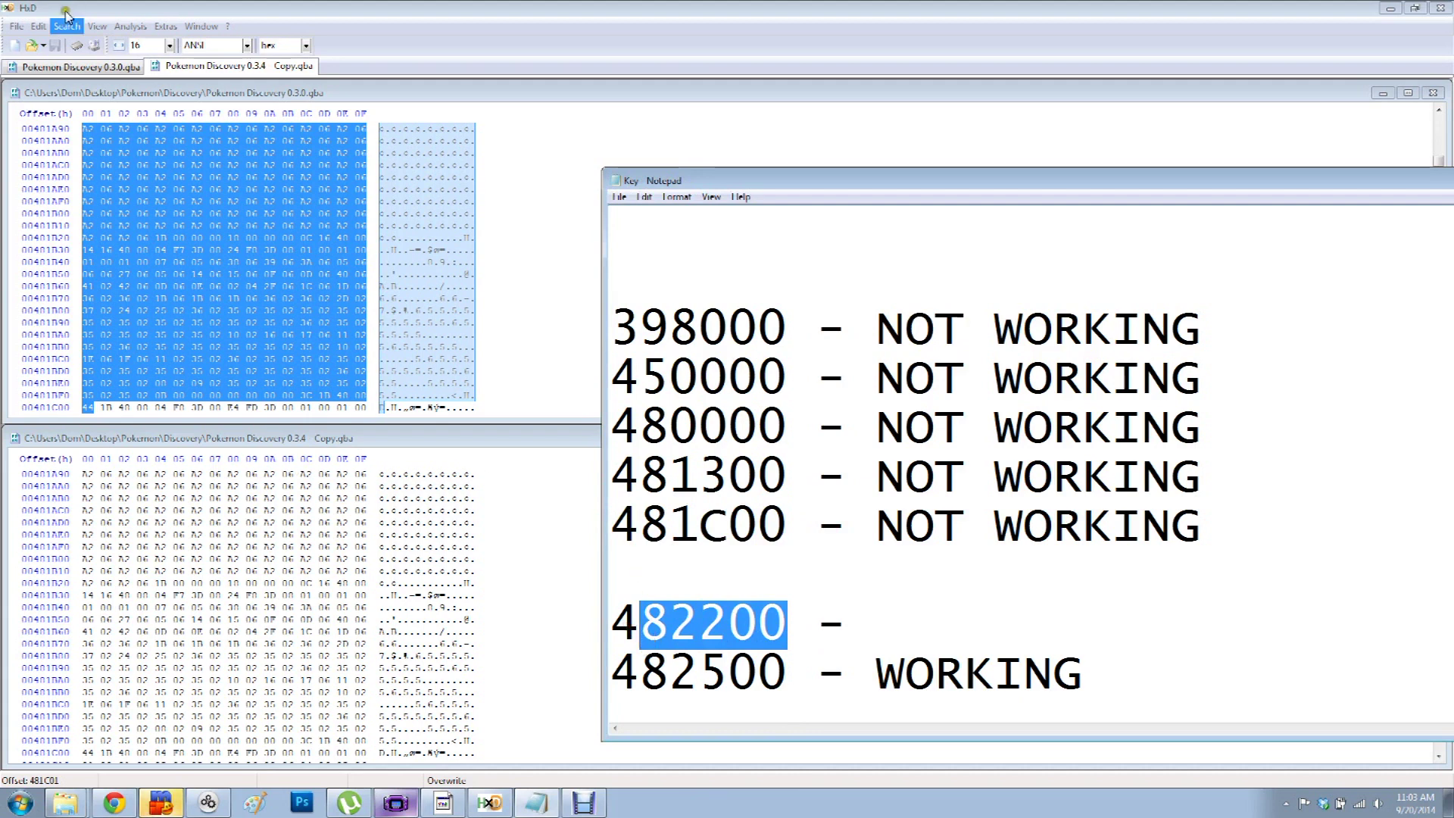
pyautogui.click(38, 26)
pyautogui.click(74, 210)
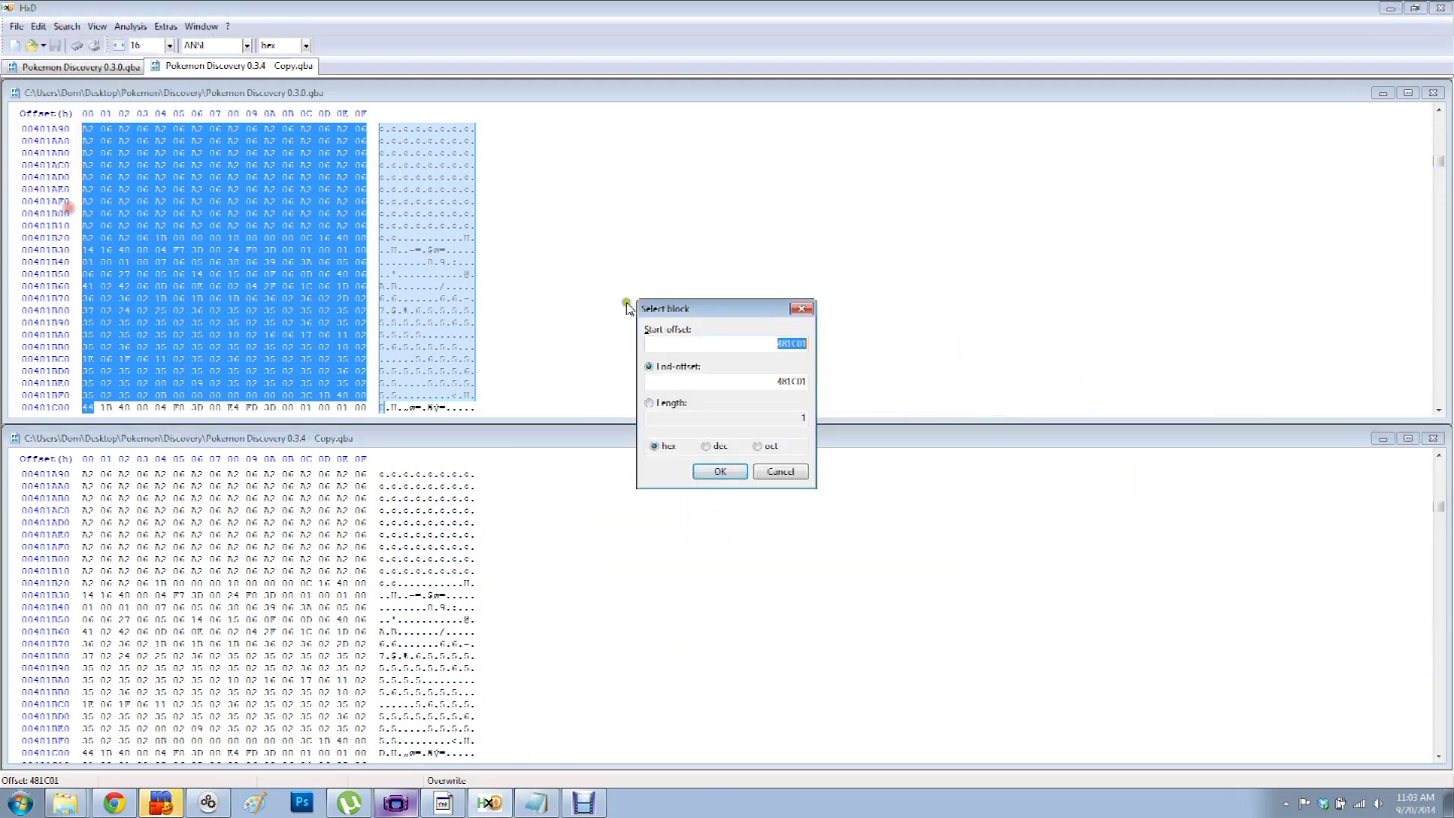
pyautogui.click(802, 345)
# - Copy 482200 from the Key notes into the end offset and select the 481C00 to 482200 block in Pokemon Discovery 0.3.4 - Copy.gba
pyautogui.click(536, 803)
pyautogui.doubleClick(786, 625)
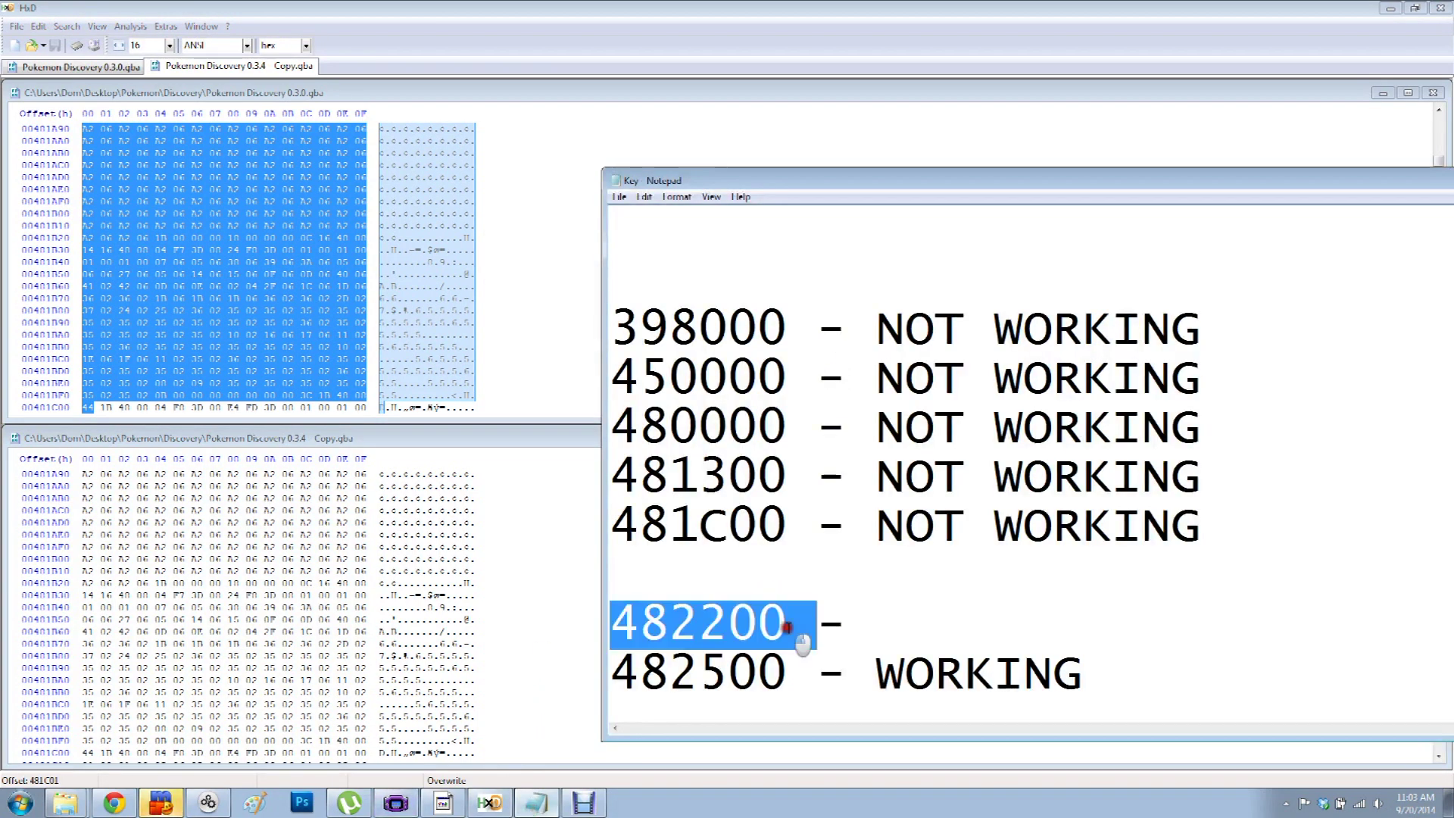
pyautogui.click(613, 618)
pyautogui.moveTo(615, 616); pyautogui.dragTo(799, 620)
pyautogui.hotkey('ctrl', 'c')
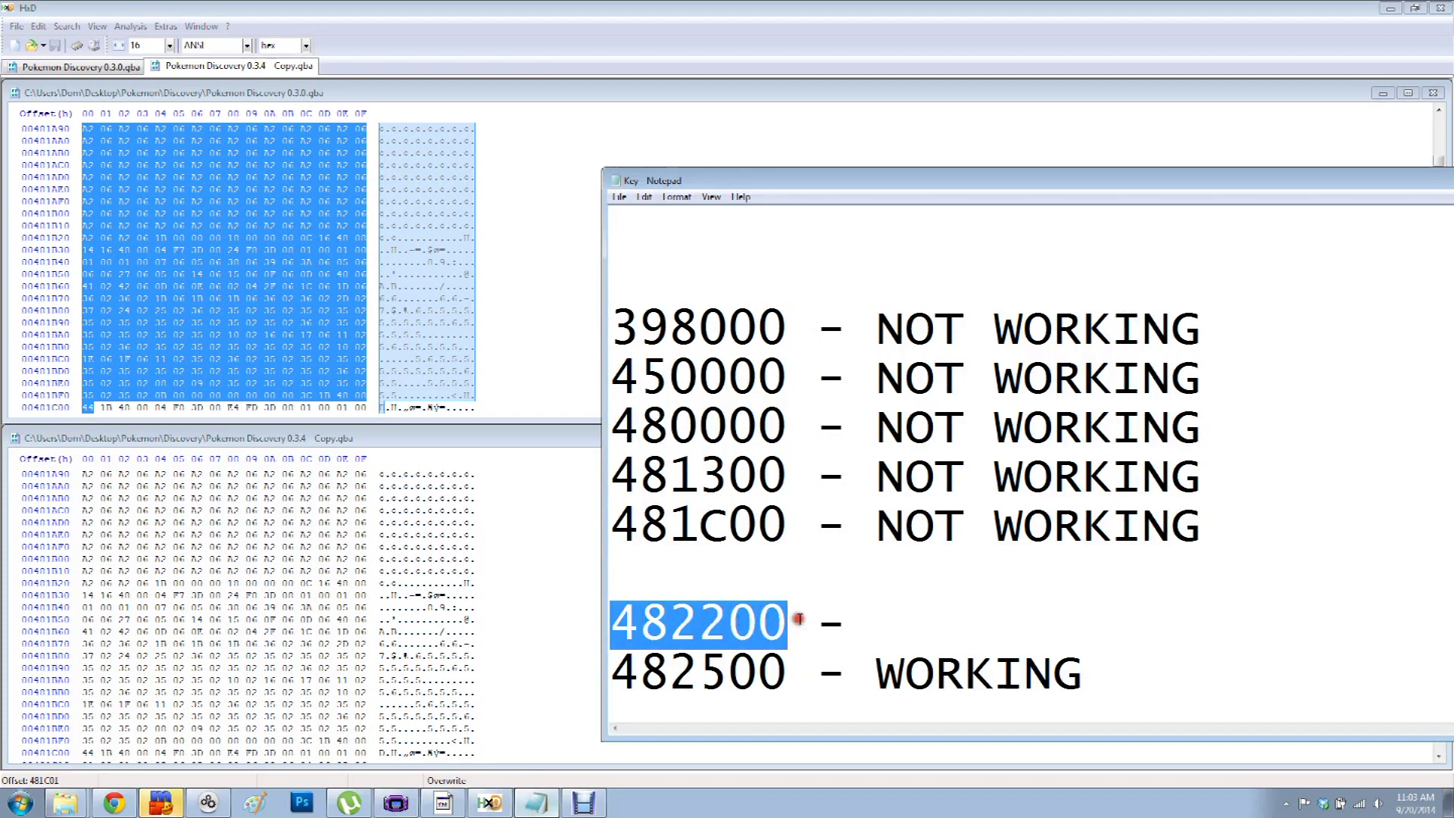
pyautogui.click(606, 57)
pyautogui.doubleClick(779, 379)
pyautogui.hotkey('ctrl', 'v')
pyautogui.click(718, 471)
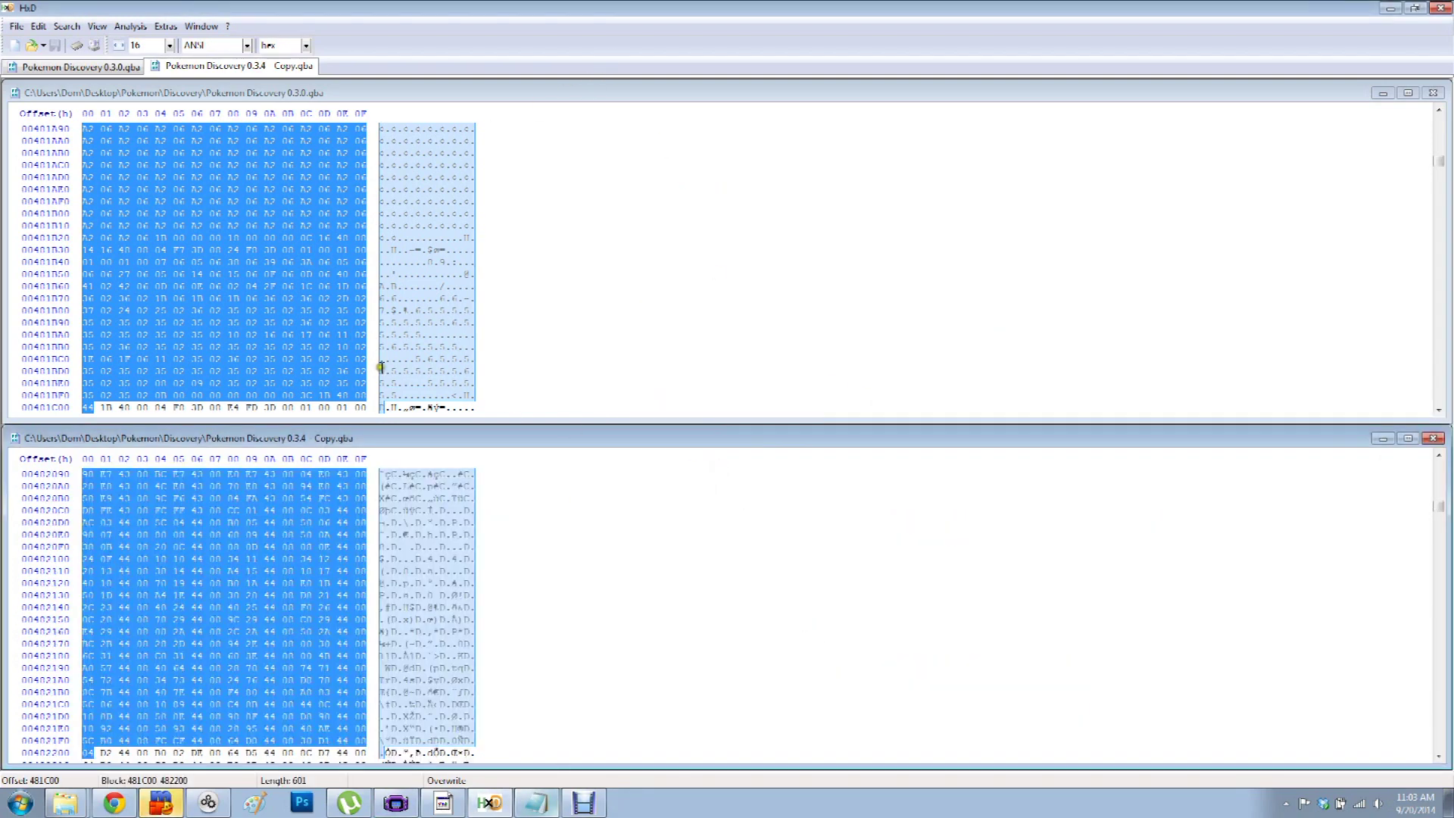
pyautogui.click(266, 461)
pyautogui.click(227, 93)
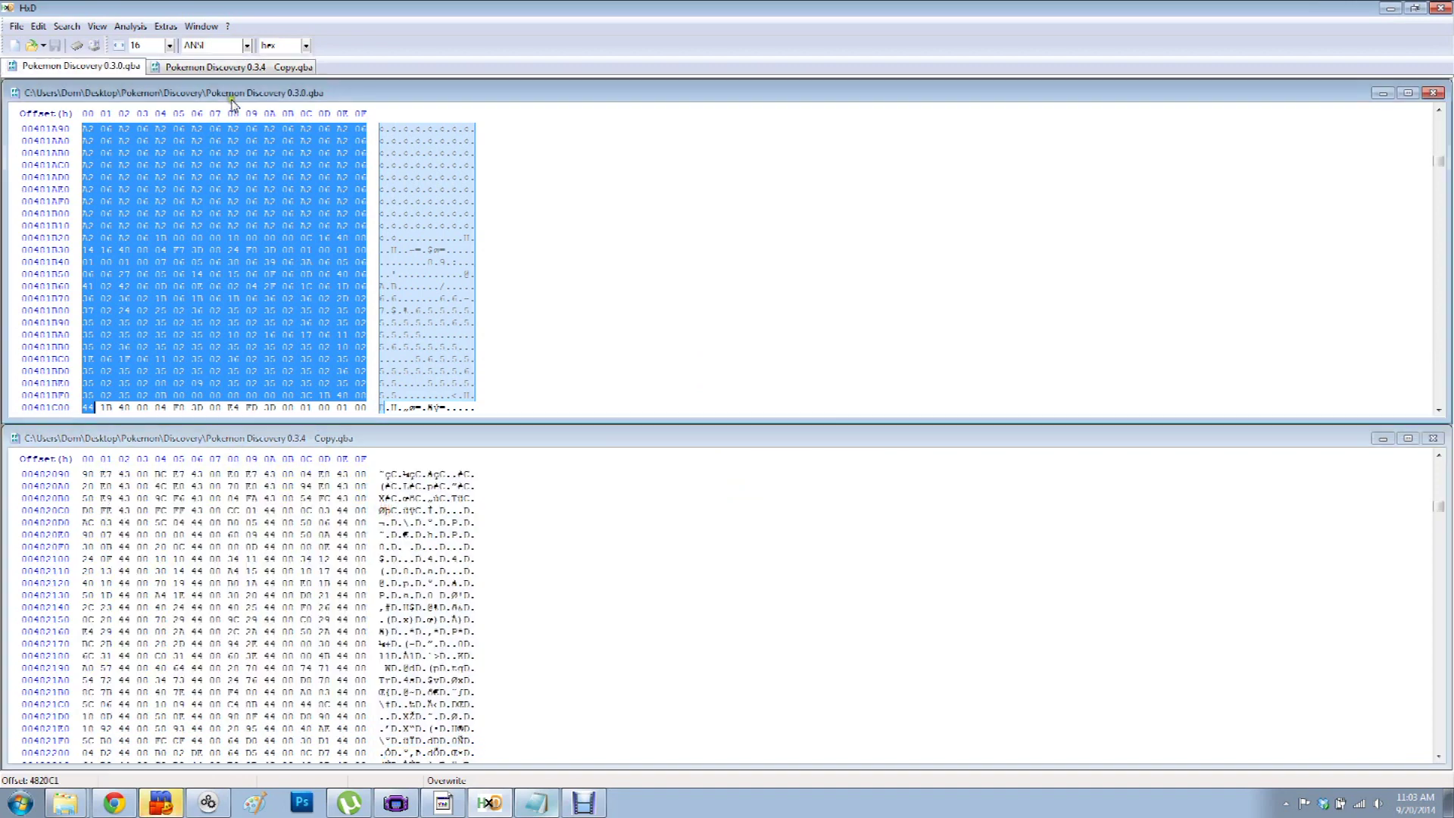
pyautogui.click(38, 26)
pyautogui.click(73, 210)
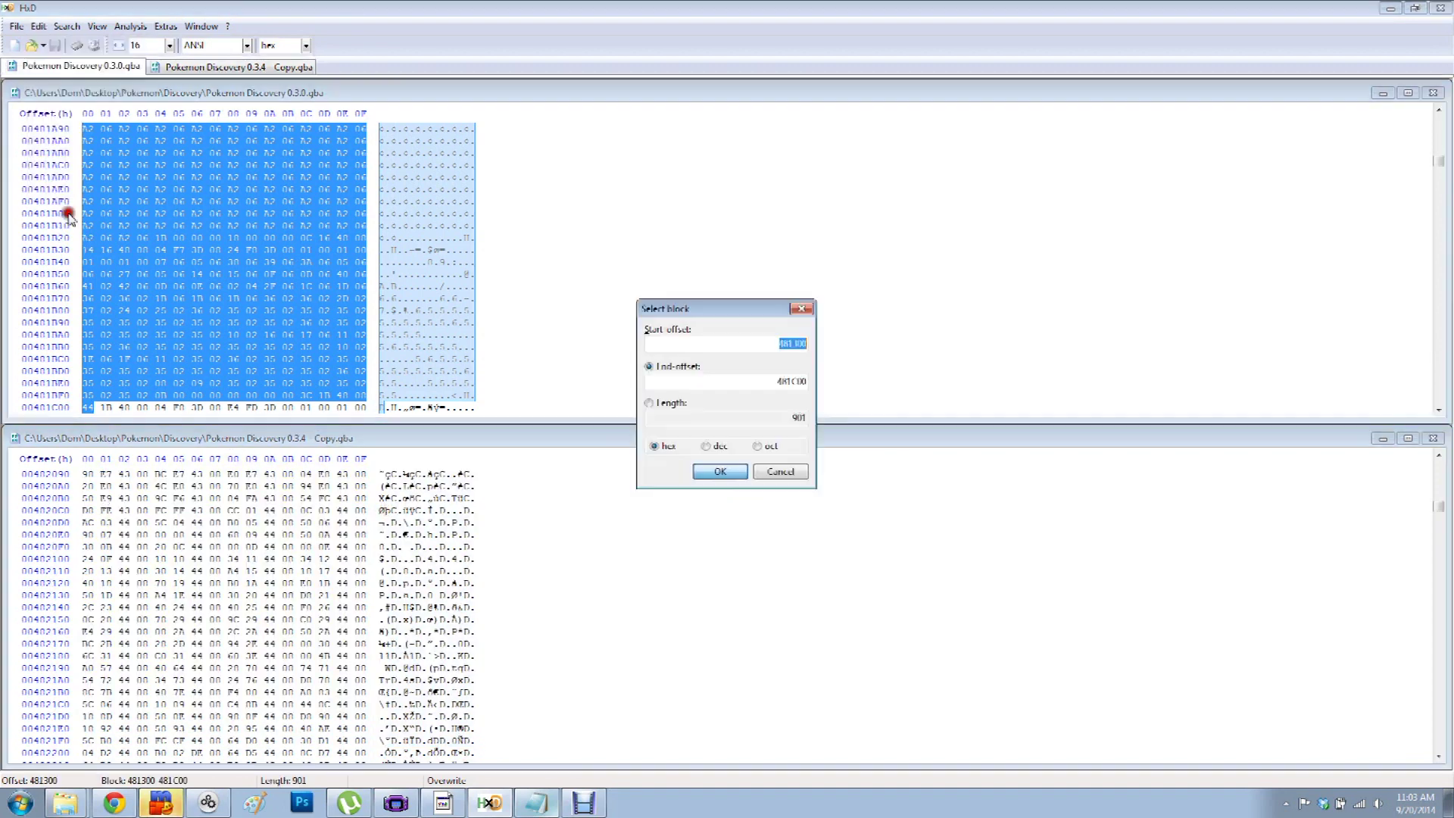
pyautogui.click(795, 344)
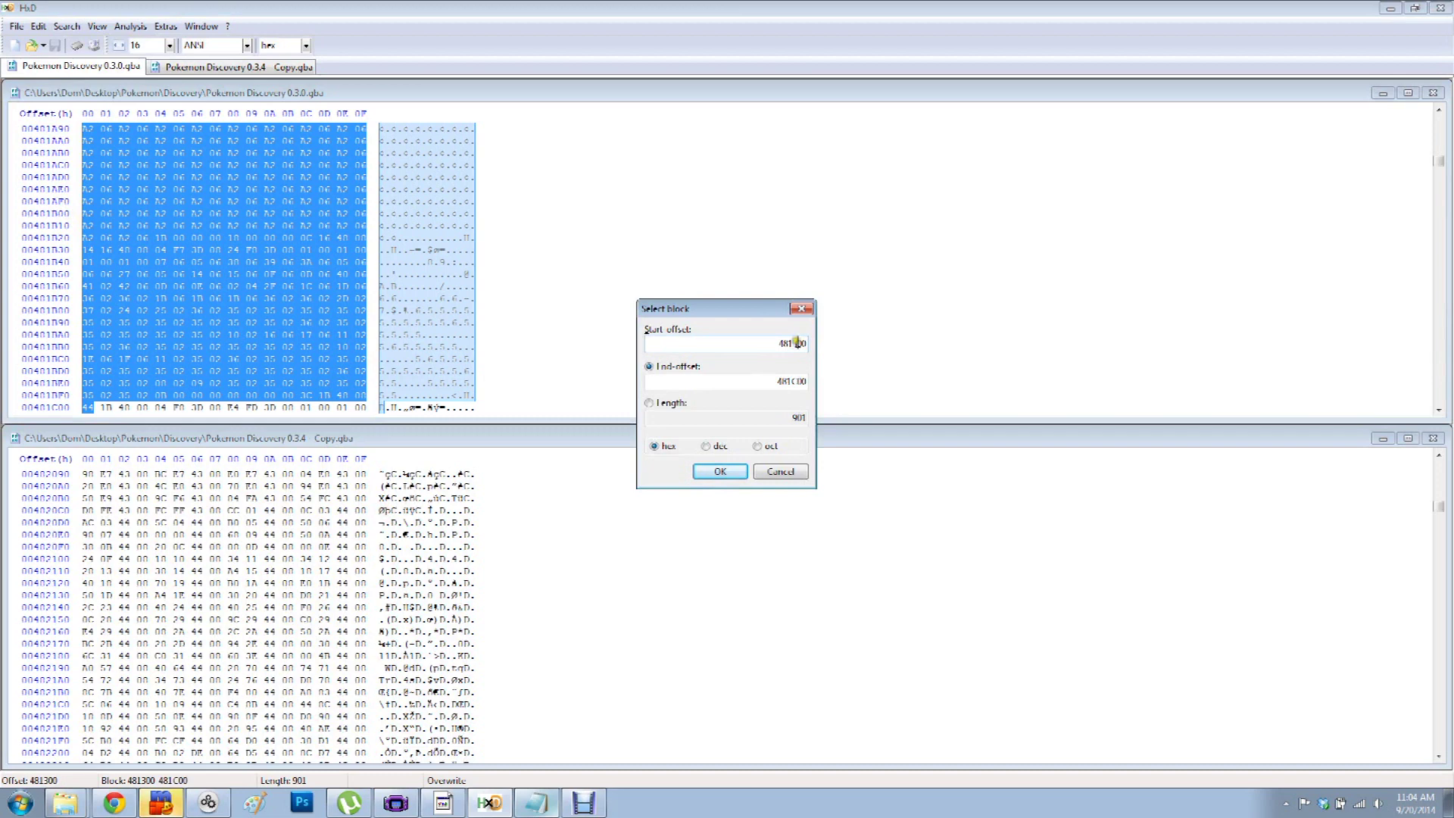
pyautogui.moveTo(777, 343); pyautogui.dragTo(824, 351)
pyautogui.moveTo(755, 383); pyautogui.dragTo(865, 387)
pyautogui.click(781, 471)
# - Copy 481C00 from the Key notes as start offset, then select and copy the 481C00 to 482200 block in Pokemon Discovery 0.3.0.gba
pyautogui.hotkey('alt', 'Tab')
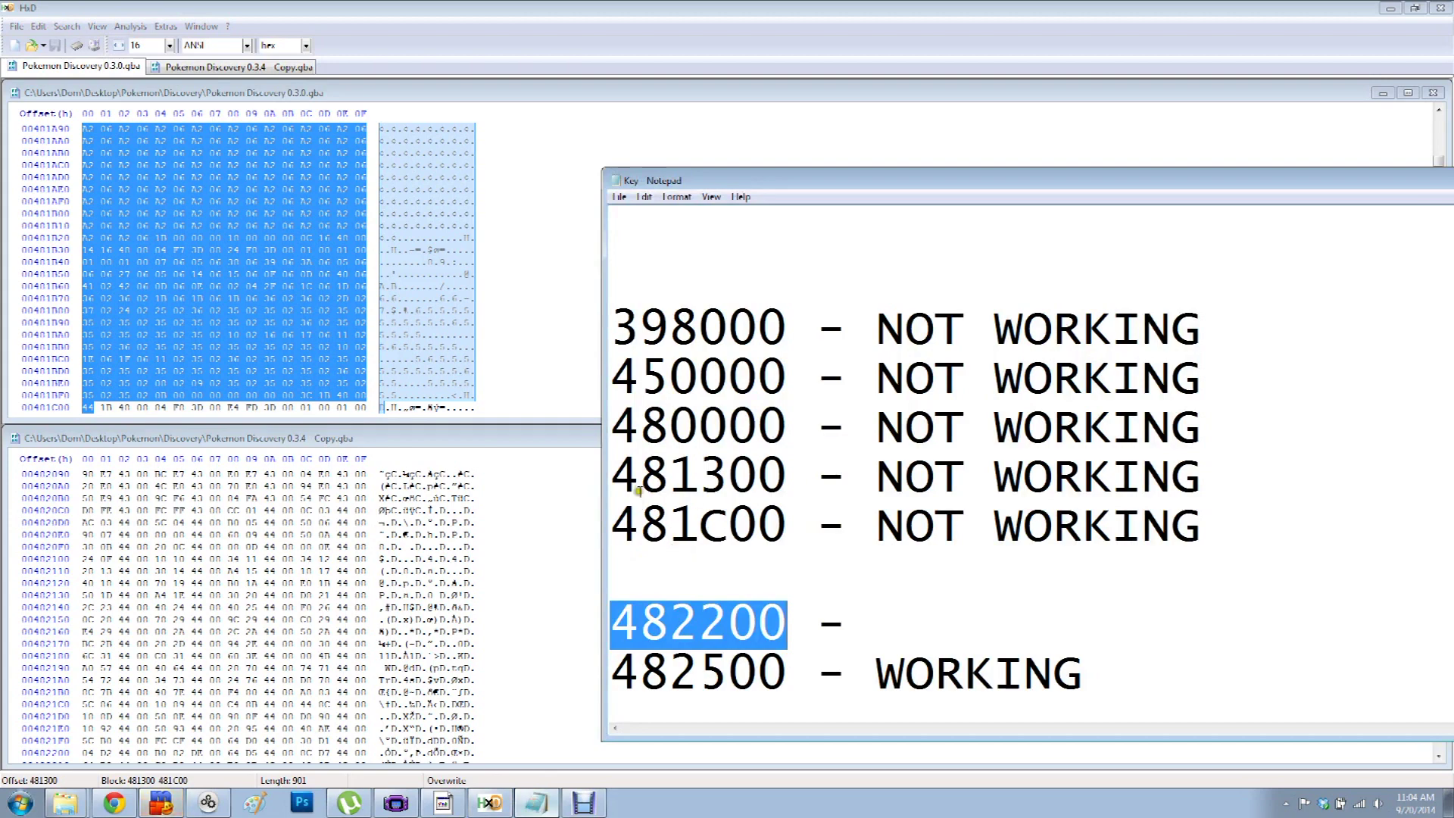
pyautogui.moveTo(640, 526); pyautogui.dragTo(565, 522)
pyautogui.hotkey('ctrl', 'c')
pyautogui.click(590, 68)
pyautogui.hotkey('ctrl', 'e')
pyautogui.doubleClick(765, 350)
pyautogui.hotkey('ctrl', 'v')
pyautogui.click(721, 472)
pyautogui.rightClick(293, 313)
pyautogui.click(334, 351)
# - Paste-write the copied block at offset 481C00 in Pokemon Discovery 0.3.4 - Copy.gba and save the file
pyautogui.click(396, 438)
pyautogui.hotkey('ctrl', 'g')
pyautogui.write('4')
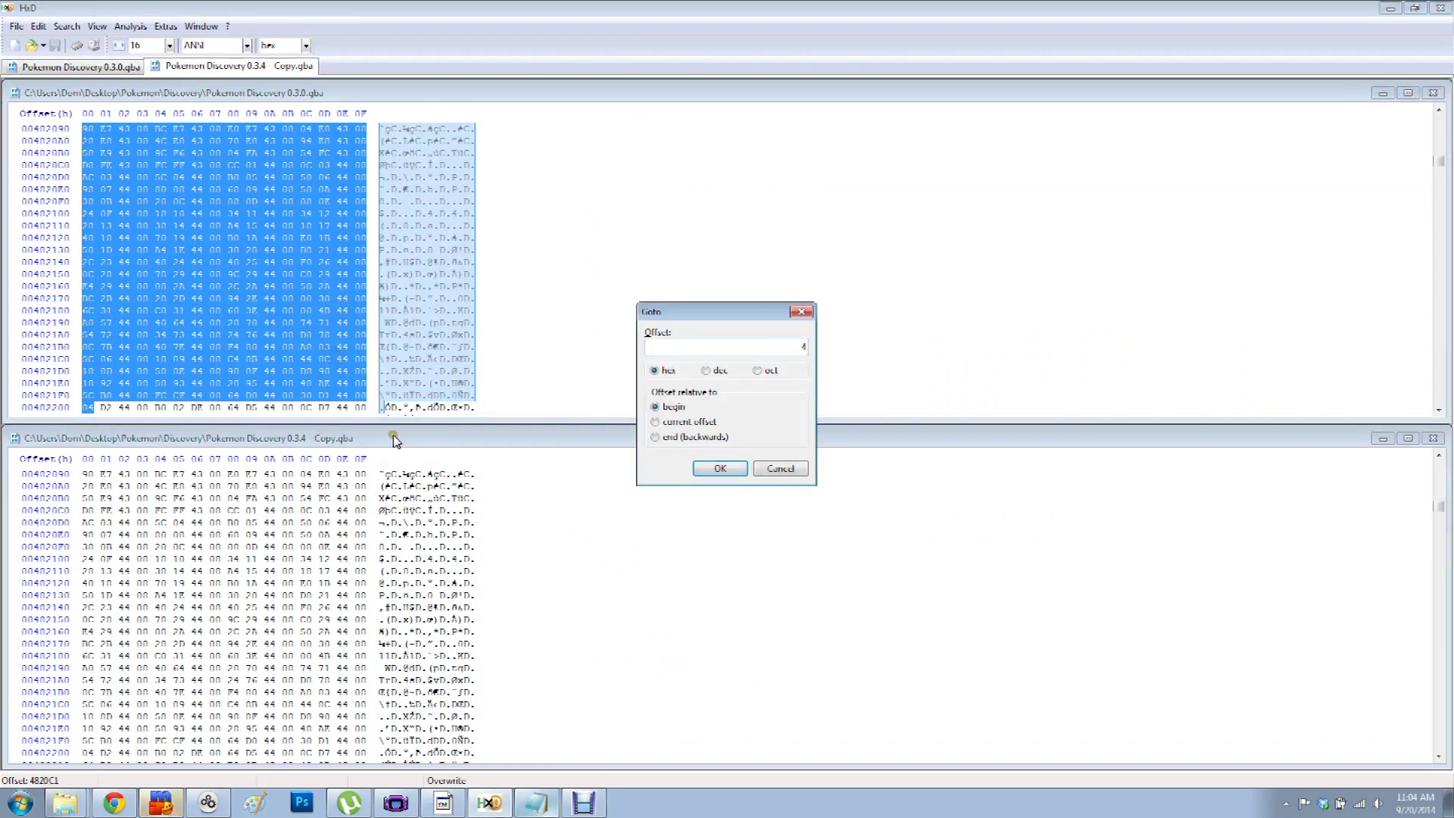
pyautogui.write('81C00')
pyautogui.click(720, 468)
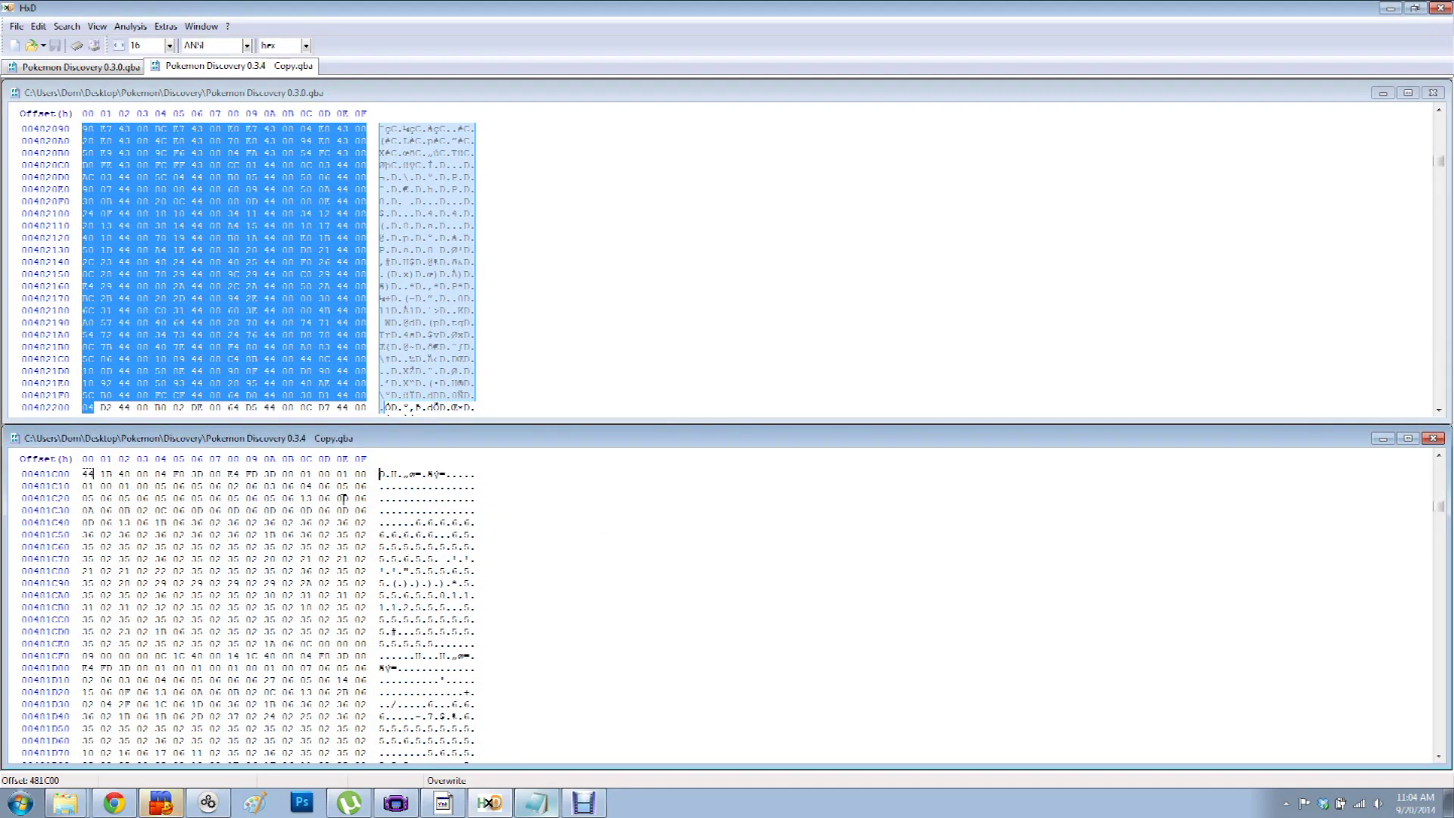
pyautogui.hotkey('ctrl', 'g')
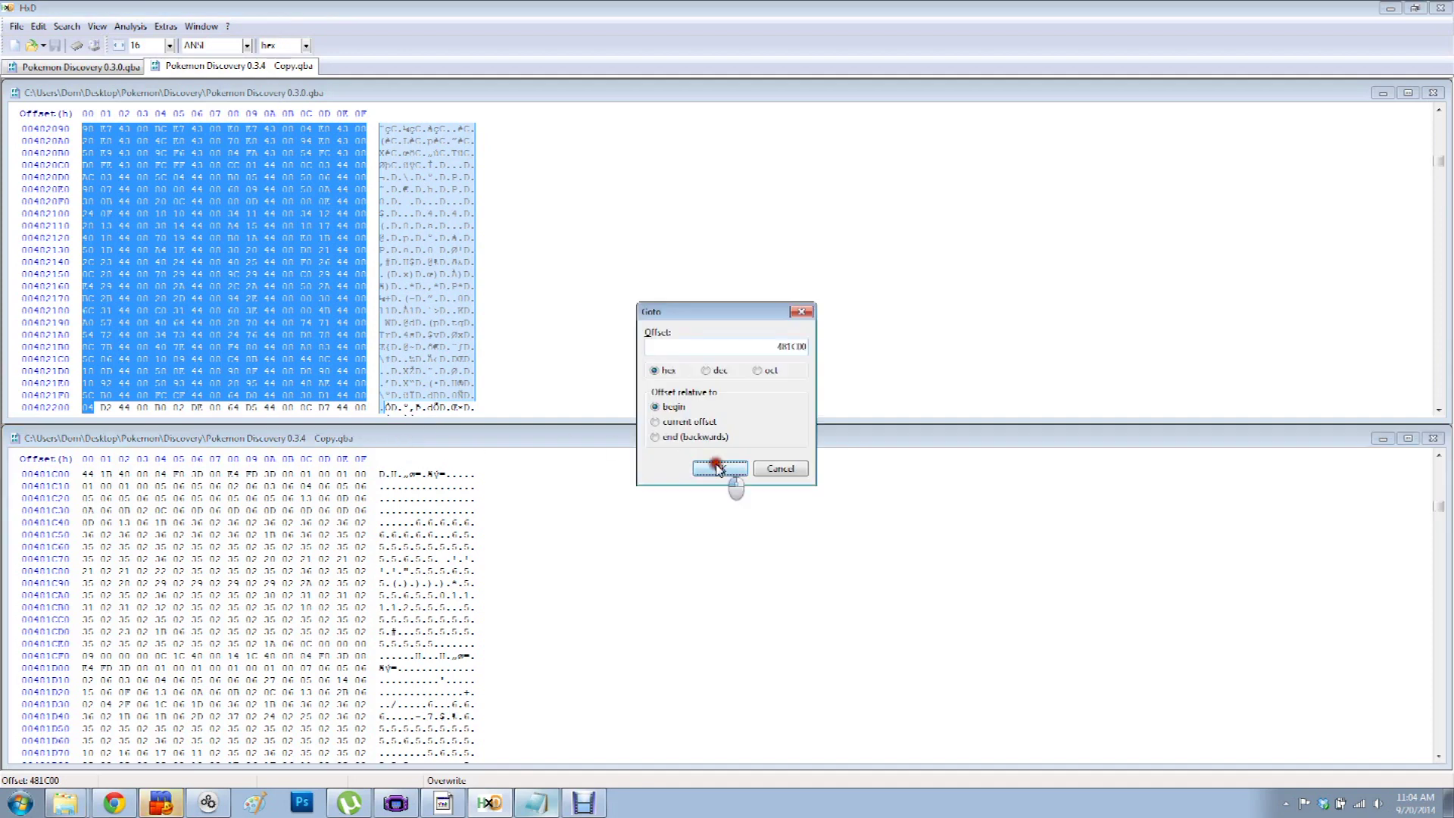
pyautogui.click(718, 467)
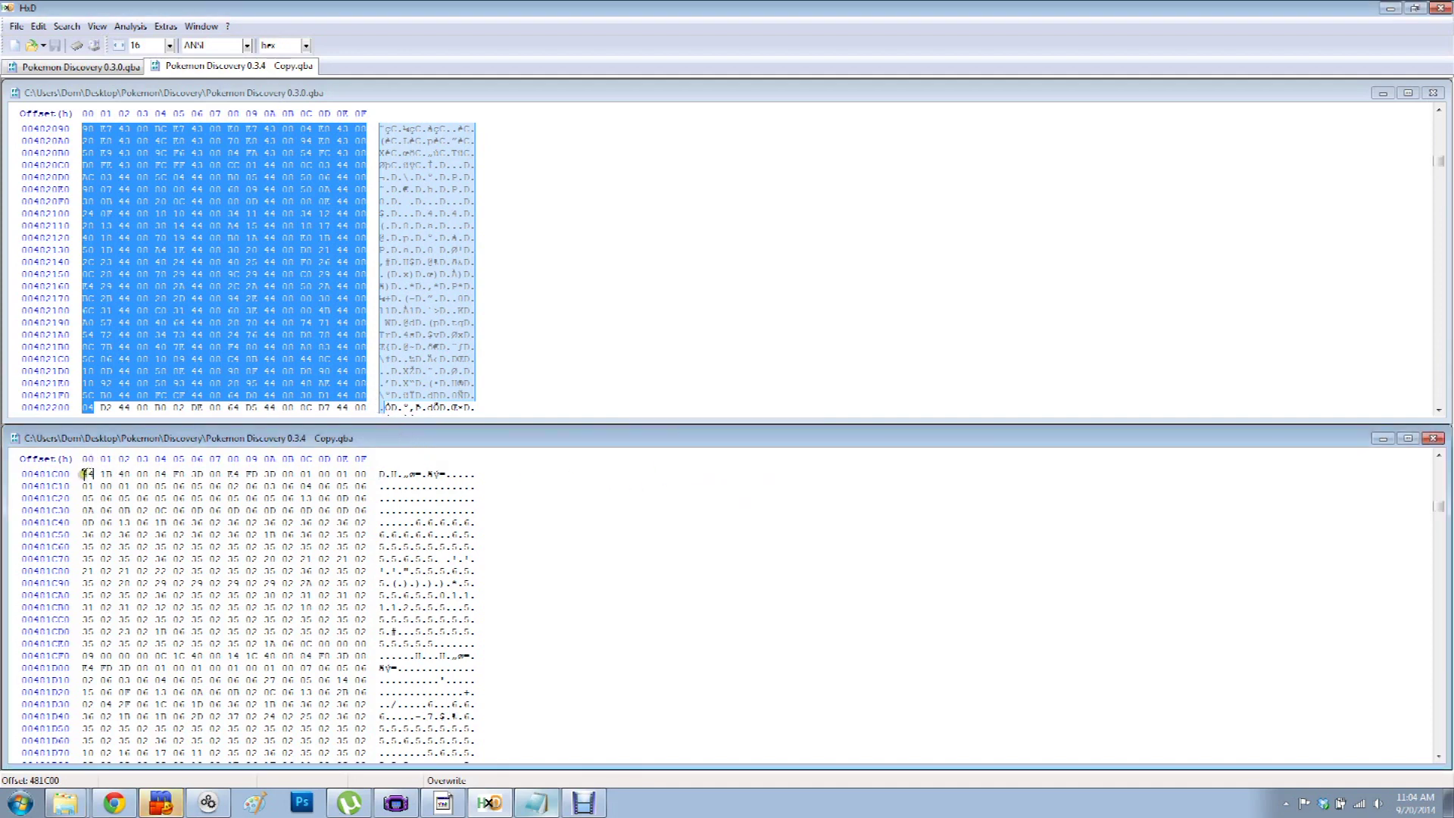
pyautogui.rightClick(86, 475)
pyautogui.click(129, 553)
pyautogui.click(11, 26)
pyautogui.click(44, 85)
# - Switch to VisualBoyAdvance and load the Pokemon Discovery 0.3.4 - Copy ROM to test the 481C00 to 482200 patch
pyautogui.click(395, 803)
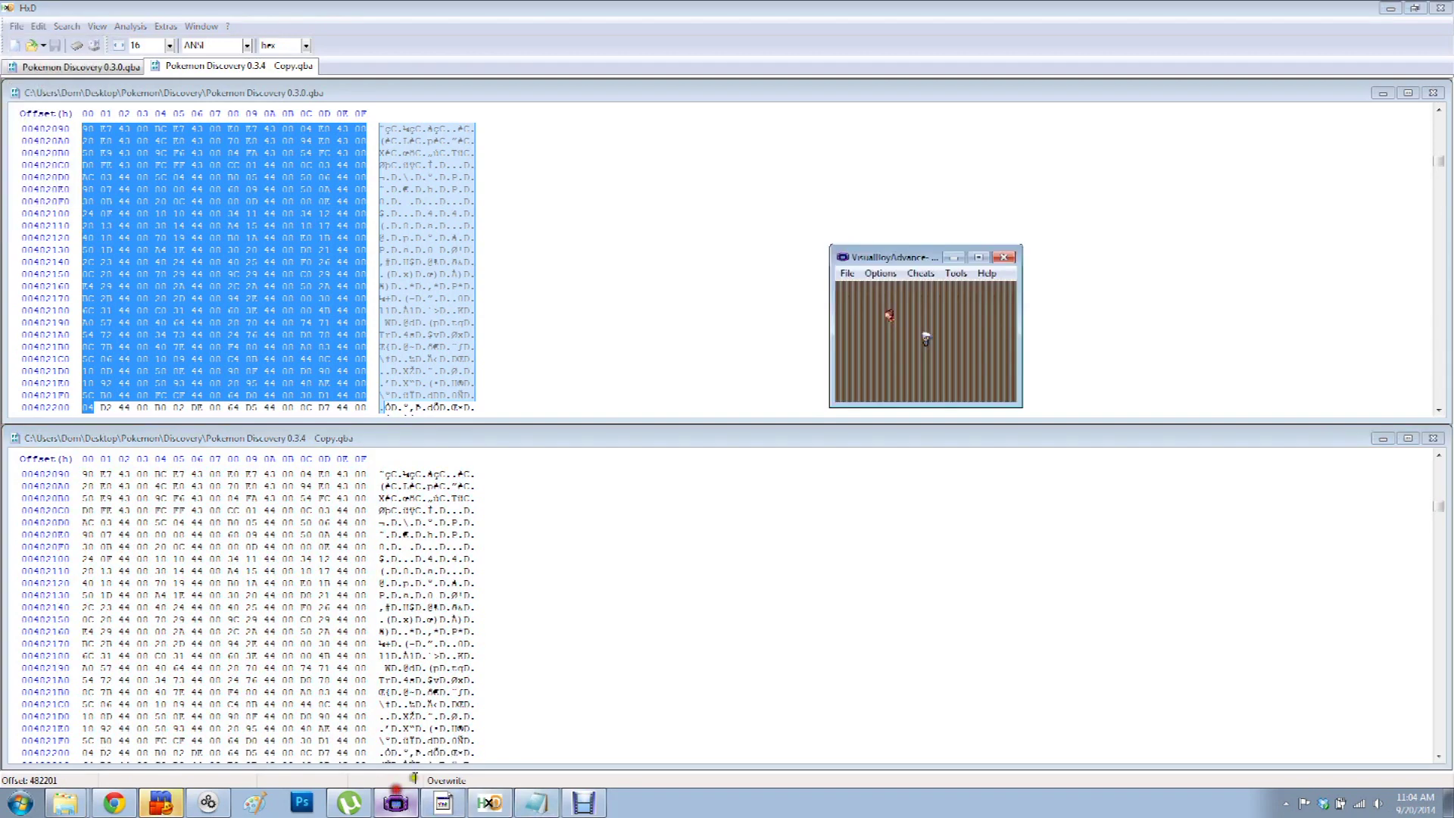
pyautogui.click(846, 273)
pyautogui.click(860, 290)
pyautogui.doubleClick(840, 341)
# - In the Key notes, move 482200 directly under 481C00 and mark it as NOT WORKING
pyautogui.click(538, 801)
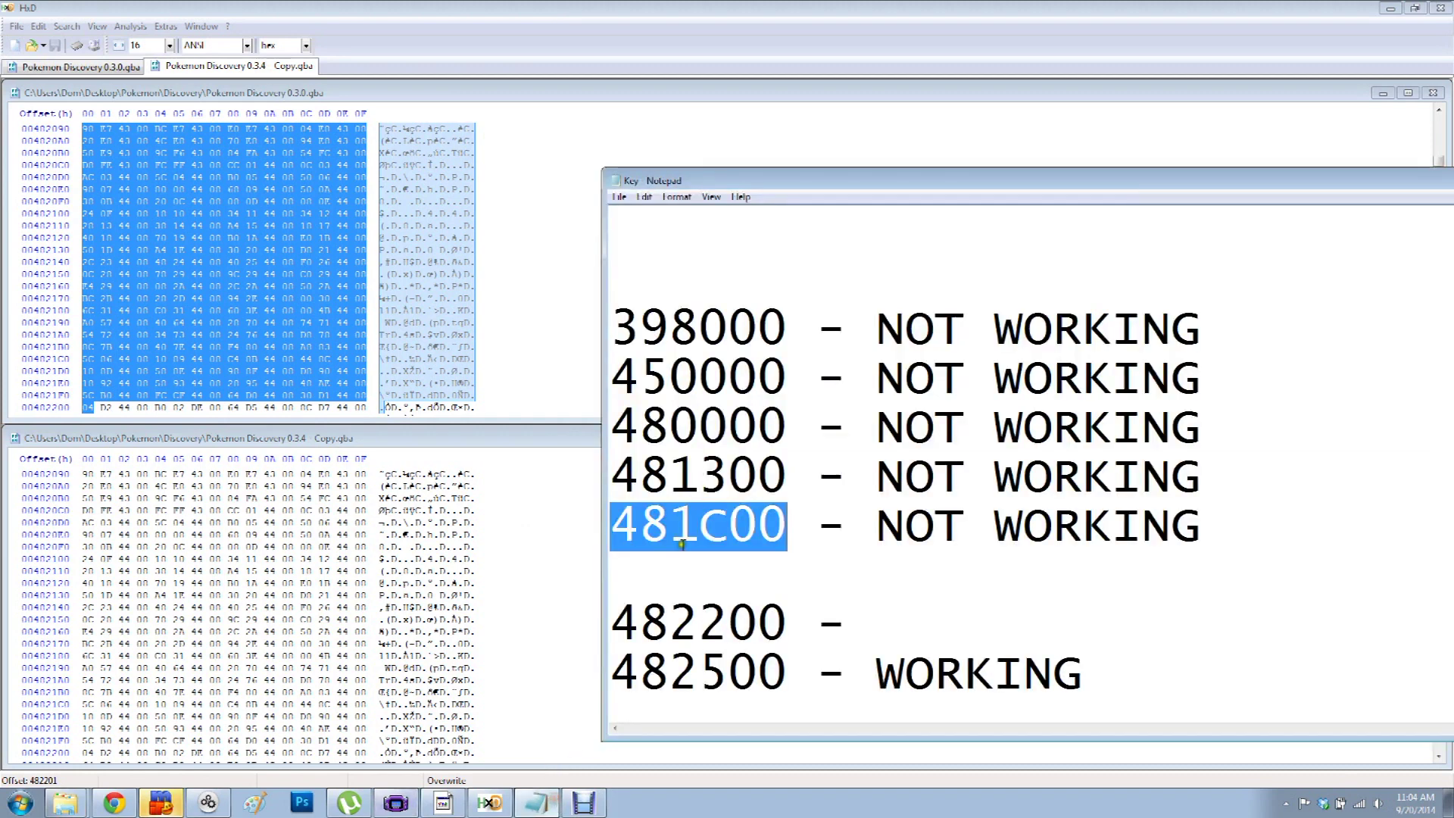
pyautogui.click(620, 614)
pyautogui.press('BackSpace')
pyautogui.click(871, 577)
pyautogui.press('Return')
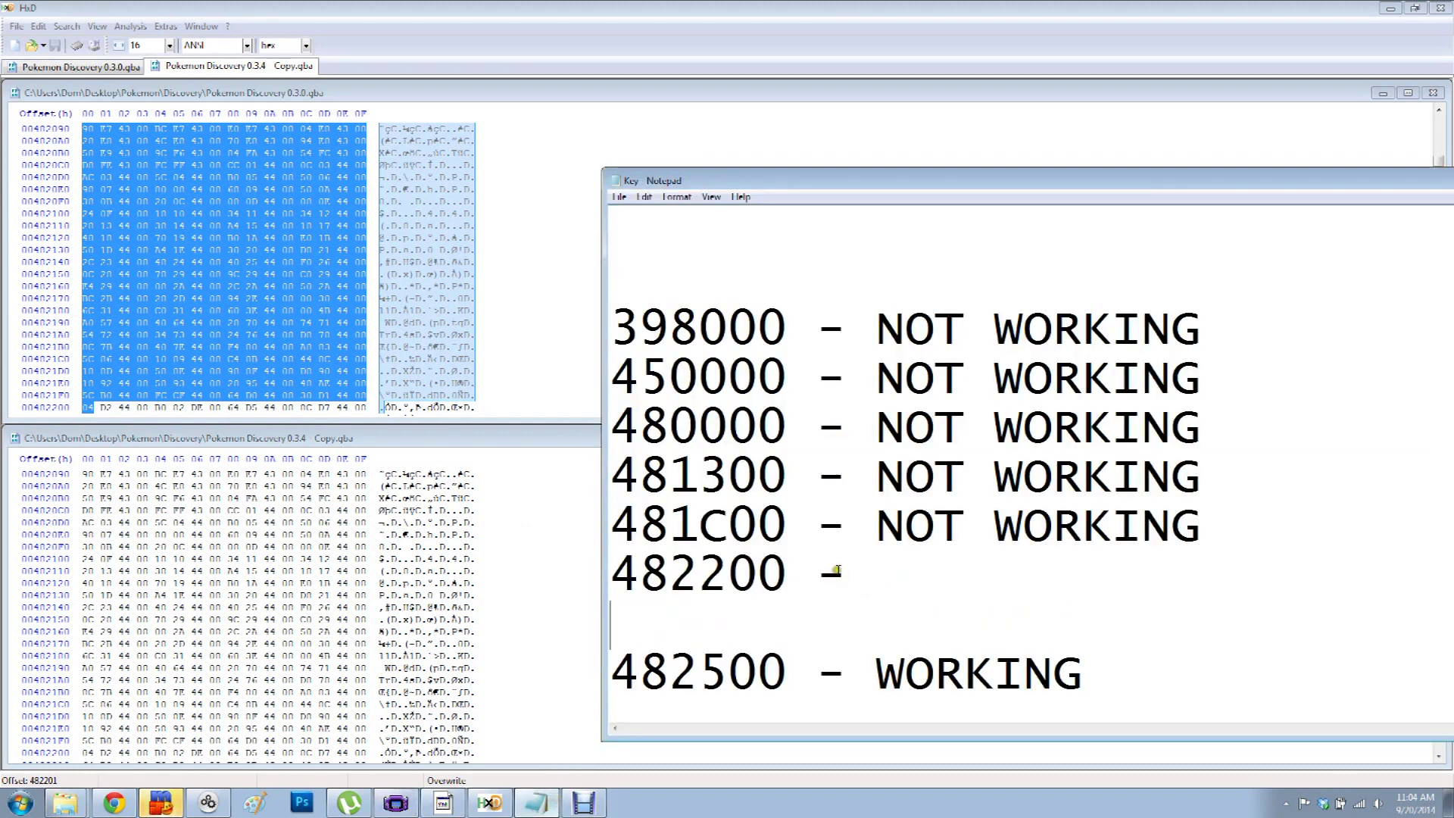
pyautogui.scroll(-1, 726, 534)
pyautogui.click(863, 422)
pyautogui.write('NOT WORKING')
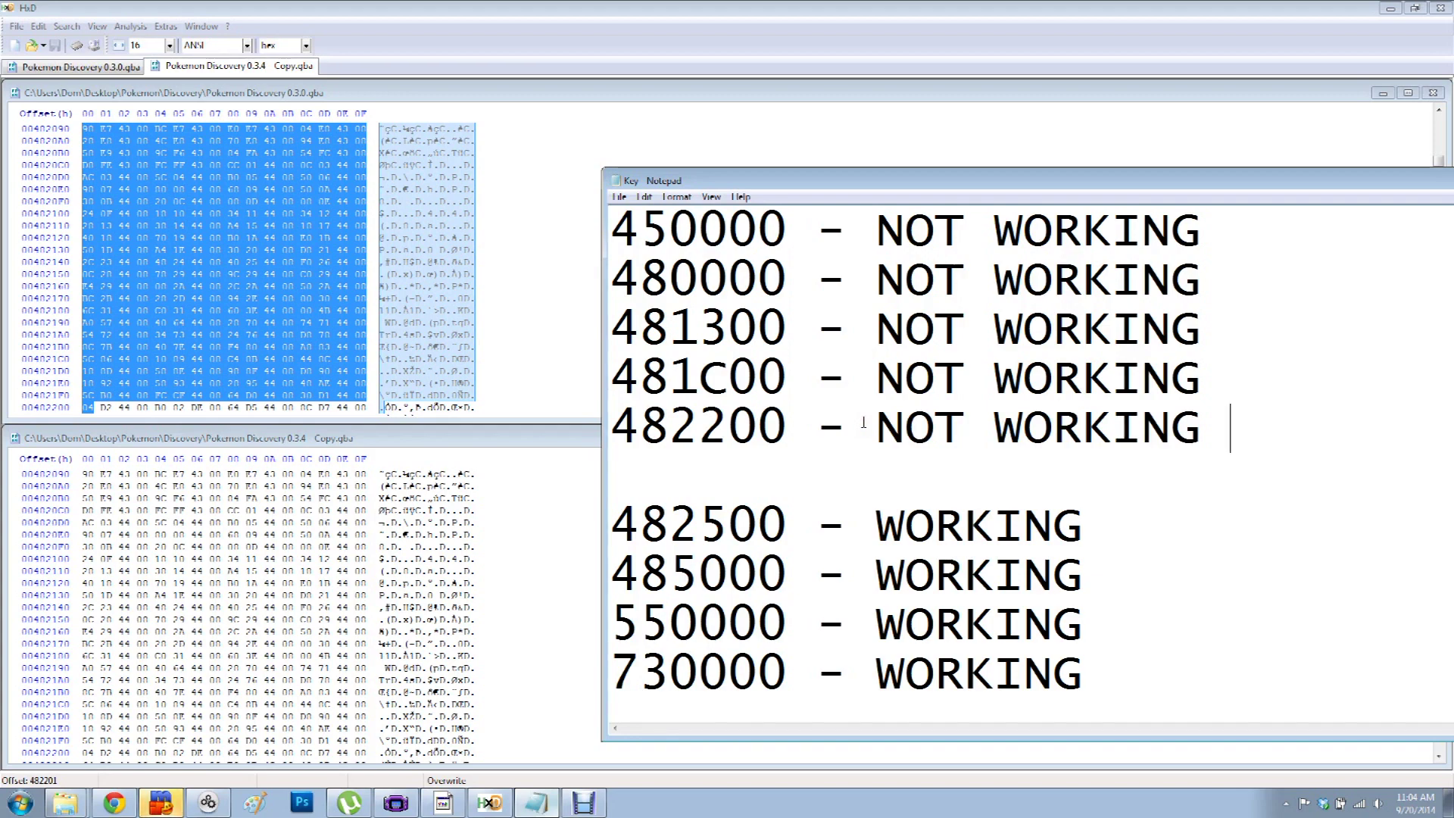
# - Add 482400 as the next test offset above the 482500 entry in the Key notes
pyautogui.moveTo(788, 530)
pyautogui.mouseDown()
pyautogui.moveTo(627, 379)
pyautogui.moveTo(613, 435)
pyautogui.moveTo(701, 522)
pyautogui.moveTo(780, 502)
pyautogui.moveTo(611, 427)
pyautogui.moveTo(801, 503)
pyautogui.moveTo(795, 525)
pyautogui.moveTo(596, 427)
pyautogui.moveTo(665, 416)
pyautogui.moveTo(678, 464)
pyautogui.moveTo(659, 447)
pyautogui.moveTo(791, 509)
pyautogui.mouseUp()
pyautogui.click(784, 494)
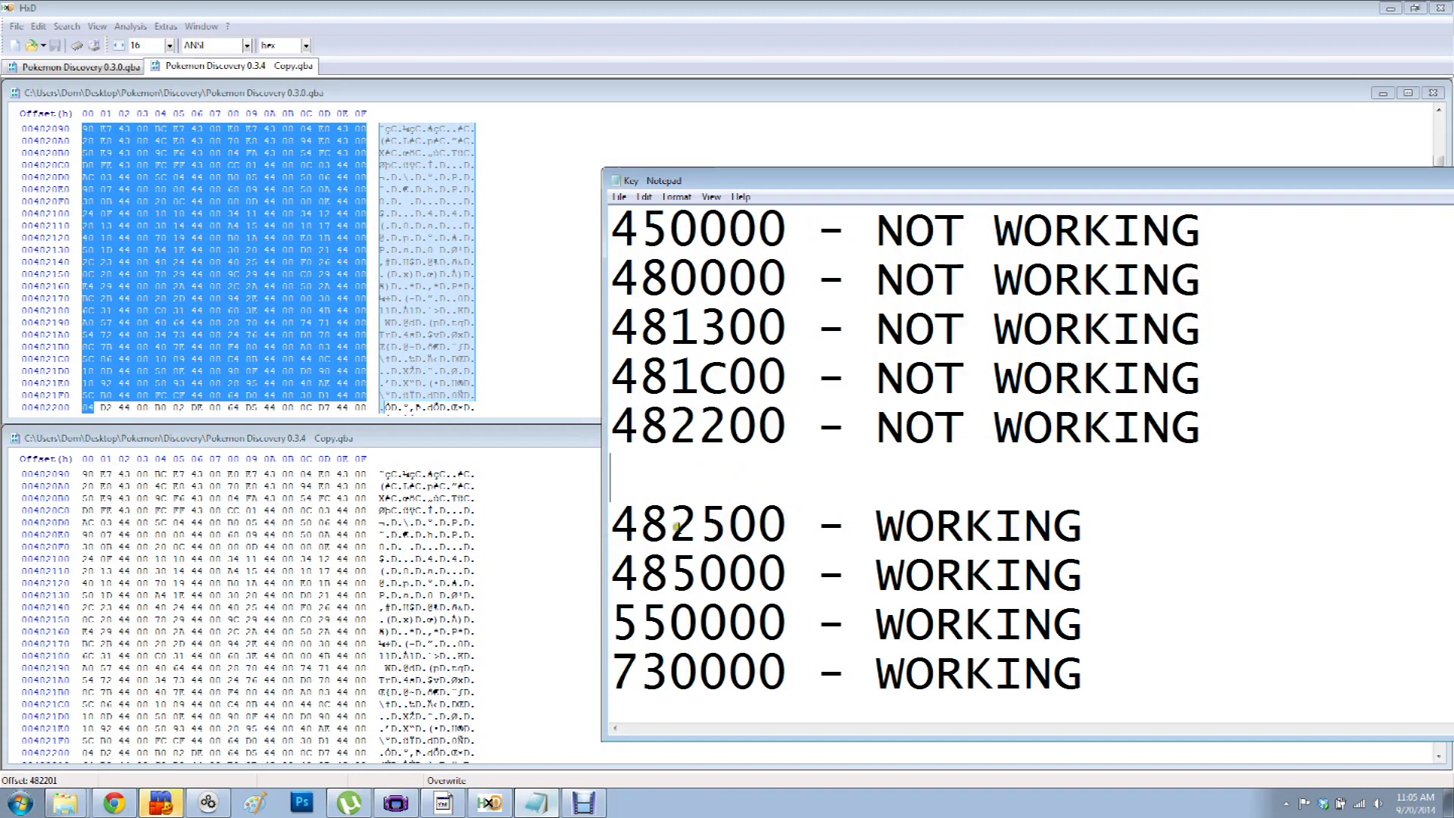
pyautogui.scroll(1, 678, 530)
pyautogui.scroll(-2, 660, 428)
pyautogui.scroll(2, 758, 591)
pyautogui.scroll(-2, 825, 485)
pyautogui.scroll(2, 757, 489)
pyautogui.scroll(-1, 725, 486)
pyautogui.scroll(-1, 803, 533)
pyautogui.scroll(1, 765, 508)
pyautogui.click(632, 460)
pyautogui.press('Return')
pyautogui.write('484')
pyautogui.press('BackSpace')
pyautogui.write('2400')
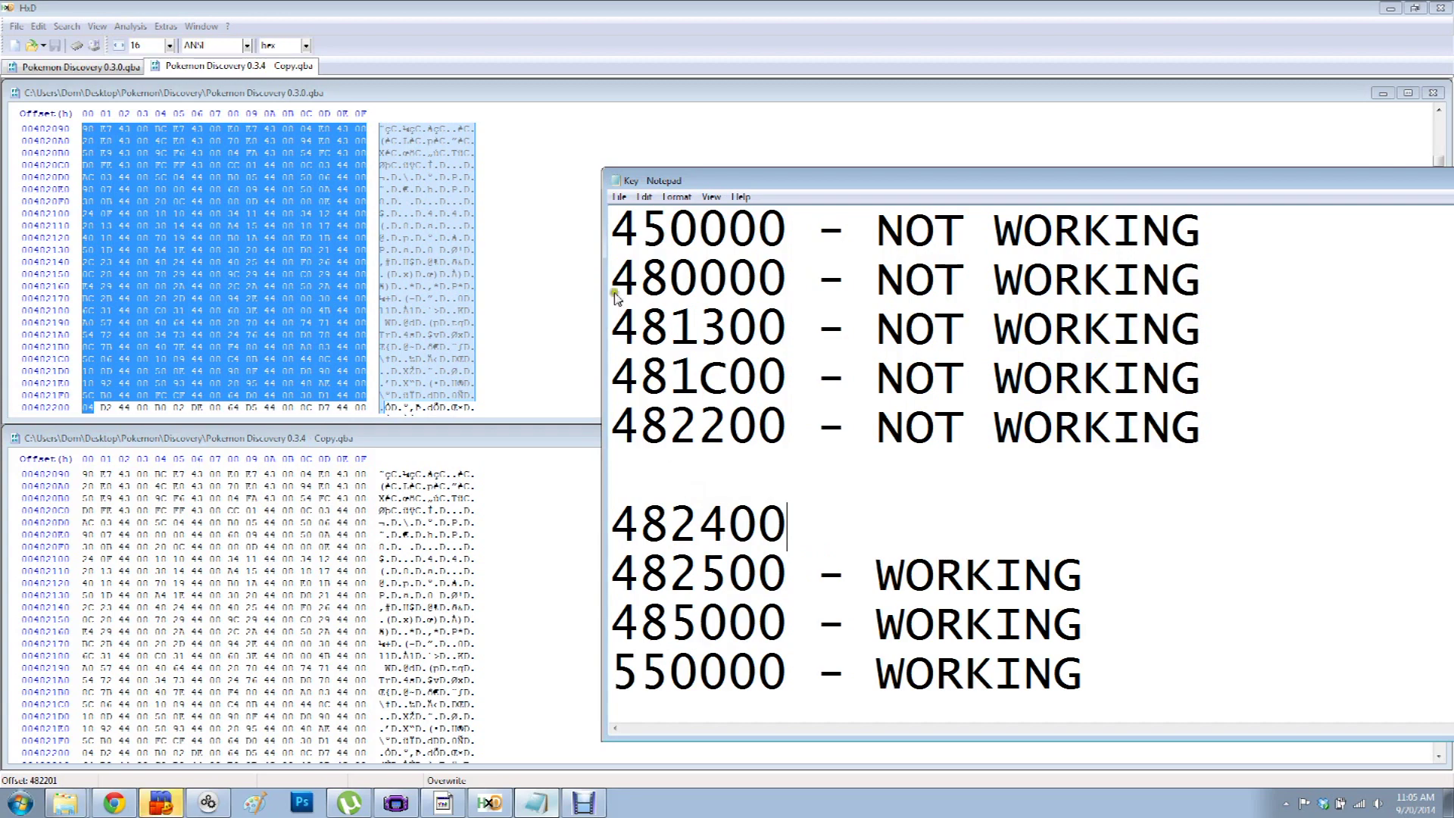
# - Select the block from offset 482200 to 482400 in Pokemon Discovery 0.3.4 - Copy.gba, checking the offsets against the Key notes
pyautogui.click(41, 27)
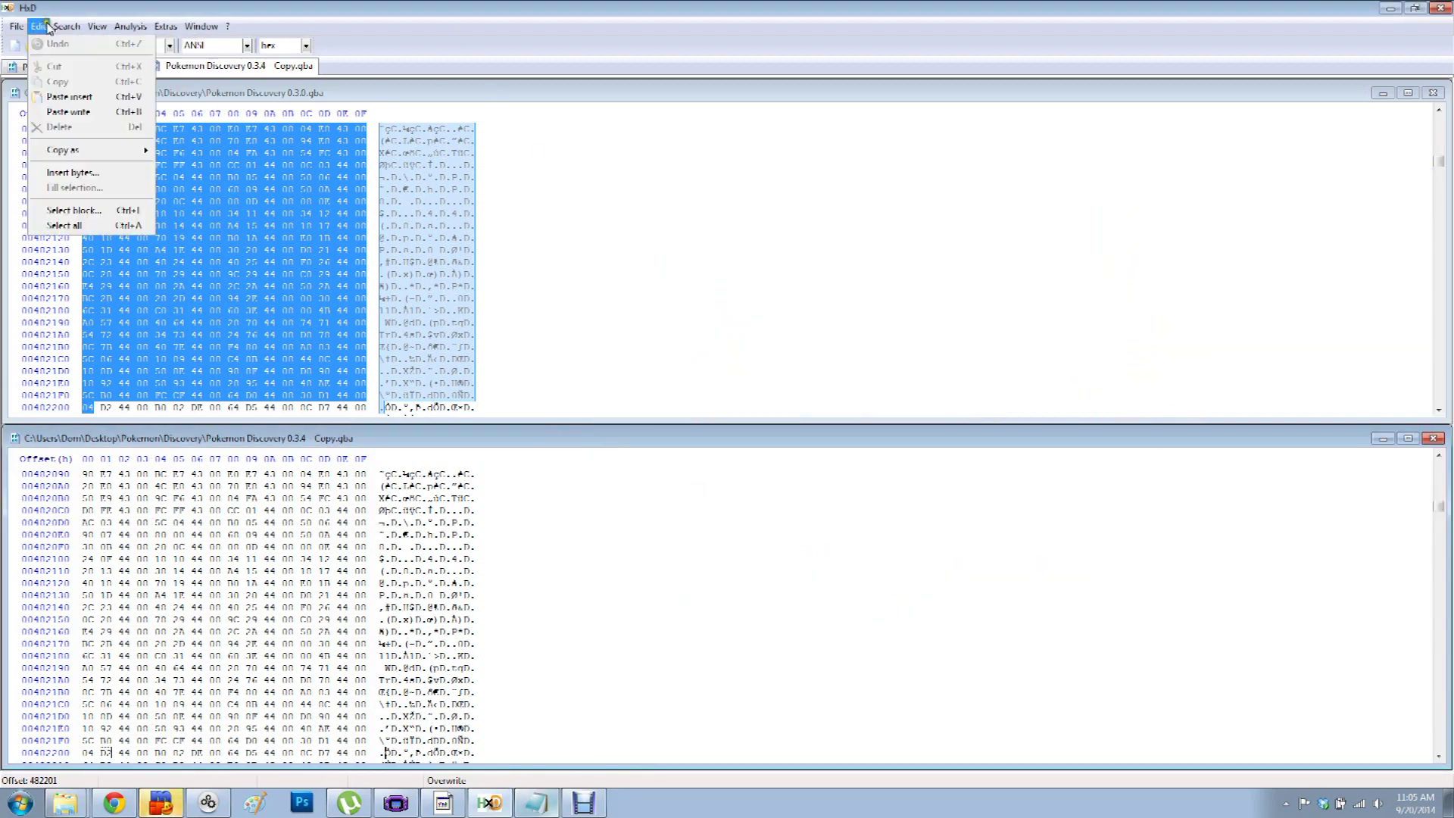
pyautogui.click(91, 210)
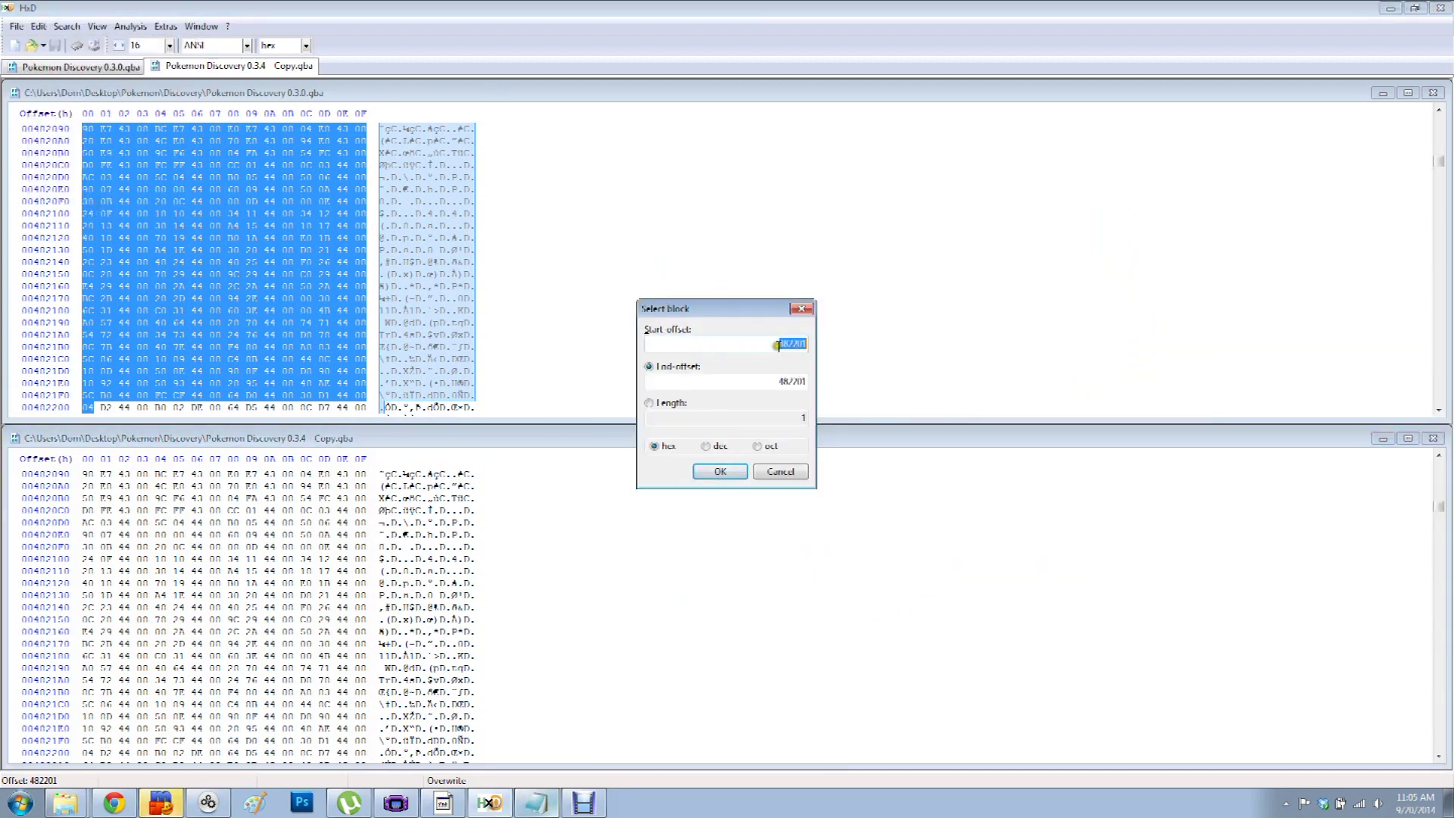
pyautogui.write('48')
pyautogui.click(536, 801)
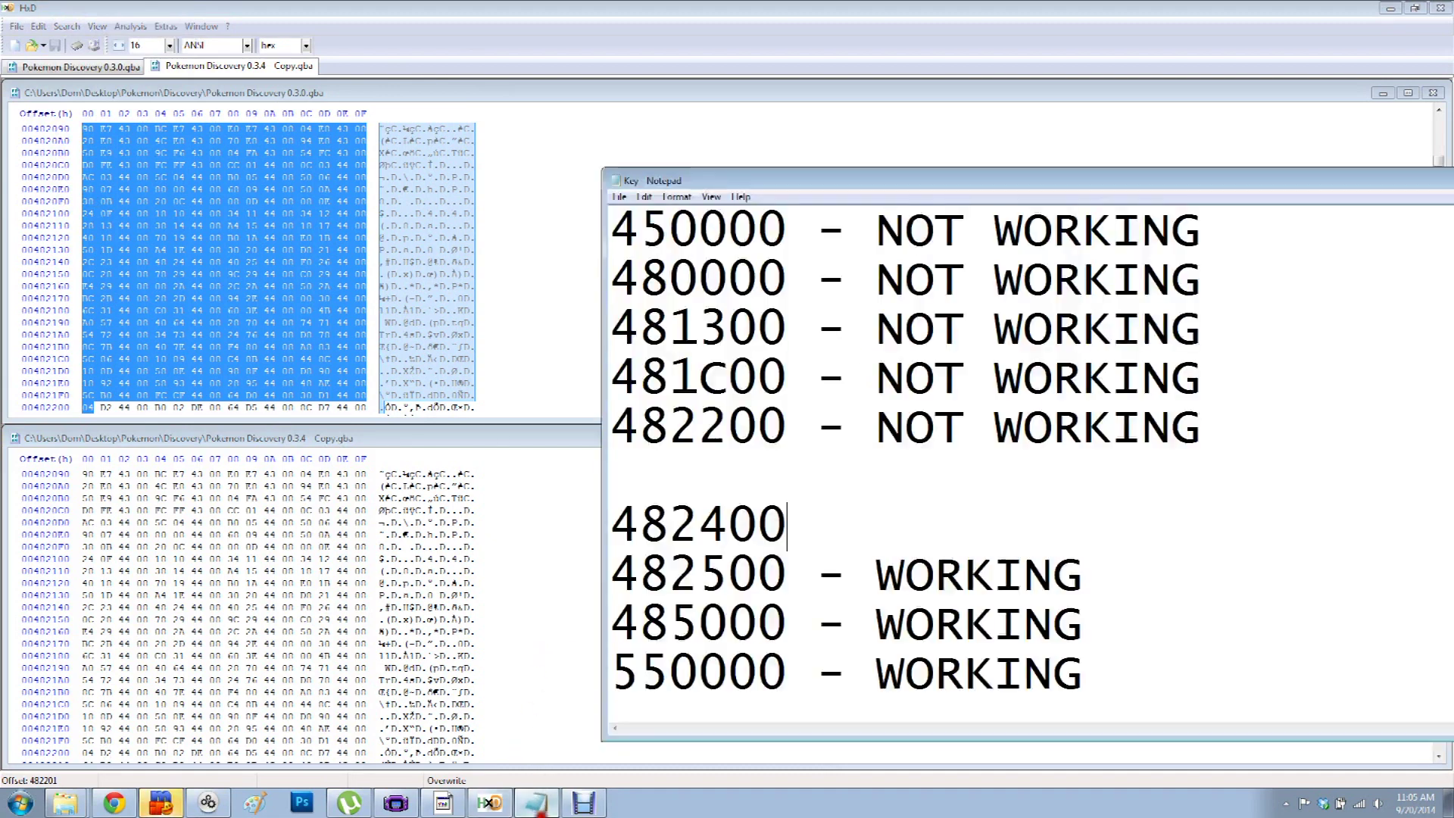
pyautogui.moveTo(795, 424); pyautogui.dragTo(610, 425)
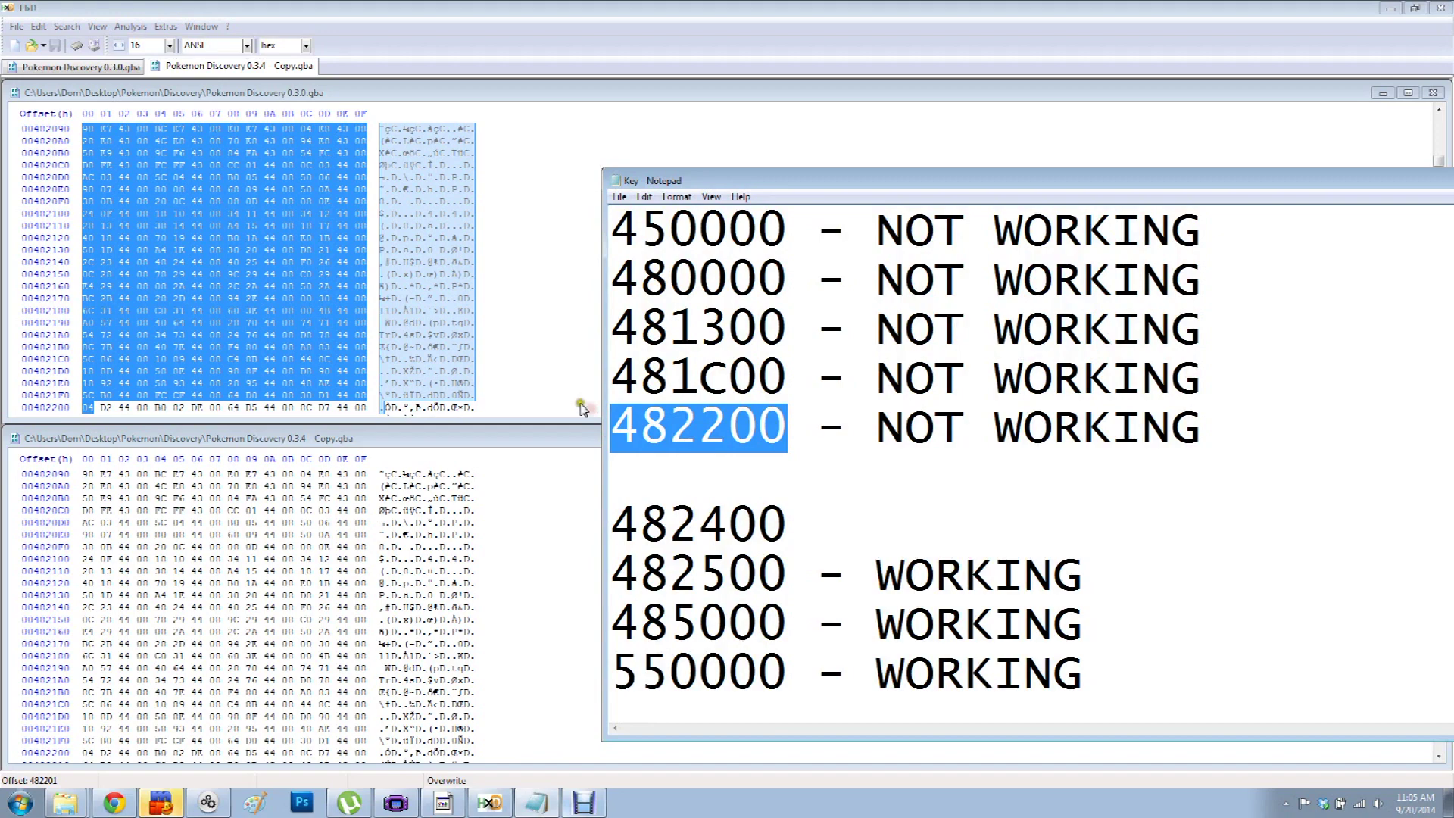
pyautogui.click(558, 71)
pyautogui.write('2200')
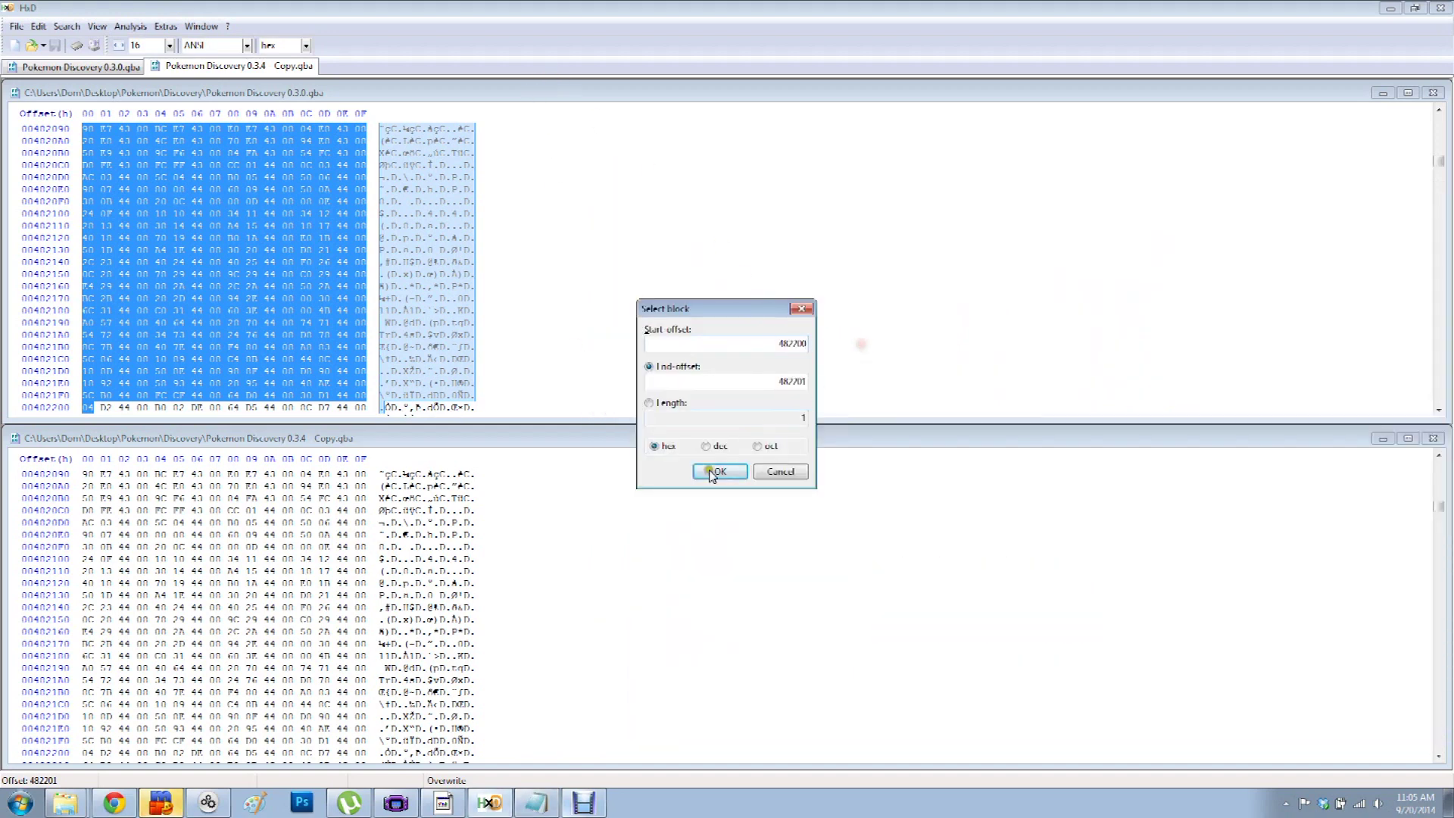
pyautogui.click(531, 806)
pyautogui.moveTo(797, 523); pyautogui.dragTo(623, 521)
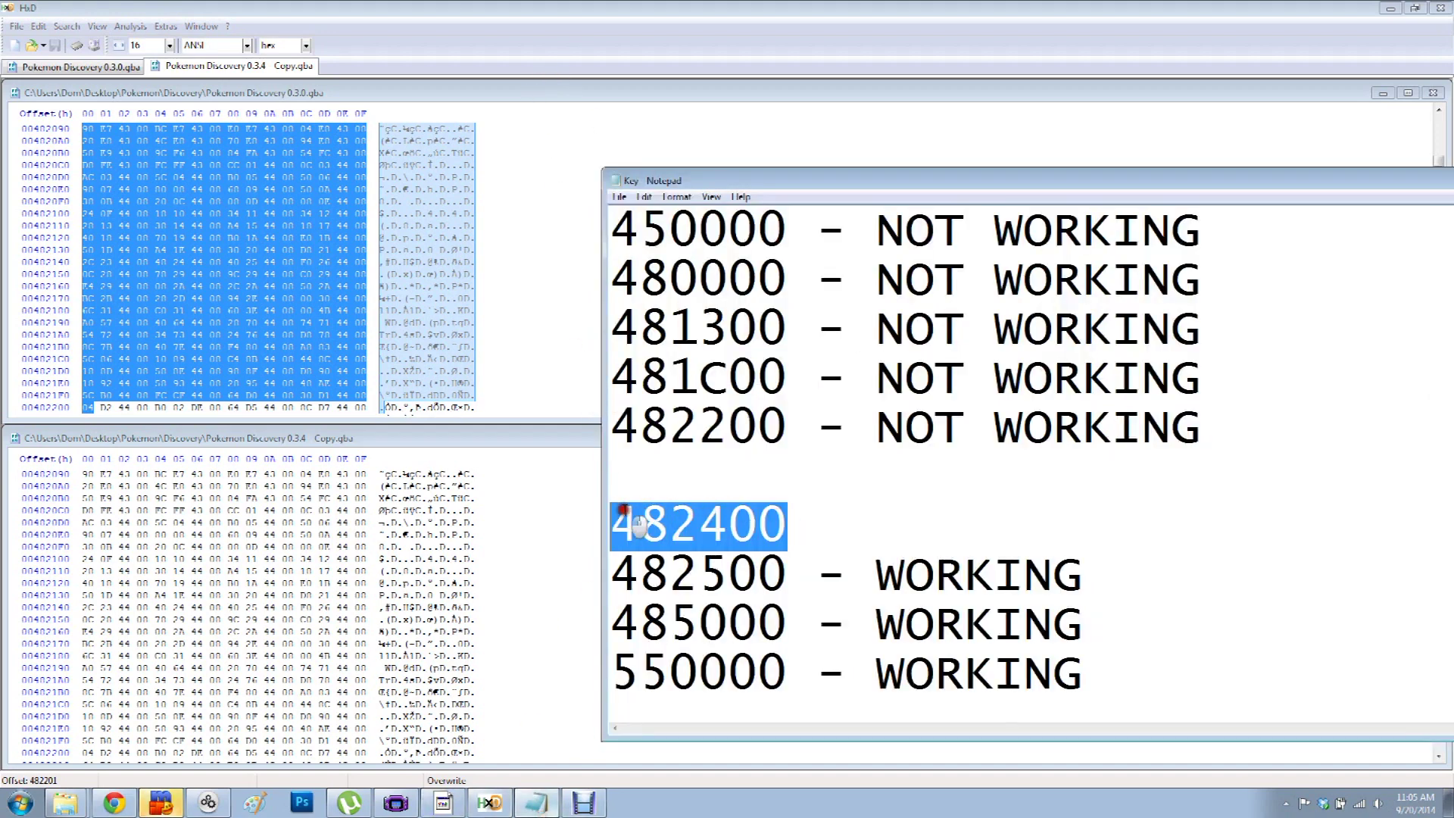
pyautogui.click(462, 314)
pyautogui.doubleClick(780, 378)
pyautogui.write('482400')
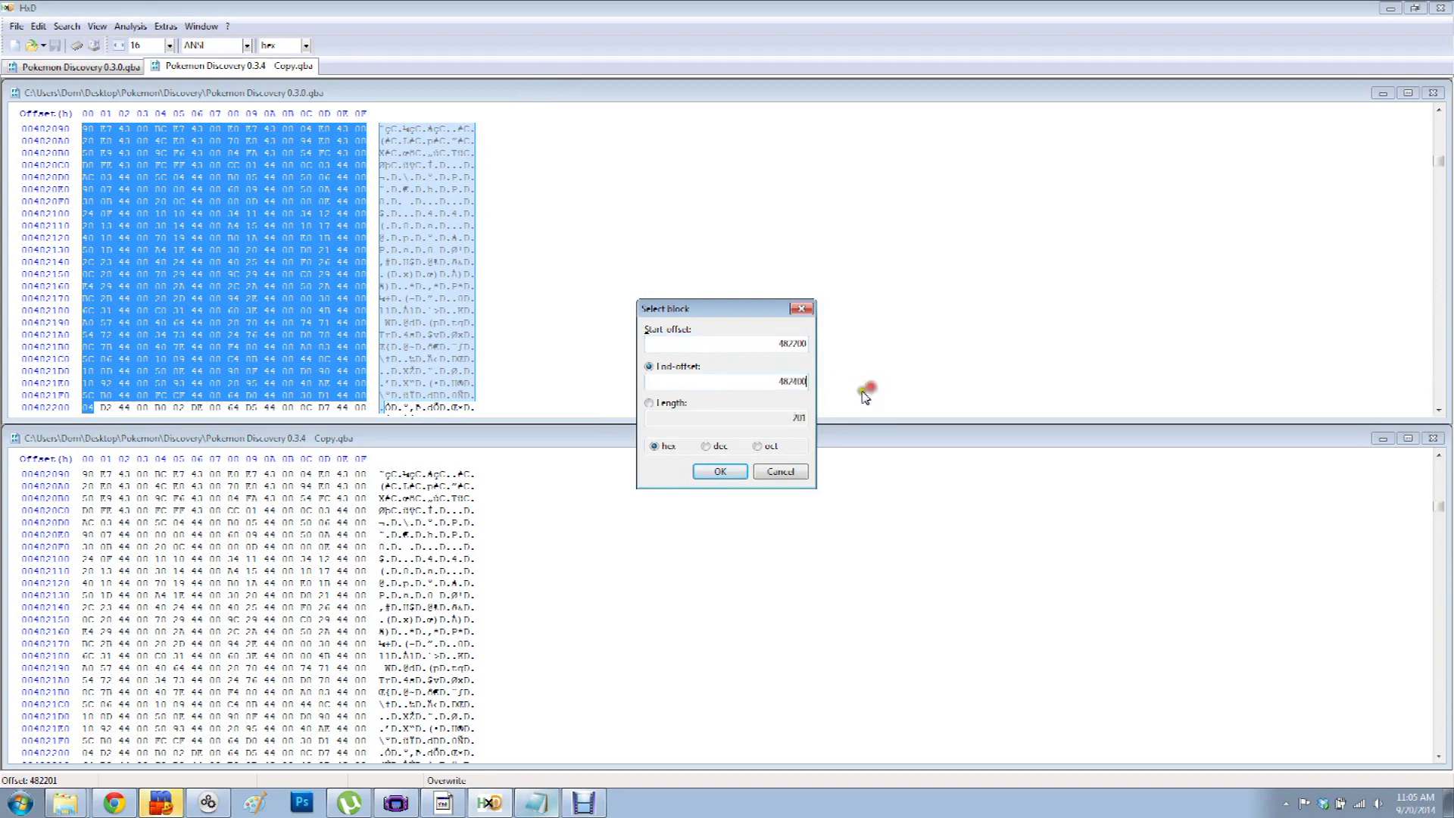
pyautogui.click(719, 471)
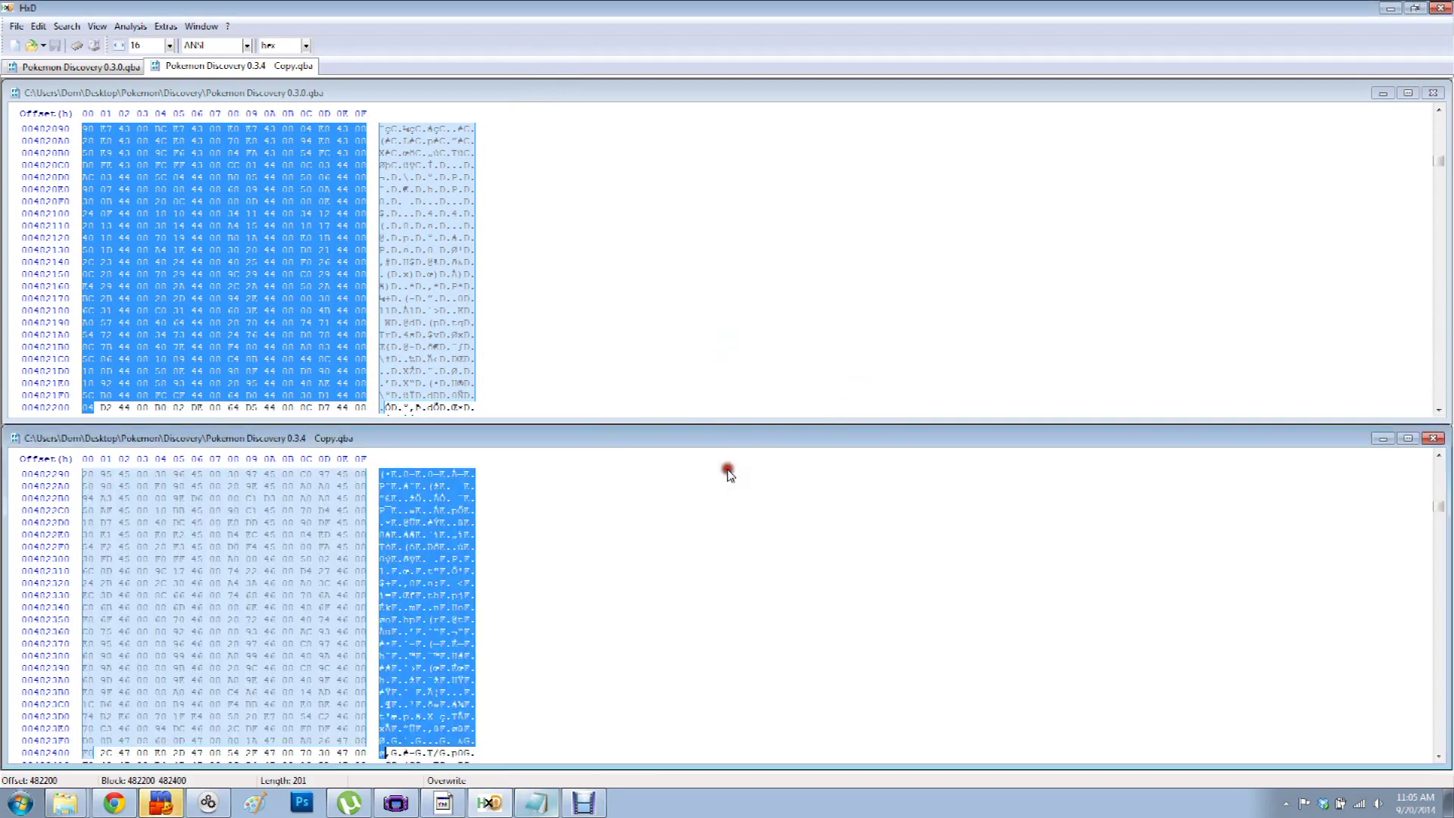
# - Select the block from offset 482200 to 482400 in Pokemon Discovery 0.3.0.gba and copy it
pyautogui.click(259, 135)
pyautogui.click(38, 26)
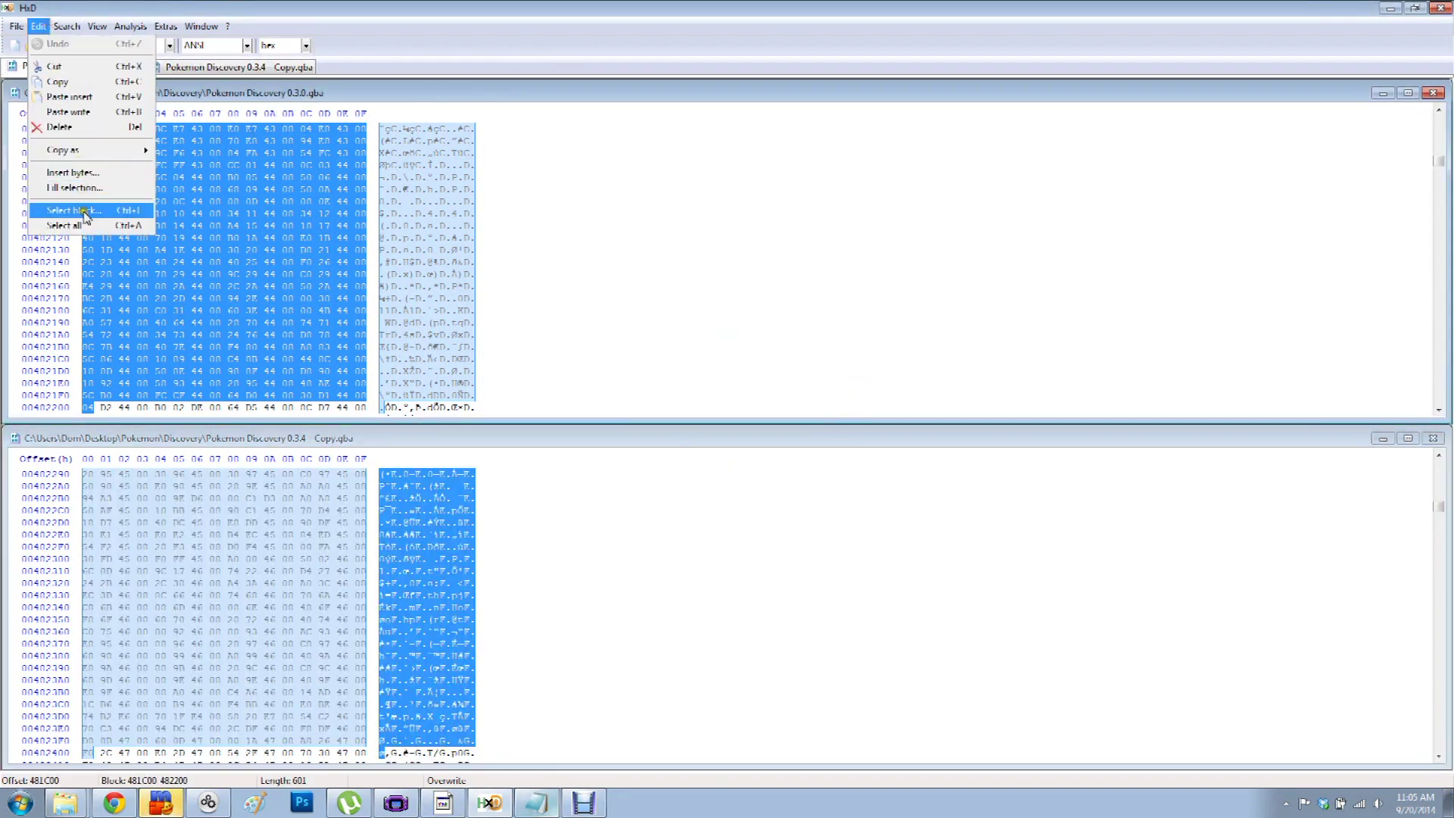
pyautogui.click(72, 211)
pyautogui.doubleClick(782, 380)
pyautogui.write('482400')
pyautogui.doubleClick(765, 338)
pyautogui.write('4')
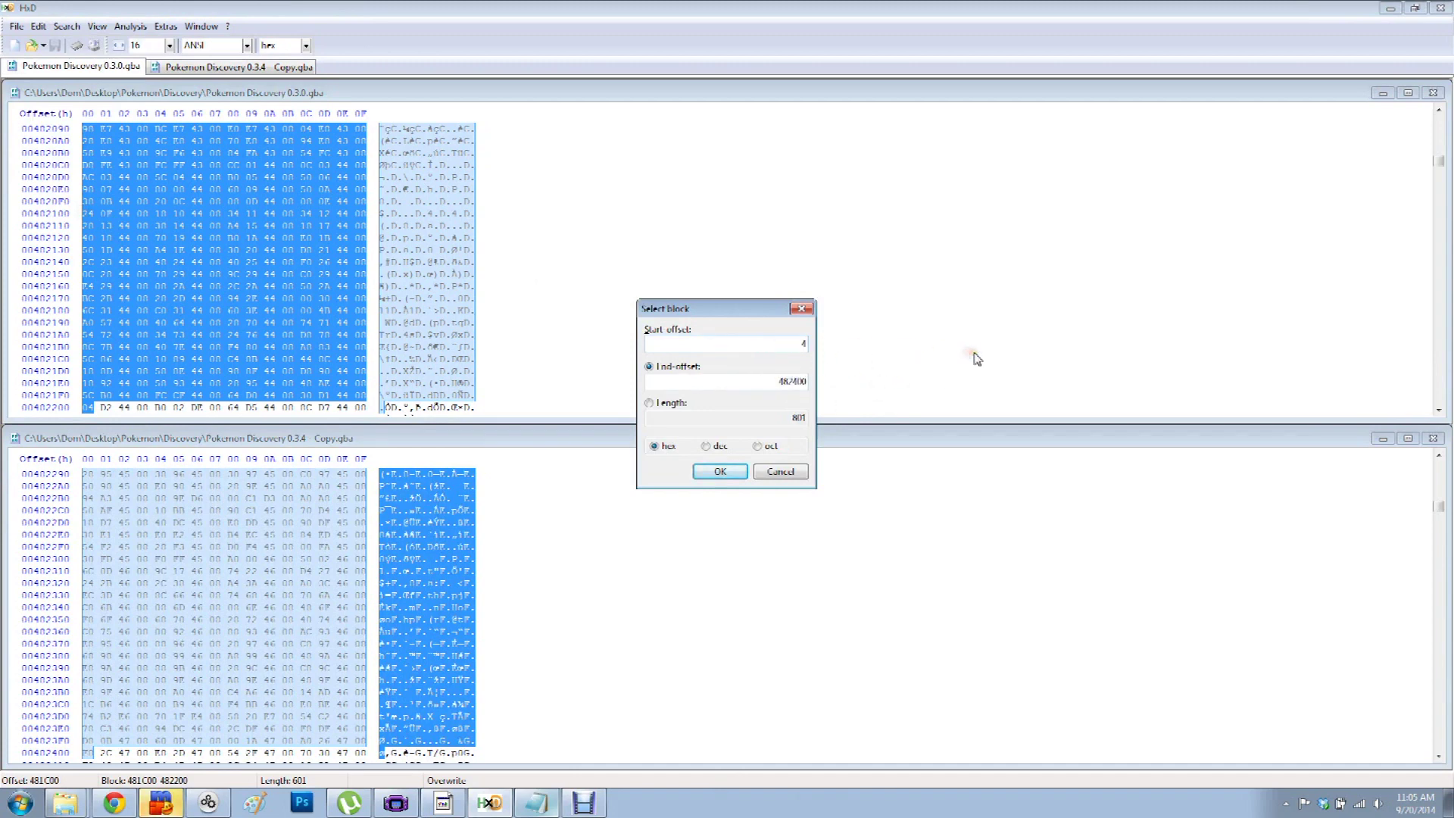
pyautogui.click(721, 471)
pyautogui.rightClick(355, 269)
pyautogui.click(398, 315)
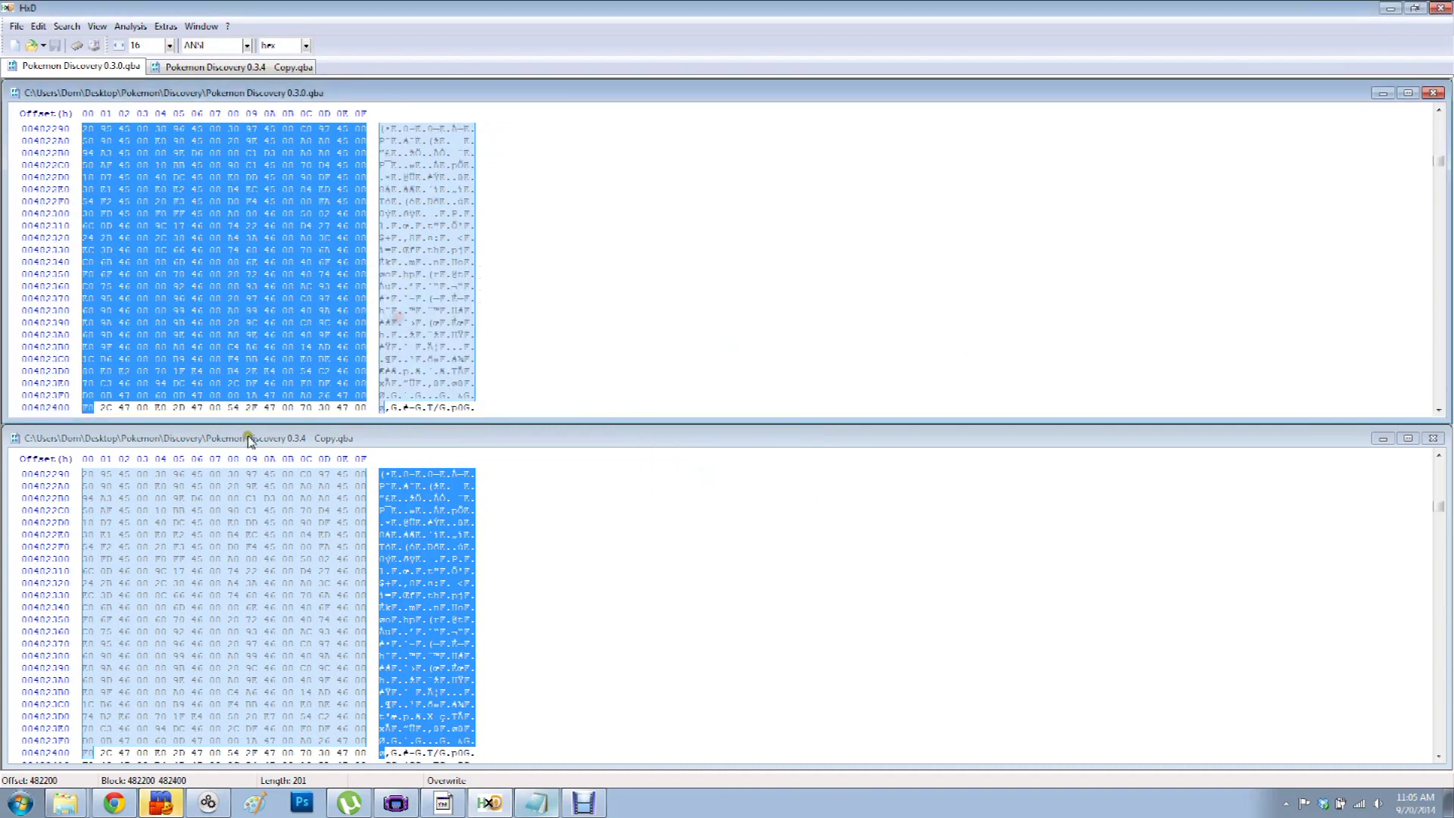
# - Paste-write the copied block at offset 482200 in Pokemon Discovery 0.3.4 - Copy.gba and save the file
pyautogui.click(252, 437)
pyautogui.hotkey('ctrl', 'g')
pyautogui.write('482200')
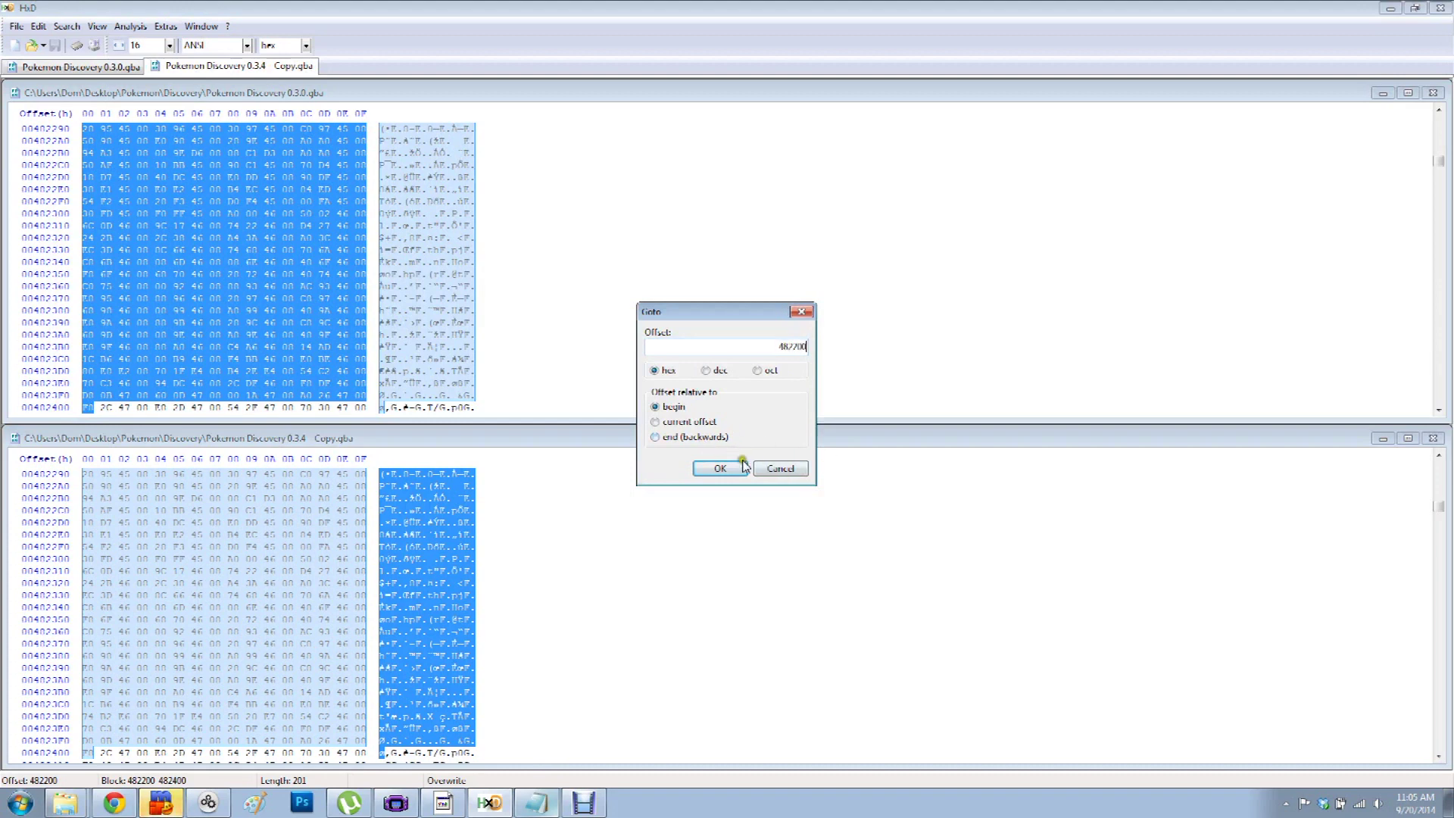
pyautogui.click(732, 467)
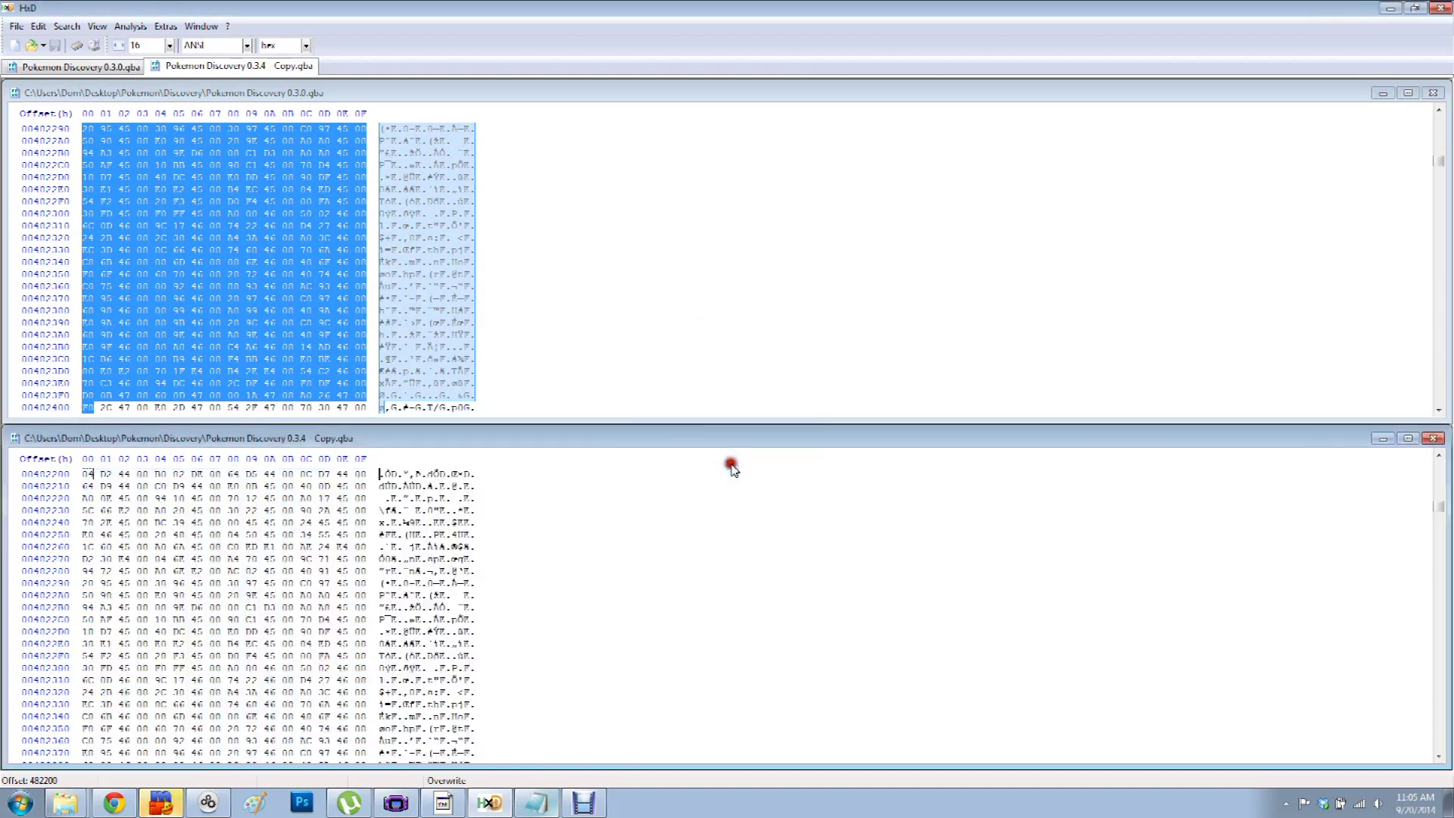
pyautogui.rightClick(87, 474)
pyautogui.click(144, 554)
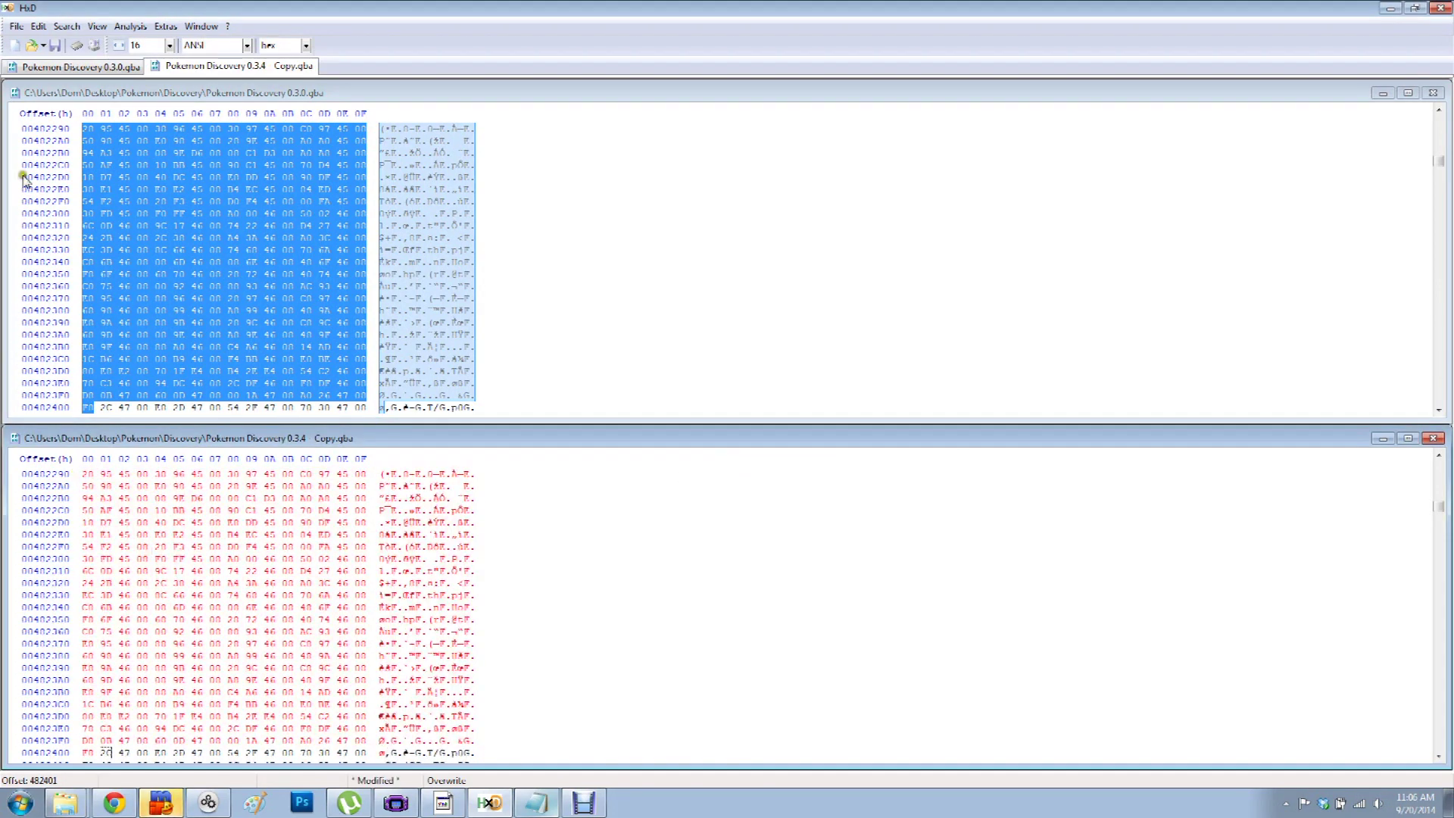
pyautogui.click(16, 26)
pyautogui.click(47, 92)
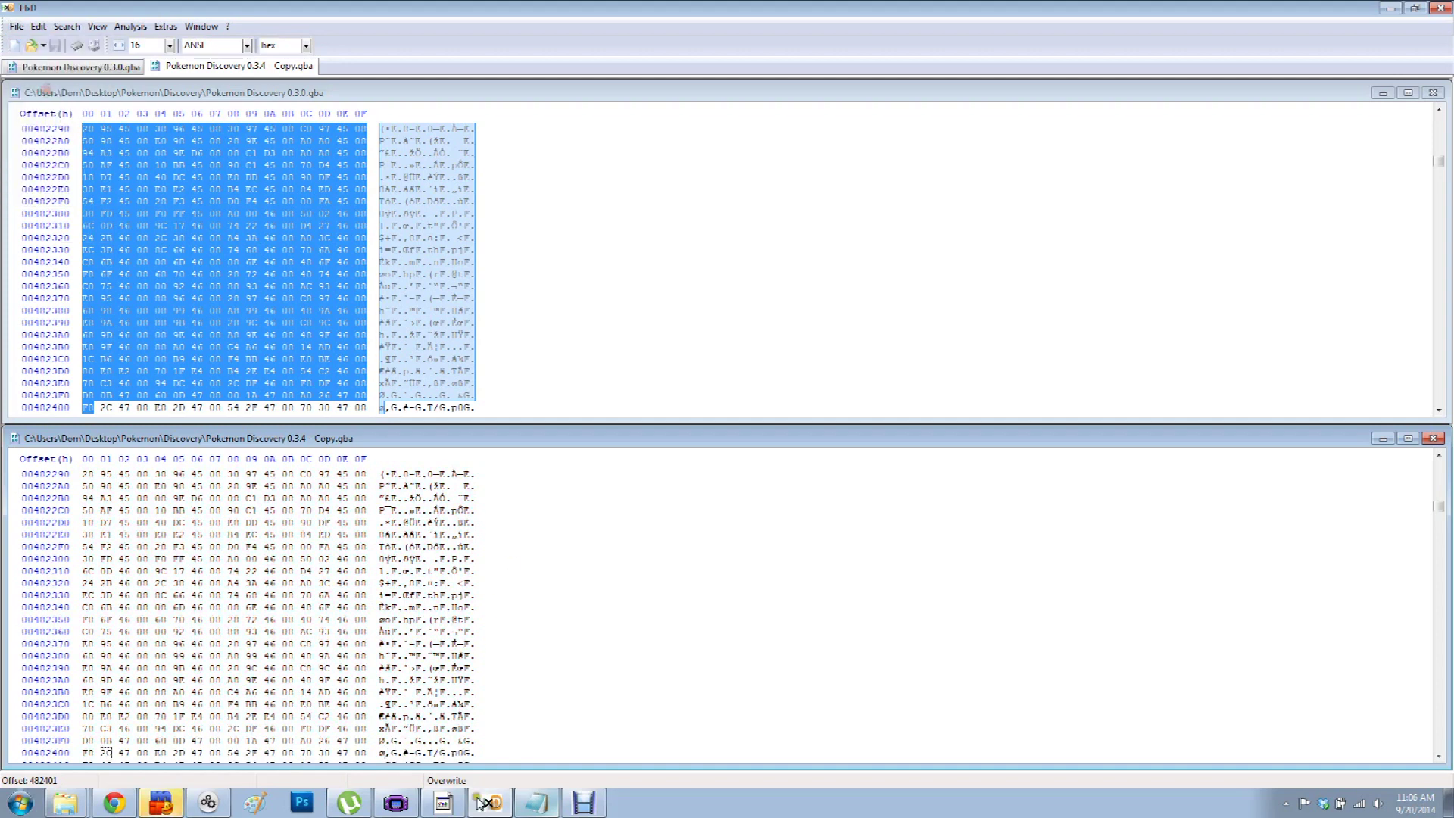
# - Switch to VisualBoyAdvance, load the Pokemon Discovery 0.3.4 - Copy ROM and walk into the house to test the 482200 to 482400 patch
pyautogui.click(395, 803)
pyautogui.click(845, 274)
pyautogui.click(871, 289)
pyautogui.doubleClick(851, 385)
pyautogui.press('Right')
pyautogui.press('Down')
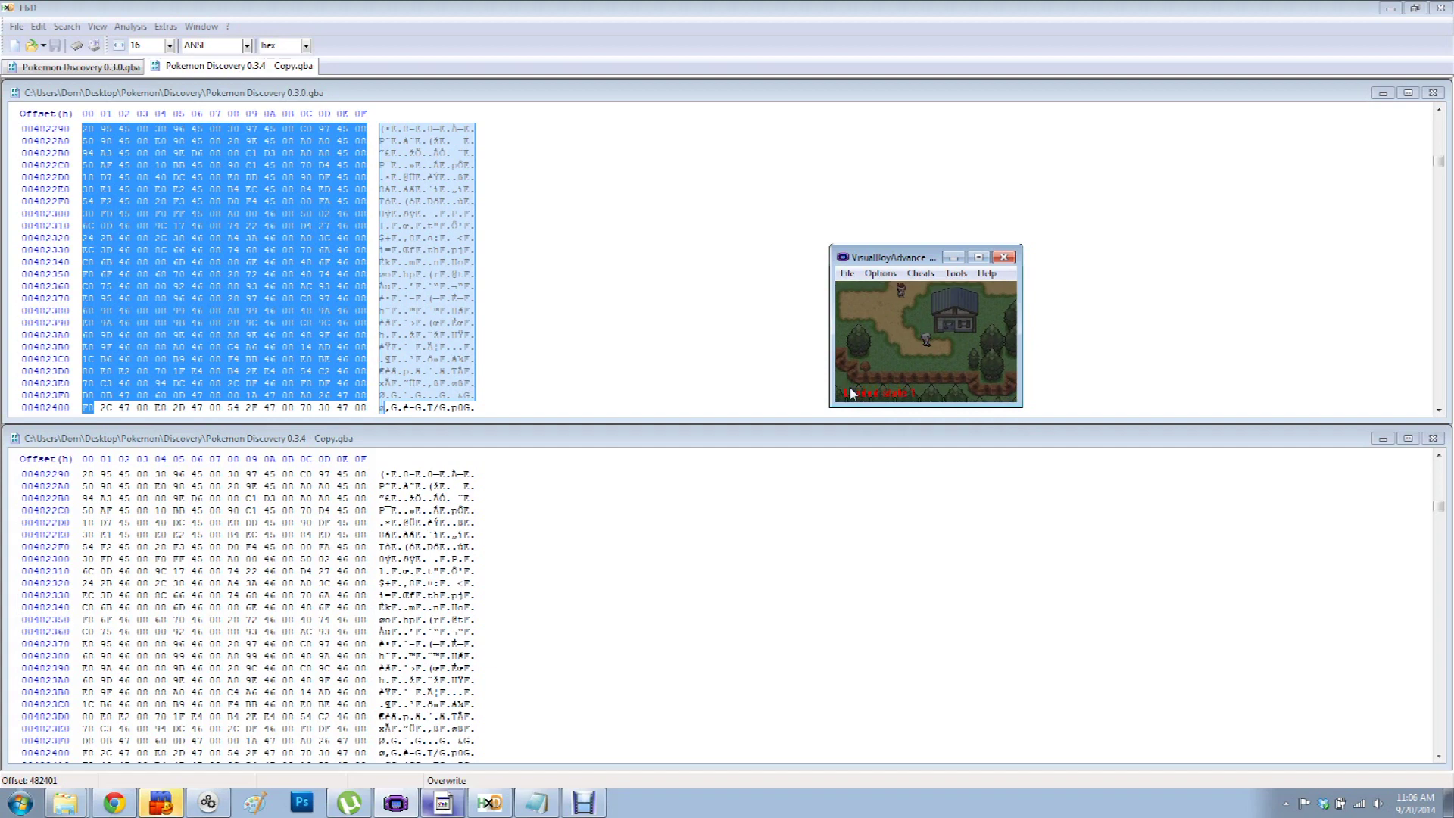
pyautogui.press('Up')
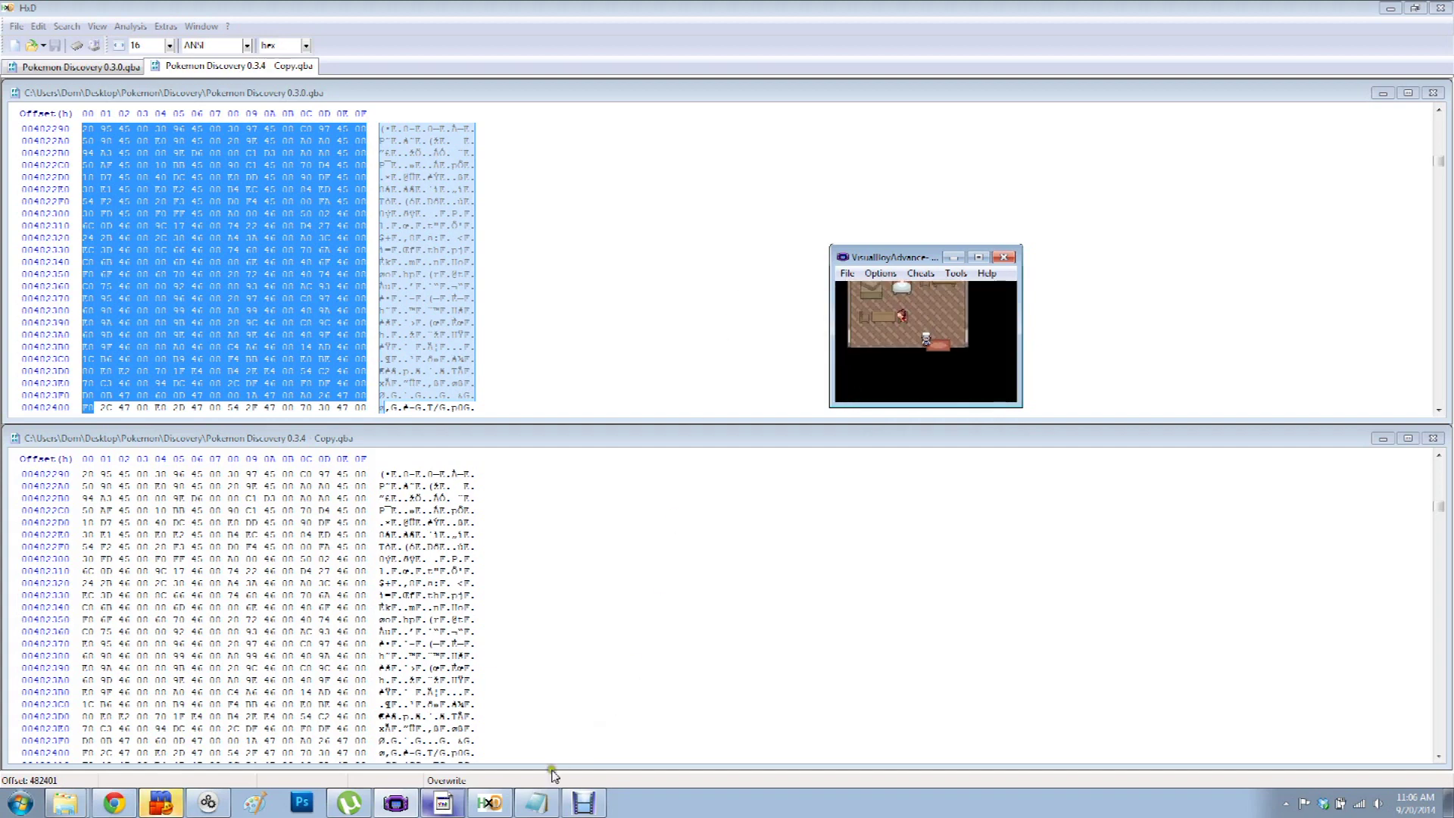
# - Mark the 482400 entry in the Key notes as WORKING and review the remaining range from 482200 to 482400
pyautogui.click(443, 802)
pyautogui.click(823, 544)
pyautogui.write('- WORKING')
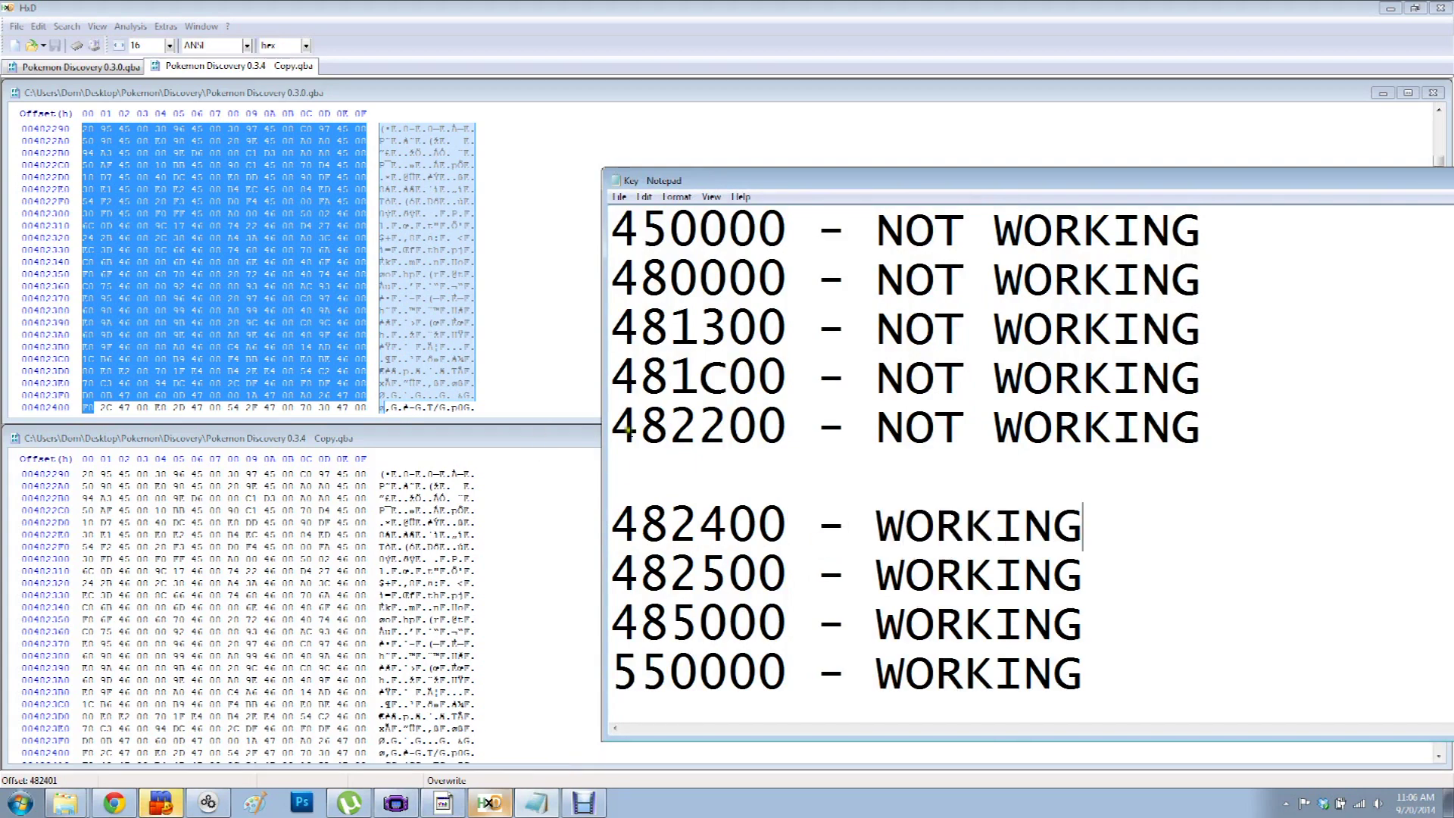
pyautogui.moveTo(698, 428); pyautogui.dragTo(674, 553)
pyautogui.click(797, 520)
pyautogui.click(780, 522)
pyautogui.click(505, 452)
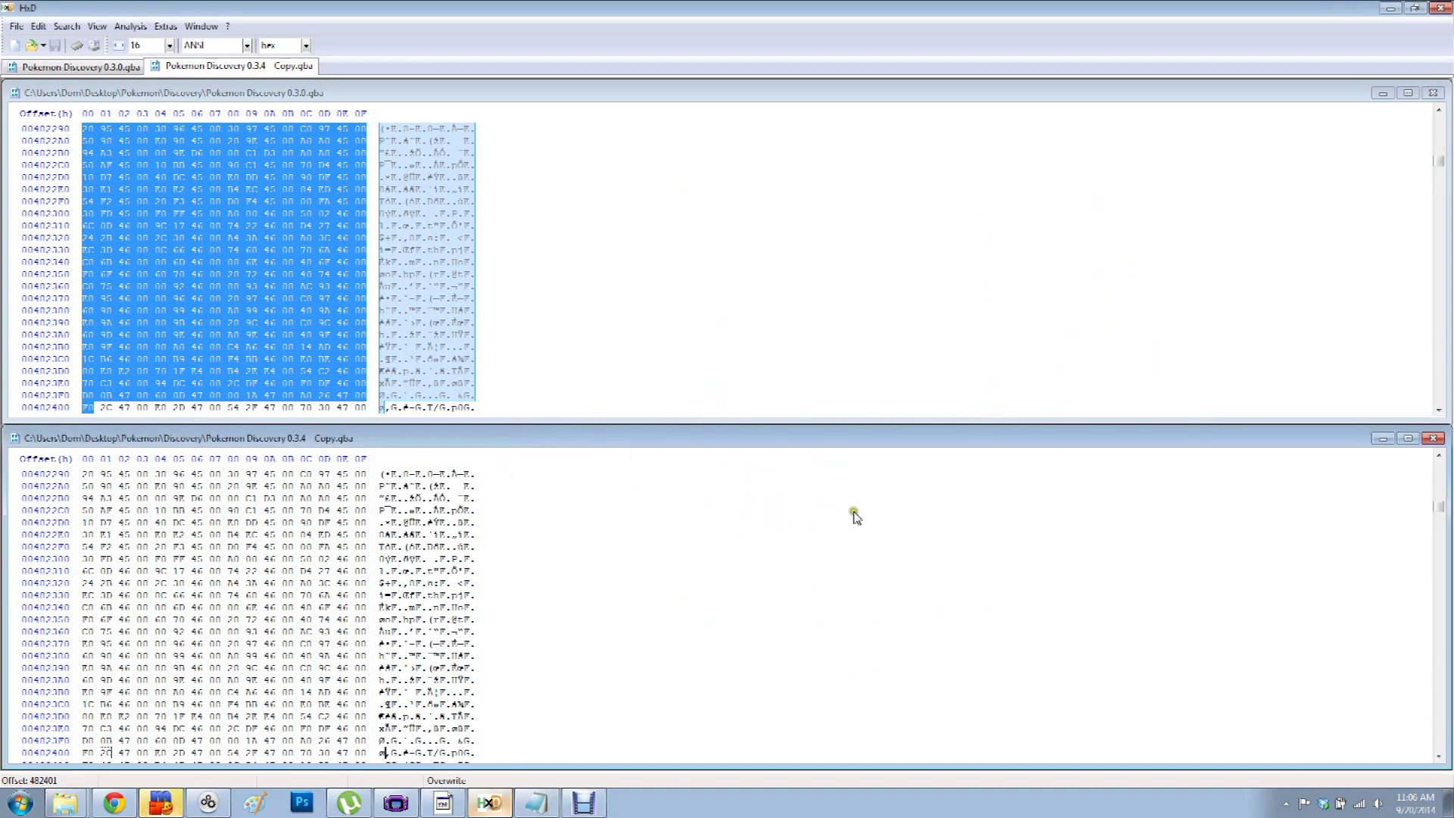
# - Close Pokemon Discovery 0.3.4 - Copy.gba in the hex editor and delete that file from the Discovery folder
pyautogui.click(1433, 437)
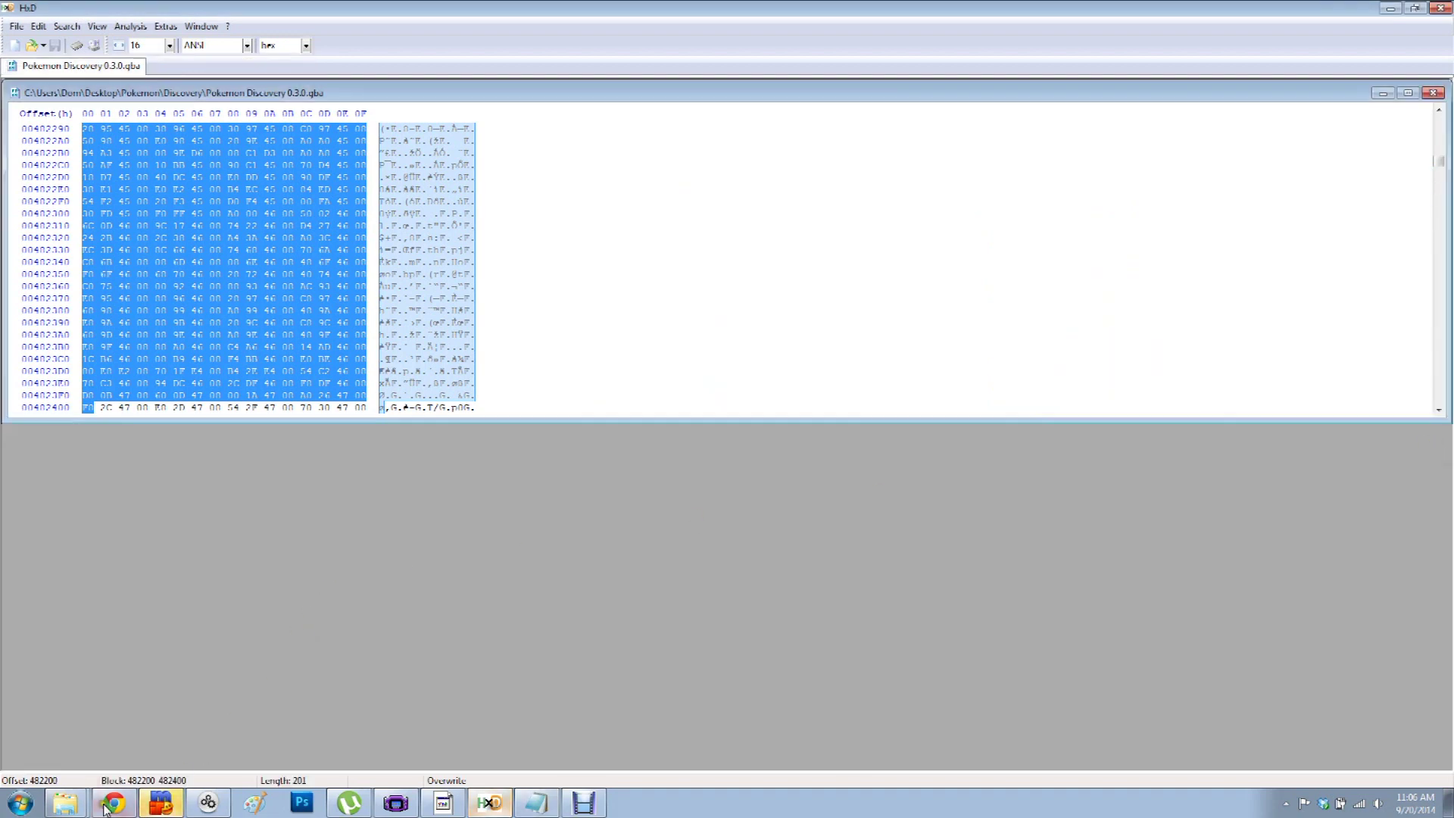
pyautogui.click(65, 803)
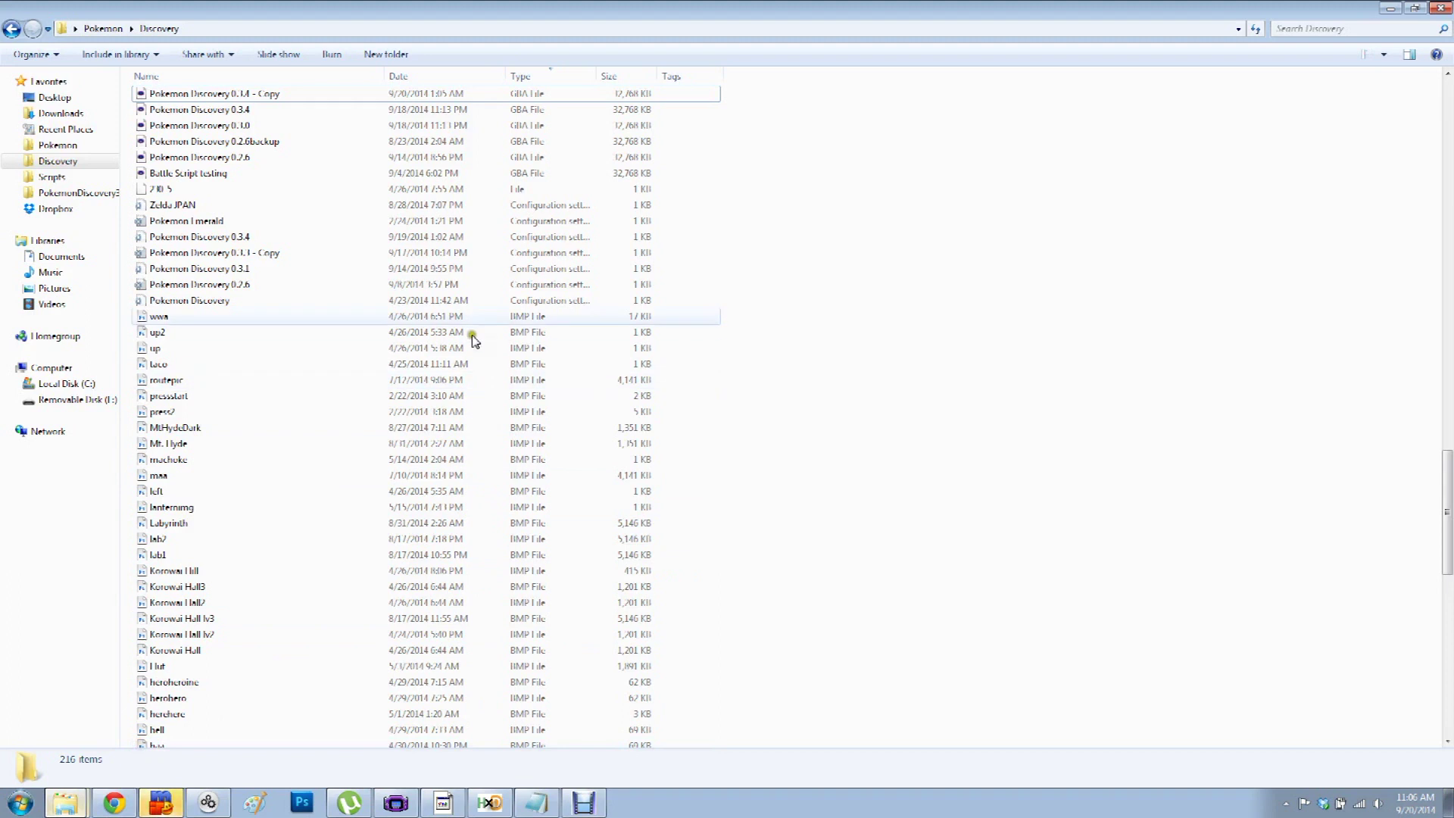
pyautogui.click(274, 94)
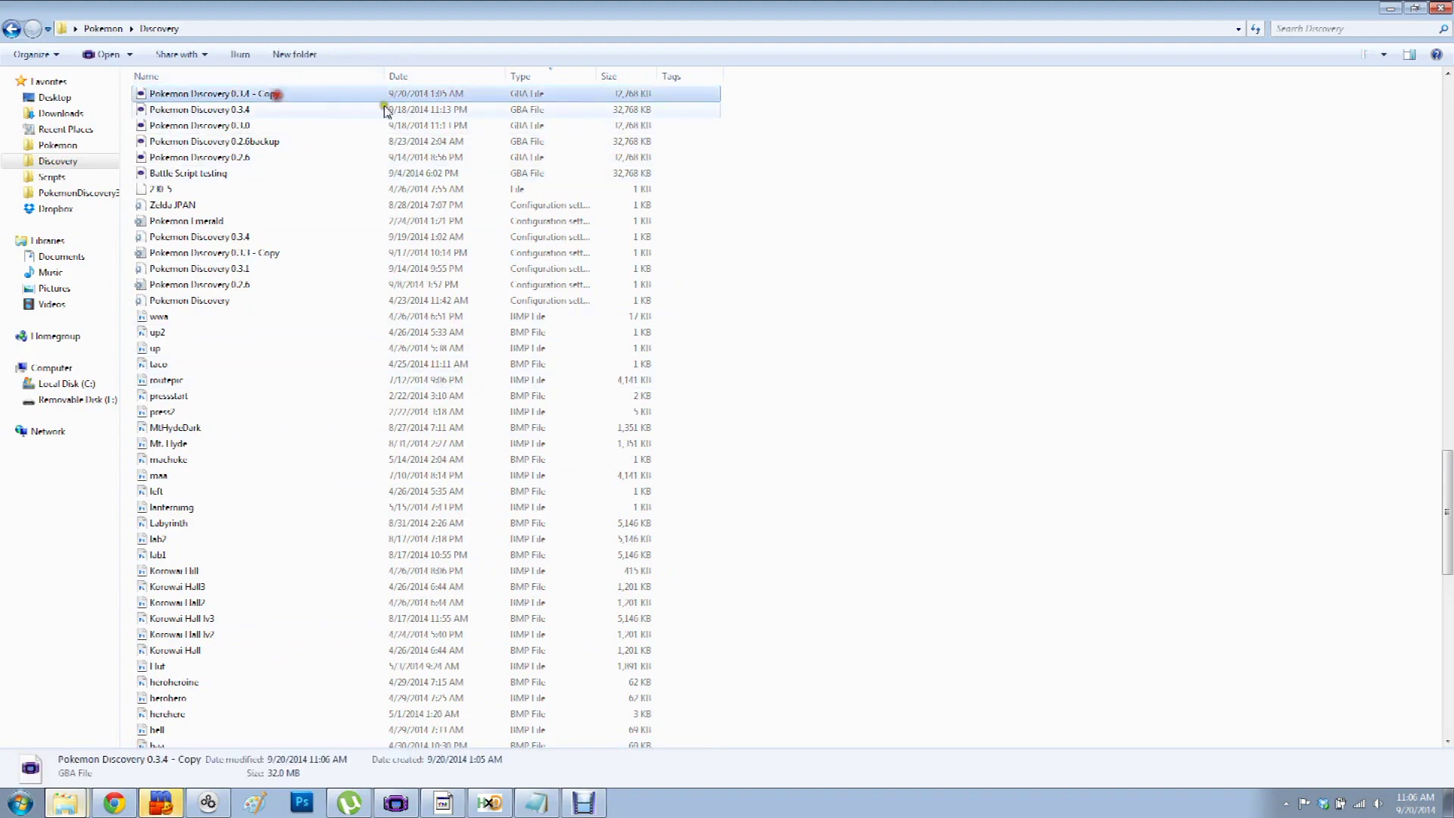
pyautogui.press('Delete')
pyautogui.click(786, 461)
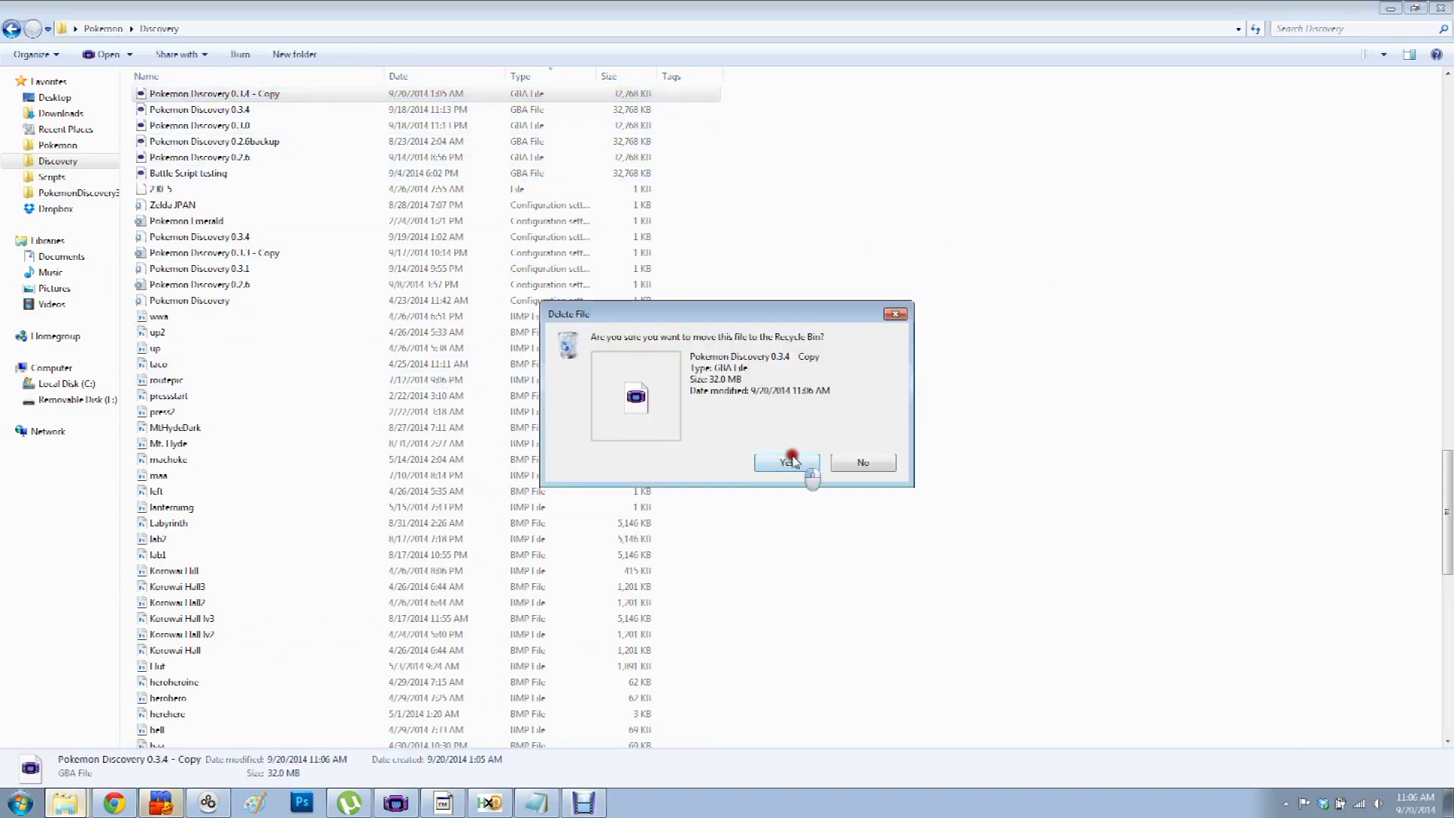
# - Duplicate the Pokemon Discovery 0.3.4 ROM within the Discovery folder to get a fresh unpatched copy
pyautogui.rightClick(277, 94)
pyautogui.rightClick(209, 93)
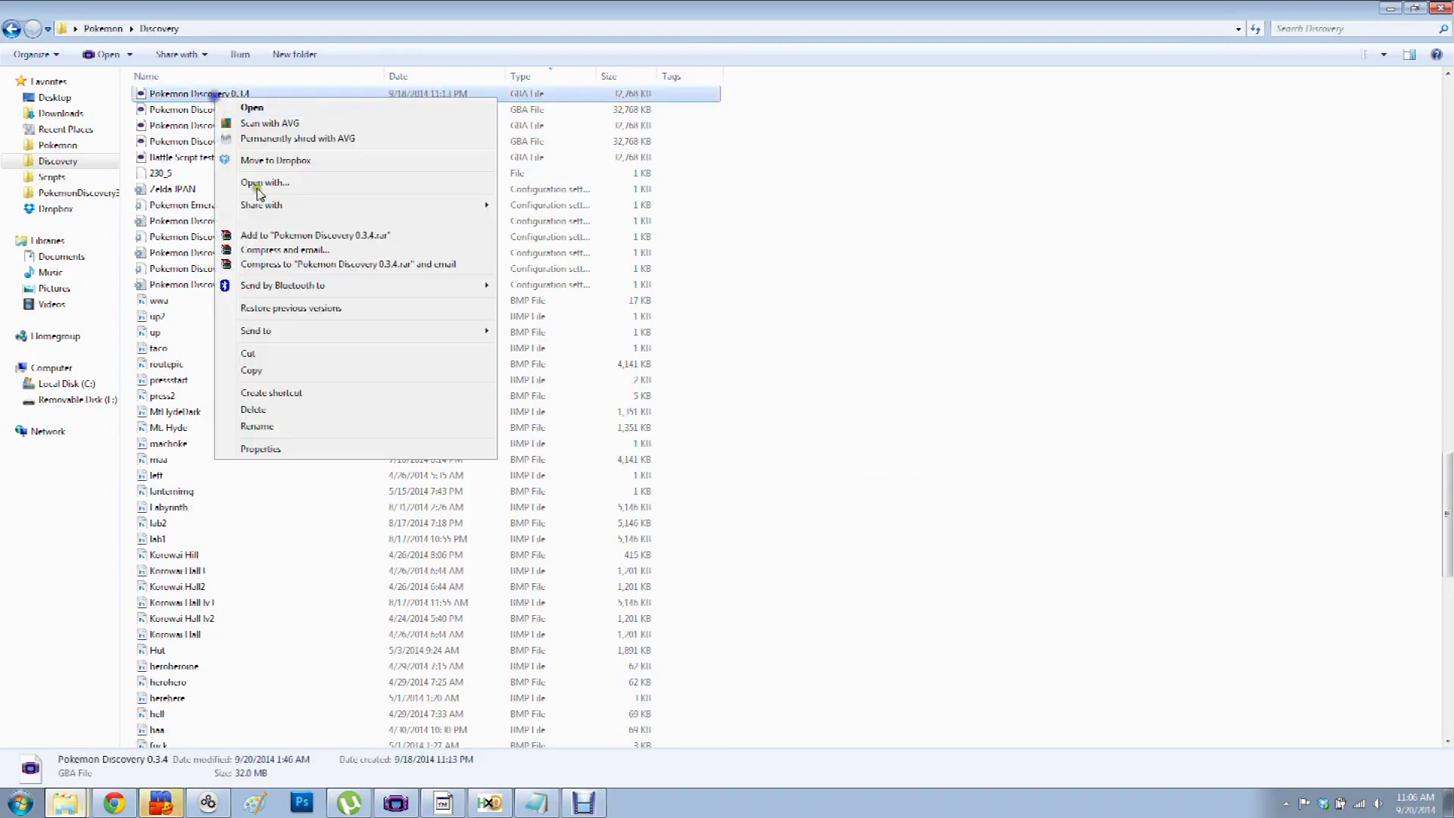
pyautogui.click(270, 366)
pyautogui.rightClick(792, 215)
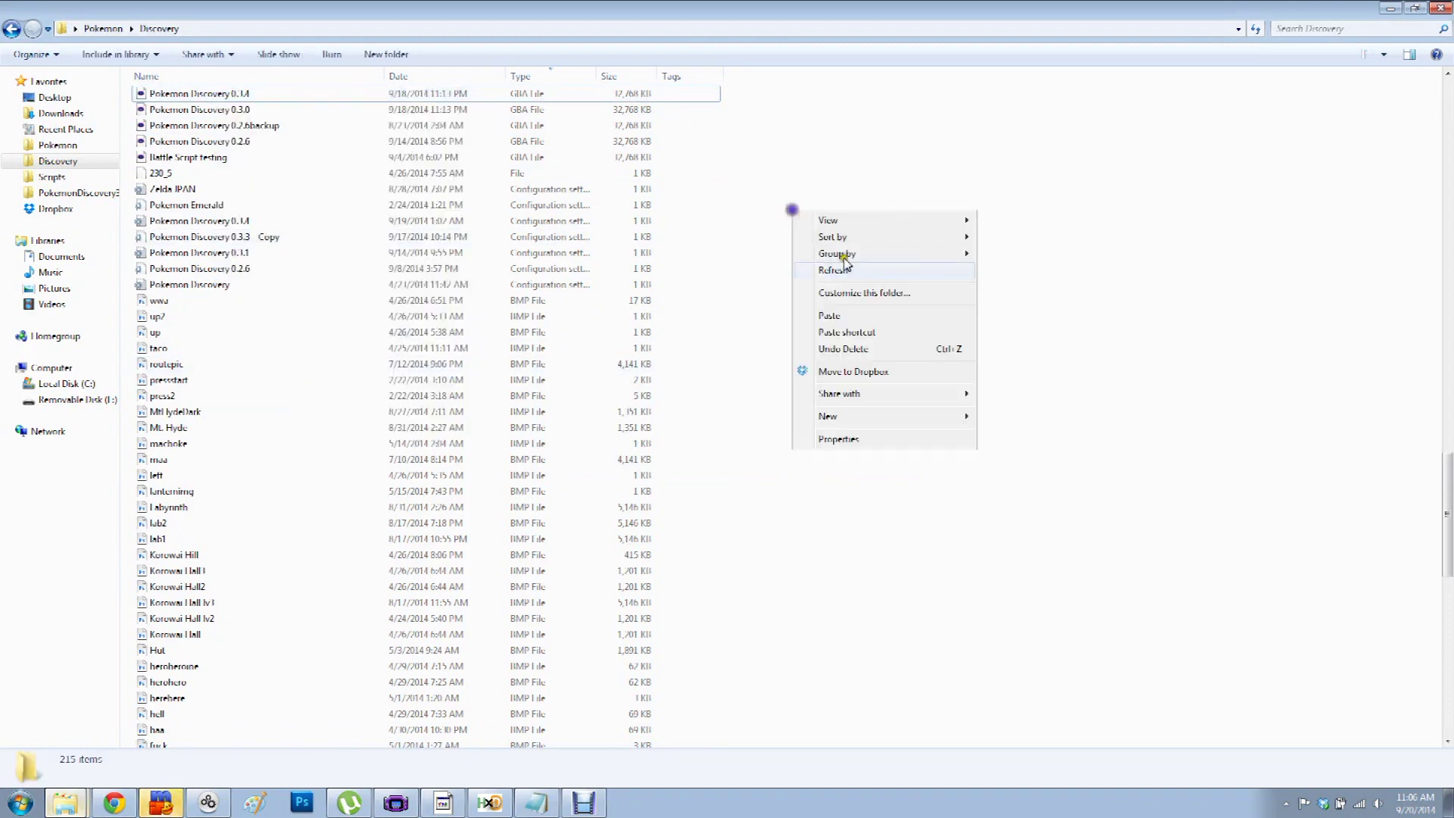
pyautogui.click(857, 317)
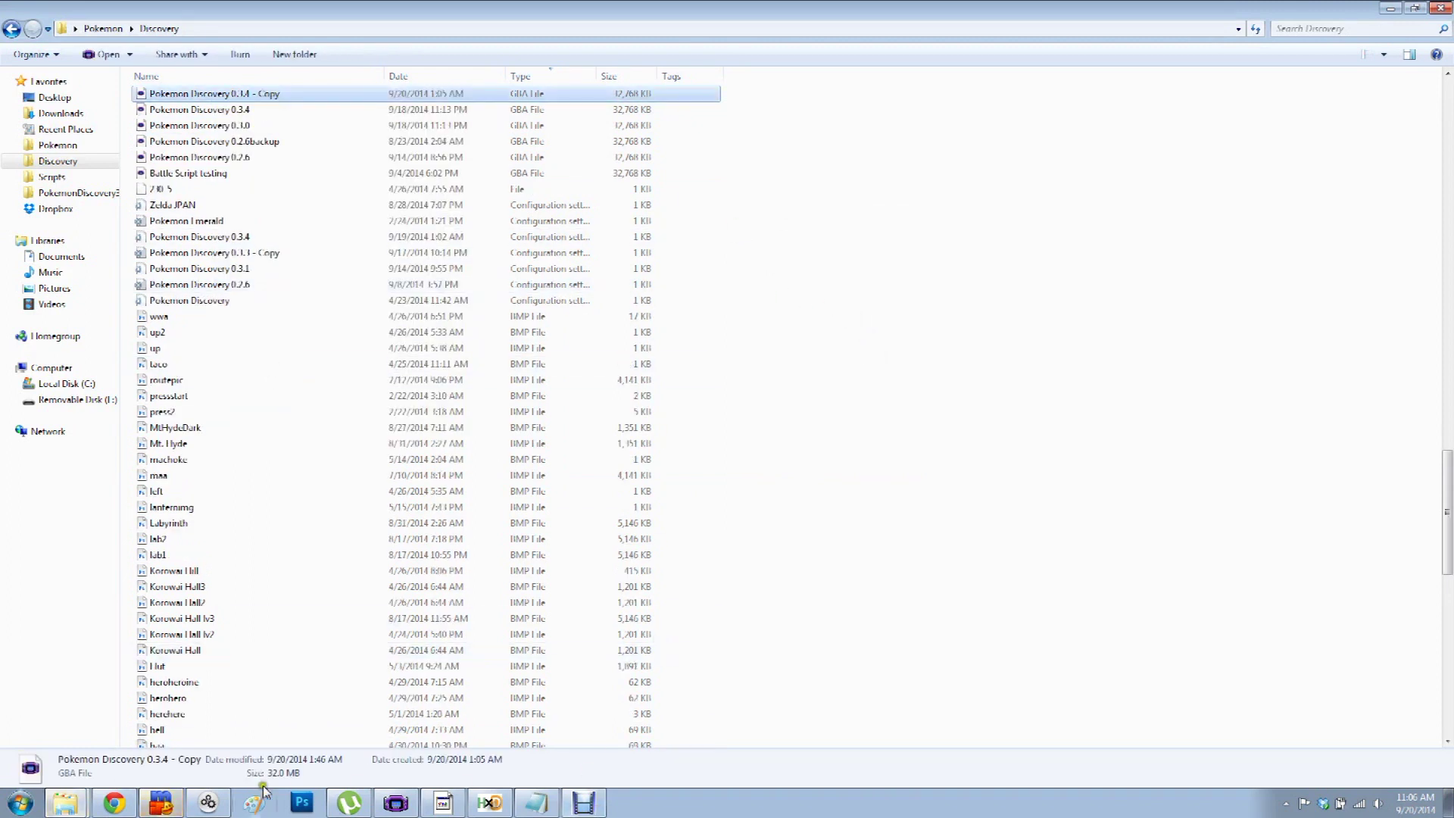
# - Switch to HxD and run a file comparison of Pokemon Discovery 0.3.0.gba with the fresh Pokemon Discovery 0.3.4 - Copy.gba
pyautogui.click(491, 804)
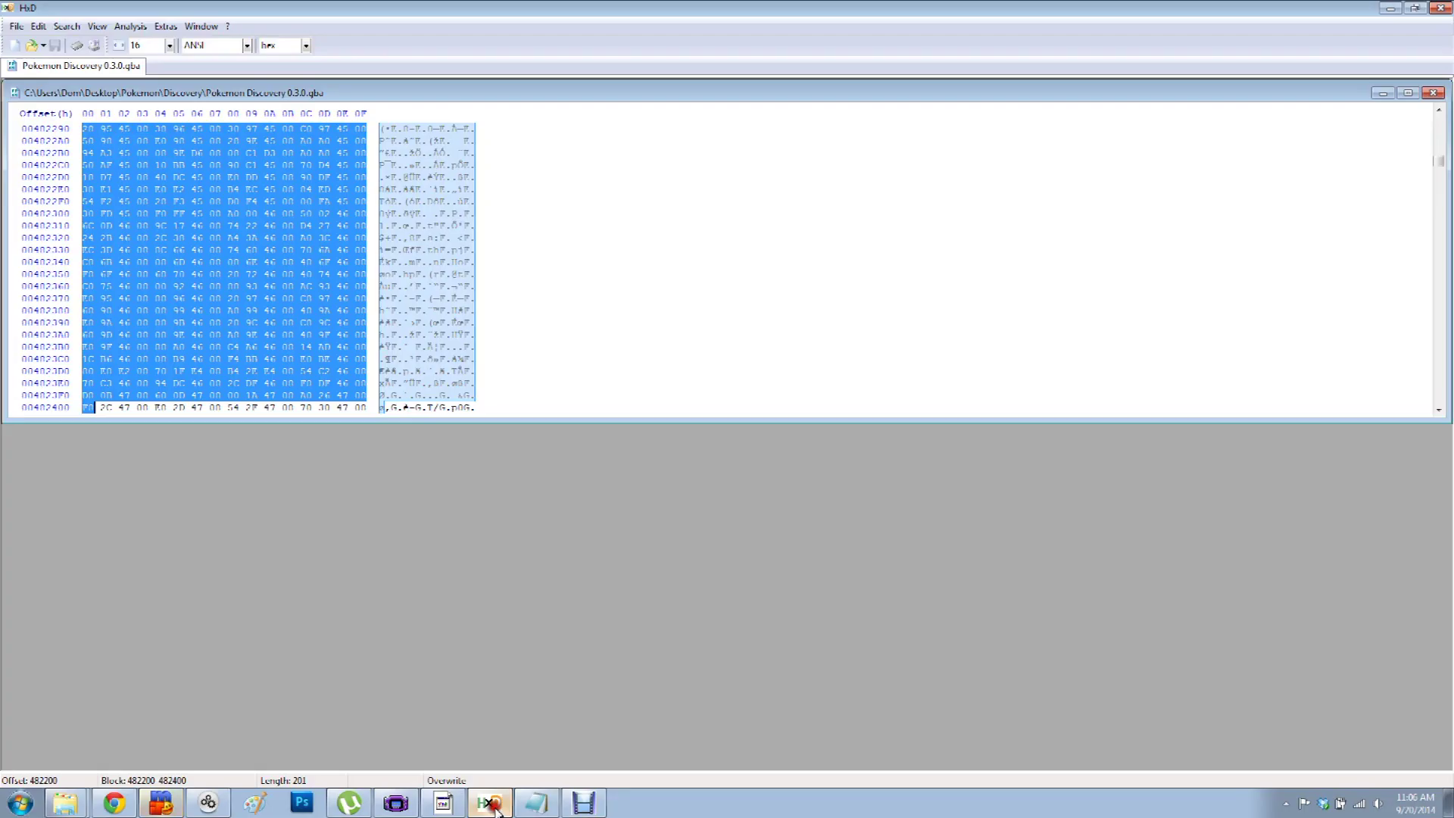
pyautogui.click(130, 26)
pyautogui.click(153, 74)
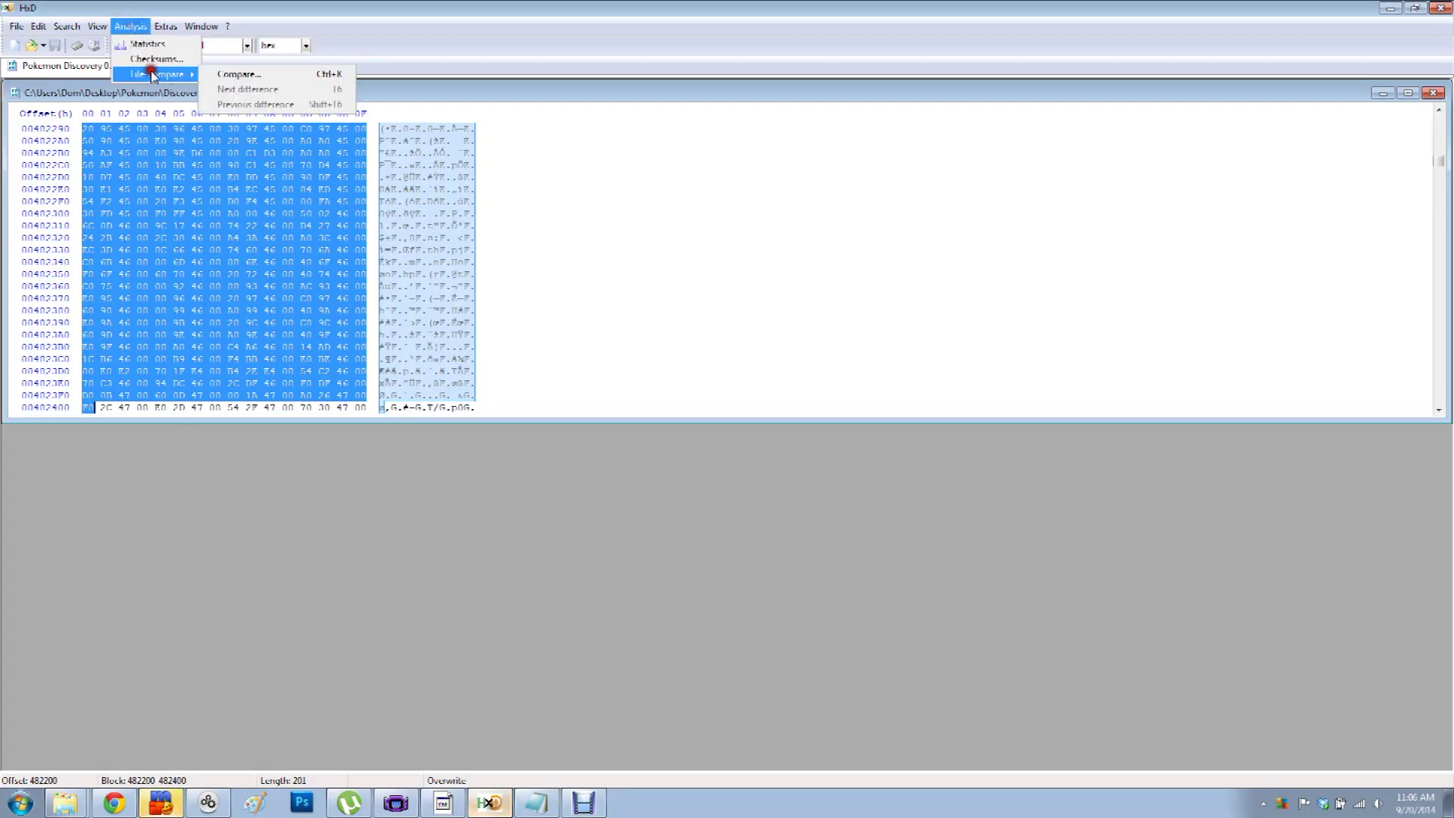
pyautogui.click(254, 73)
pyautogui.click(846, 429)
pyautogui.click(909, 450)
pyautogui.click(765, 454)
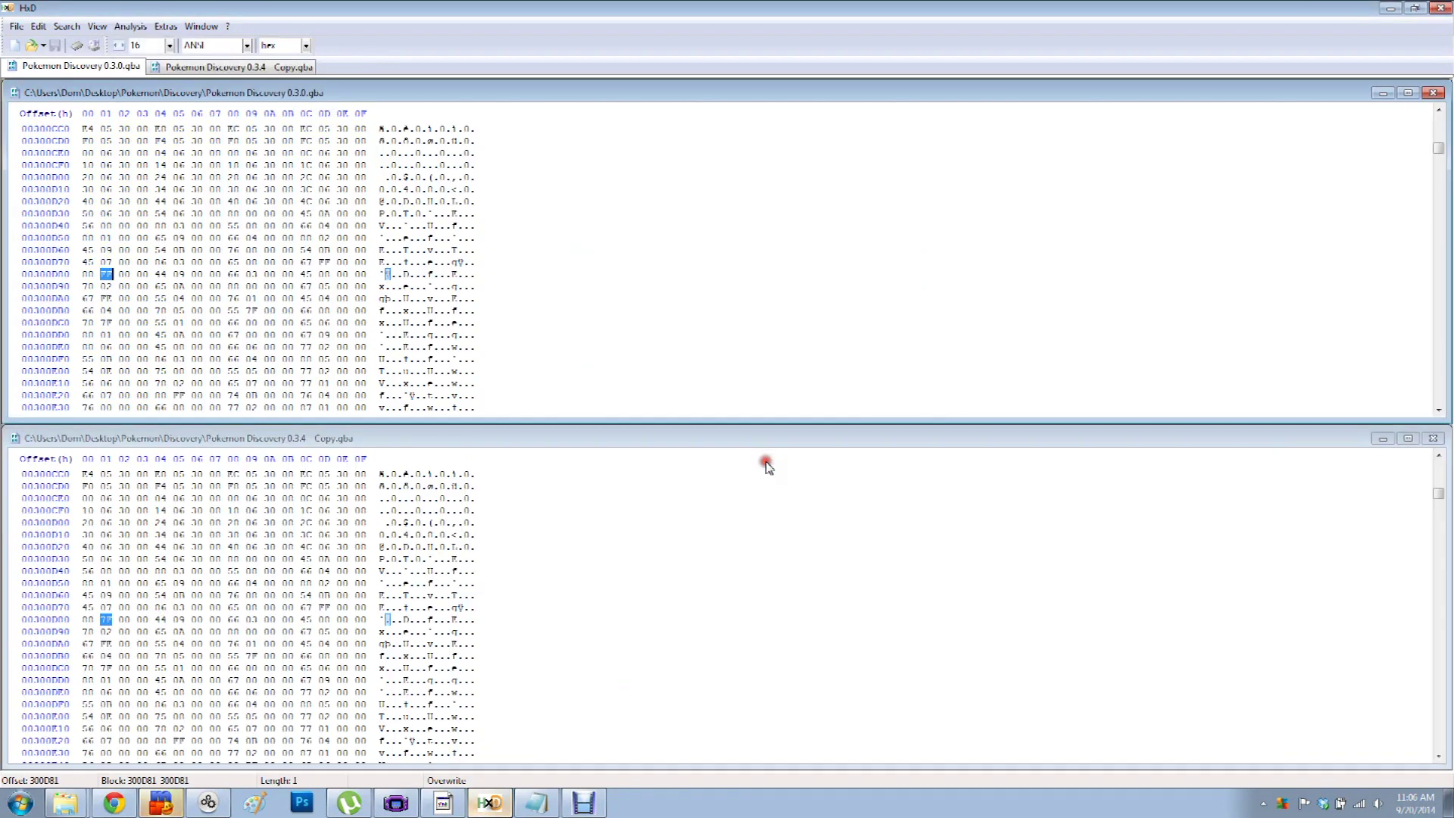
# - Add 482300 as the next test offset above the 482400 entry in the Key notes
pyautogui.click(534, 804)
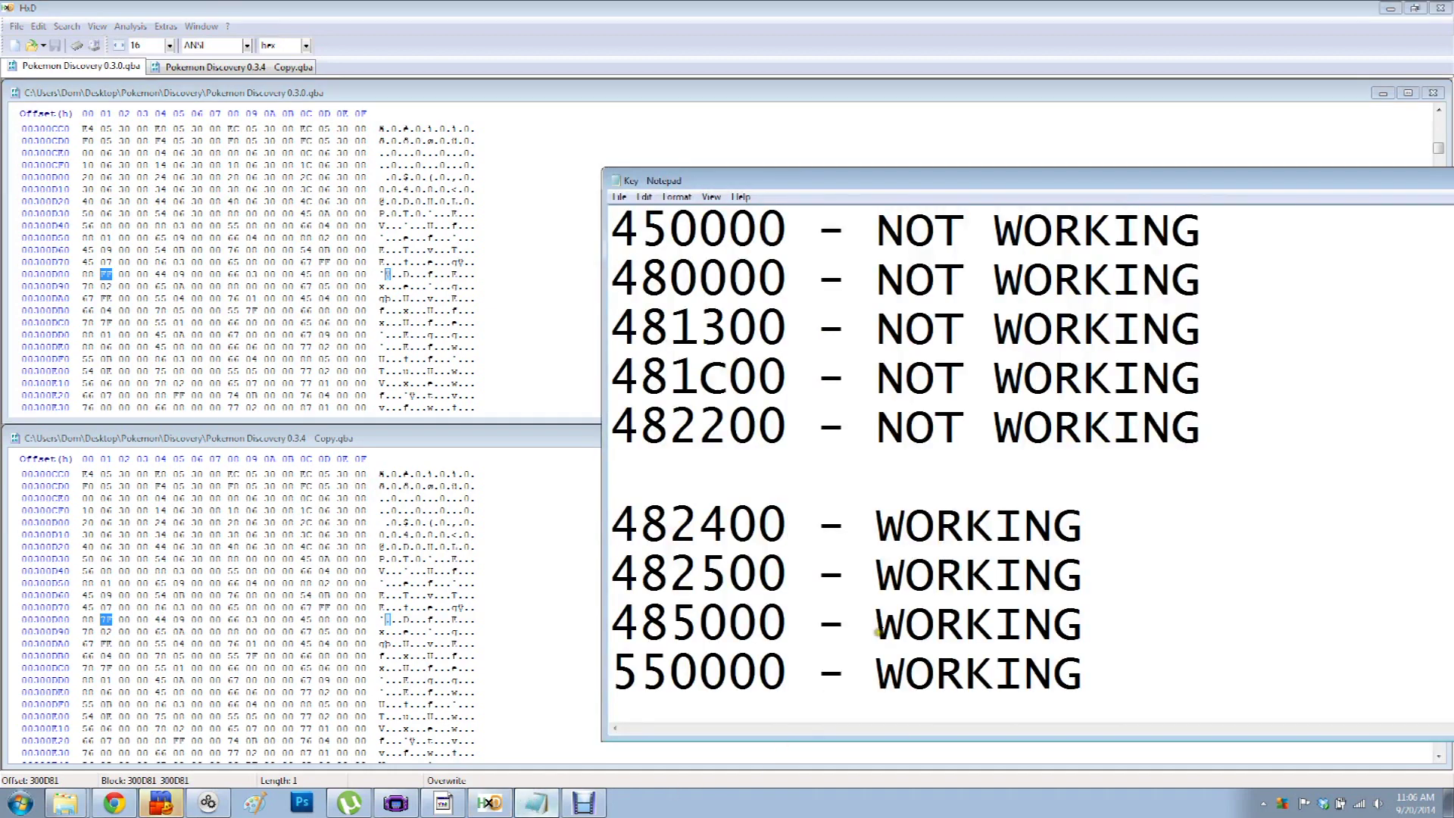
pyautogui.moveTo(694, 428); pyautogui.dragTo(738, 525)
pyautogui.click(754, 496)
pyautogui.press('Return')
pyautogui.write('482300')
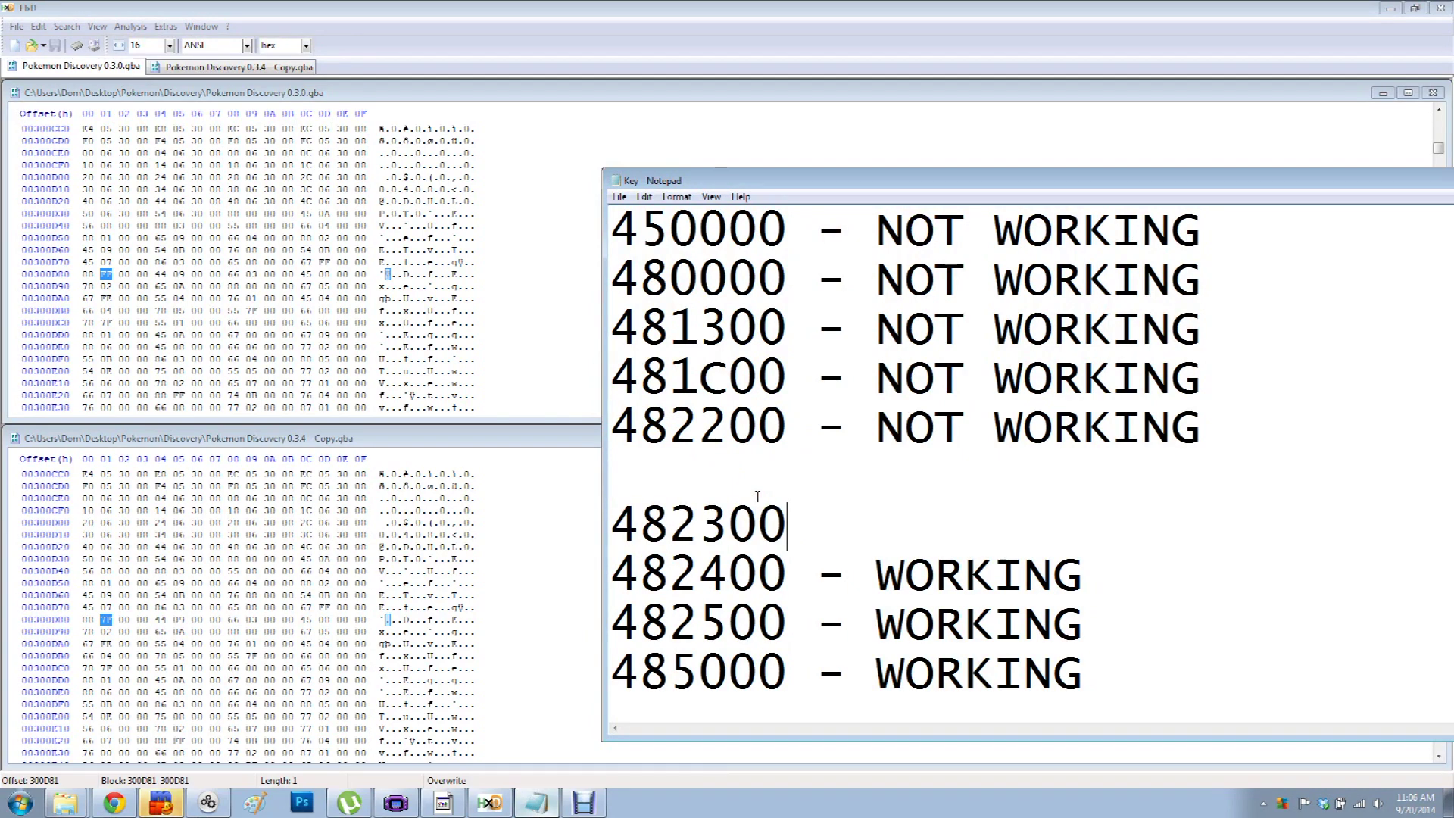
pyautogui.moveTo(679, 377); pyautogui.dragTo(795, 474)
pyautogui.click(788, 474)
pyautogui.moveTo(640, 428); pyautogui.dragTo(796, 439)
pyautogui.click(755, 477)
pyautogui.moveTo(788, 522); pyautogui.dragTo(621, 505)
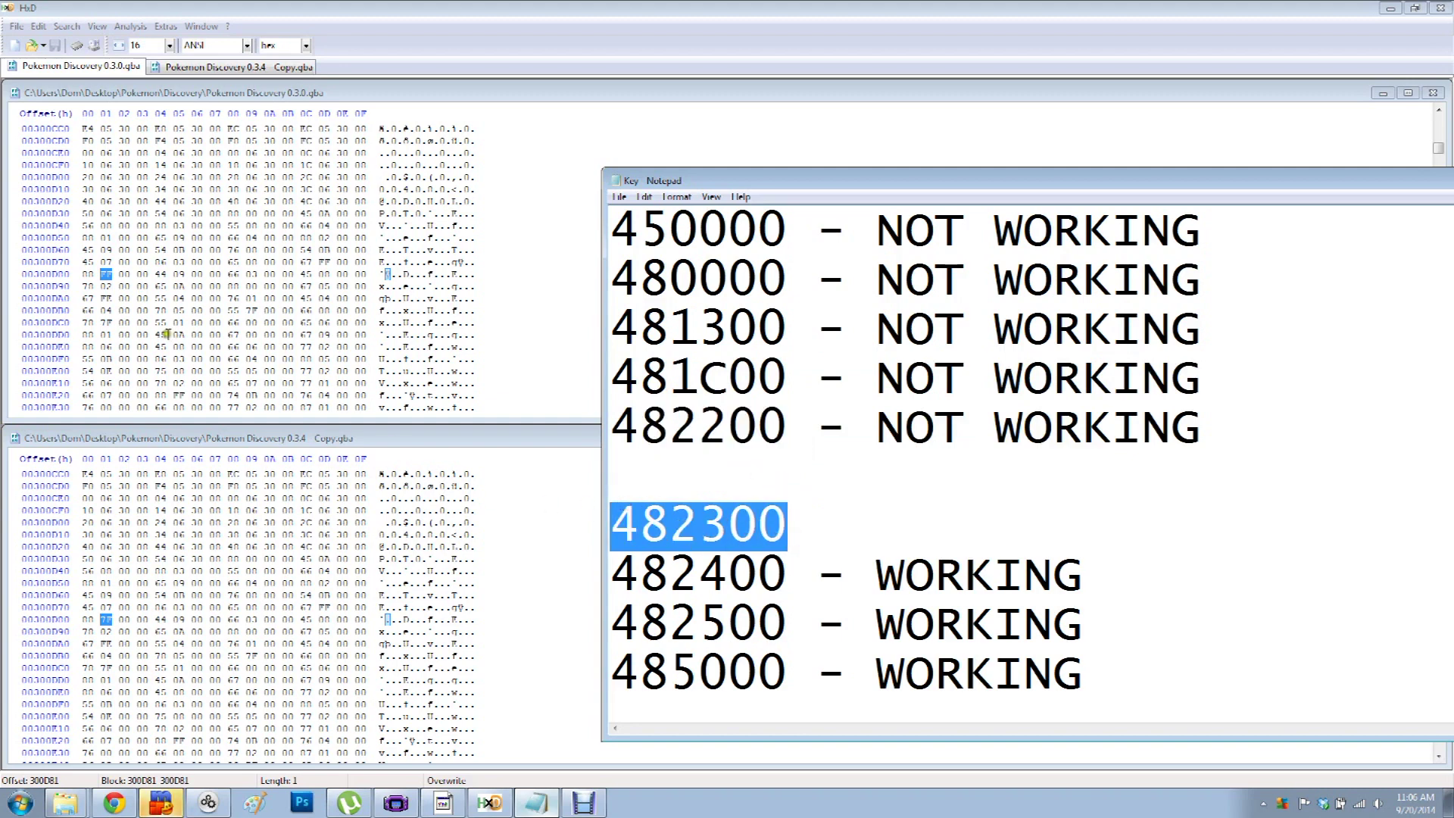
# - Copy the block from offset 482200 to 482300 in Pokemon Discovery 0.3.0.gba
pyautogui.click(180, 274)
pyautogui.click(66, 26)
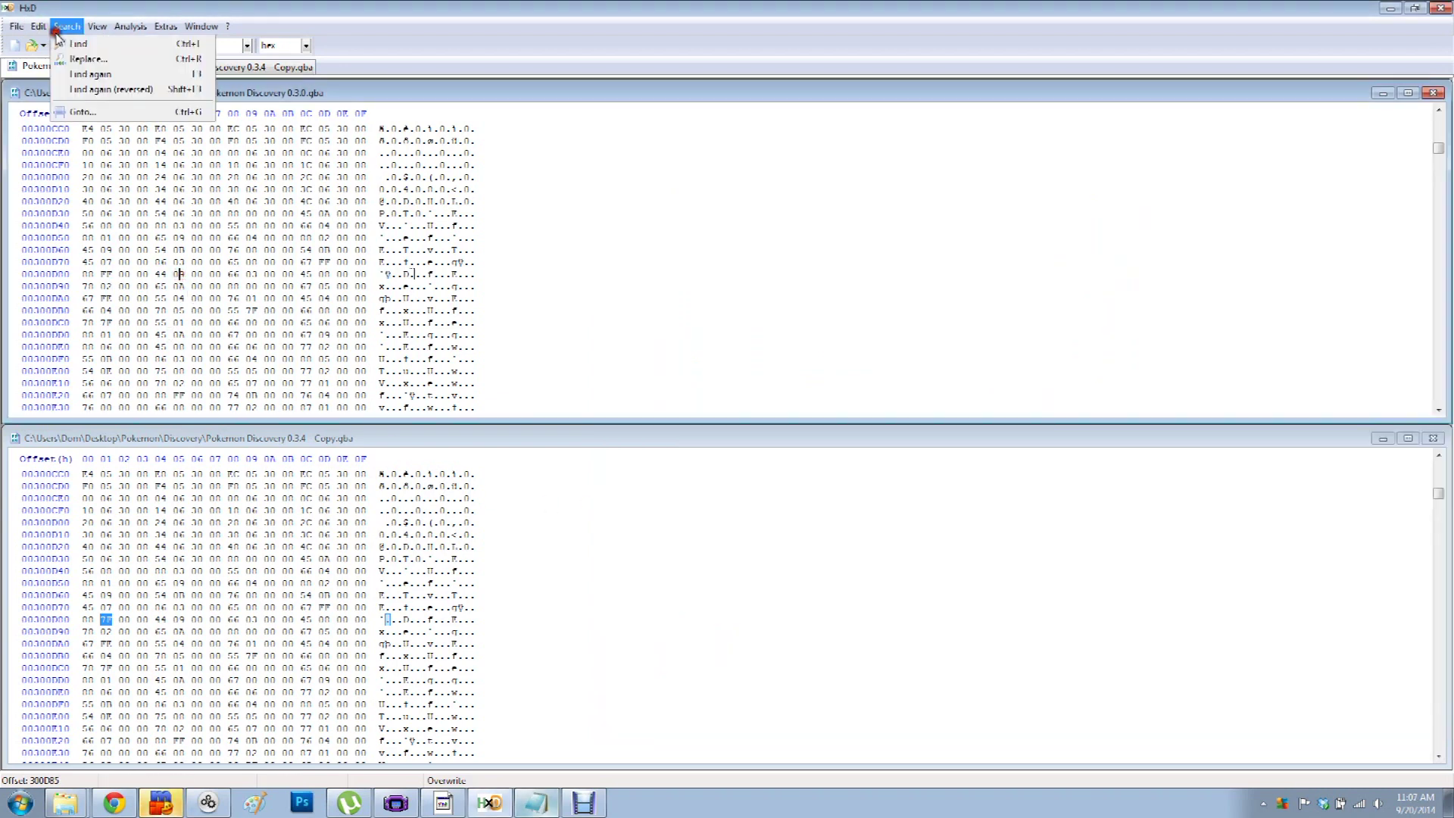
pyautogui.moveTo(35, 31)
pyautogui.click(82, 211)
pyautogui.write('48')
pyautogui.press('Tab')
pyautogui.write('4871000')
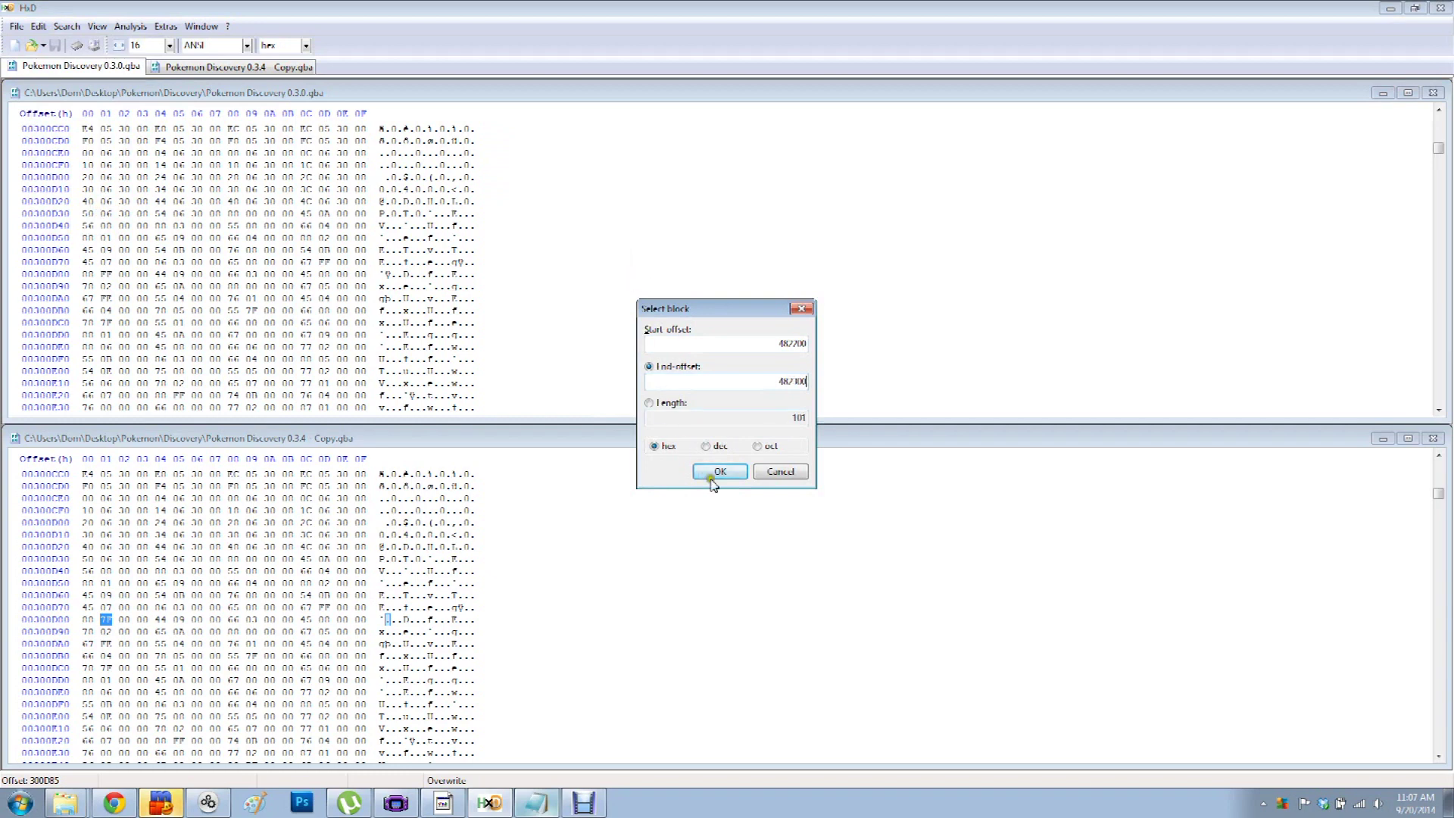
pyautogui.click(716, 472)
pyautogui.rightClick(304, 305)
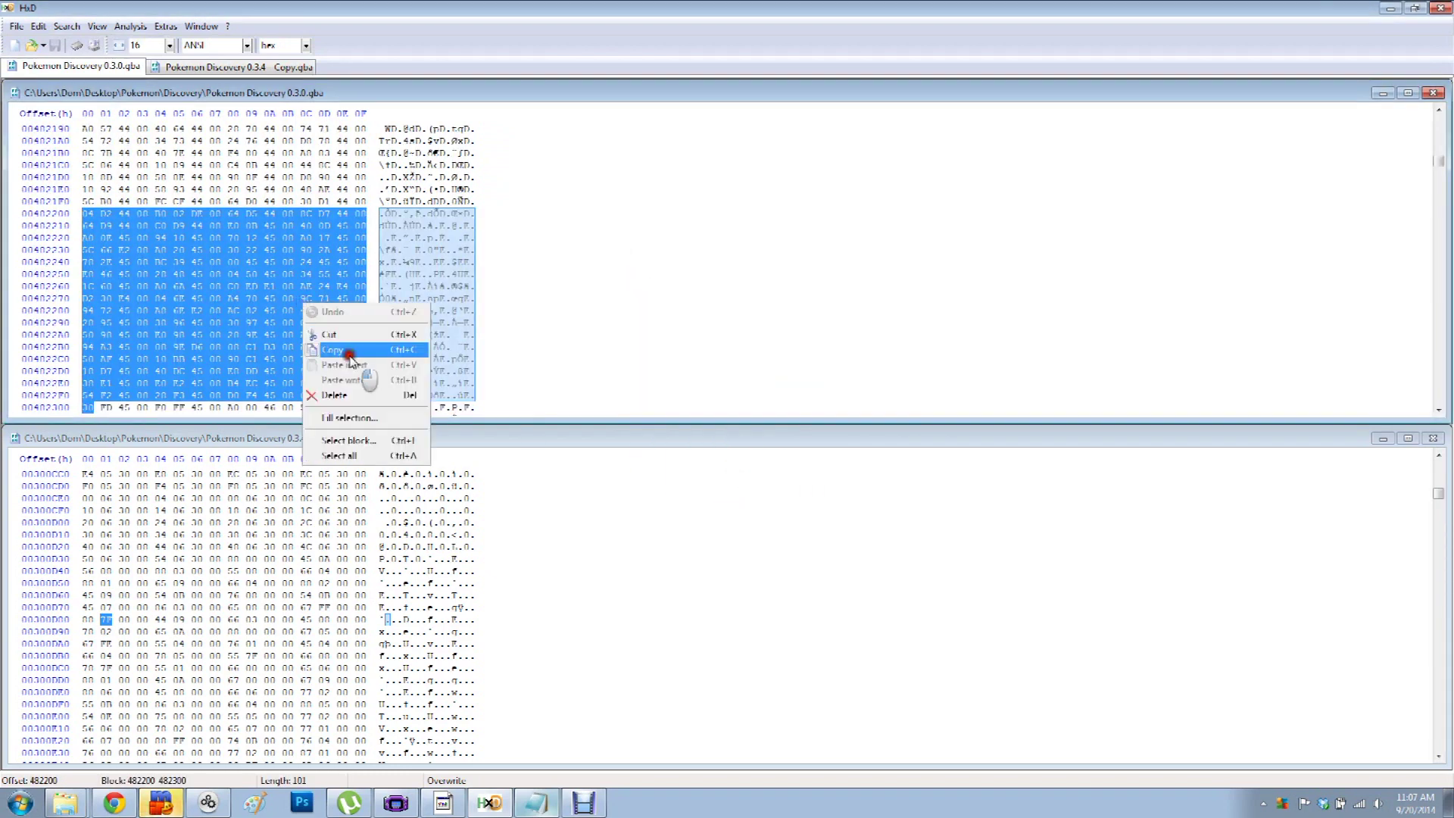
pyautogui.click(341, 353)
# - Overwrite the data starting at offset 482200 in Pokemon Discovery 0.3.4 - Copy.gba with the copied block and save the file
pyautogui.click(259, 439)
pyautogui.hotkey('ctrl', 'g')
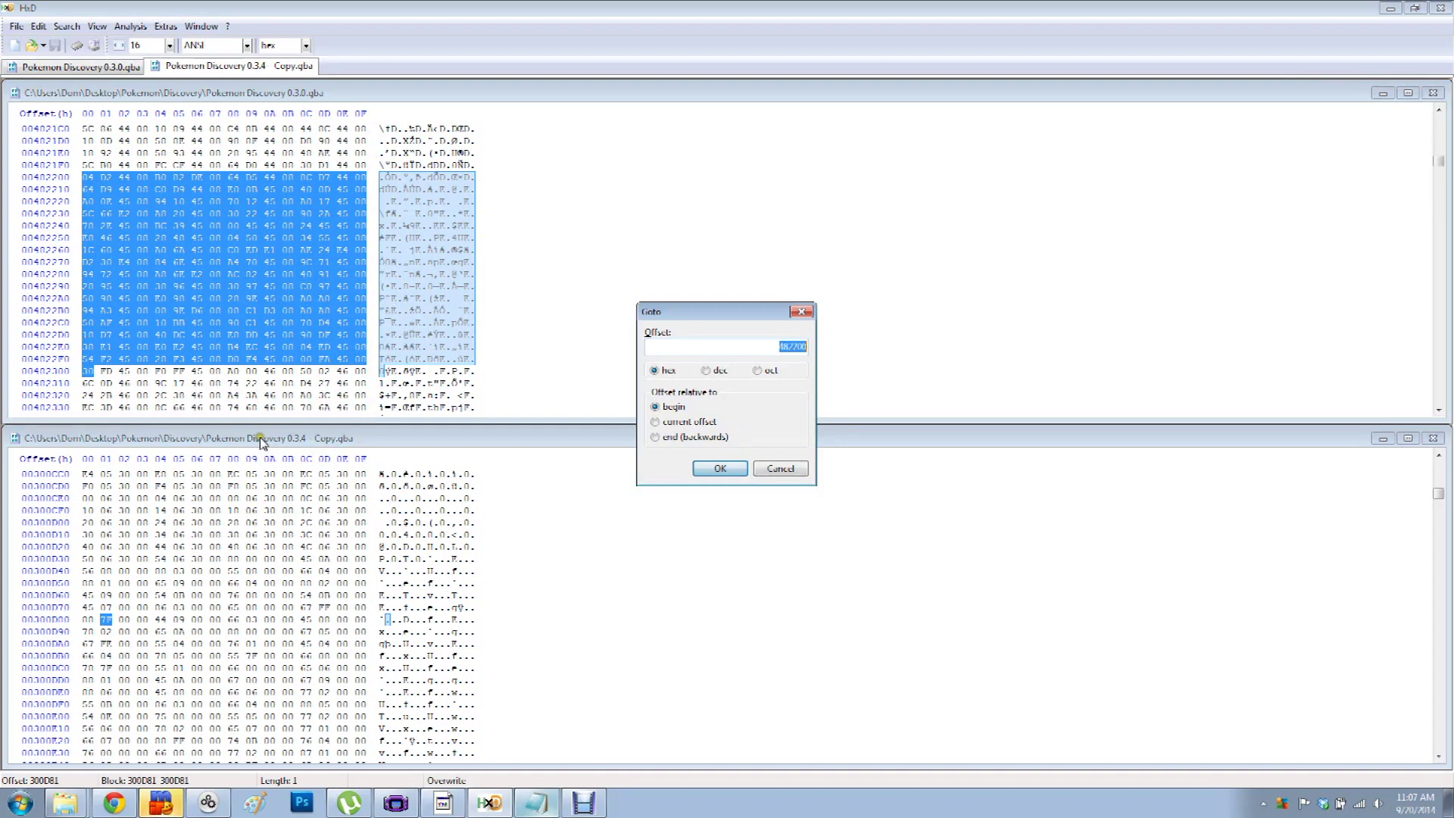
pyautogui.press('Return')
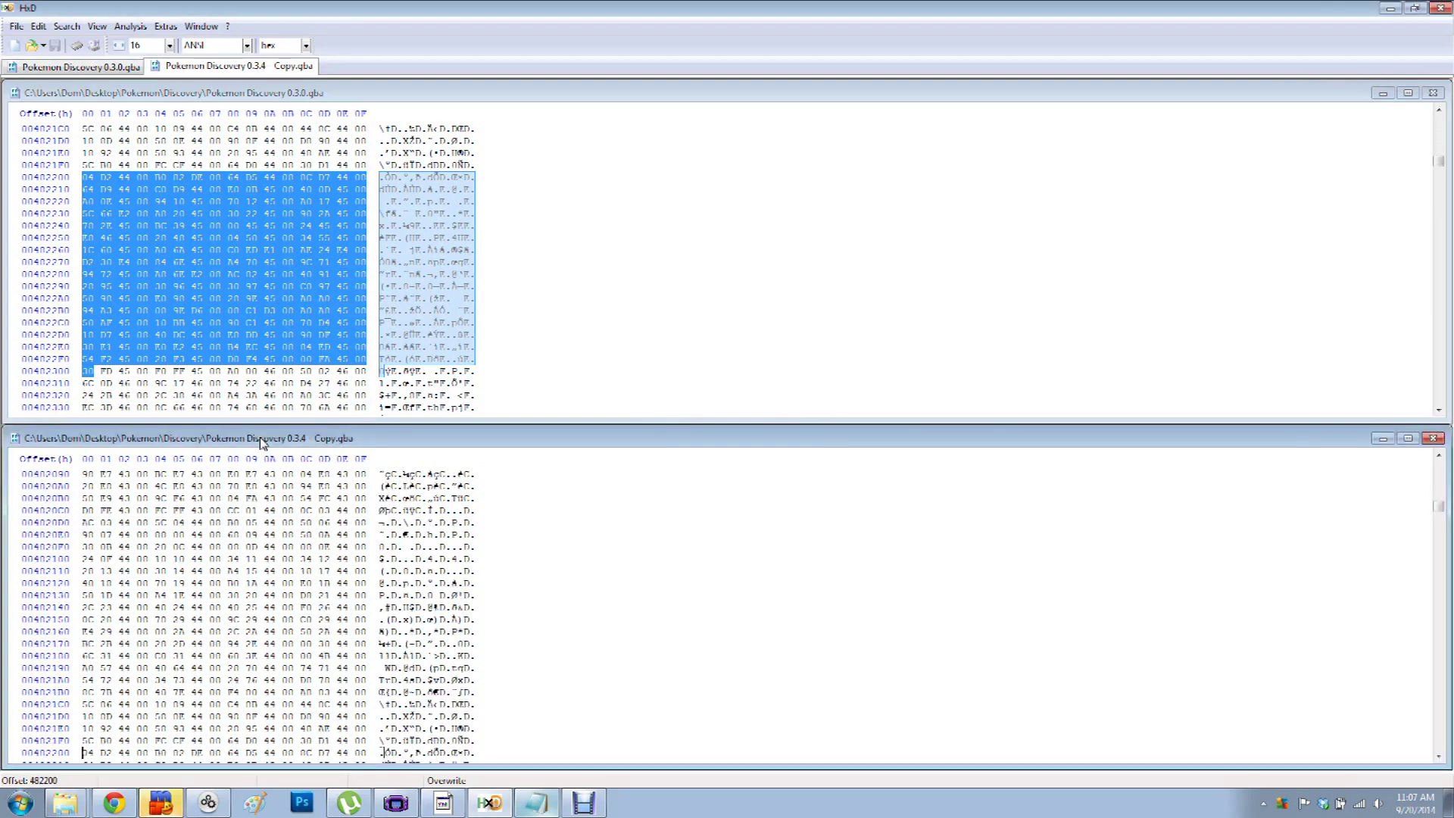
pyautogui.scroll(-2, 162, 558)
pyautogui.scroll(-3, 162, 558)
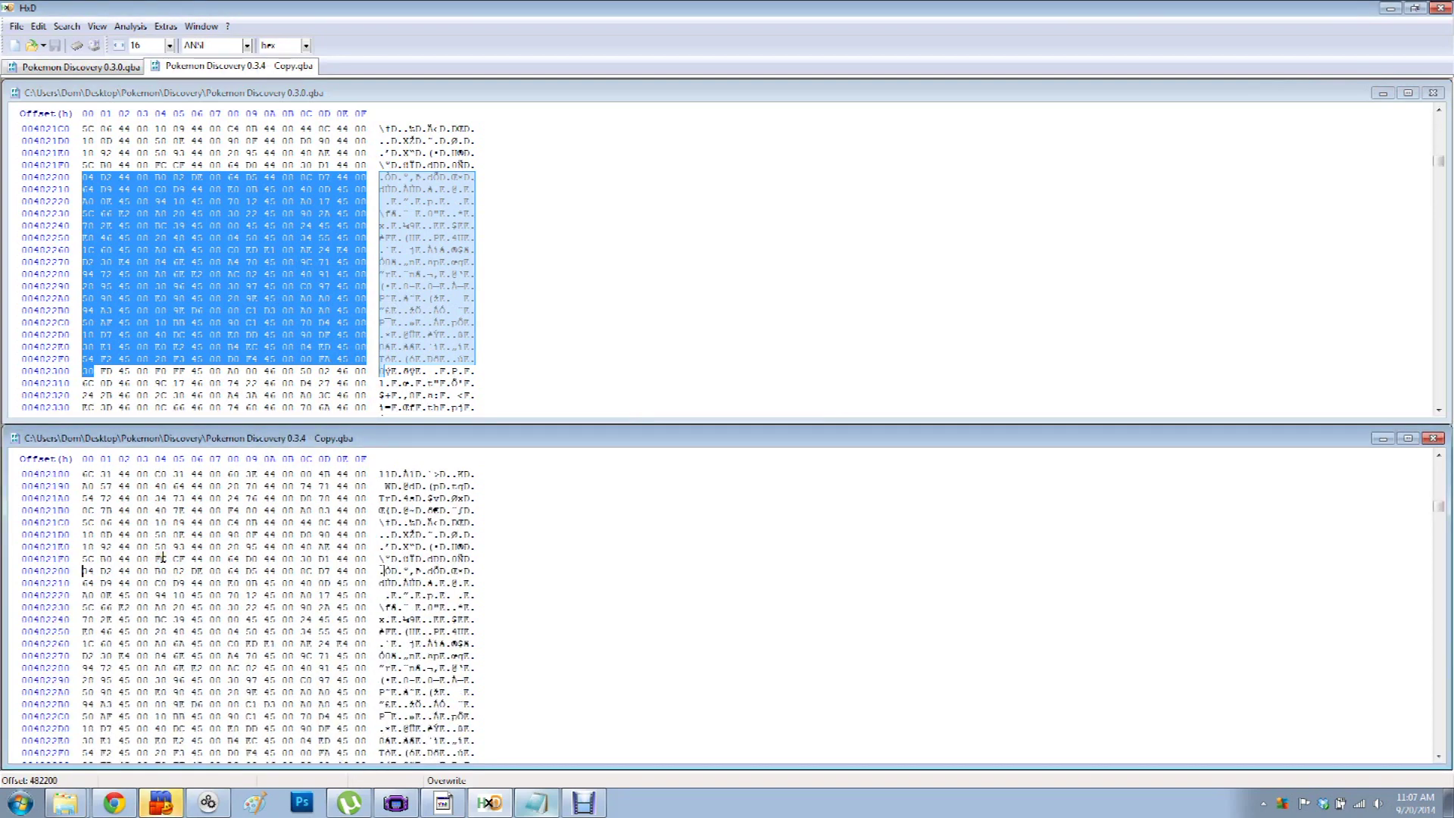
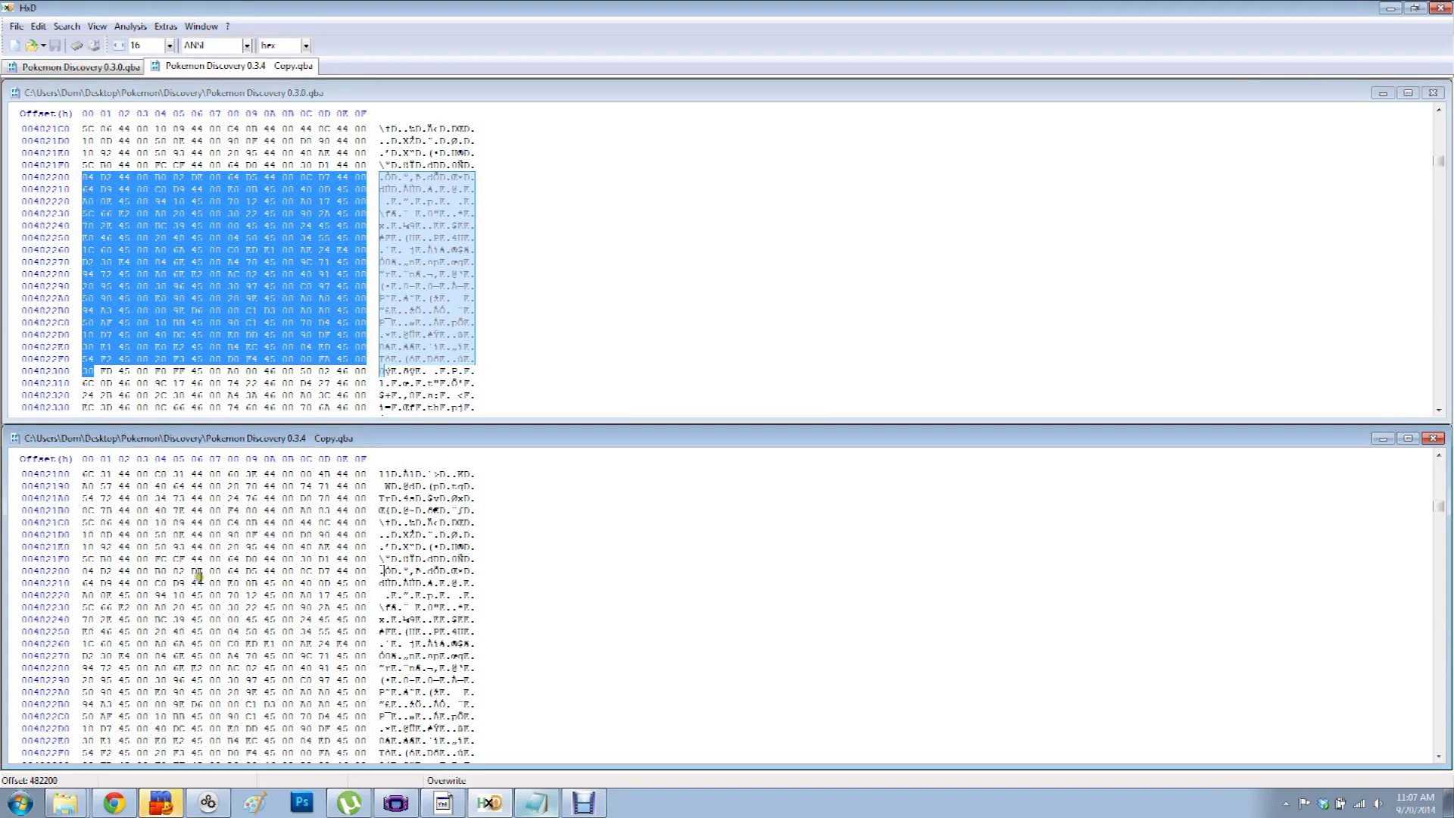
pyautogui.rightClick(82, 573)
pyautogui.click(123, 651)
pyautogui.scroll(-1, 124, 651)
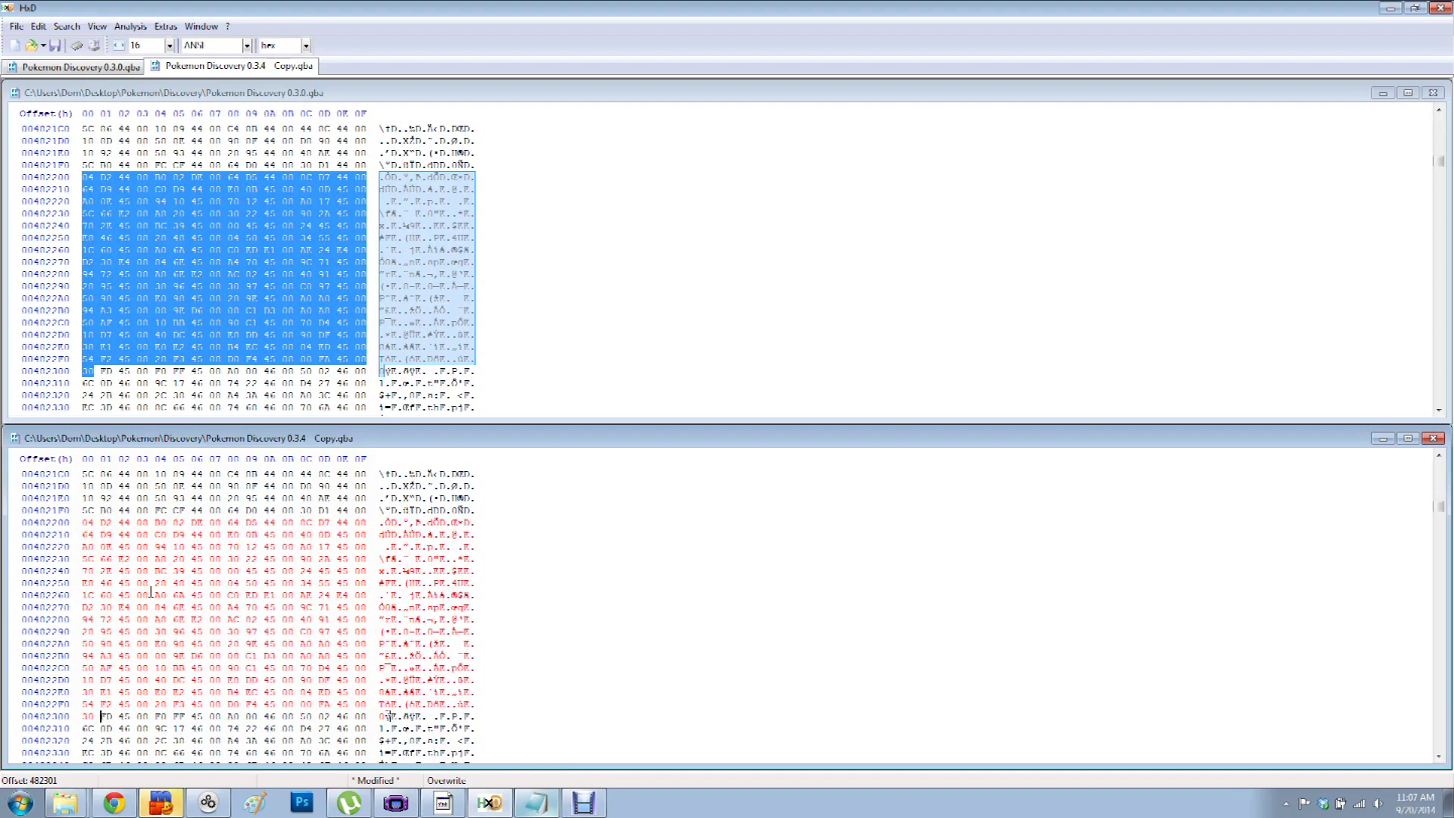
pyautogui.click(16, 25)
pyautogui.click(38, 90)
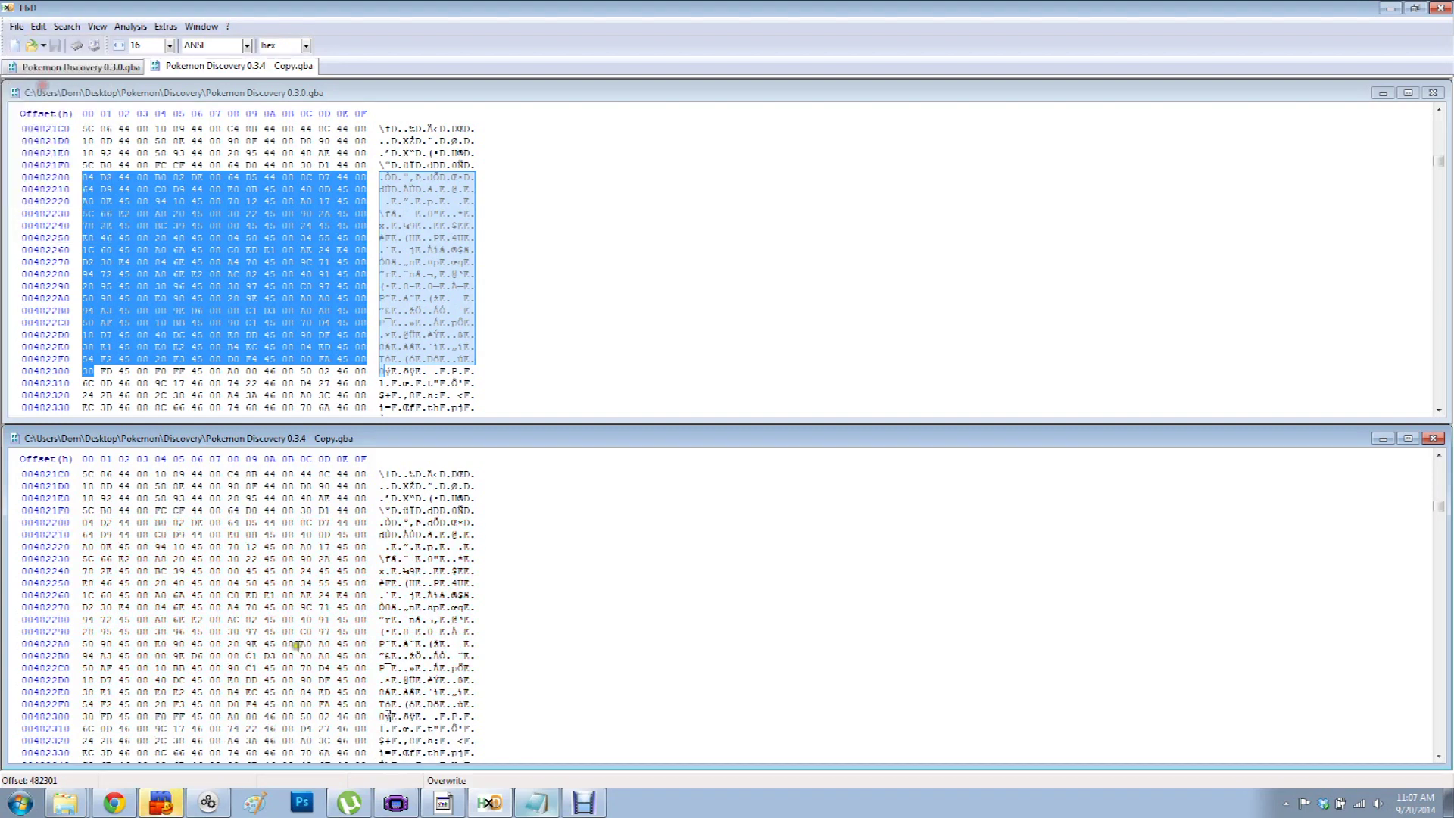
# - Switch to VisualBoyAdvance and load the patched Pokemon Discovery 0.3.4 copy to test it
pyautogui.click(395, 803)
pyautogui.click(846, 273)
pyautogui.click(856, 288)
pyautogui.doubleClick(852, 375)
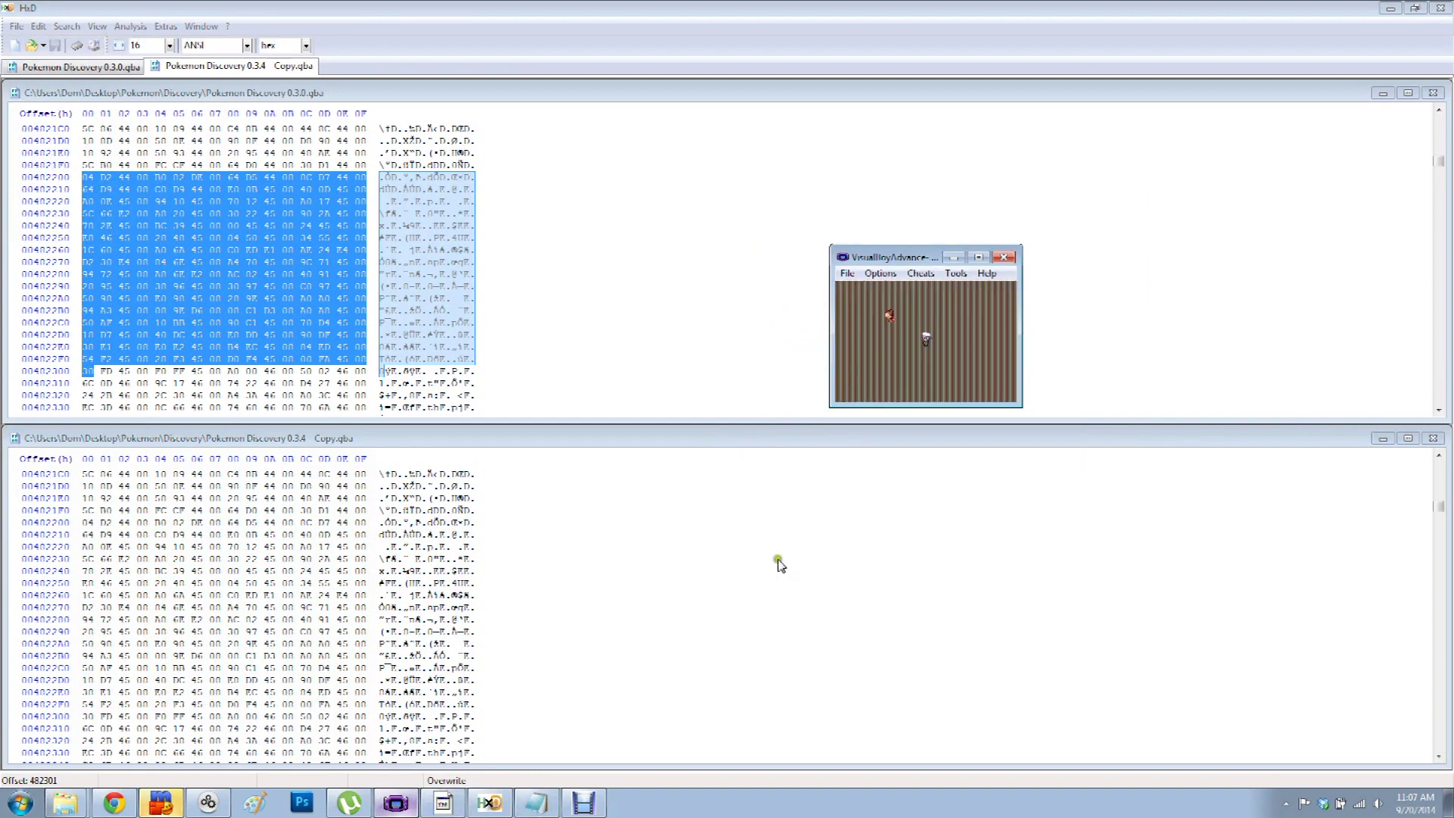
# - Mark 482300 as NOT WORKING in the Key notes directly under 482200, with a blank line separating it from the working offsets
pyautogui.click(436, 804)
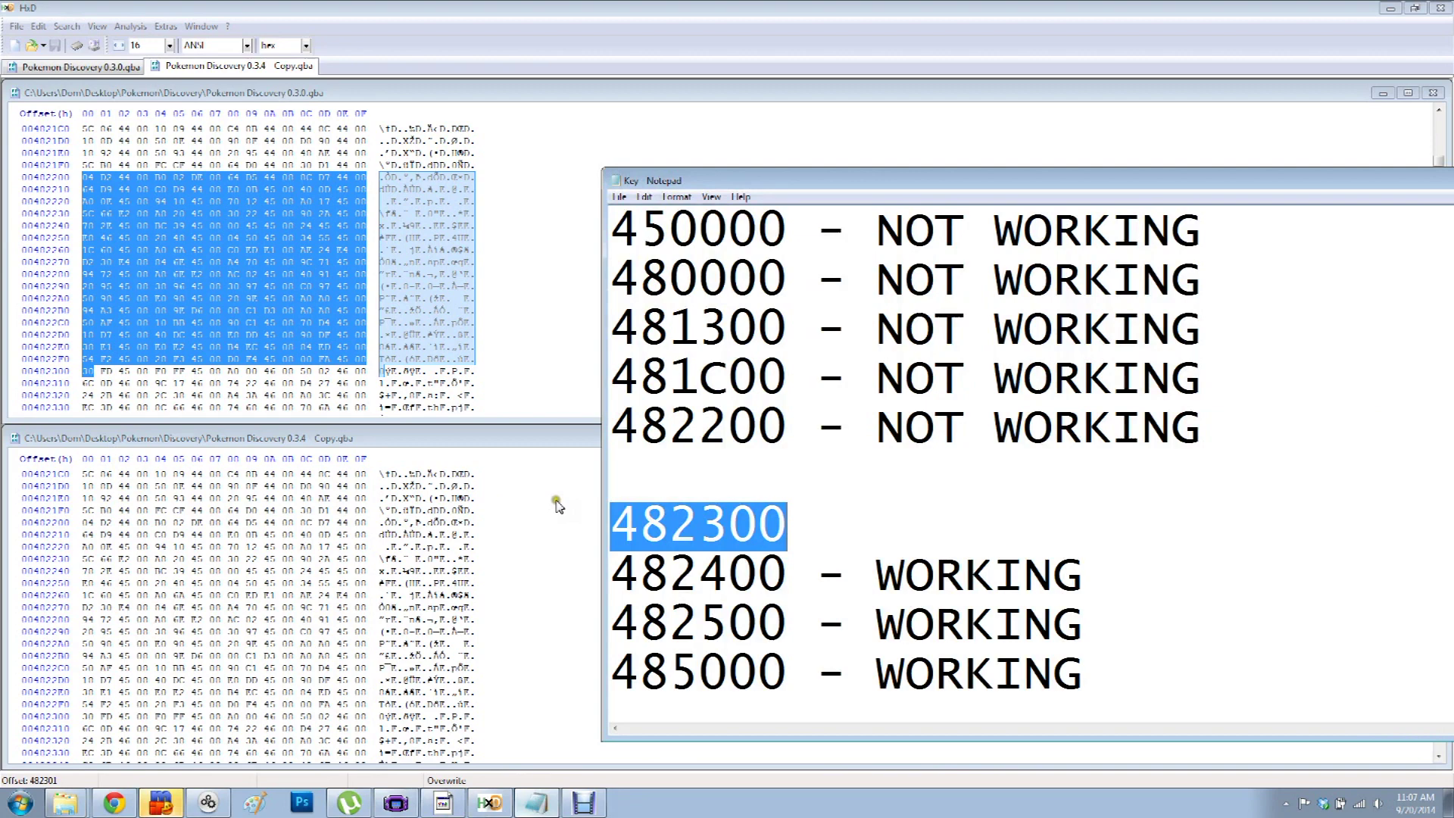
pyautogui.click(615, 527)
pyautogui.press('BackSpace')
pyautogui.click(795, 477)
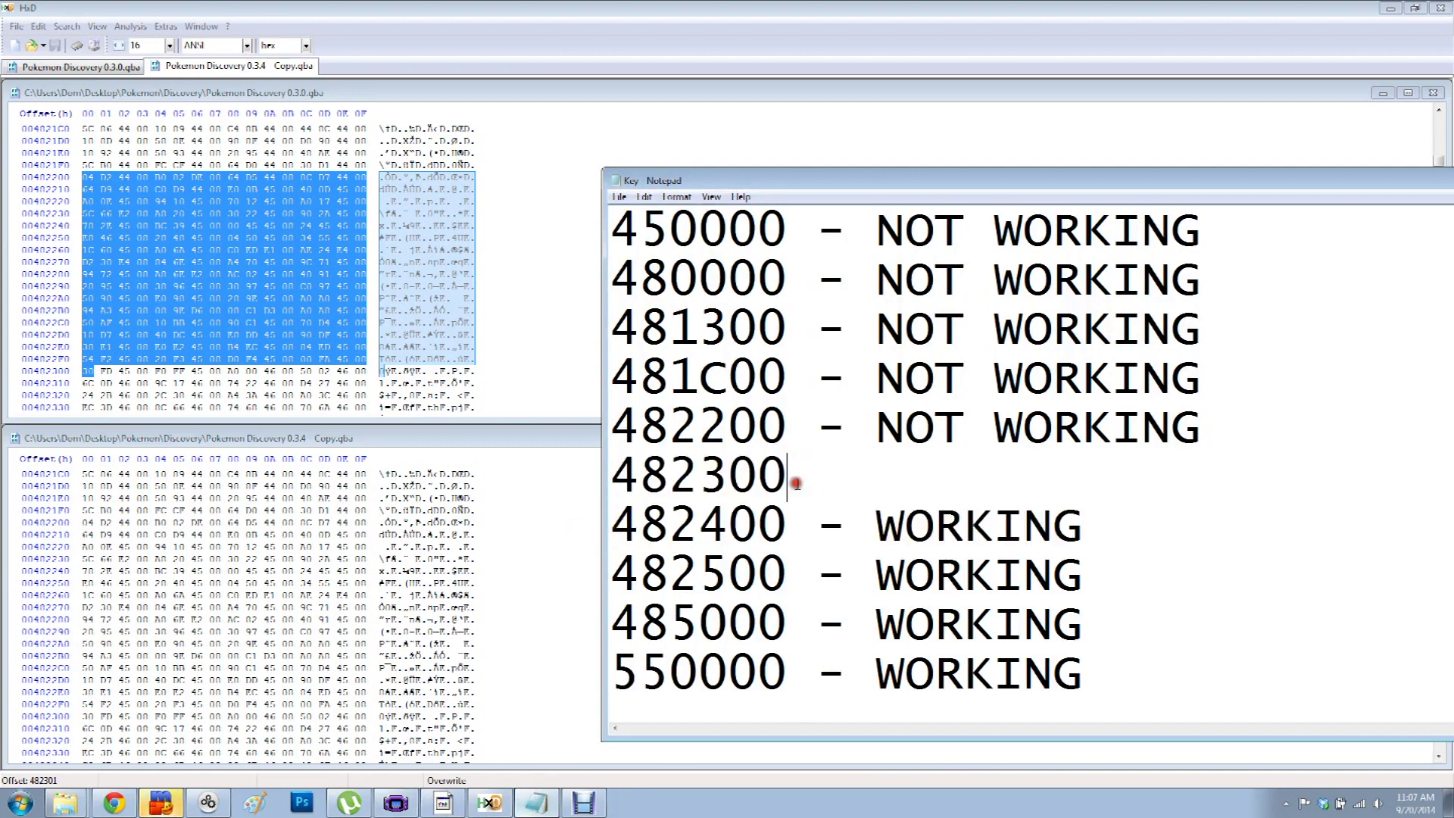
pyautogui.click(587, 804)
pyautogui.click(866, 461)
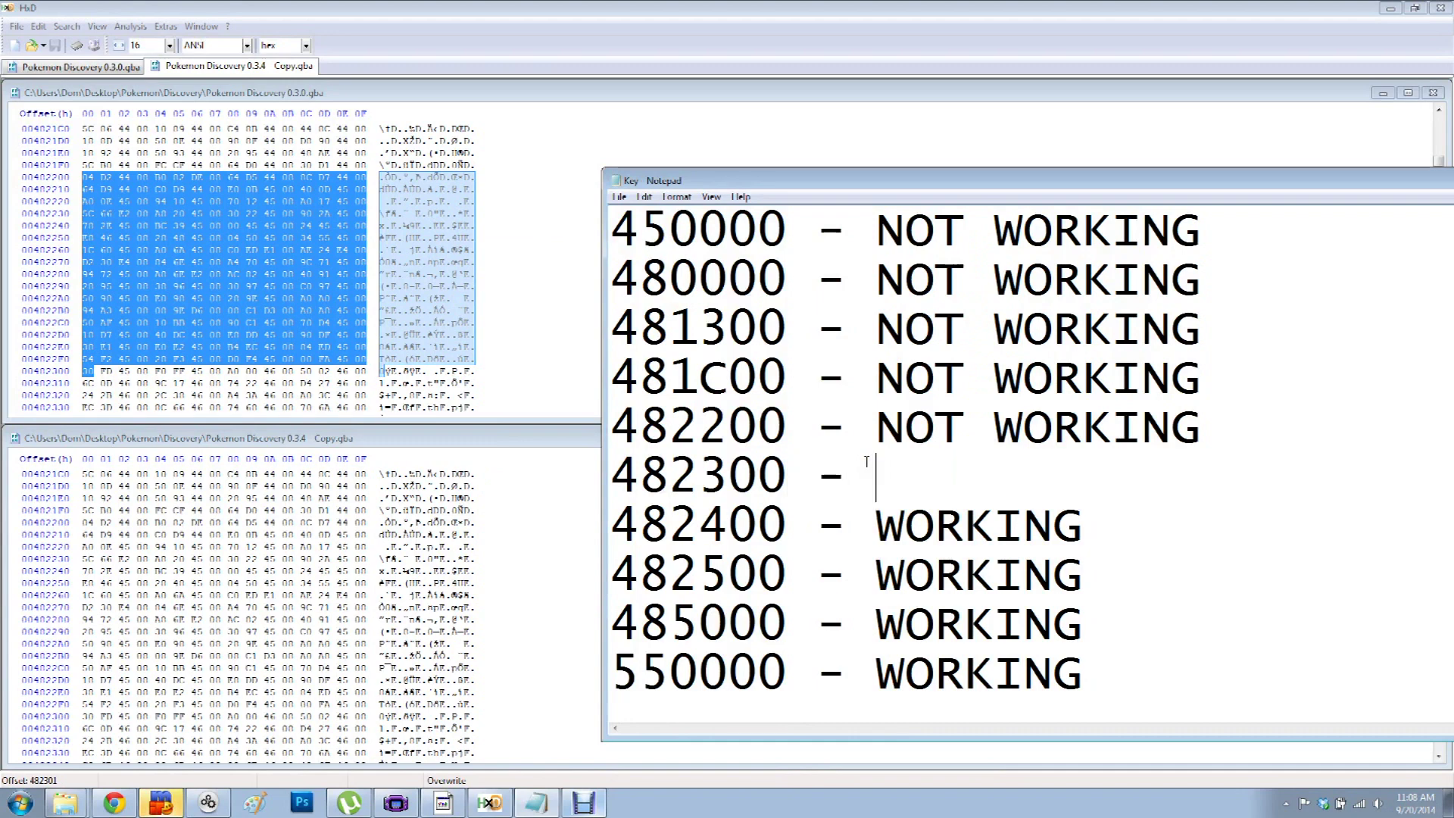
pyautogui.write('NOT WORKING')
pyautogui.press('Return')
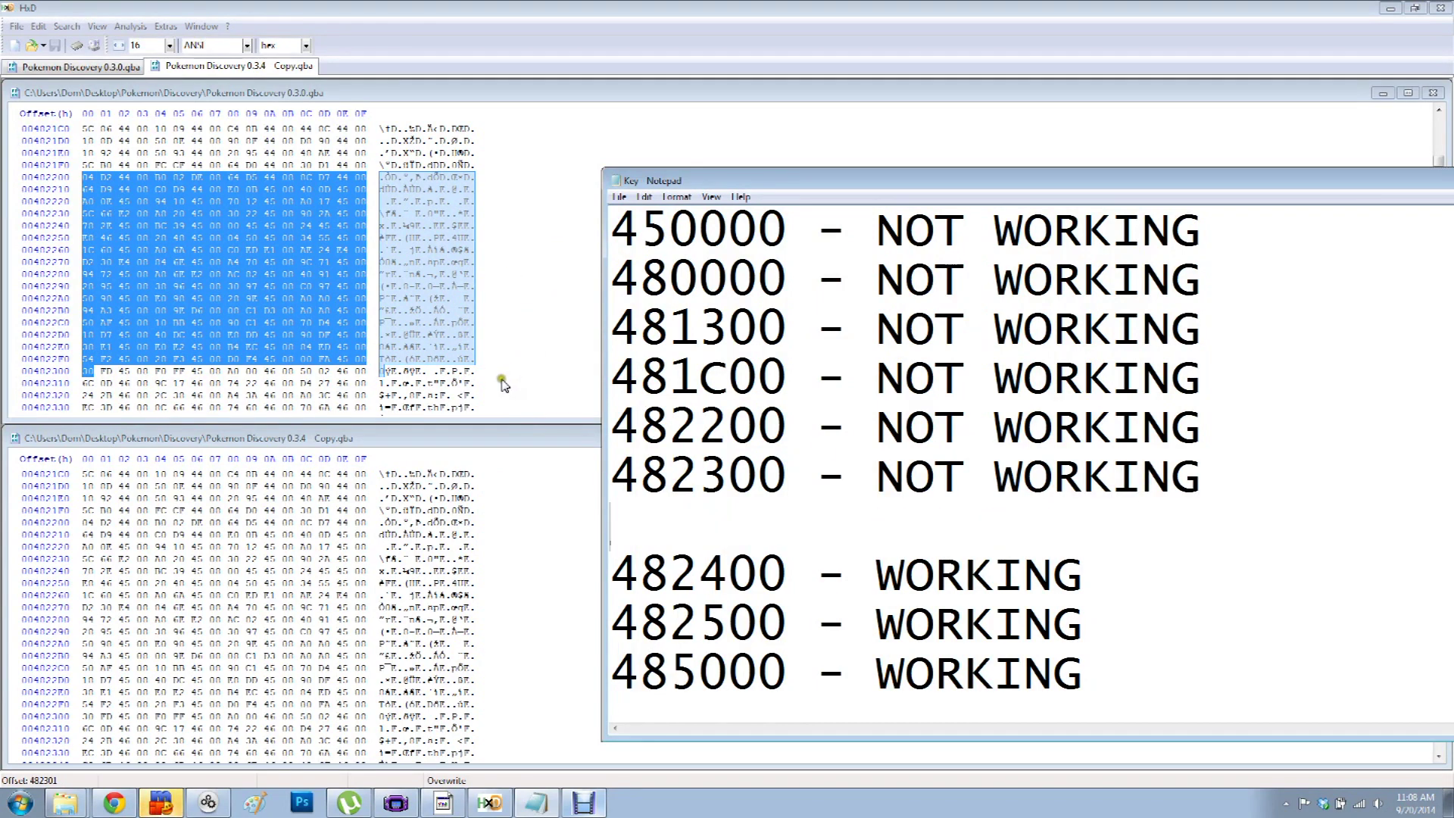
pyautogui.moveTo(673, 477); pyautogui.dragTo(662, 539)
pyautogui.click(786, 553)
pyautogui.moveTo(758, 540); pyautogui.dragTo(796, 636)
pyautogui.click(774, 561)
pyautogui.moveTo(727, 564); pyautogui.dragTo(698, 477)
pyautogui.click(749, 545)
# - Return to HxD and select the block from offset 482300 to 482400 in Pokemon Discovery 0.3.0.gba
pyautogui.click(93, 373)
pyautogui.scroll(-3, 97, 373)
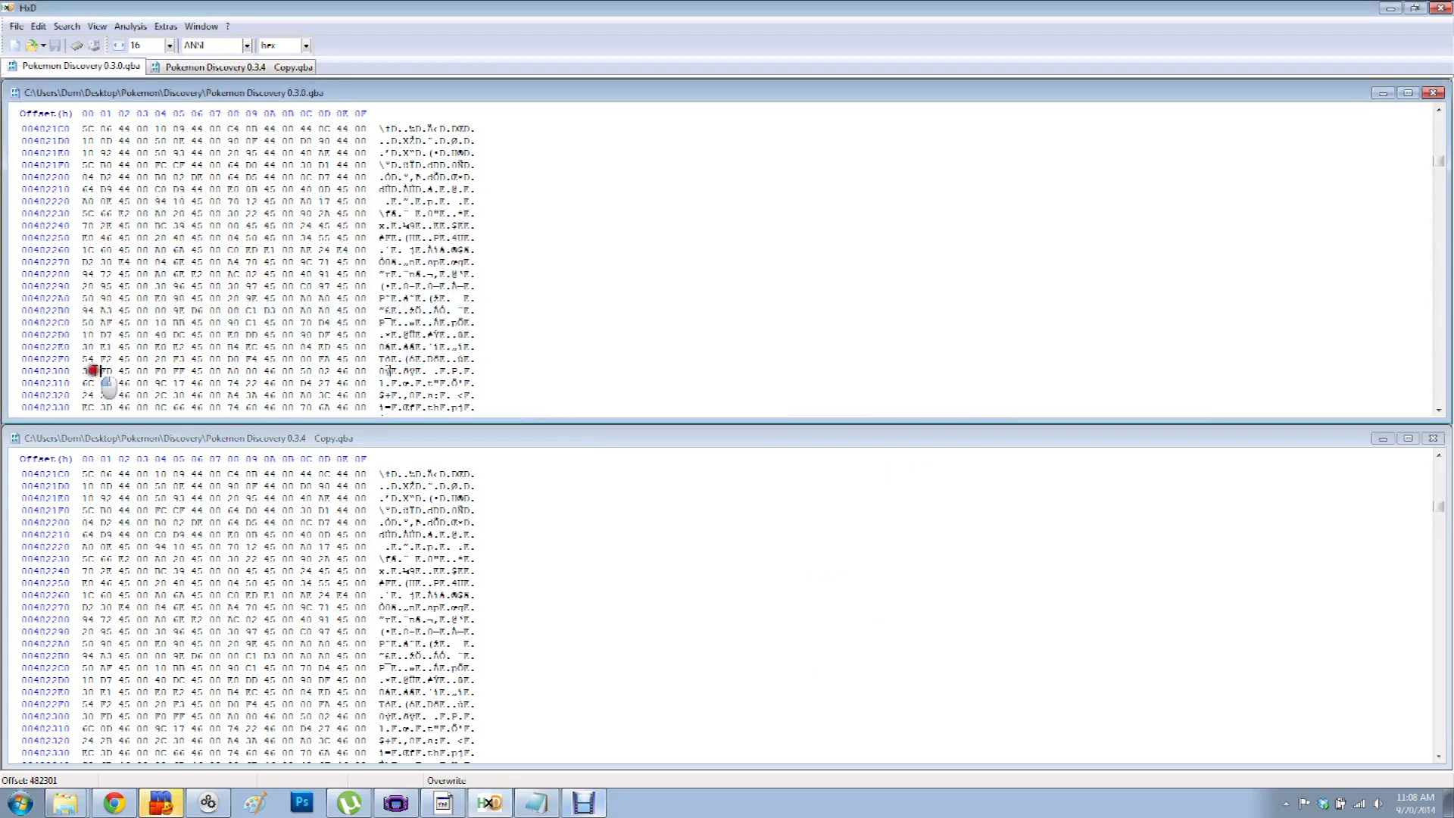
pyautogui.scroll(-4, 97, 373)
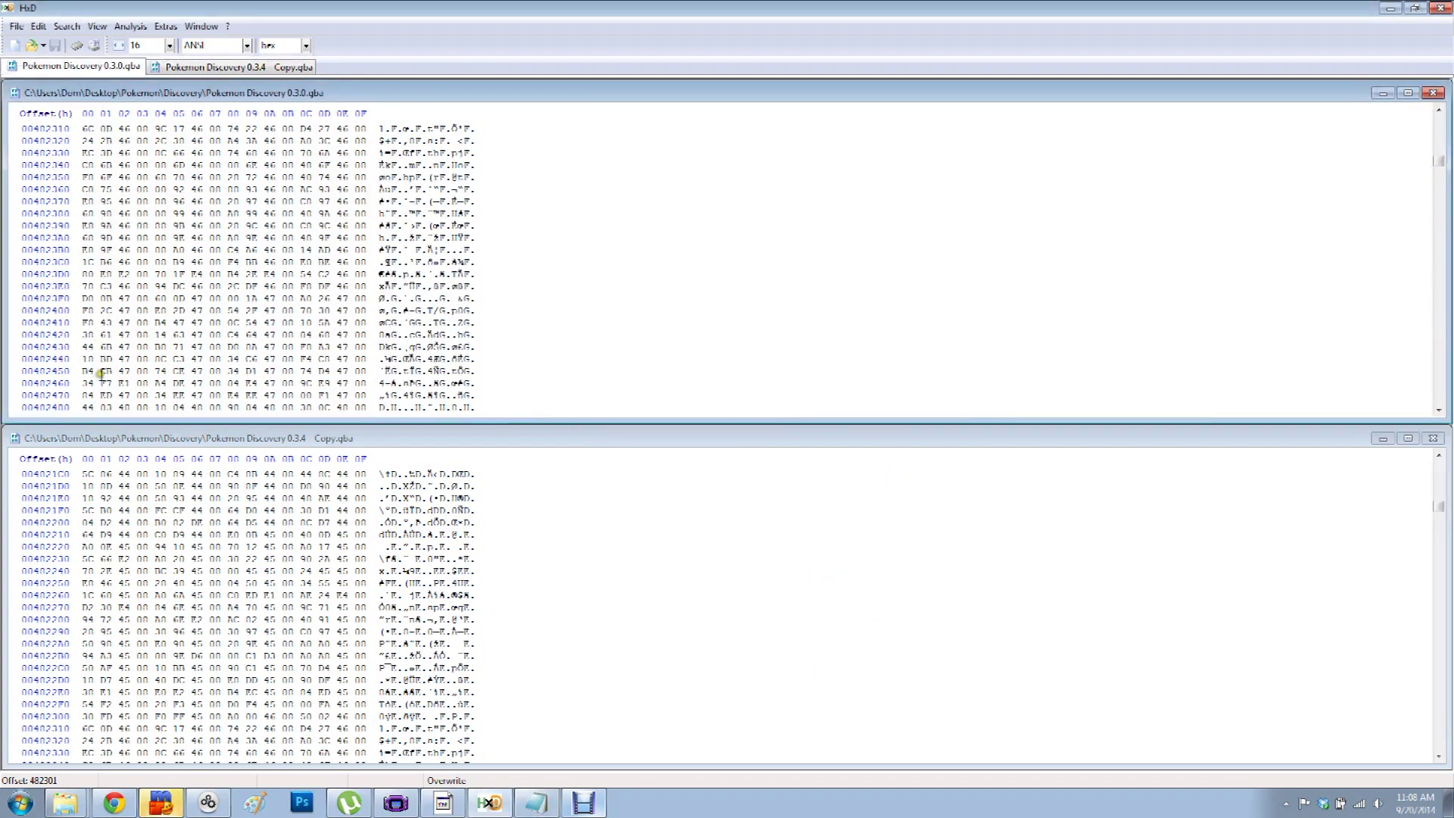
pyautogui.click(38, 27)
pyautogui.click(73, 209)
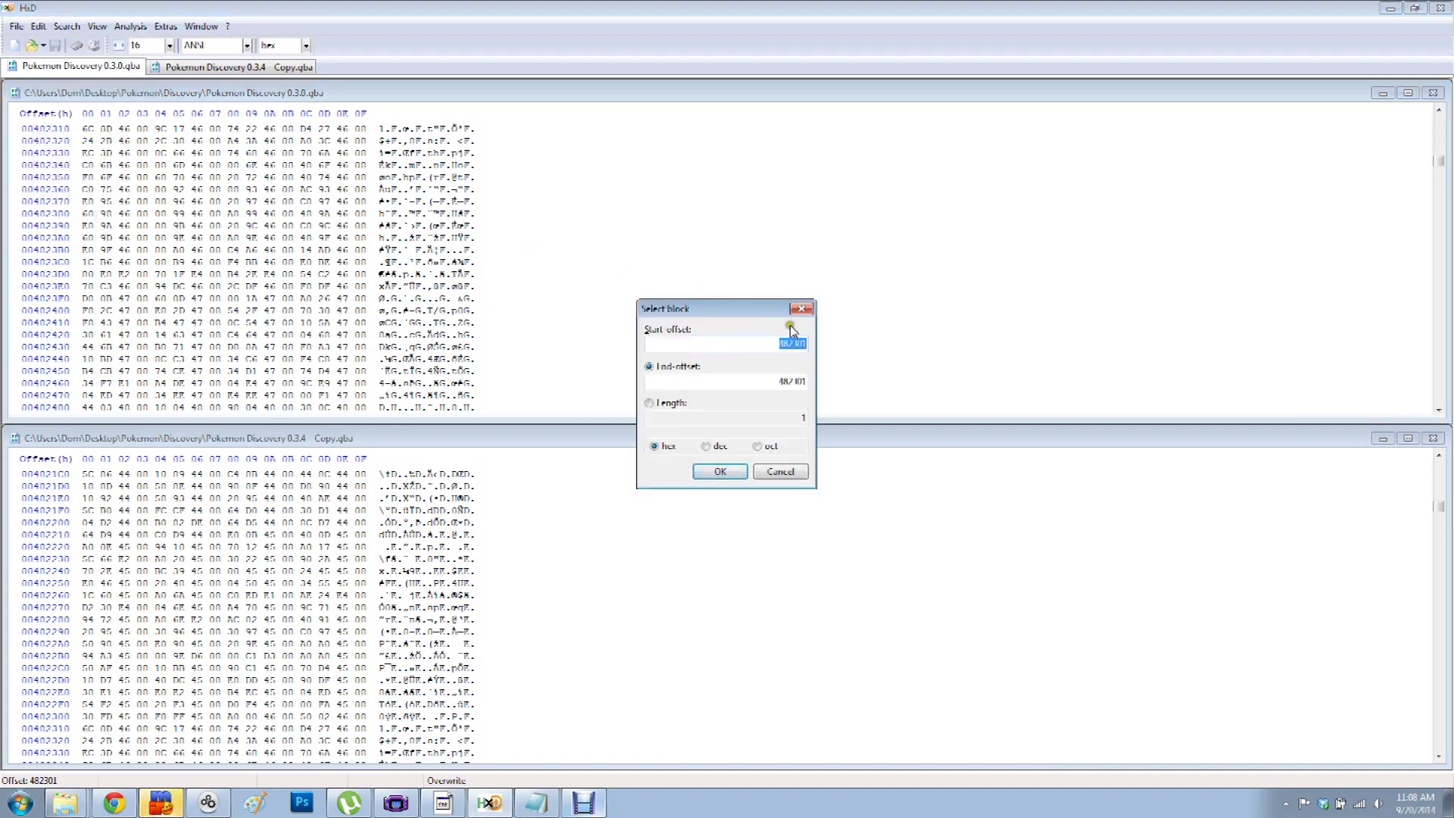
pyautogui.click(805, 344)
pyautogui.click(792, 382)
pyautogui.press('BackSpace')
pyautogui.press('BackSpace')
pyautogui.write('00')
pyautogui.click(736, 469)
pyautogui.scroll(2, 514, 324)
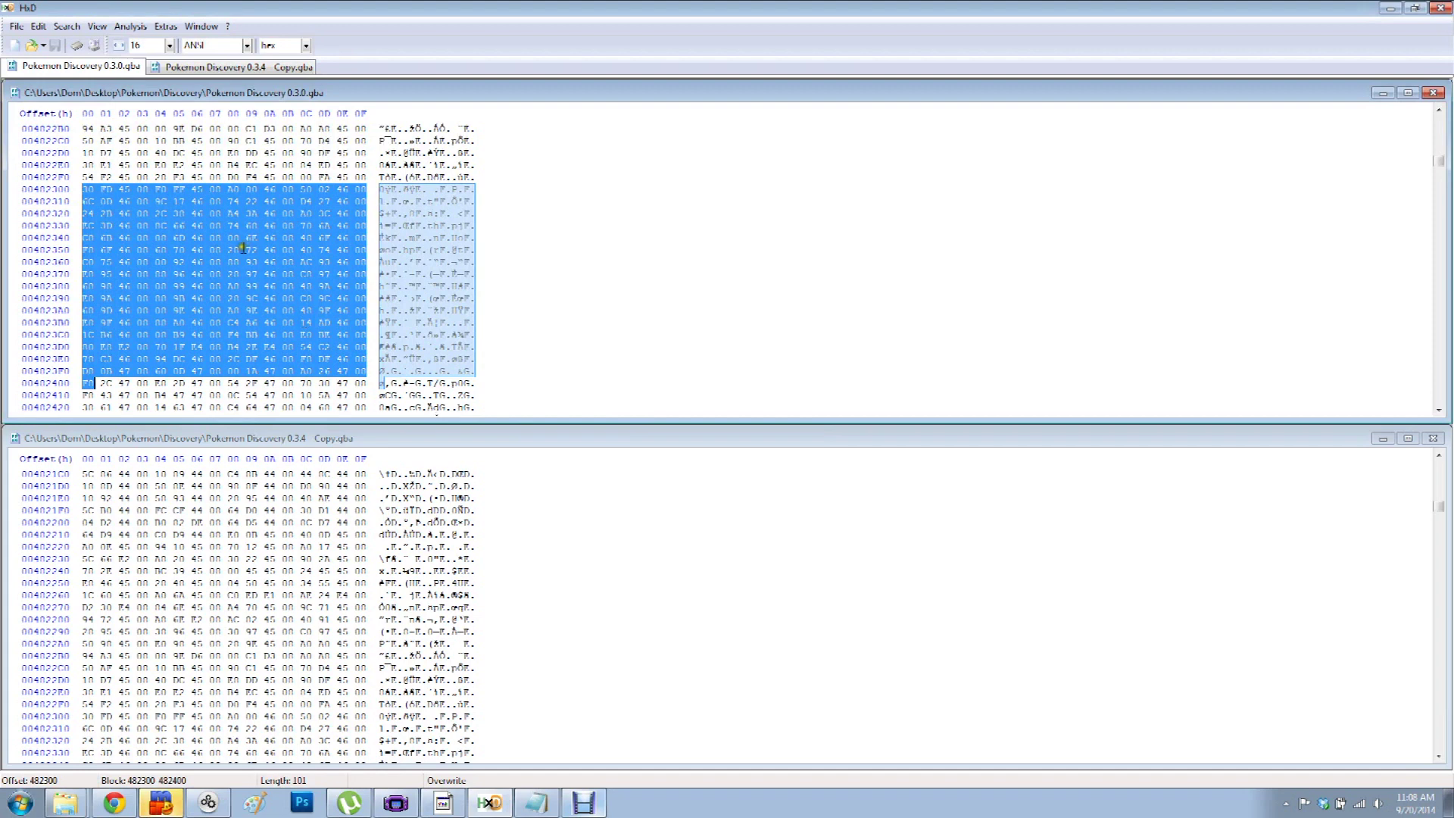
# - Select the matching block from offset 482300 to 482400 in Pokemon Discovery 0.3.4 - Copy.gba
pyautogui.click(296, 438)
pyautogui.click(38, 27)
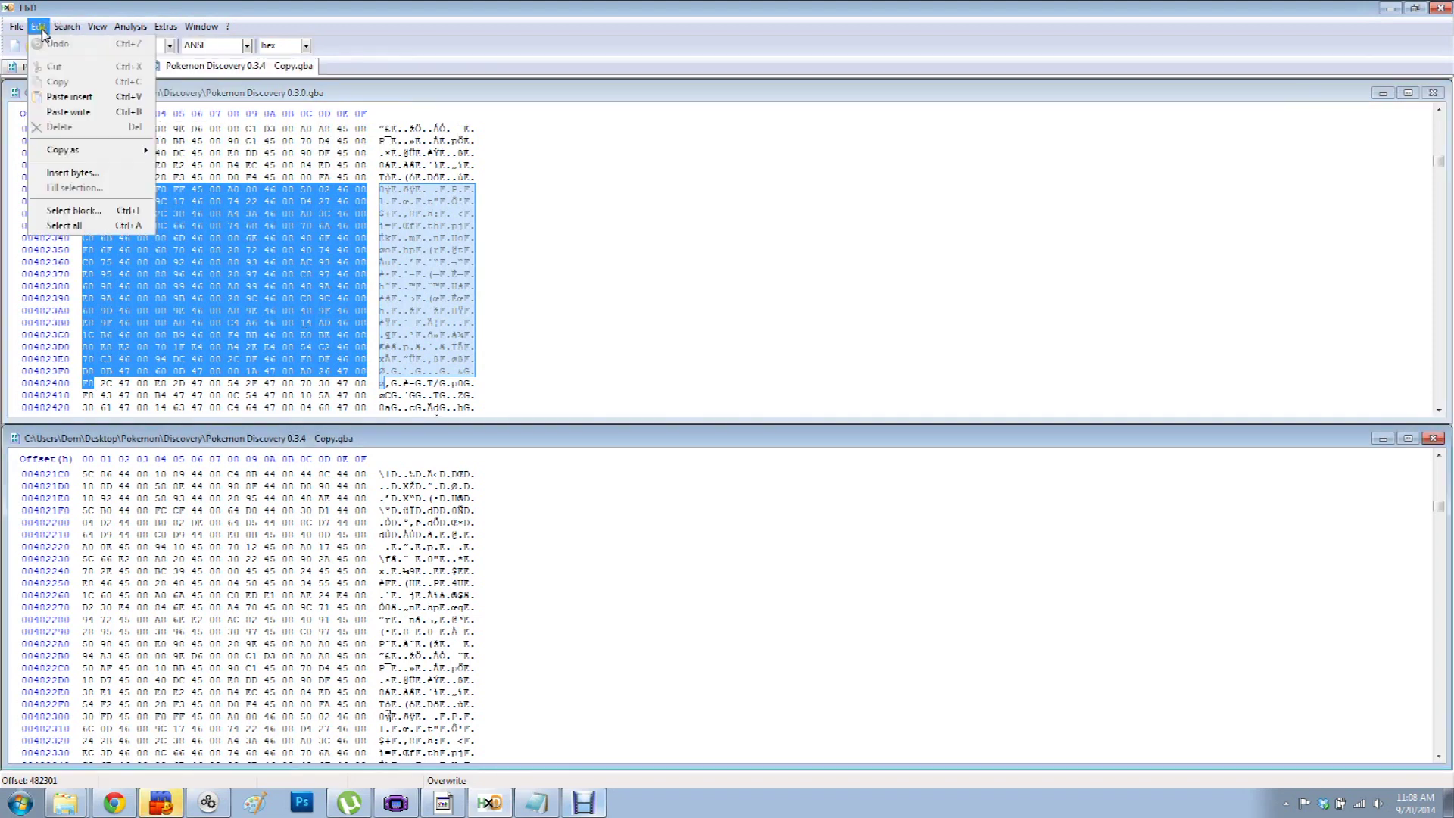
pyautogui.click(97, 205)
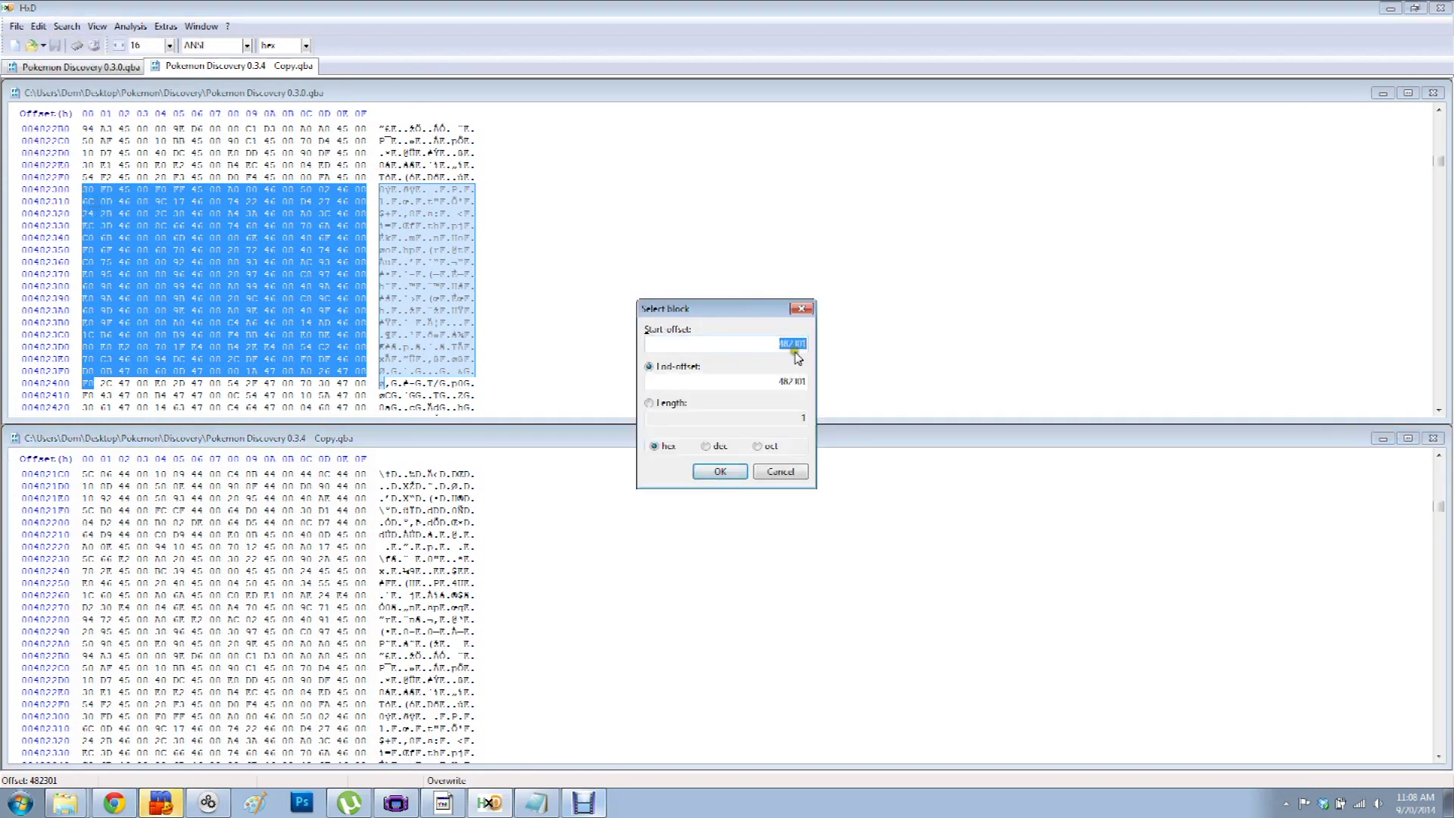
pyautogui.write('482300')
pyautogui.doubleClick(789, 378)
pyautogui.write('482400')
pyautogui.click(731, 469)
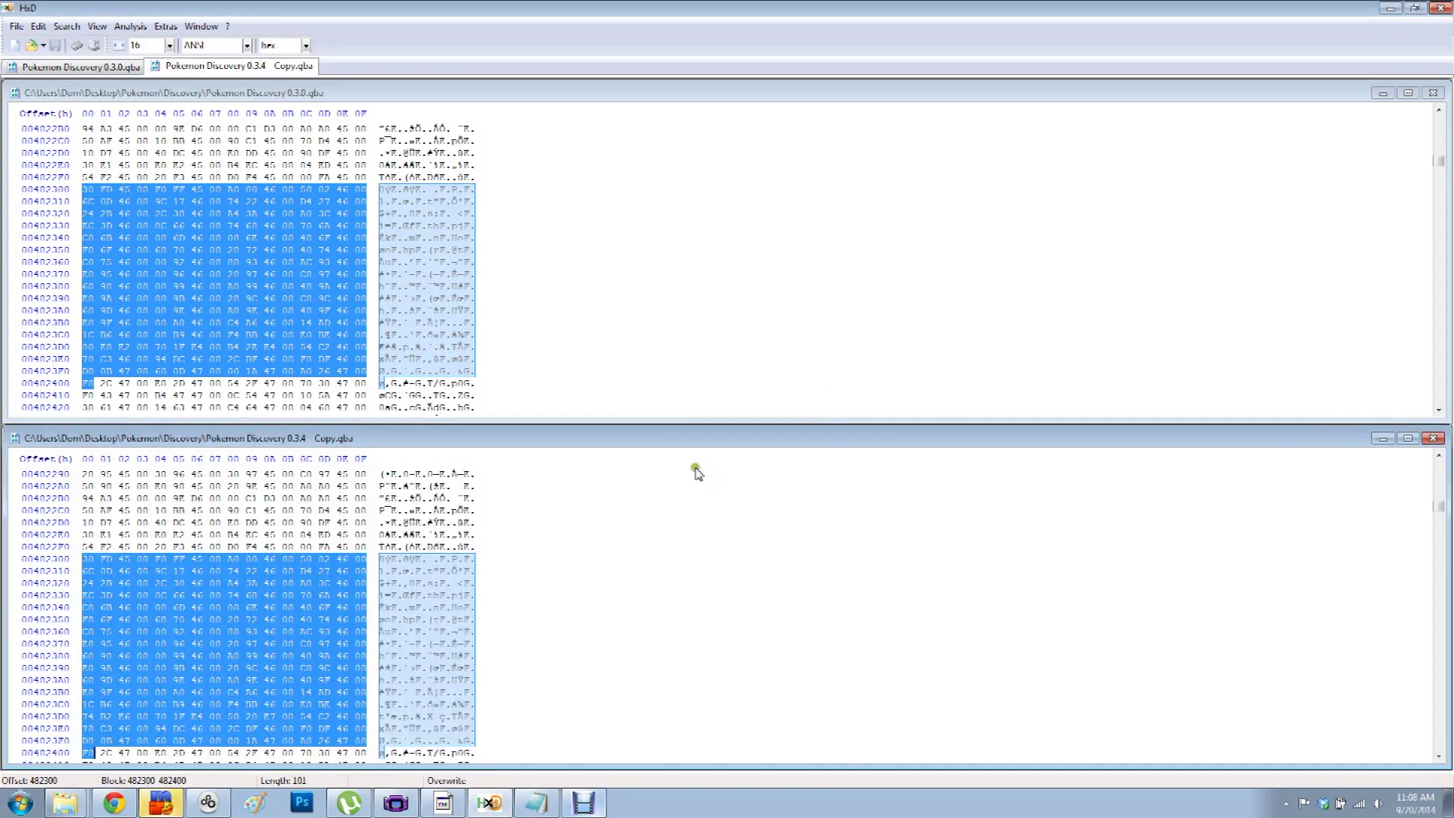
# - Clear both block selections and go to offset 482300 in each of the two files
pyautogui.click(84, 559)
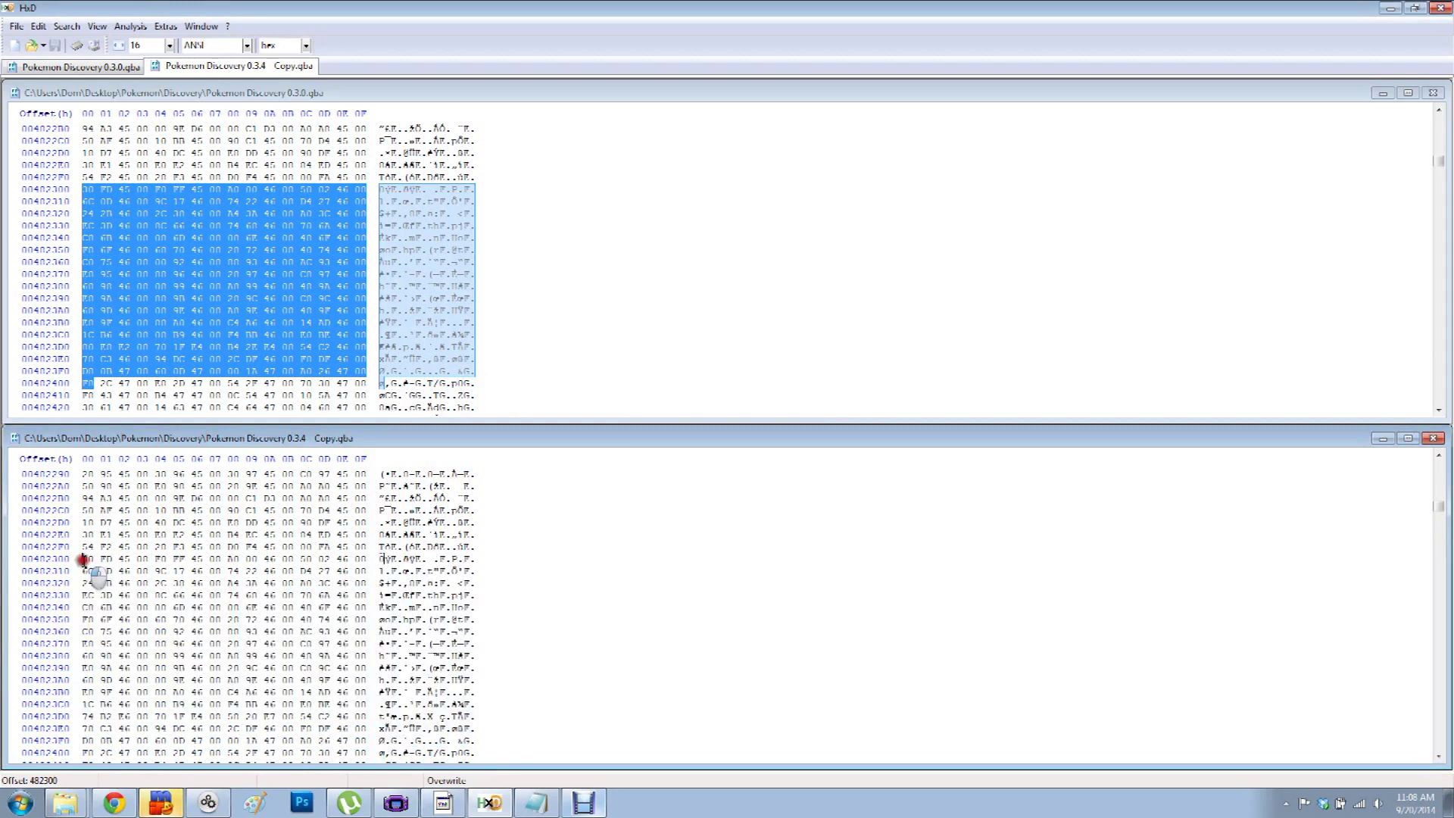
pyautogui.click(84, 187)
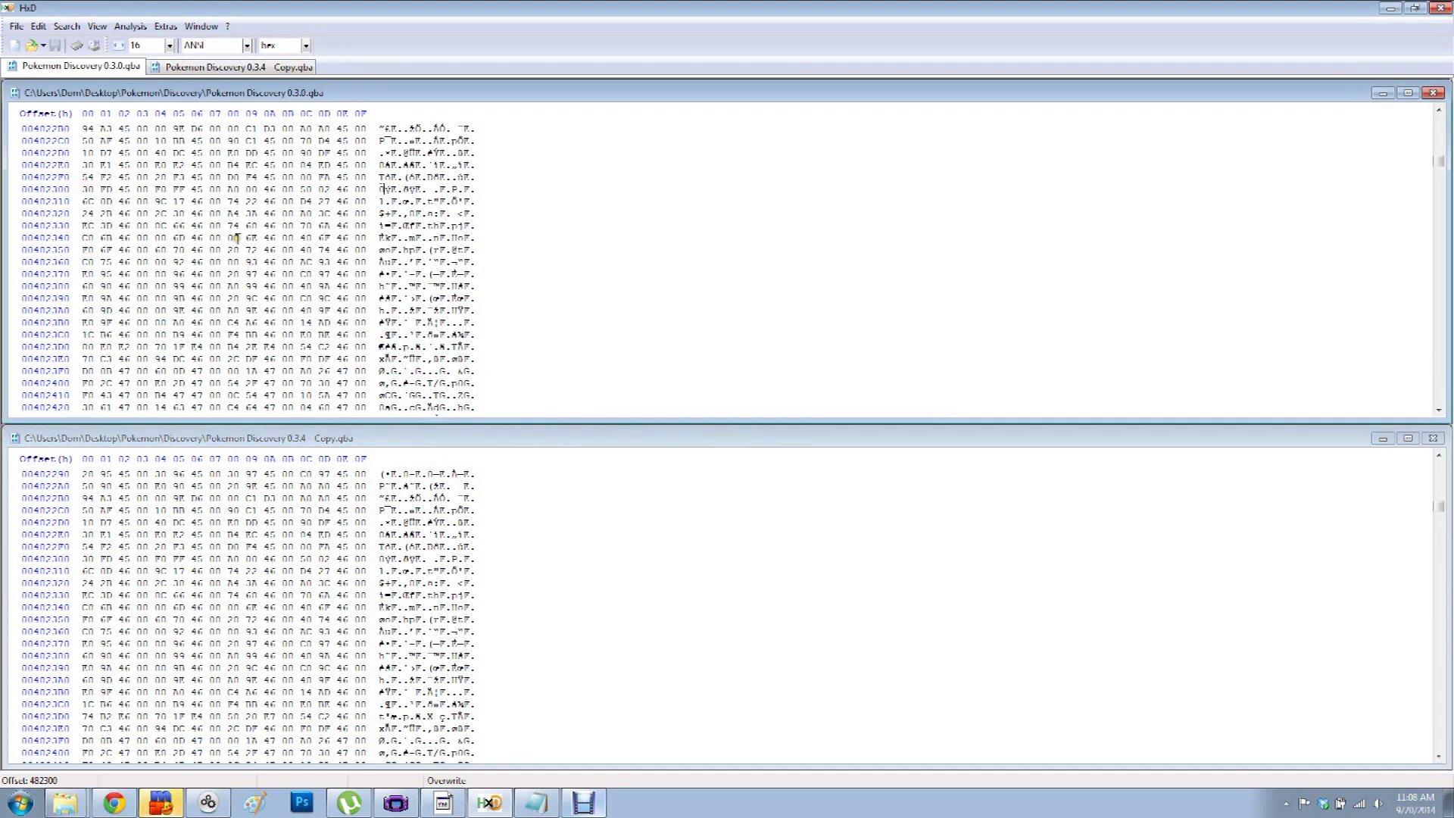
pyautogui.hotkey('ctrl', 'g')
pyautogui.write('48')
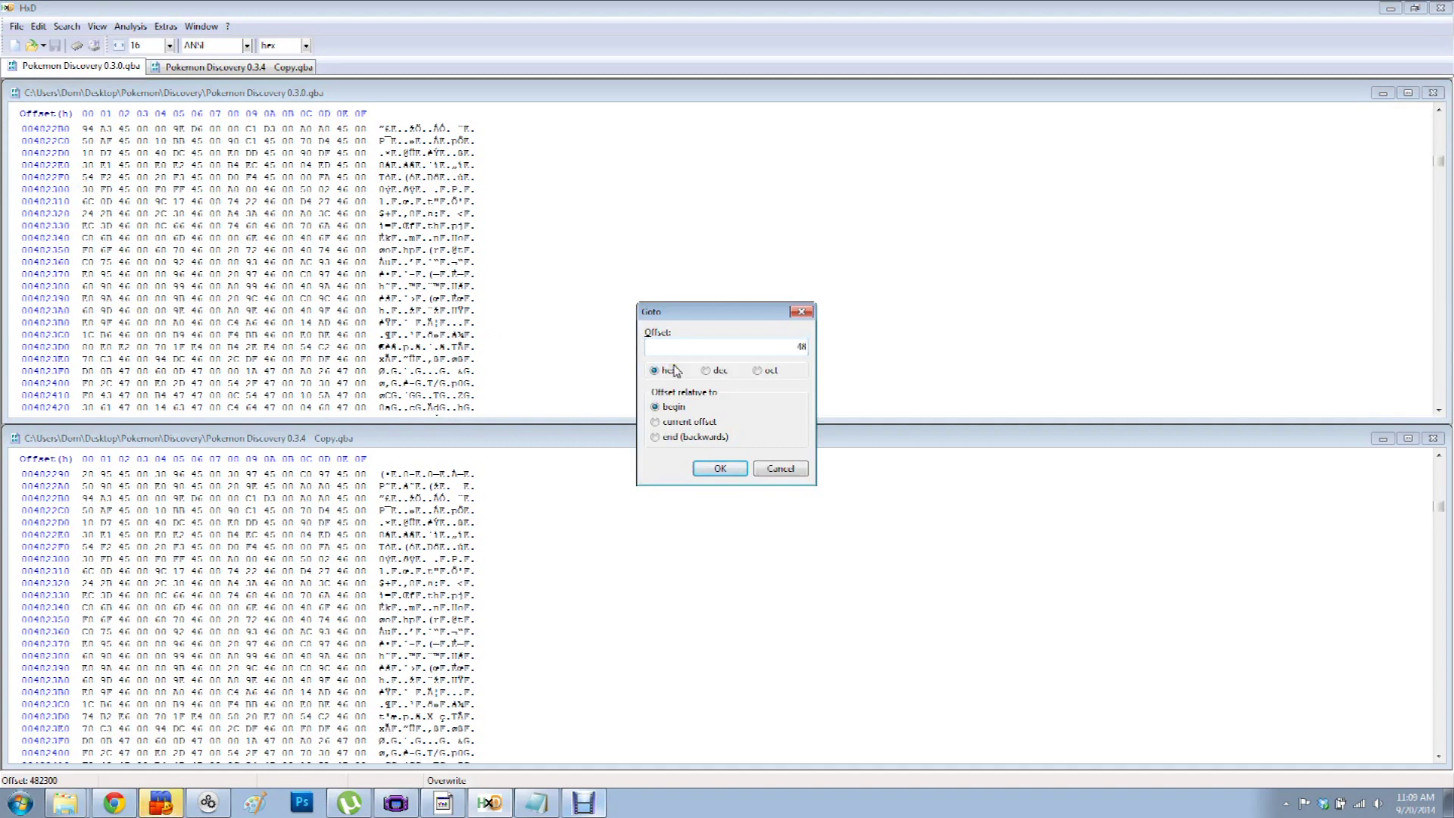
pyautogui.write('2300')
pyautogui.click(721, 468)
pyautogui.click(721, 469)
pyautogui.hotkey('ctrl', 'g')
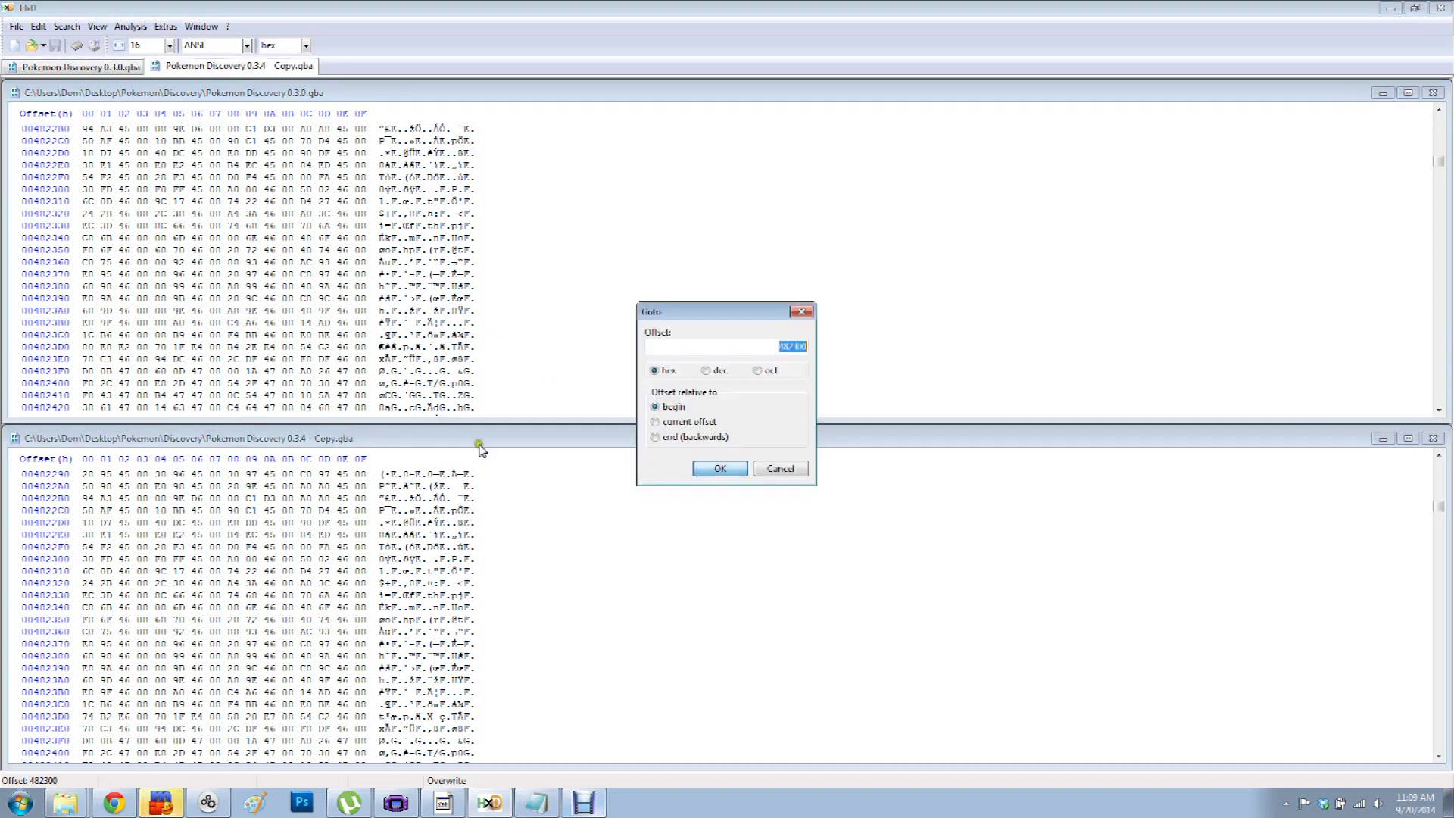
pyautogui.click(713, 470)
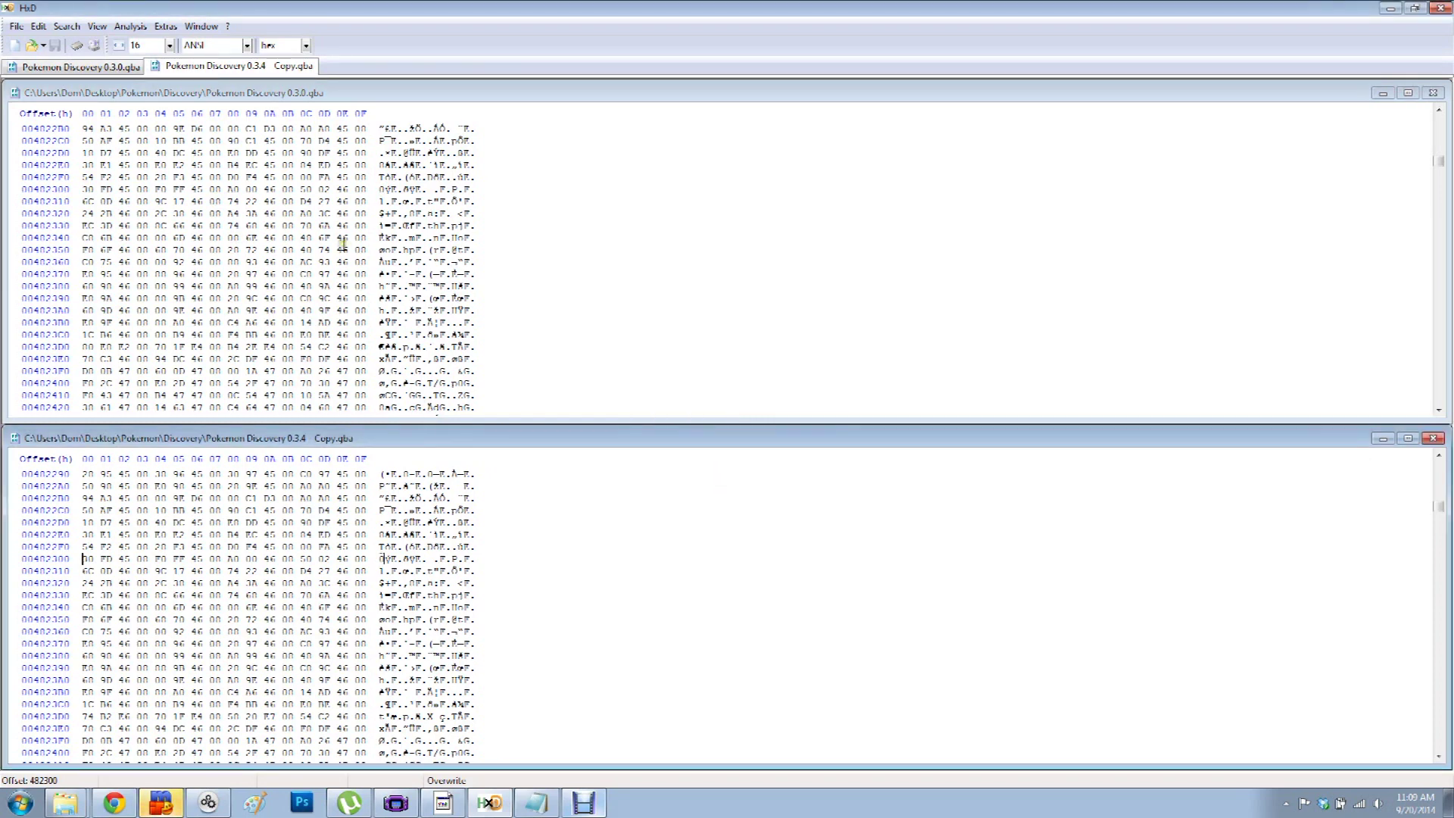
# - Step forward through the byte differences between the two files, from offset 482300 until past 482400
pyautogui.press('F6')
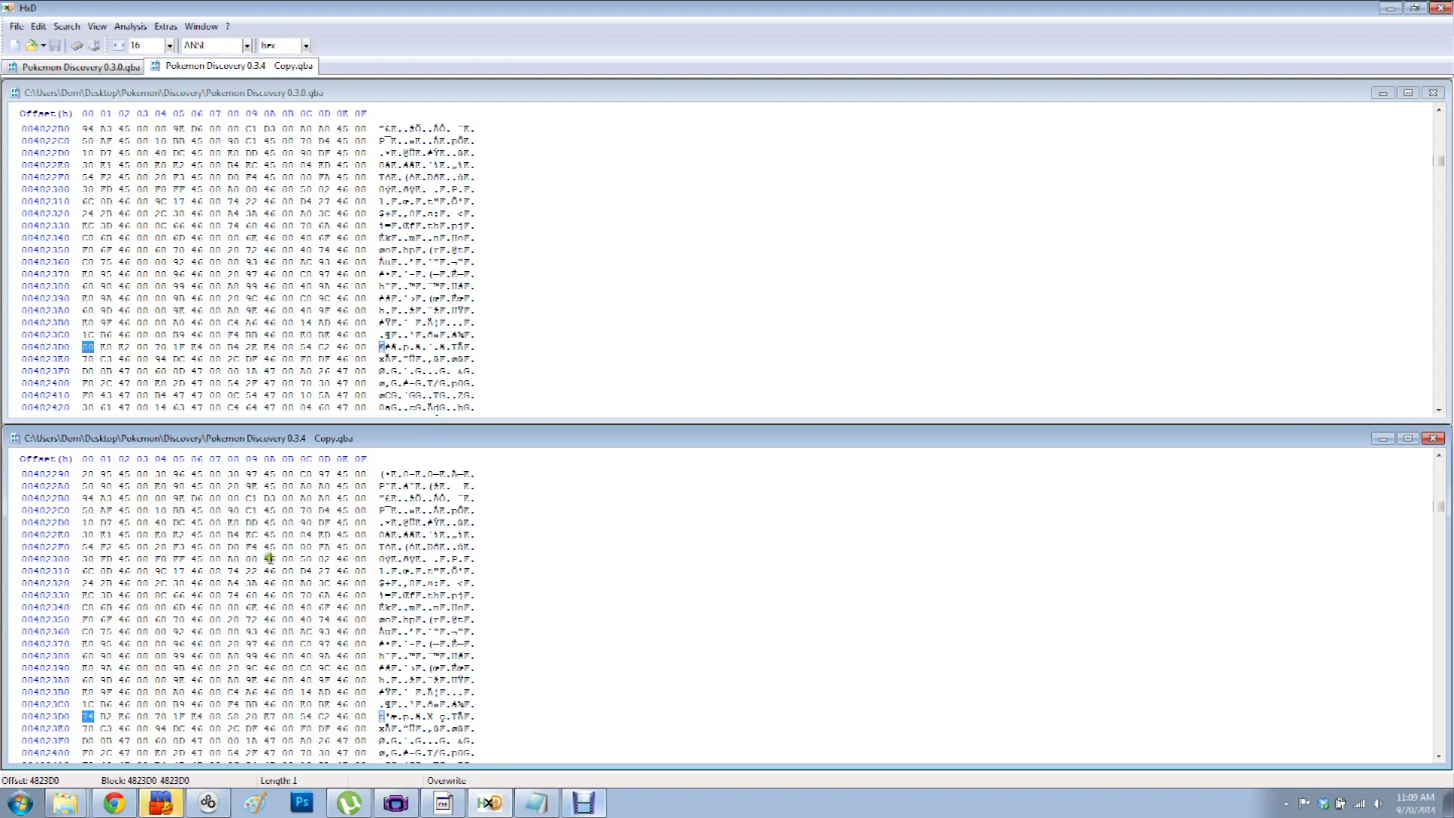
pyautogui.scroll(-1, 160, 746)
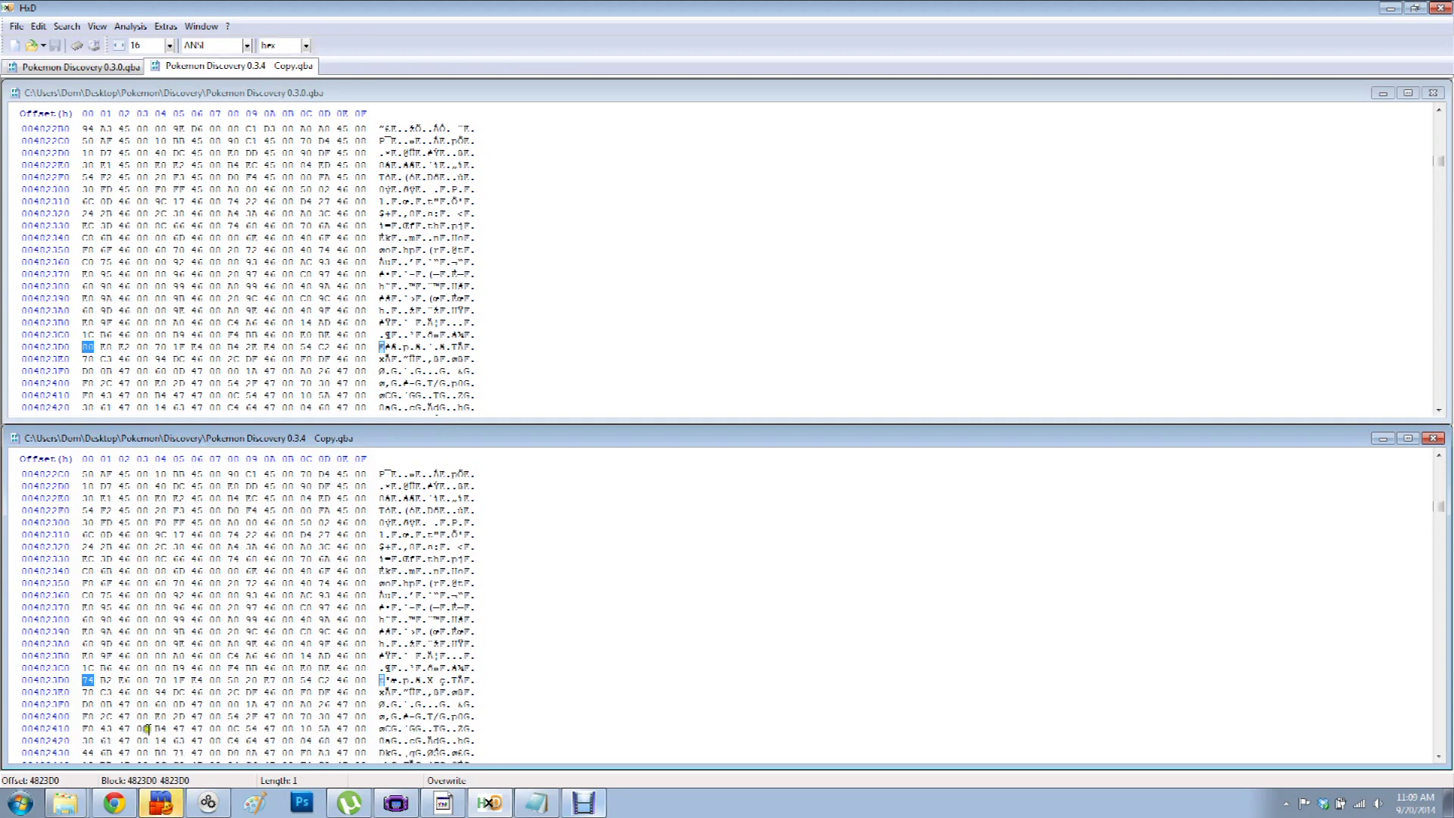
pyautogui.press('Right')
pyautogui.press('Right')
pyautogui.press('Right')
pyautogui.press('Right')
pyautogui.press('Right')
pyautogui.press('Right')
pyautogui.press('Right')
pyautogui.press('Right')
pyautogui.press('Right')
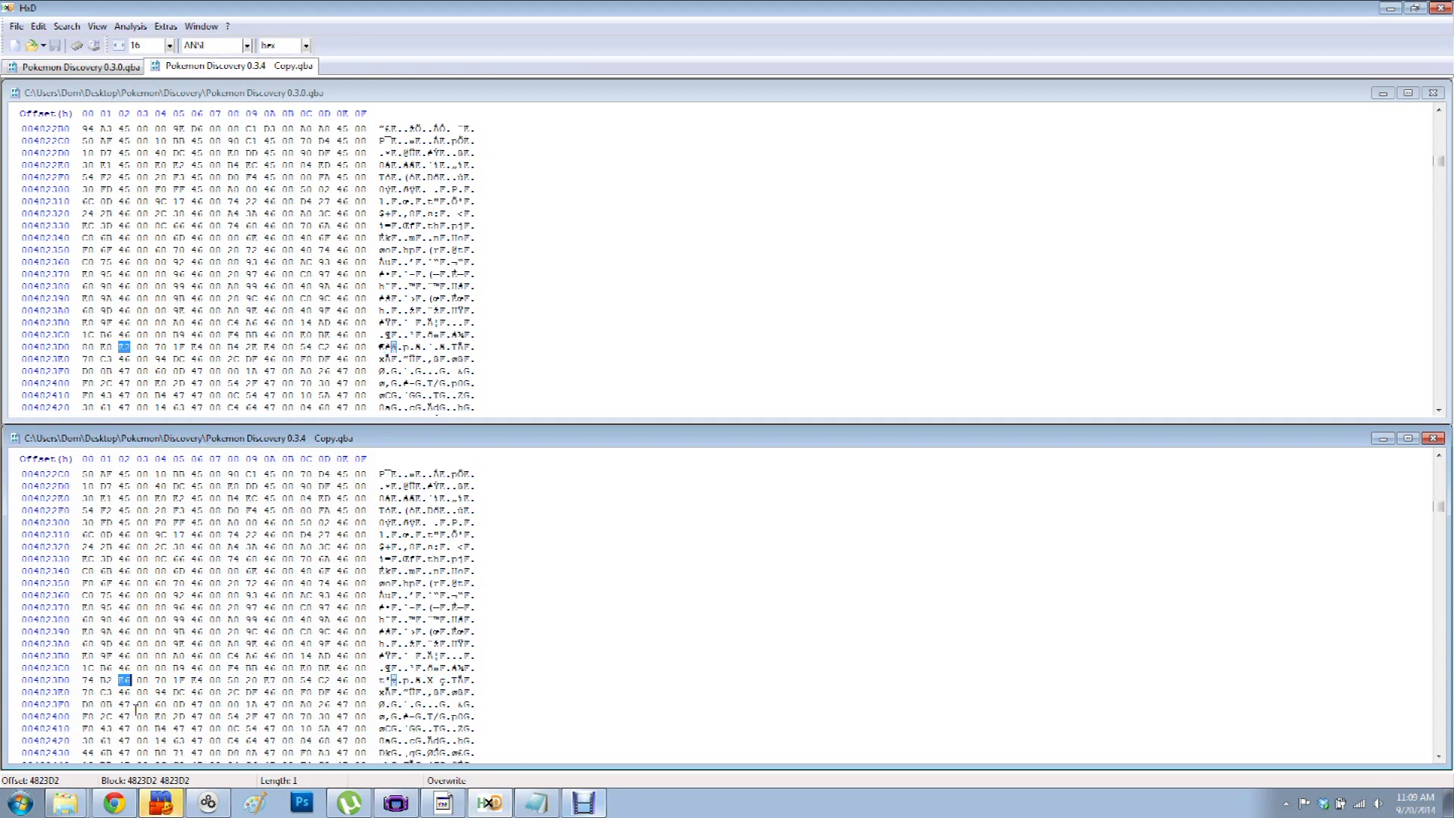
pyautogui.press('F6')
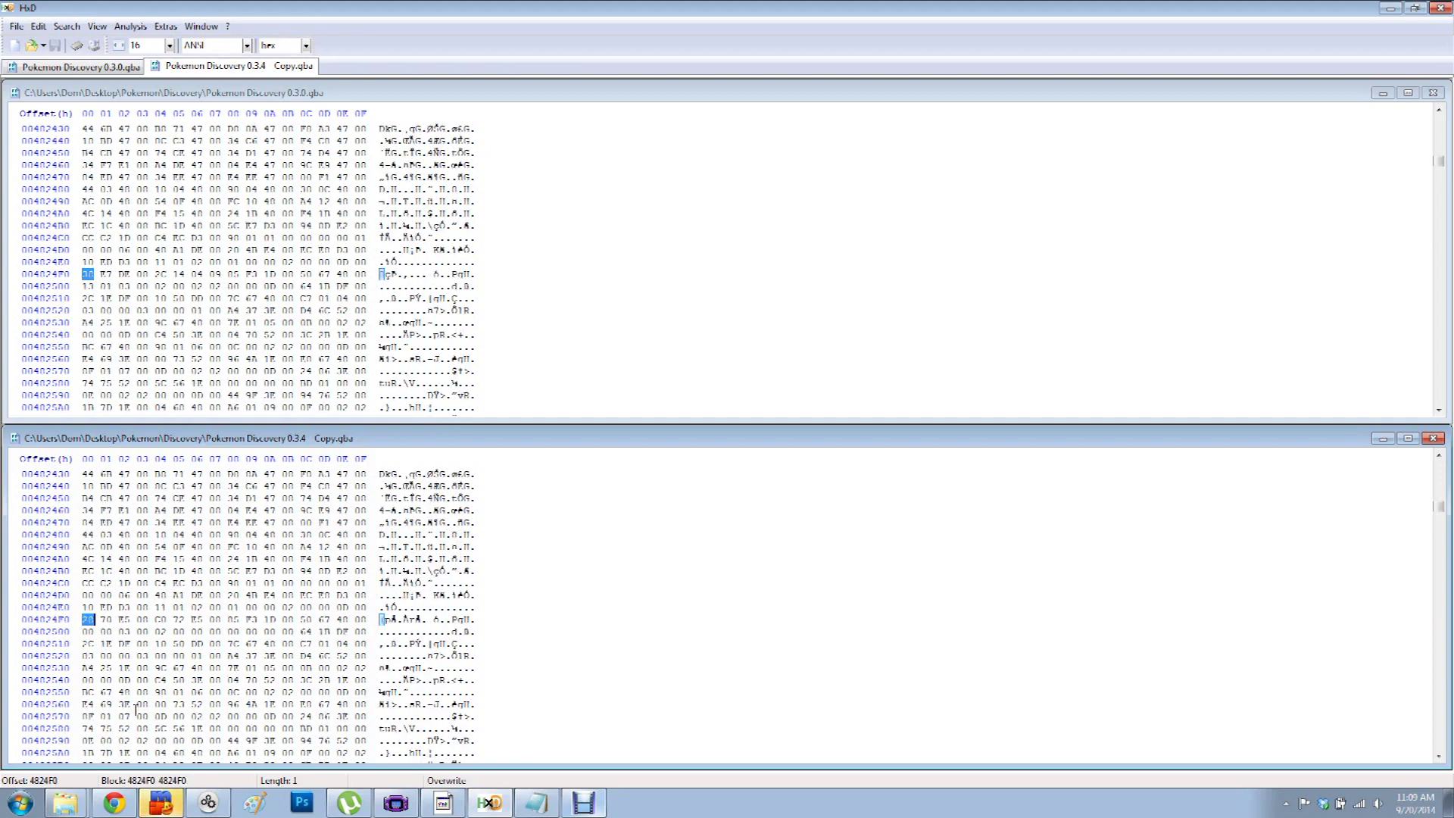
# - Check the Key notes for the suspect range, and step back through the byte differences to offset 4823D1 in both files
pyautogui.click(546, 806)
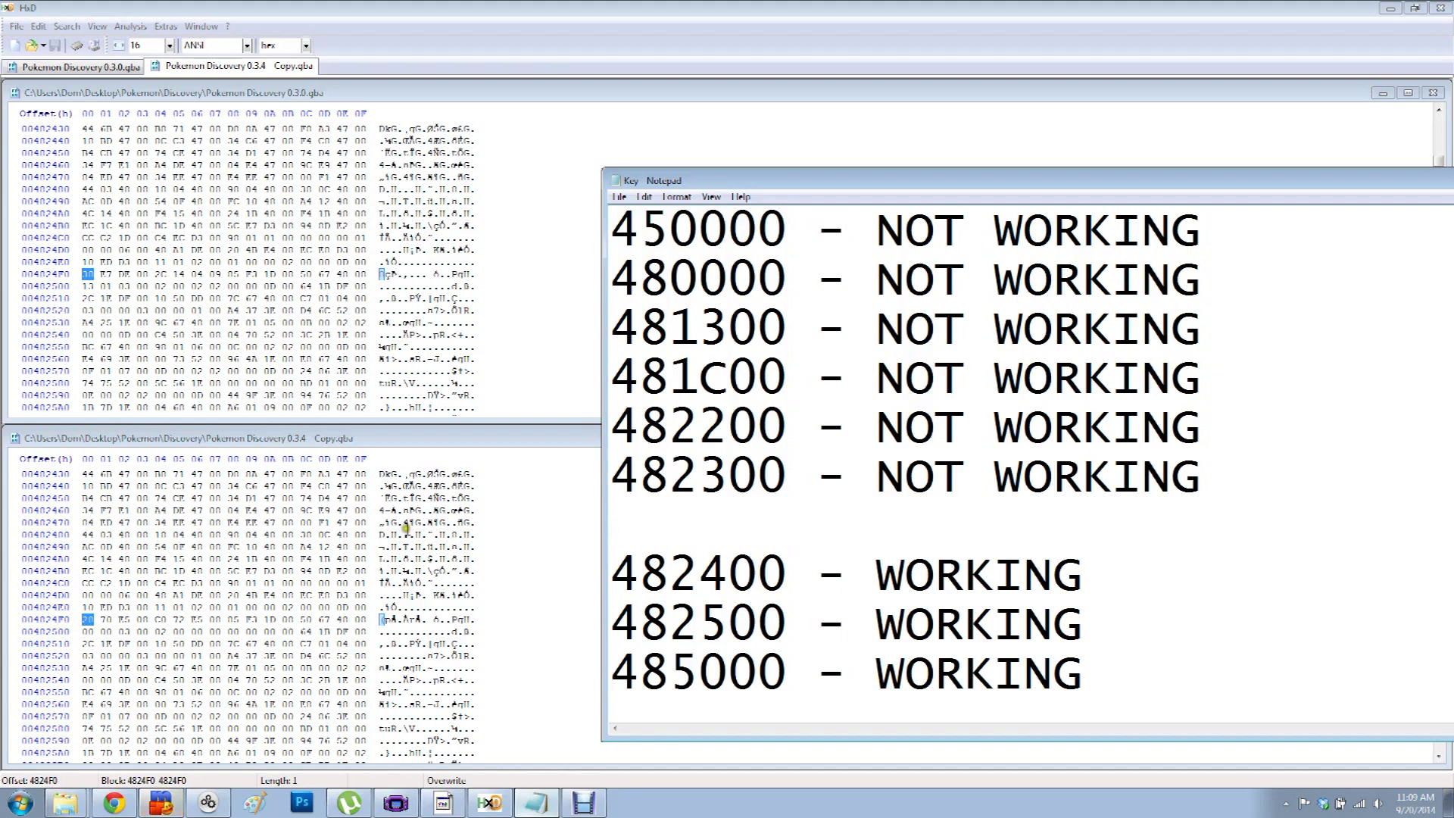
pyautogui.click(66, 26)
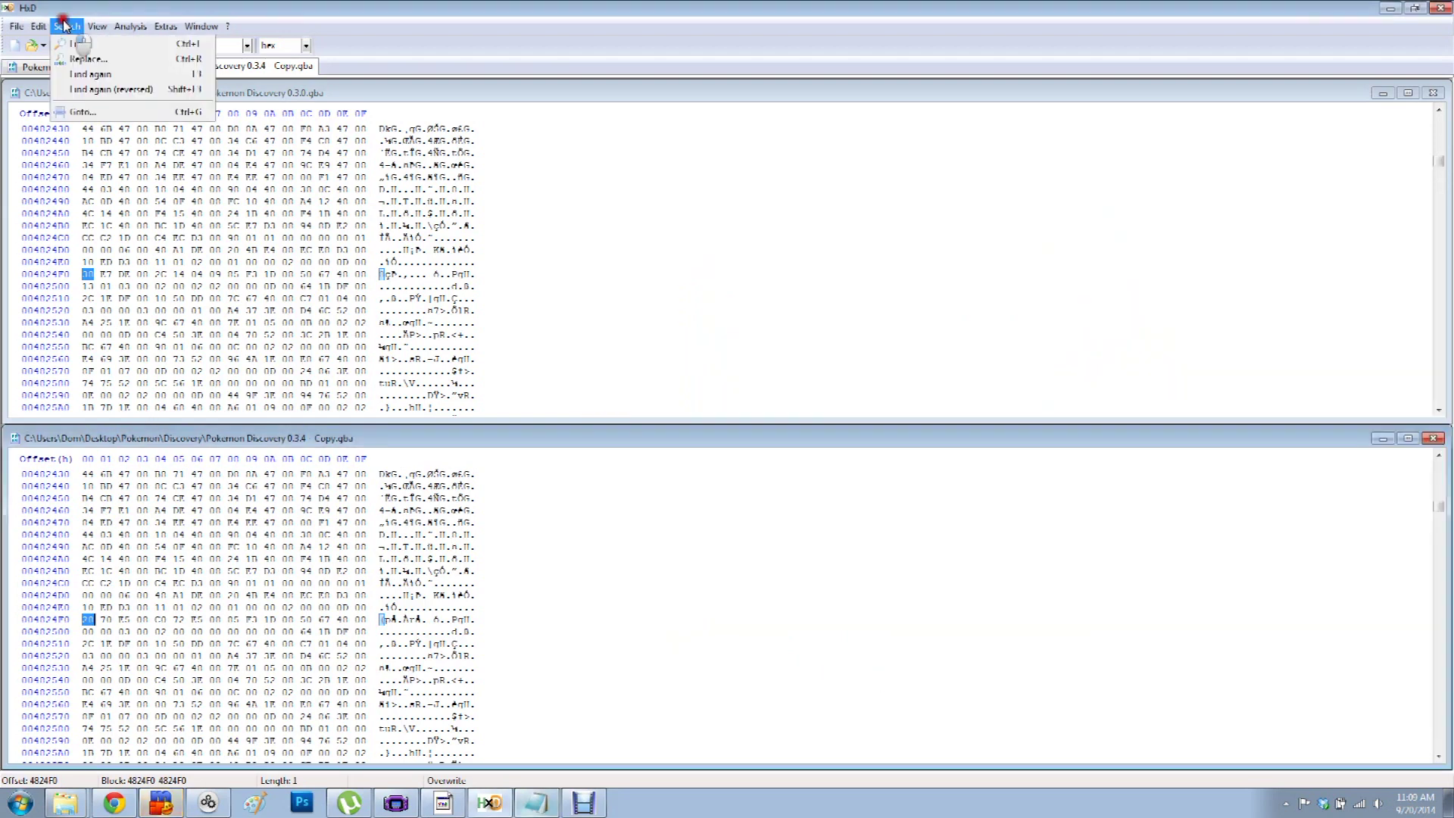
pyautogui.click(66, 26)
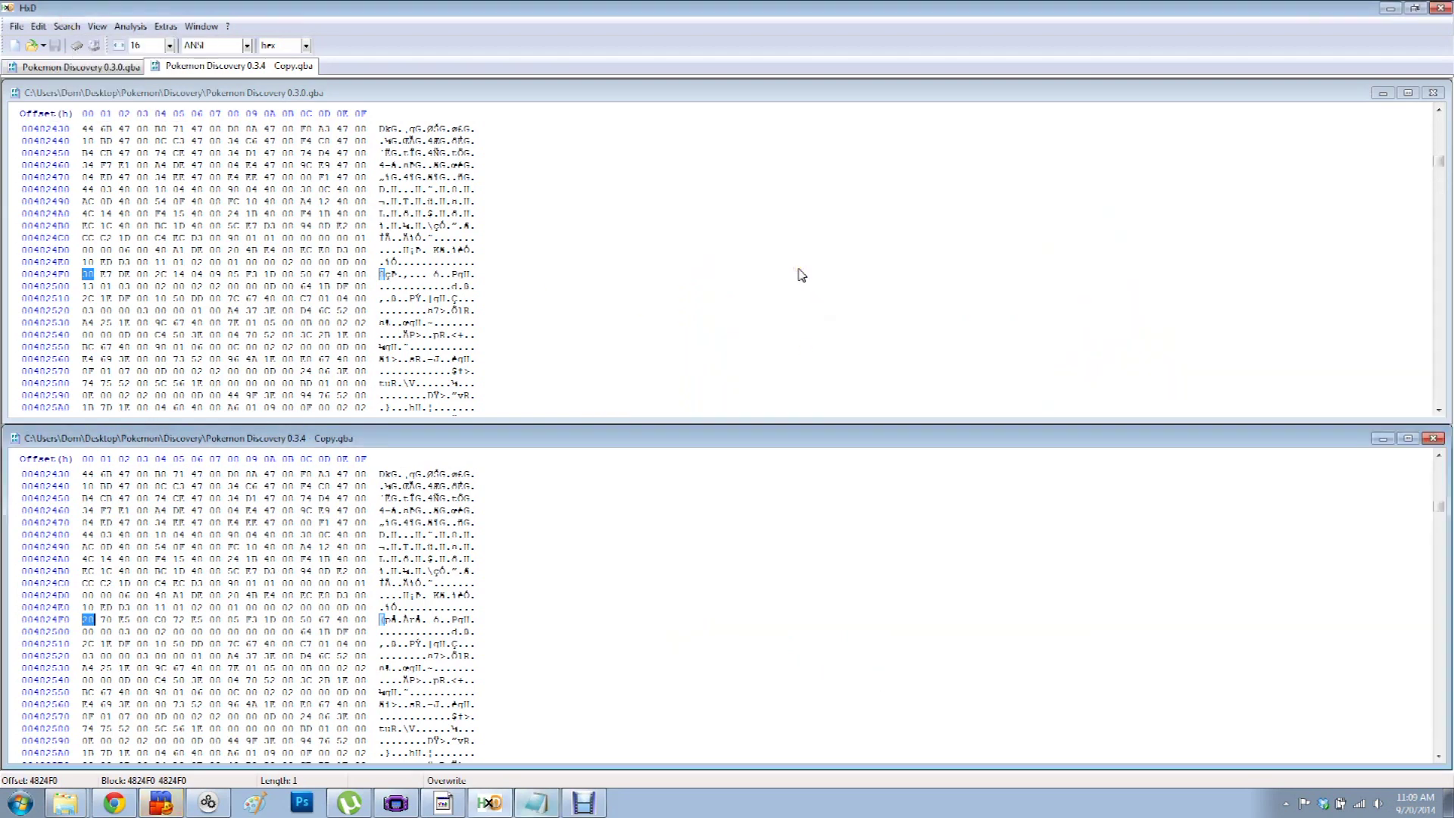
pyautogui.hotkey('shift', 'F6')
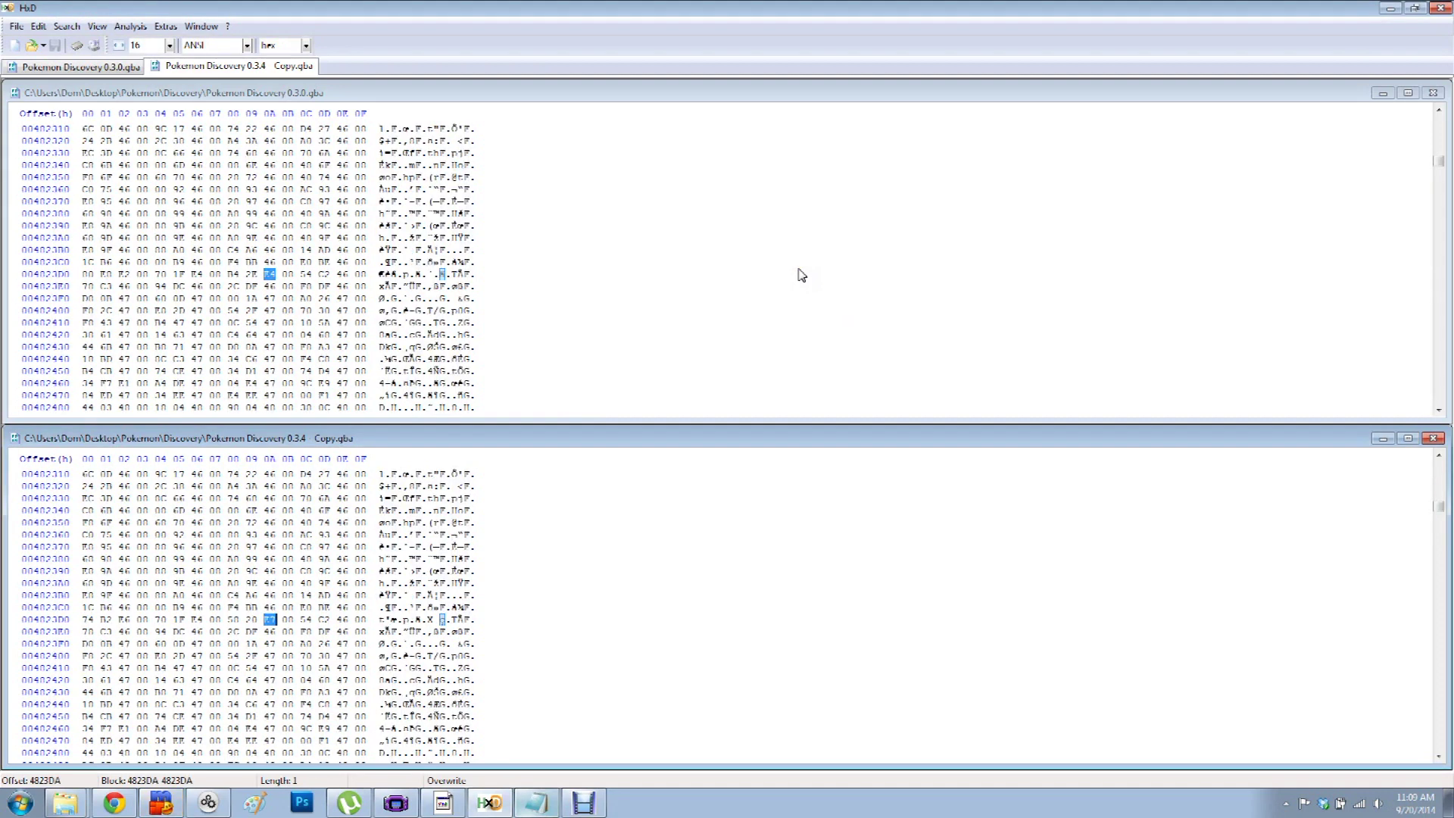
pyautogui.hotkey('shift', 'F6')
pyautogui.hotkey('shift', 'F6')
pyautogui.hotkey('shift', 'F6')
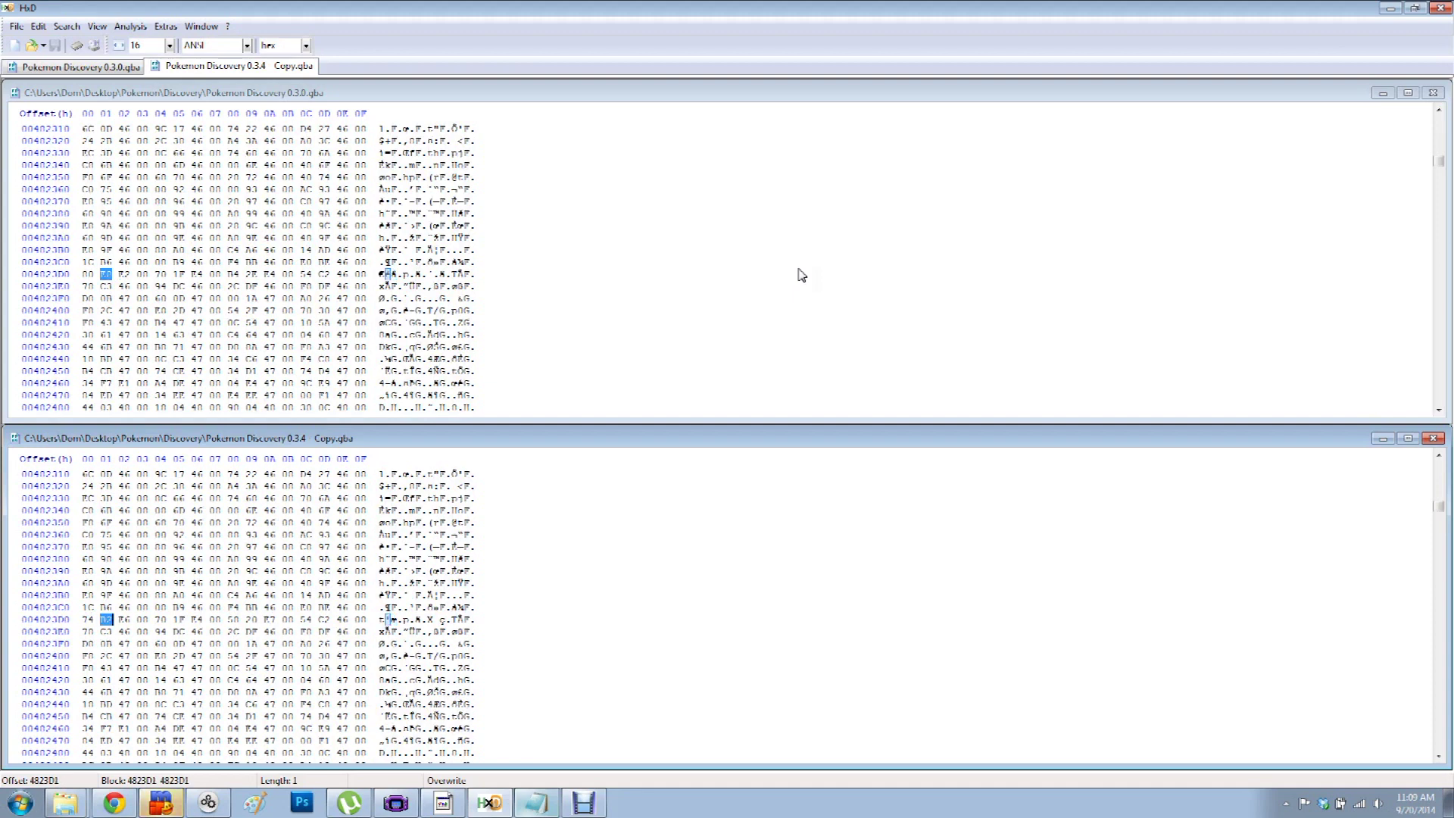
# - Step back and forward through the byte differences between the two files to reach offset 4823DA
pyautogui.hotkey('shift', 'F6')
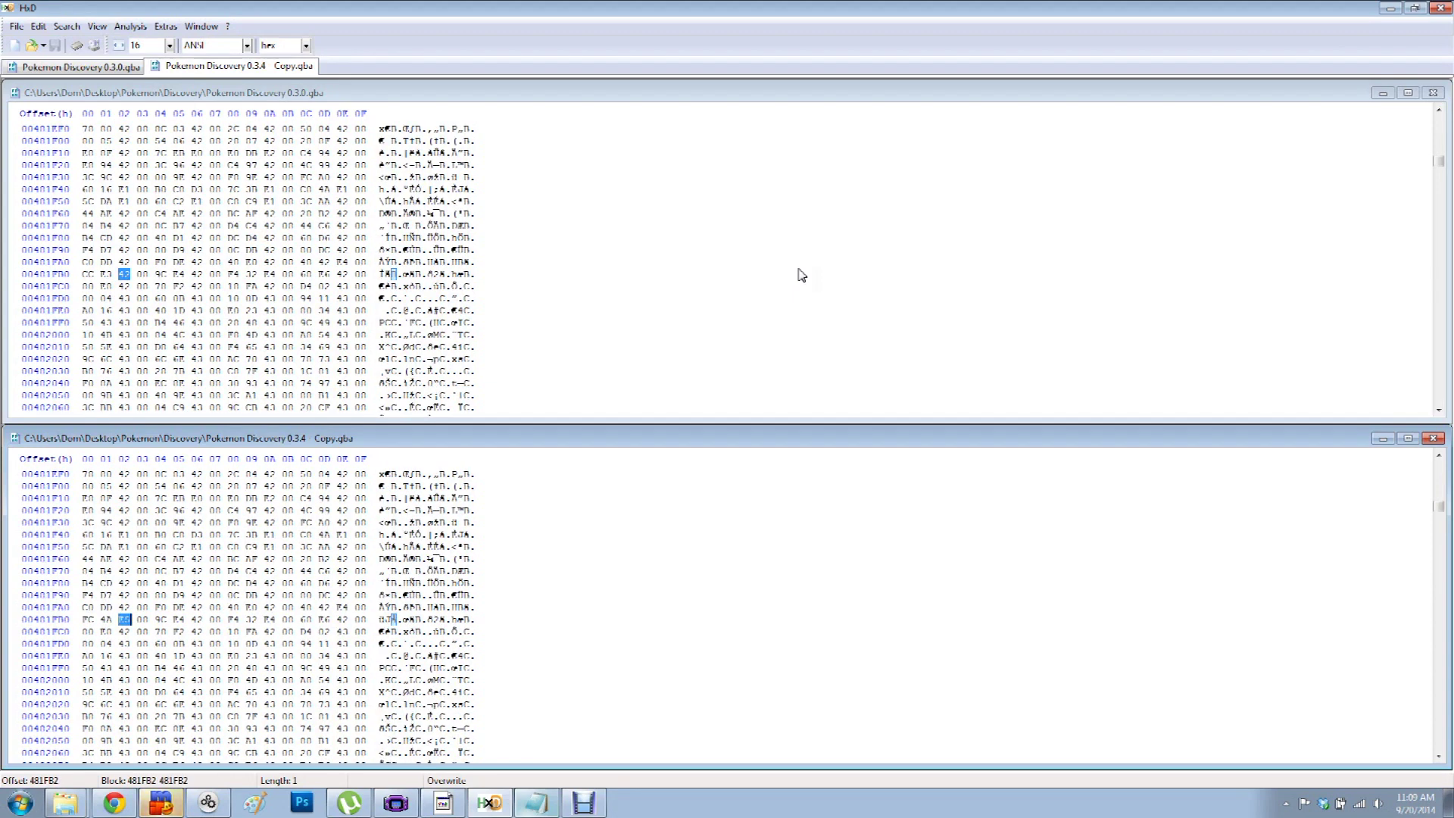
pyautogui.press('F6')
pyautogui.press('F6')
pyautogui.press('F6')
pyautogui.press('F6')
pyautogui.press('F6')
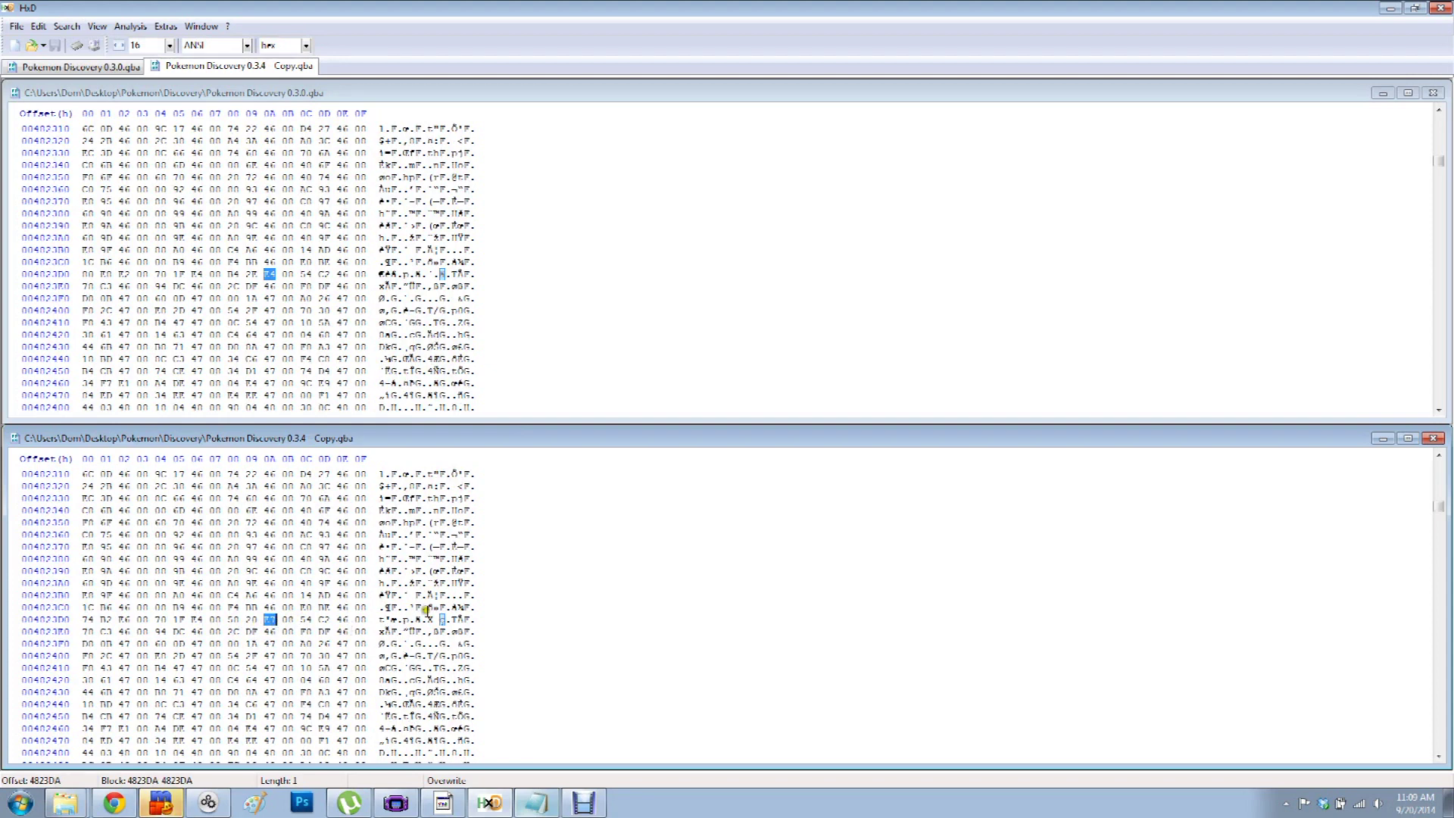
# - Select the differing bytes 4823D8 to 4823DA in the 0.3.4 copy and go to offset E72058 to examine the data there
pyautogui.moveTo(277, 620); pyautogui.dragTo(228, 620)
pyautogui.hotkey('ctrl', 'g')
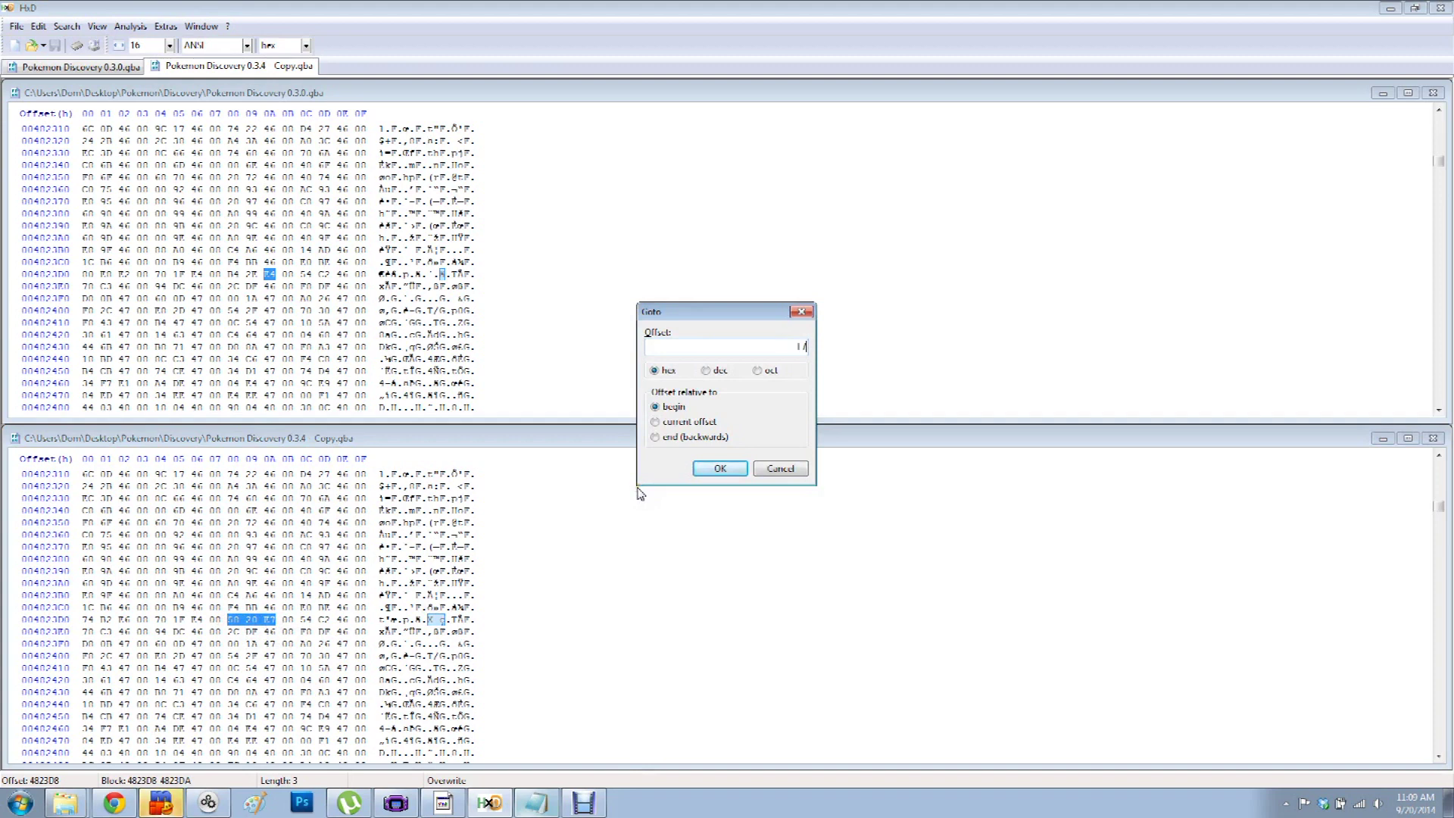
pyautogui.write('177')
pyautogui.write('05')
pyautogui.press('Return')
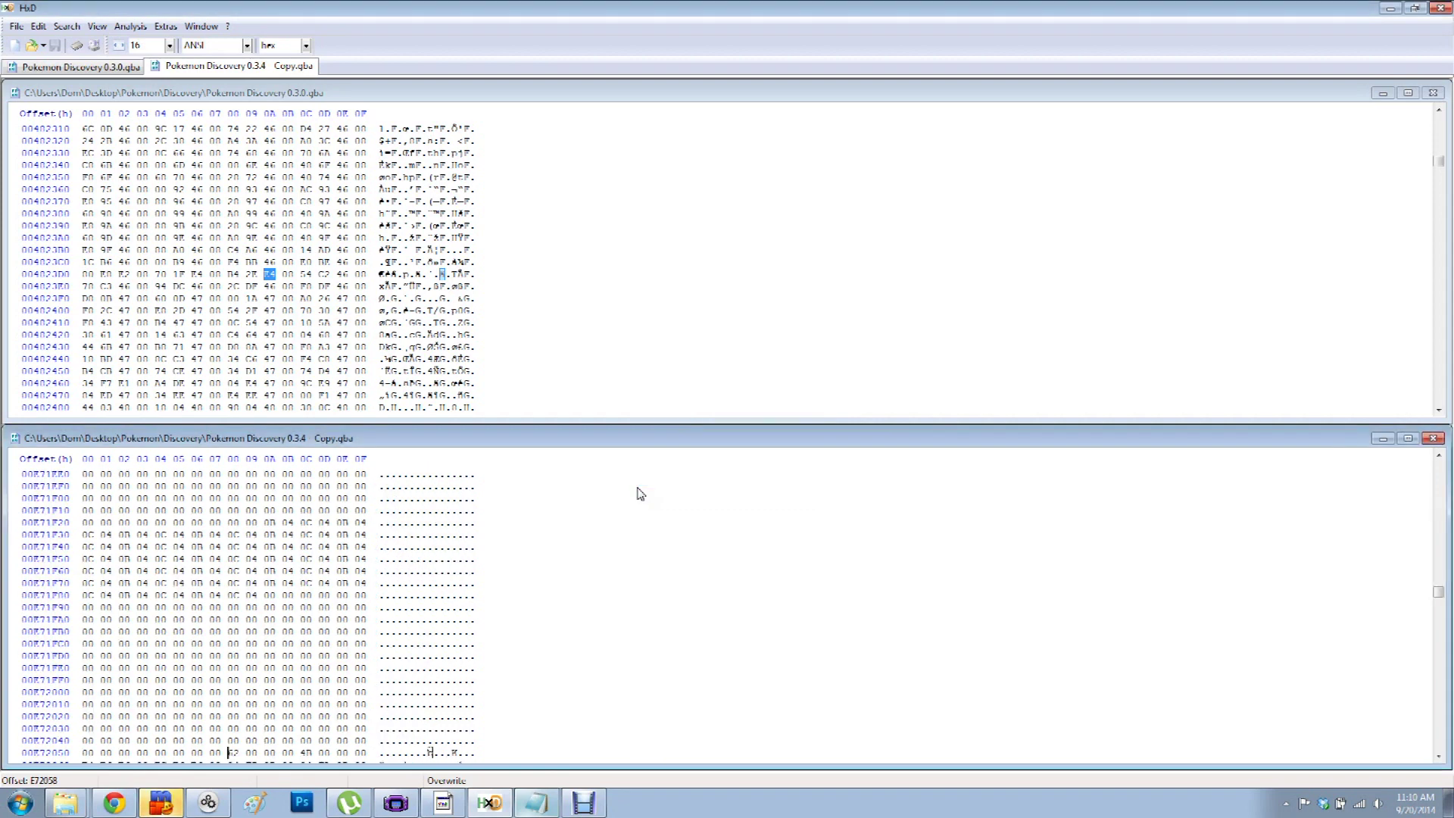
pyautogui.scroll(-1, 406, 650)
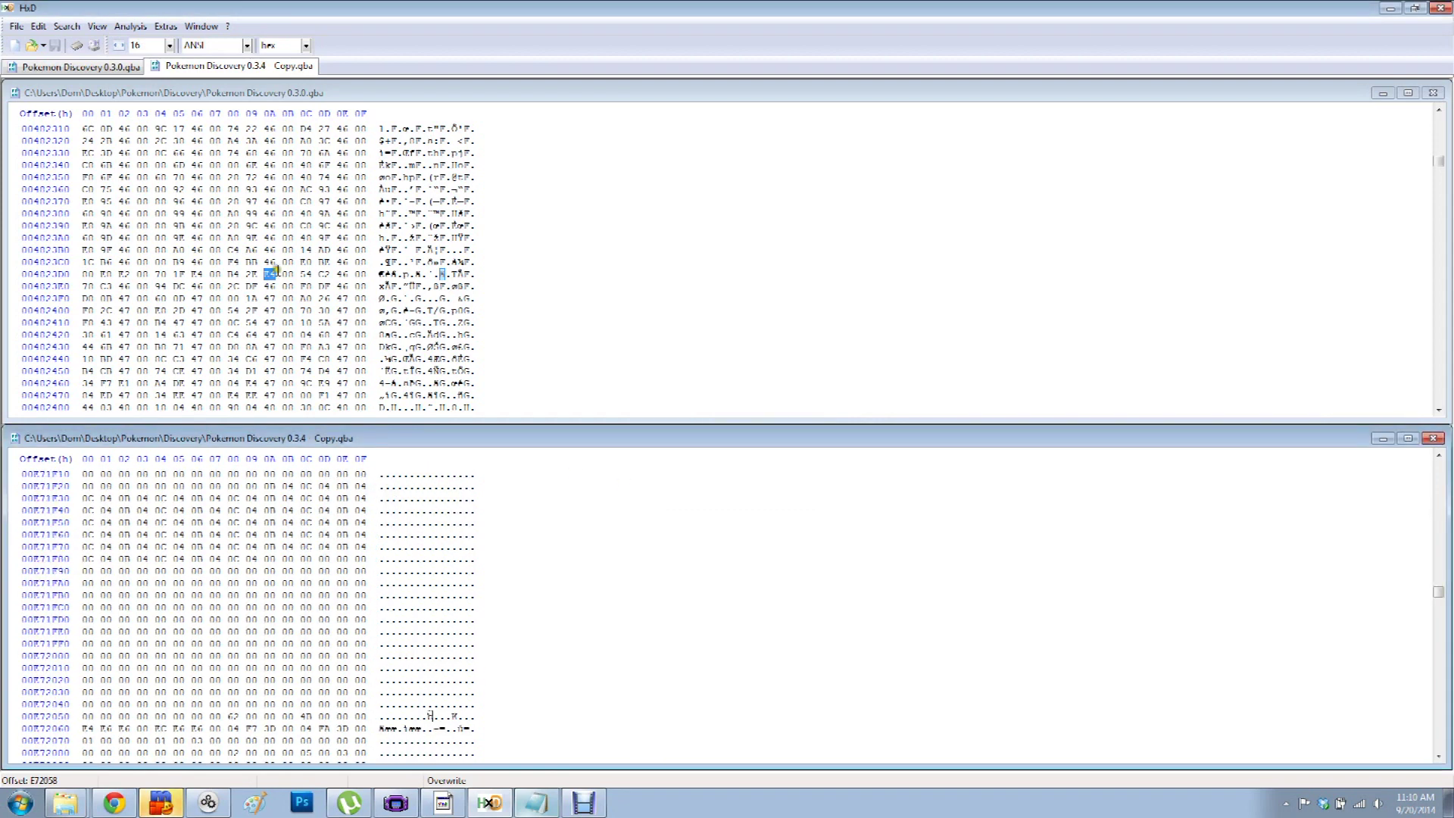
# - Copy the block from offset 4823D0 to 4823DB in Pokemon Discovery 0.3.0.gba
pyautogui.moveTo(292, 272); pyautogui.dragTo(2, 269)
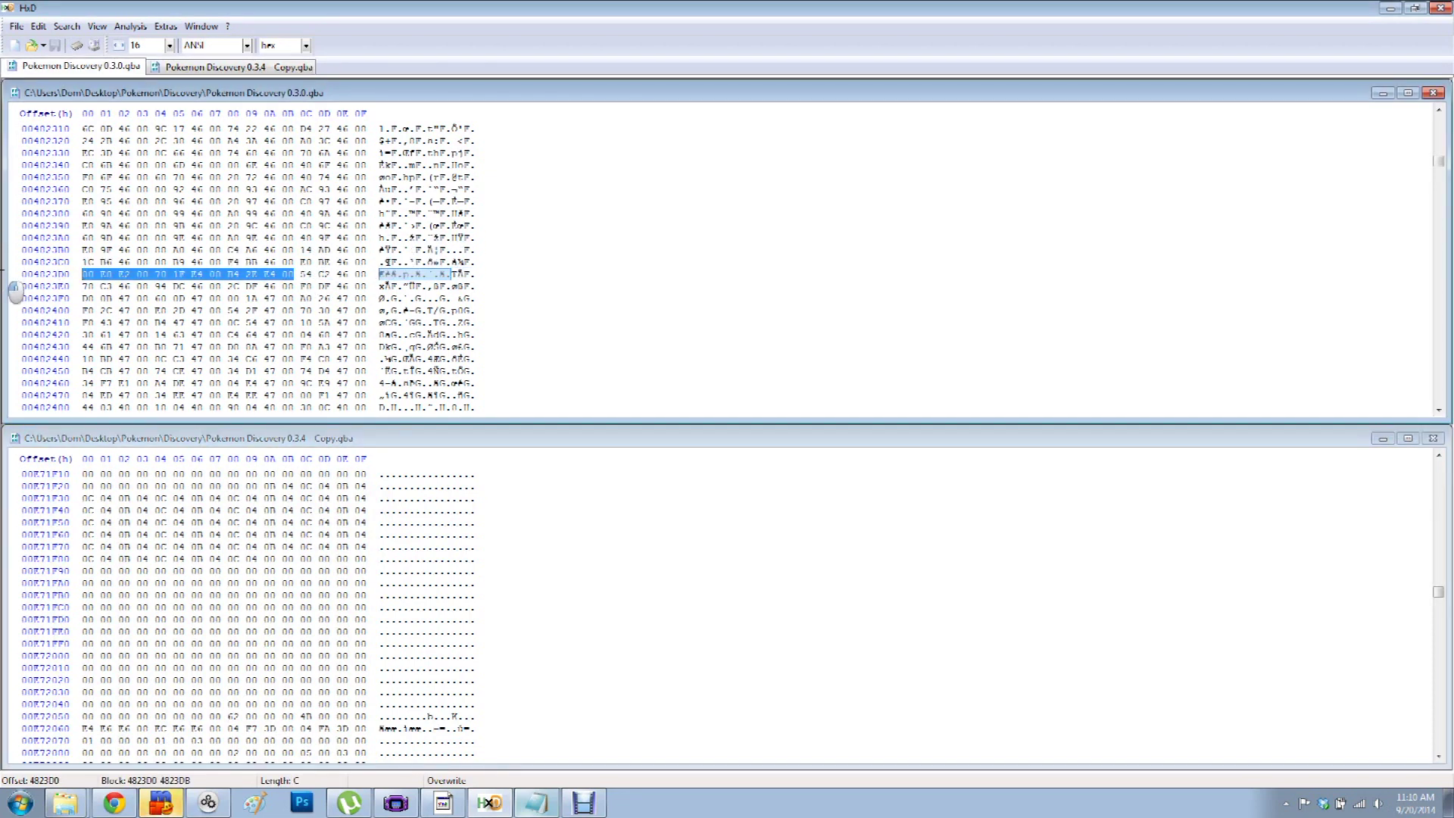
pyautogui.rightClick(255, 273)
pyautogui.click(309, 328)
# - Overwrite the bytes starting at offset 4823D0 in Pokemon Discovery 0.3.4 - Copy.gba with the copied block
pyautogui.click(341, 487)
pyautogui.hotkey('ctrl', 'g')
pyautogui.write('482')
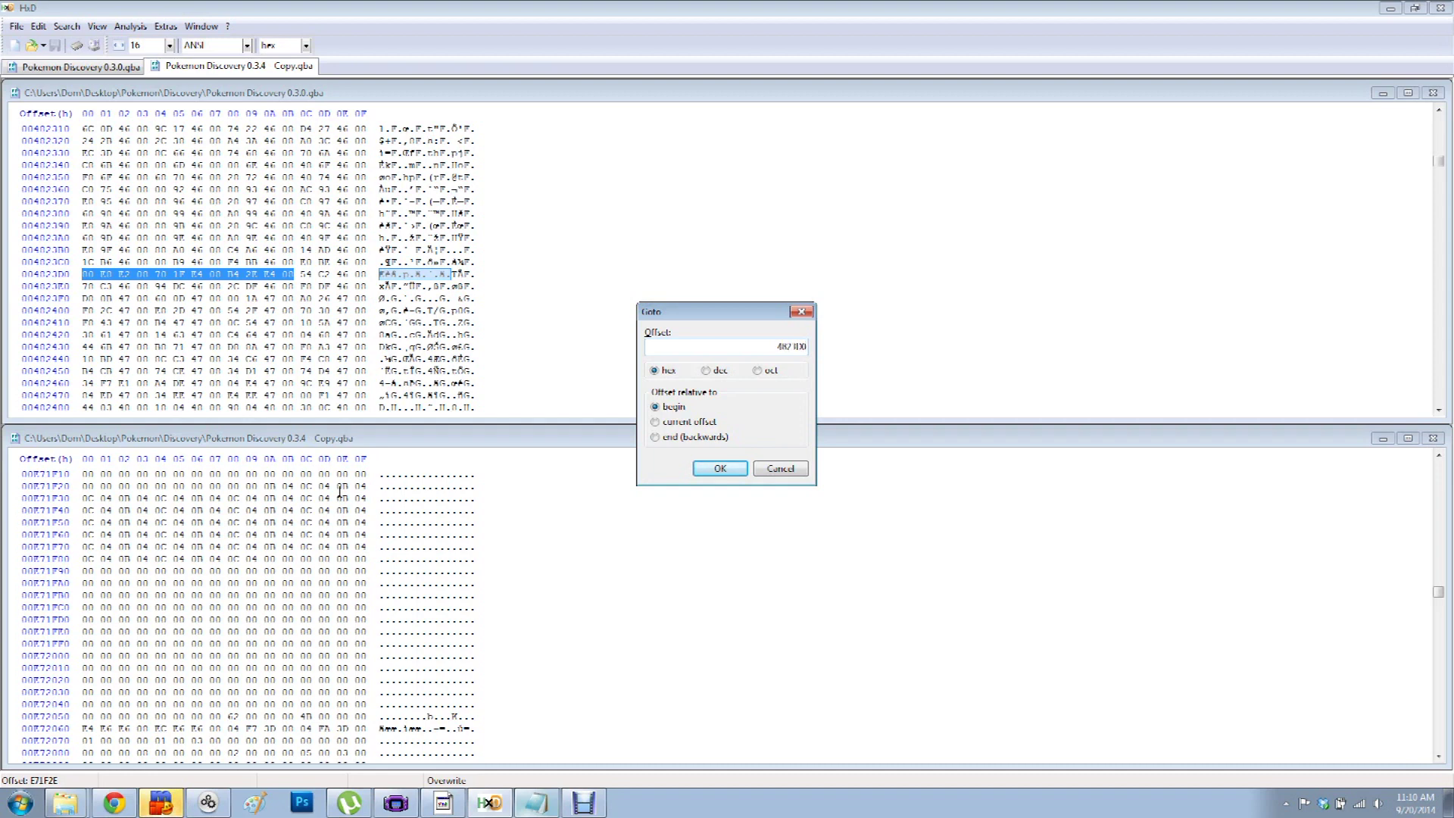
pyautogui.write('3D0')
pyautogui.press('Return')
pyautogui.scroll(1, 274, 610)
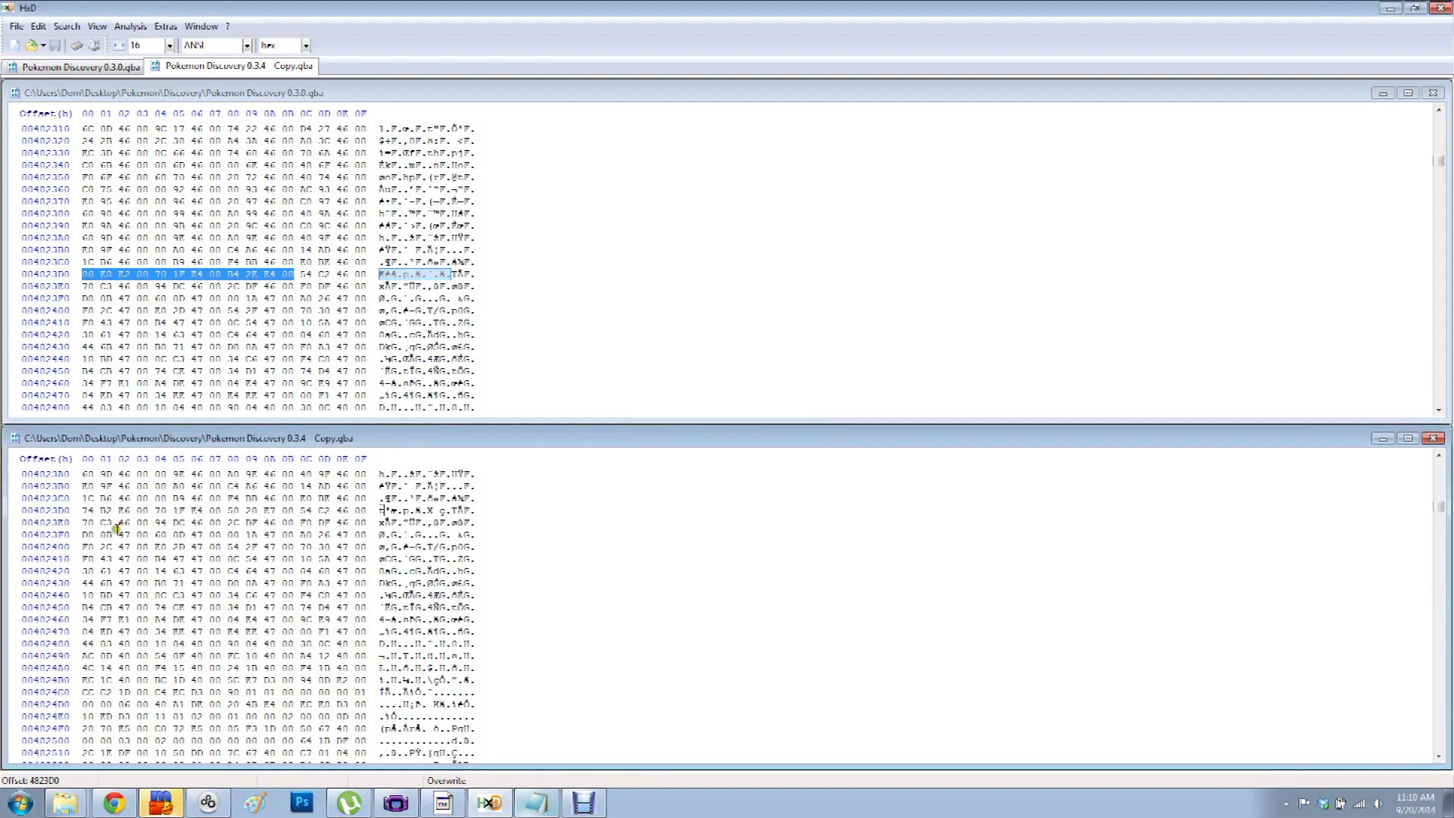
pyautogui.click(84, 511)
pyautogui.rightClick(85, 512)
pyautogui.click(85, 512)
pyautogui.rightClick(85, 512)
pyautogui.click(137, 583)
pyautogui.press('Tab')
# - Save the modified Pokemon Discovery 0.3.4 - Copy.gba
pyautogui.scroll(3, 300, 512)
pyautogui.scroll(-1, 254, 619)
pyautogui.scroll(1, 253, 620)
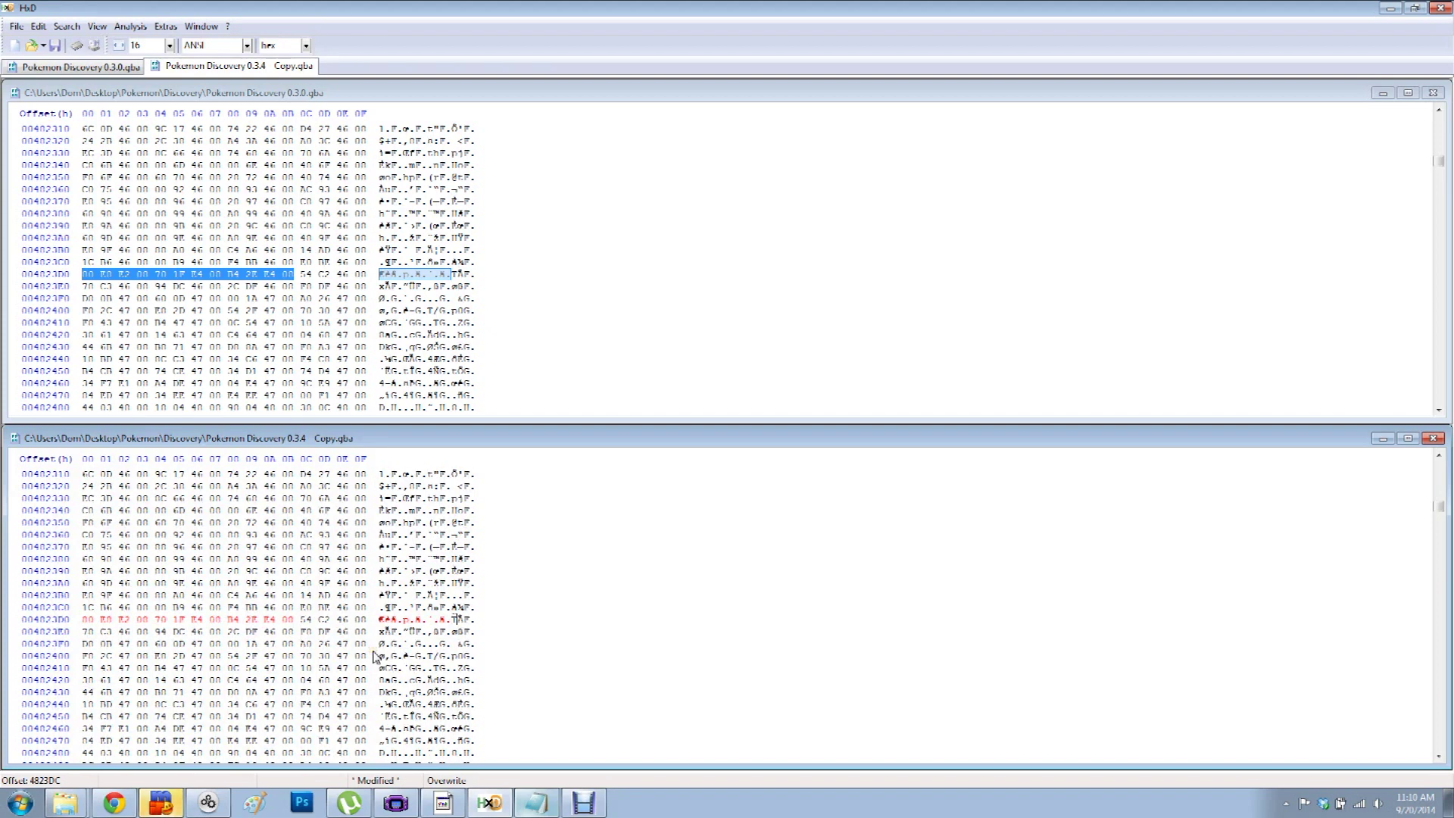
pyautogui.click(16, 29)
pyautogui.click(48, 90)
pyautogui.click(53, 92)
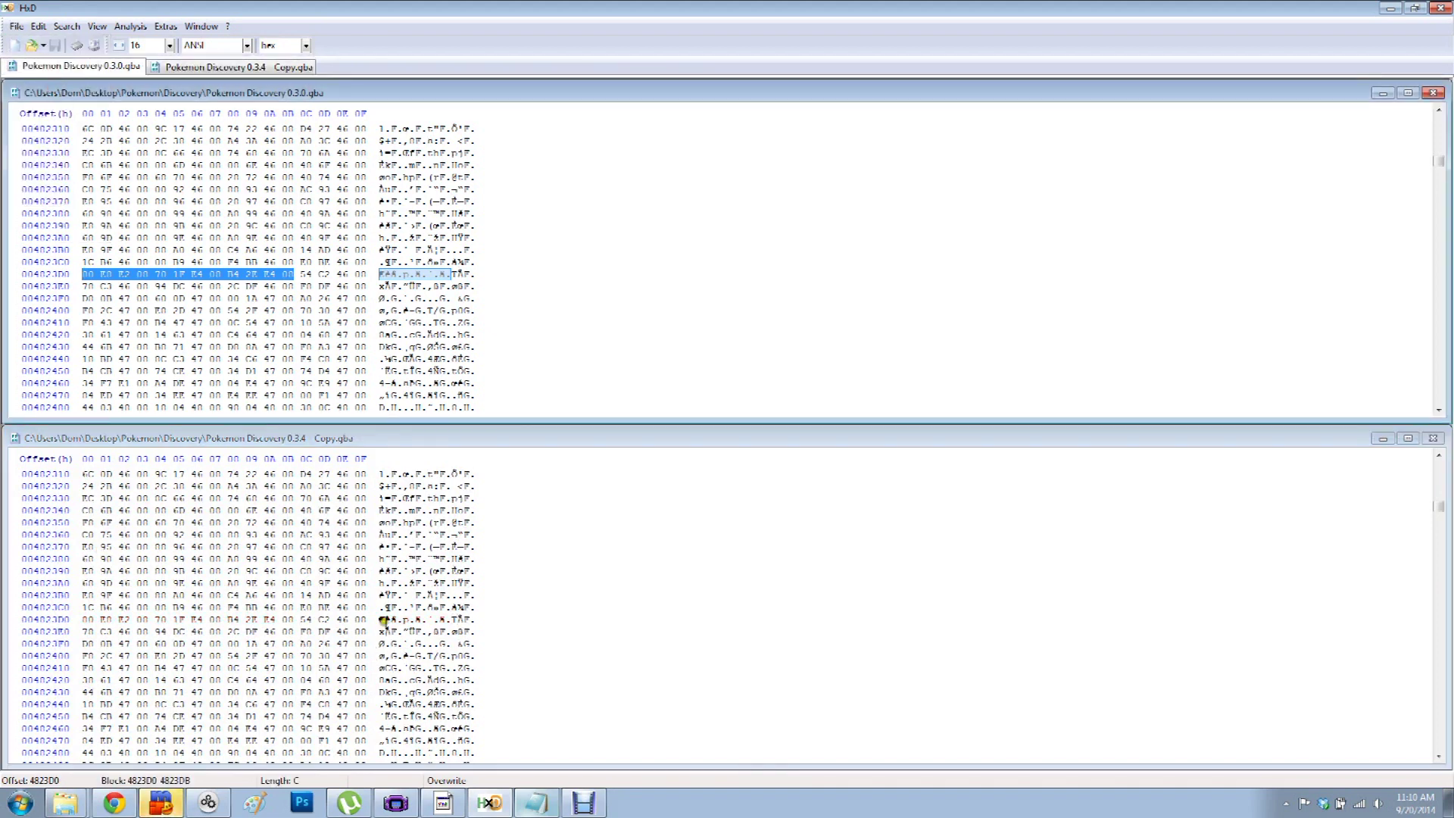
# - Switch to VisualBoyAdvance and load the Pokemon Discovery 0.3.4 - Copy ROM from the Discovery folder
pyautogui.click(395, 803)
pyautogui.click(856, 275)
pyautogui.click(854, 289)
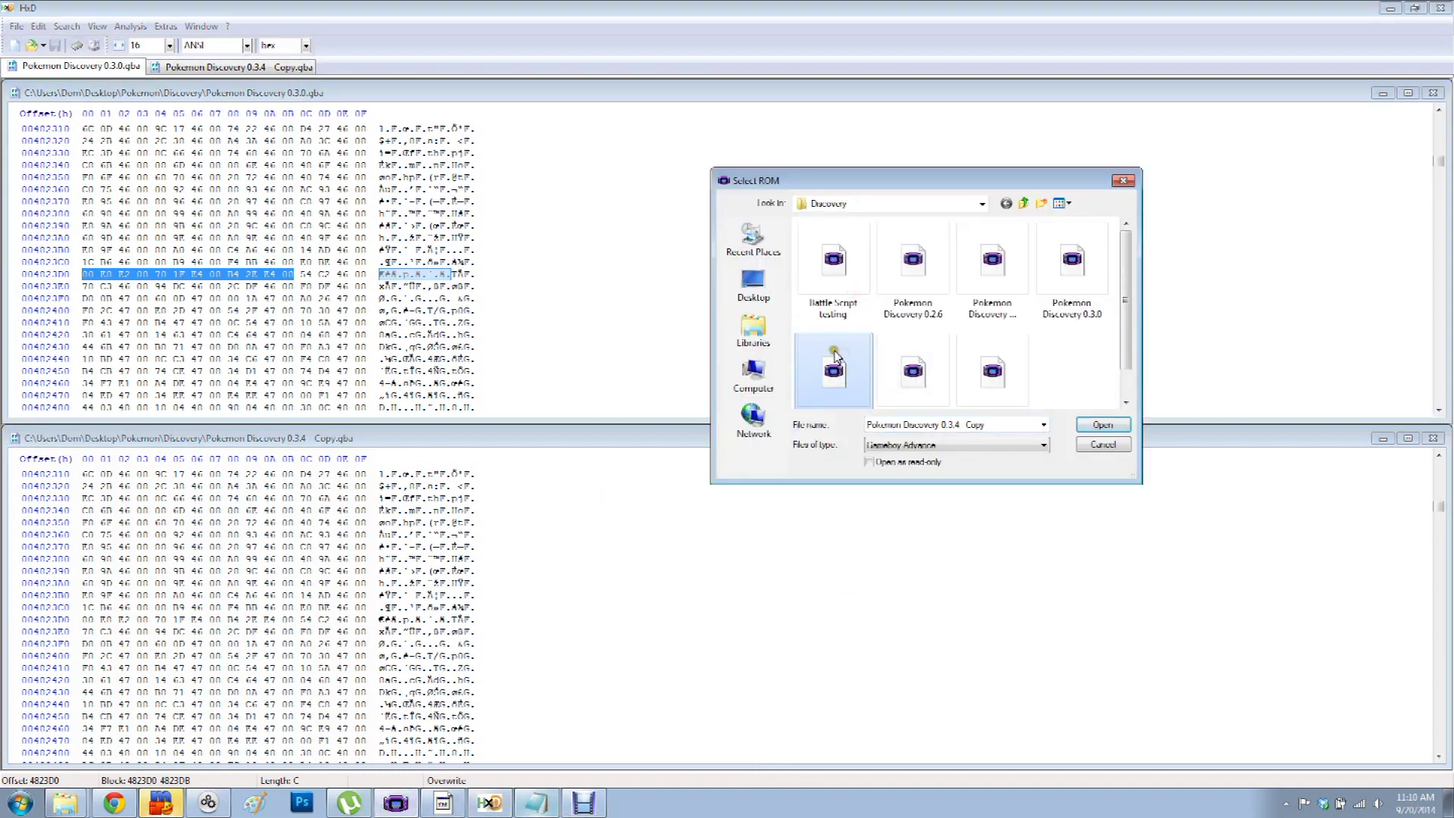
pyautogui.doubleClick(834, 356)
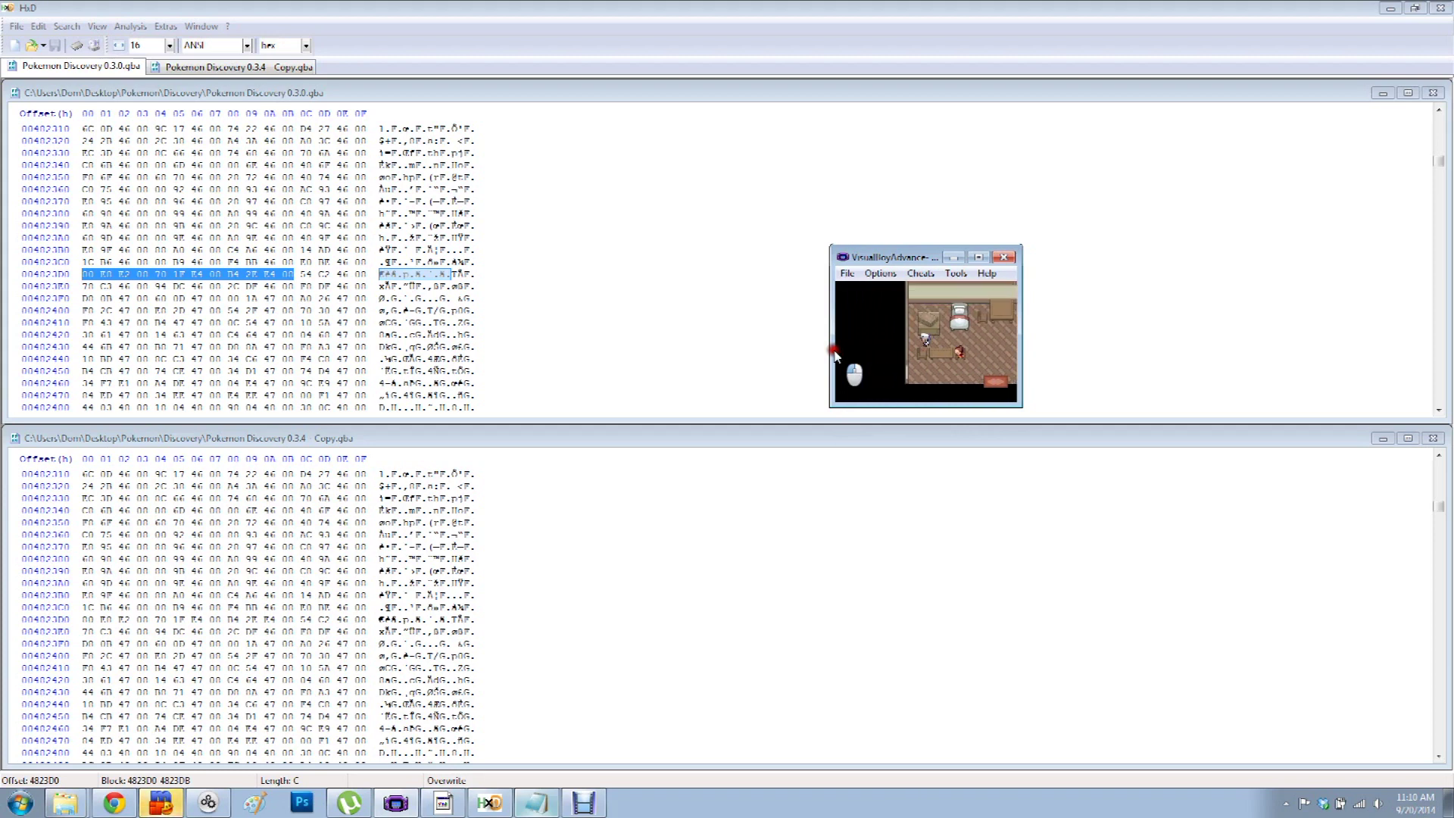
# - Test the patched ROM by walking the character out of the house, around outside and back in
pyautogui.press('Up')
pyautogui.press('Right')
pyautogui.press('Down')
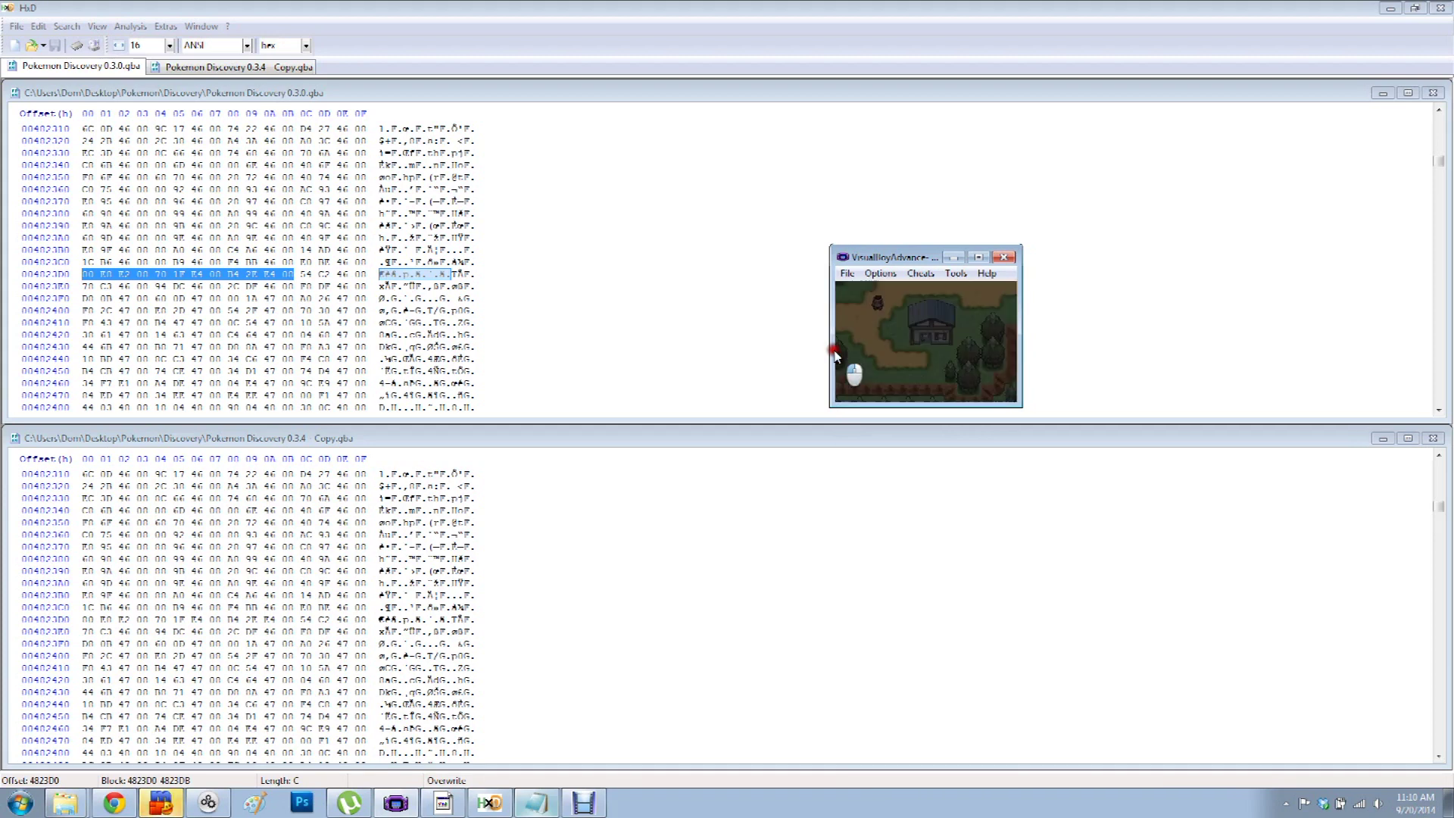
pyautogui.press('Right')
pyautogui.press('Up')
pyautogui.press('Down')
pyautogui.press('Left')
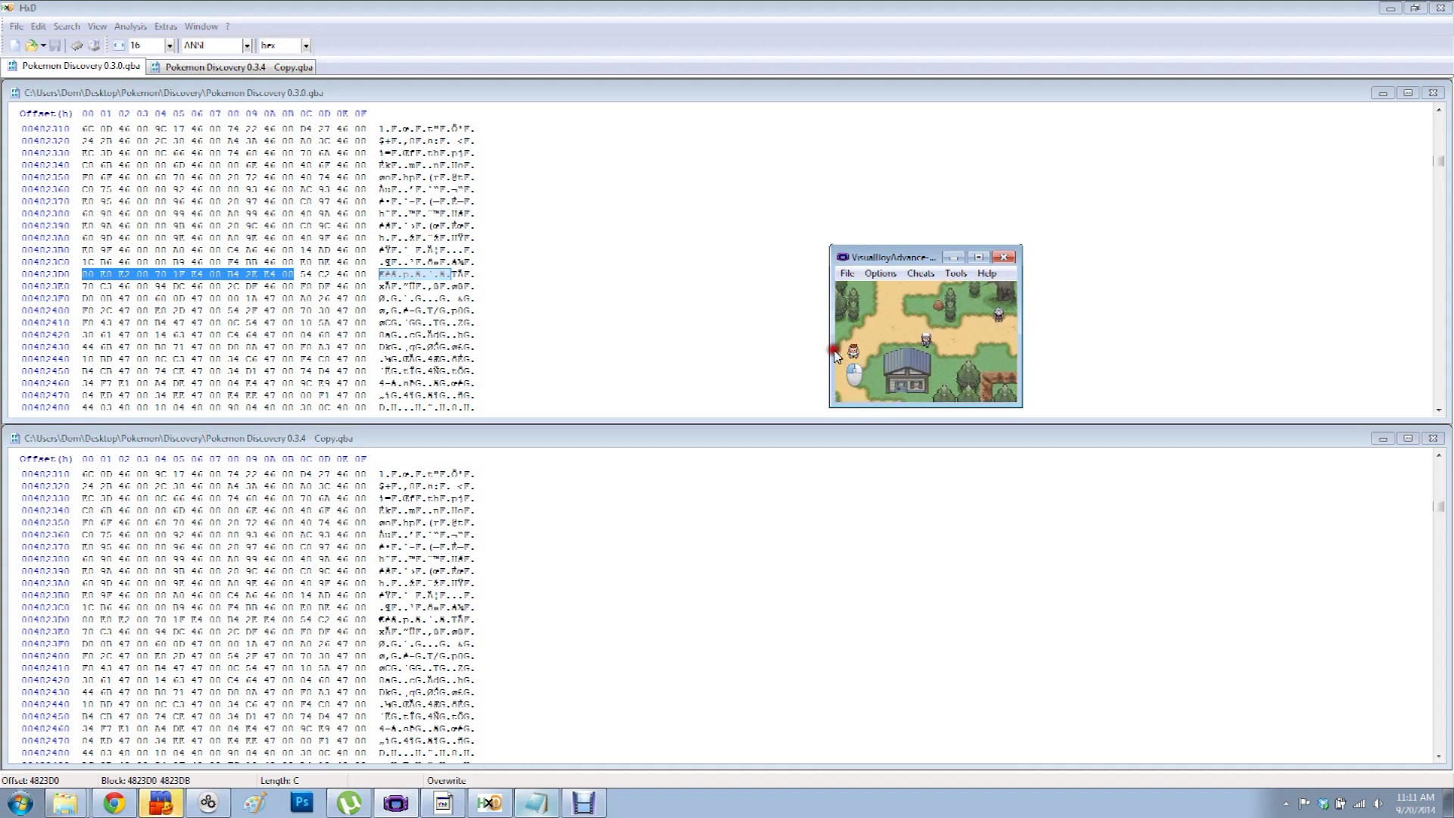
pyautogui.press('Down')
pyautogui.press('Right')
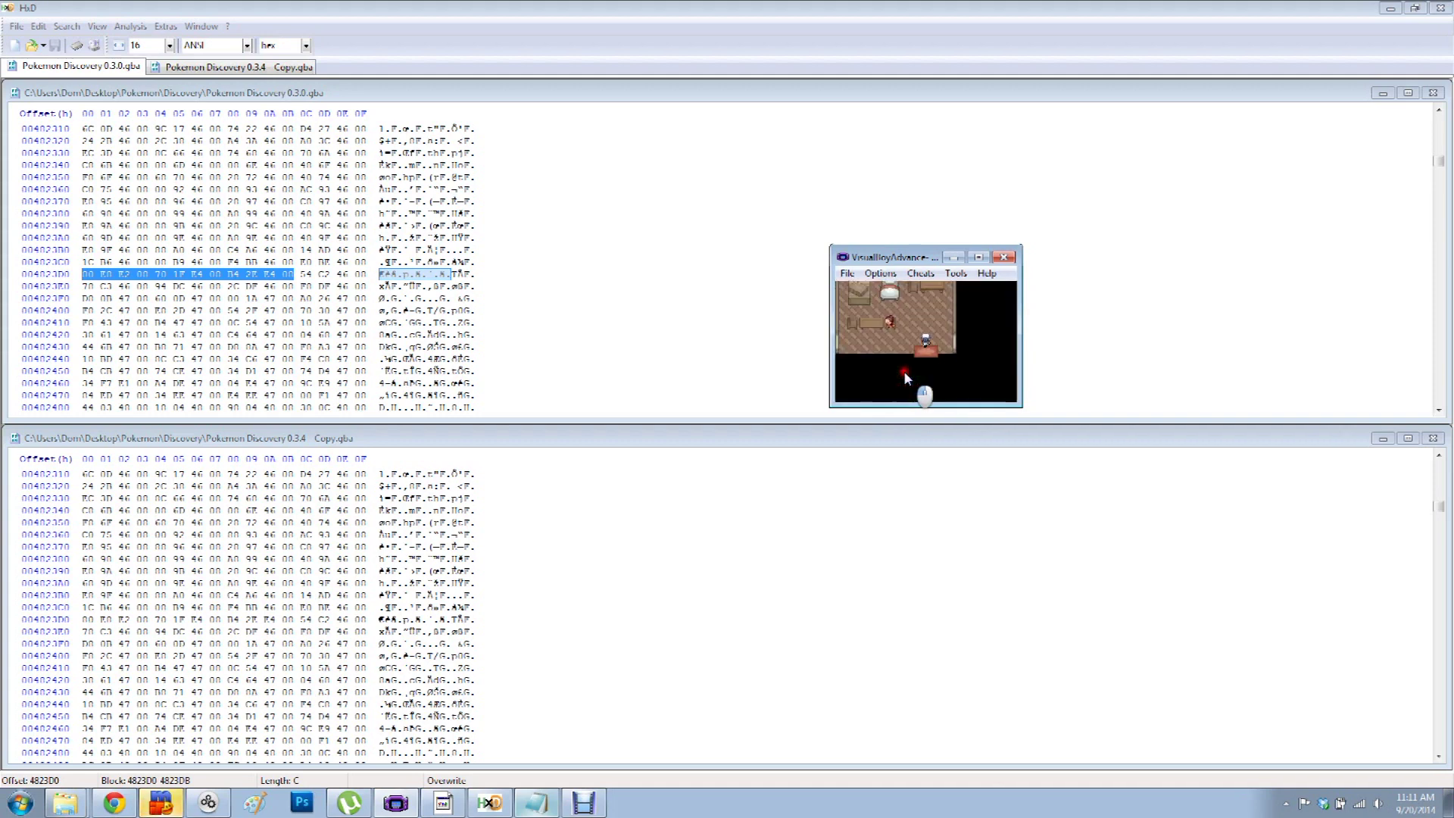
# - Walk the character around inside the house to check that the map works
pyautogui.press('Right')
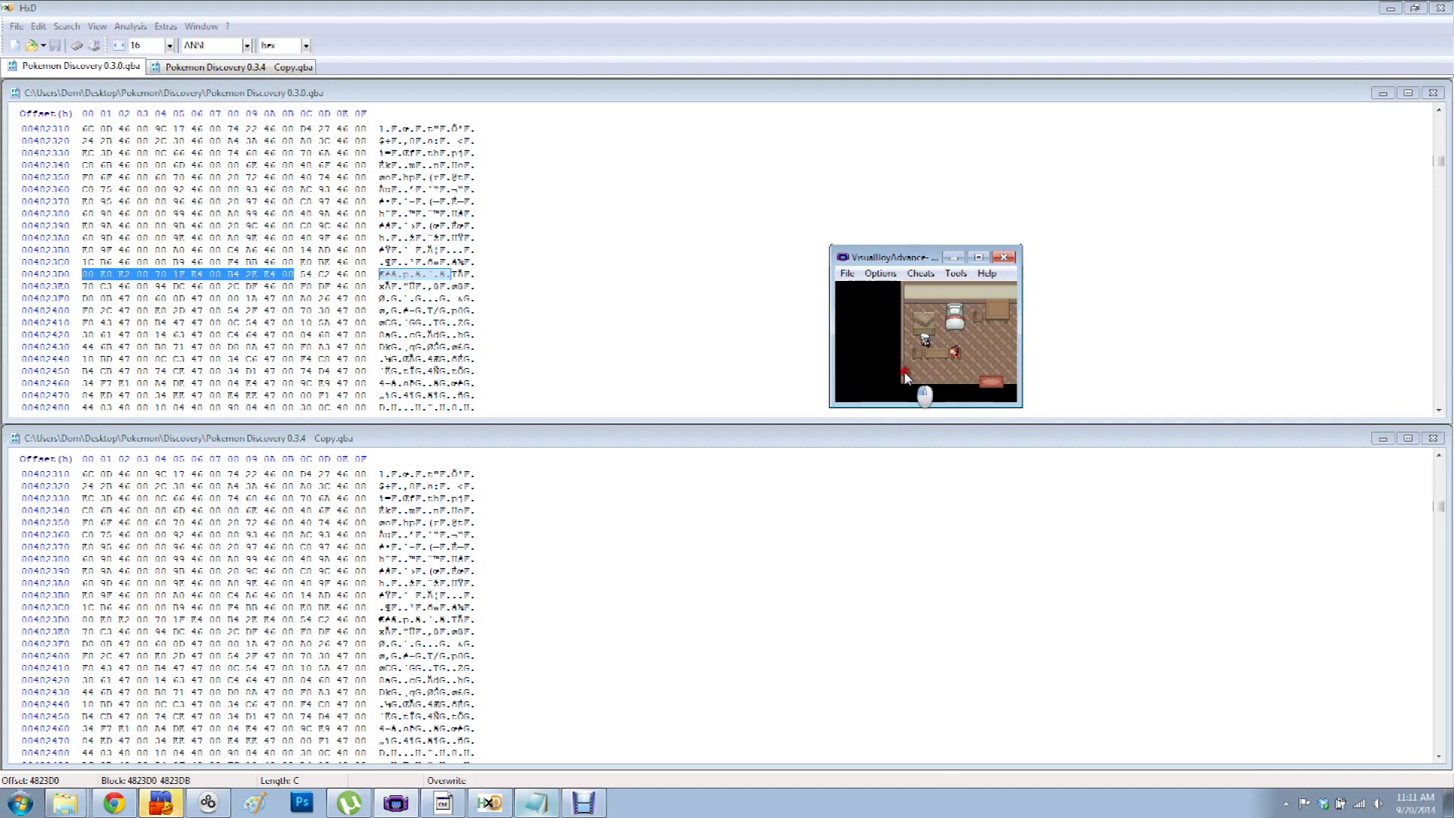
pyautogui.press('Down')
pyautogui.press('Left')
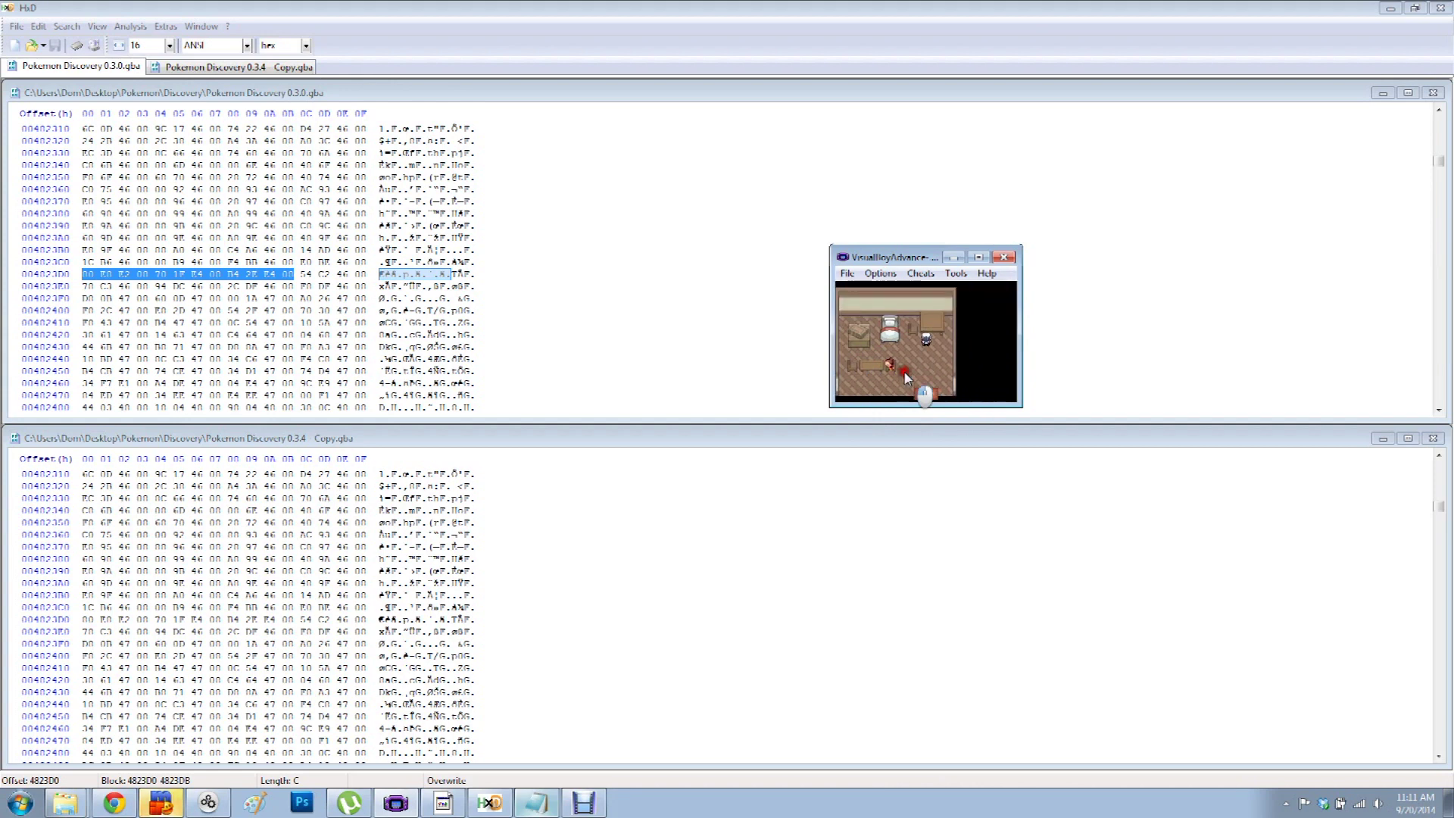
pyautogui.press('Up')
pyautogui.press('Right')
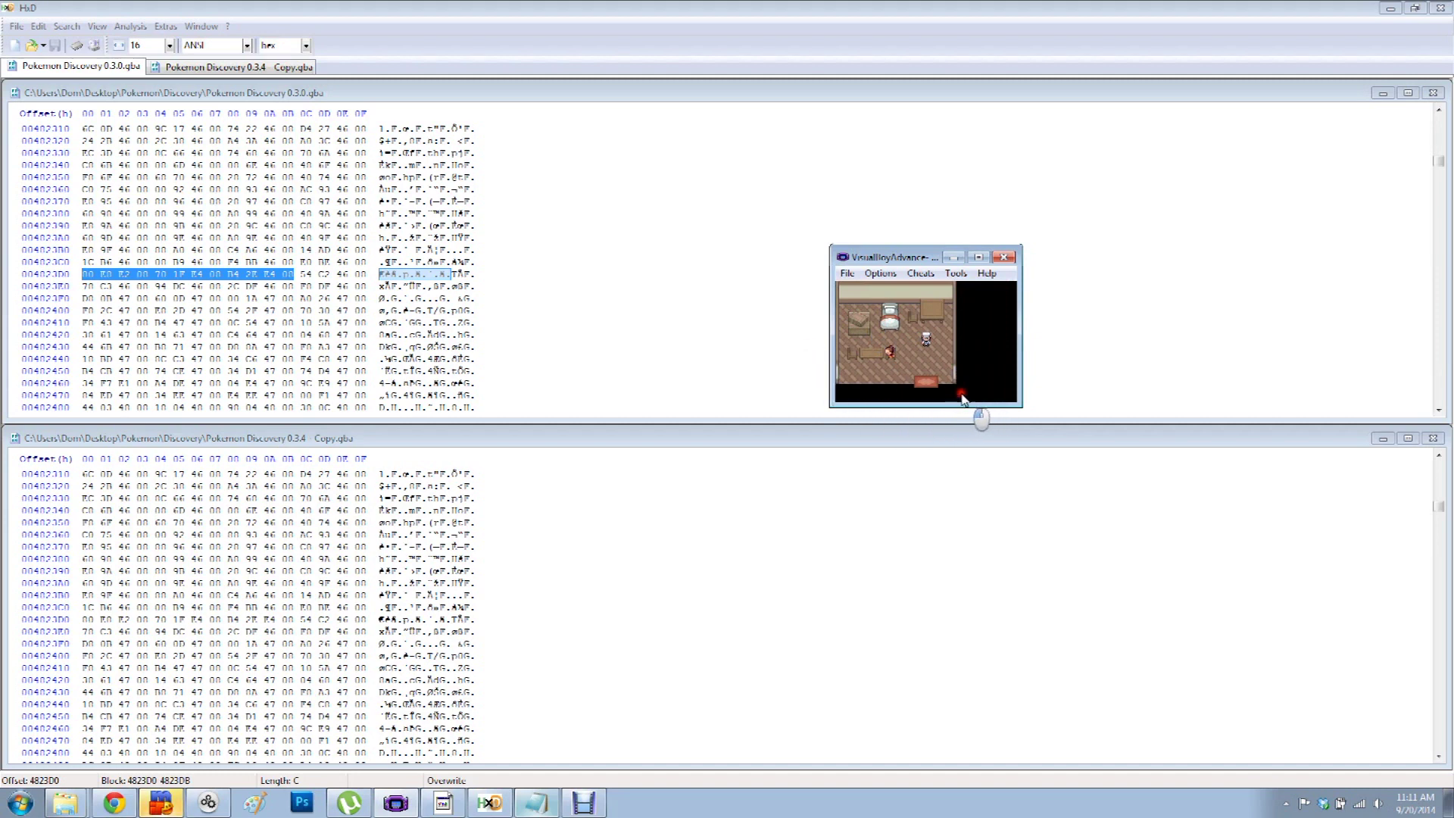
pyautogui.press('Down')
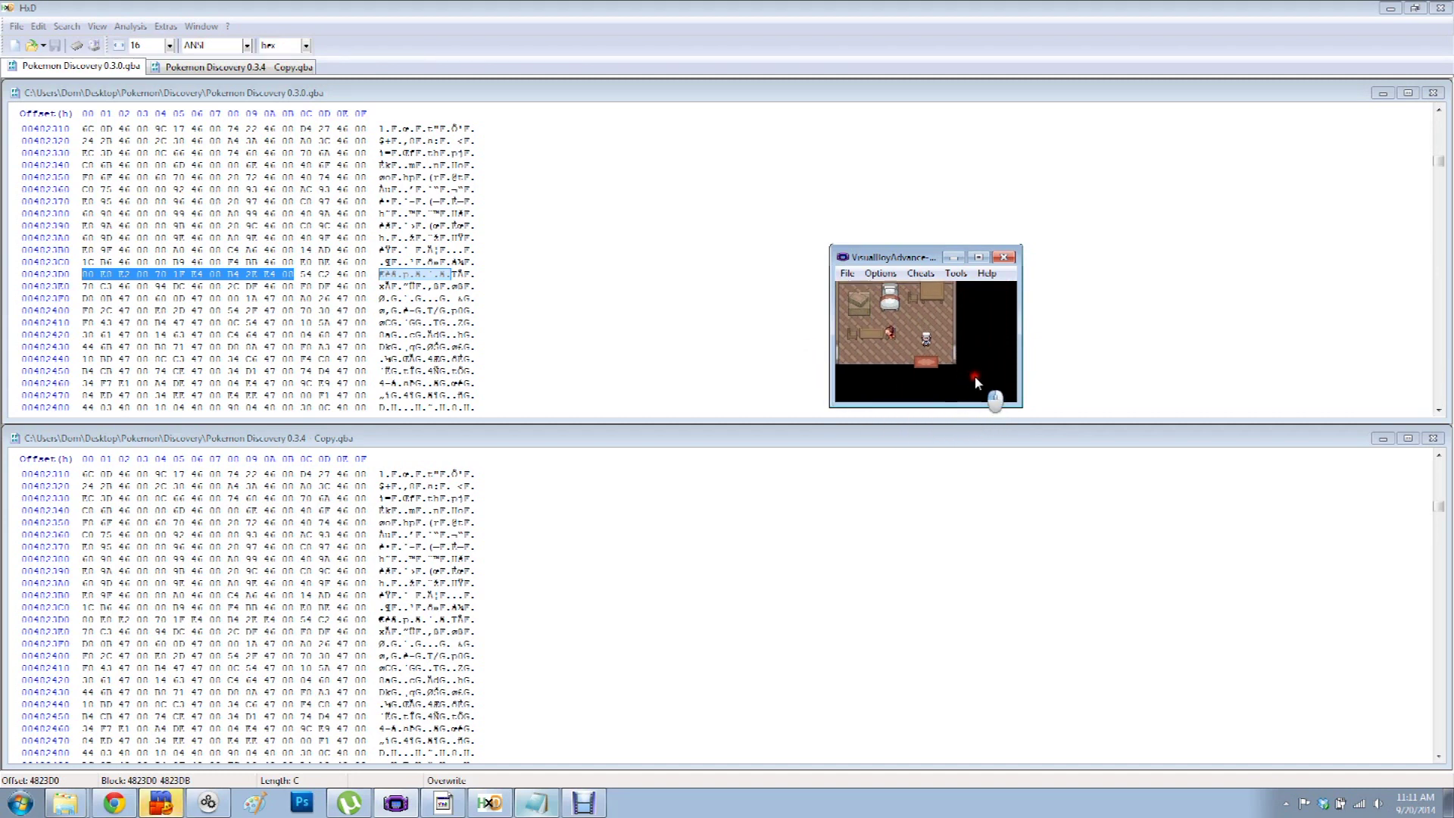
pyautogui.press('Left')
pyautogui.press('Down')
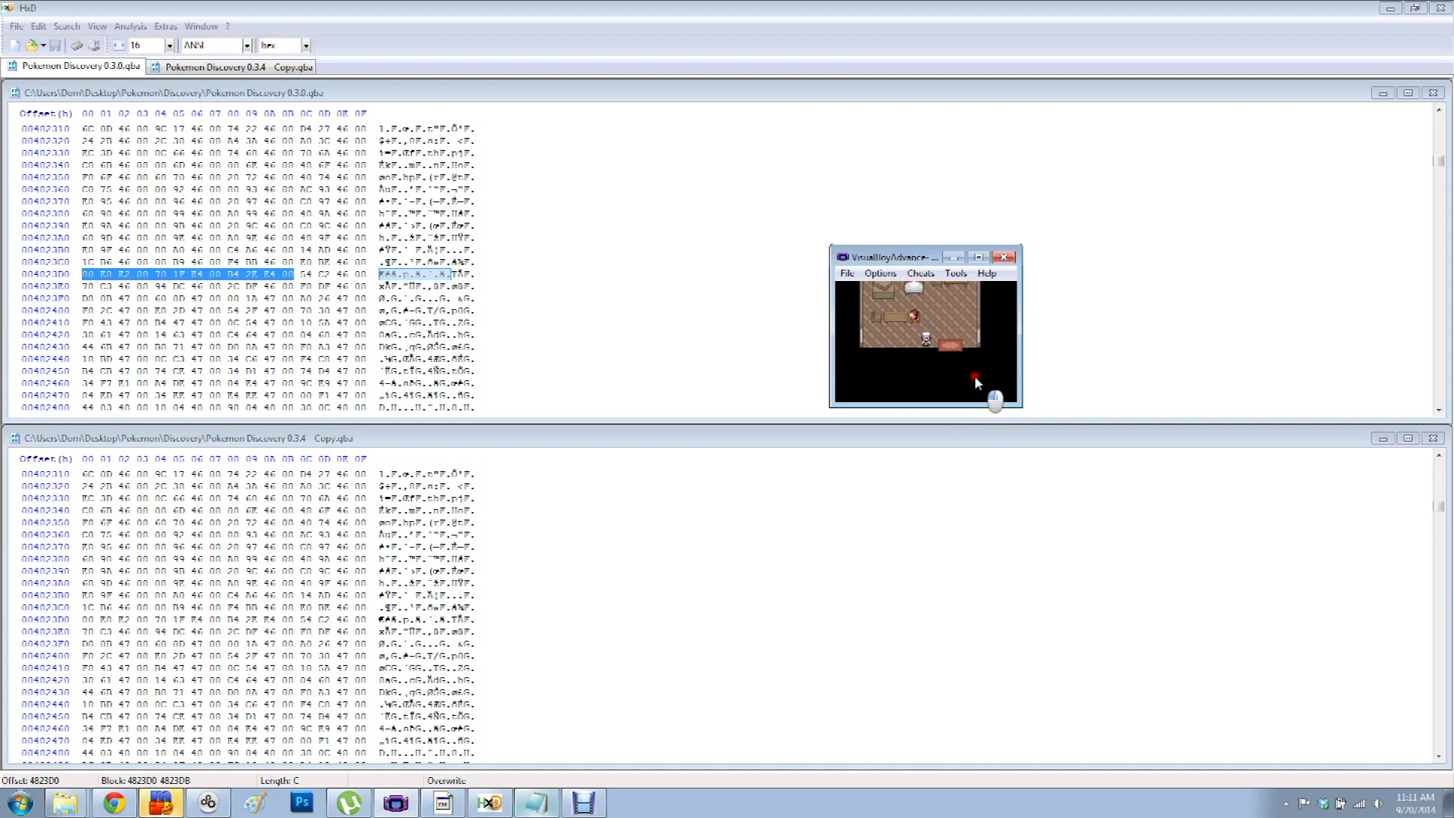
# - Add the line "4823D0 - THE PROBLEM!" to the Key notes in Notepad, between the 482300 and 482400 entries
pyautogui.click(539, 800)
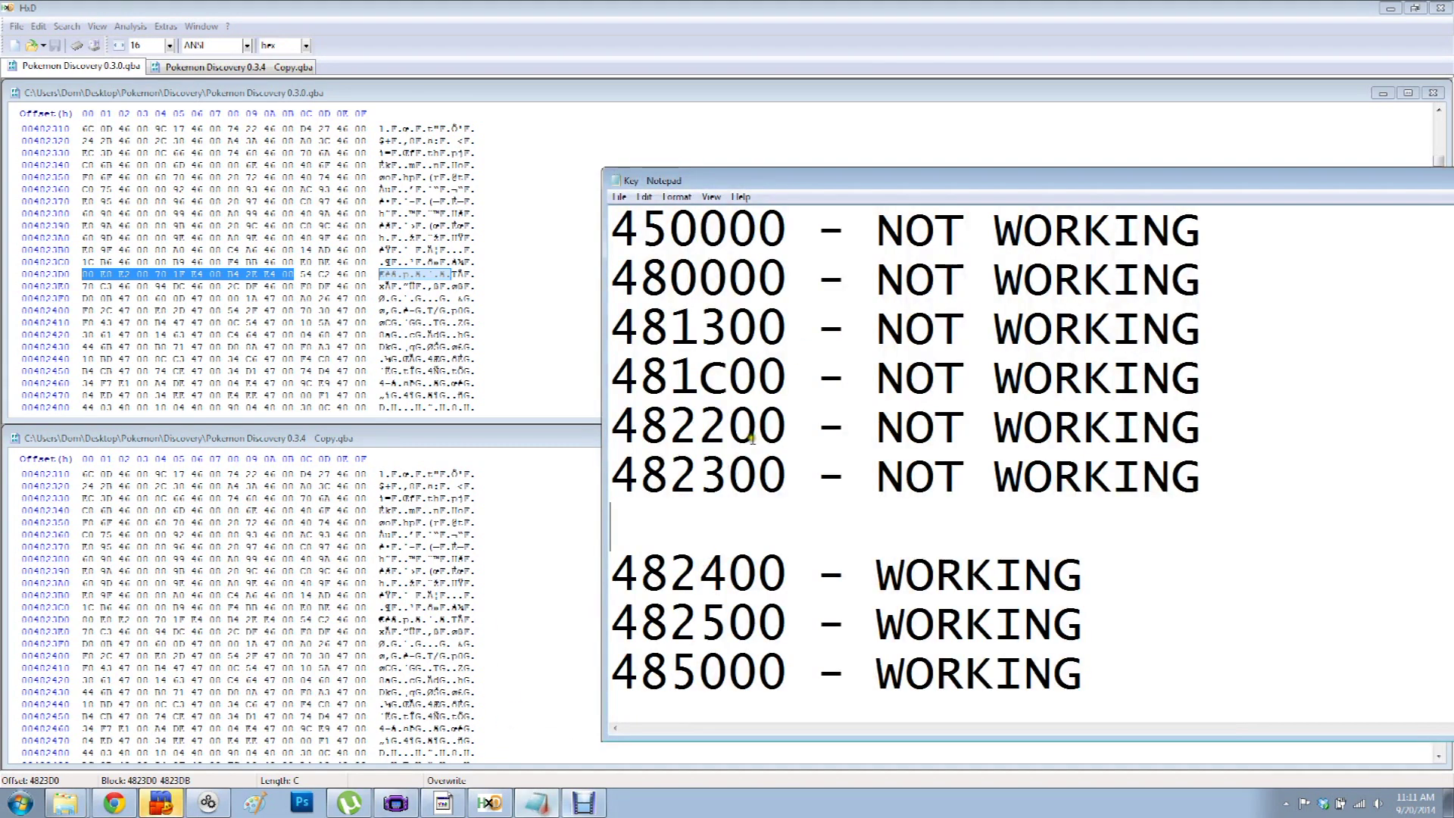
pyautogui.write('48')
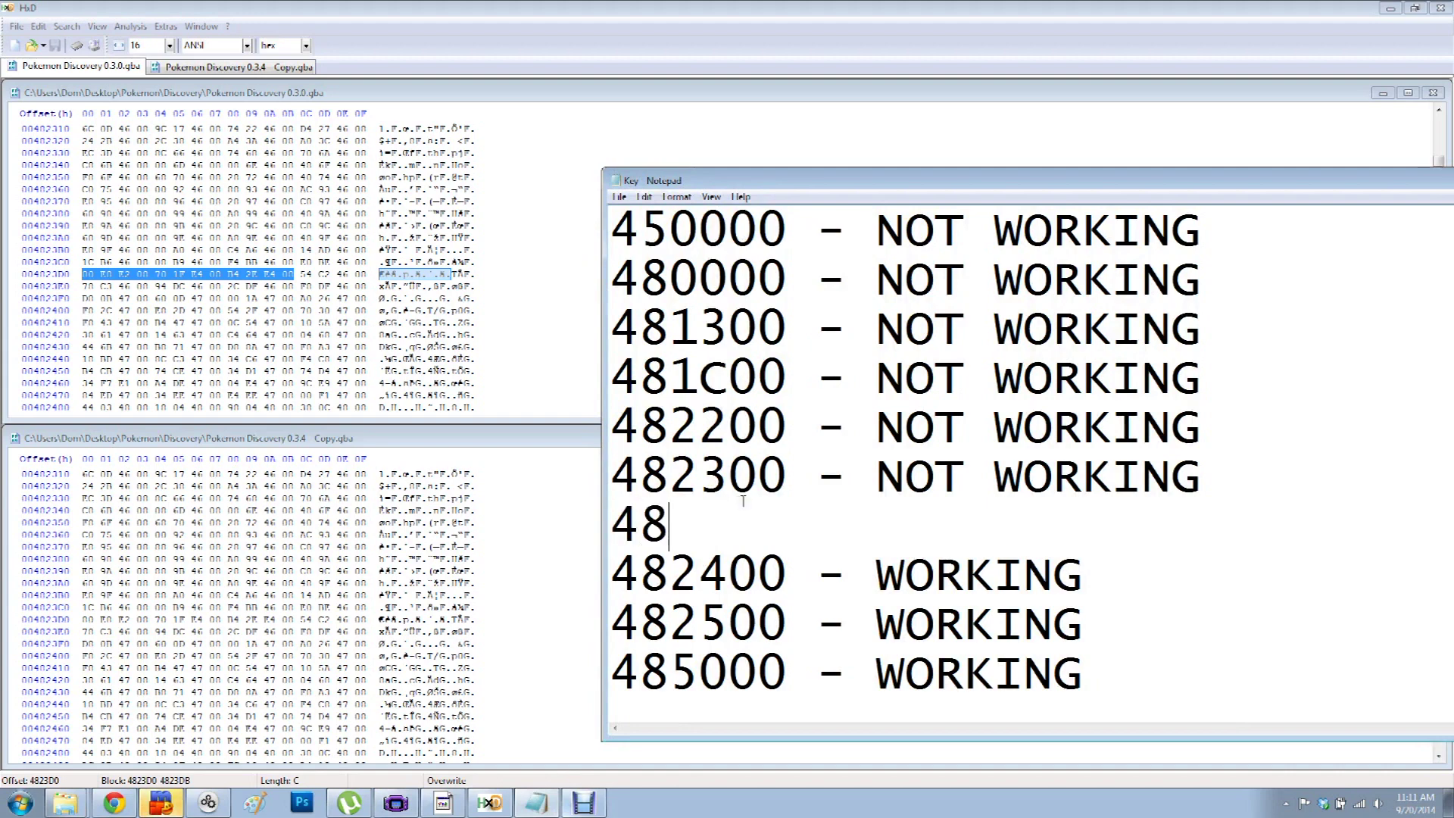
pyautogui.write('23D0')
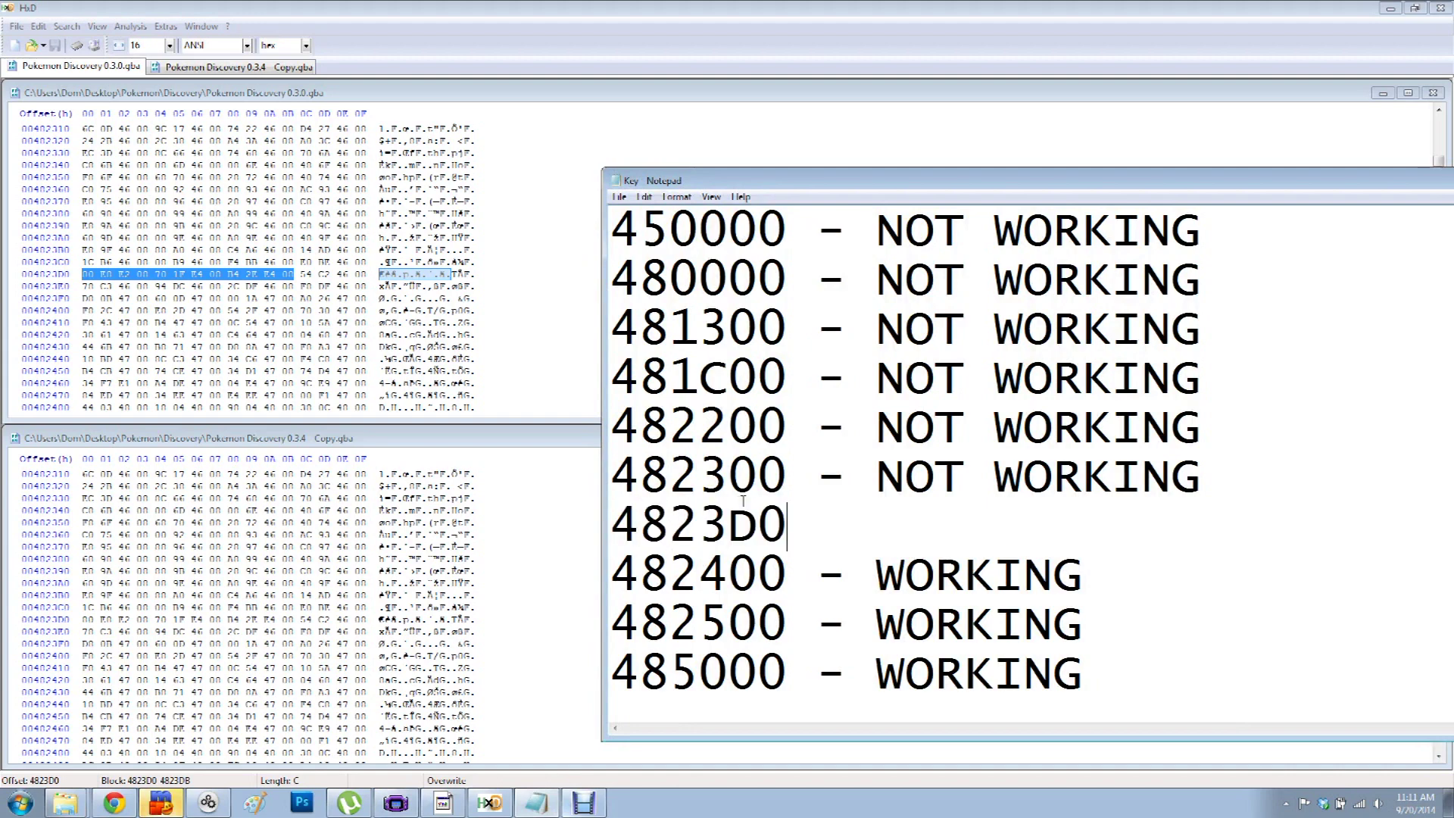
pyautogui.write(' - THE PROBLEM!')
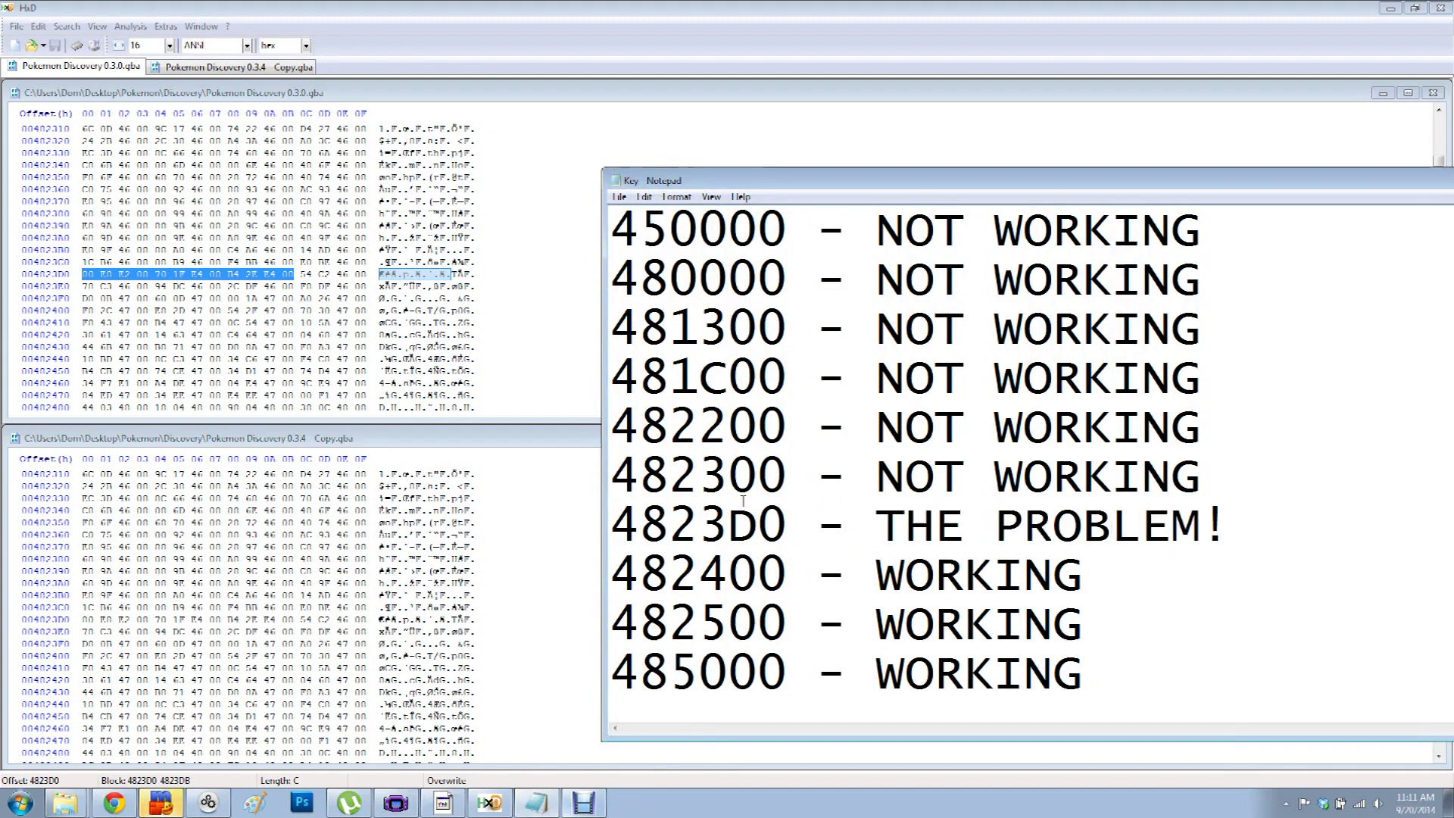
pyautogui.click(583, 805)
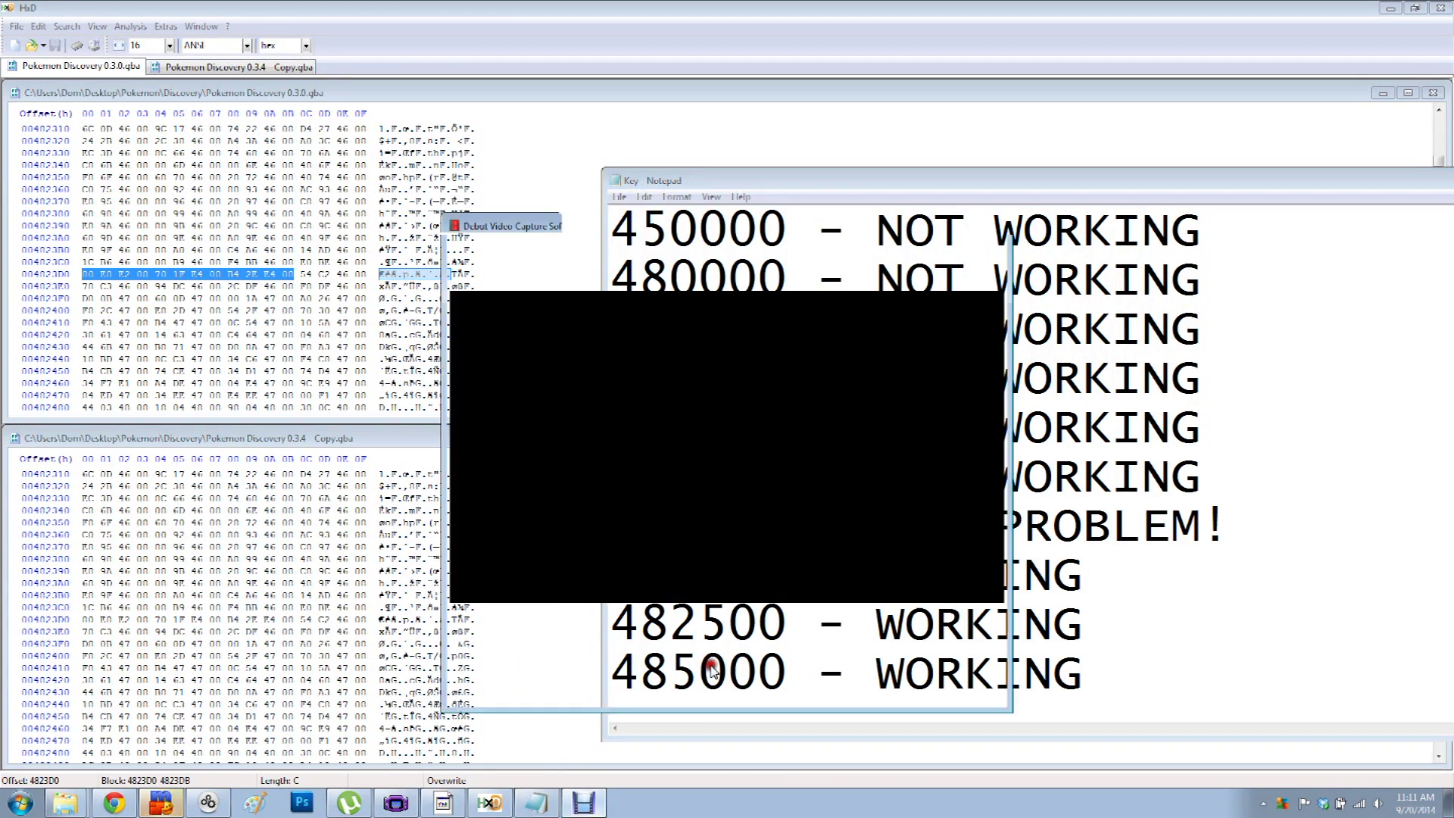